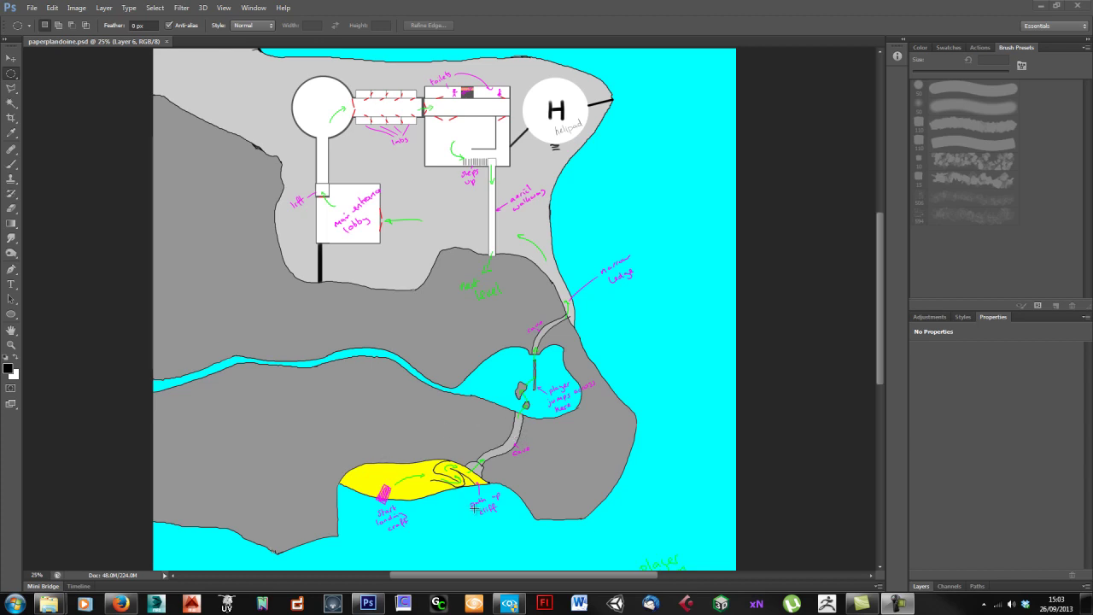
Step: Examine the level plan along the player path, from the landing beach through the caves and narrow ledge to the base buildings
{"action": "mouse_move", "coordinate": [480, 464]}
{"action": "left_mouse_down"}
{"action": "mouse_move", "coordinate": [522, 237]}
{"action": "mouse_move", "coordinate": [511, 388]}
{"action": "left_mouse_up"}
{"action": "left_click_drag", "start_coordinate": [515, 301], "coordinate": [505, 364]}
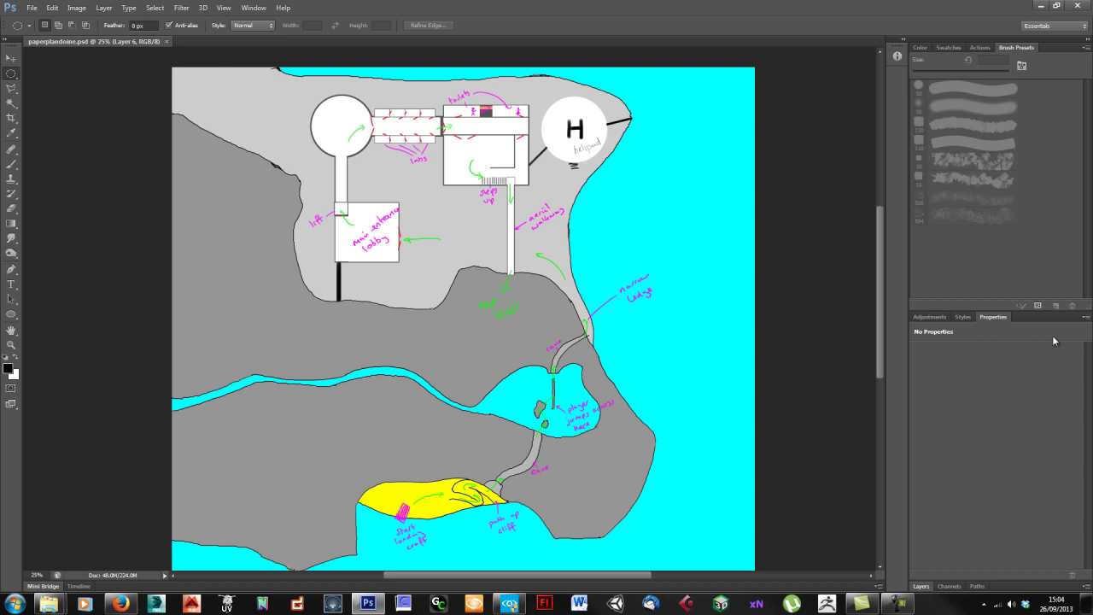
{"action": "left_click_drag", "start_coordinate": [520, 501], "coordinate": [539, 474]}
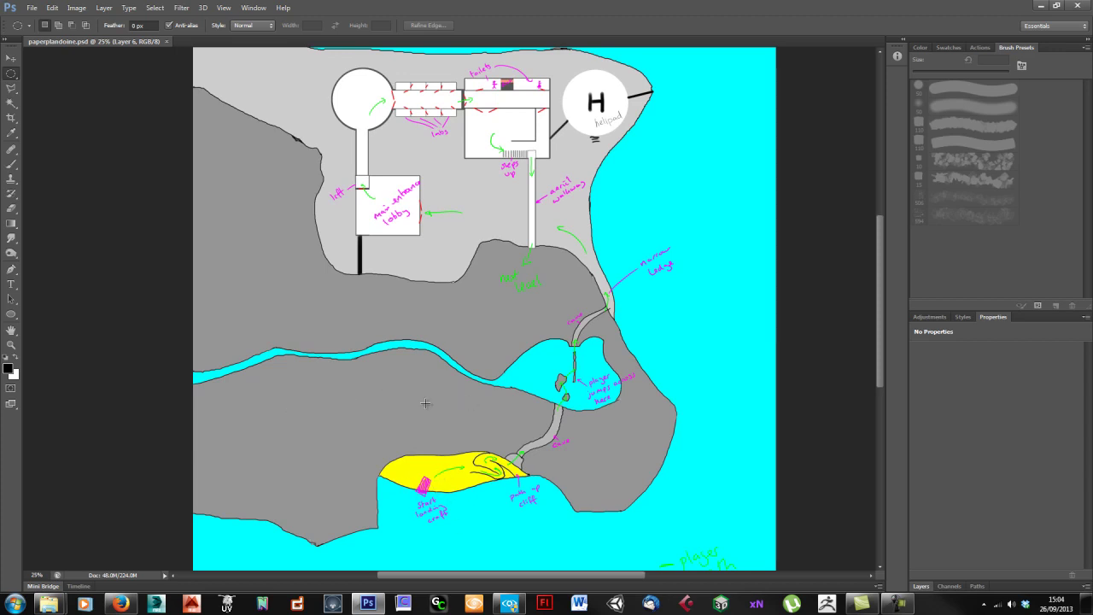
{"action": "left_click_drag", "start_coordinate": [502, 288], "coordinate": [481, 314]}
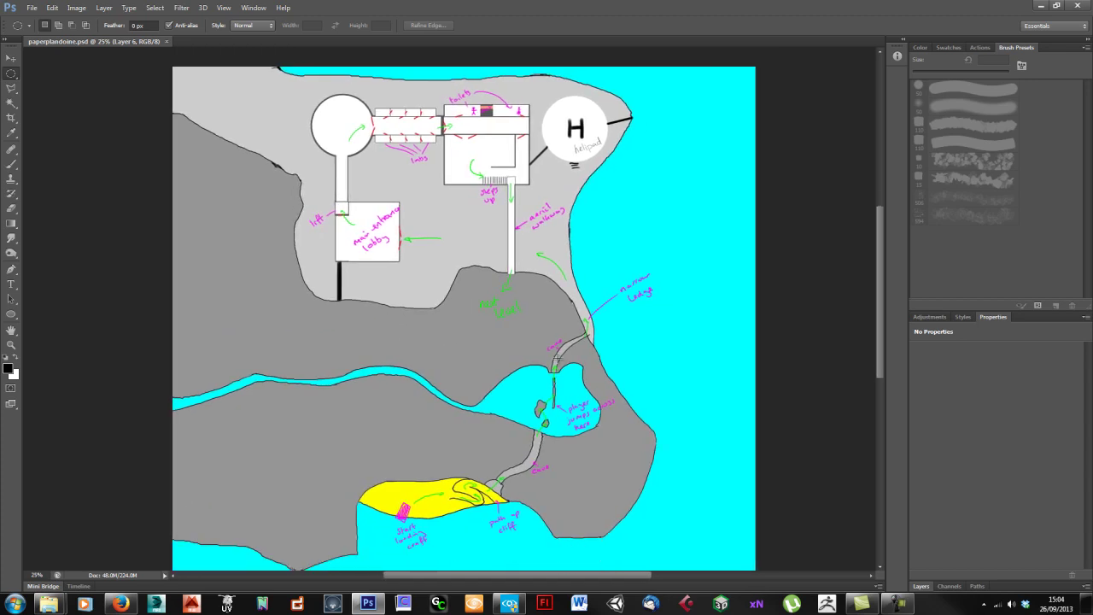
{"action": "left_click_drag", "start_coordinate": [579, 528], "coordinate": [624, 460]}
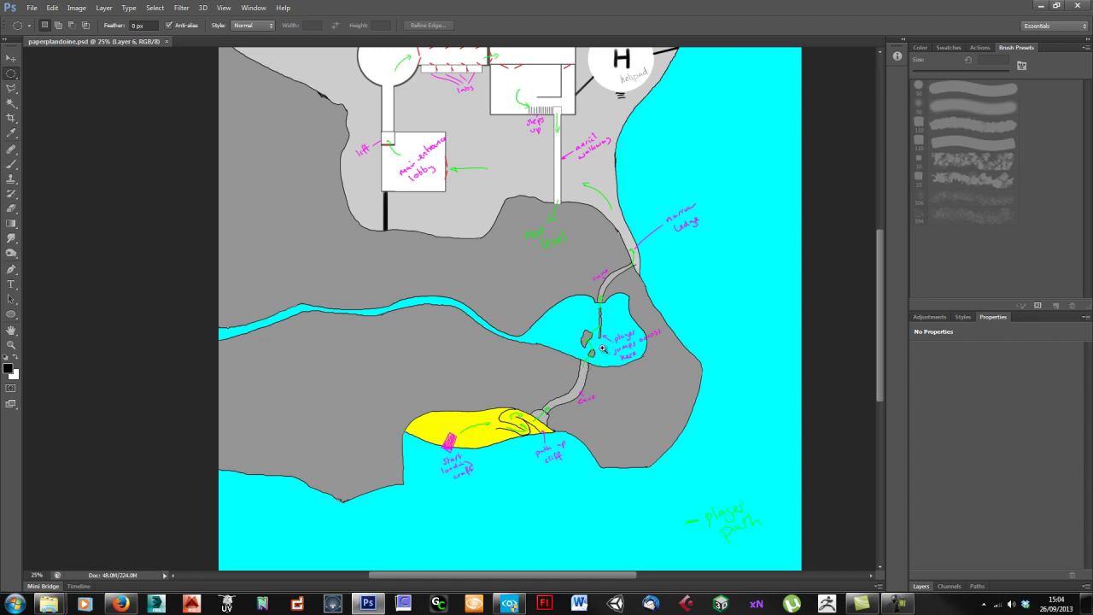
{"action": "scroll", "coordinate": [603, 348], "scroll_direction": "up", "scroll_amount": 2, "text": "alt"}
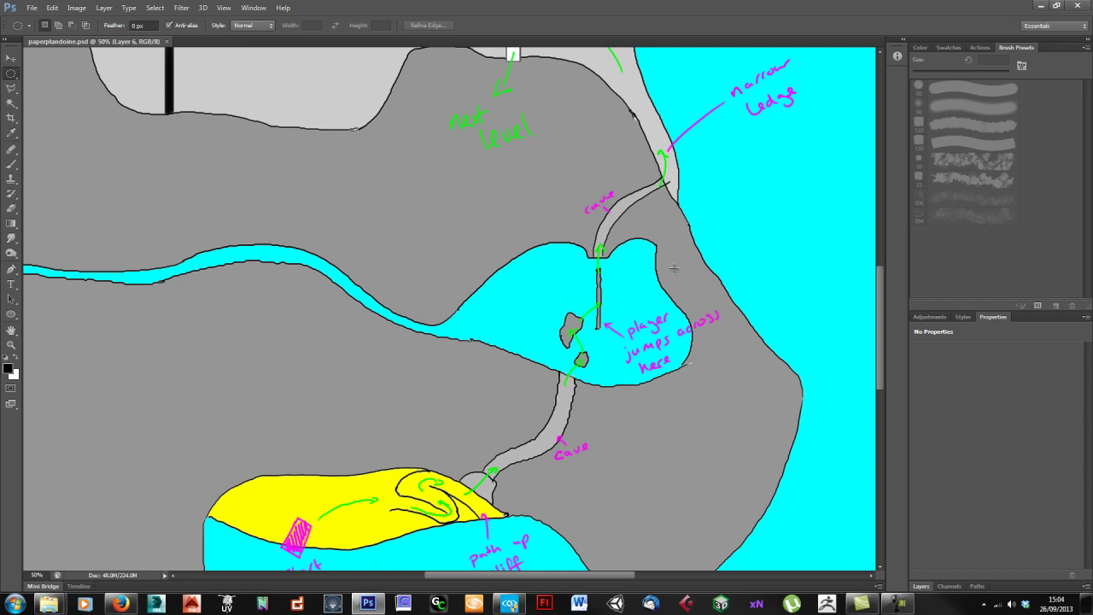
{"action": "left_click_drag", "start_coordinate": [674, 143], "coordinate": [735, 352]}
{"action": "scroll", "coordinate": [723, 381], "scroll_direction": "down", "scroll_amount": 1, "text": "alt"}
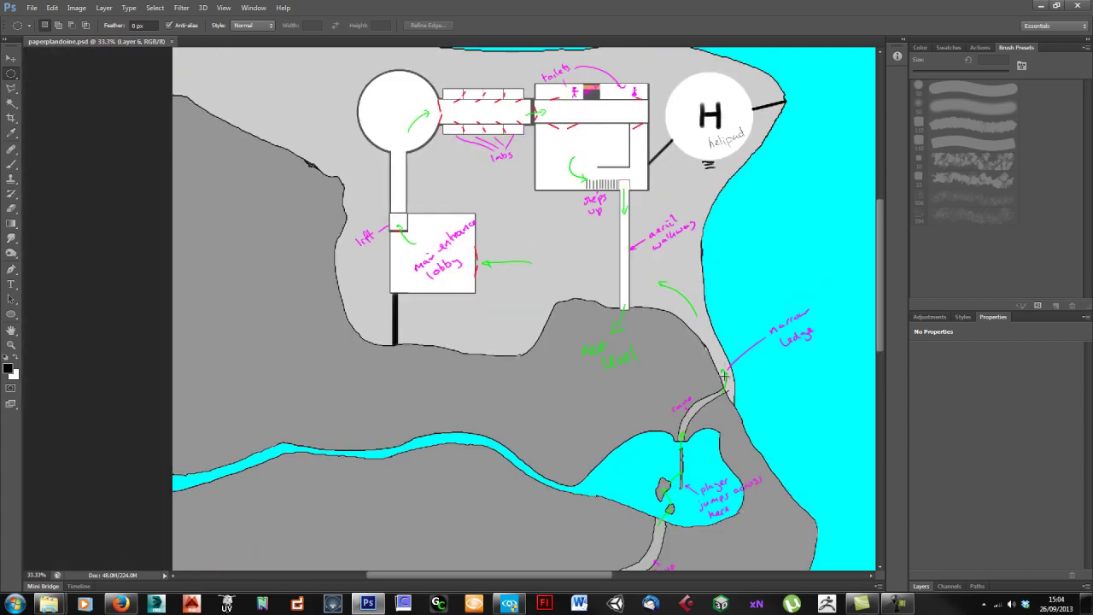
{"action": "left_click_drag", "start_coordinate": [671, 264], "coordinate": [664, 342]}
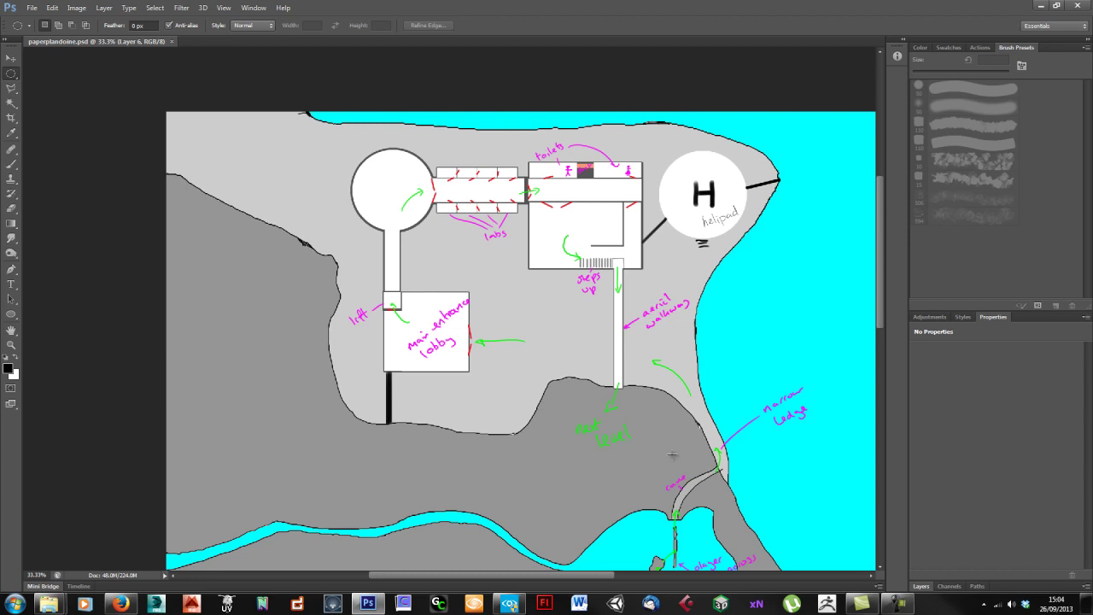
{"action": "left_click_drag", "start_coordinate": [646, 463], "coordinate": [607, 464]}
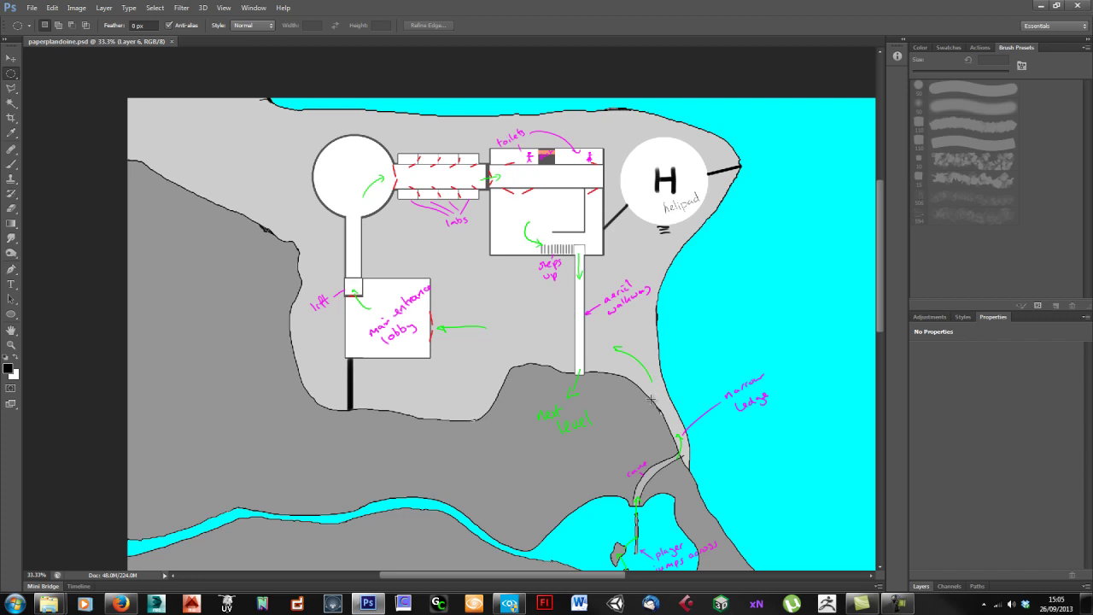
{"action": "left_click_drag", "start_coordinate": [532, 341], "coordinate": [575, 392]}
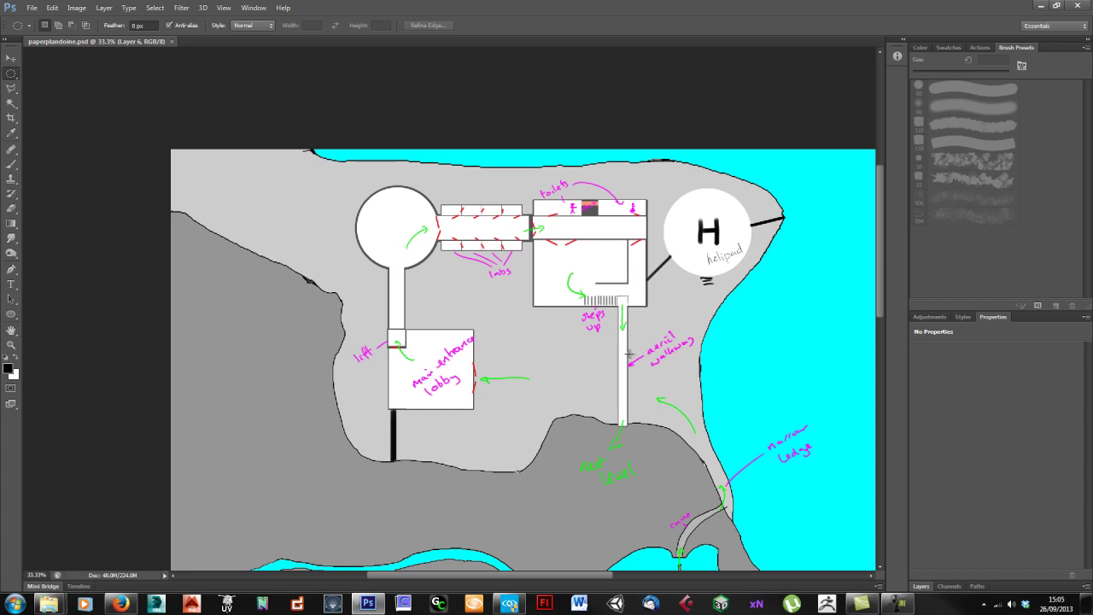
{"action": "left_click_drag", "start_coordinate": [604, 472], "coordinate": [612, 393]}
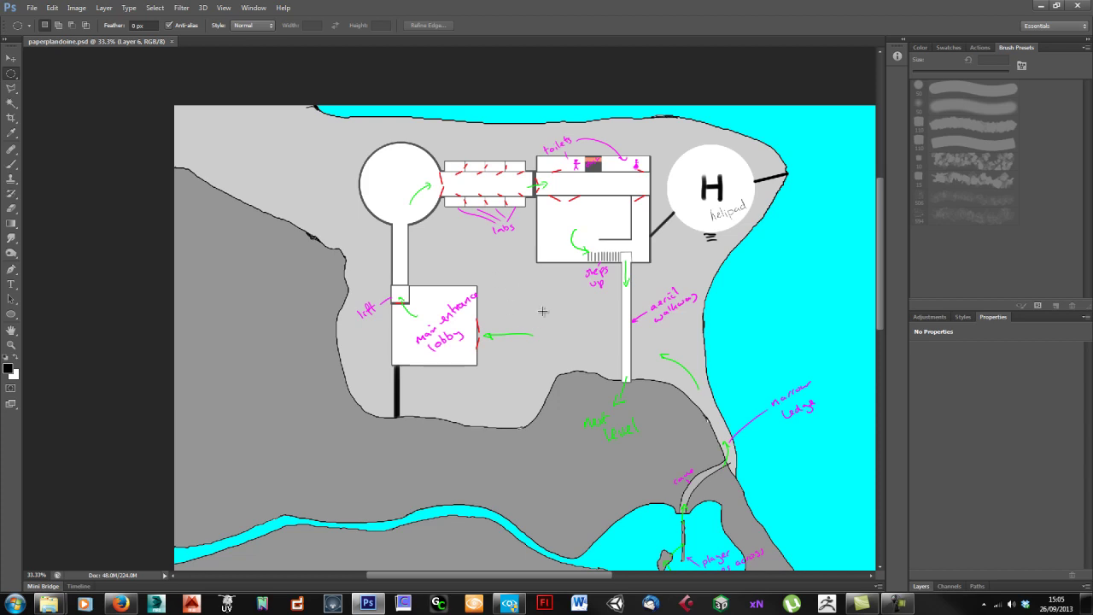
{"action": "mouse_move", "coordinate": [566, 356]}
{"action": "left_mouse_down"}
{"action": "mouse_move", "coordinate": [567, 168]}
{"action": "mouse_move", "coordinate": [529, 118]}
{"action": "mouse_move", "coordinate": [588, 340]}
{"action": "mouse_move", "coordinate": [569, 270]}
{"action": "mouse_move", "coordinate": [589, 274]}
{"action": "left_mouse_up"}
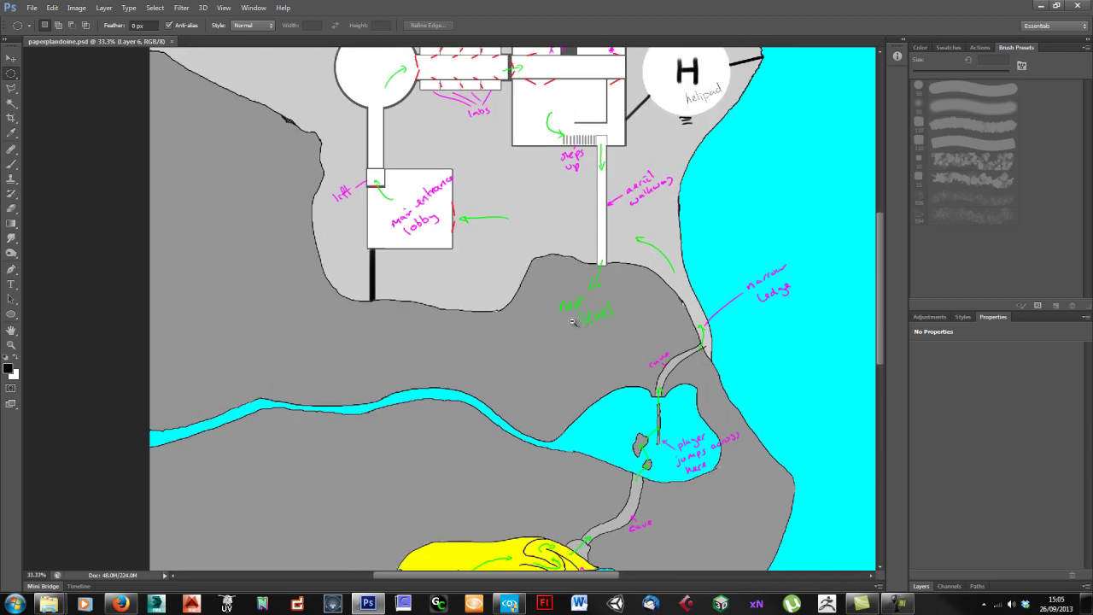
{"action": "left_click_drag", "start_coordinate": [554, 219], "coordinate": [566, 256]}
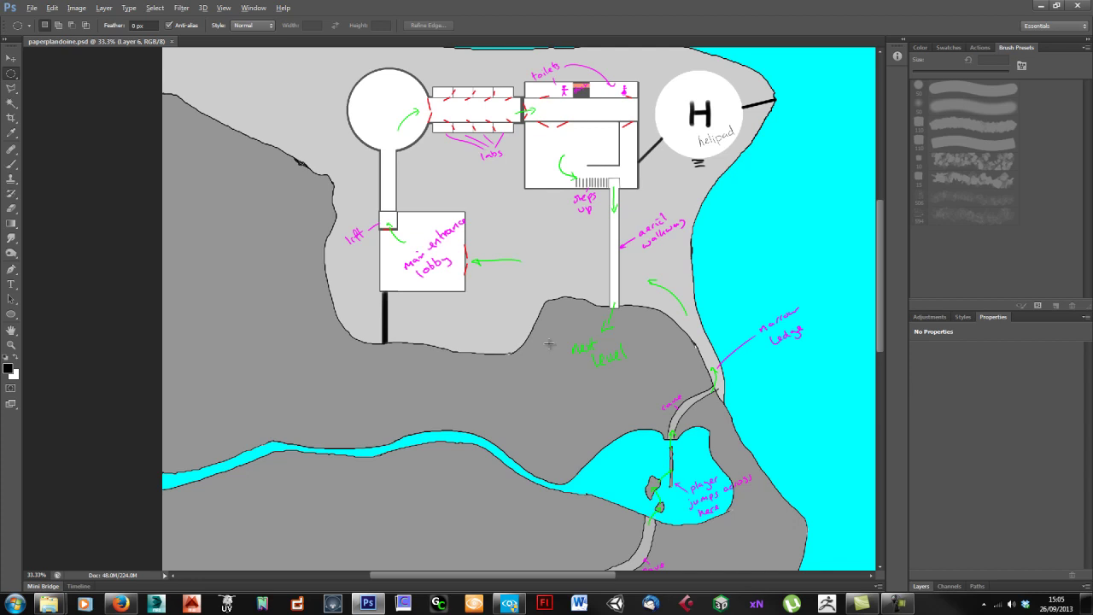
Step: Save a copy of the plan as a 24-bit Windows BMP, replacing the existing paperplandoine.bmp in the Tut2_BlockingOut folder
{"action": "key", "text": "alt+f"}
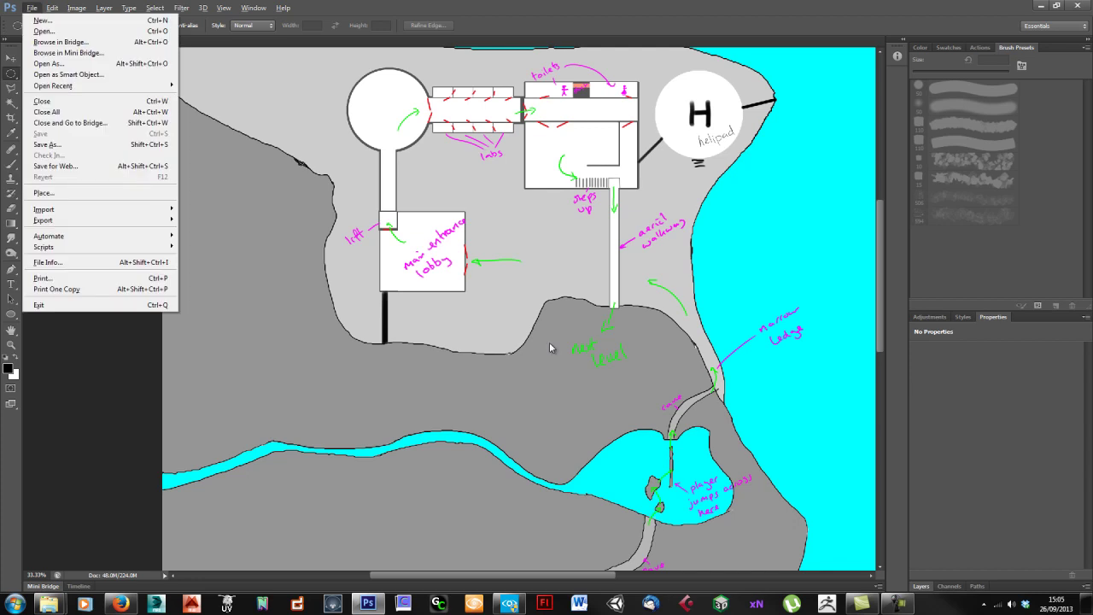
{"action": "key", "text": "a"}
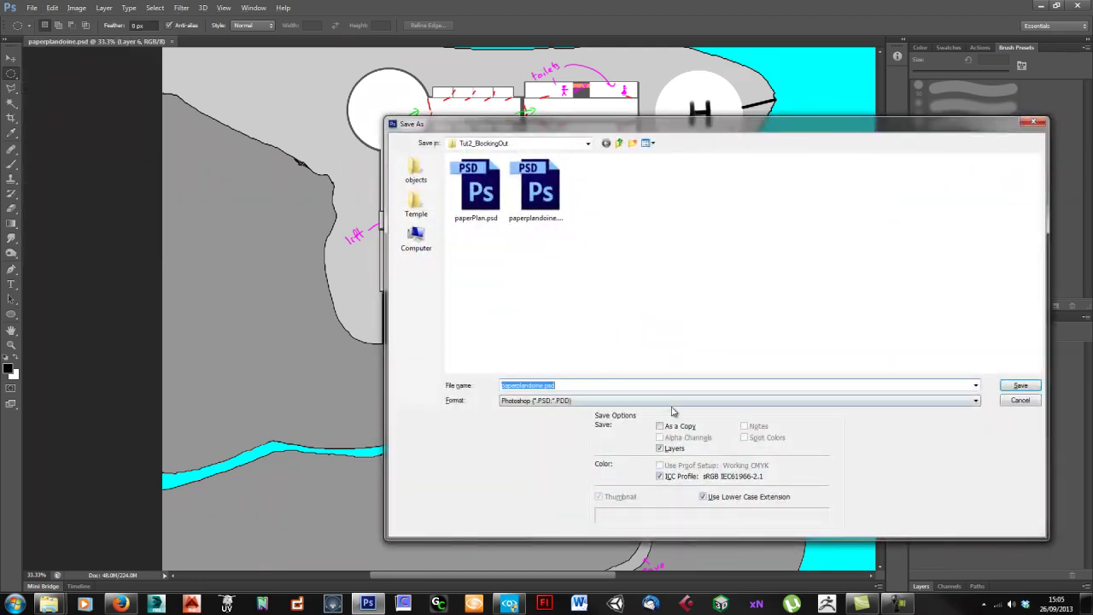
{"action": "left_click", "coordinate": [593, 401]}
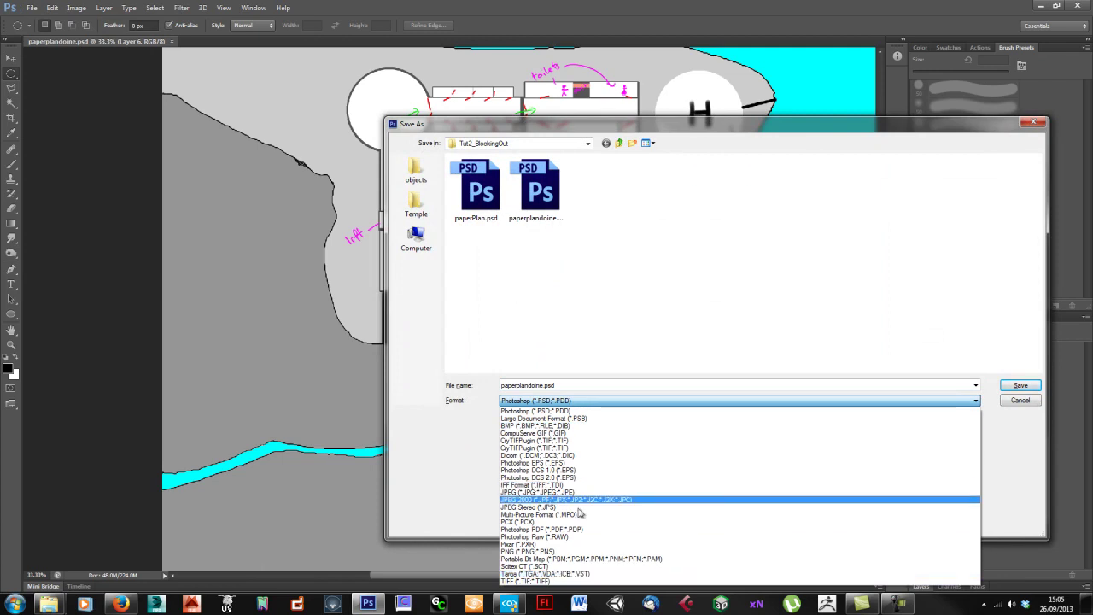
{"action": "left_click", "coordinate": [572, 426]}
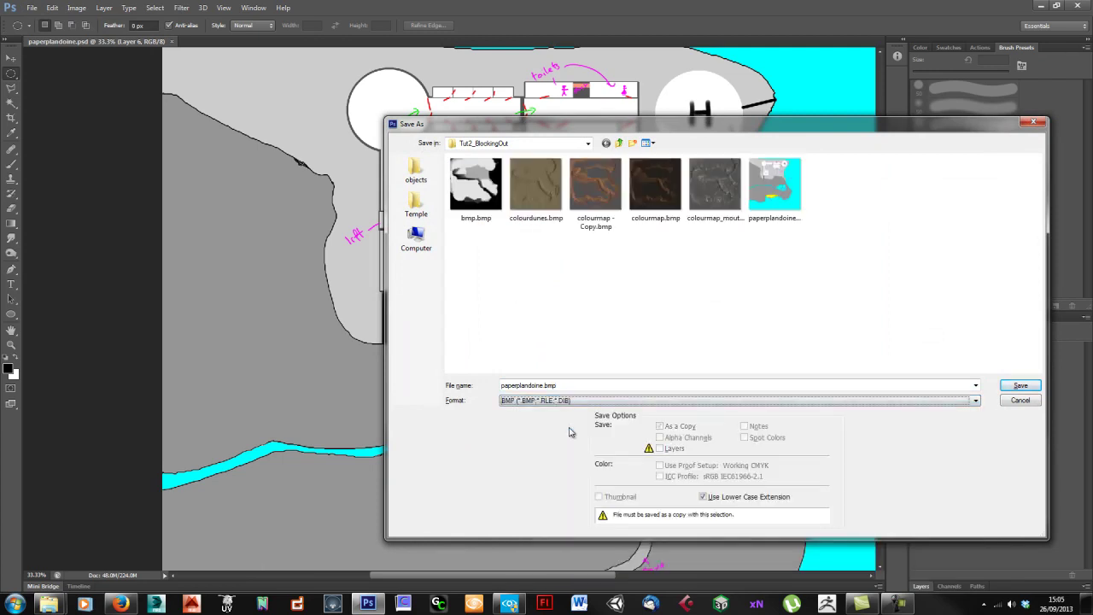
{"action": "double_click", "coordinate": [788, 198]}
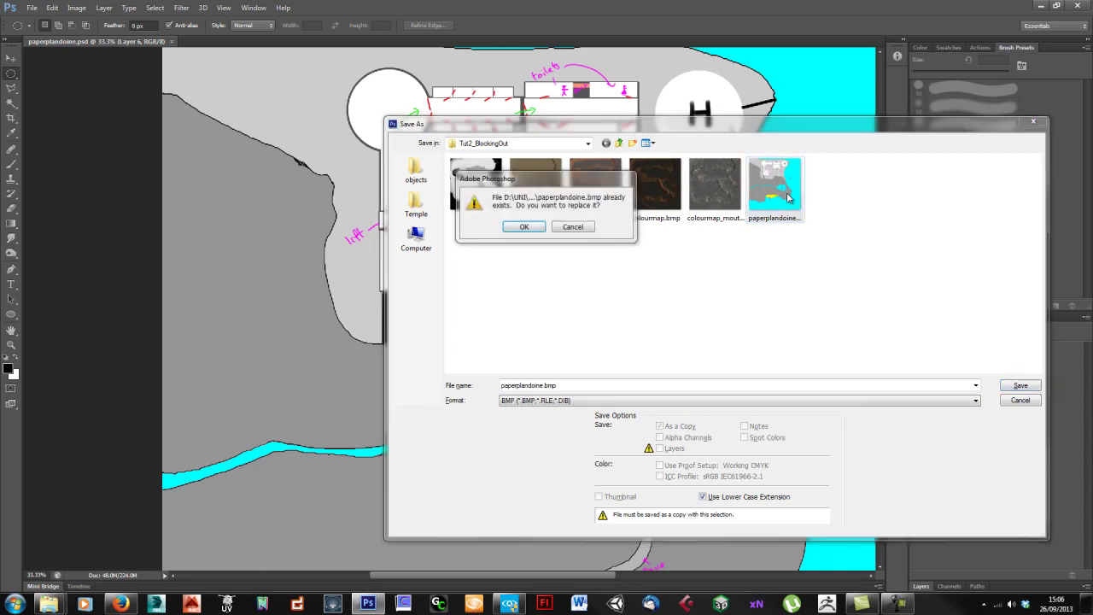
{"action": "left_click", "coordinate": [528, 227]}
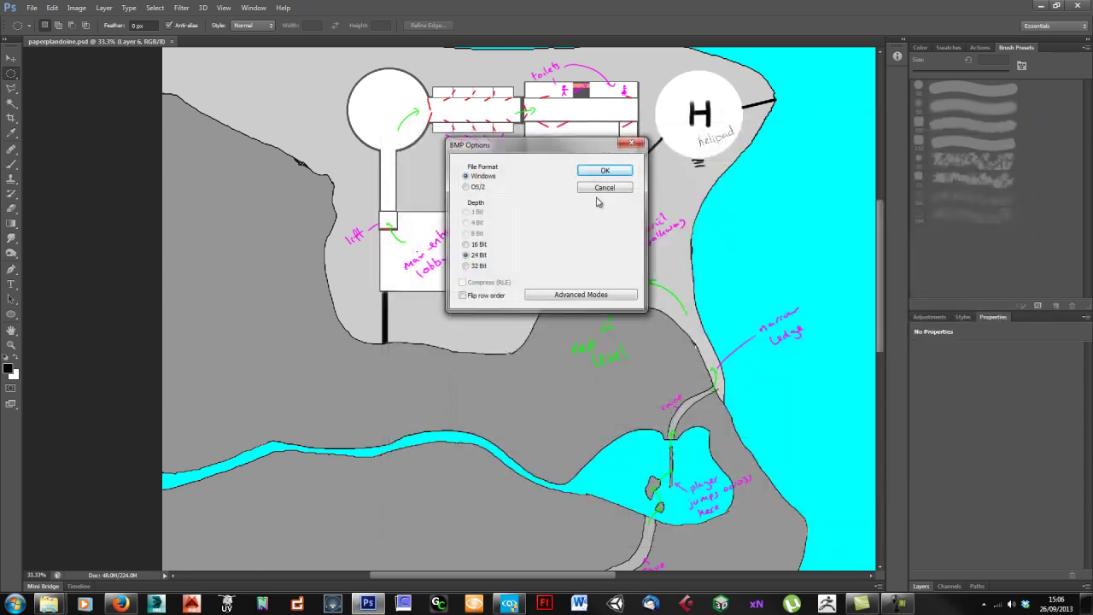
{"action": "left_click", "coordinate": [607, 180]}
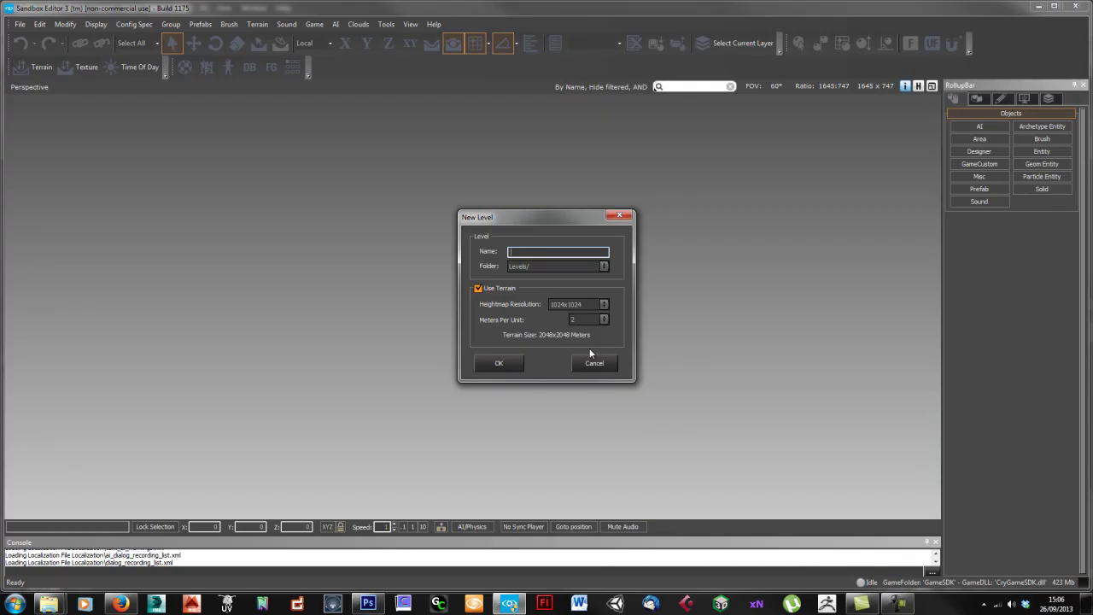
Step: Set the new level's terrain in Sandbox Editor to a 512x512 heightmap resolution with 1 meter per unit
{"action": "left_click", "coordinate": [586, 305]}
{"action": "left_click", "coordinate": [579, 330]}
{"action": "left_click", "coordinate": [584, 320]}
{"action": "left_click", "coordinate": [584, 335]}
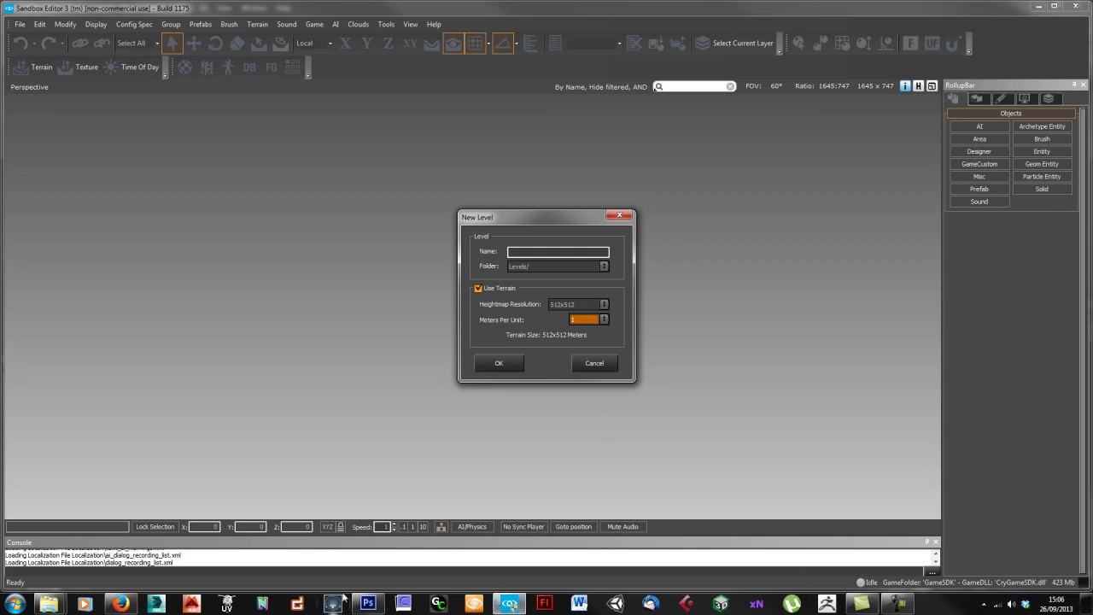
Step: Switch to Photoshop and check the pixel dimensions of the whole plan image
{"action": "left_click", "coordinate": [368, 605]}
{"action": "scroll", "coordinate": [645, 437], "scroll_direction": "down", "scroll_amount": 5}
{"action": "scroll", "coordinate": [584, 293], "scroll_direction": "right", "scroll_amount": 2}
{"action": "scroll", "coordinate": [584, 293], "scroll_direction": "down", "scroll_amount": 2, "text": "alt"}
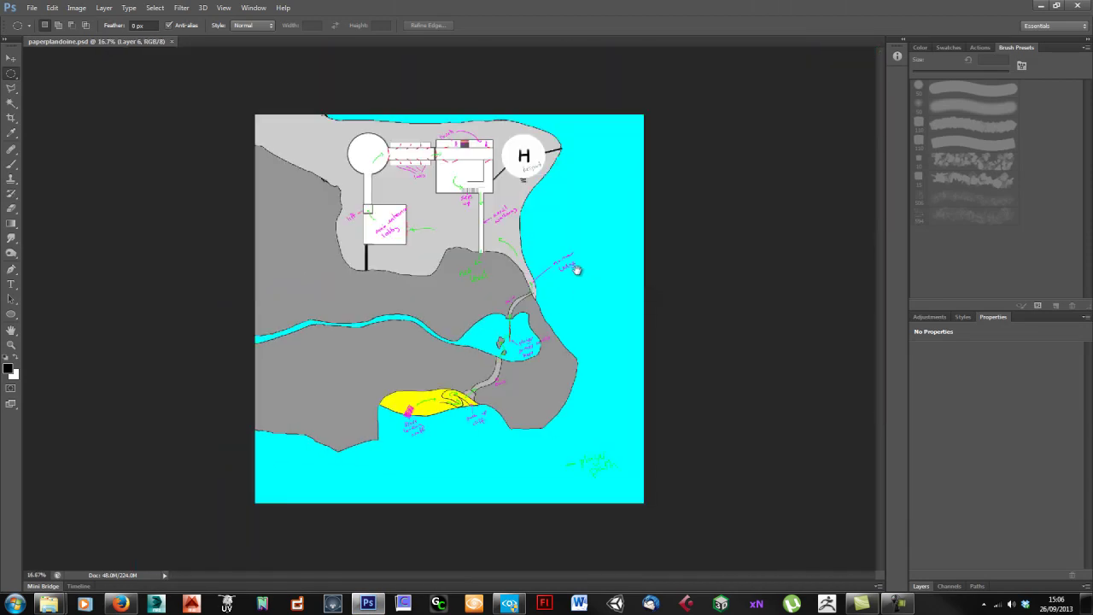
{"action": "key", "text": "ctrl+alt+i"}
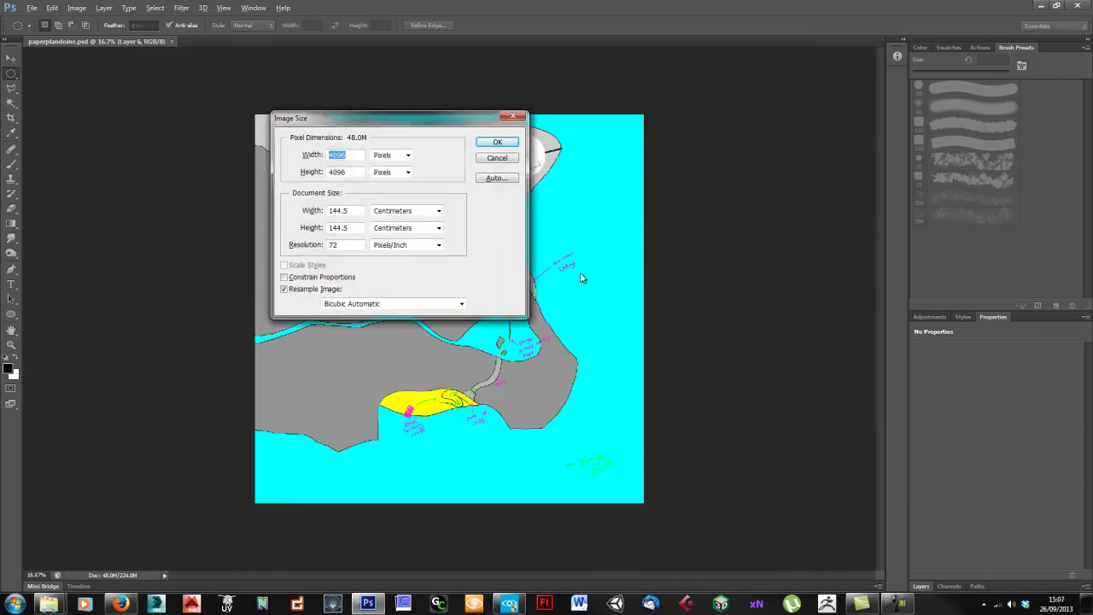
{"action": "left_click", "coordinate": [497, 158]}
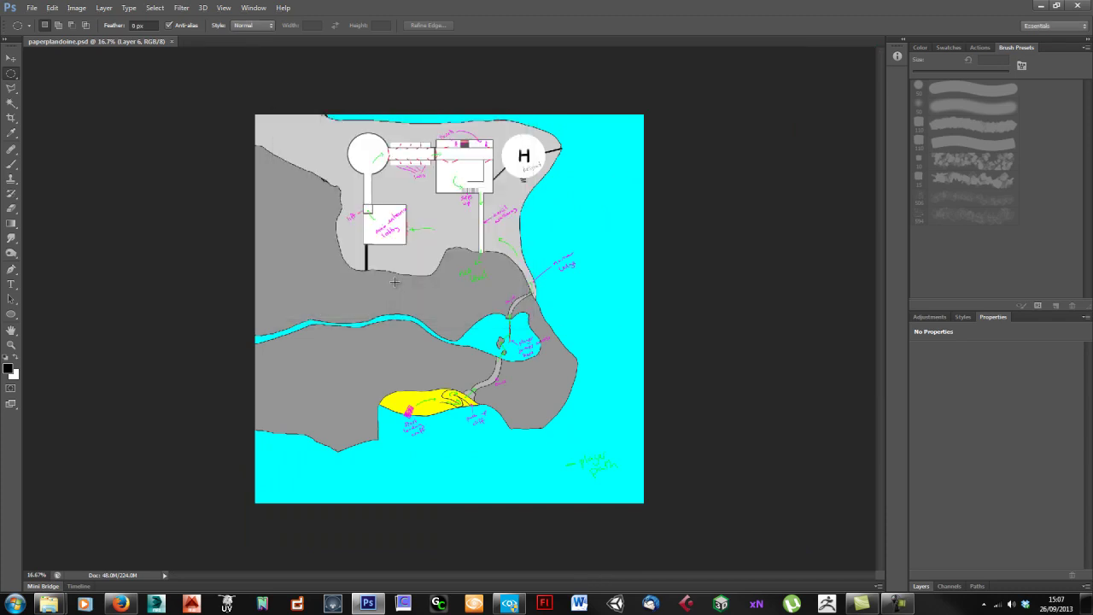
Step: Show the grid over the level plan and inspect the main entrance lobby against it
{"action": "key", "text": "ctrl+apostrophe"}
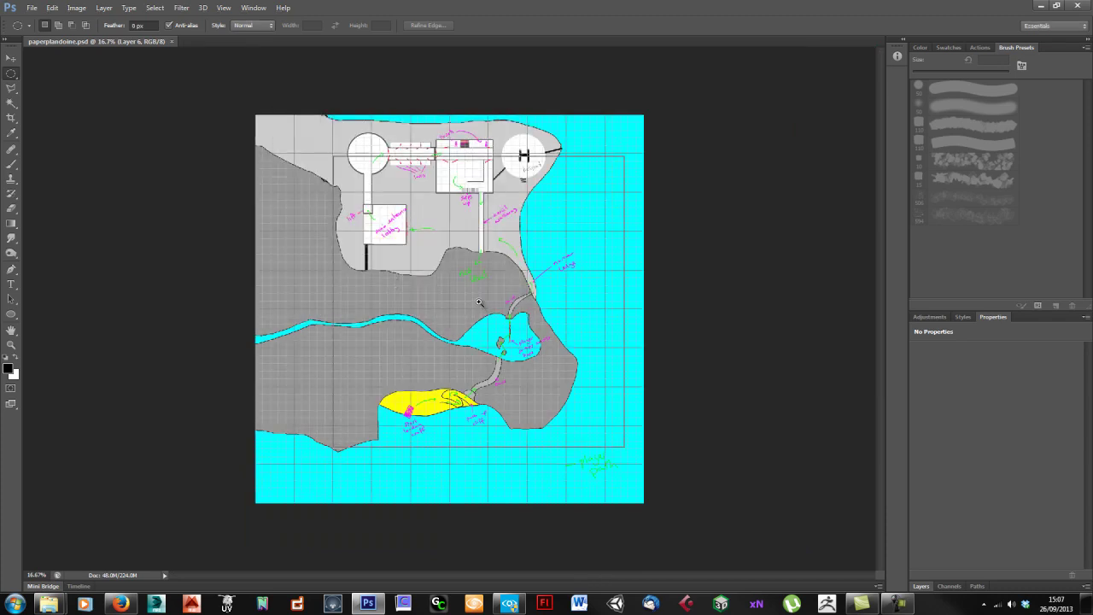
{"action": "scroll", "coordinate": [477, 301], "scroll_direction": "up", "scroll_amount": 1, "text": "alt"}
{"action": "left_click_drag", "start_coordinate": [476, 301], "coordinate": [495, 320]}
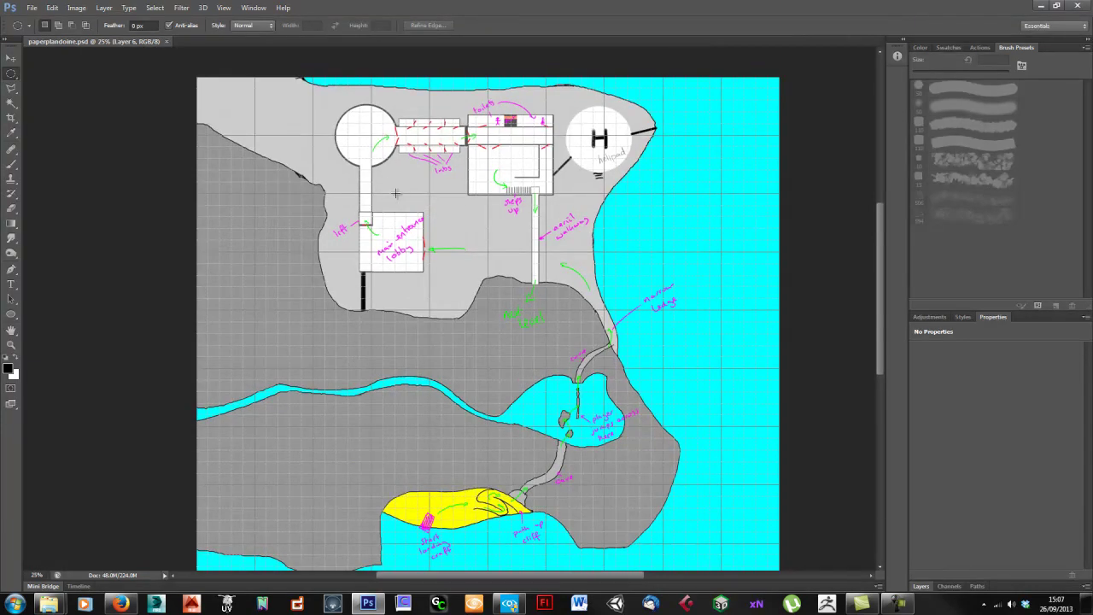
{"action": "scroll", "coordinate": [395, 271], "scroll_direction": "up", "scroll_amount": 1, "text": "alt"}
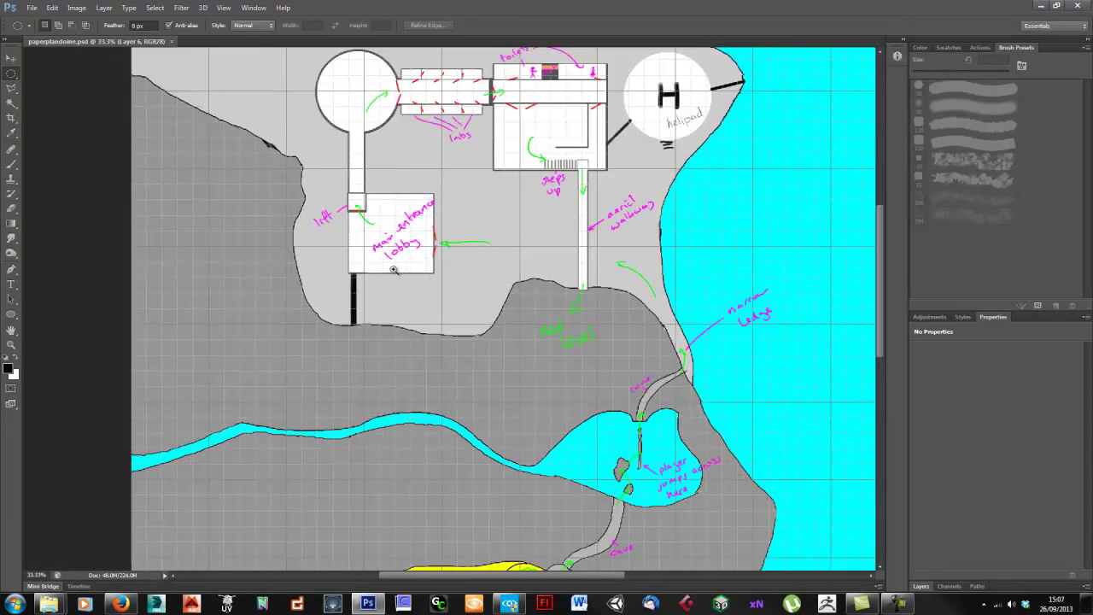
{"action": "left_click_drag", "start_coordinate": [436, 256], "coordinate": [468, 316]}
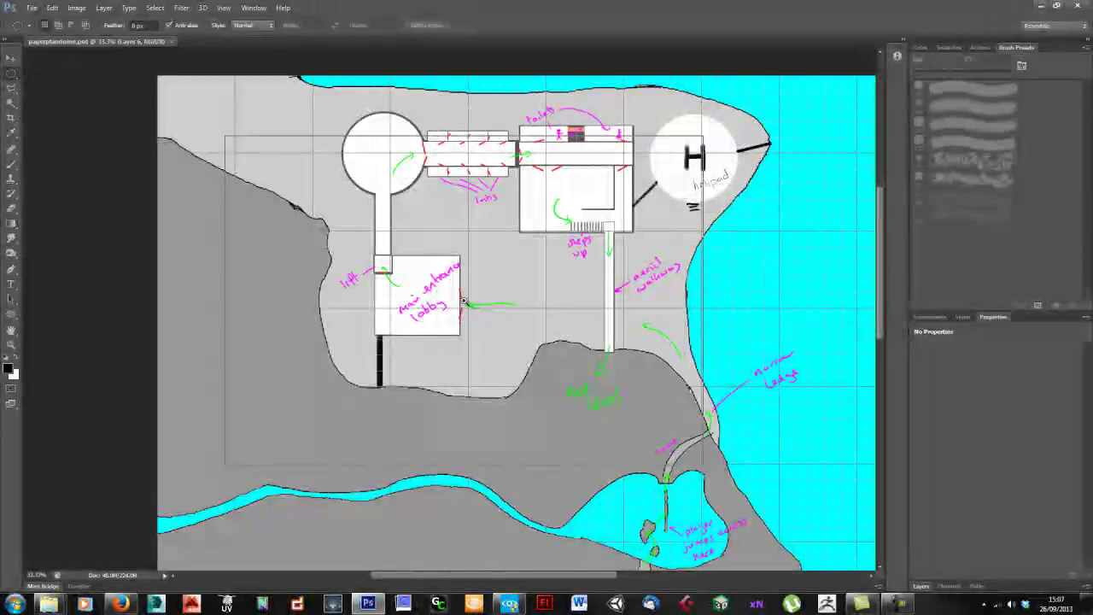
{"action": "scroll", "coordinate": [462, 299], "scroll_direction": "up", "scroll_amount": 1, "text": "alt"}
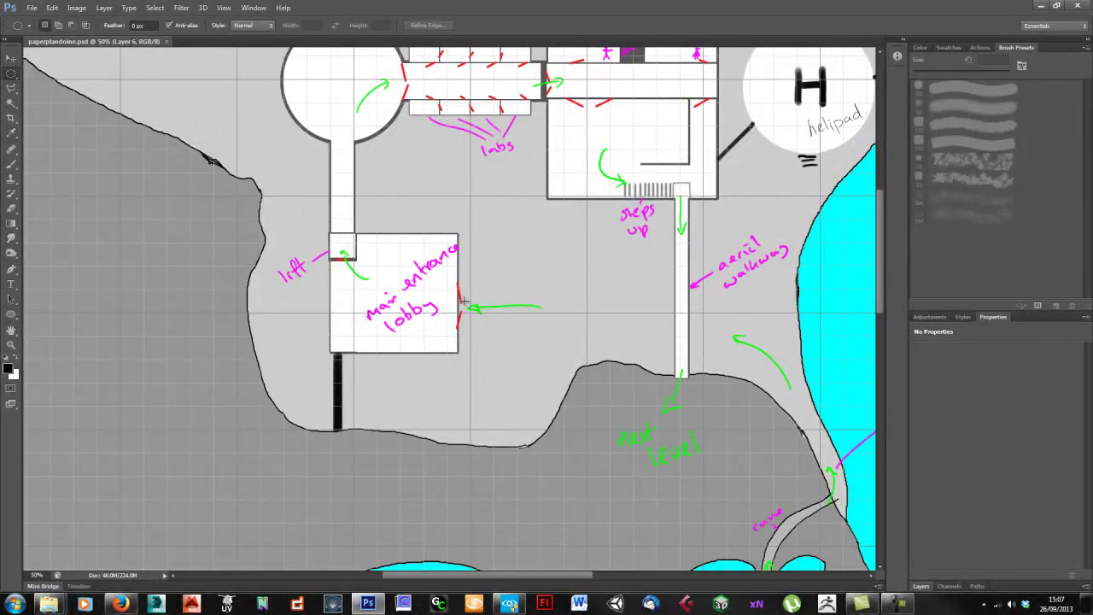
{"action": "scroll", "coordinate": [462, 300], "scroll_direction": "down", "scroll_amount": 1, "text": "alt"}
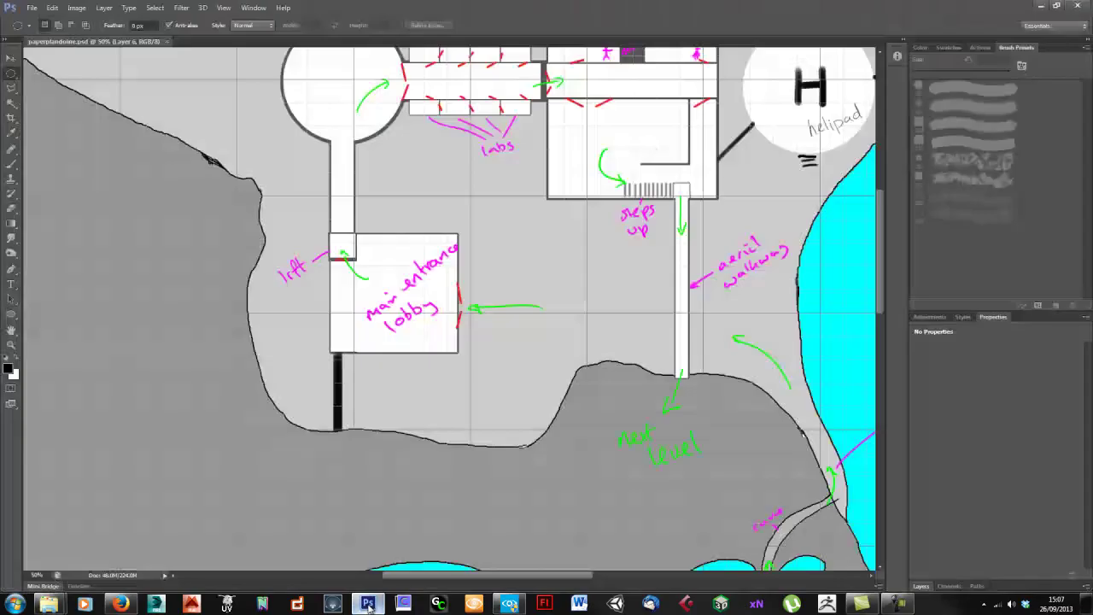
Step: Examine the scale of the lobby, connected buildings, aerial walkway and surrounding terrain against the grid squares
{"action": "left_click", "coordinate": [368, 604]}
{"action": "left_click_drag", "start_coordinate": [197, 342], "coordinate": [281, 334]}
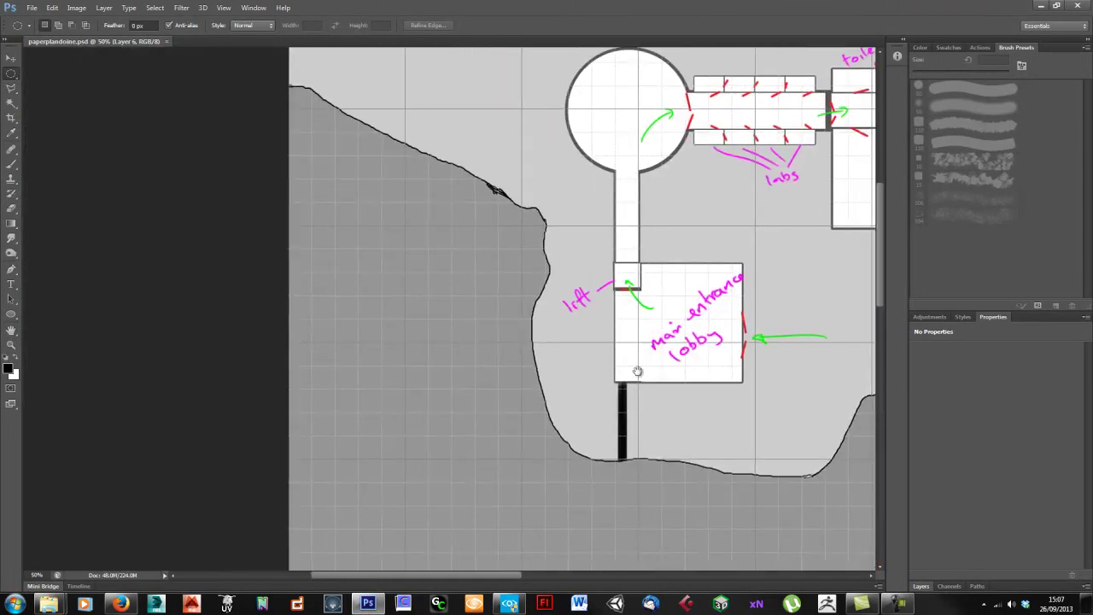
{"action": "left_click_drag", "start_coordinate": [636, 373], "coordinate": [328, 381]}
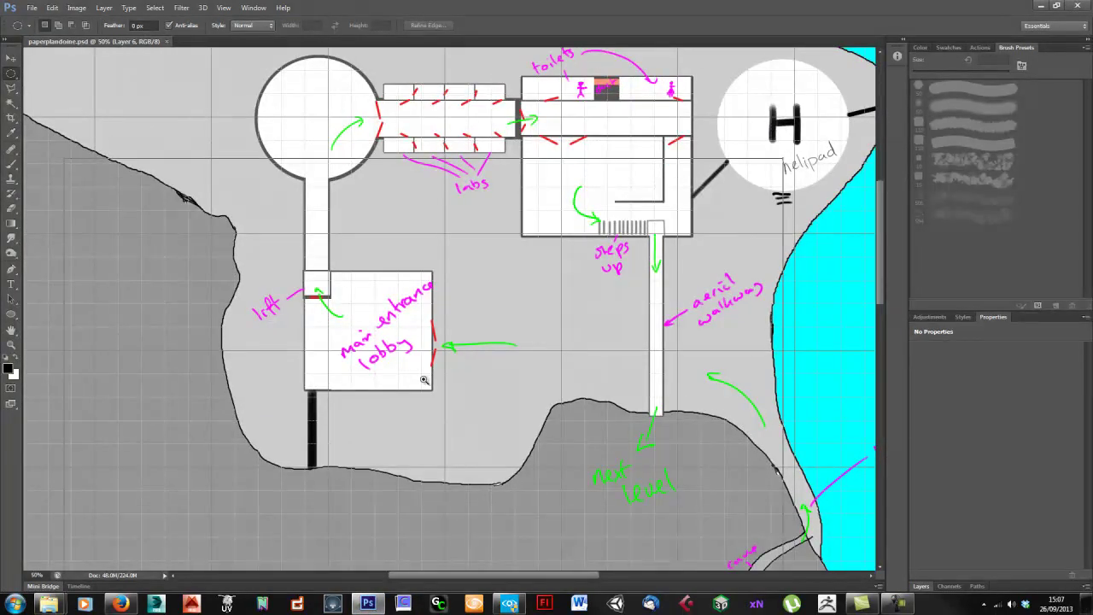
{"action": "left_click", "coordinate": [427, 377]}
{"action": "left_click", "coordinate": [341, 400]}
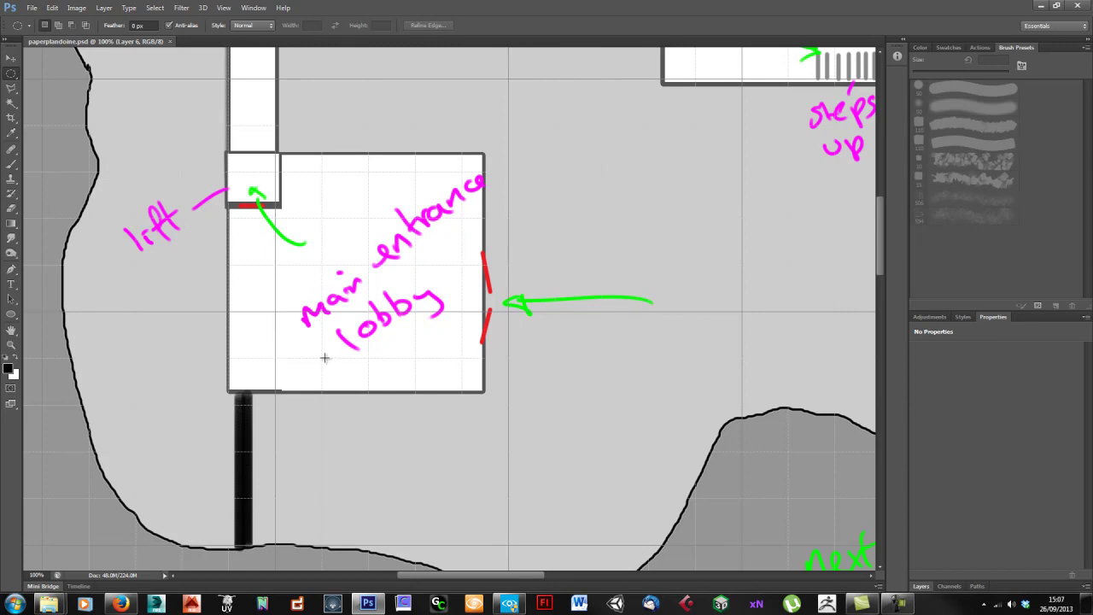
{"action": "left_click", "coordinate": [515, 378], "text": "alt"}
{"action": "left_click", "coordinate": [561, 342], "text": "alt"}
{"action": "left_click_drag", "start_coordinate": [617, 248], "coordinate": [391, 273]}
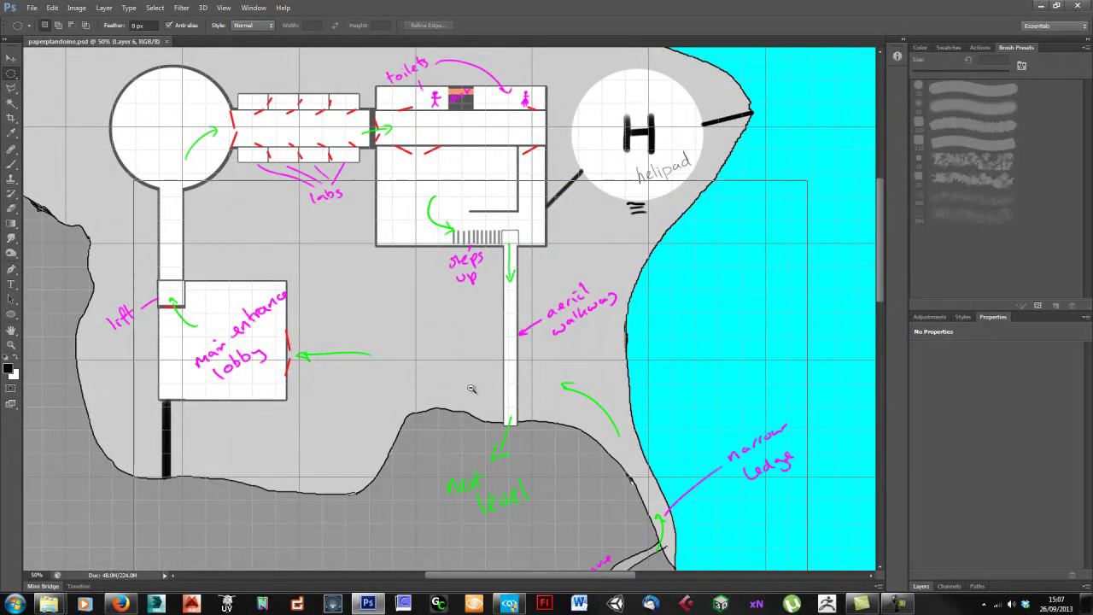
{"action": "left_click", "coordinate": [471, 389], "text": "alt"}
{"action": "left_click_drag", "start_coordinate": [407, 431], "coordinate": [504, 329]}
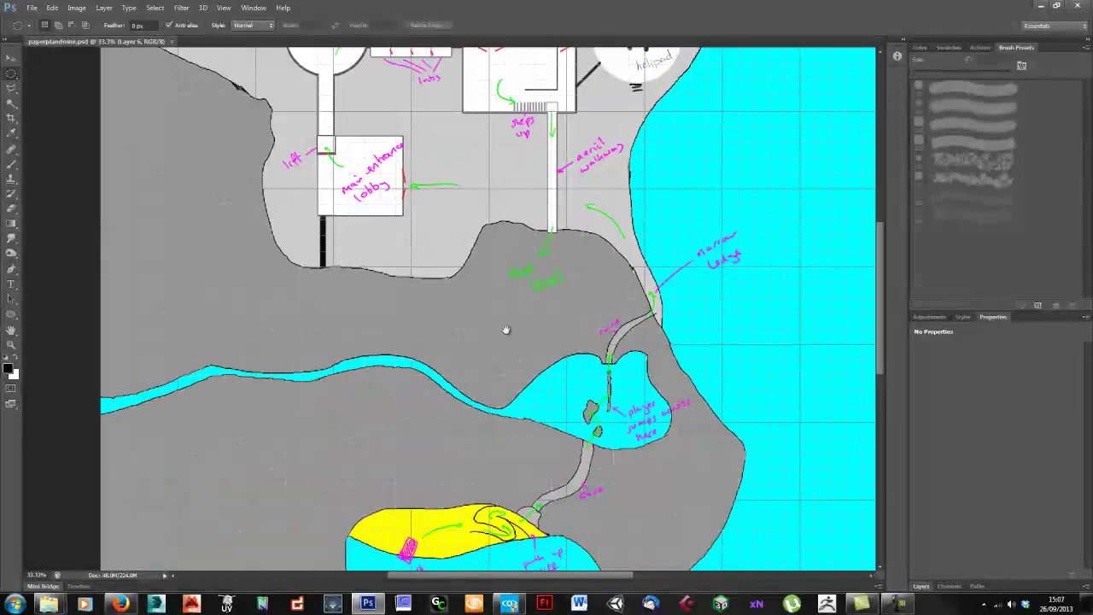
{"action": "left_click", "coordinate": [512, 361], "text": "alt"}
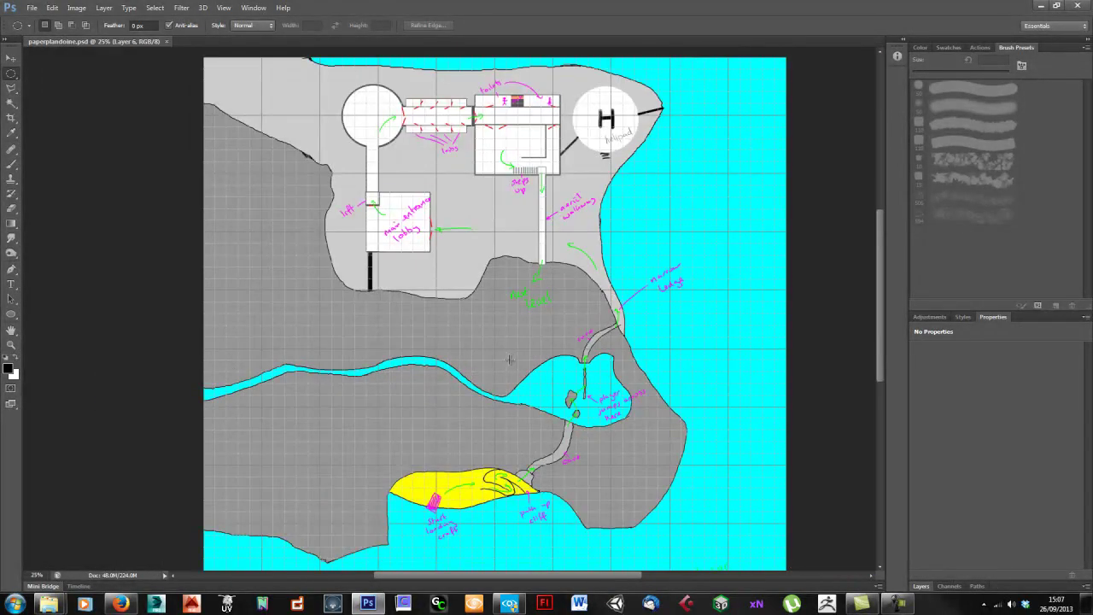
Step: Switch to Sandbox Editor and create the new level under the name blockout
{"action": "left_click", "coordinate": [509, 604]}
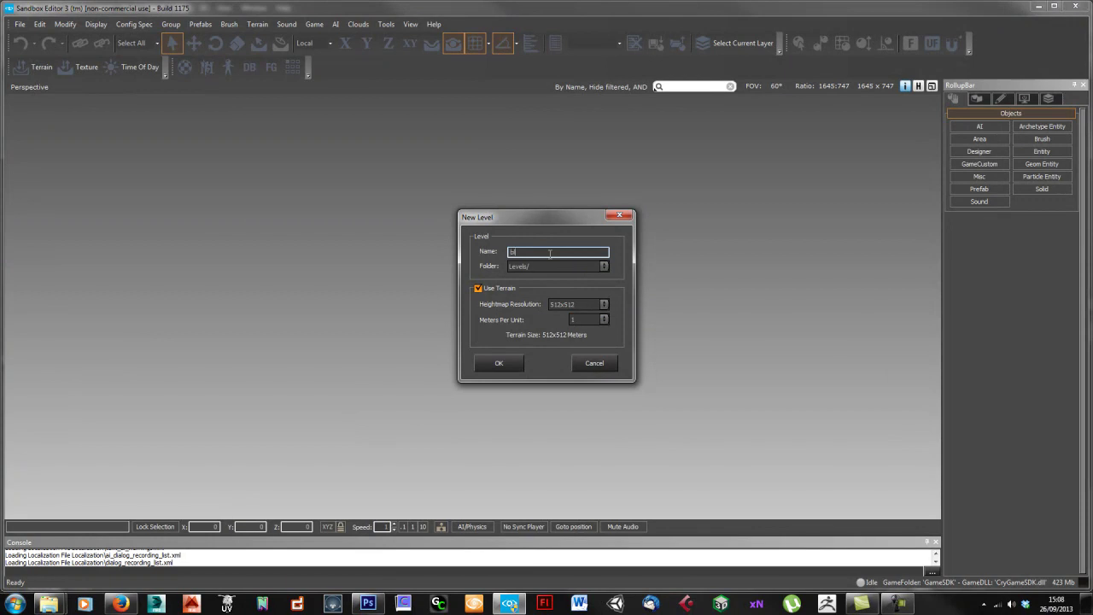
{"action": "type", "text": "Blockout"}
{"action": "left_click", "coordinate": [496, 365]}
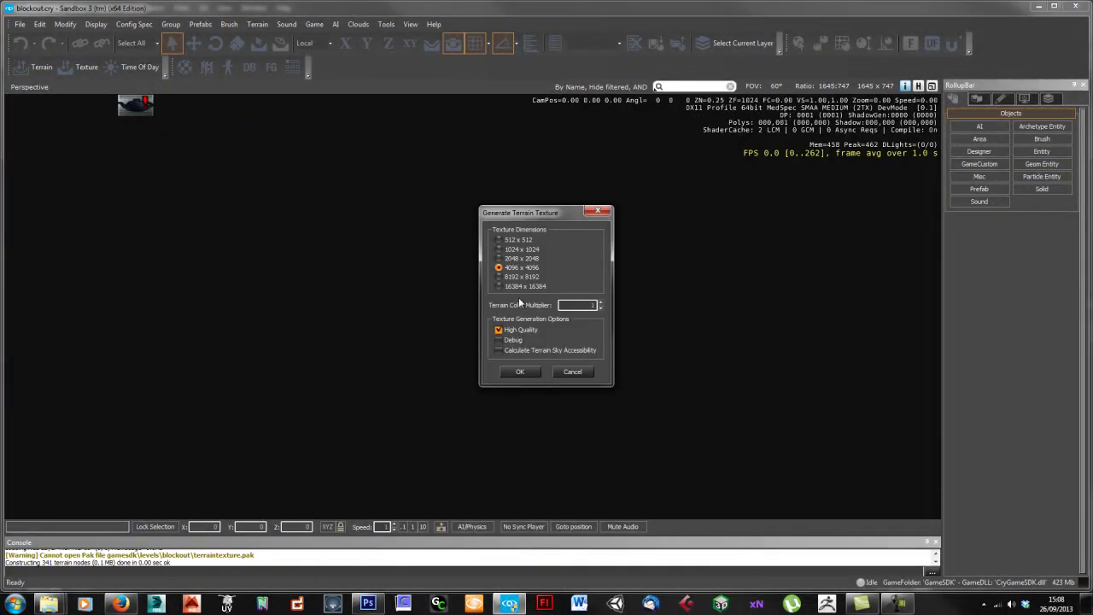
Step: Generate the terrain texture at 1024 x 1024 and close the error report
{"action": "left_click", "coordinate": [519, 250]}
{"action": "left_click", "coordinate": [526, 373]}
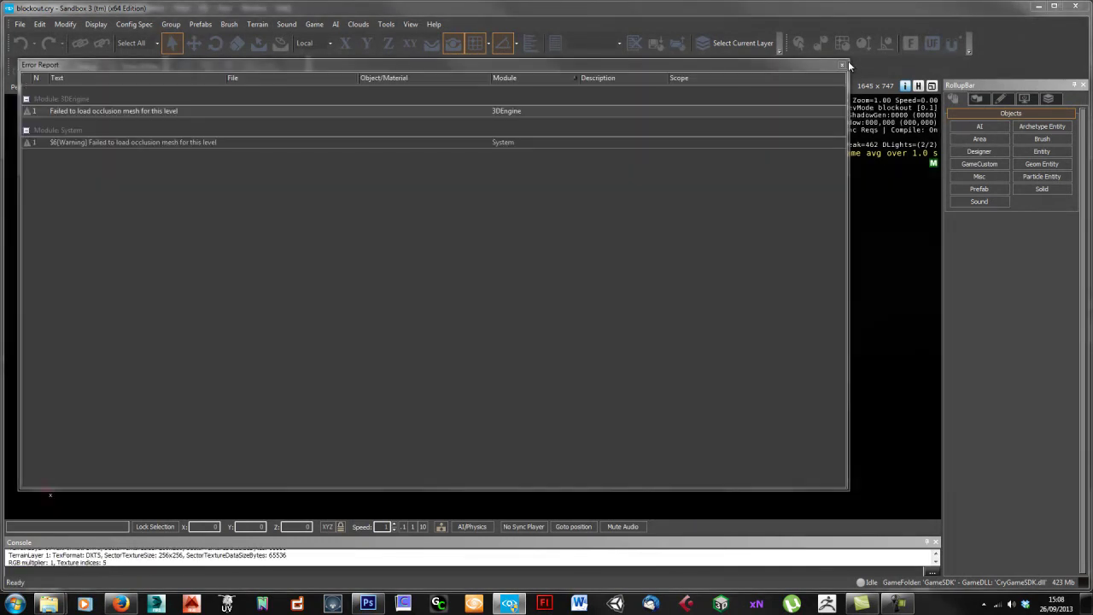
{"action": "left_click", "coordinate": [841, 64]}
Step: Open the Terrain Editor and check the terrain's water height without changing it
{"action": "right_click_drag", "start_coordinate": [621, 326], "coordinate": [620, 326]}
{"action": "key", "text": "s"}
{"action": "key", "text": "s"}
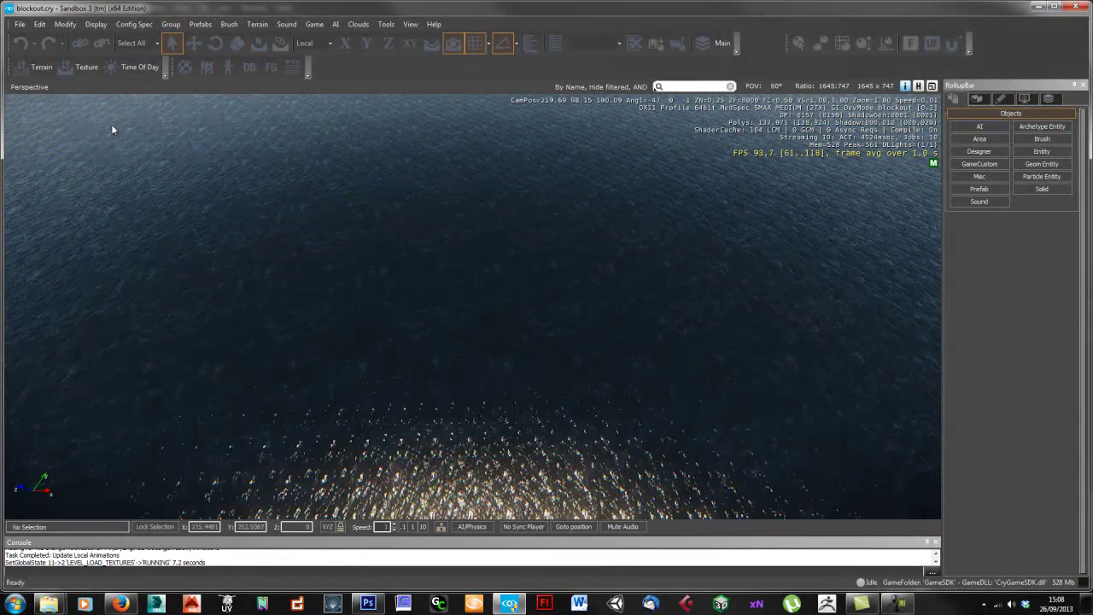
{"action": "left_click", "coordinate": [41, 67]}
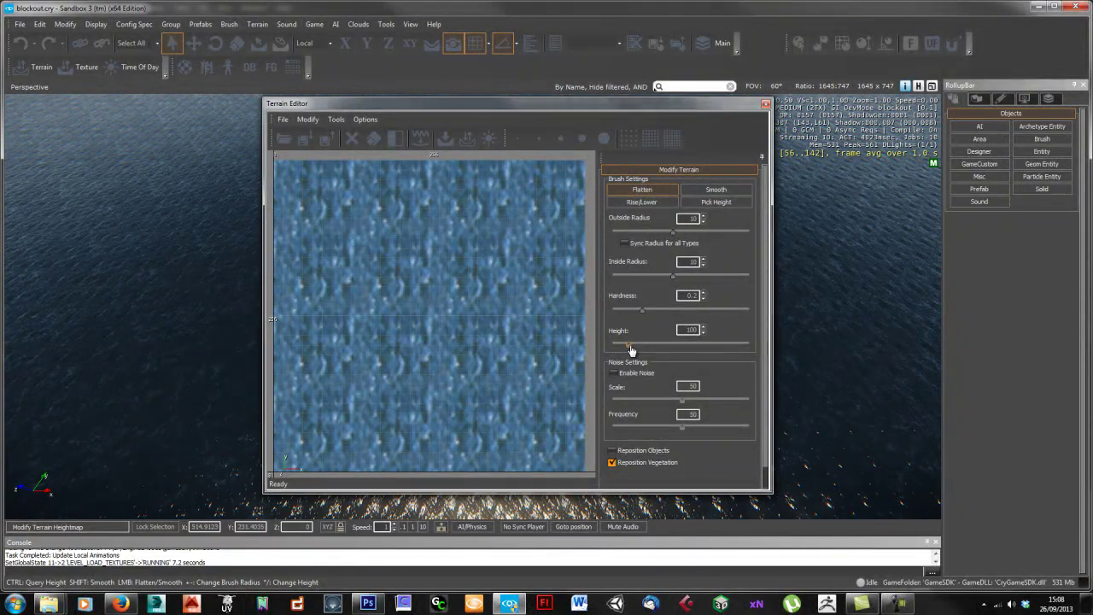
{"action": "left_click_drag", "start_coordinate": [633, 349], "coordinate": [628, 344]}
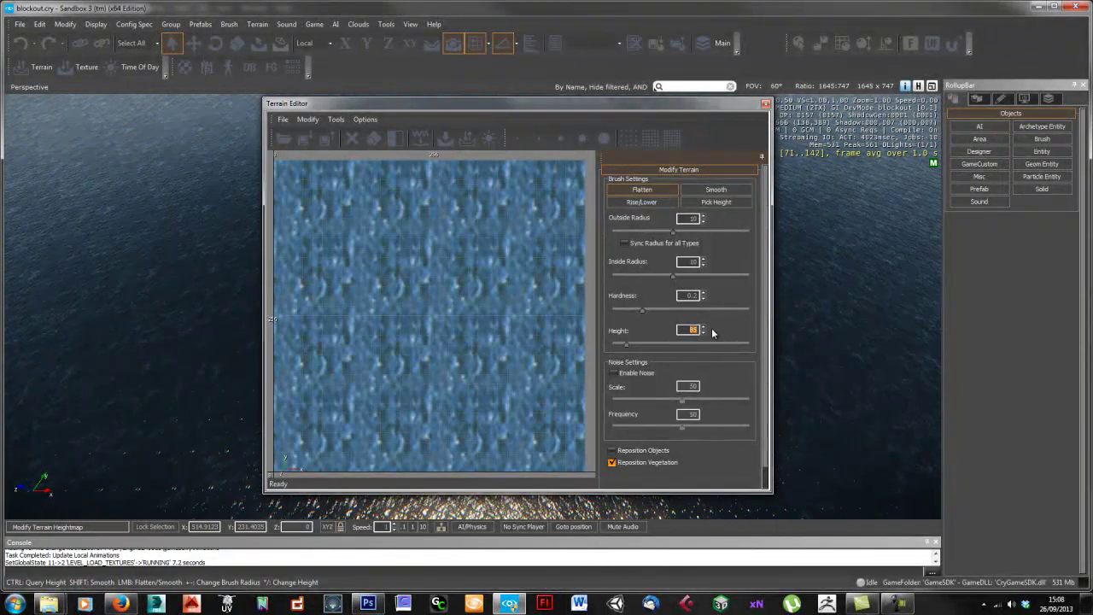
{"action": "left_click", "coordinate": [333, 121]}
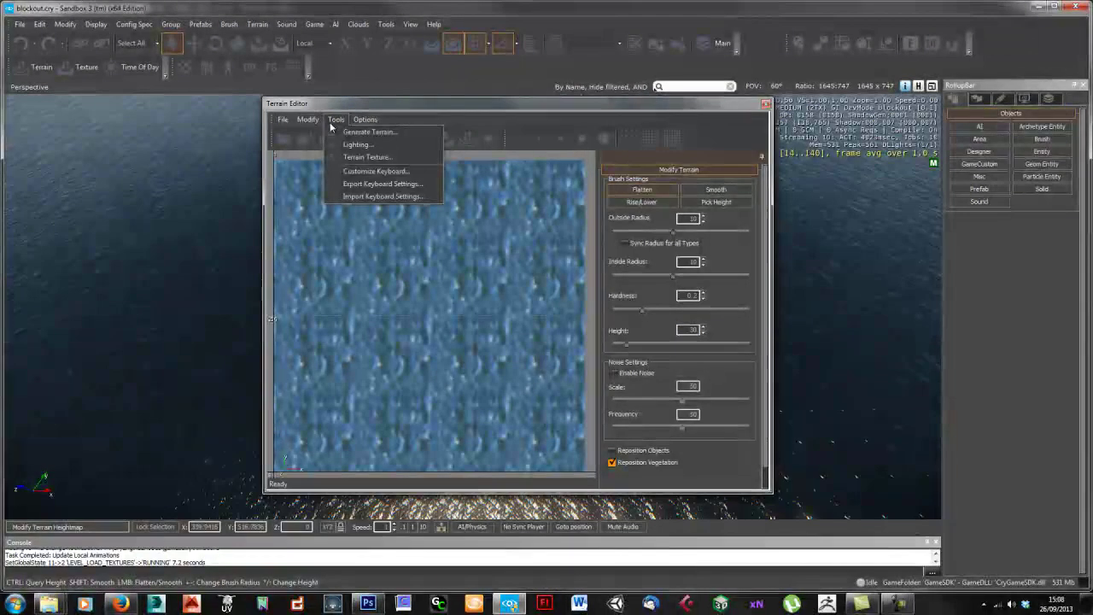
{"action": "mouse_move", "coordinate": [314, 123]}
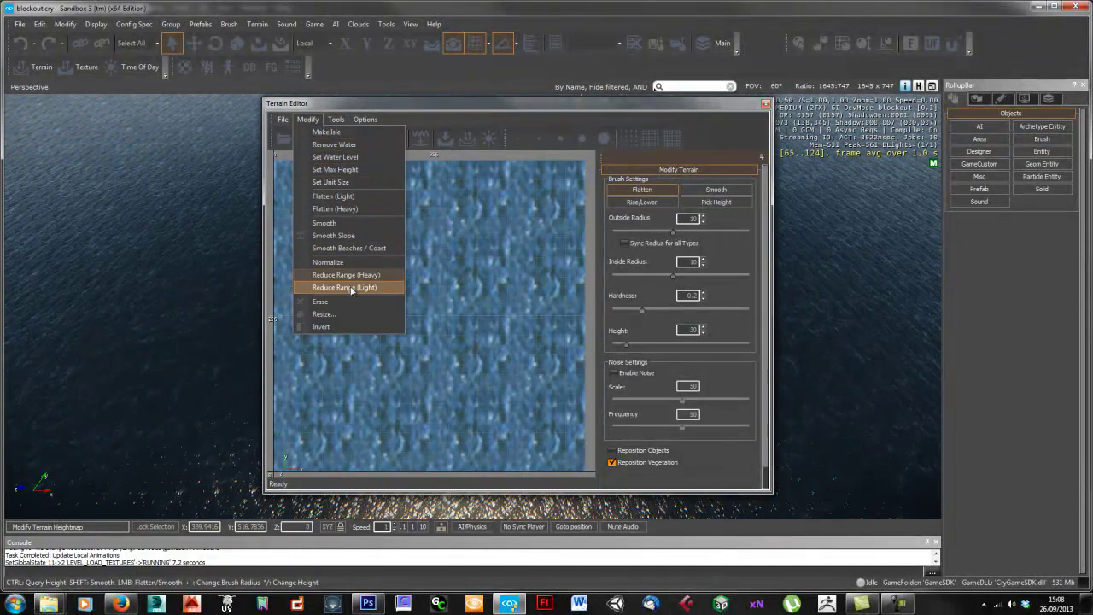
{"action": "left_click", "coordinate": [340, 156]}
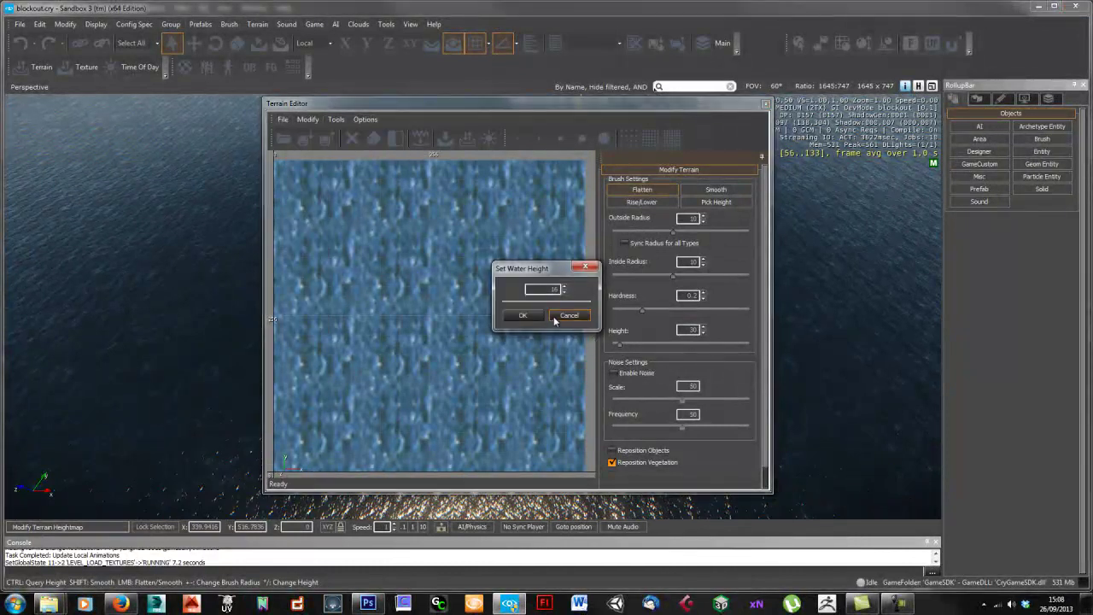
{"action": "left_click", "coordinate": [566, 316]}
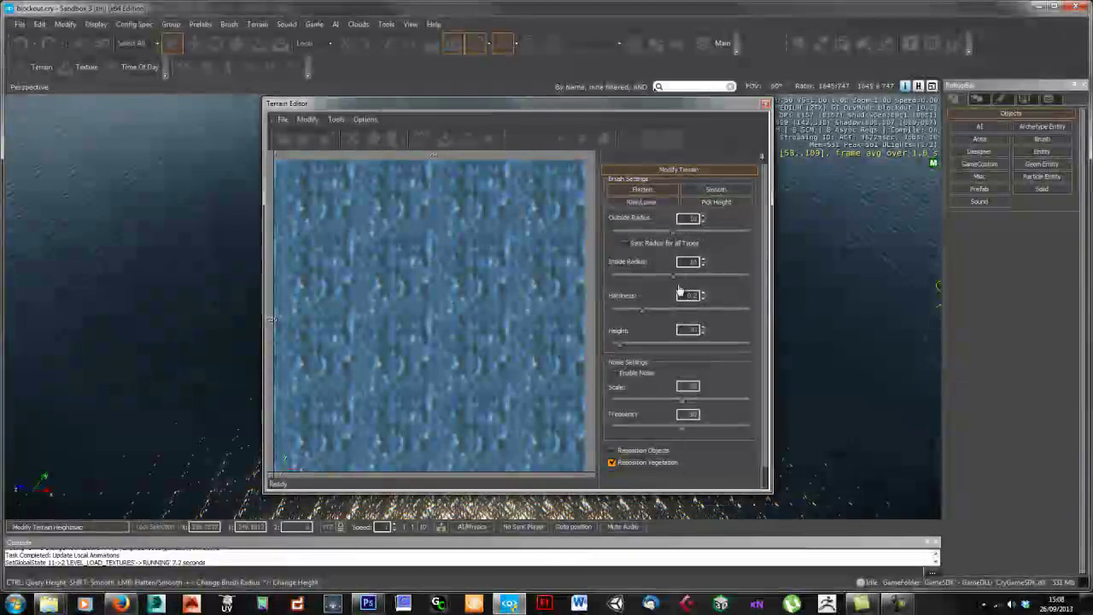
Step: Flatten the whole terrain at height 17 with the inside radius at maximum, and close the Terrain Editor
{"action": "left_click_drag", "start_coordinate": [686, 331], "coordinate": [714, 331]}
{"action": "type", "text": "17"}
{"action": "left_click_drag", "start_coordinate": [673, 274], "coordinate": [749, 274]}
{"action": "mouse_move", "coordinate": [347, 210]}
{"action": "left_mouse_down"}
{"action": "mouse_move", "coordinate": [513, 230]}
{"action": "mouse_move", "coordinate": [558, 288]}
{"action": "mouse_move", "coordinate": [553, 411]}
{"action": "mouse_move", "coordinate": [478, 427]}
{"action": "mouse_move", "coordinate": [298, 420]}
{"action": "mouse_move", "coordinate": [439, 361]}
{"action": "mouse_move", "coordinate": [320, 213]}
{"action": "mouse_move", "coordinate": [407, 430]}
{"action": "mouse_move", "coordinate": [513, 244]}
{"action": "mouse_move", "coordinate": [337, 209]}
{"action": "mouse_move", "coordinate": [349, 426]}
{"action": "left_mouse_up"}
{"action": "left_click", "coordinate": [766, 105]}
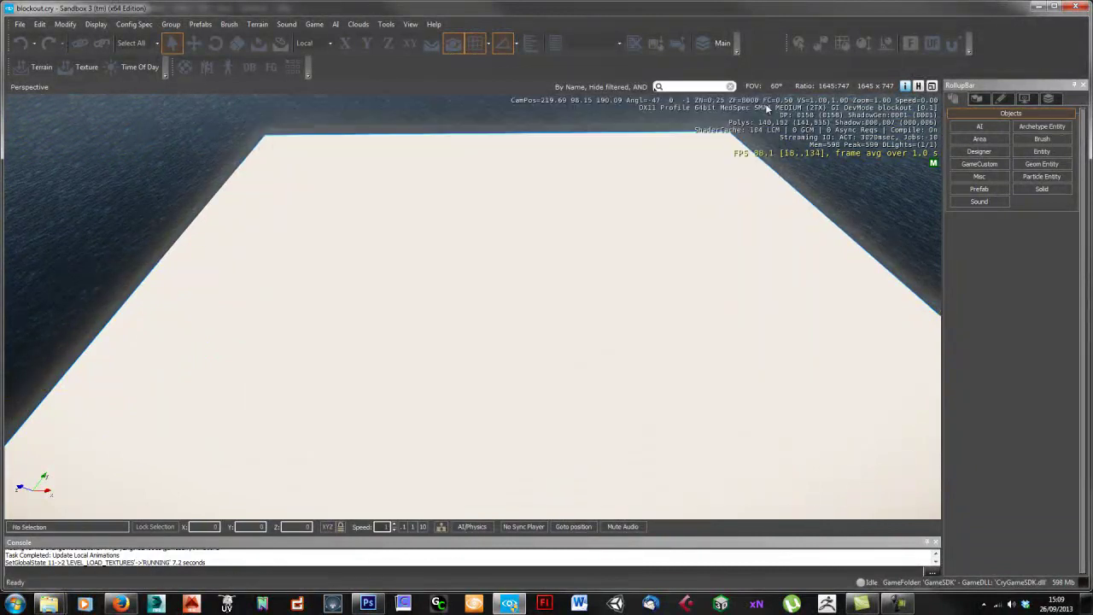
Step: Compare the whole terrain square with the plan in Photoshop, and open the terrain texture export/import dialog in Sandbox Editor
{"action": "right_click_drag", "start_coordinate": [616, 272], "coordinate": [612, 275]}
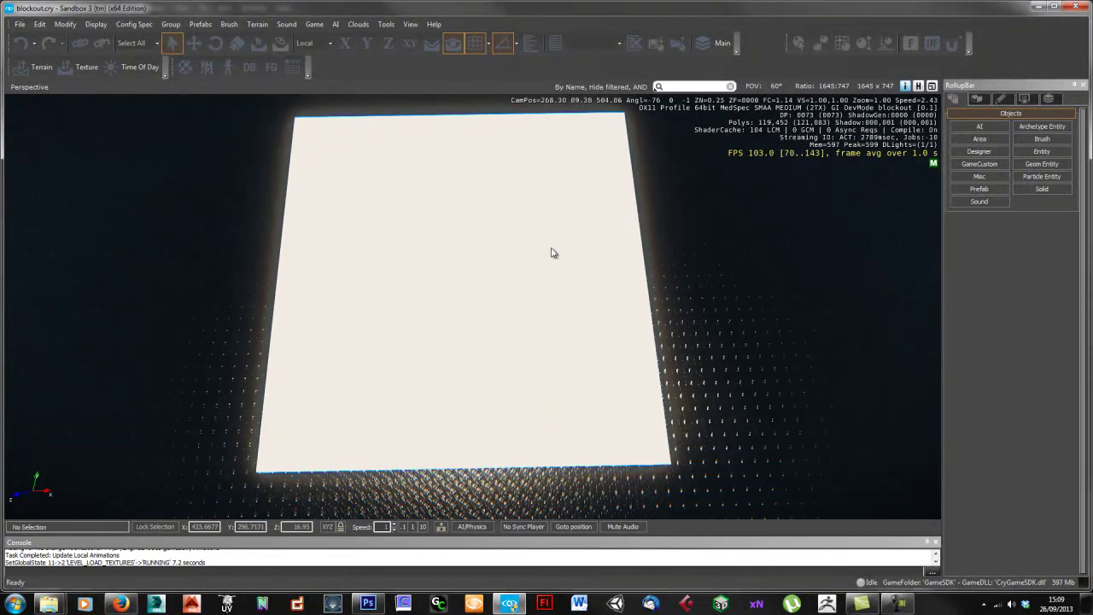
{"action": "key", "text": "alt+Tab"}
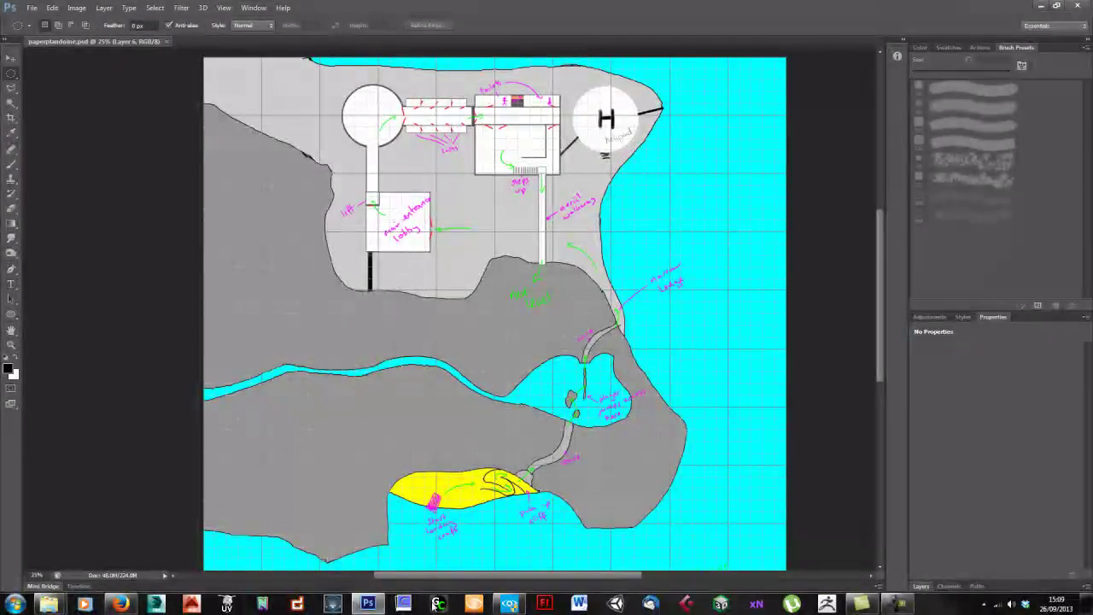
{"action": "key", "text": "alt+Tab"}
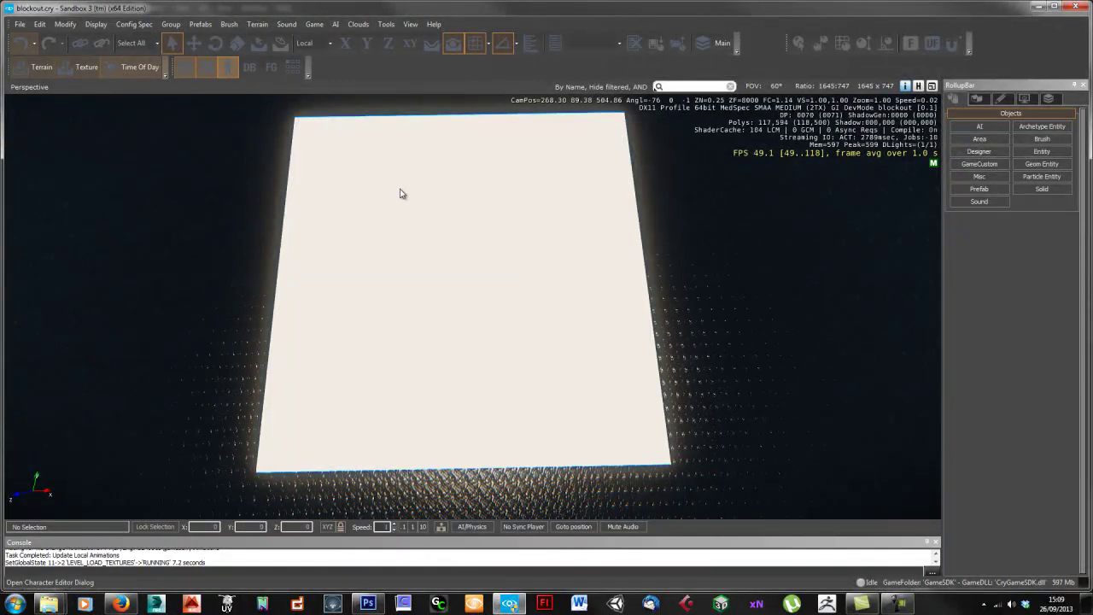
{"action": "left_click", "coordinate": [258, 24]}
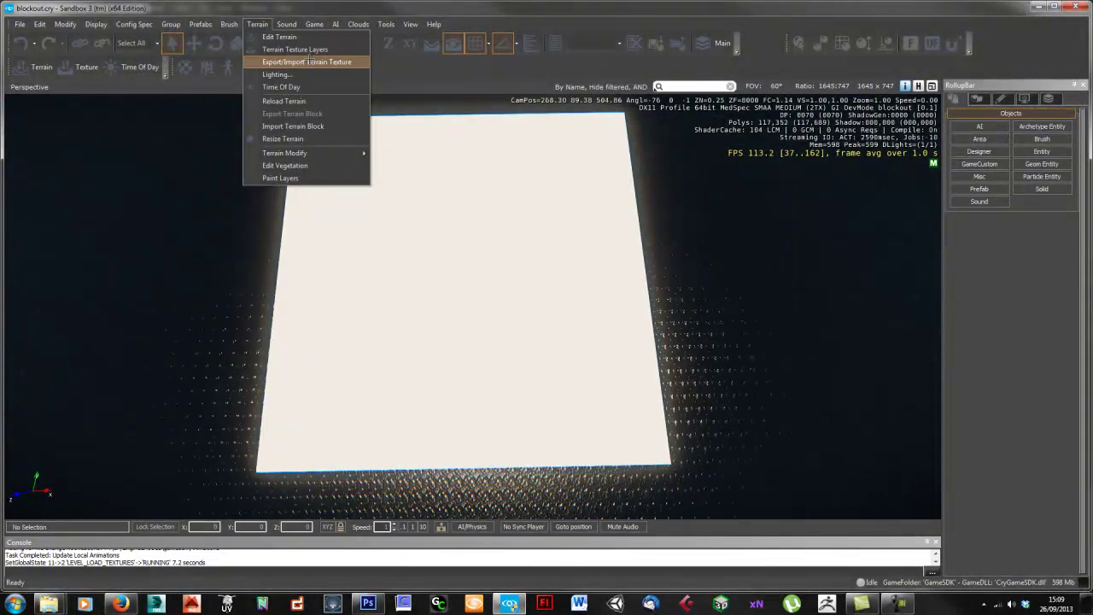
{"action": "left_click", "coordinate": [307, 61]}
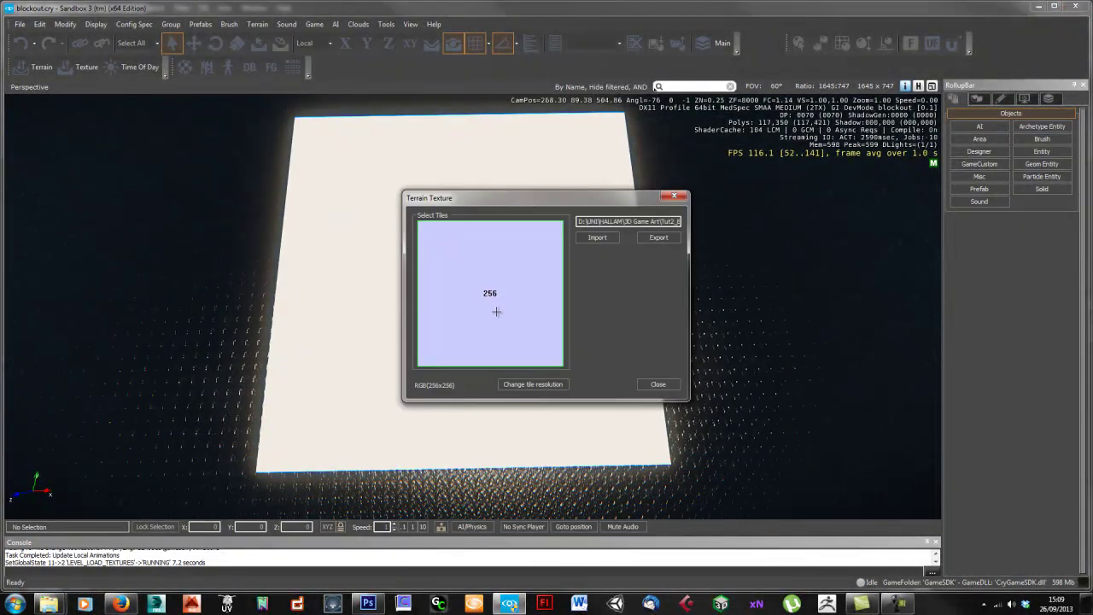
Step: Switch to Photoshop and resize the plan image to 1024 x 1024 pixels
{"action": "left_click", "coordinate": [369, 604]}
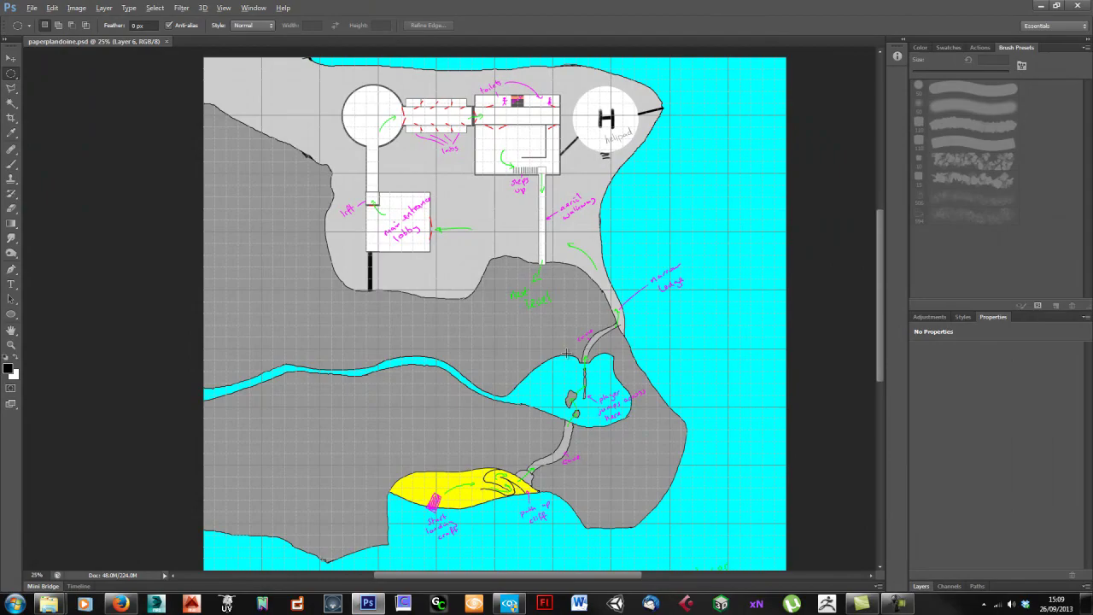
{"action": "key", "text": "ctrl+alt+i"}
{"action": "type", "text": "102"}
{"action": "left_click_drag", "start_coordinate": [360, 173], "coordinate": [291, 178]}
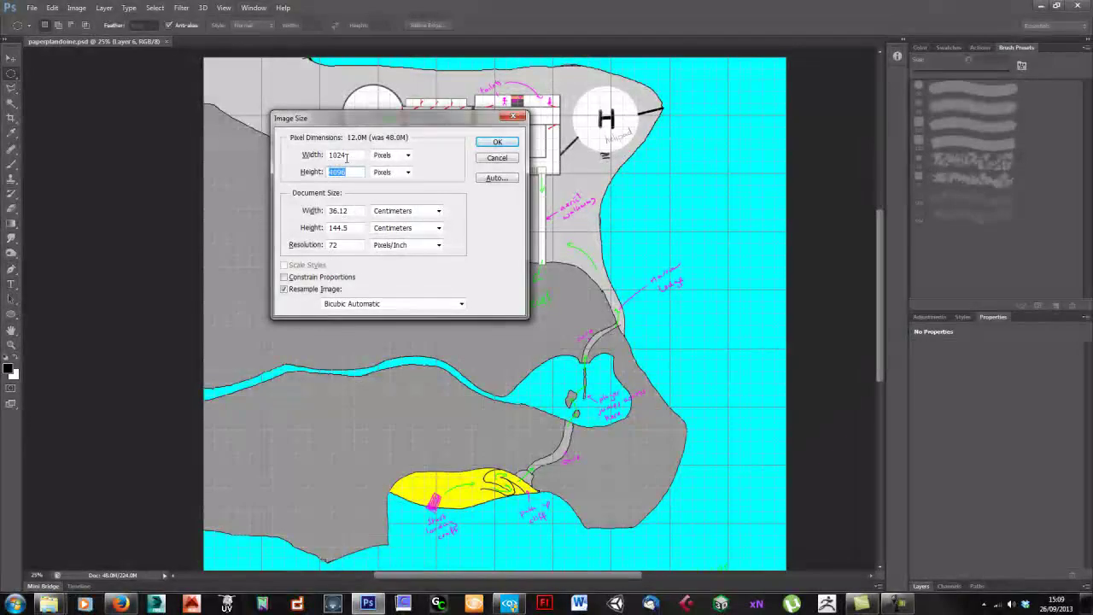
{"action": "left_click_drag", "start_coordinate": [347, 172], "coordinate": [265, 172]}
{"action": "type", "text": "1024"}
{"action": "left_click", "coordinate": [500, 141]}
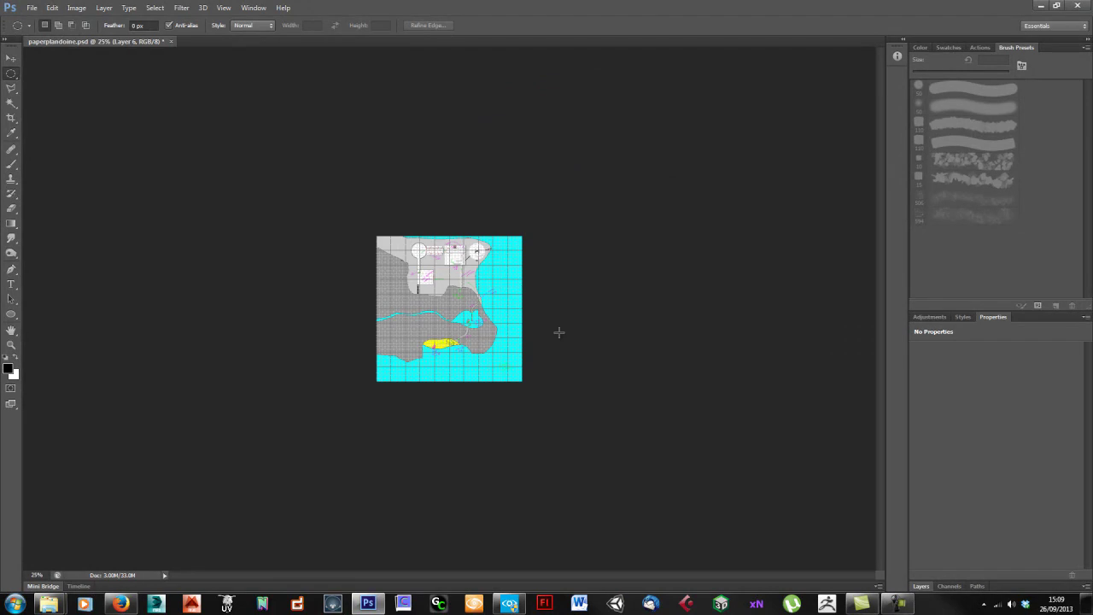
Step: Save a copy of the plan as paperplandoine.bmp in the Tut2_BlockingOut folder, replacing the existing file
{"action": "key", "text": "alt+f"}
{"action": "key", "text": "a"}
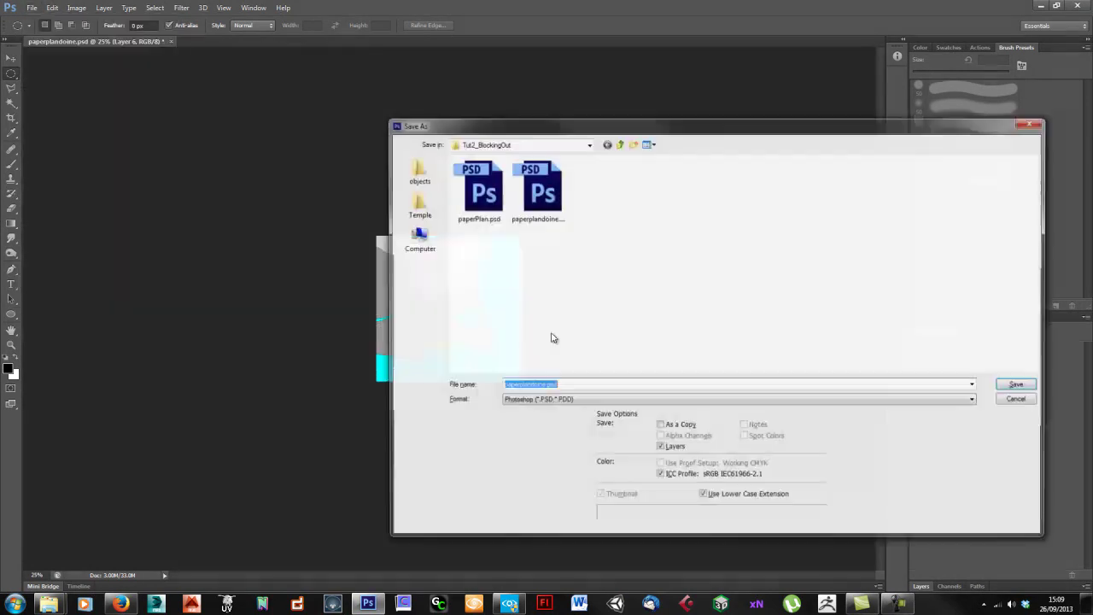
{"action": "left_click", "coordinate": [587, 400]}
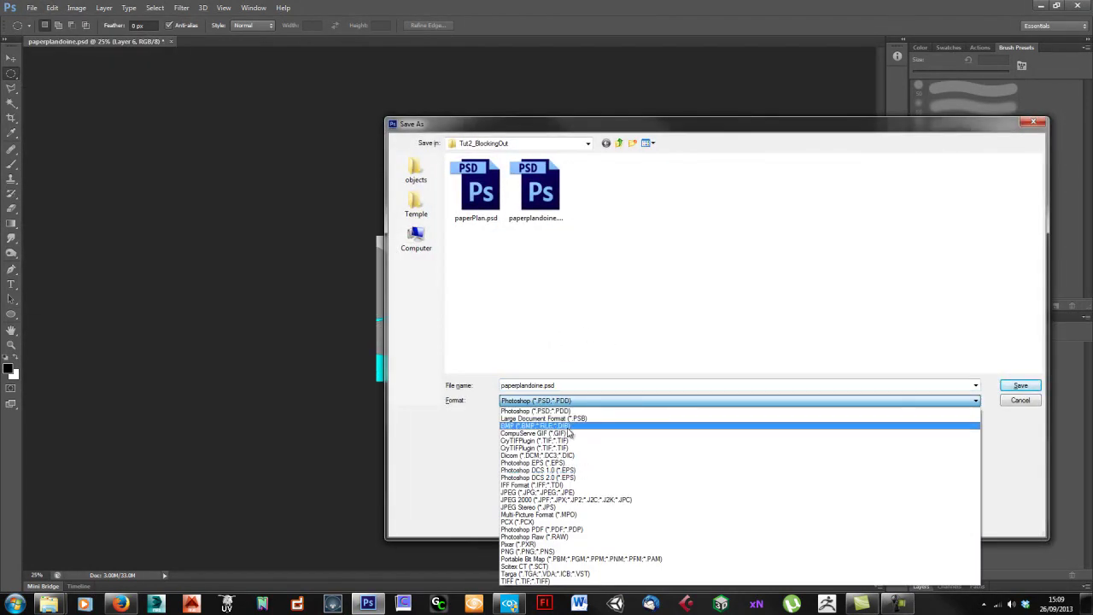
{"action": "left_click", "coordinate": [570, 423]}
{"action": "double_click", "coordinate": [775, 188]}
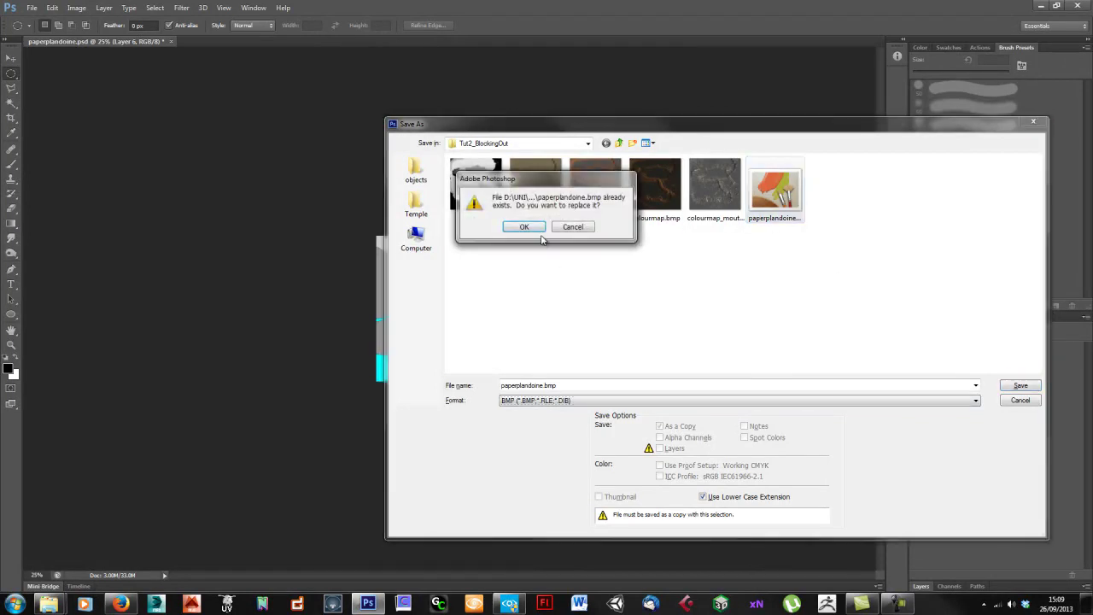
{"action": "left_click", "coordinate": [530, 229]}
{"action": "left_click", "coordinate": [589, 171]}
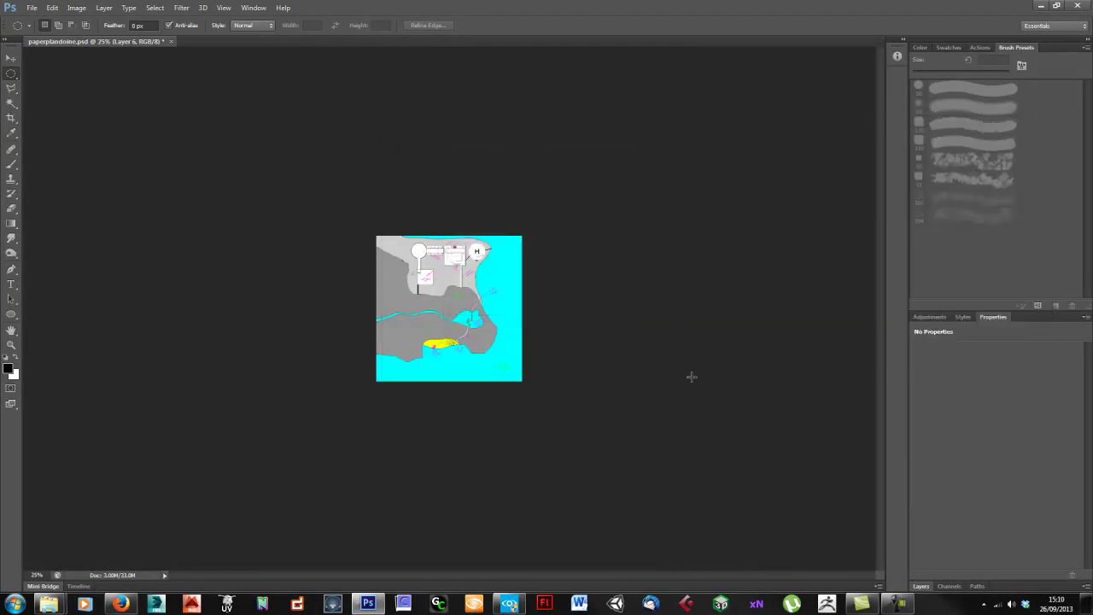
Step: Switch to Sandbox Editor and change the terrain texture's tile resolution to 1024x1024
{"action": "left_click", "coordinate": [510, 606]}
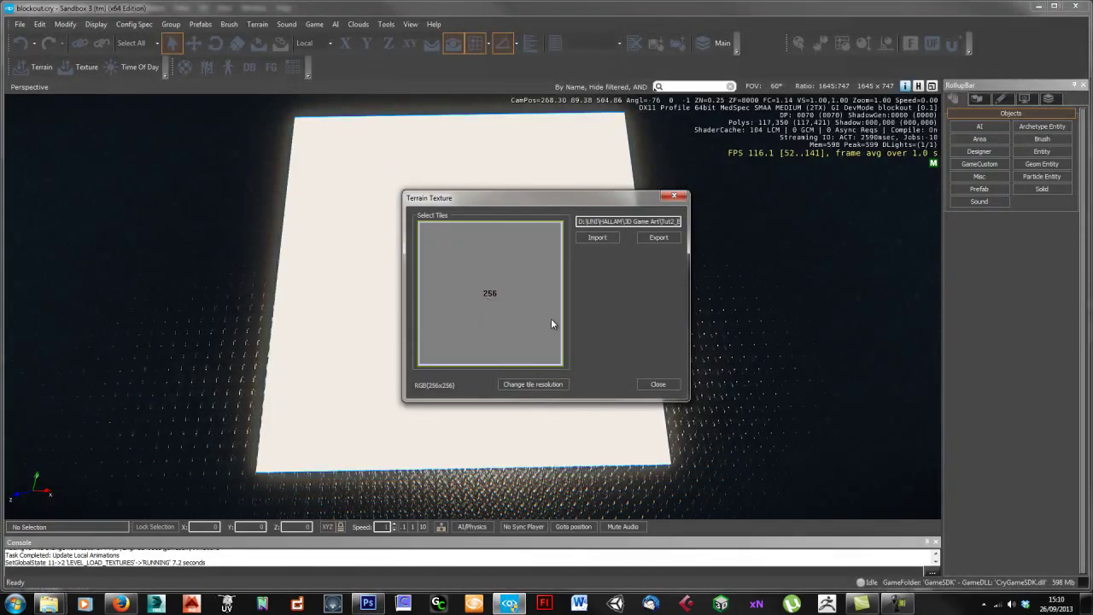
{"action": "left_click", "coordinate": [516, 384]}
{"action": "left_click", "coordinate": [586, 288]}
{"action": "left_click", "coordinate": [574, 325]}
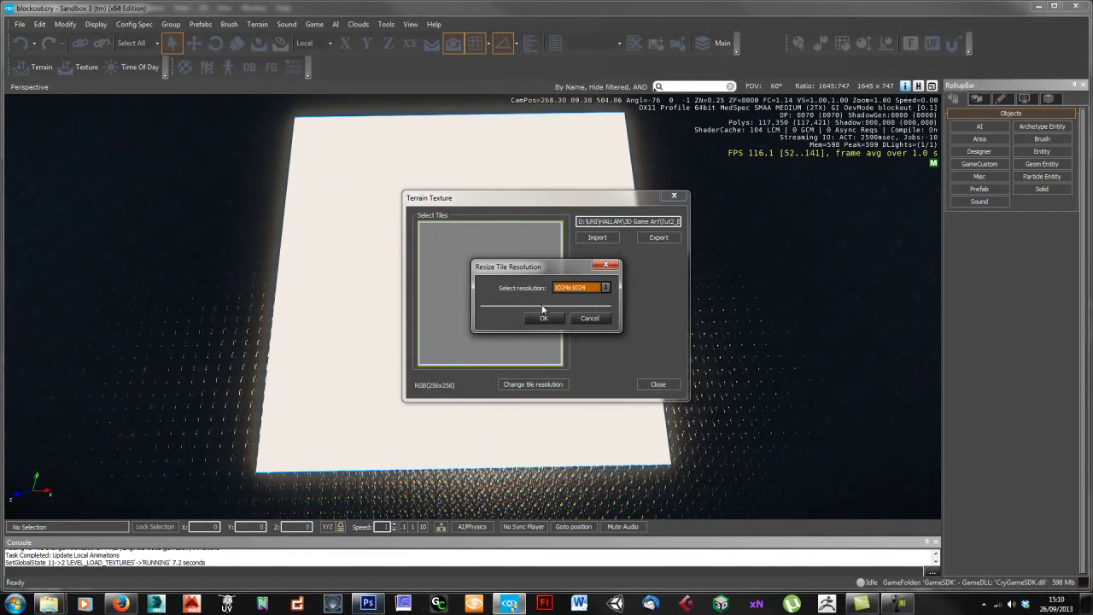
{"action": "left_click", "coordinate": [542, 320]}
Step: Import paperplandoine.bmp from the Tut2_BlockingOut folder as the terrain texture and close the dialog
{"action": "left_click", "coordinate": [598, 238]}
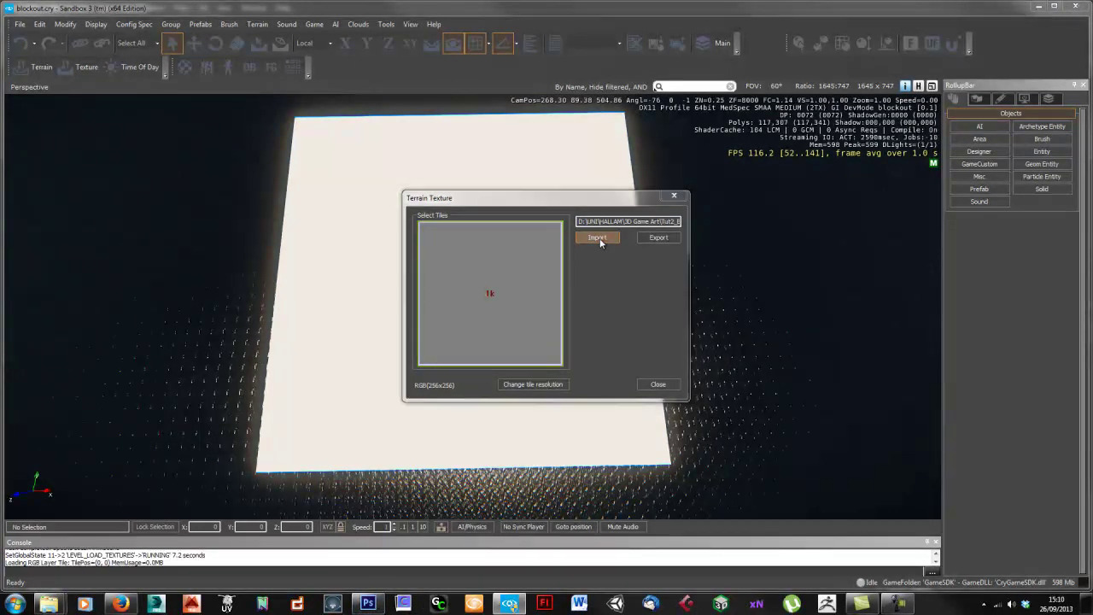
{"action": "left_click", "coordinate": [398, 296]}
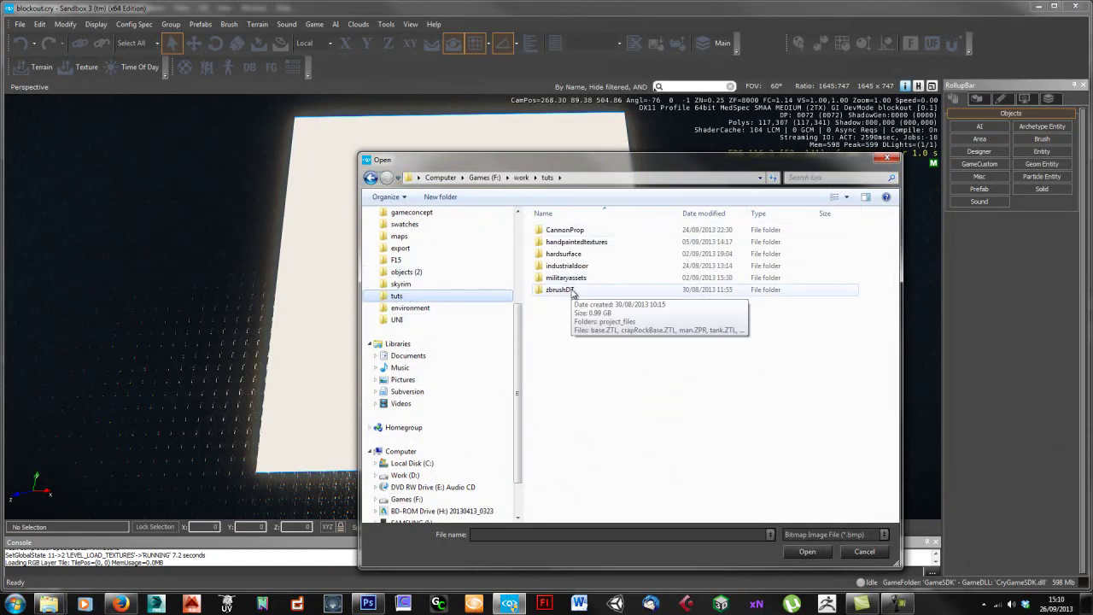
{"action": "left_click", "coordinate": [408, 307]}
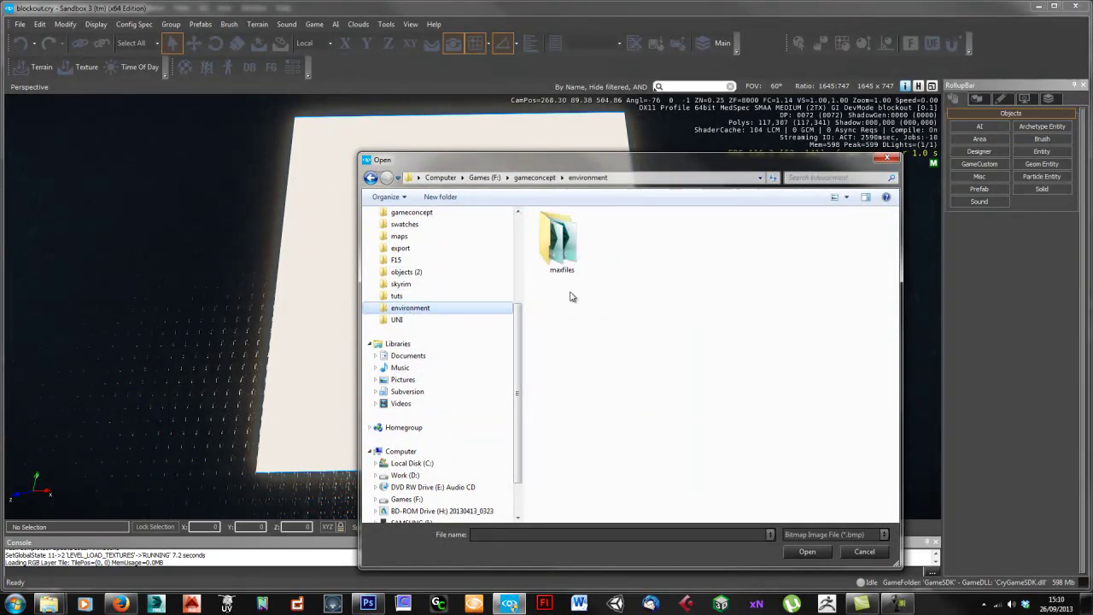
{"action": "left_click", "coordinate": [473, 318]}
{"action": "double_click", "coordinate": [556, 231]}
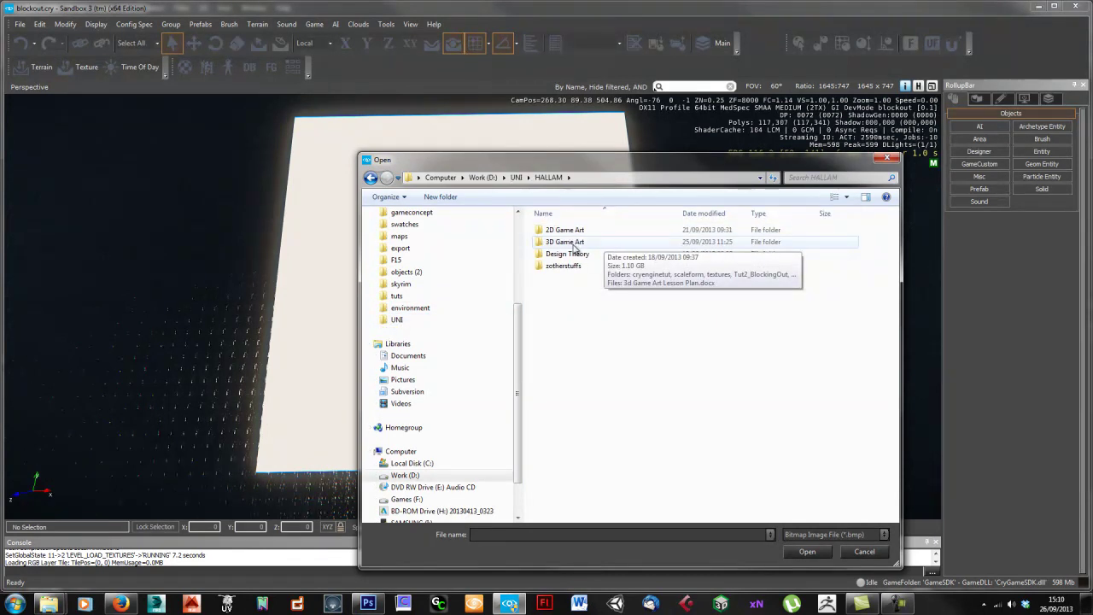
{"action": "double_click", "coordinate": [575, 243]}
{"action": "left_click", "coordinate": [582, 266]}
{"action": "double_click", "coordinate": [582, 266]}
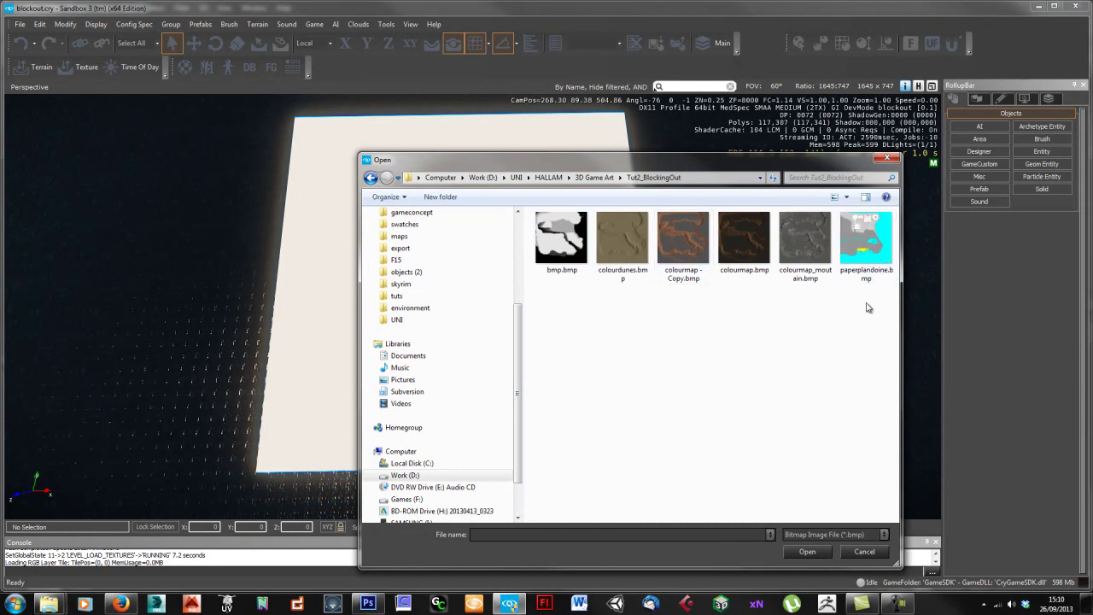
{"action": "double_click", "coordinate": [864, 243]}
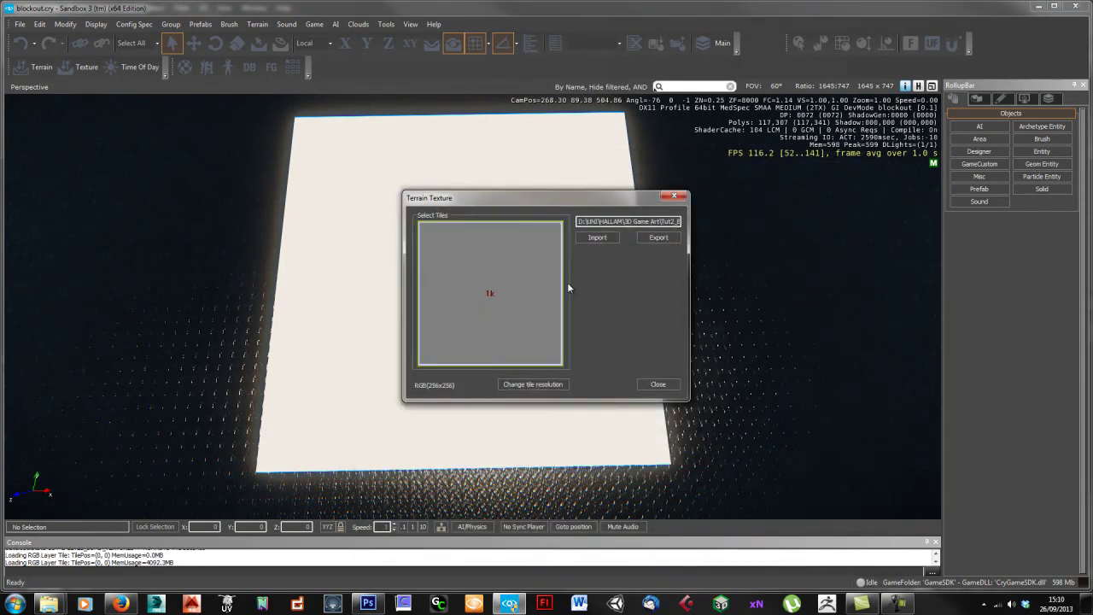
{"action": "left_click", "coordinate": [660, 384]}
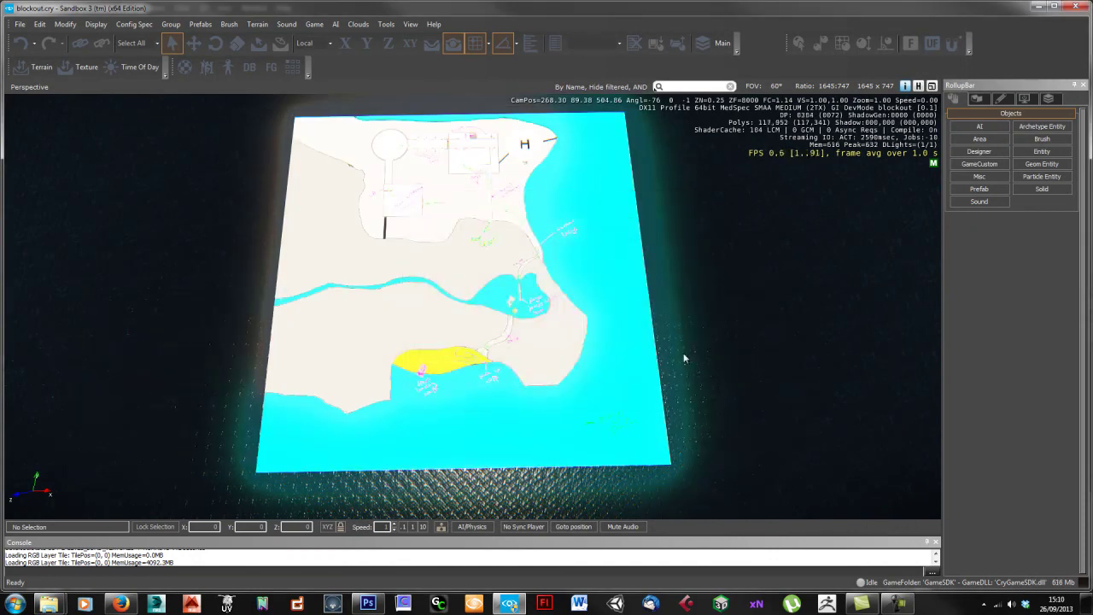
Step: Inspect the yellow beach on the textured terrain up close and enter game mode there to test the scale
{"action": "scroll", "coordinate": [512, 415], "scroll_direction": "up", "scroll_amount": 10}
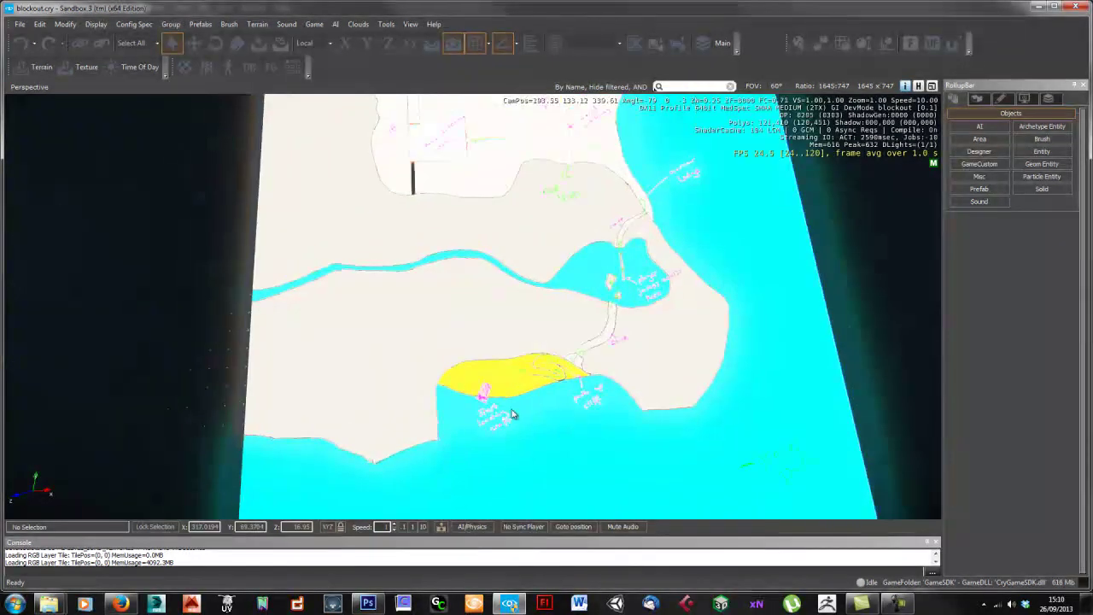
{"action": "mouse_move", "coordinate": [527, 406]}
{"action": "right_mouse_down"}
{"action": "mouse_move", "coordinate": [513, 415]}
{"action": "mouse_move", "coordinate": [524, 418]}
{"action": "right_mouse_up"}
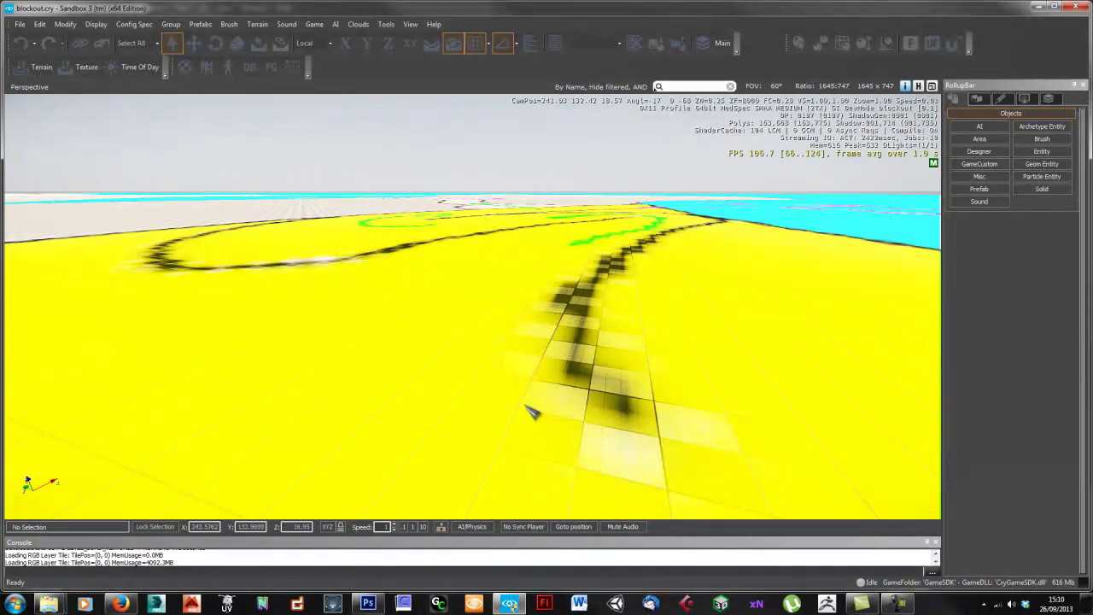
{"action": "key", "text": "ctrl+g"}
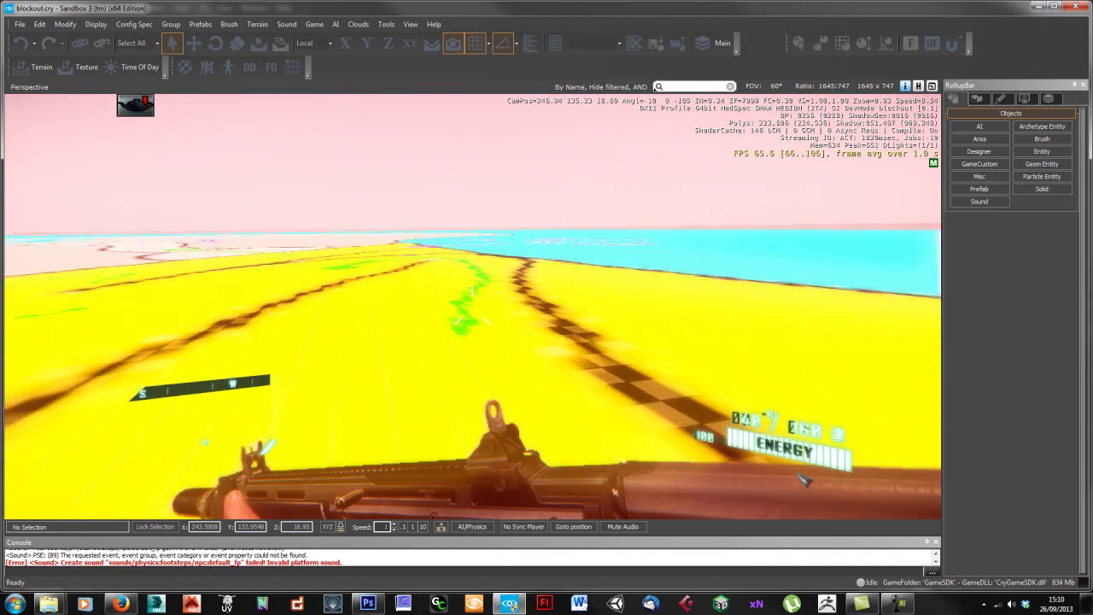
Step: Walk around the yellow beach and its cliff path in game mode to judge the scale of the plan
{"action": "key", "text": "w"}
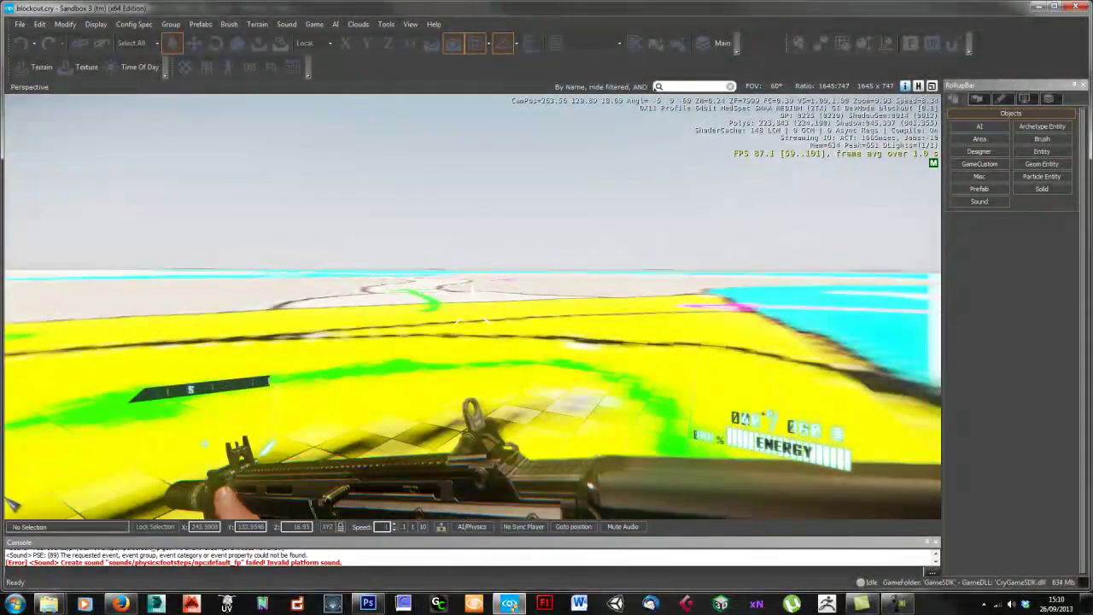
{"action": "key", "text": "w"}
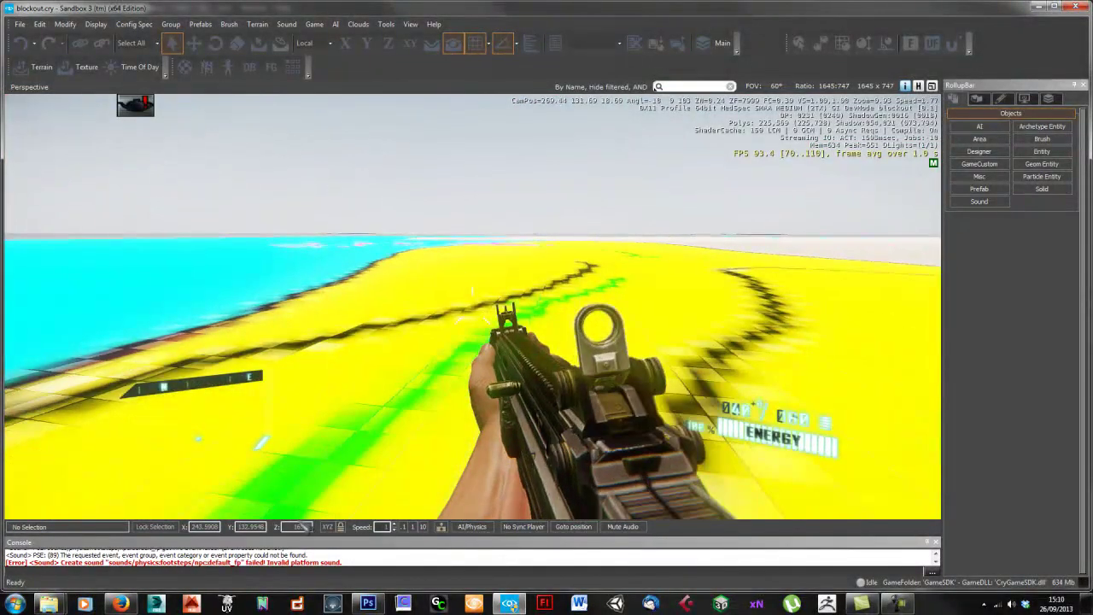
{"action": "key", "text": "w"}
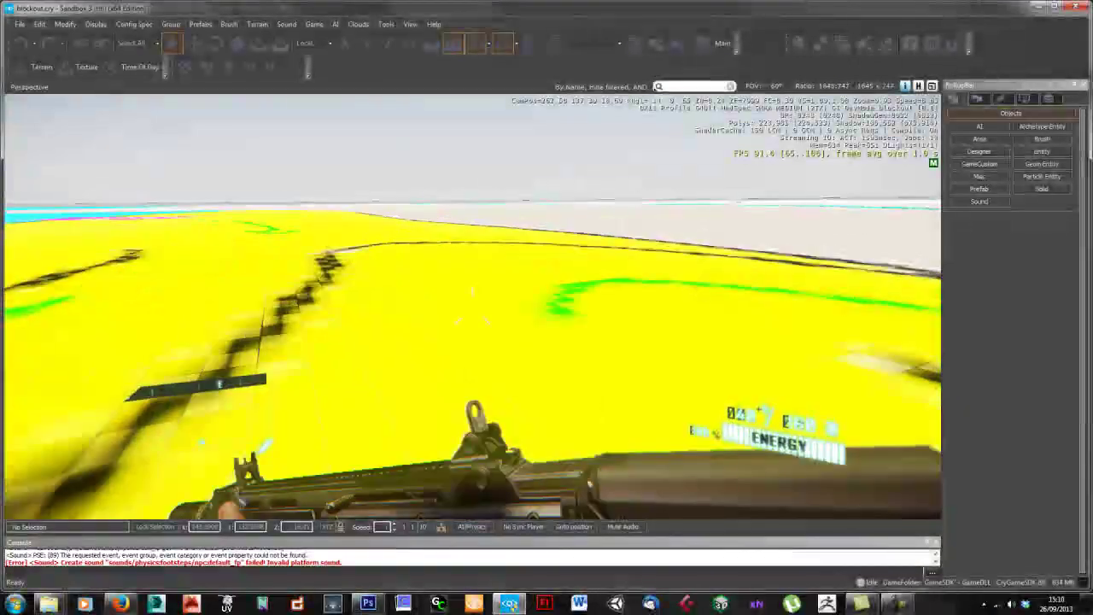
{"action": "key", "text": "w"}
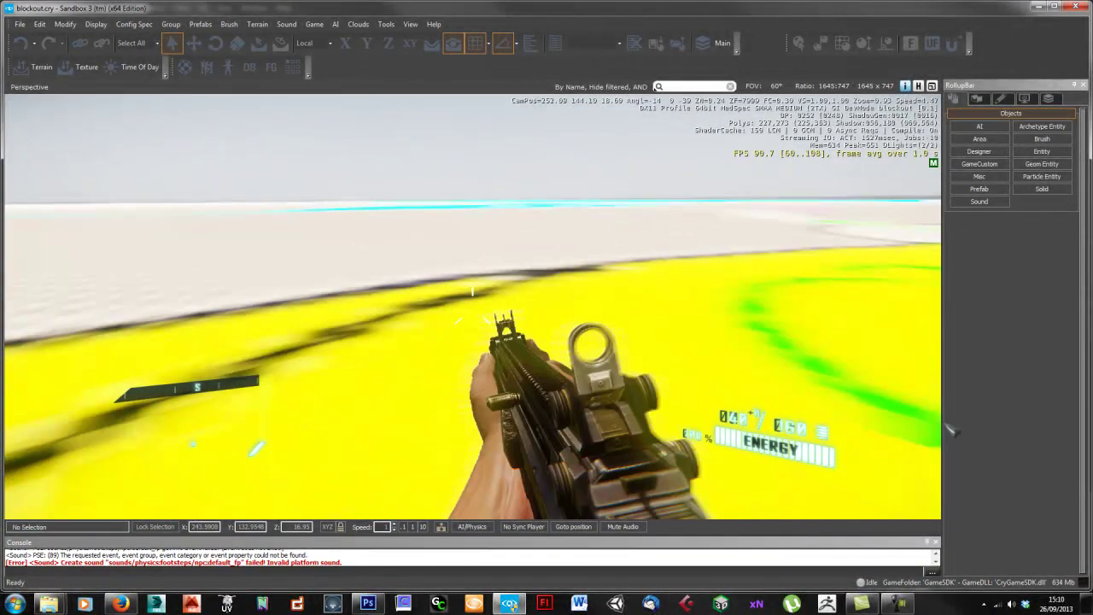
{"action": "key", "text": "w"}
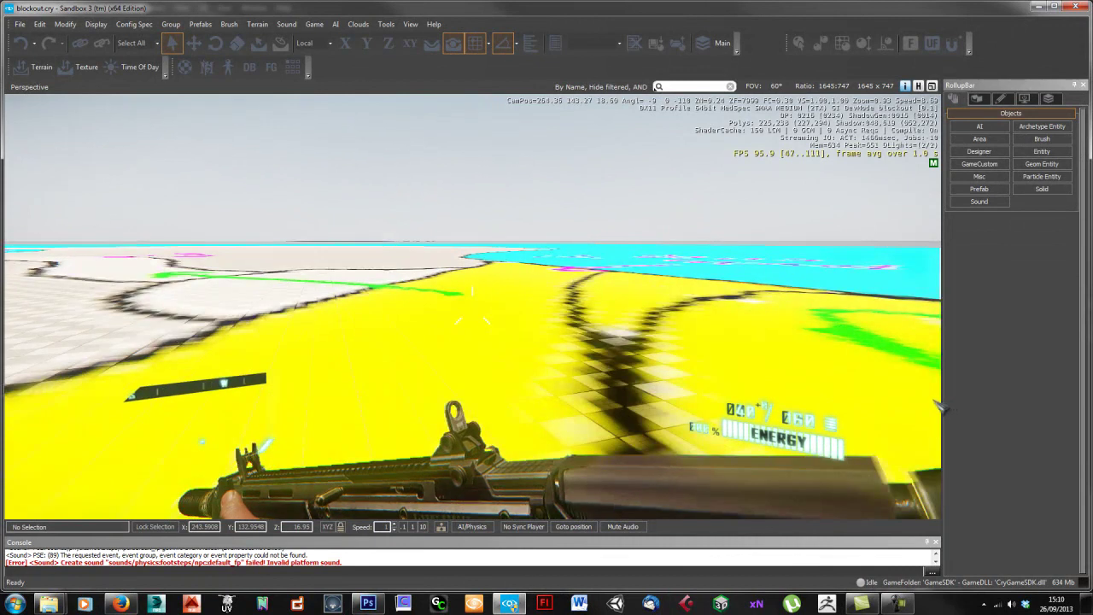
Step: Follow the marked route through the cave and across the islands in the lake to check distances, and leave game mode
{"action": "key", "text": "w"}
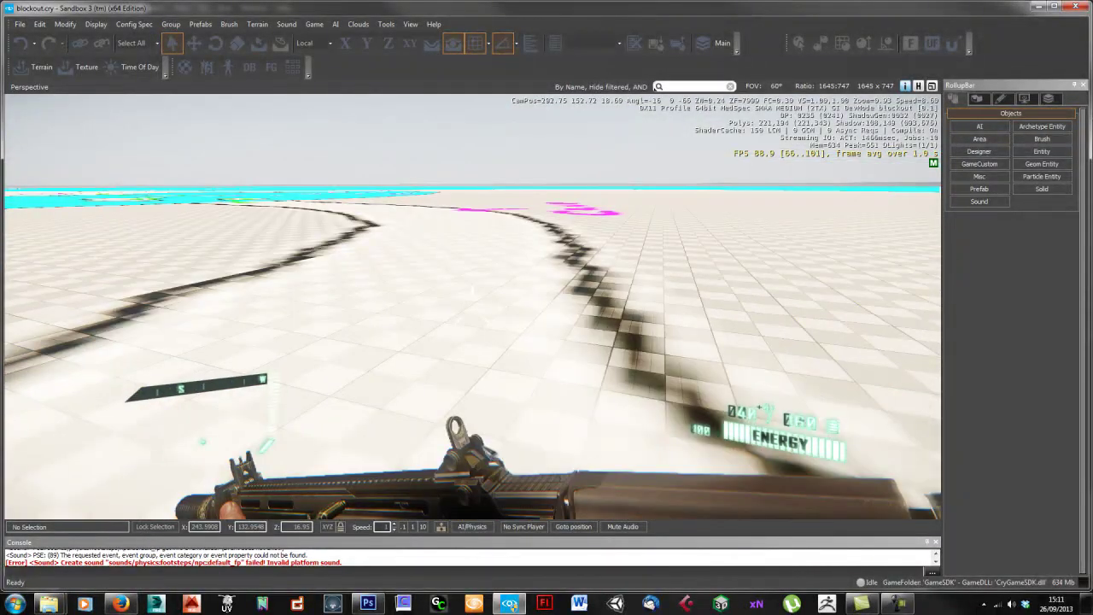
{"action": "key", "text": "w"}
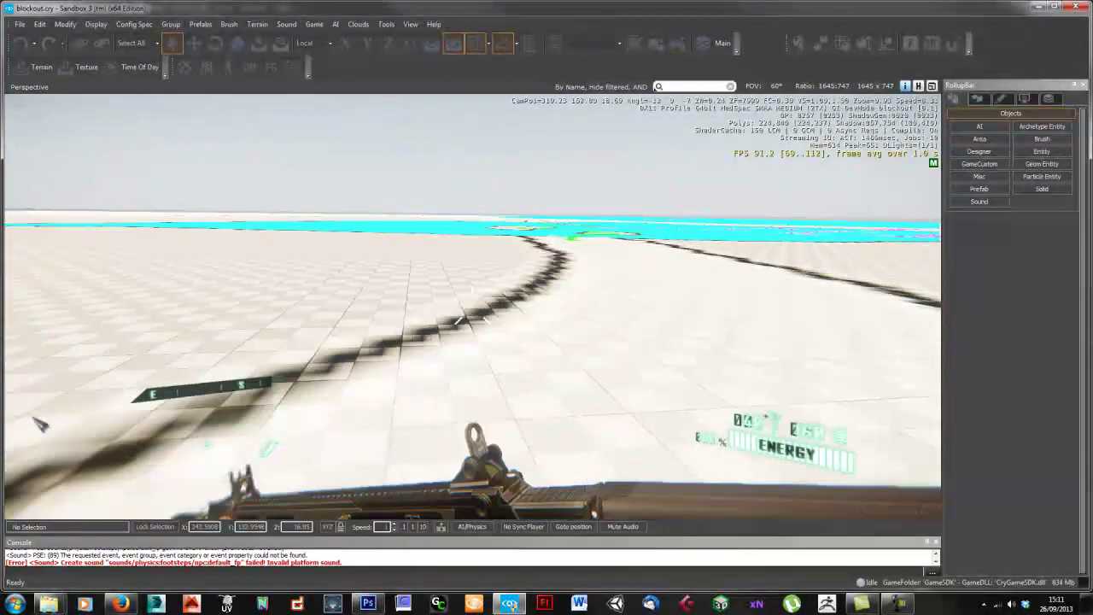
{"action": "key", "text": "w"}
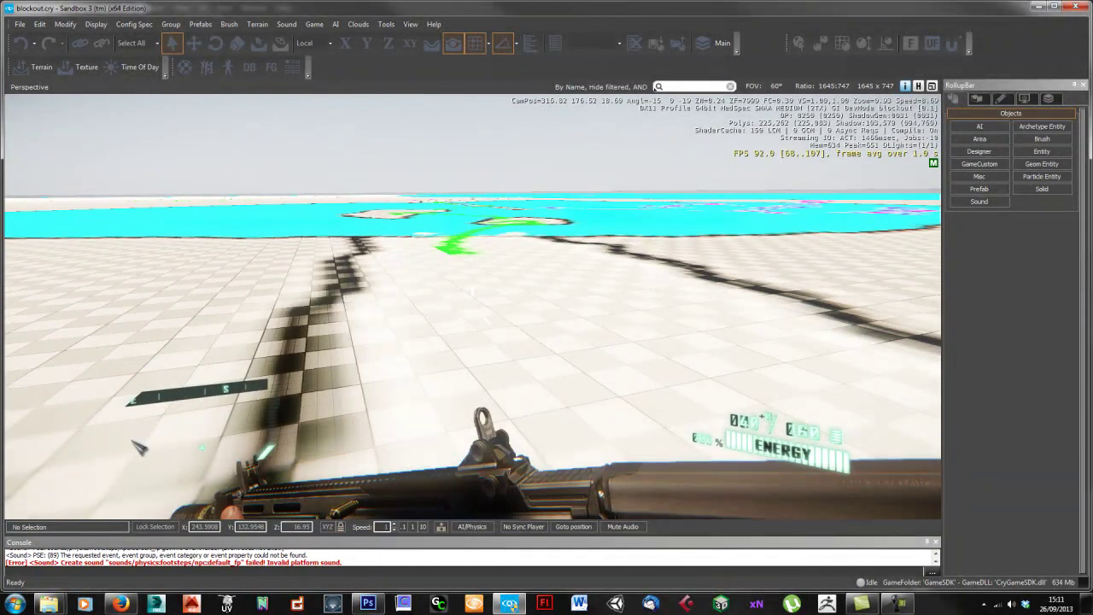
{"action": "key", "text": "w"}
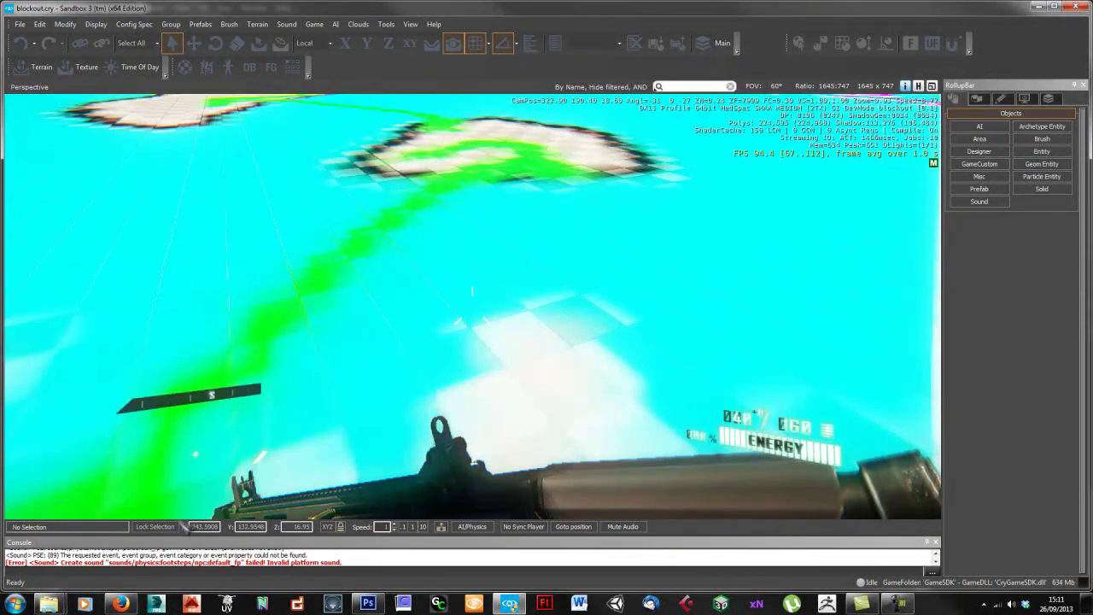
{"action": "key", "text": "w"}
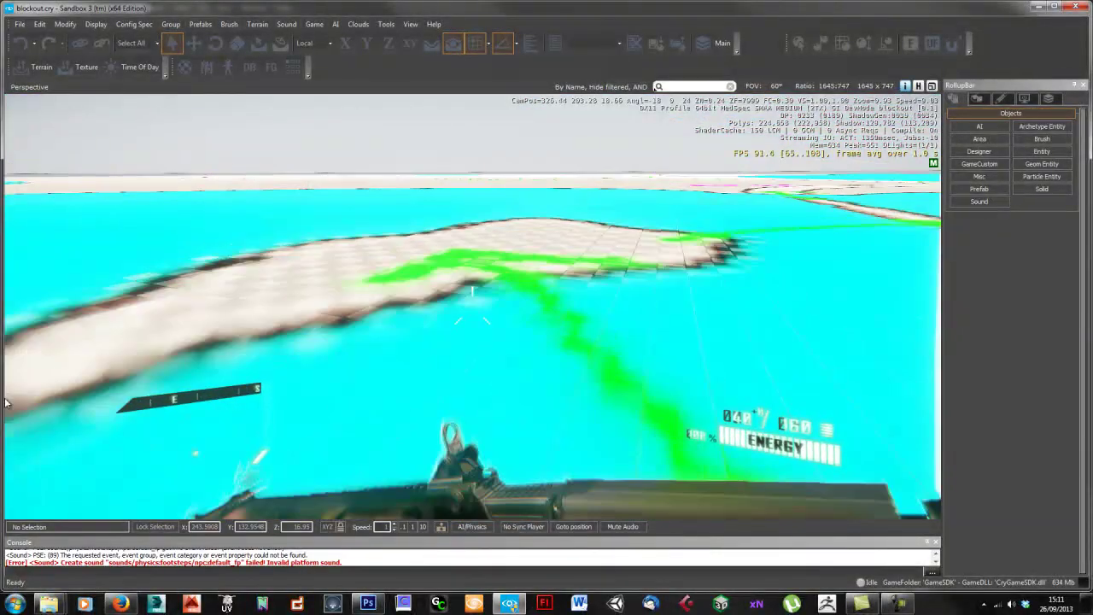
{"action": "key", "text": "w"}
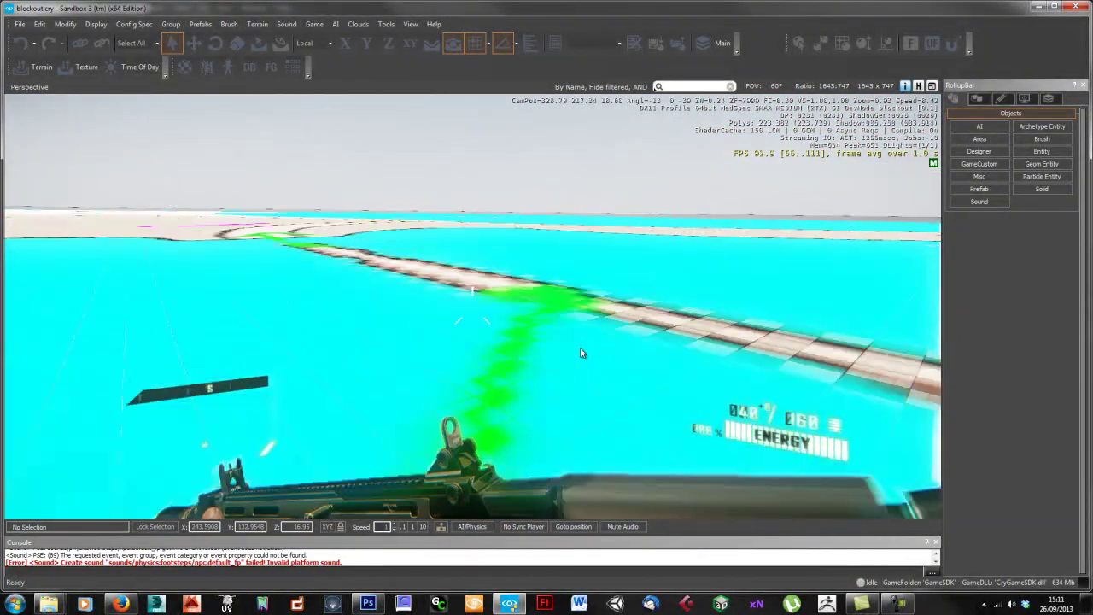
{"action": "key", "text": "w"}
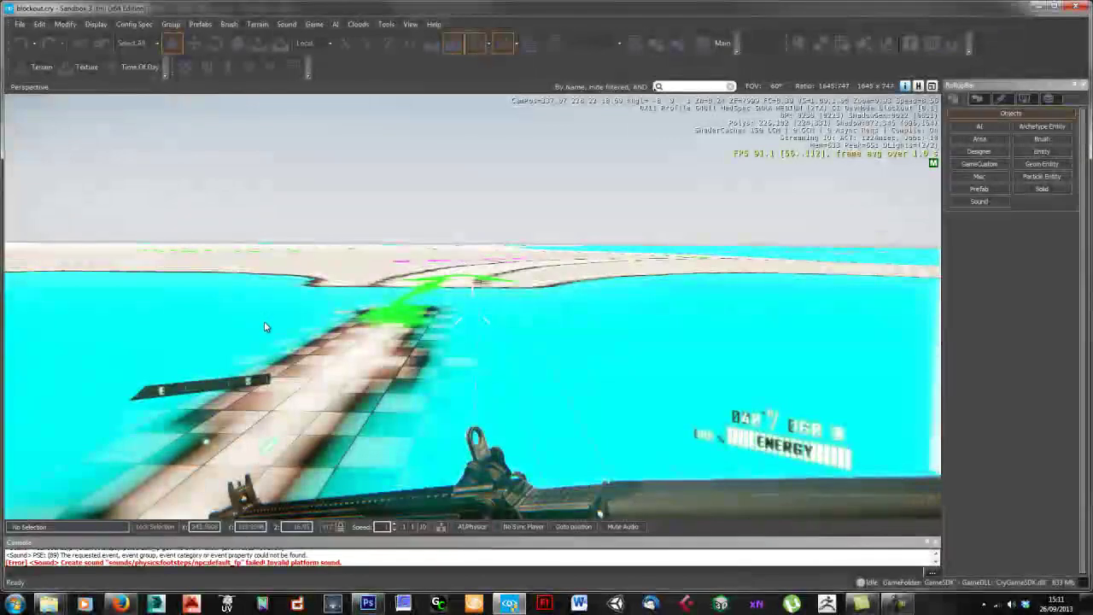
{"action": "key", "text": "w"}
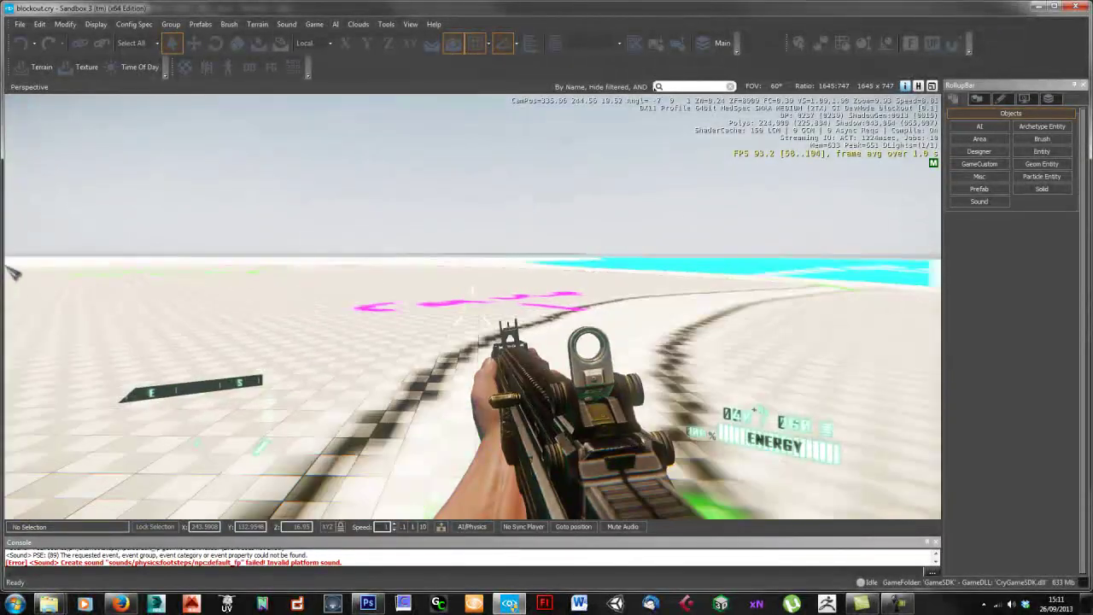
{"action": "key", "text": "w"}
{"action": "key", "text": "Escape"}
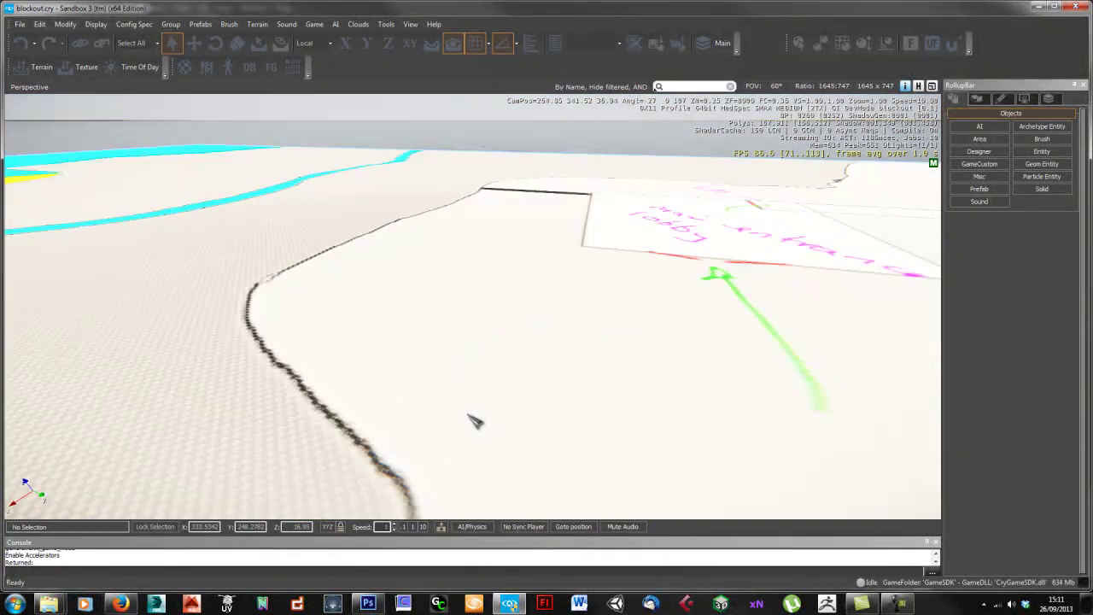
Step: Test the scale of the main entrance lobby and the area beyond in game mode, and return to an overview of the terrain
{"action": "right_click_drag", "start_coordinate": [479, 420], "coordinate": [474, 421]}
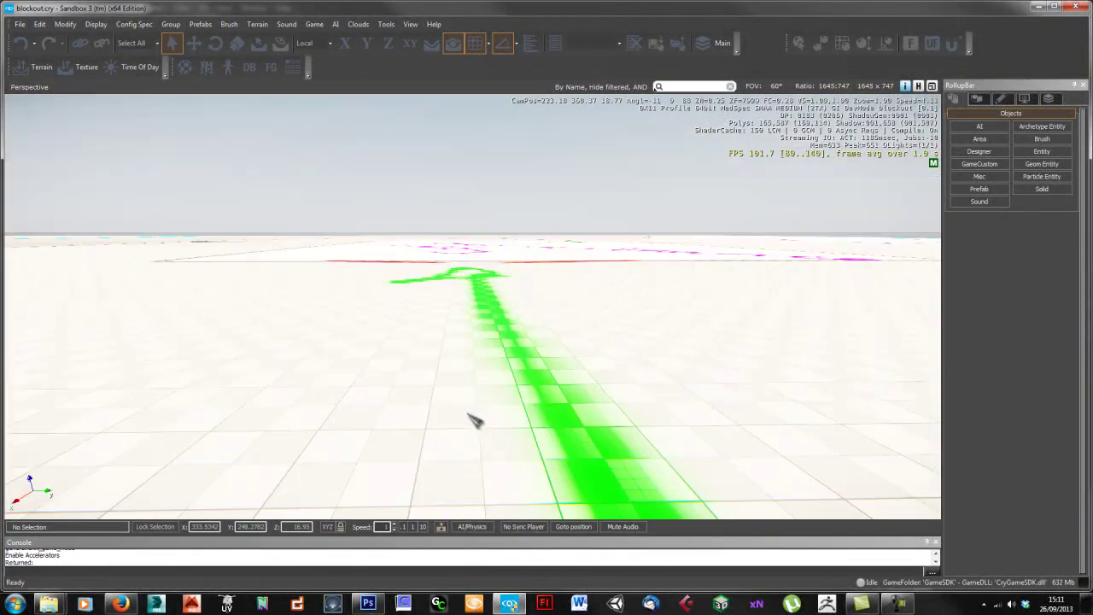
{"action": "key", "text": "ctrl+g"}
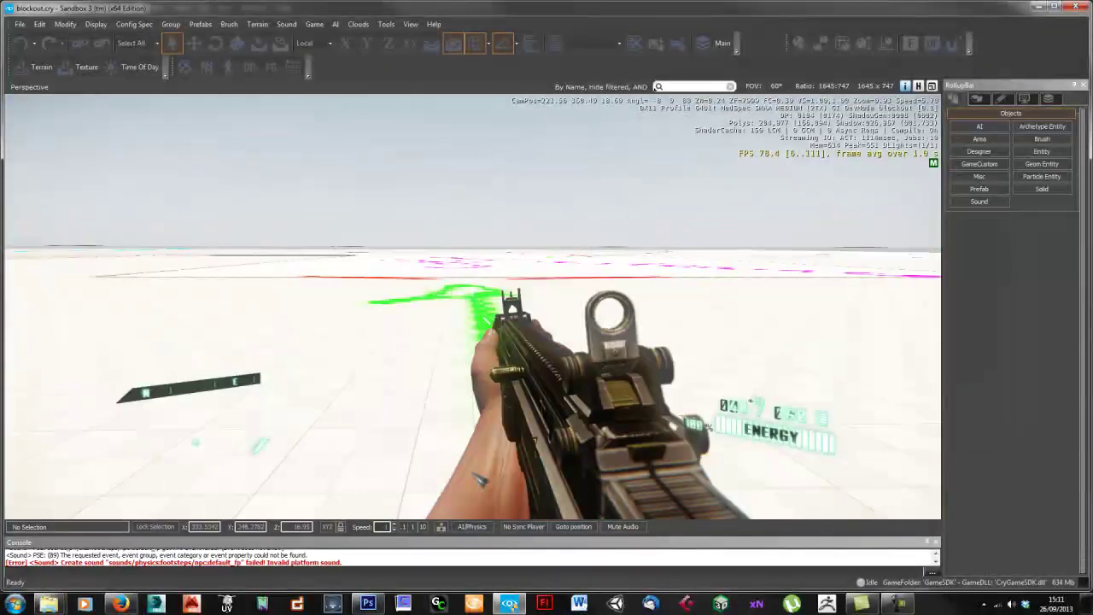
{"action": "key", "text": "shift+w"}
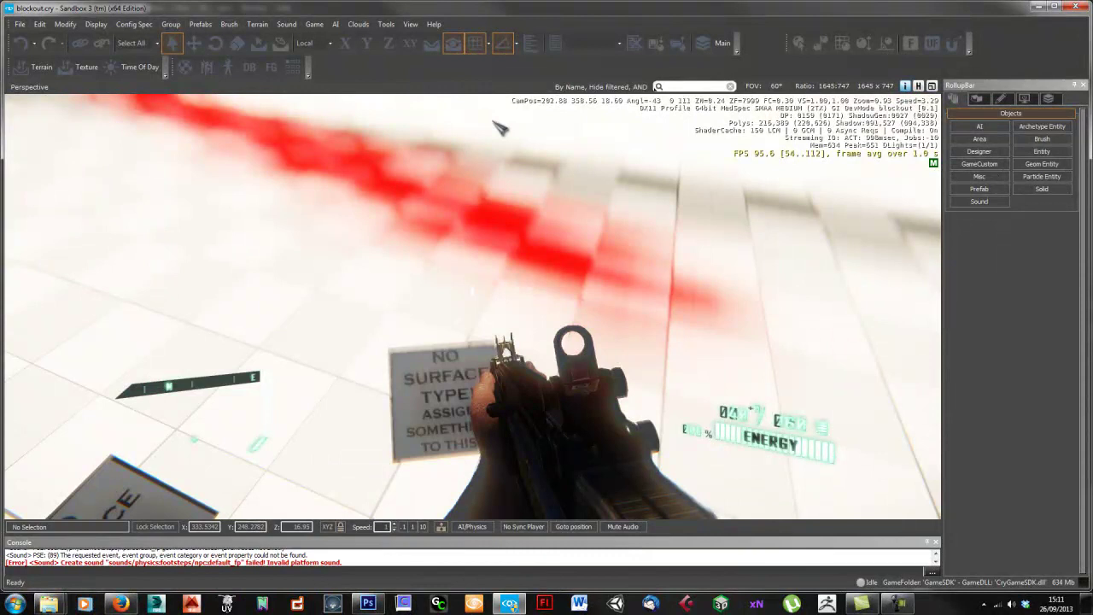
{"action": "key", "text": "shift+w"}
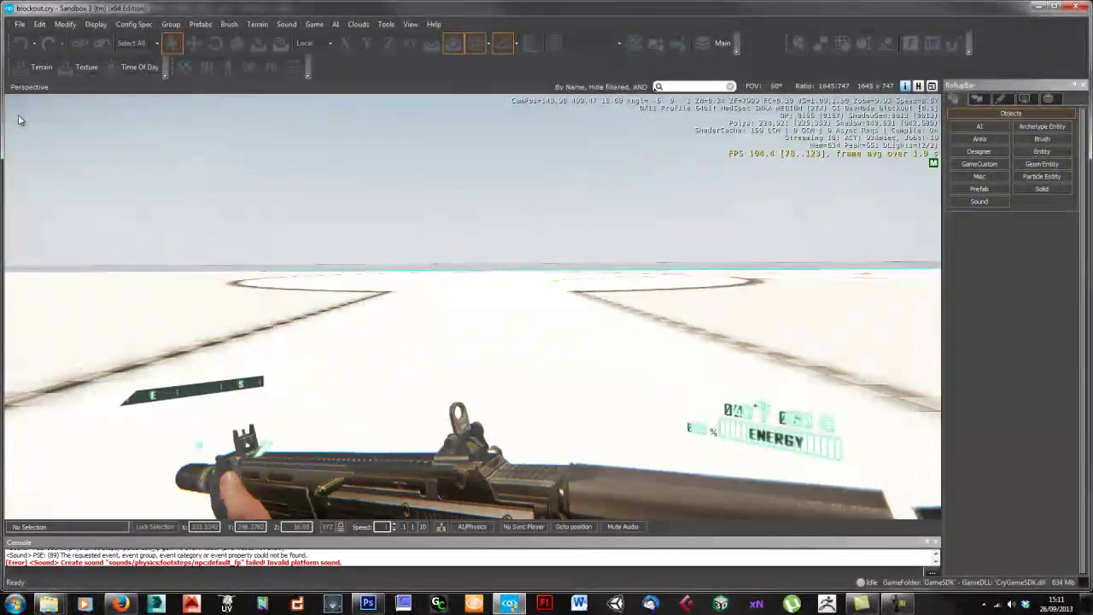
{"action": "key", "text": "Escape"}
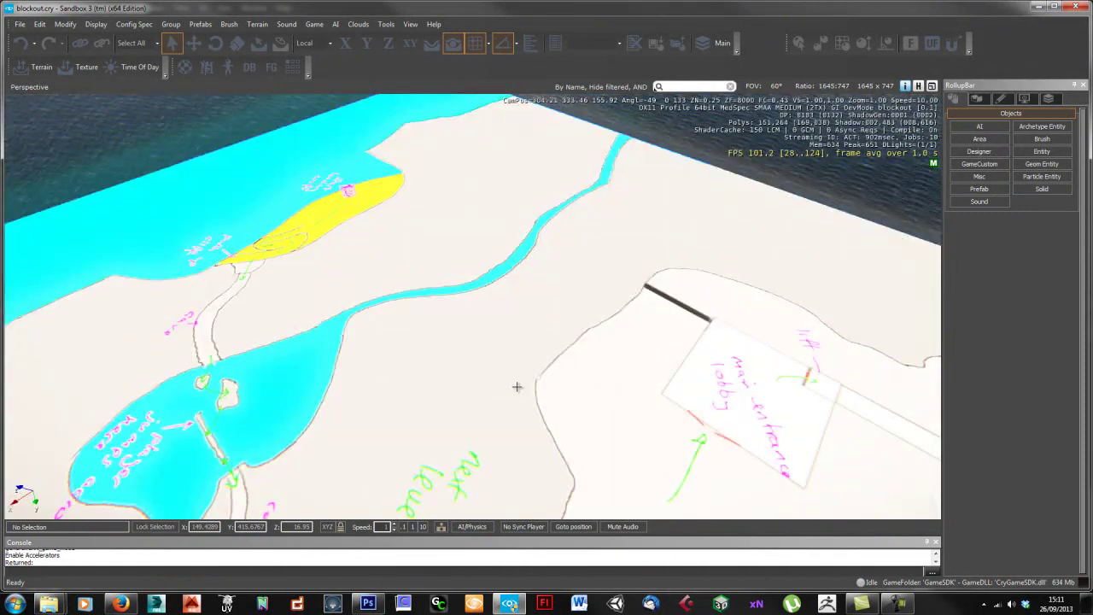
{"action": "mouse_move", "coordinate": [517, 387]}
{"action": "right_mouse_down"}
{"action": "mouse_move", "coordinate": [532, 381]}
{"action": "mouse_move", "coordinate": [520, 392]}
{"action": "right_mouse_up"}
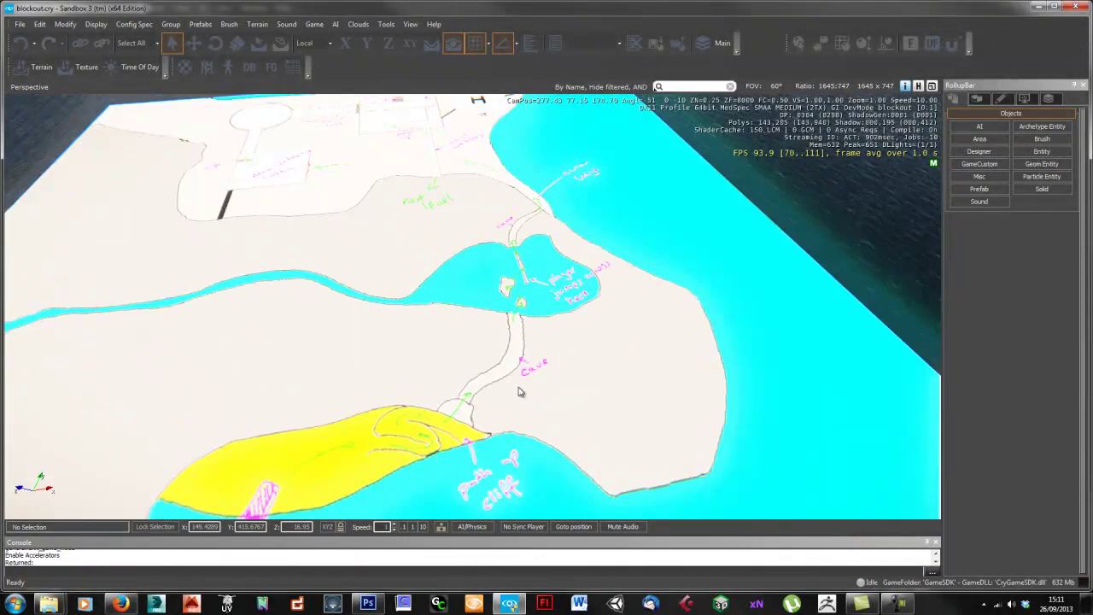
{"action": "scroll", "coordinate": [513, 393], "scroll_direction": "down", "scroll_amount": 2}
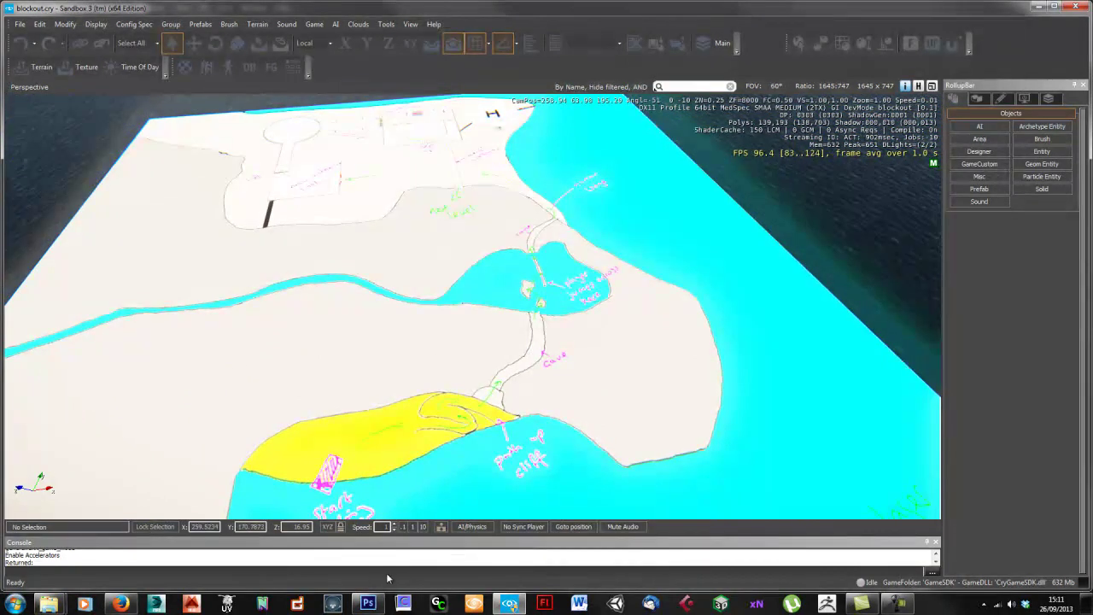
Step: Switch to Photoshop and merge all layers of paperplandoine.psd, from Layer 6 down to Background
{"action": "mouse_move", "coordinate": [367, 604]}
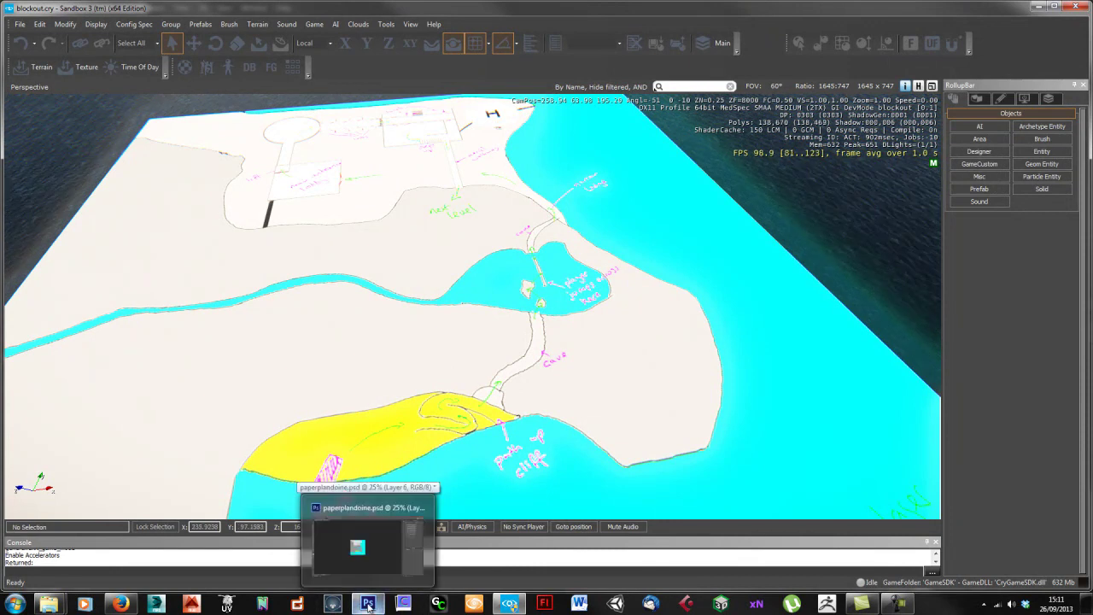
{"action": "left_click", "coordinate": [367, 547]}
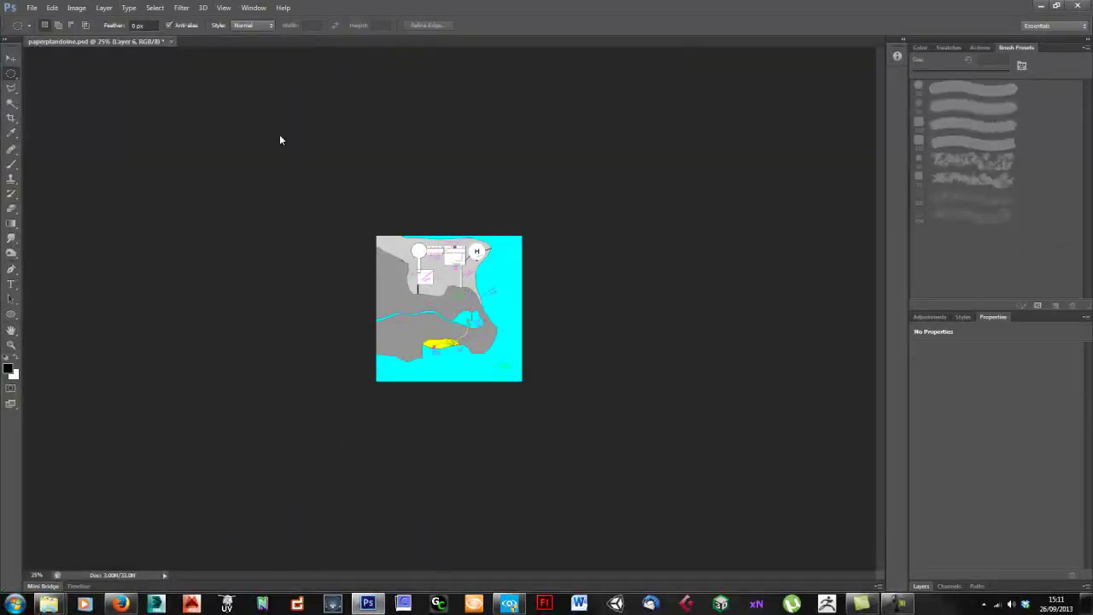
{"action": "left_click", "coordinate": [926, 318]}
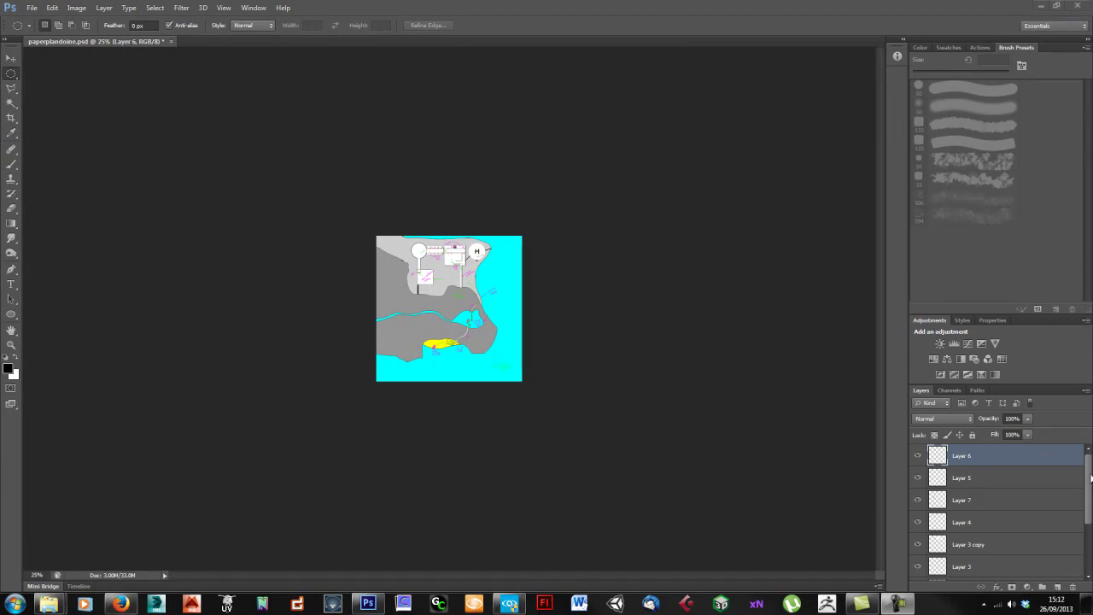
{"action": "left_click_drag", "start_coordinate": [1089, 513], "coordinate": [1091, 558]}
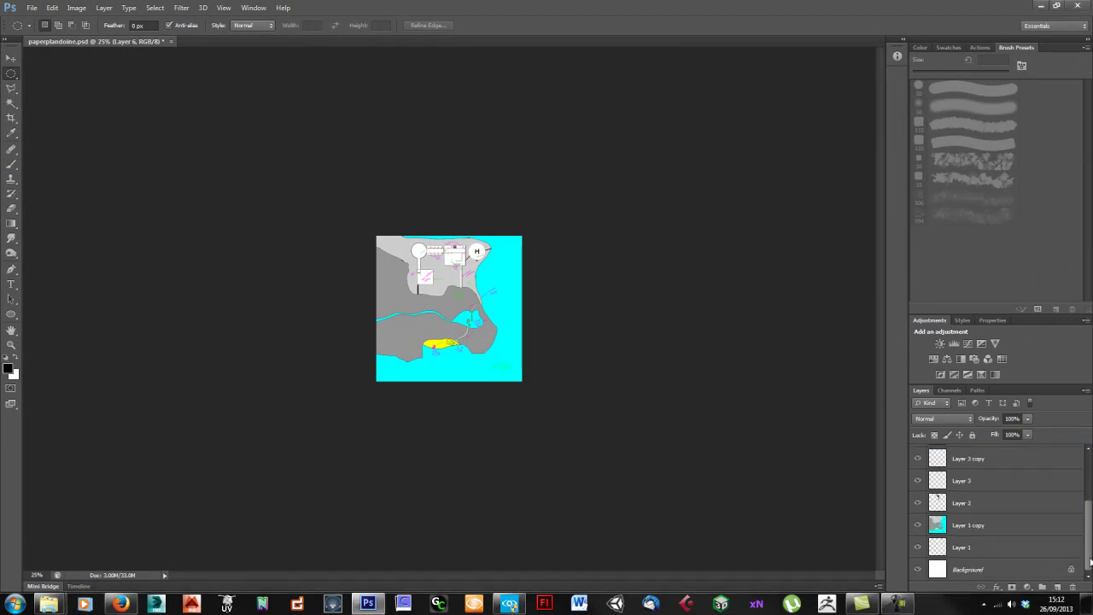
{"action": "left_click", "coordinate": [970, 569], "text": "shift"}
{"action": "right_click", "coordinate": [970, 569]}
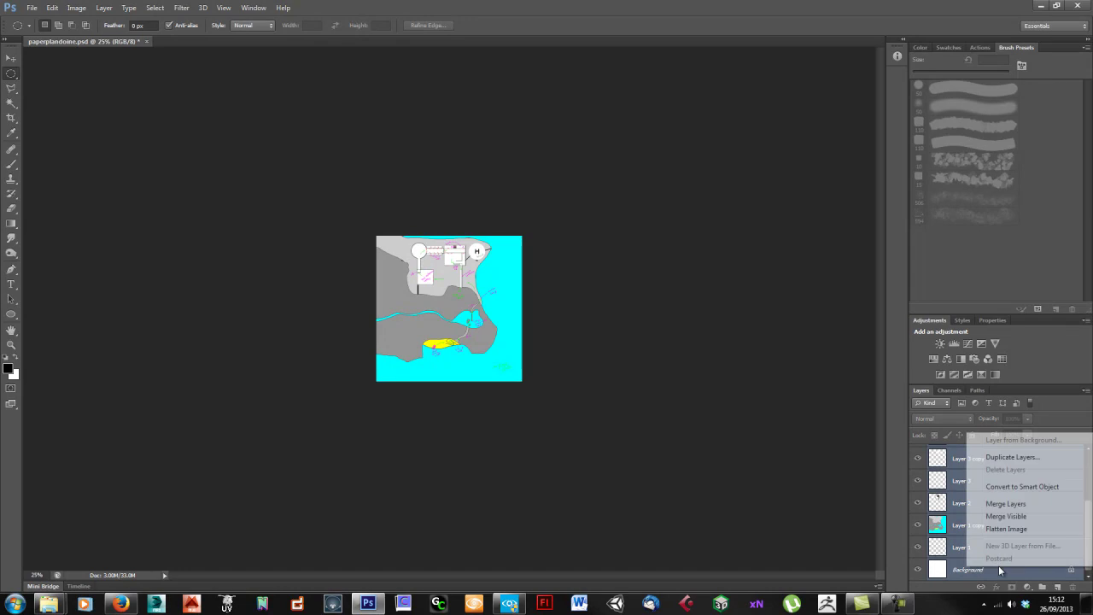
{"action": "left_click", "coordinate": [1030, 505]}
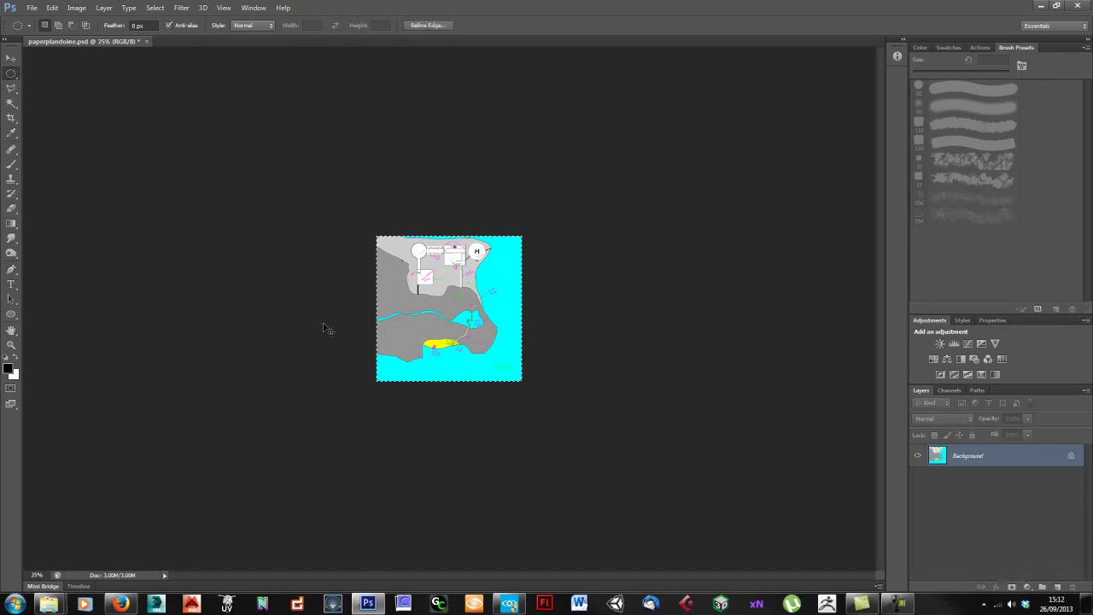
Step: Scale the merged plan down to about half its size within the canvas using Free Transform
{"action": "key", "text": "ctrl+t"}
{"action": "left_click_drag", "start_coordinate": [377, 236], "coordinate": [407, 266]}
{"action": "left_click_drag", "start_coordinate": [519, 386], "coordinate": [485, 343]}
{"action": "key", "text": "Return"}
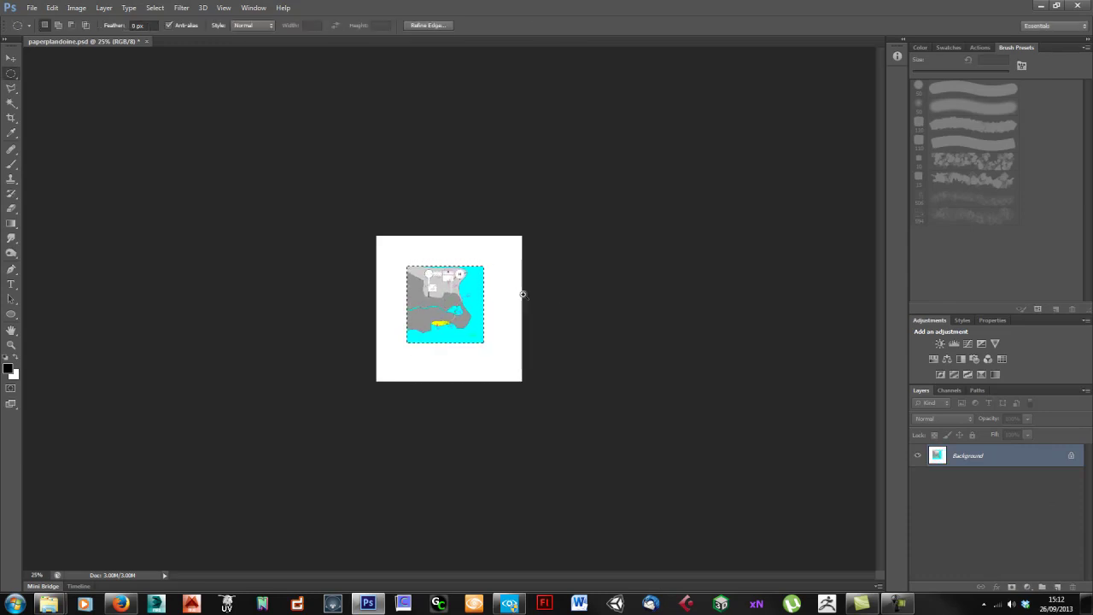
Step: Examine the reduced plan and its surrounding white border up close, and undo the scaling
{"action": "left_click", "coordinate": [512, 297], "text": "ctrl"}
{"action": "left_click", "coordinate": [511, 296], "text": "ctrl"}
{"action": "left_click", "coordinate": [513, 297], "text": "ctrl"}
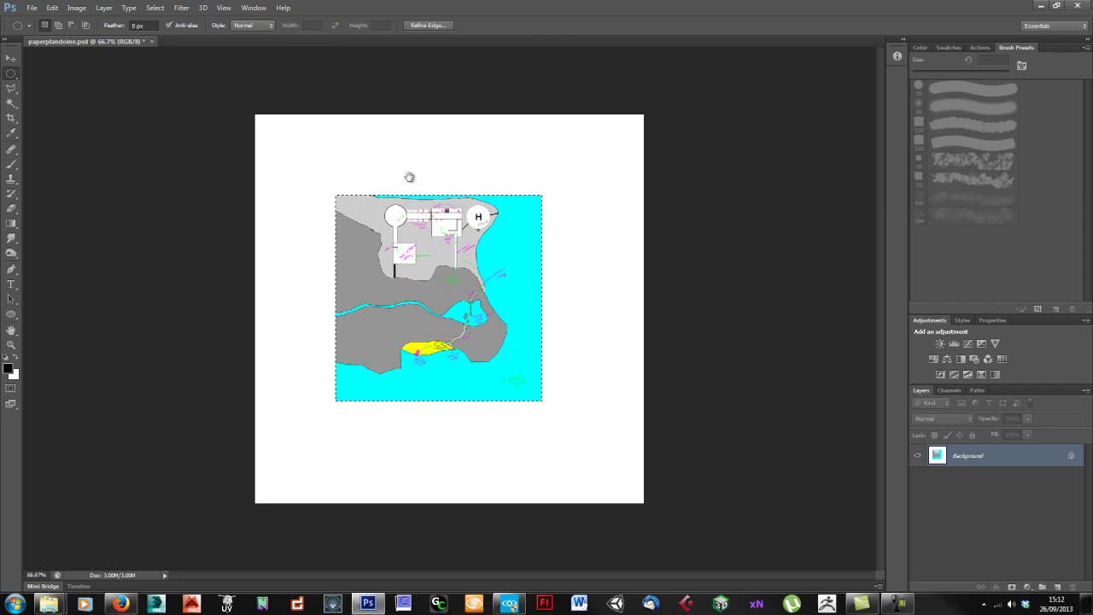
{"action": "left_click", "coordinate": [480, 242], "text": "ctrl"}
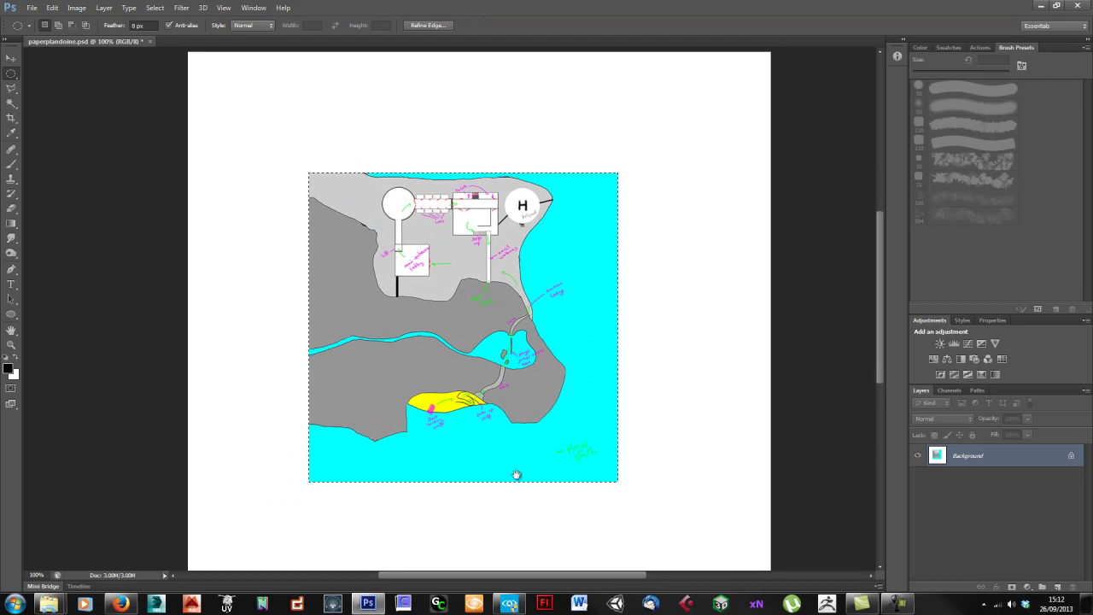
{"action": "left_click_drag", "start_coordinate": [517, 464], "coordinate": [618, 376]}
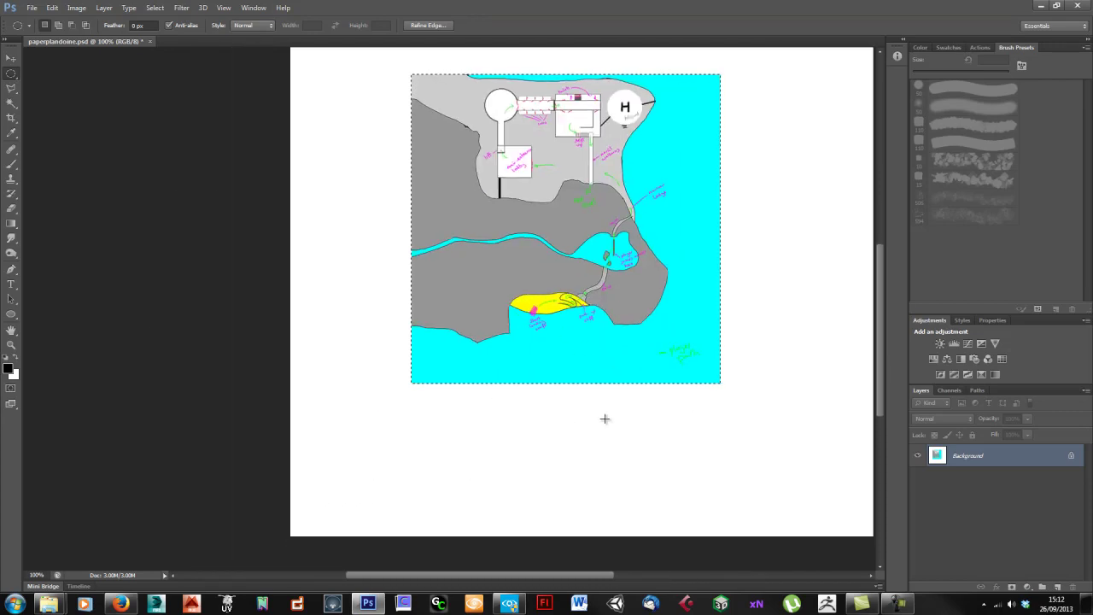
{"action": "left_click", "coordinate": [632, 369], "text": "alt"}
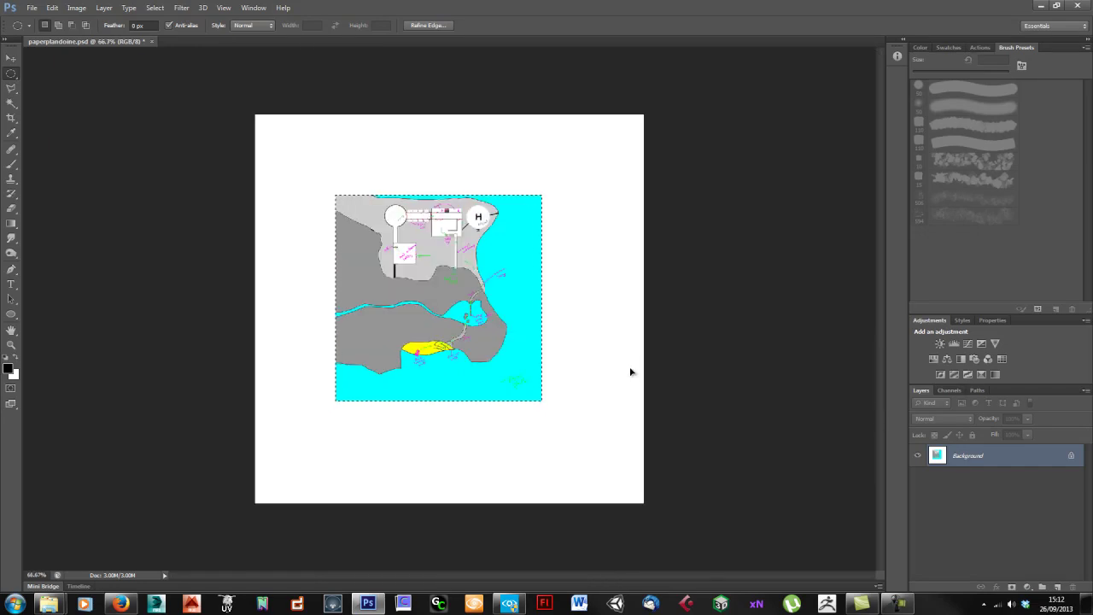
{"action": "key", "text": "ctrl+z"}
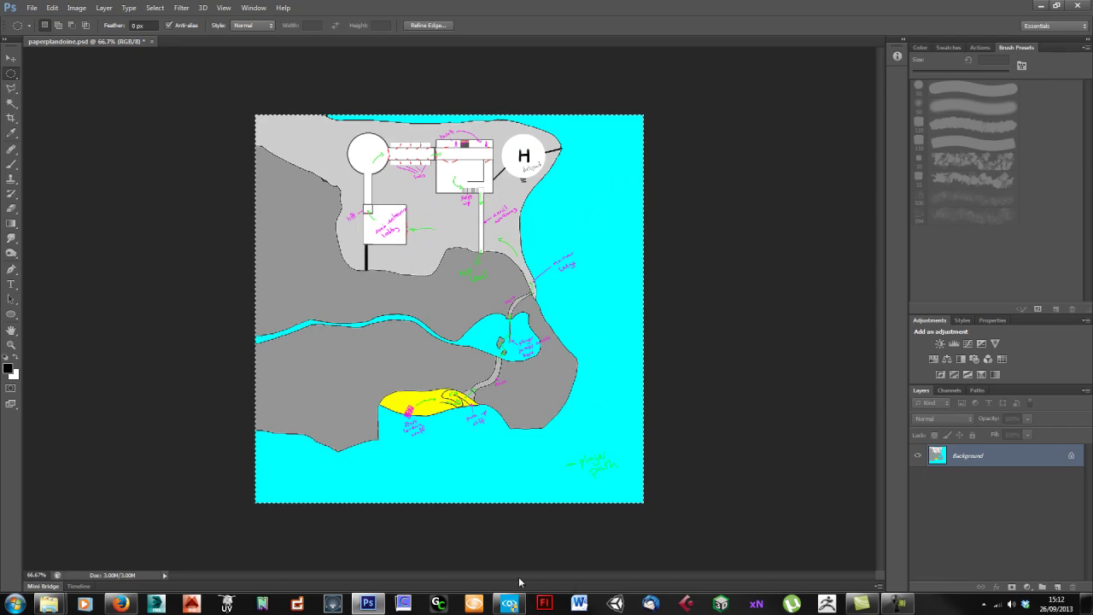
Step: Switch to CryEngine Sandbox and set the terrain Flatten brush to height 70, outside radius about 11.2 and inside radius about 6.76
{"action": "left_click", "coordinate": [509, 604]}
{"action": "right_click_drag", "start_coordinate": [647, 350], "coordinate": [655, 350]}
{"action": "left_click", "coordinate": [978, 99]}
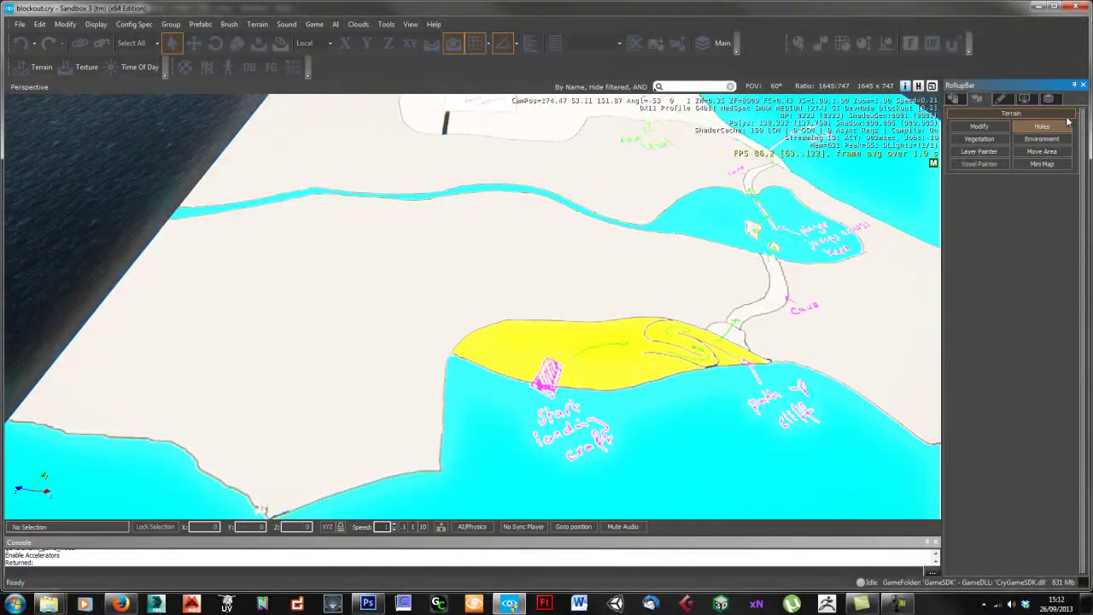
{"action": "left_click", "coordinate": [1025, 99]}
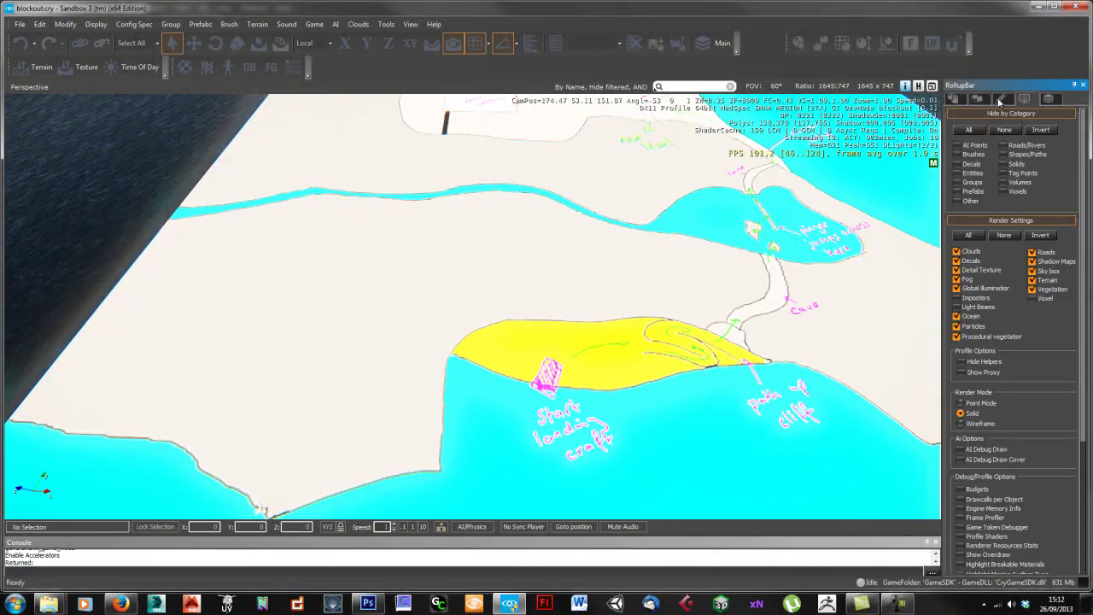
{"action": "left_click", "coordinate": [1001, 100]}
{"action": "left_click", "coordinate": [979, 100]}
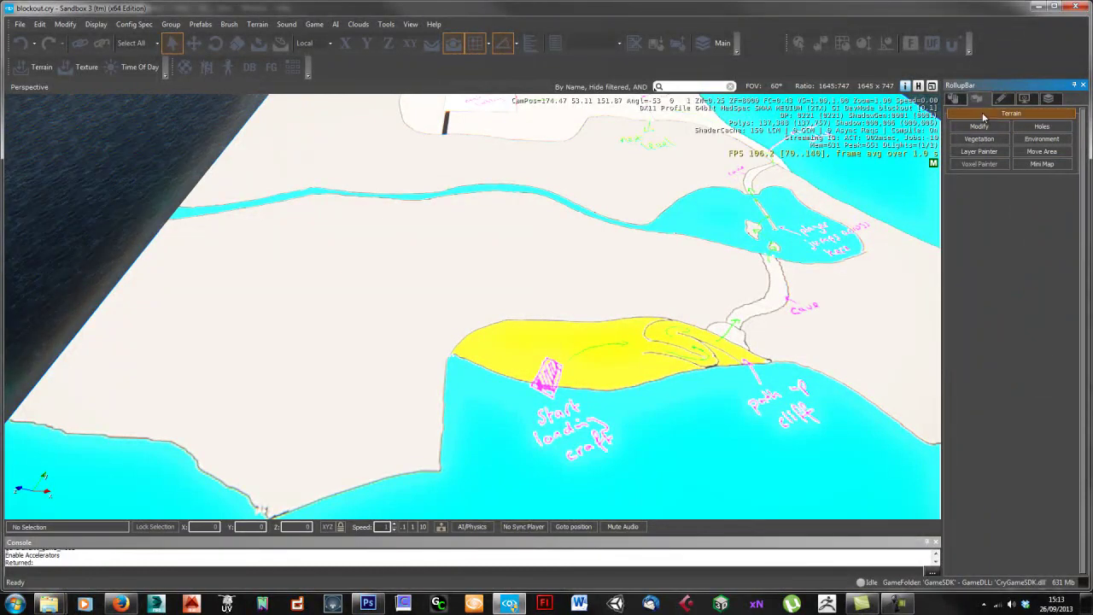
{"action": "left_click", "coordinate": [980, 127]}
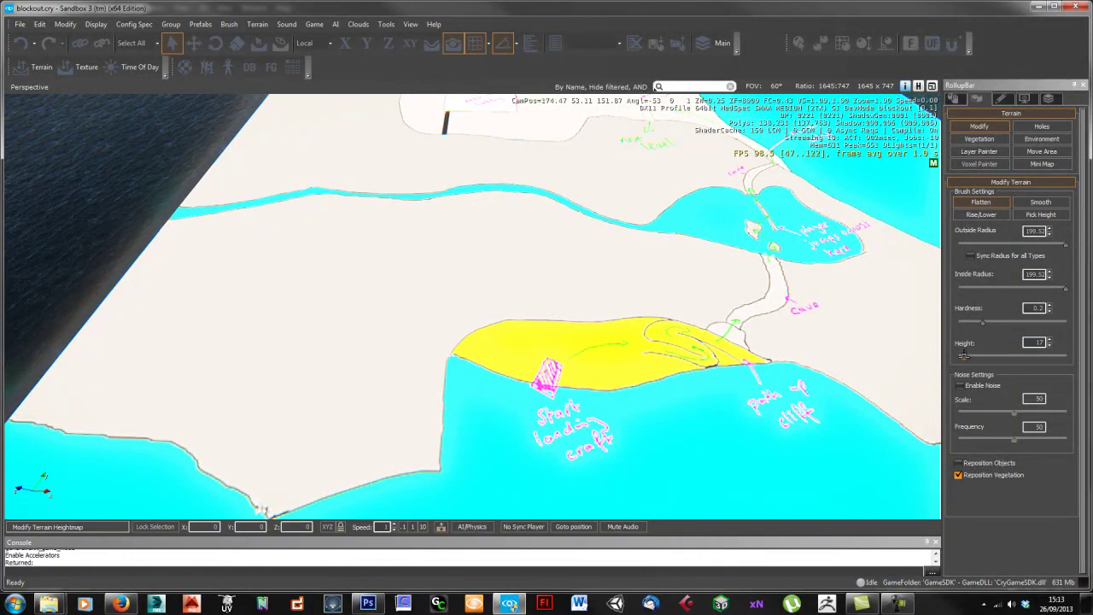
{"action": "left_click_drag", "start_coordinate": [964, 355], "coordinate": [967, 356]}
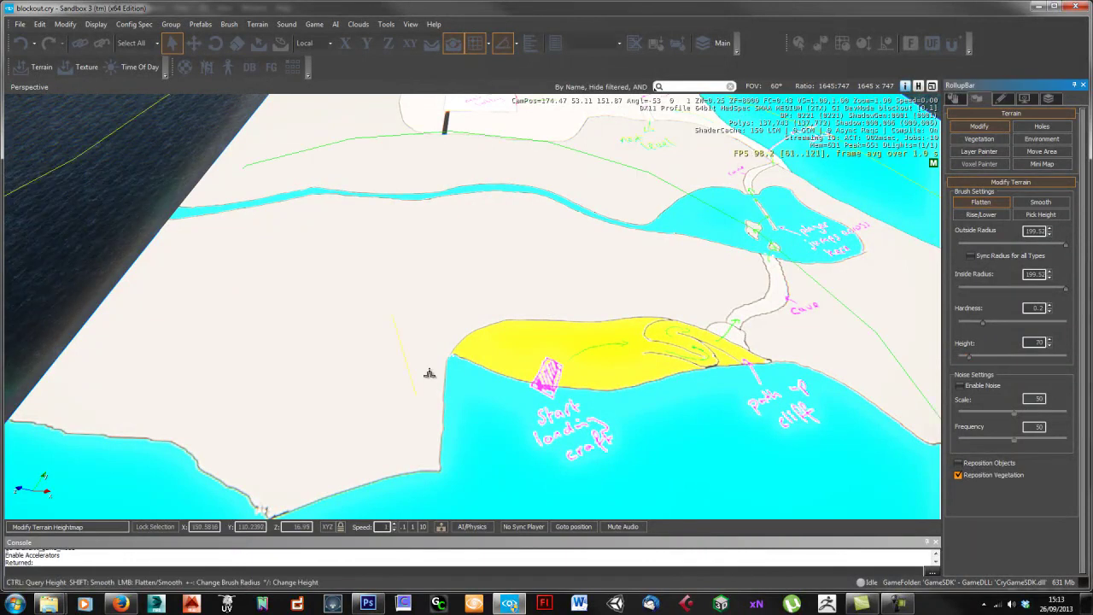
{"action": "left_click_drag", "start_coordinate": [1065, 288], "coordinate": [993, 290]}
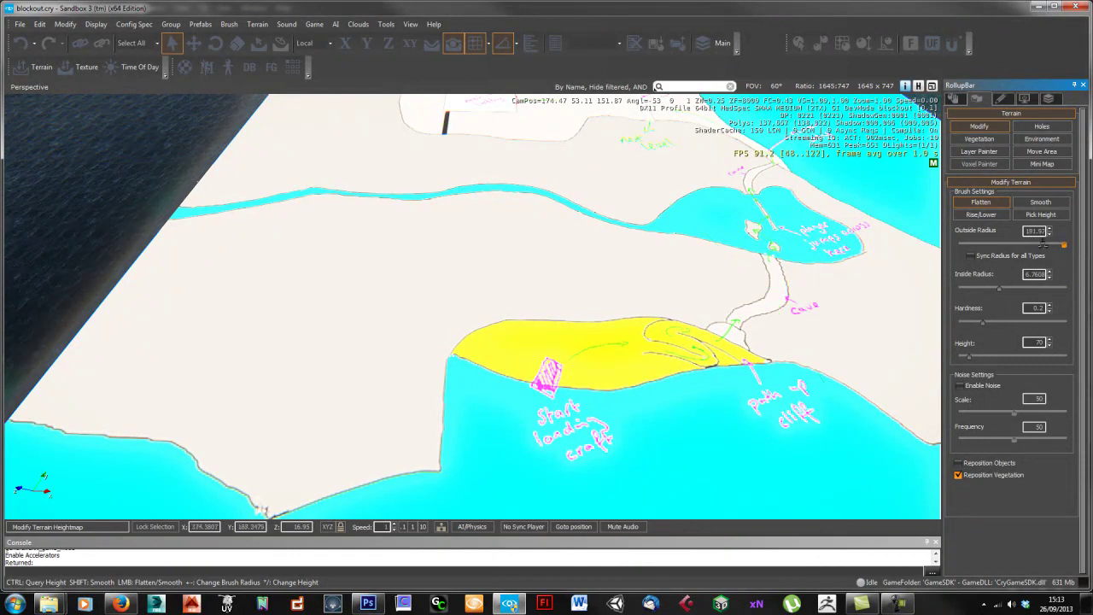
Step: Look over the projected plan from the southwest headland across the beach, cave and lake
{"action": "key", "text": "w"}
{"action": "key", "text": "a"}
{"action": "right_click_drag", "start_coordinate": [383, 402], "coordinate": [389, 402]}
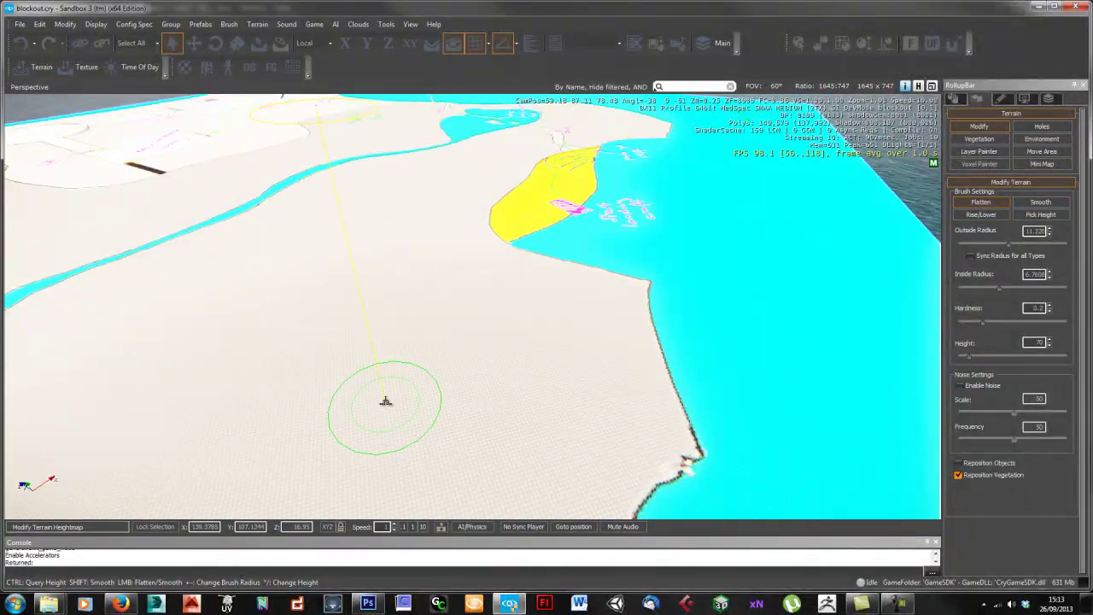
{"action": "right_click_drag", "start_coordinate": [386, 401], "coordinate": [387, 401]}
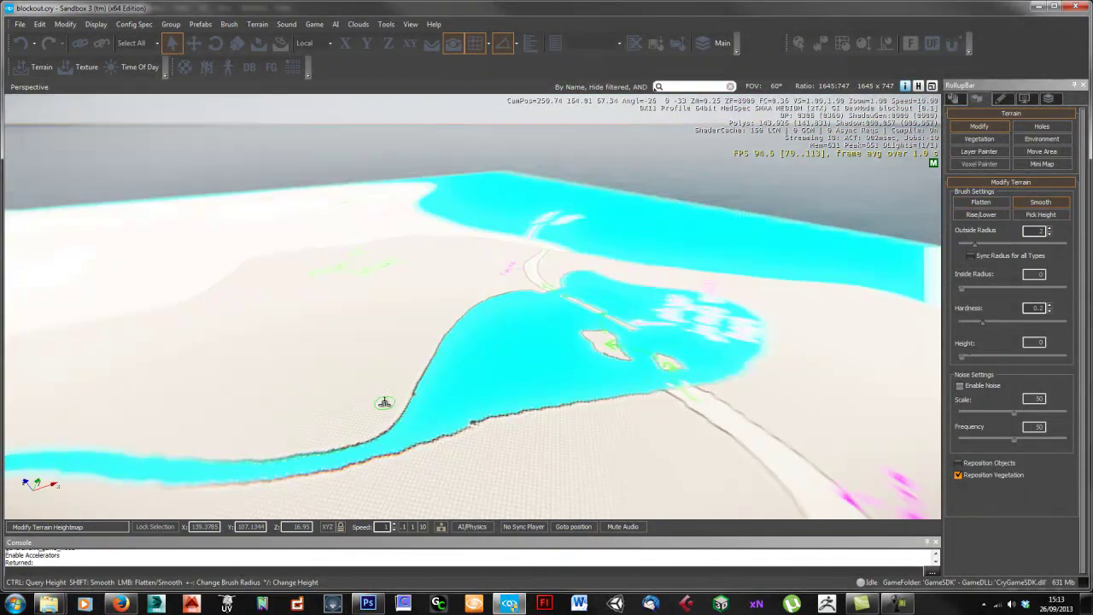
{"action": "right_click_drag", "start_coordinate": [362, 408], "coordinate": [362, 407]}
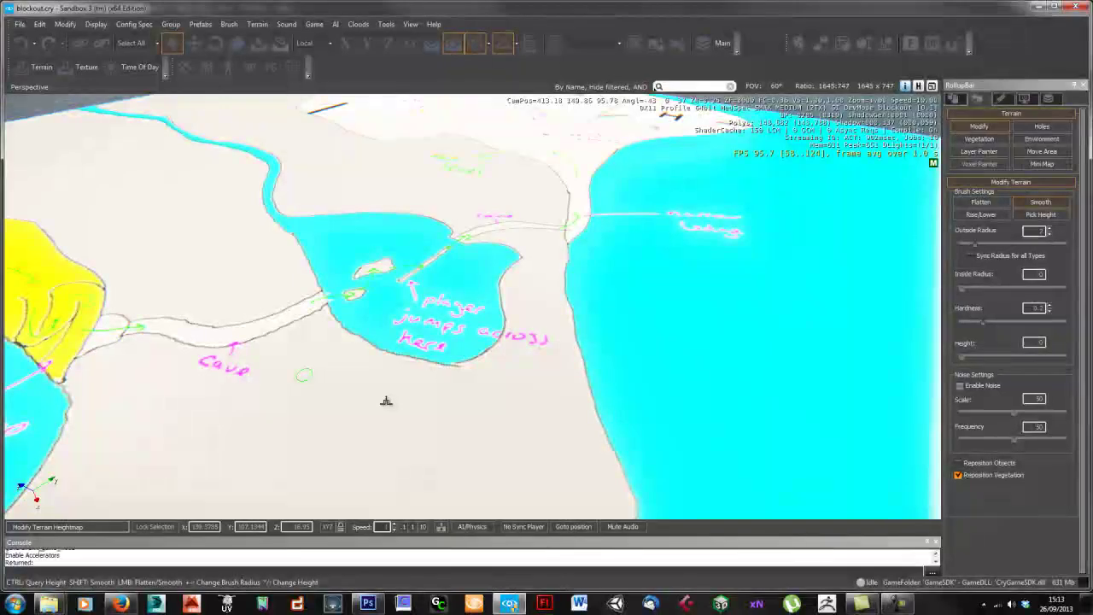
{"action": "right_click_drag", "start_coordinate": [386, 401], "coordinate": [386, 402]}
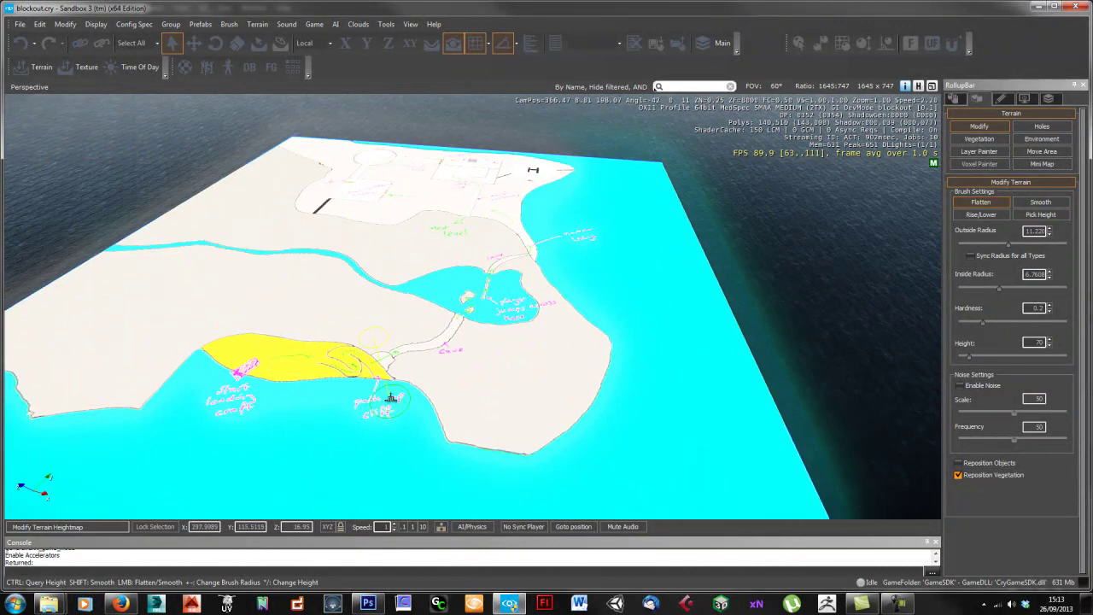
{"action": "right_click_drag", "start_coordinate": [474, 391], "coordinate": [474, 392]}
{"action": "key", "text": "shift+w"}
{"action": "key", "text": "shift+a"}
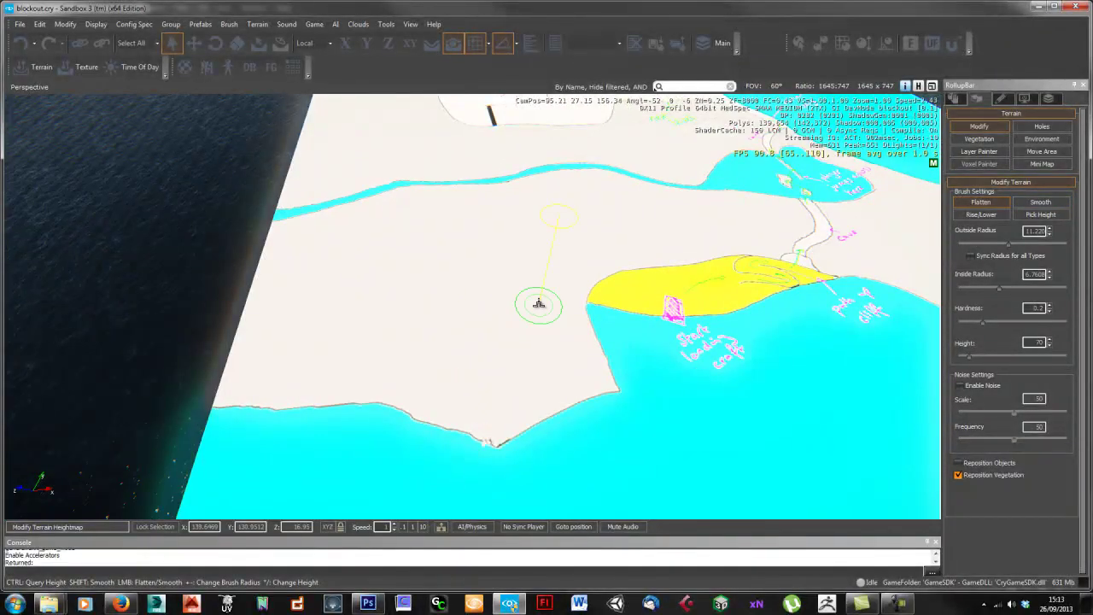
Step: Raise the southwest headland along the coast west of the beach to height 70 with the Flatten brush
{"action": "mouse_move", "coordinate": [500, 315]}
{"action": "right_mouse_down"}
{"action": "mouse_move", "coordinate": [509, 318]}
{"action": "mouse_move", "coordinate": [290, 252]}
{"action": "right_mouse_up"}
{"action": "key", "text": "shift+w"}
{"action": "key", "text": "shift+s"}
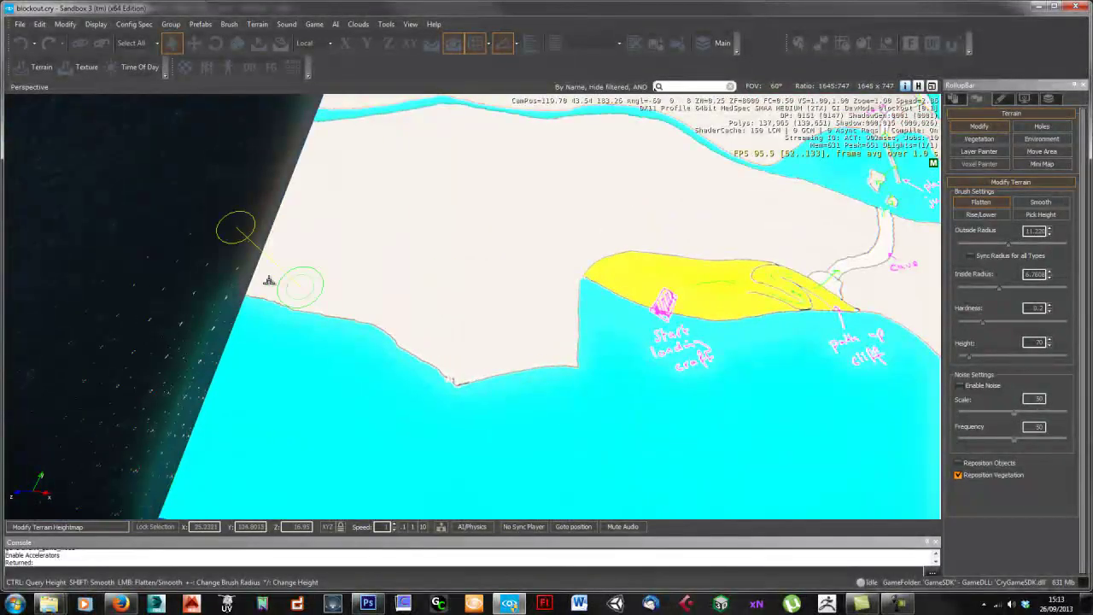
{"action": "mouse_move", "coordinate": [266, 286]}
{"action": "left_mouse_down"}
{"action": "mouse_move", "coordinate": [480, 323]}
{"action": "mouse_move", "coordinate": [563, 296]}
{"action": "mouse_move", "coordinate": [564, 249]}
{"action": "left_mouse_up"}
{"action": "mouse_move", "coordinate": [517, 294]}
{"action": "left_mouse_down"}
{"action": "mouse_move", "coordinate": [383, 251]}
{"action": "mouse_move", "coordinate": [262, 238]}
{"action": "left_mouse_up"}
{"action": "left_click_drag", "start_coordinate": [336, 249], "coordinate": [481, 273]}
Step: Enlarge the Flatten brush to about 15.49 outside and 8.71 inside radius, and extend the raised land inland behind the beach
{"action": "left_click_drag", "start_coordinate": [999, 286], "coordinate": [1004, 286]}
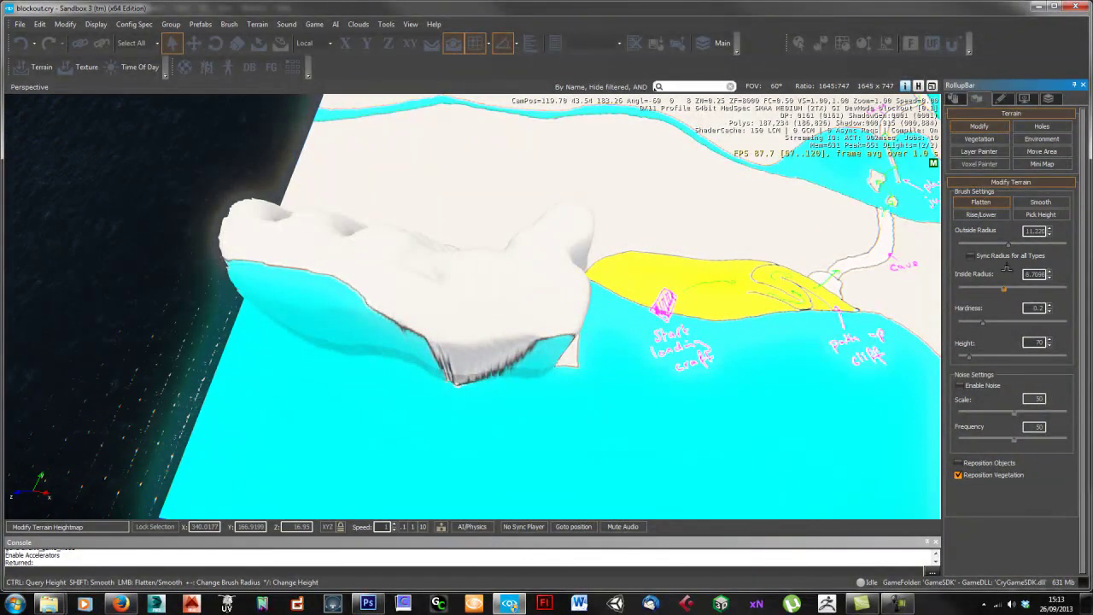
{"action": "left_click_drag", "start_coordinate": [1011, 243], "coordinate": [1016, 243]}
{"action": "right_click_drag", "start_coordinate": [557, 264], "coordinate": [561, 264]}
{"action": "key", "text": "s"}
{"action": "key", "text": "d"}
{"action": "mouse_move", "coordinate": [456, 289]}
{"action": "left_mouse_down"}
{"action": "mouse_move", "coordinate": [501, 287]}
{"action": "mouse_move", "coordinate": [415, 236]}
{"action": "mouse_move", "coordinate": [487, 163]}
{"action": "mouse_move", "coordinate": [554, 159]}
{"action": "mouse_move", "coordinate": [606, 267]}
{"action": "mouse_move", "coordinate": [630, 424]}
{"action": "mouse_move", "coordinate": [602, 474]}
{"action": "mouse_move", "coordinate": [522, 439]}
{"action": "mouse_move", "coordinate": [482, 392]}
{"action": "mouse_move", "coordinate": [432, 360]}
{"action": "mouse_move", "coordinate": [389, 366]}
{"action": "mouse_move", "coordinate": [448, 299]}
{"action": "mouse_move", "coordinate": [553, 422]}
{"action": "mouse_move", "coordinate": [527, 220]}
{"action": "mouse_move", "coordinate": [435, 166]}
{"action": "mouse_move", "coordinate": [529, 176]}
{"action": "mouse_move", "coordinate": [593, 342]}
{"action": "mouse_move", "coordinate": [528, 234]}
{"action": "mouse_move", "coordinate": [504, 245]}
{"action": "mouse_move", "coordinate": [493, 303]}
{"action": "mouse_move", "coordinate": [564, 346]}
{"action": "left_mouse_up"}
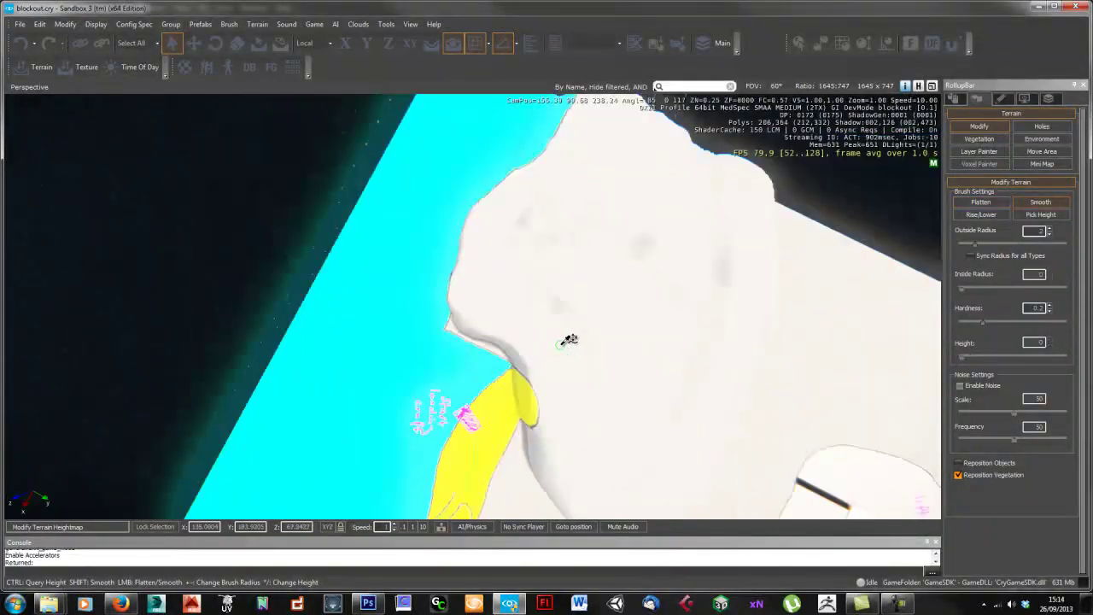
Step: Test the scale of the raised cliffs from the beach in game mode, and return to the editor
{"action": "right_click_drag", "start_coordinate": [561, 345], "coordinate": [563, 338]}
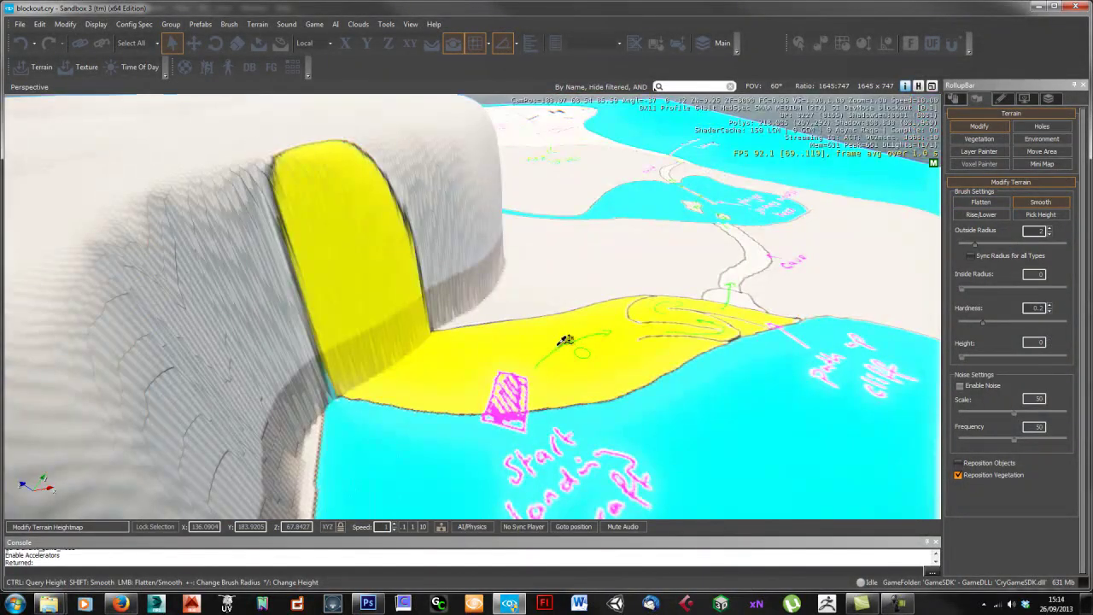
{"action": "mouse_move", "coordinate": [558, 339]}
{"action": "right_mouse_down"}
{"action": "mouse_move", "coordinate": [576, 334]}
{"action": "mouse_move", "coordinate": [568, 339]}
{"action": "right_mouse_up"}
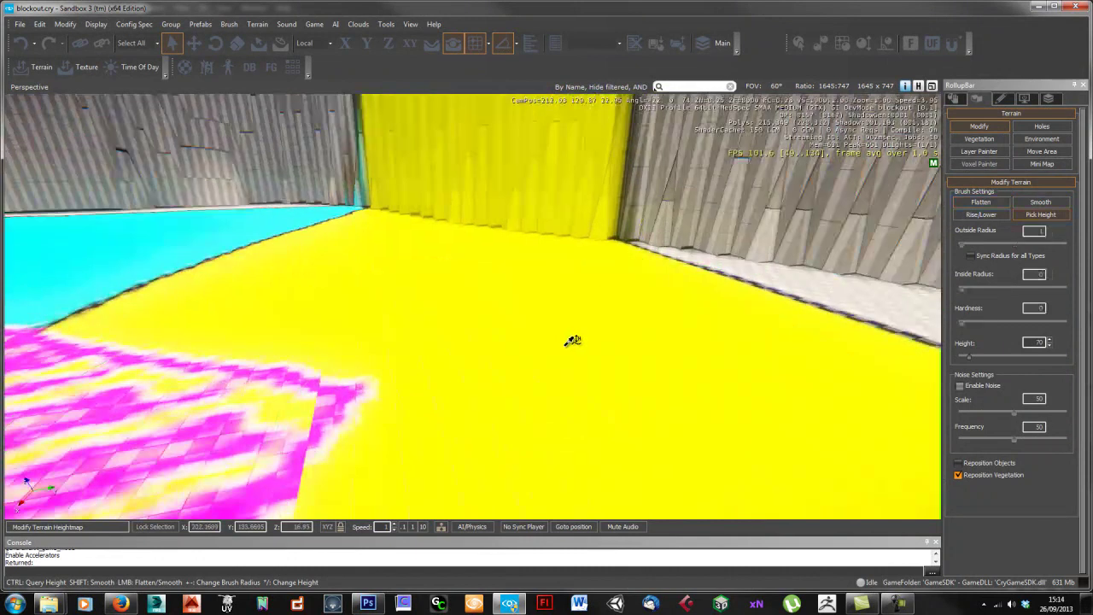
{"action": "key", "text": "ctrl+g"}
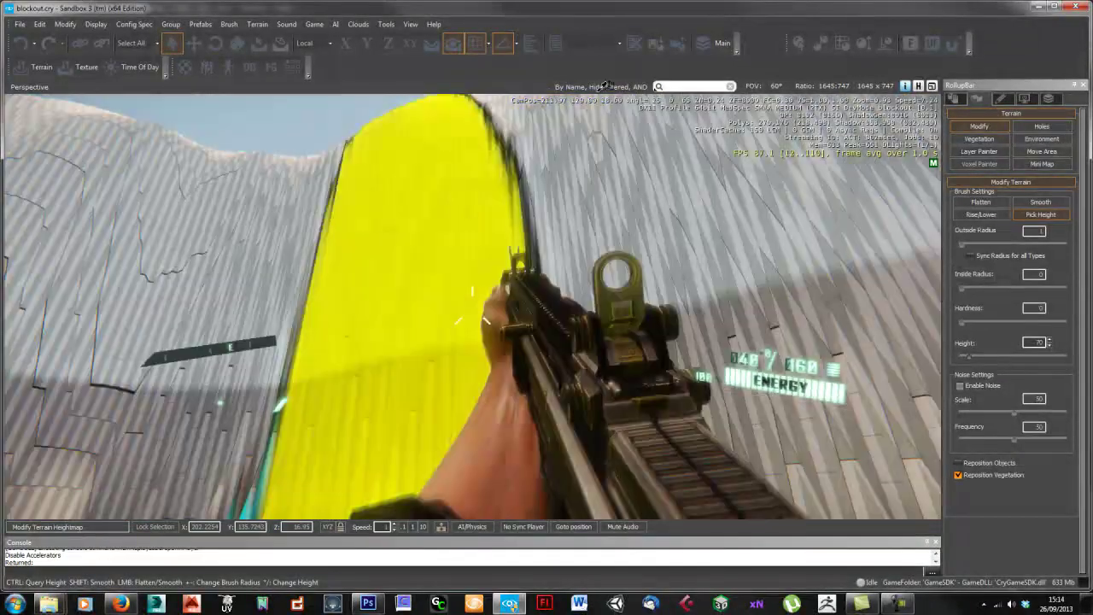
{"action": "key", "text": "w"}
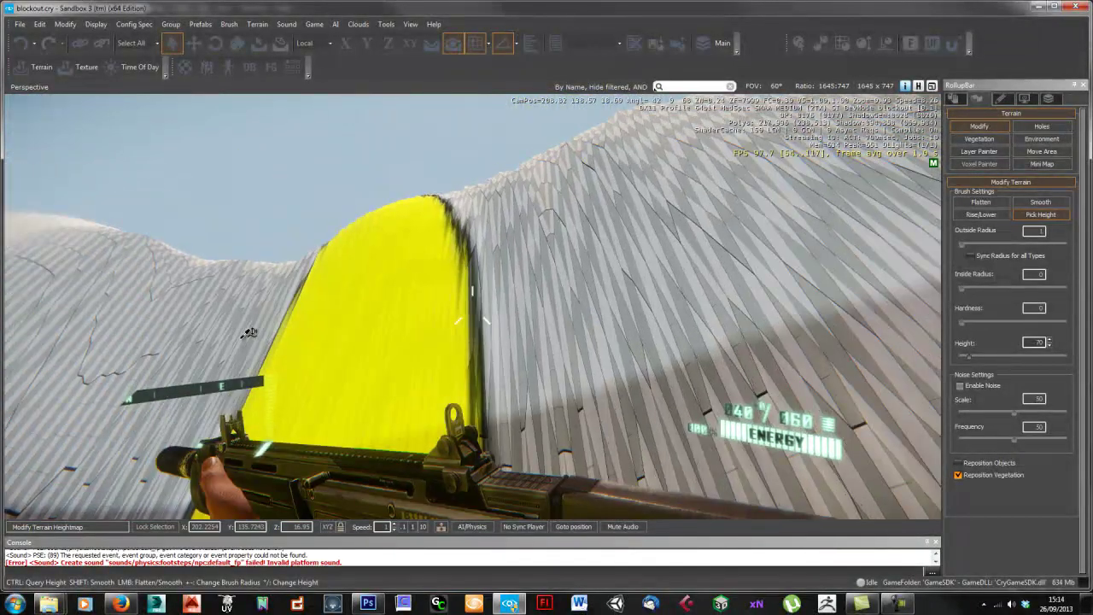
{"action": "key", "text": "w"}
{"action": "key", "text": "w"}
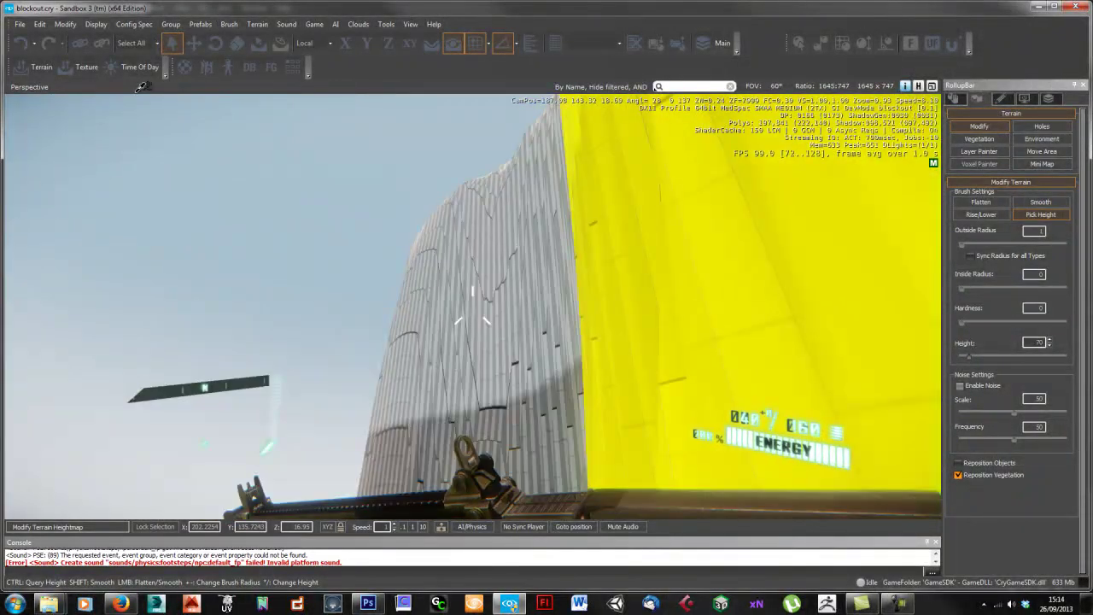
{"action": "key", "text": "w"}
{"action": "key", "text": "w"}
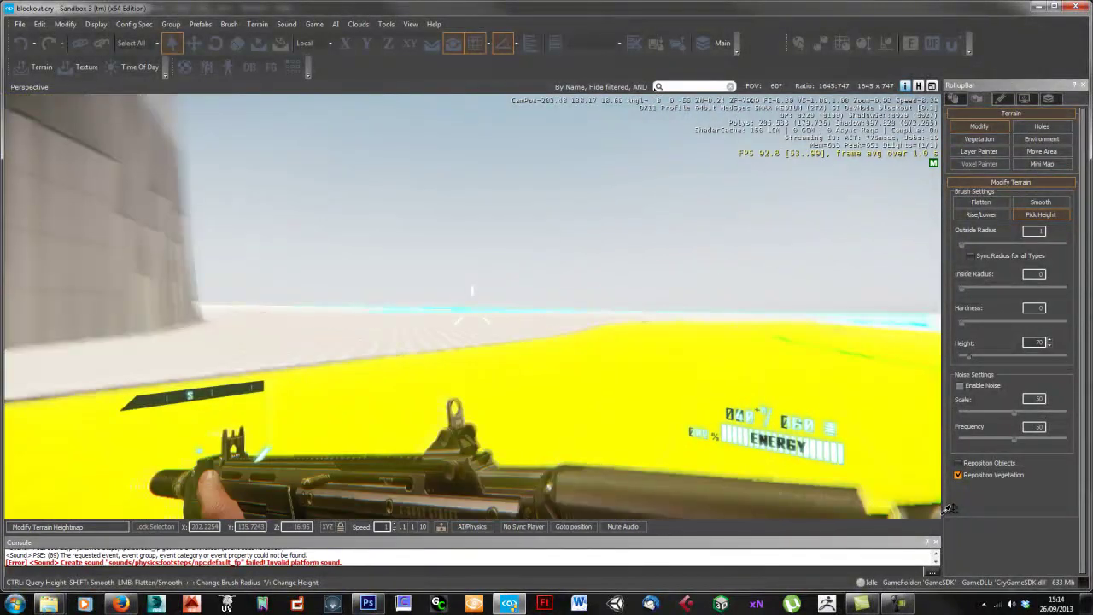
{"action": "key", "text": "w"}
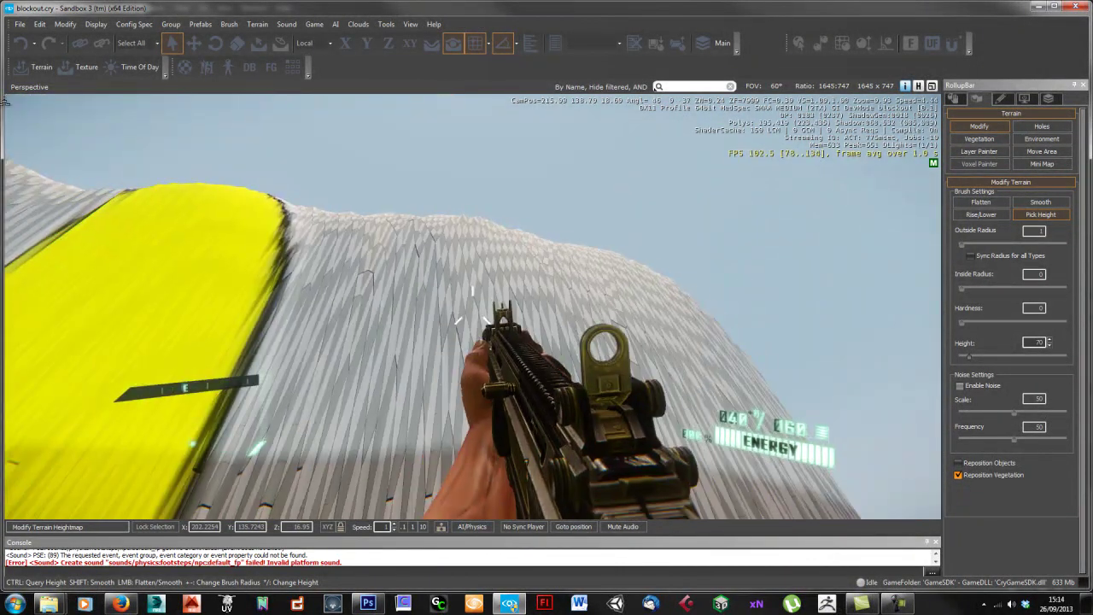
{"action": "key", "text": "w"}
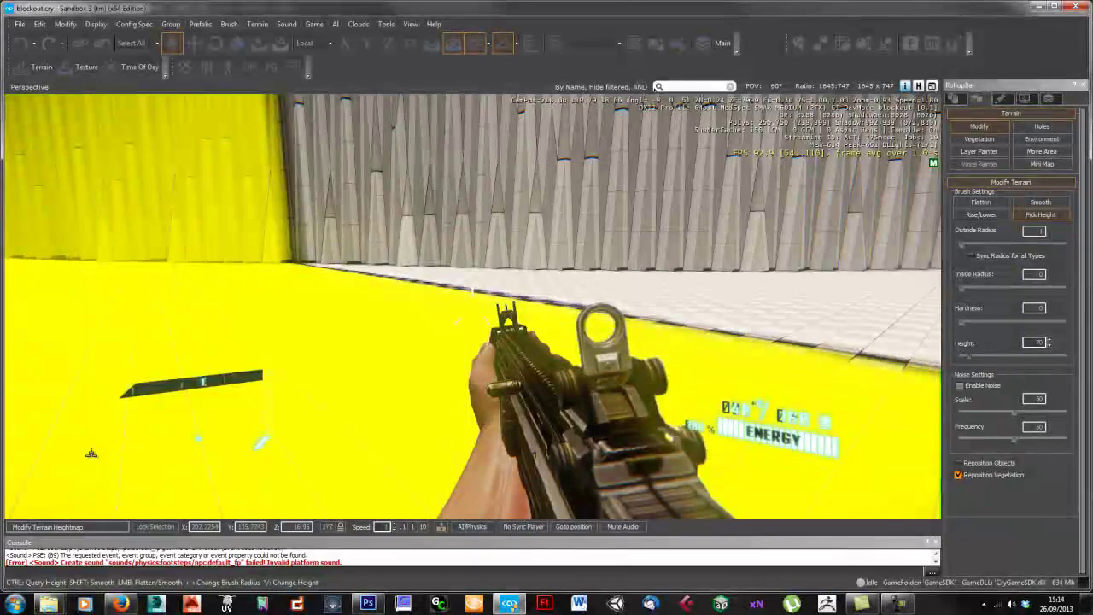
{"action": "key", "text": "Escape"}
Step: Raise the ground behind the beach and around the cliff path and cave with the Flatten brush
{"action": "key", "text": "shift+s"}
{"action": "right_click_drag", "start_coordinate": [515, 318], "coordinate": [632, 363], "text": "shift"}
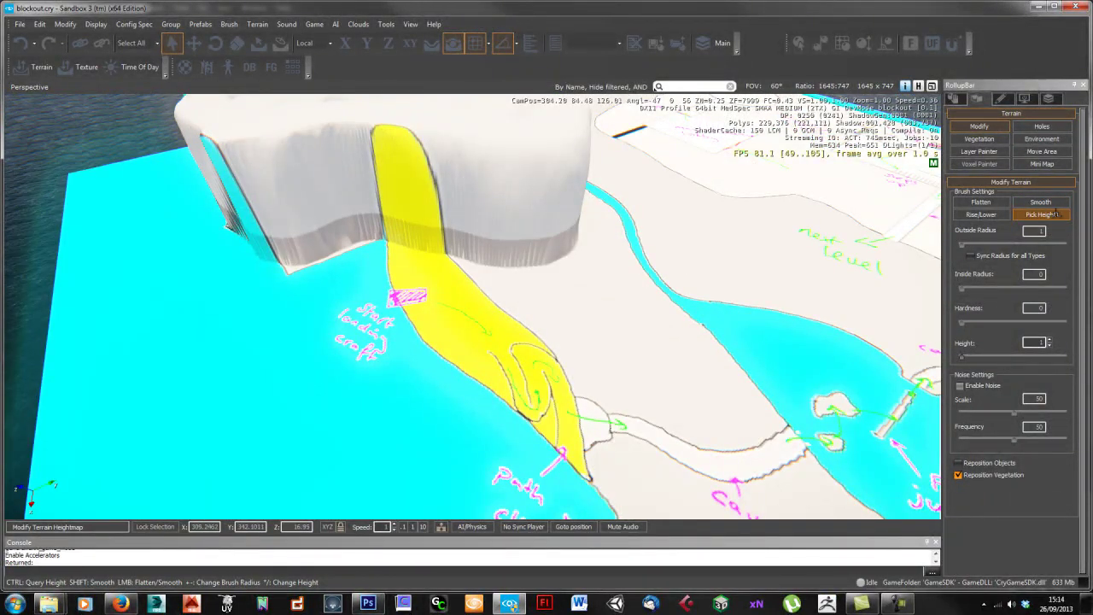
{"action": "left_click", "coordinate": [981, 202]}
{"action": "left_click_drag", "start_coordinate": [604, 333], "coordinate": [551, 259]}
{"action": "key", "text": "d"}
{"action": "right_click_drag", "start_coordinate": [551, 259], "coordinate": [534, 219]}
{"action": "key", "text": "s"}
{"action": "mouse_move", "coordinate": [535, 219]}
{"action": "left_mouse_down"}
{"action": "mouse_move", "coordinate": [524, 181]}
{"action": "mouse_move", "coordinate": [535, 136]}
{"action": "mouse_move", "coordinate": [598, 227]}
{"action": "mouse_move", "coordinate": [649, 165]}
{"action": "mouse_move", "coordinate": [565, 355]}
{"action": "left_mouse_up"}
Step: Pick the sea-level height of 16.93 and flatten the mound over the beach and cliff path down to it
{"action": "right_click_drag", "start_coordinate": [566, 354], "coordinate": [542, 335], "text": "shift"}
{"action": "key", "text": "shift+a"}
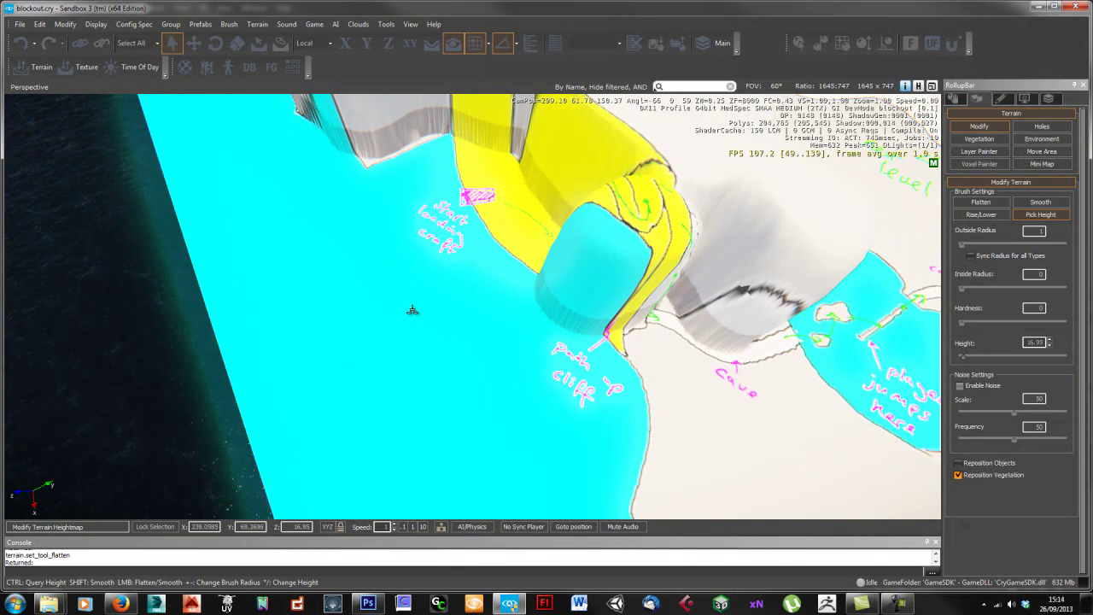
{"action": "left_click", "coordinate": [392, 254]}
{"action": "right_click_drag", "start_coordinate": [506, 260], "coordinate": [506, 255]}
{"action": "right_click_drag", "start_coordinate": [593, 292], "coordinate": [590, 292]}
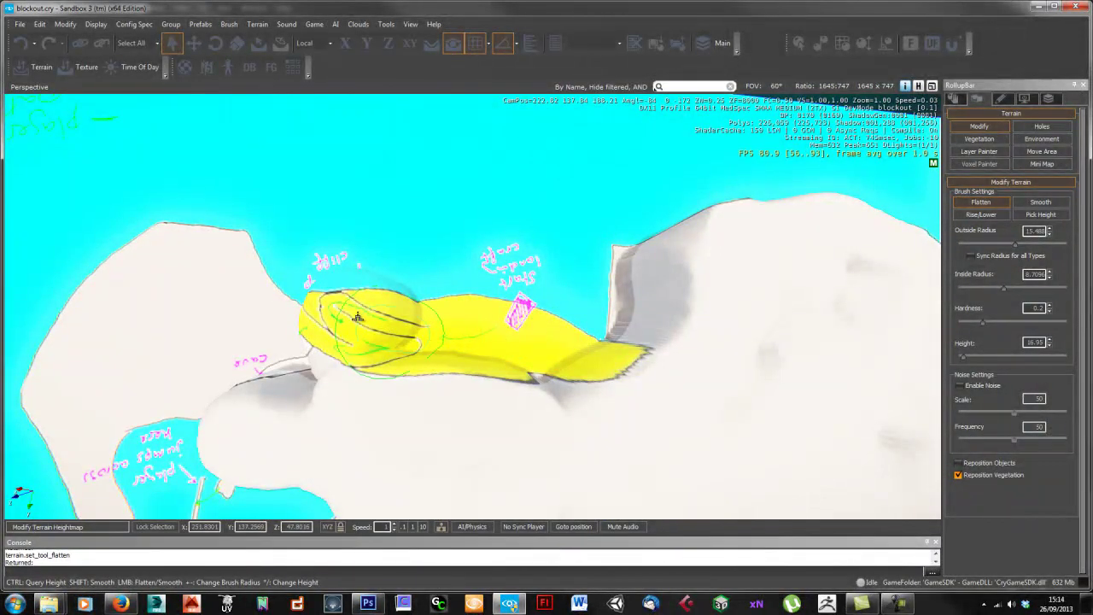
{"action": "mouse_move", "coordinate": [392, 331]}
{"action": "left_mouse_down"}
{"action": "mouse_move", "coordinate": [567, 346]}
{"action": "mouse_move", "coordinate": [574, 331]}
{"action": "mouse_move", "coordinate": [336, 296]}
{"action": "mouse_move", "coordinate": [512, 334]}
{"action": "mouse_move", "coordinate": [357, 298]}
{"action": "left_mouse_up"}
Step: Pick a height of about 69.85 from the plateau and raise the land from the beach to the river and around the lake
{"action": "key", "text": "shift+a"}
{"action": "mouse_move", "coordinate": [379, 303]}
{"action": "right_mouse_down", "text": "shift"}
{"action": "mouse_move", "coordinate": [400, 304]}
{"action": "mouse_move", "coordinate": [614, 197]}
{"action": "right_mouse_up", "text": "shift"}
{"action": "left_click", "coordinate": [608, 199], "text": "ctrl"}
{"action": "mouse_move", "coordinate": [608, 198]}
{"action": "left_mouse_down"}
{"action": "mouse_move", "coordinate": [453, 368]}
{"action": "mouse_move", "coordinate": [468, 430]}
{"action": "left_mouse_up"}
{"action": "mouse_move", "coordinate": [524, 469]}
{"action": "left_mouse_down"}
{"action": "mouse_move", "coordinate": [595, 494]}
{"action": "mouse_move", "coordinate": [562, 365]}
{"action": "mouse_move", "coordinate": [599, 269]}
{"action": "mouse_move", "coordinate": [575, 330]}
{"action": "mouse_move", "coordinate": [497, 368]}
{"action": "mouse_move", "coordinate": [554, 371]}
{"action": "mouse_move", "coordinate": [609, 273]}
{"action": "left_mouse_up"}
{"action": "key", "text": "d"}
{"action": "right_click_drag", "start_coordinate": [582, 295], "coordinate": [582, 293]}
{"action": "key", "text": "s"}
{"action": "mouse_move", "coordinate": [451, 222]}
{"action": "left_mouse_down"}
{"action": "mouse_move", "coordinate": [373, 304]}
{"action": "mouse_move", "coordinate": [344, 420]}
{"action": "mouse_move", "coordinate": [376, 430]}
{"action": "mouse_move", "coordinate": [523, 401]}
{"action": "left_mouse_up"}
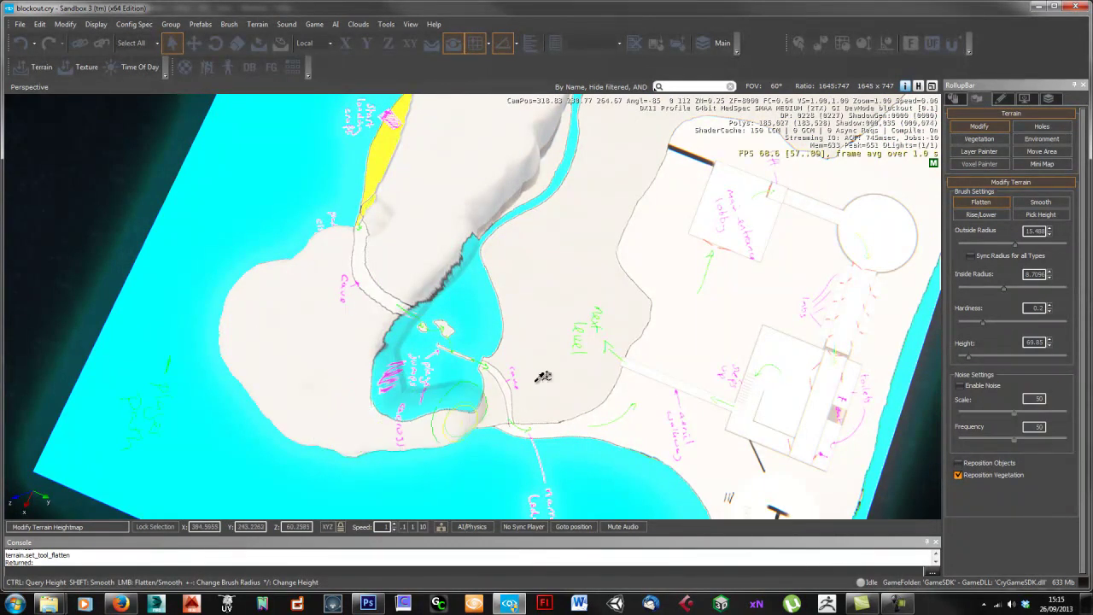
Step: Pick a height of about 43.6 from the cliff and flatten the seaward edge of the southwest headland to it
{"action": "key", "text": "a"}
{"action": "mouse_move", "coordinate": [579, 298]}
{"action": "right_mouse_down", "text": "shift"}
{"action": "mouse_move", "coordinate": [561, 313]}
{"action": "mouse_move", "coordinate": [451, 305]}
{"action": "right_mouse_up", "text": "shift"}
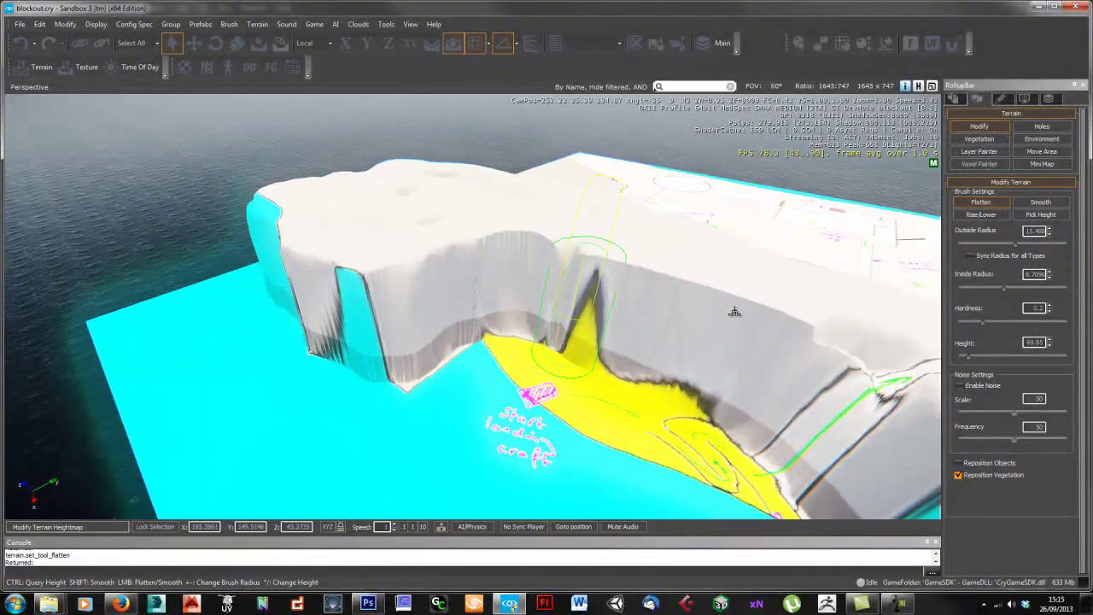
{"action": "left_click", "coordinate": [439, 310], "text": "ctrl"}
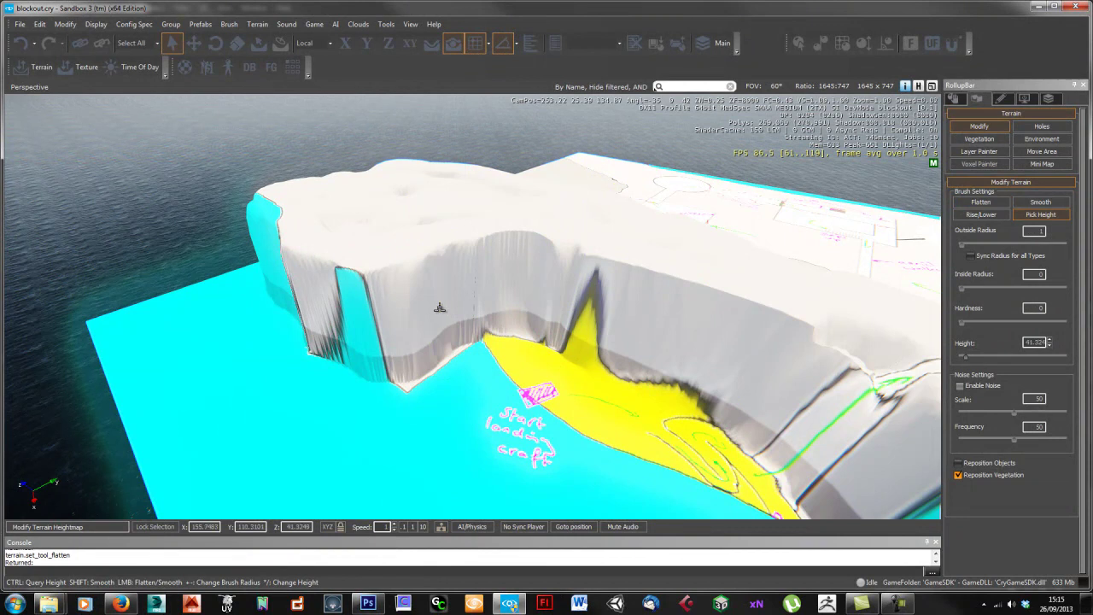
{"action": "left_click", "coordinate": [400, 268], "text": "ctrl"}
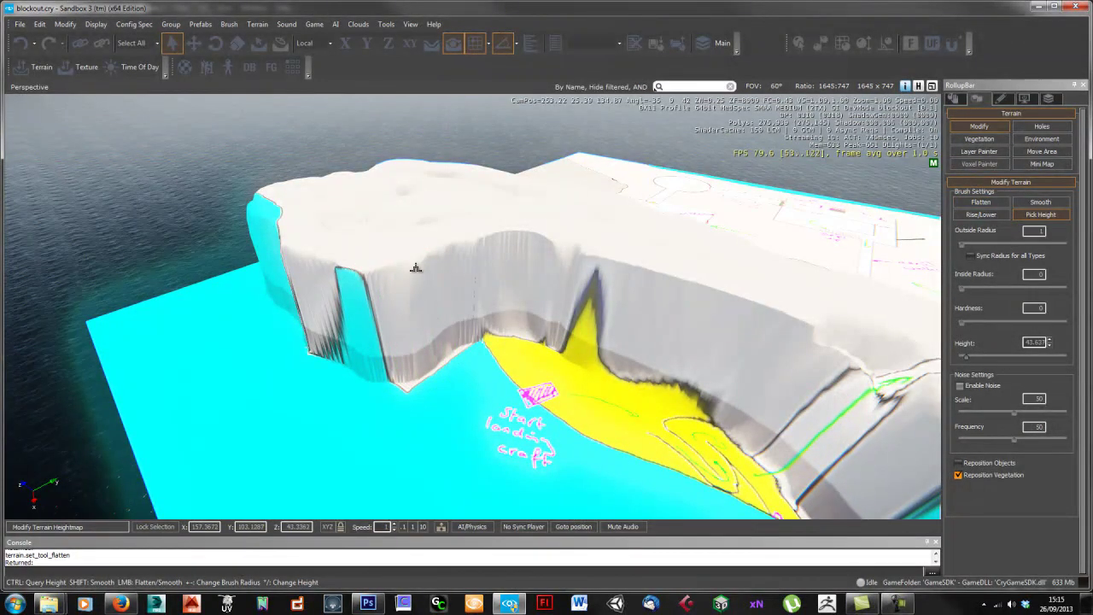
{"action": "mouse_move", "coordinate": [402, 266]}
{"action": "left_mouse_down"}
{"action": "mouse_move", "coordinate": [485, 253]}
{"action": "mouse_move", "coordinate": [349, 252]}
{"action": "mouse_move", "coordinate": [388, 293]}
{"action": "mouse_move", "coordinate": [357, 307]}
{"action": "mouse_move", "coordinate": [309, 290]}
{"action": "left_mouse_up"}
{"action": "right_click_drag", "start_coordinate": [309, 290], "coordinate": [317, 312], "text": "shift"}
{"action": "key", "text": "shift+a"}
{"action": "left_click_drag", "start_coordinate": [304, 353], "coordinate": [105, 295]}
{"action": "key", "text": "shift+a"}
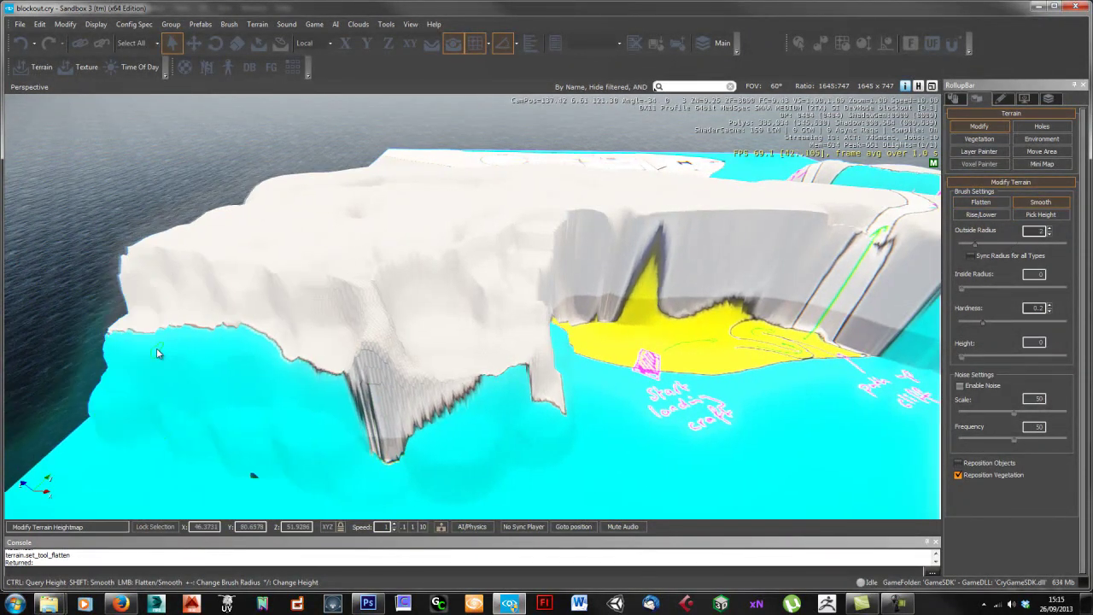
Step: Set the level's time of day to 17:15 and close the Time Of Day editor
{"action": "right_click_drag", "start_coordinate": [158, 347], "coordinate": [202, 354], "text": "shift"}
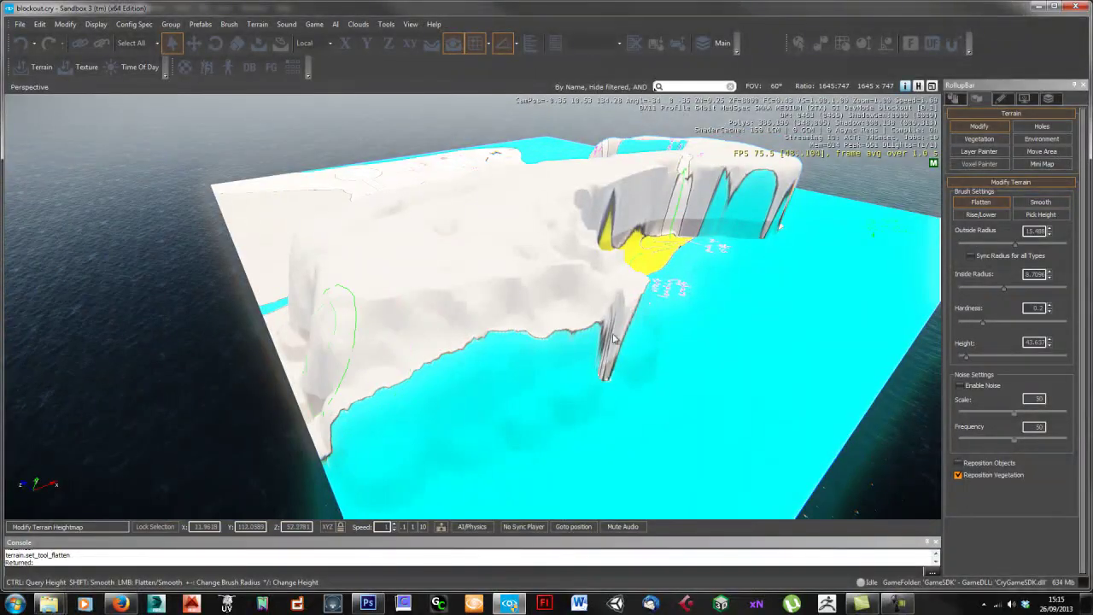
{"action": "right_click_drag", "start_coordinate": [574, 334], "coordinate": [580, 316], "text": "shift"}
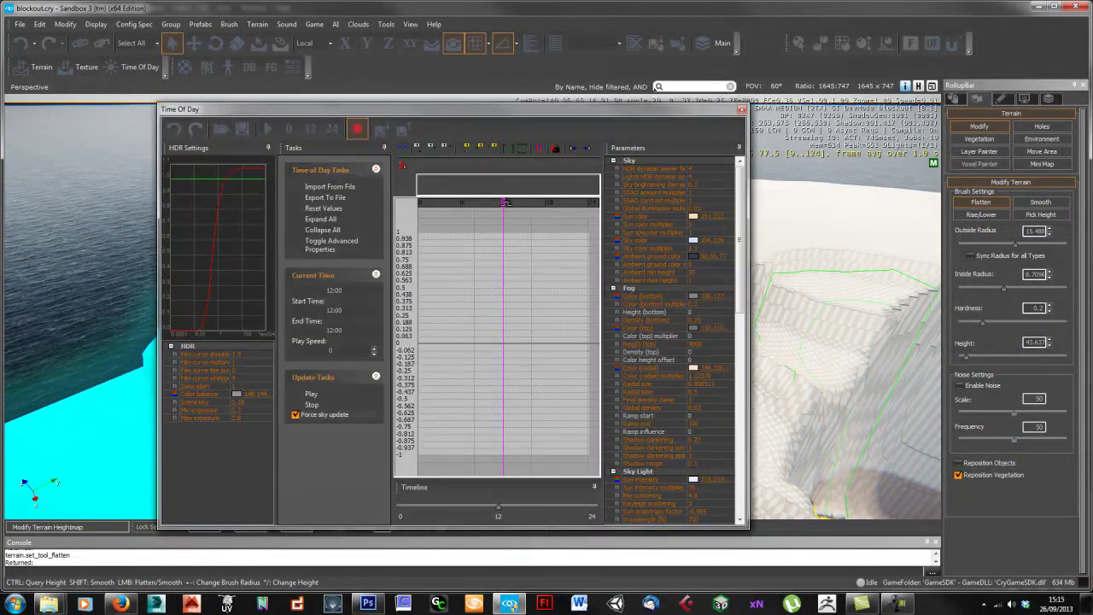
{"action": "left_click_drag", "start_coordinate": [505, 203], "coordinate": [541, 202]}
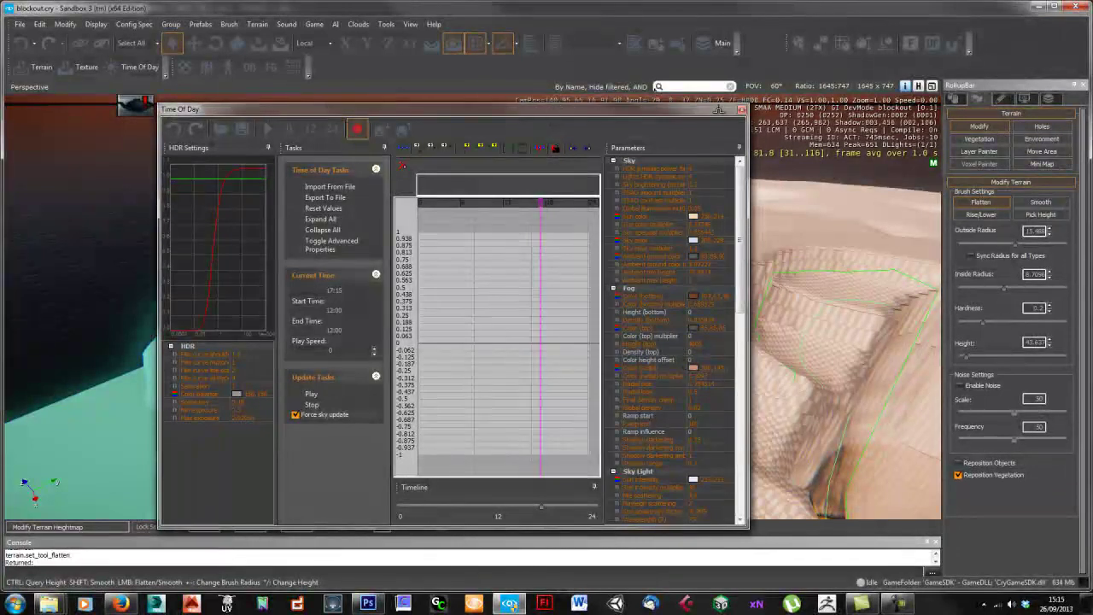
{"action": "left_click", "coordinate": [742, 110]}
Step: Break up the headland's plateau and western edge into uneven slopes with Flatten strokes at the height of about 43.6
{"action": "right_click_drag", "start_coordinate": [679, 277], "coordinate": [700, 280]}
{"action": "left_click_drag", "start_coordinate": [522, 348], "coordinate": [484, 328]}
{"action": "mouse_move", "coordinate": [444, 296]}
{"action": "left_mouse_down"}
{"action": "mouse_move", "coordinate": [439, 317]}
{"action": "mouse_move", "coordinate": [367, 293]}
{"action": "mouse_move", "coordinate": [384, 313]}
{"action": "mouse_move", "coordinate": [450, 339]}
{"action": "left_mouse_up"}
{"action": "key", "text": "a"}
{"action": "right_click_drag", "start_coordinate": [450, 339], "coordinate": [493, 364], "text": "shift"}
{"action": "left_click_drag", "start_coordinate": [493, 363], "coordinate": [478, 357]}
{"action": "mouse_move", "coordinate": [338, 270]}
{"action": "left_mouse_down"}
{"action": "mouse_move", "coordinate": [309, 254]}
{"action": "mouse_move", "coordinate": [301, 187]}
{"action": "left_mouse_up"}
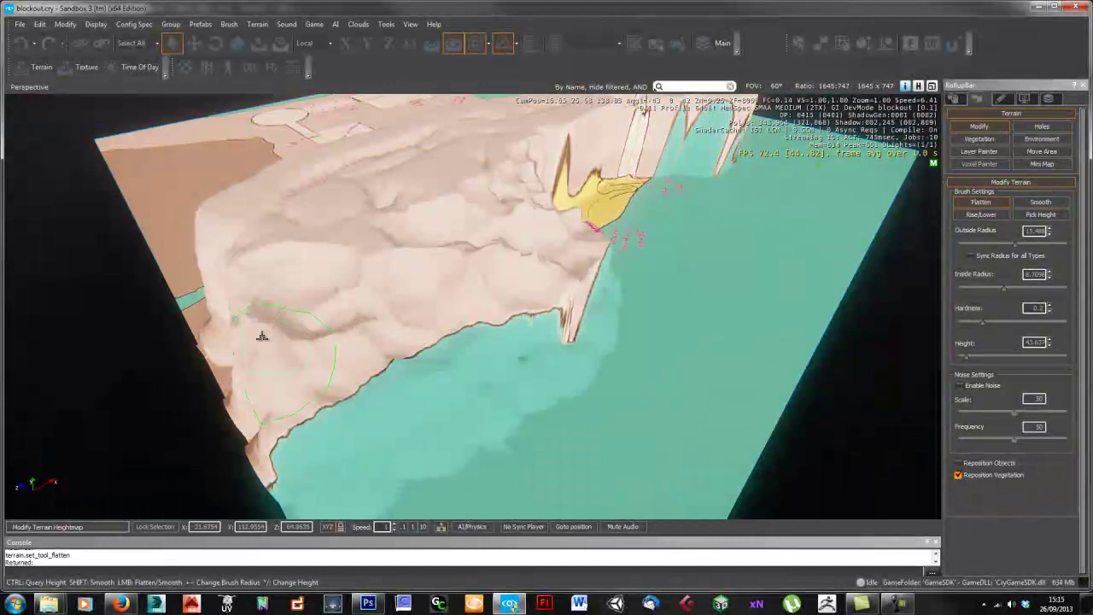
{"action": "mouse_move", "coordinate": [249, 305]}
{"action": "left_mouse_down"}
{"action": "mouse_move", "coordinate": [219, 298]}
{"action": "mouse_move", "coordinate": [220, 240]}
{"action": "left_mouse_up"}
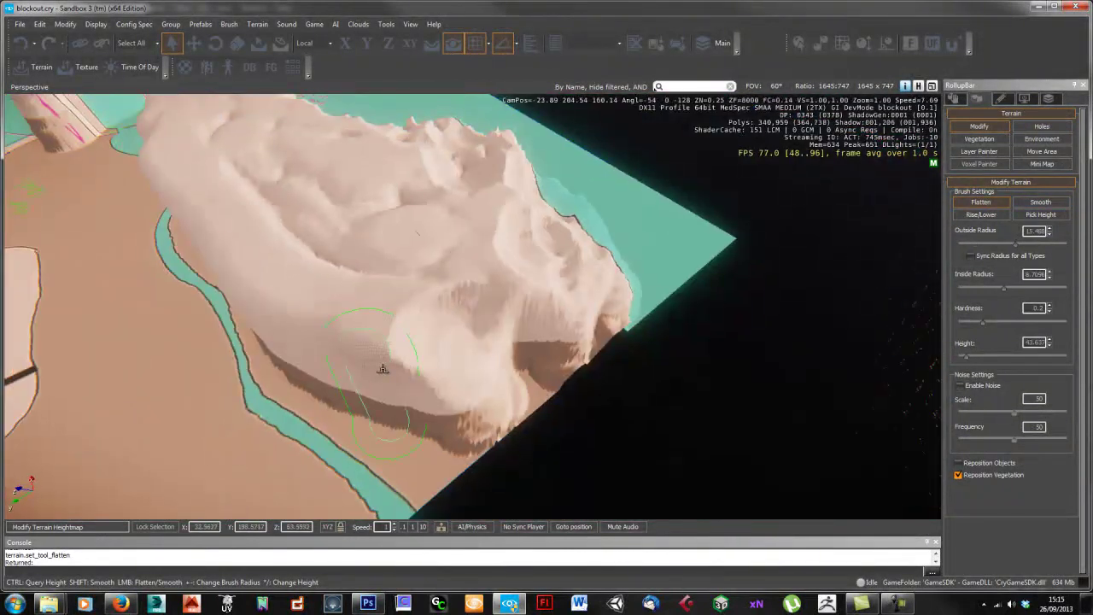
Step: Carve uneven slopes along the headland's river side with Flatten strokes, and blend them using the Smooth brush at an outside radius of about 10.47
{"action": "mouse_move", "coordinate": [378, 365]}
{"action": "left_mouse_down"}
{"action": "mouse_move", "coordinate": [315, 353]}
{"action": "mouse_move", "coordinate": [208, 237]}
{"action": "left_mouse_up"}
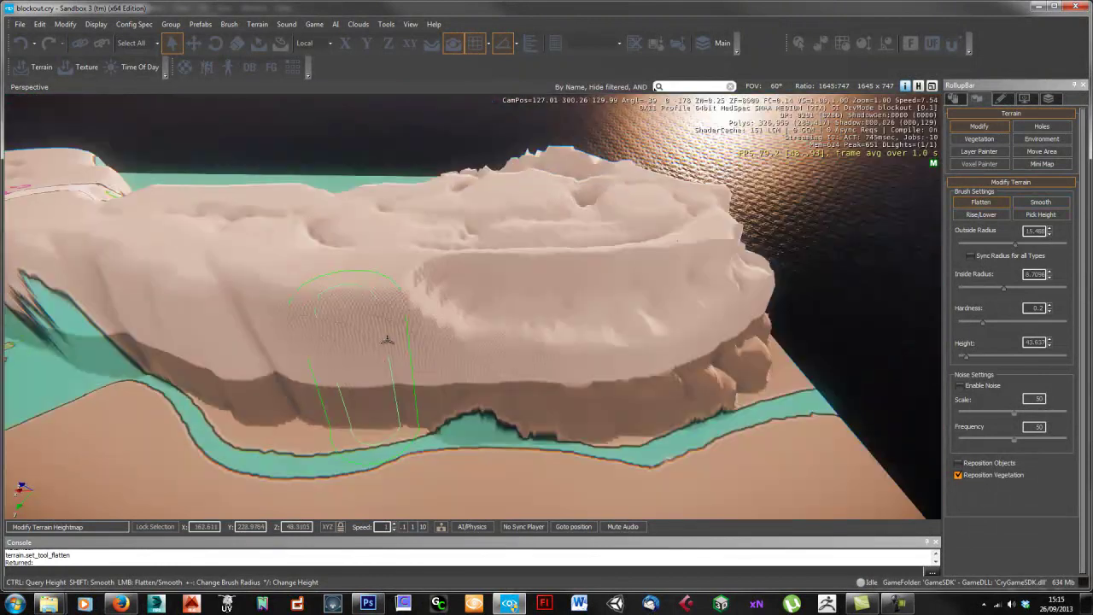
{"action": "left_click_drag", "start_coordinate": [383, 339], "coordinate": [245, 320]}
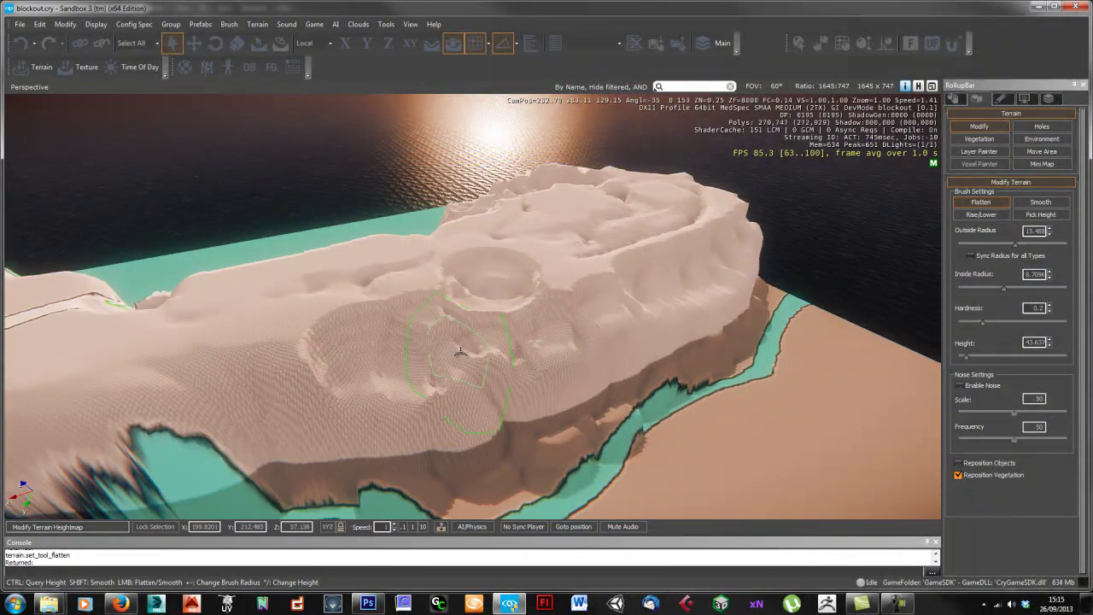
{"action": "key", "text": "shift"}
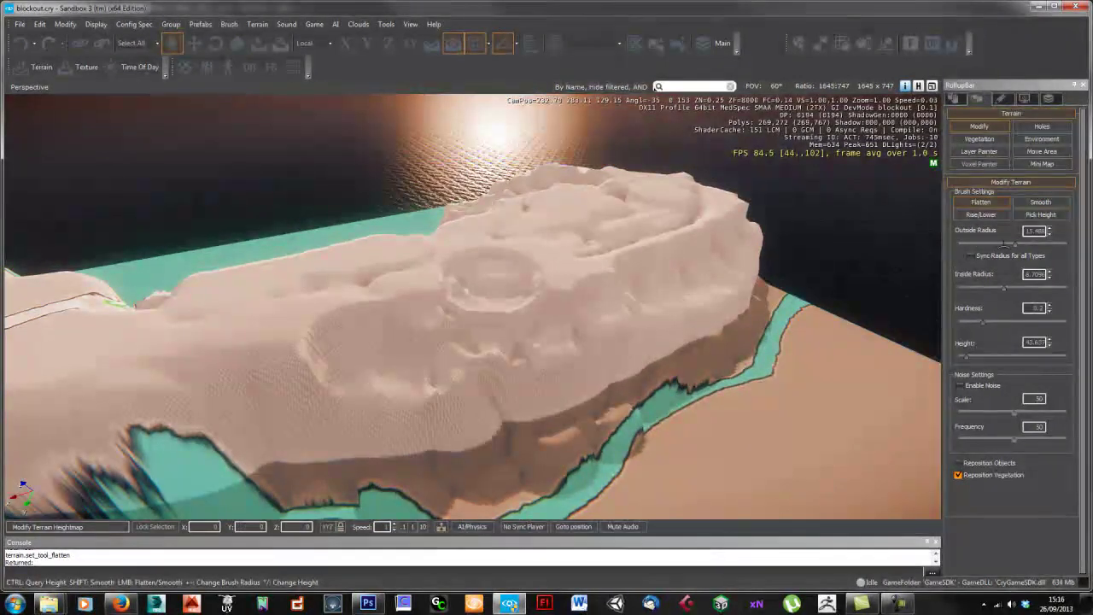
{"action": "left_click_drag", "start_coordinate": [974, 245], "coordinate": [1009, 245]}
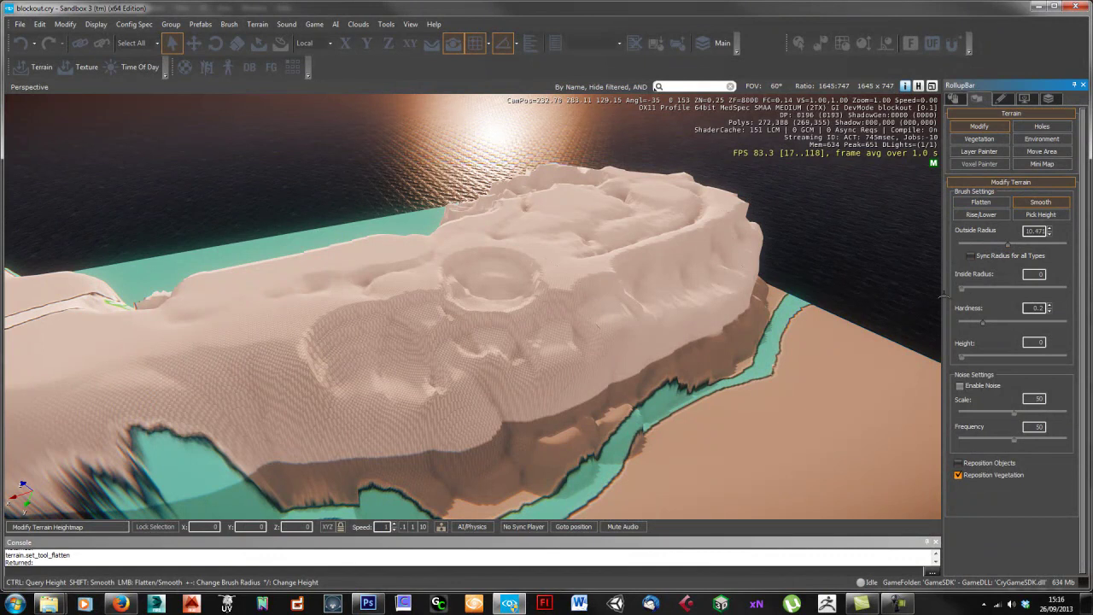
{"action": "left_click_drag", "start_coordinate": [533, 333], "coordinate": [638, 322]}
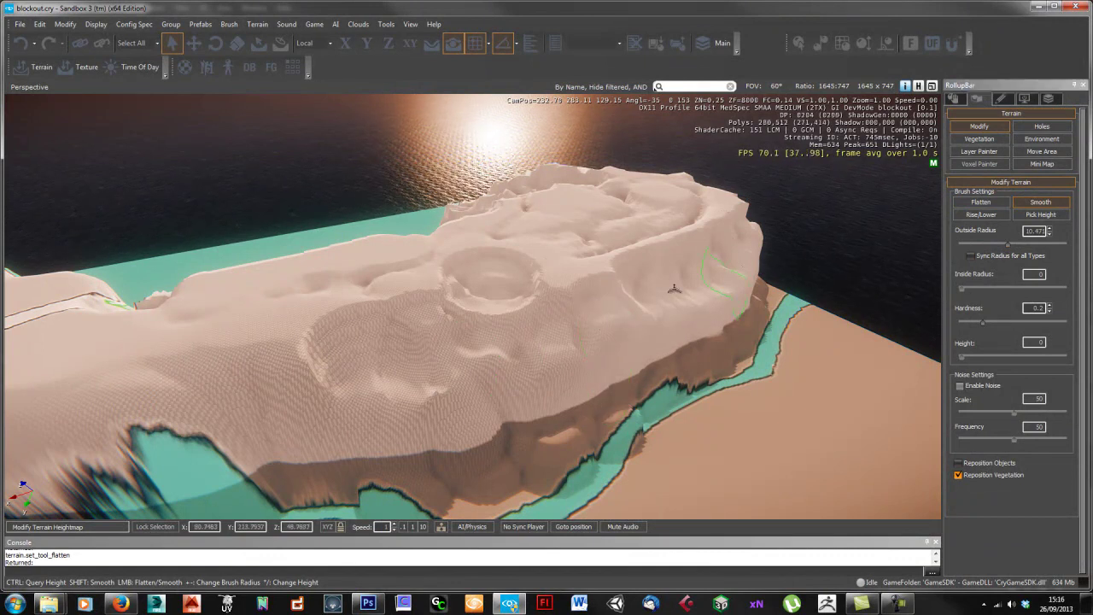
{"action": "left_click_drag", "start_coordinate": [700, 235], "coordinate": [480, 295]}
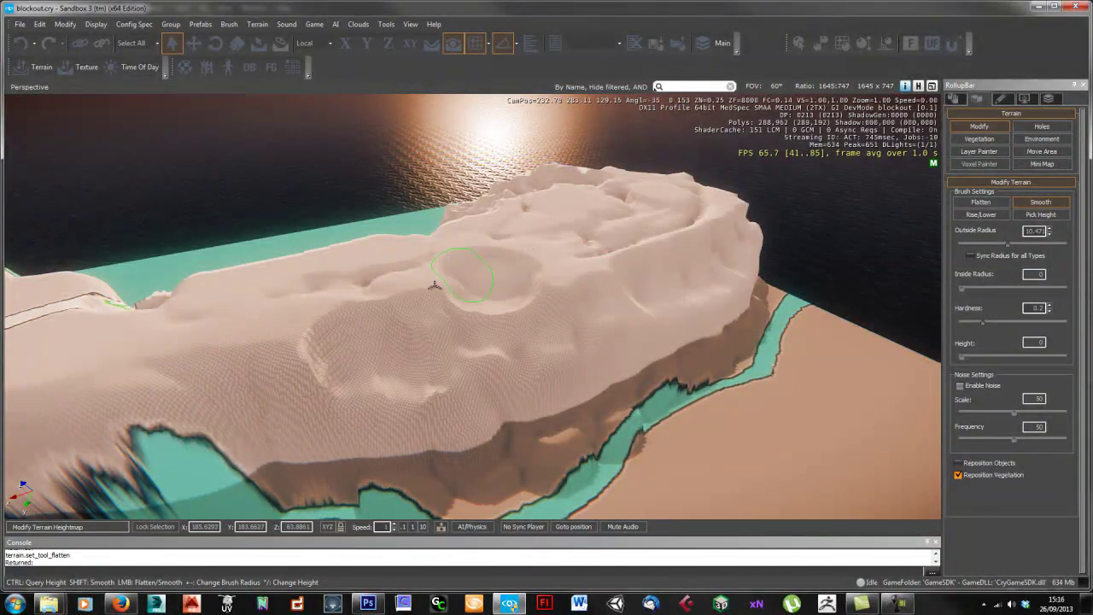
Step: Survey the blocked-out landscape over the paper plan, from the landing beach and cliffs to the hill and aerial walkway
{"action": "key", "text": "a"}
{"action": "right_click_drag", "start_coordinate": [539, 346], "coordinate": [551, 348]}
{"action": "key", "text": "w"}
{"action": "key", "text": "a"}
{"action": "key", "text": "a"}
{"action": "key", "text": "ctrl"}
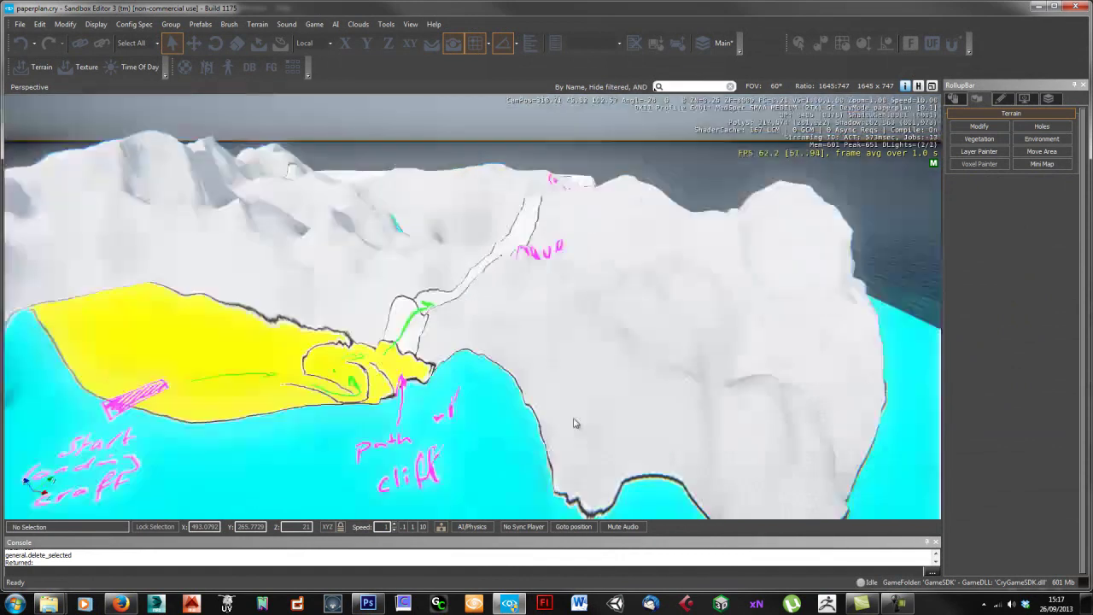
{"action": "key", "text": "a"}
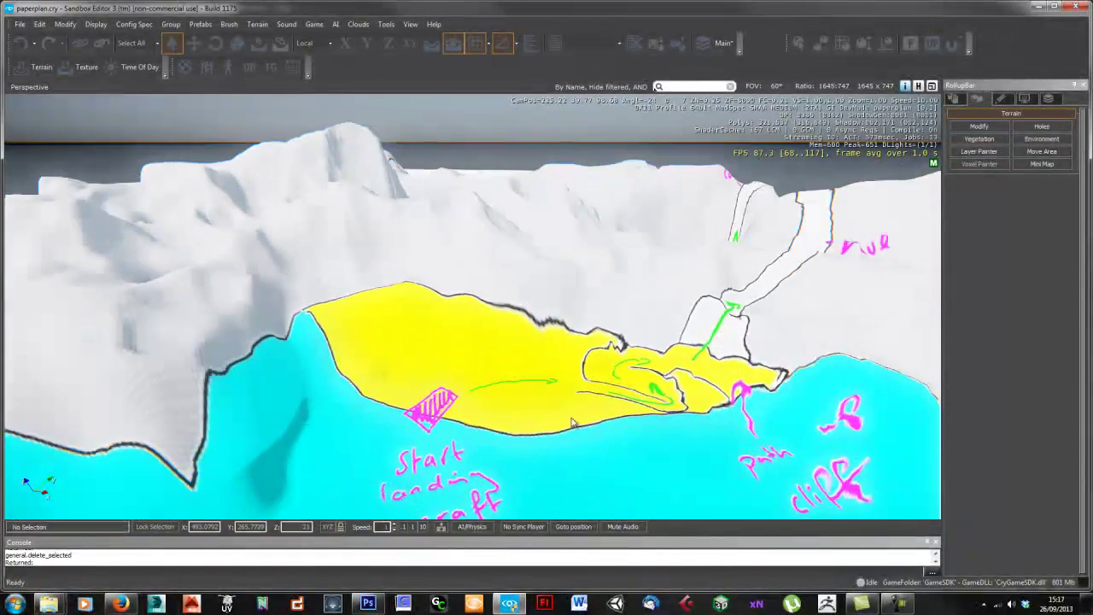
{"action": "key", "text": "a"}
{"action": "mouse_move", "coordinate": [575, 424]}
{"action": "right_mouse_down"}
{"action": "mouse_move", "coordinate": [562, 418]}
{"action": "mouse_move", "coordinate": [572, 422]}
{"action": "right_mouse_up"}
{"action": "key", "text": "s"}
{"action": "key", "text": "d"}
{"action": "key", "text": "w"}
{"action": "key", "text": "d"}
{"action": "key", "text": "s"}
{"action": "key", "text": "d"}
{"action": "key", "text": "d"}
{"action": "key", "text": "s"}
{"action": "key", "text": "w"}
{"action": "key", "text": "d"}
{"action": "key", "text": "s"}
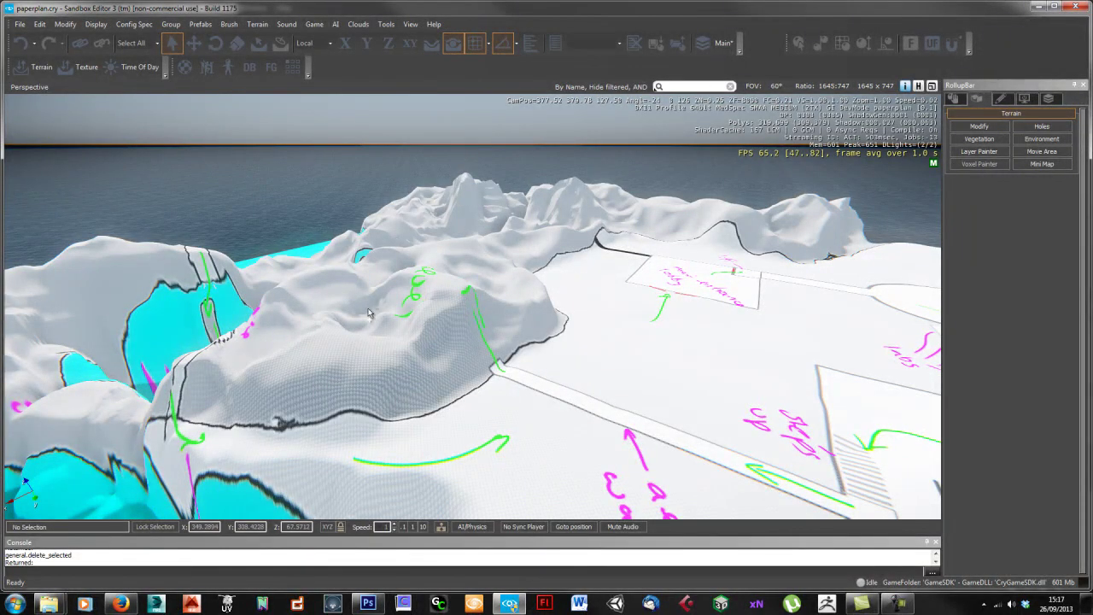
Step: Enter game mode at the foot of the hill by the aerial walkway, run along the hillside to judge its scale, and leave game mode
{"action": "key", "text": "a"}
{"action": "right_click_drag", "start_coordinate": [487, 446], "coordinate": [489, 450]}
{"action": "key", "text": "w"}
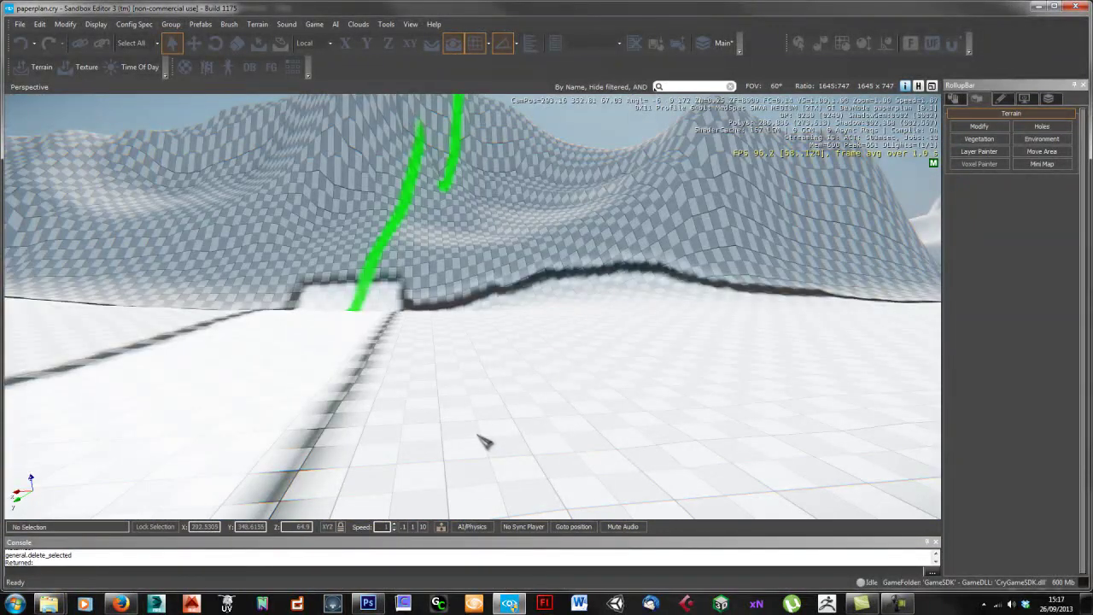
{"action": "key", "text": "ctrl+g"}
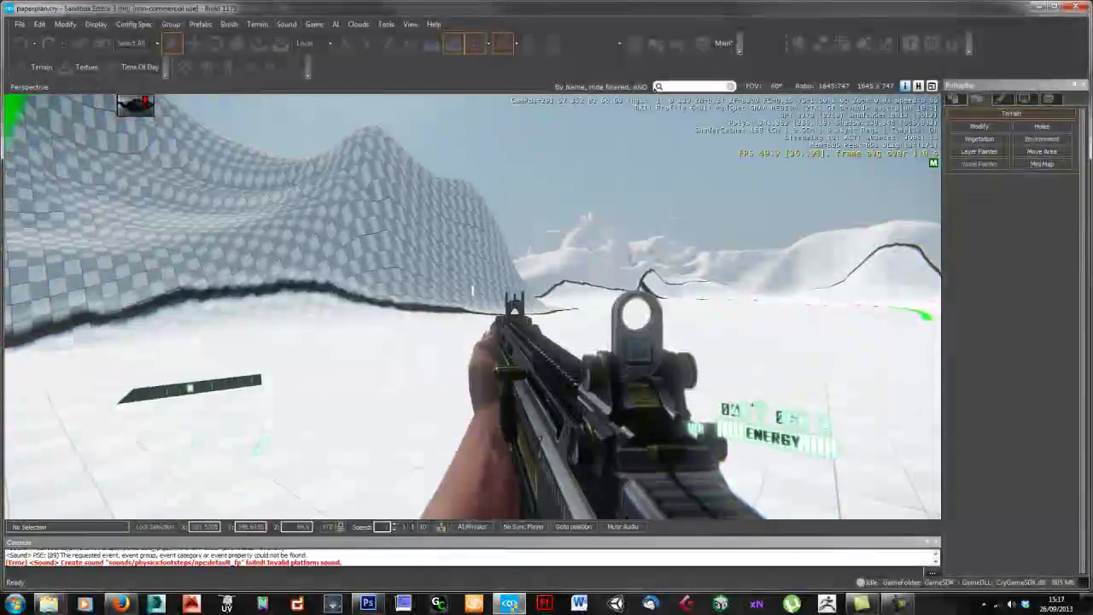
{"action": "key", "text": "s"}
{"action": "key", "text": "d"}
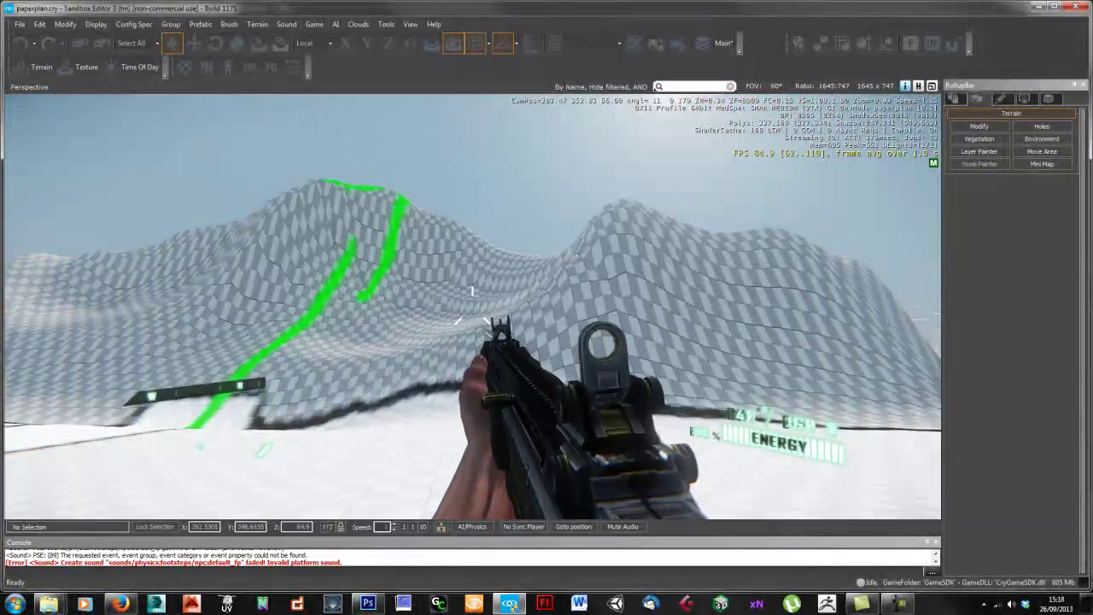
{"action": "key", "text": "s"}
{"action": "key", "text": "w"}
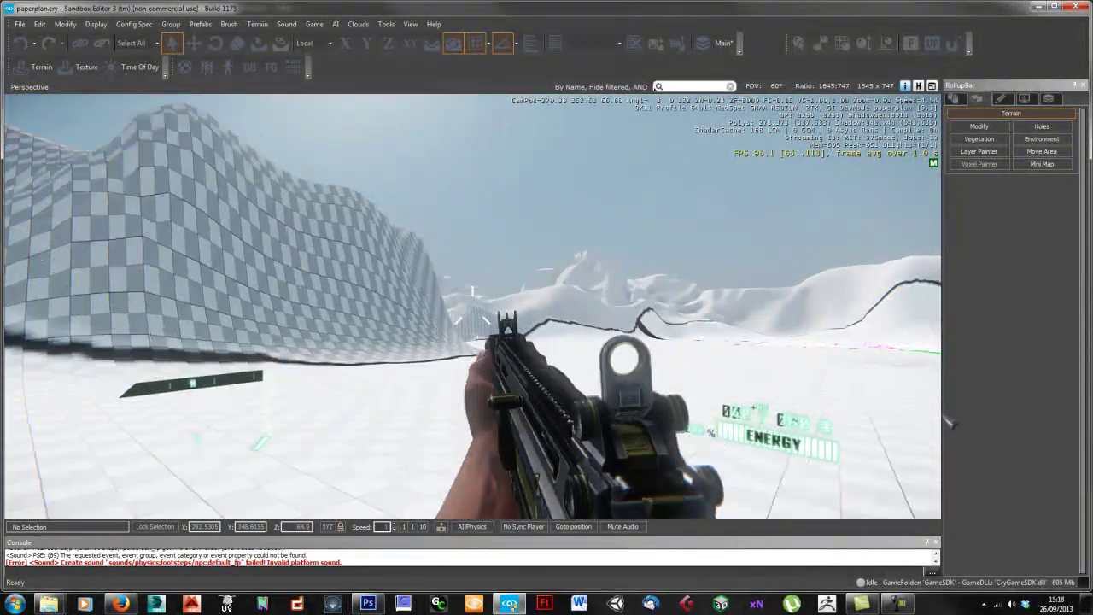
{"action": "key", "text": "shift+w"}
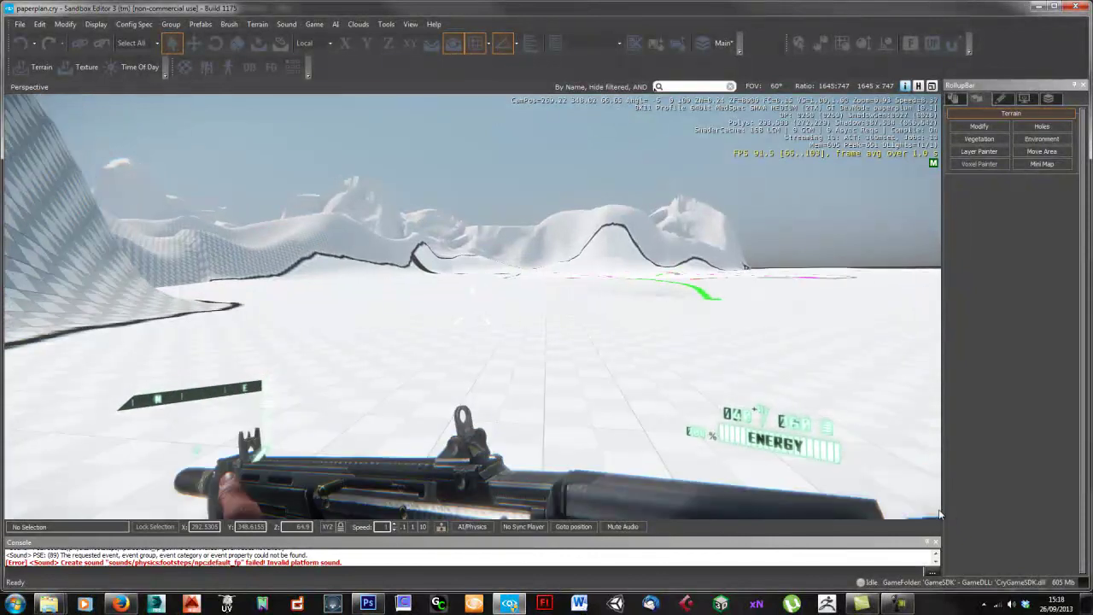
{"action": "key", "text": "shift+w"}
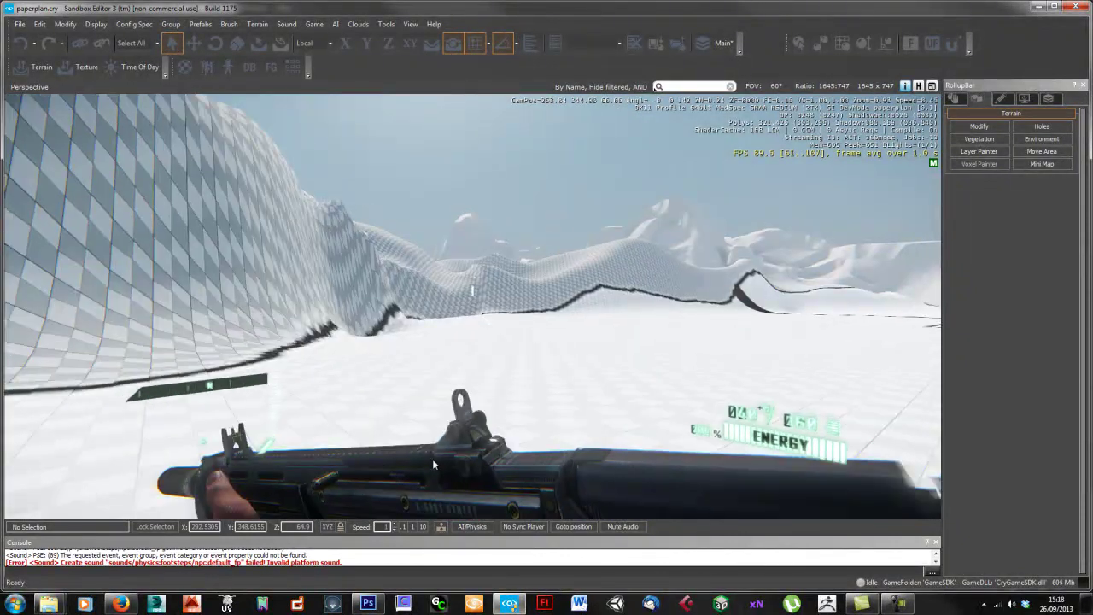
{"action": "key", "text": "shift+w"}
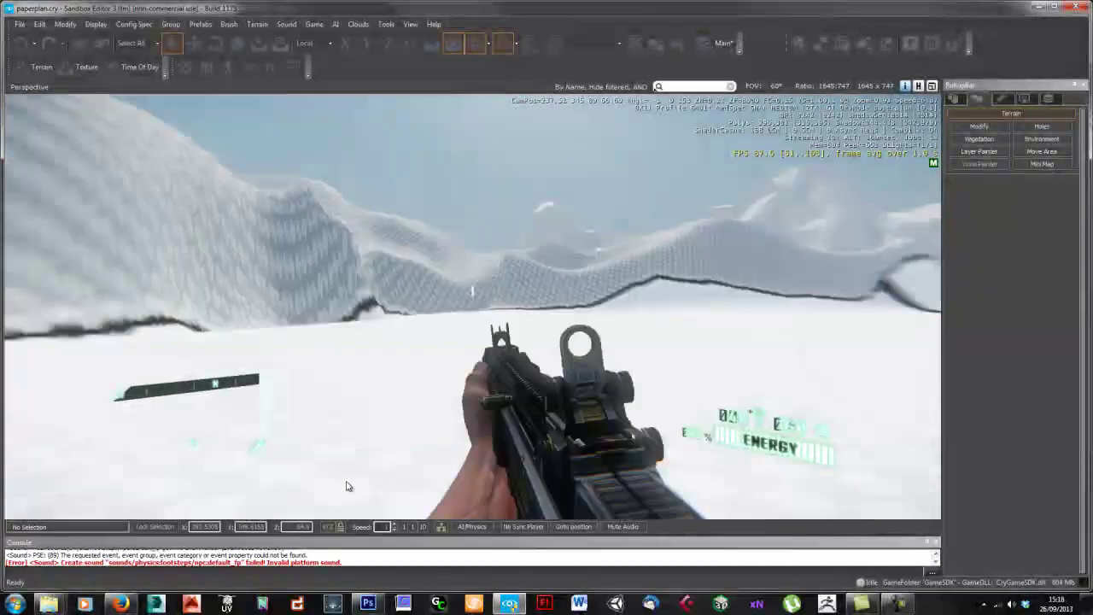
{"action": "key", "text": "Escape"}
Step: Examine the plan's building layout from above, covering the main entrance lobby, lift, labs and aerial walkway
{"action": "right_click_drag", "start_coordinate": [486, 362], "coordinate": [487, 364]}
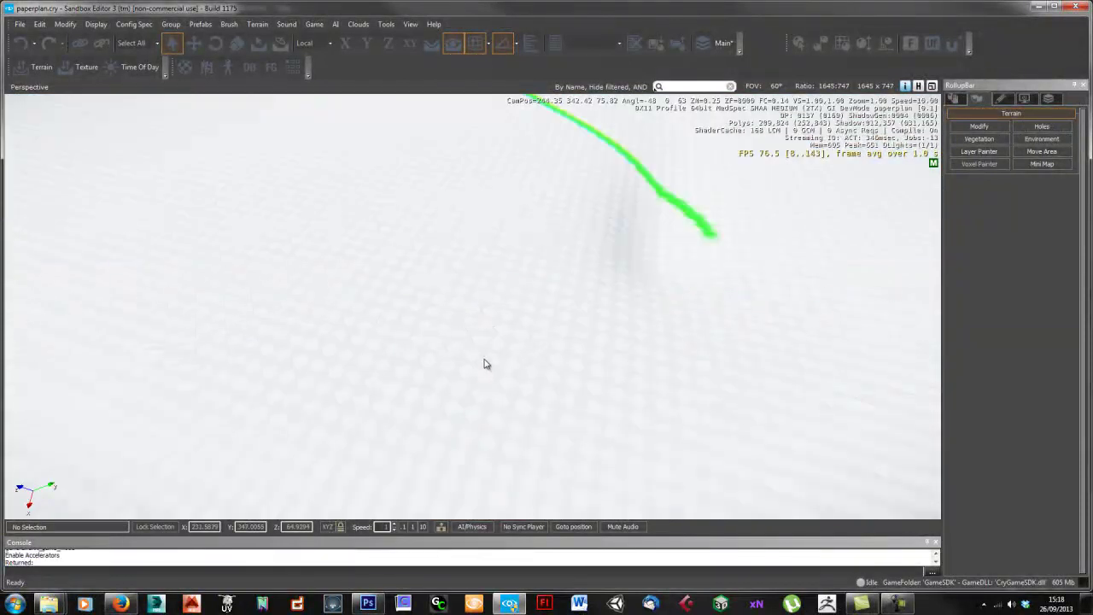
{"action": "scroll", "coordinate": [486, 364], "scroll_direction": "down", "scroll_amount": 5}
{"action": "scroll", "coordinate": [491, 363], "scroll_direction": "down", "scroll_amount": 5}
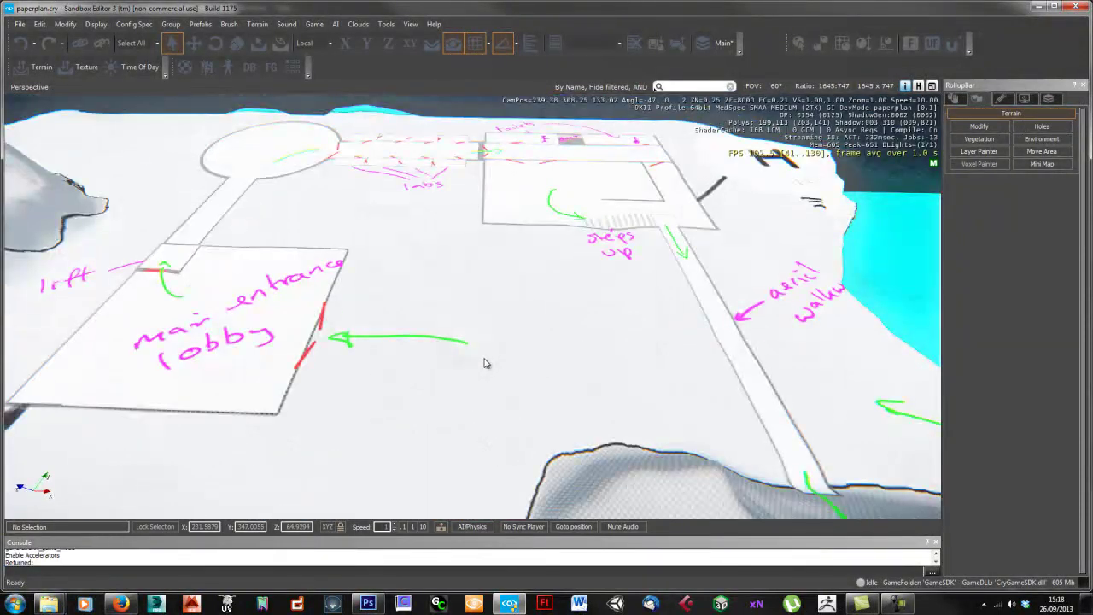
{"action": "scroll", "coordinate": [484, 364], "scroll_direction": "down", "scroll_amount": 8}
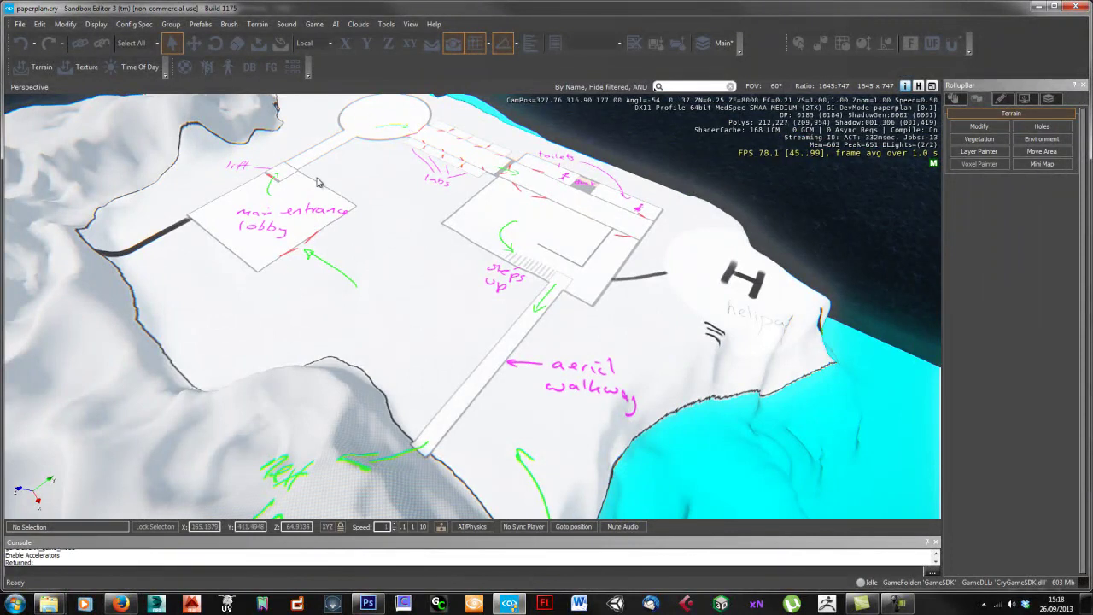
{"action": "right_click_drag", "start_coordinate": [504, 325], "coordinate": [505, 326]}
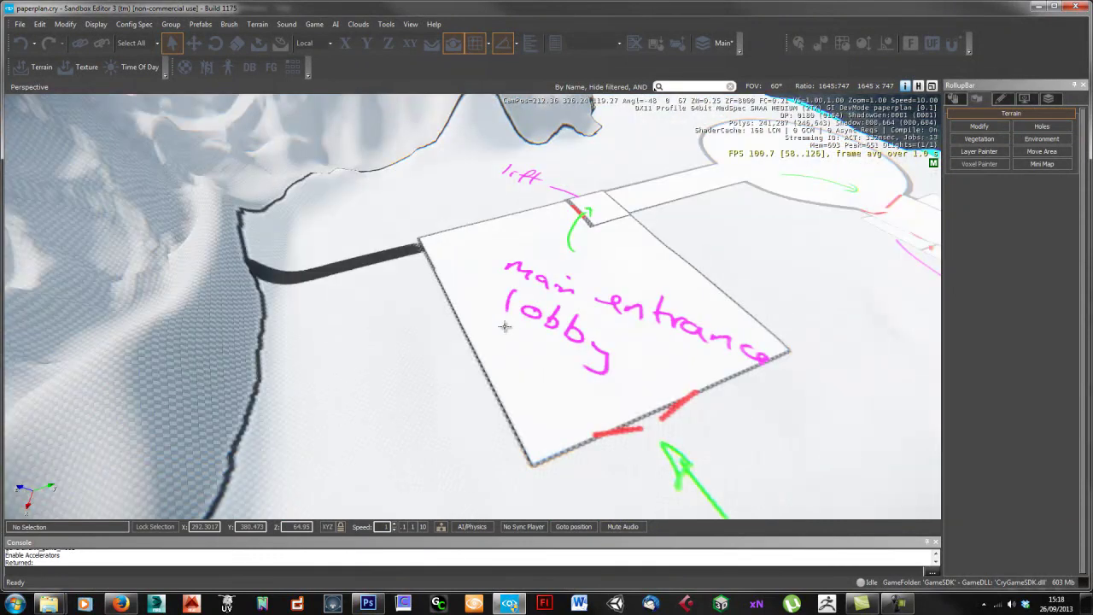
{"action": "scroll", "coordinate": [505, 326], "scroll_direction": "down", "scroll_amount": 3}
{"action": "right_click_drag", "start_coordinate": [581, 261], "coordinate": [581, 261]}
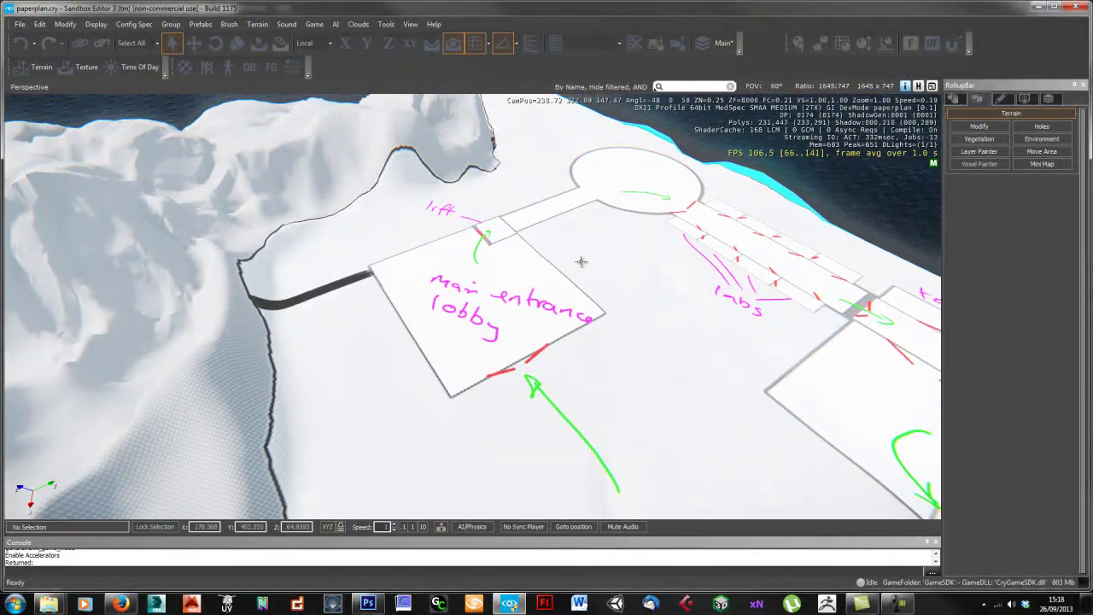
{"action": "left_click", "coordinate": [954, 96]}
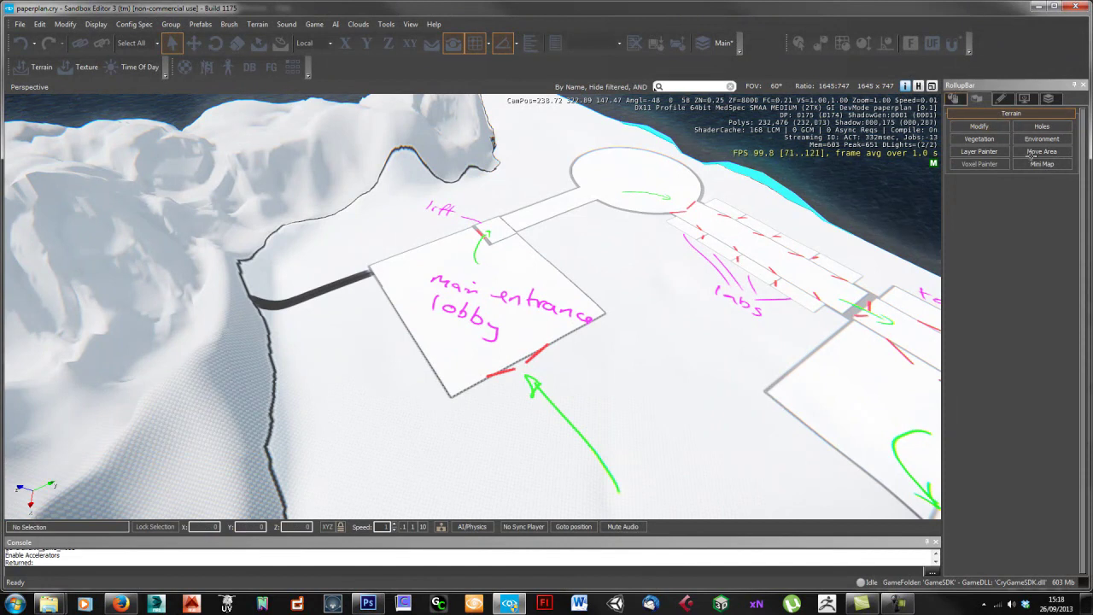
{"action": "left_click", "coordinate": [1045, 187]}
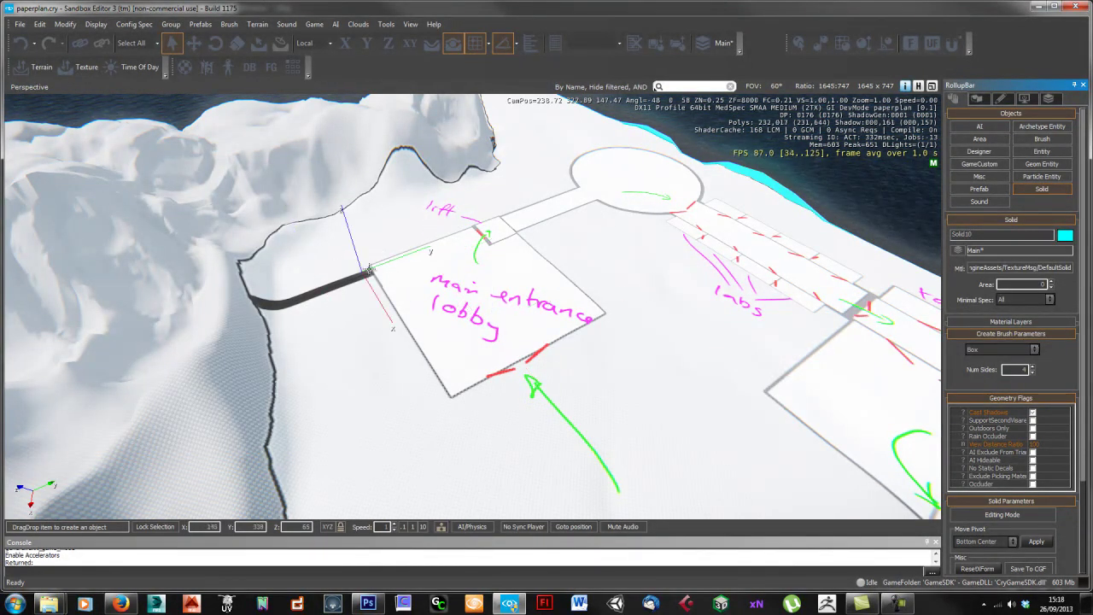
{"action": "right_click_drag", "start_coordinate": [455, 292], "coordinate": [455, 292]}
{"action": "key", "text": "d"}
{"action": "right_click_drag", "start_coordinate": [453, 292], "coordinate": [277, 273]}
{"action": "left_click", "coordinate": [303, 272]}
{"action": "middle_click_drag", "start_coordinate": [284, 363], "coordinate": [312, 357]}
{"action": "right_click_drag", "start_coordinate": [312, 357], "coordinate": [312, 349]}
{"action": "right_click_drag", "start_coordinate": [545, 391], "coordinate": [549, 384]}
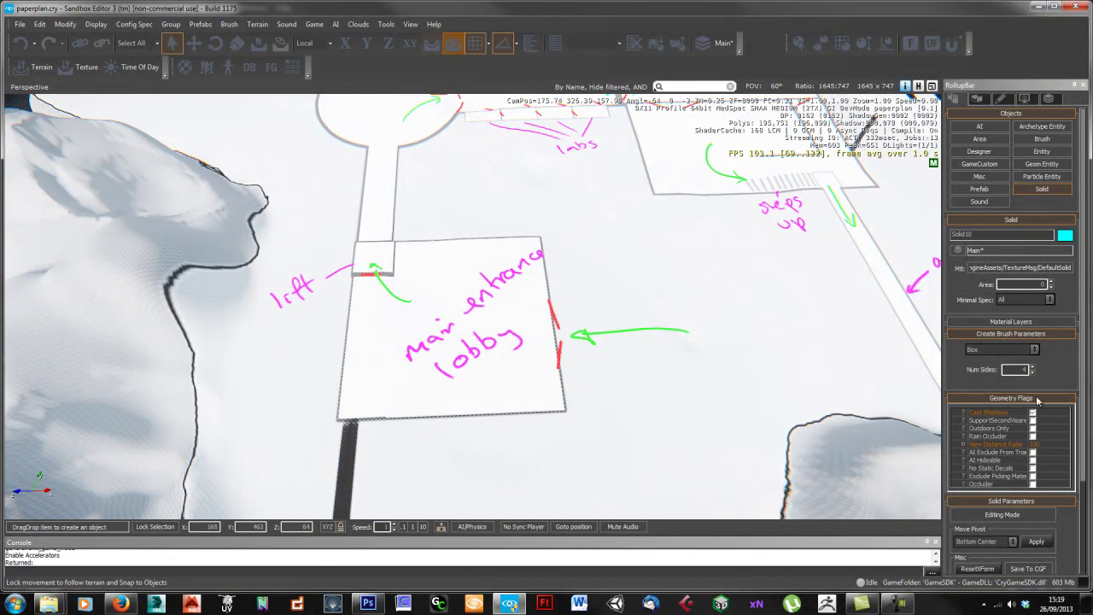
{"action": "key", "text": "Escape"}
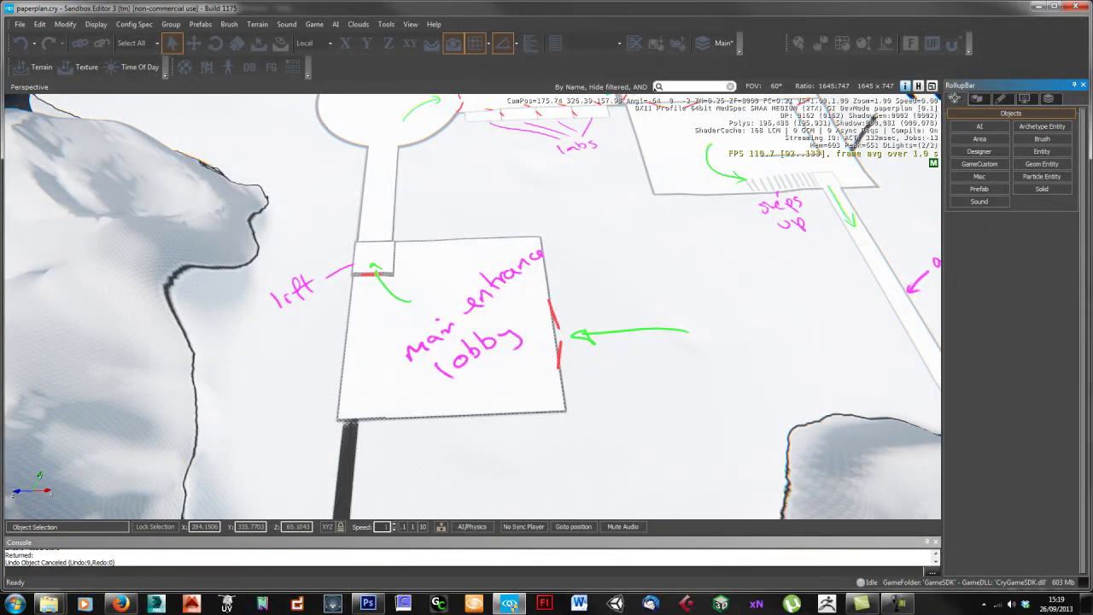
Step: Turn off snapping to objects and create a box solid wall 57 m long and 1 m thick along the main entrance lobby's outer edge
{"action": "left_click", "coordinate": [1043, 189]}
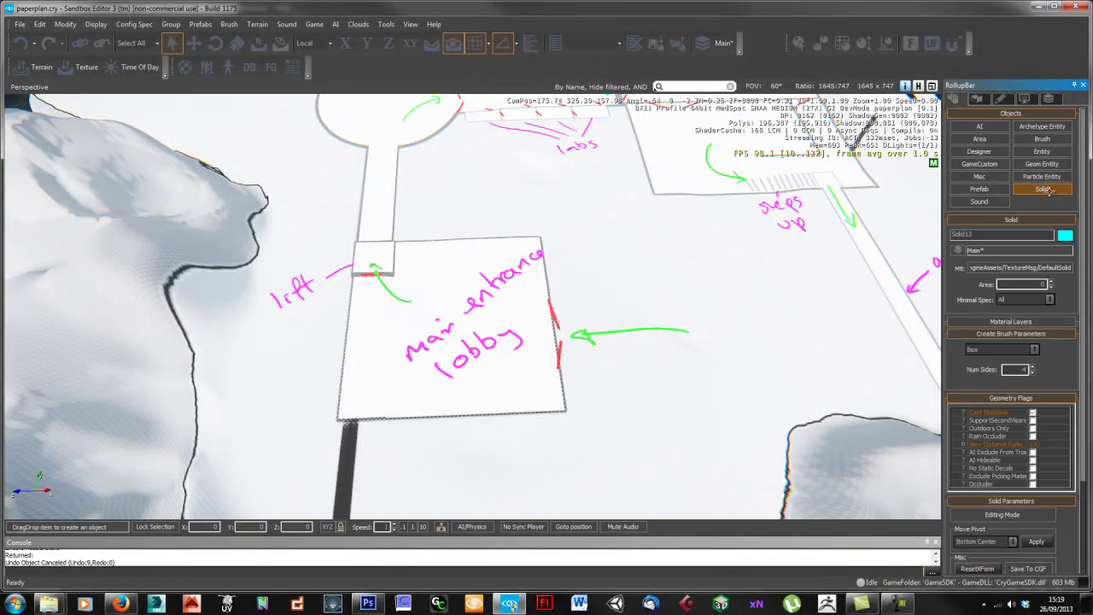
{"action": "left_click", "coordinate": [455, 44]}
{"action": "left_click", "coordinate": [532, 391]}
{"action": "mouse_move", "coordinate": [572, 417]}
{"action": "left_mouse_down"}
{"action": "mouse_move", "coordinate": [335, 423]}
{"action": "mouse_move", "coordinate": [568, 410]}
{"action": "left_mouse_up"}
{"action": "left_click_drag", "start_coordinate": [455, 407], "coordinate": [338, 417]}
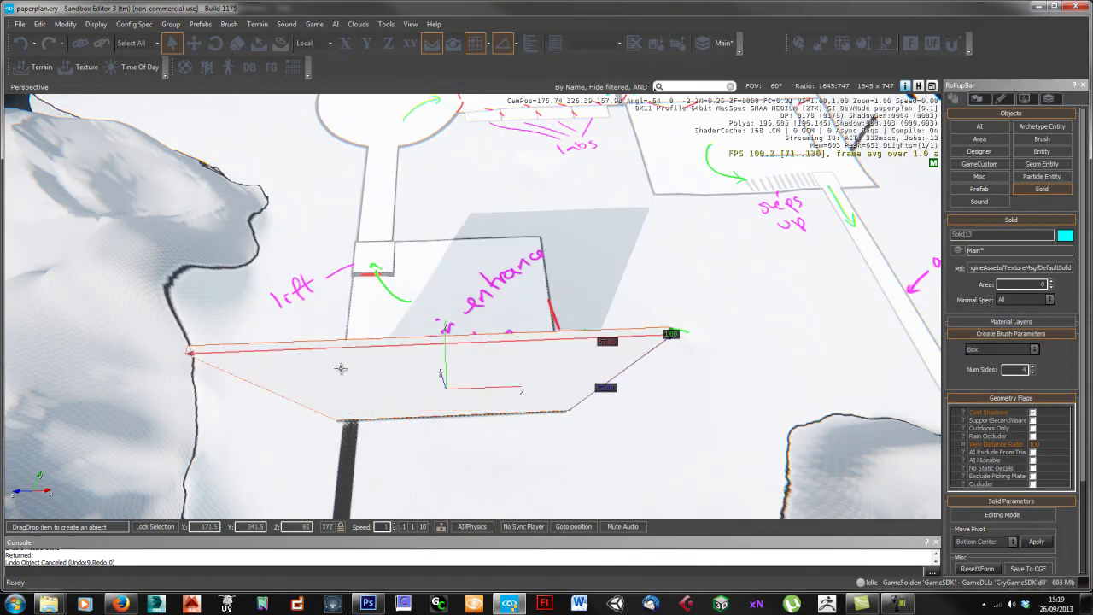
{"action": "left_click", "coordinate": [372, 367]}
Step: Inspect the new lobby wall from several sides to judge its height and fit against the plan's outline and the surrounding landscape
{"action": "right_click_drag", "start_coordinate": [625, 406], "coordinate": [625, 407]}
{"action": "key", "text": "d"}
{"action": "key", "text": "w"}
{"action": "key", "text": "w"}
{"action": "key", "text": "d"}
{"action": "key", "text": "w"}
{"action": "key", "text": "s"}
{"action": "key", "text": "a"}
{"action": "key", "text": "d"}
{"action": "key", "text": "s"}
{"action": "key", "text": "a"}
{"action": "key", "text": "s"}
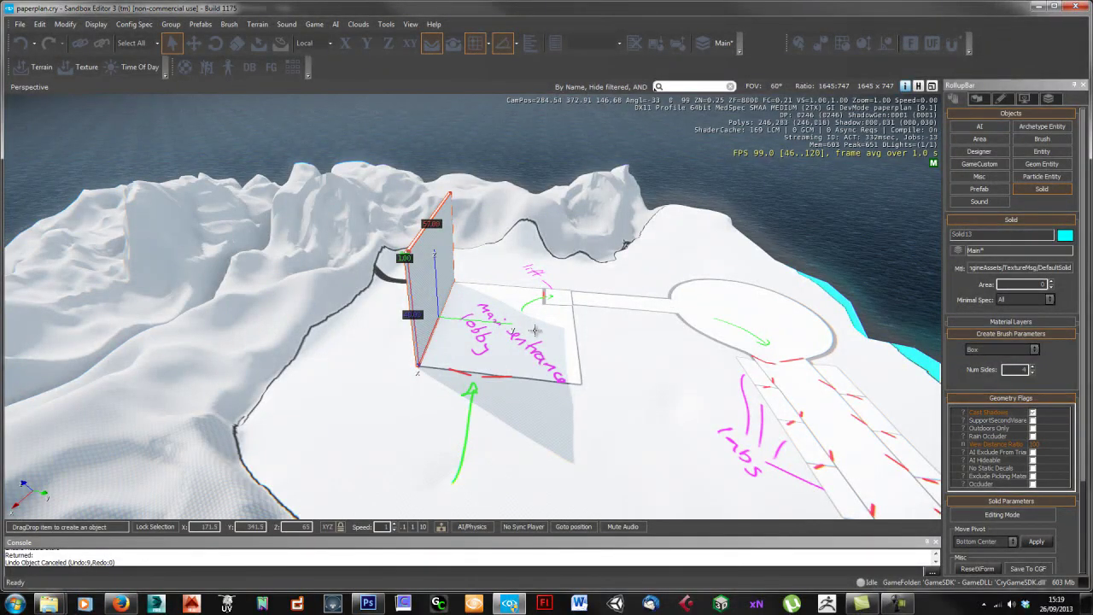
{"action": "key", "text": "w"}
{"action": "right_click_drag", "start_coordinate": [516, 377], "coordinate": [525, 374]}
{"action": "key", "text": "s"}
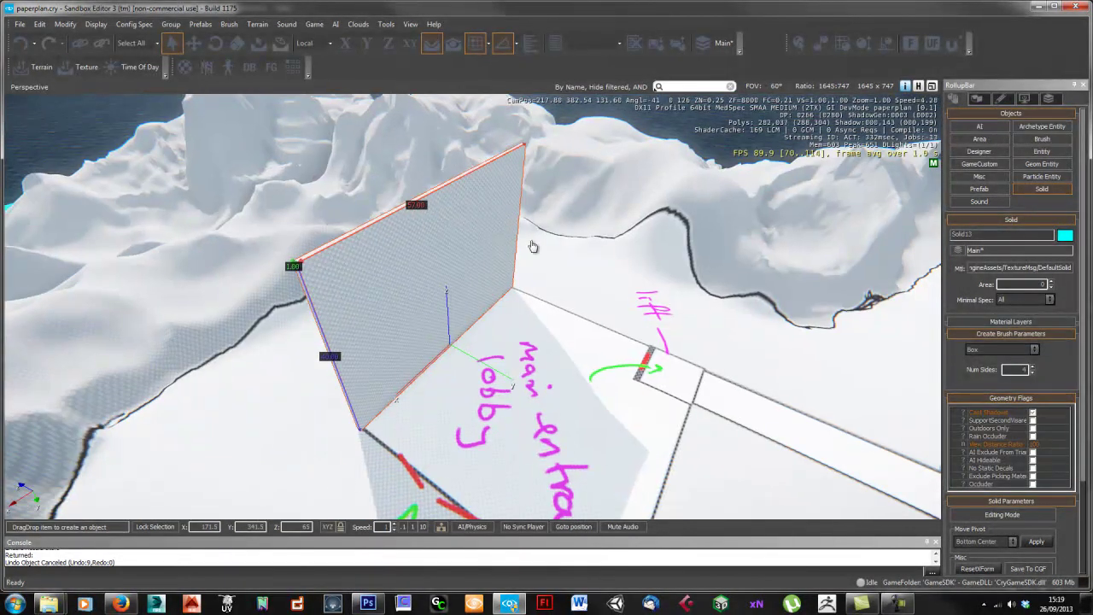
{"action": "right_click_drag", "start_coordinate": [471, 332], "coordinate": [489, 297]}
{"action": "left_click", "coordinate": [489, 297]}
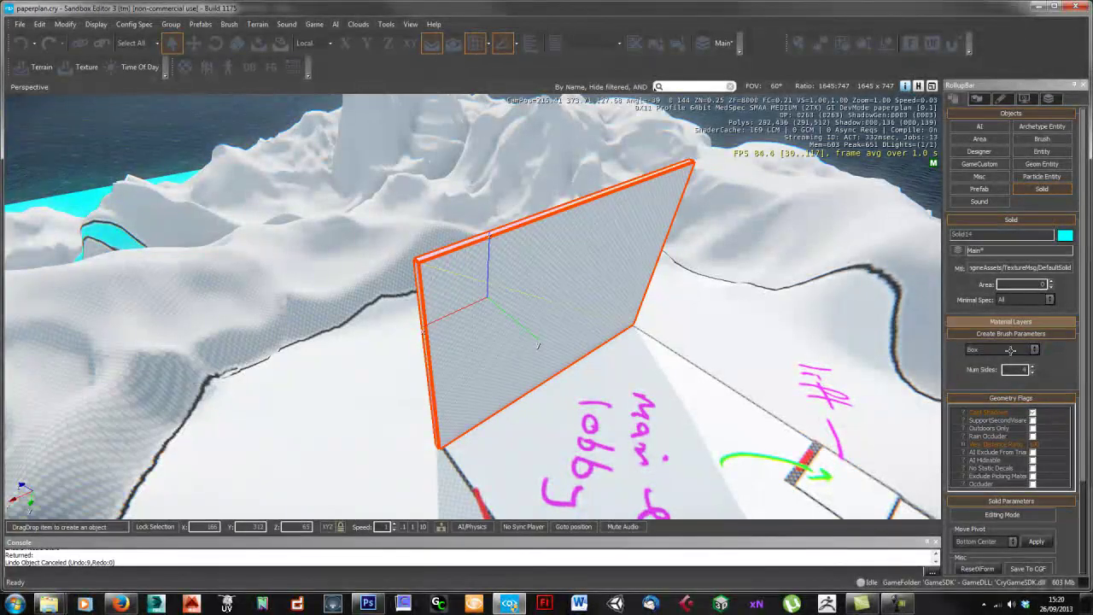
{"action": "key", "text": "a"}
{"action": "right_click_drag", "start_coordinate": [537, 362], "coordinate": [536, 365]}
{"action": "key", "text": "d"}
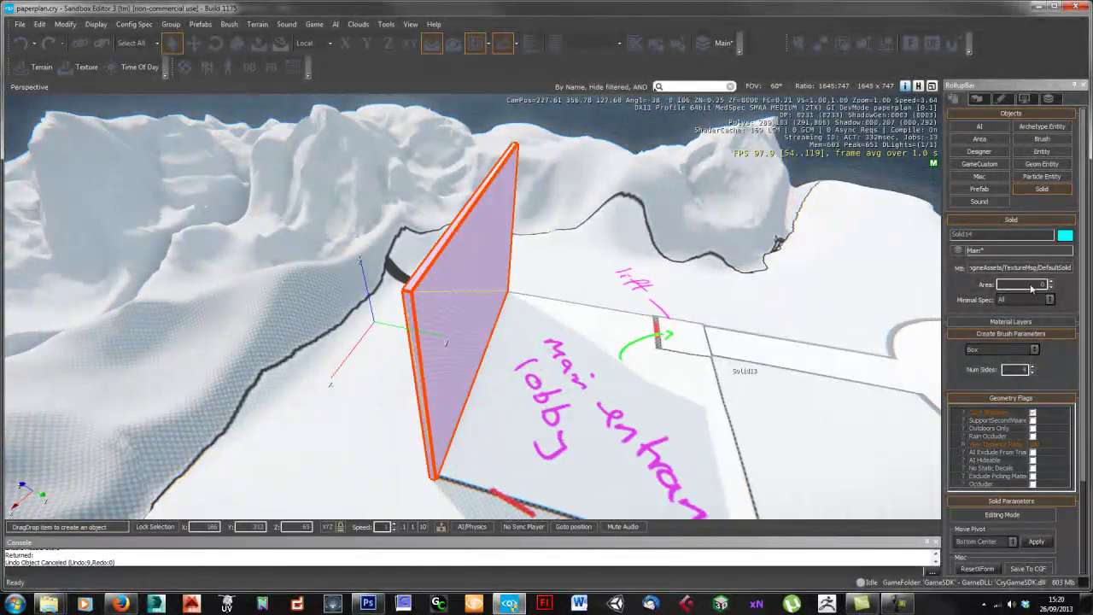
Step: Open the lobby wall solid for face editing and lower its top face to Z 75
{"action": "left_click", "coordinate": [1033, 190]}
{"action": "left_click", "coordinate": [457, 318]}
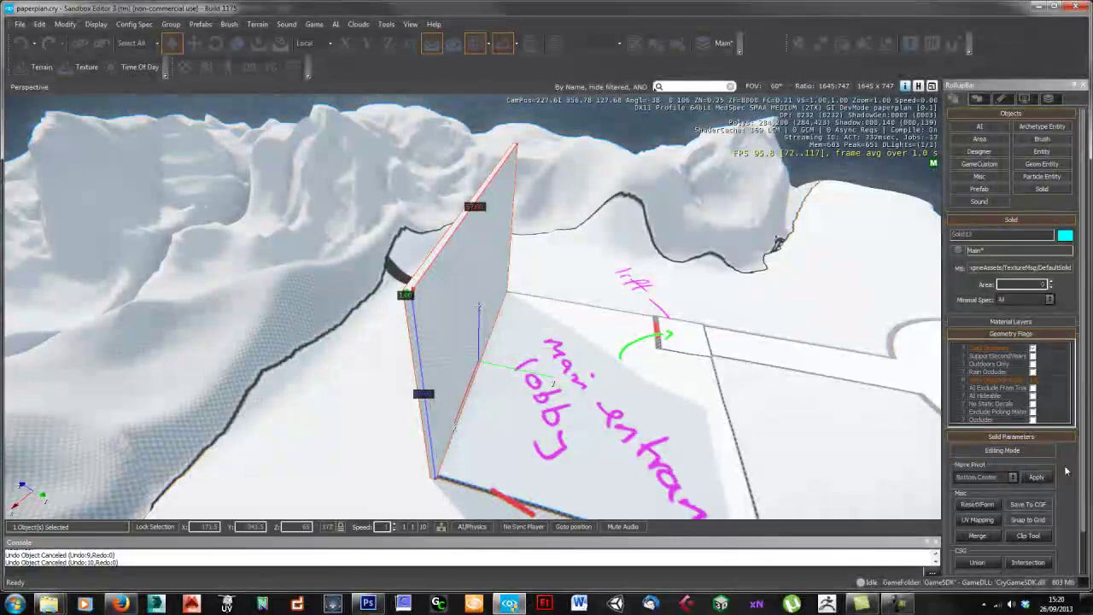
{"action": "left_click", "coordinate": [677, 419]}
{"action": "left_click", "coordinate": [430, 360]}
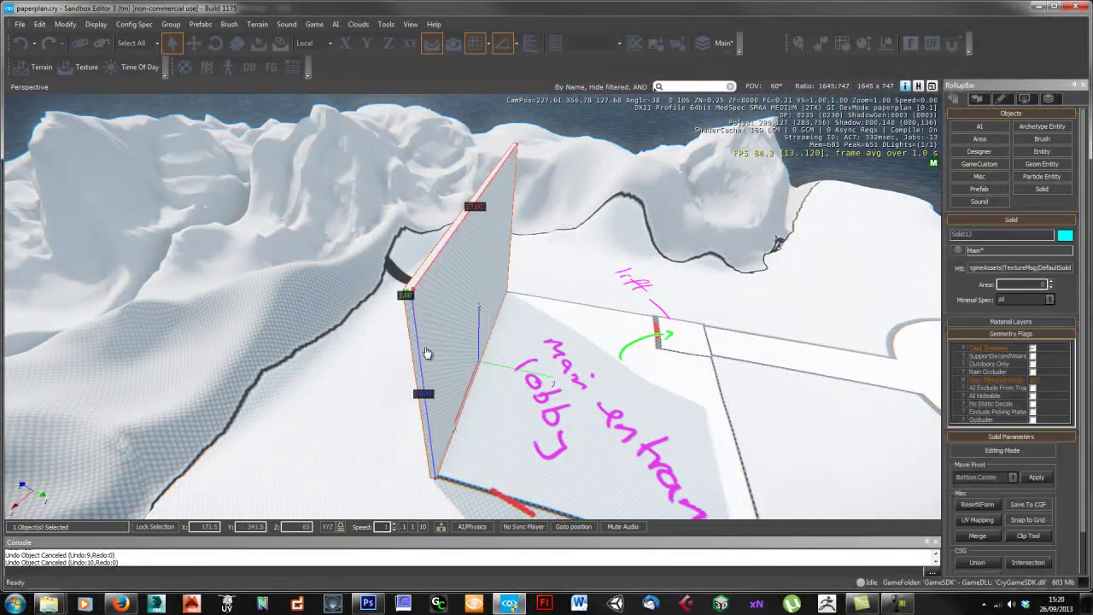
{"action": "left_click", "coordinate": [1008, 451]}
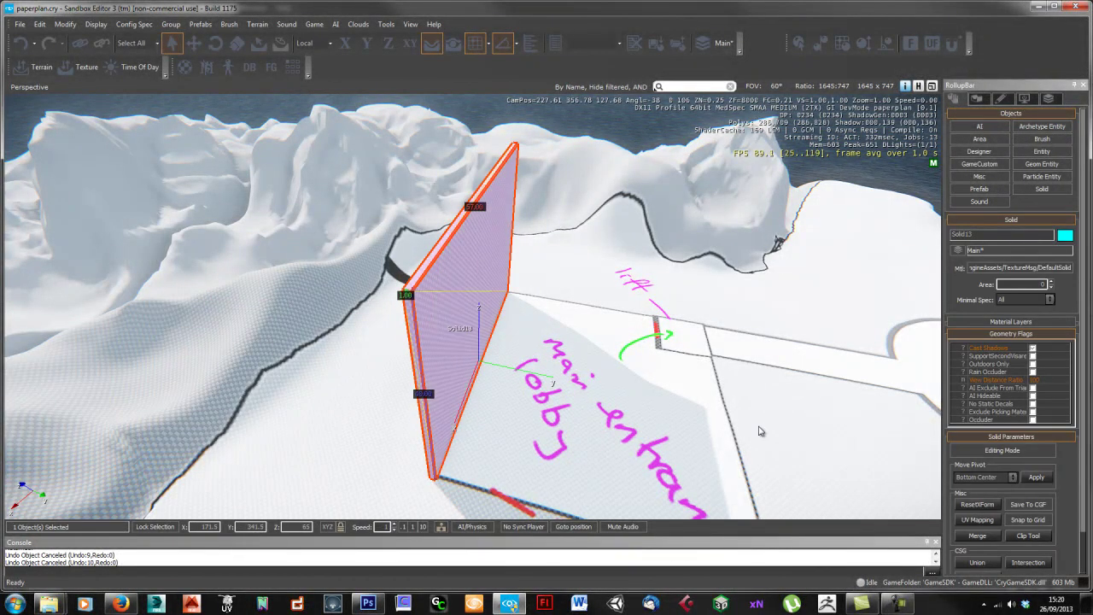
{"action": "left_click", "coordinate": [1015, 453]}
{"action": "left_click", "coordinate": [972, 409]}
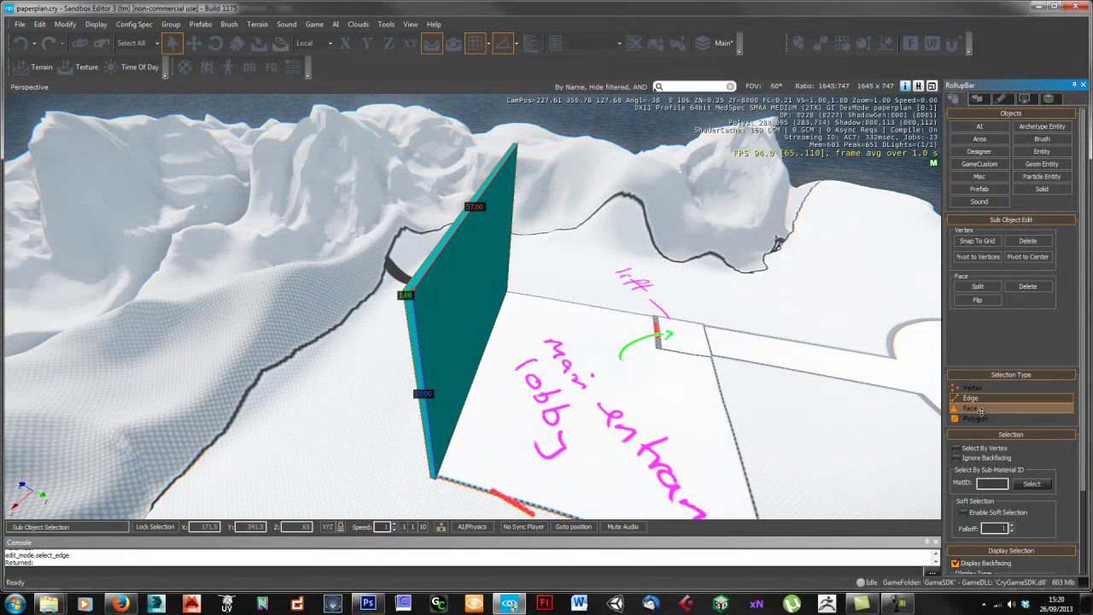
{"action": "left_click", "coordinate": [423, 265]}
{"action": "right_click_drag", "start_coordinate": [515, 207], "coordinate": [479, 207]}
{"action": "key", "text": "2"}
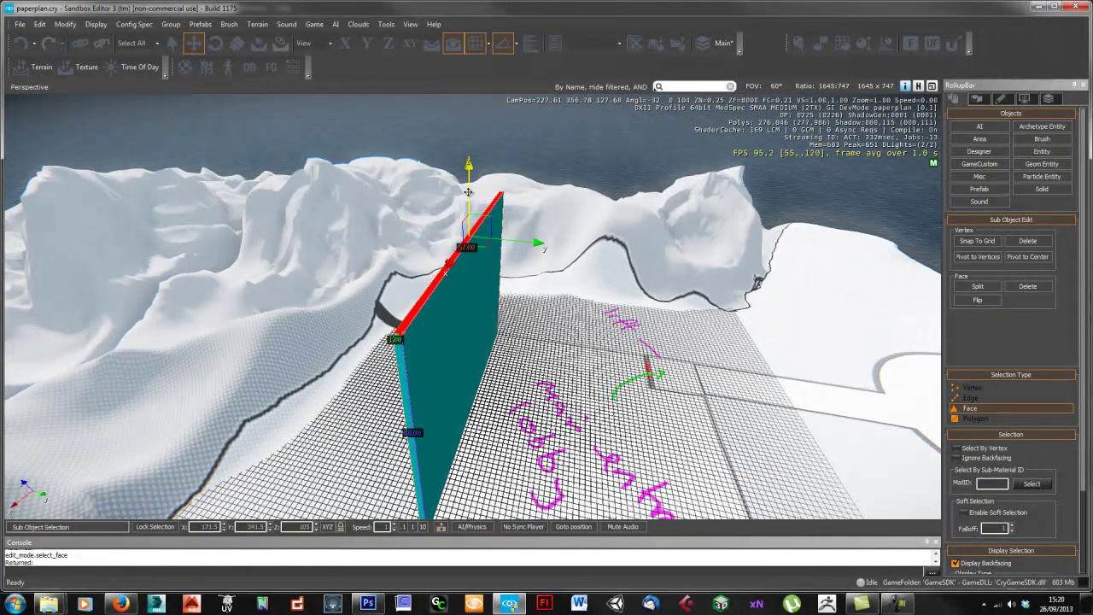
{"action": "left_click_drag", "start_coordinate": [468, 191], "coordinate": [472, 347]}
Step: Inspect the lowered lobby wall from outside, with the editor helpers hidden and shown, to judge its height against the plan
{"action": "key", "text": "a"}
{"action": "mouse_move", "coordinate": [517, 330]}
{"action": "right_mouse_down"}
{"action": "mouse_move", "coordinate": [537, 325]}
{"action": "mouse_move", "coordinate": [520, 323]}
{"action": "right_mouse_up"}
{"action": "key", "text": "d"}
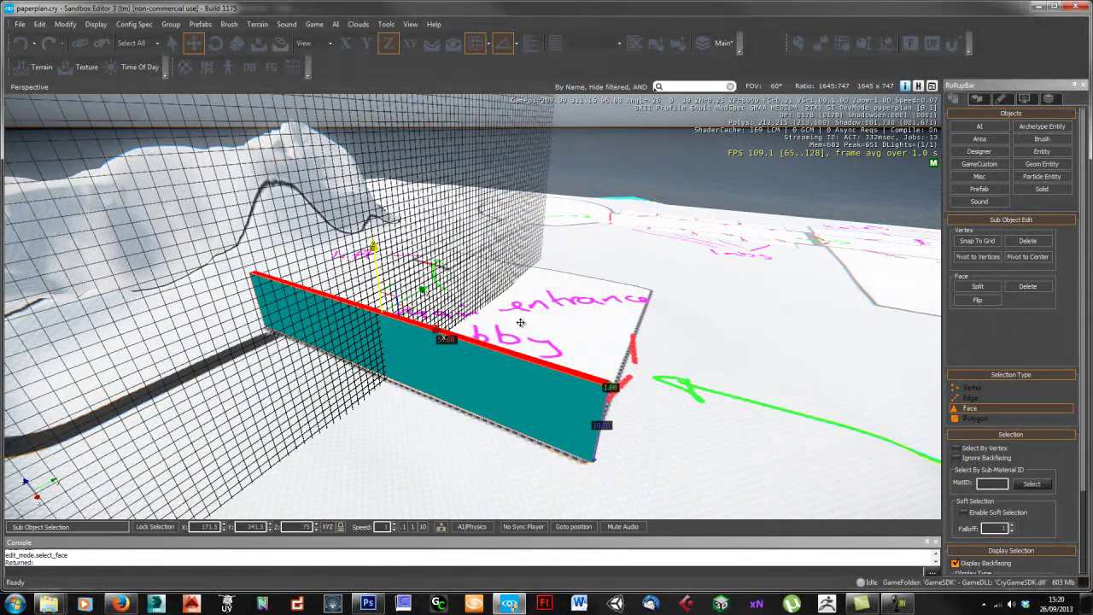
{"action": "key", "text": "shift+space"}
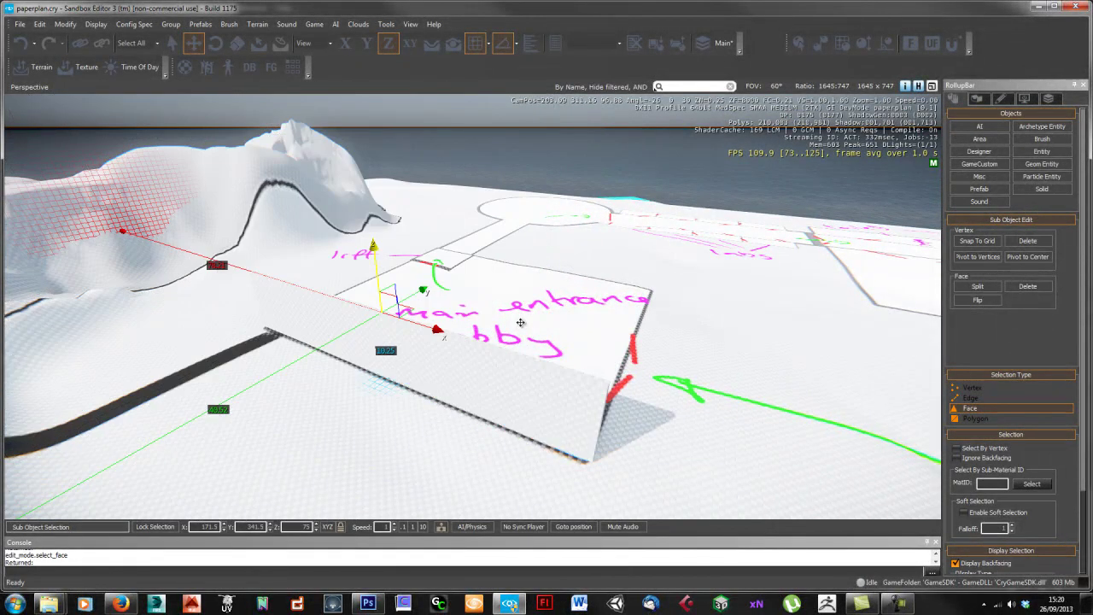
{"action": "key", "text": "shift+space"}
{"action": "key", "text": "shift+space"}
{"action": "key", "text": "shift+space"}
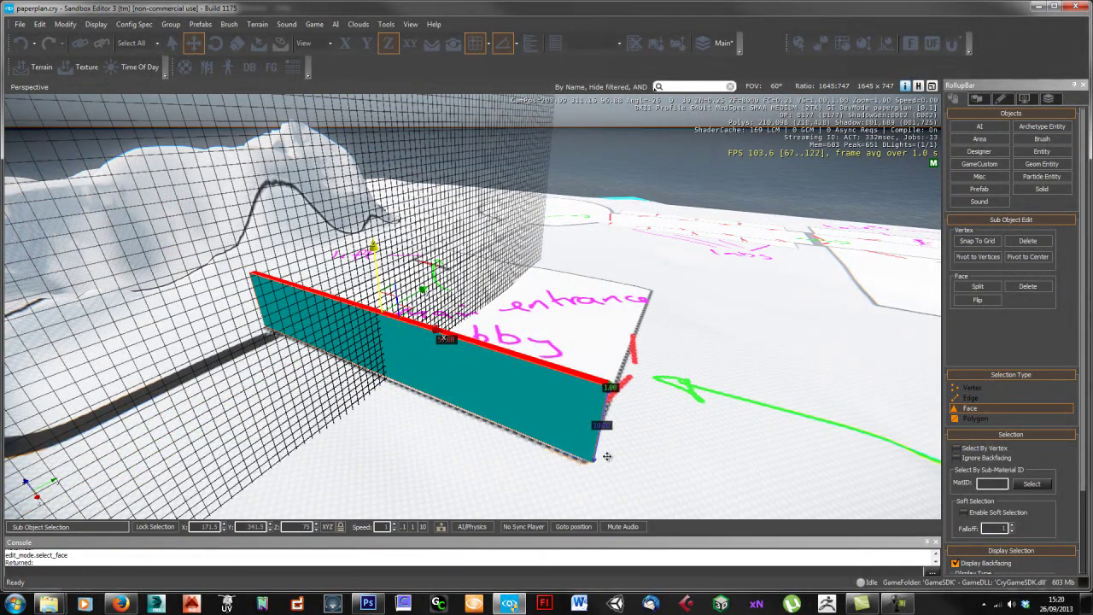
{"action": "key", "text": "w"}
{"action": "key", "text": "a"}
{"action": "right_click_drag", "start_coordinate": [532, 396], "coordinate": [659, 281]}
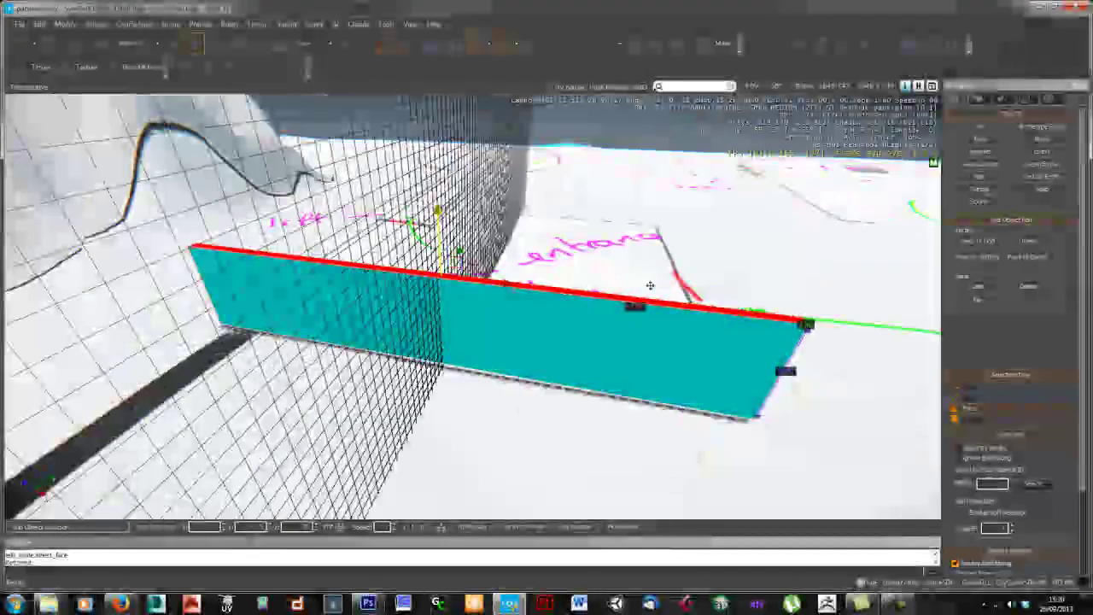
Step: Enter game mode by the end of the lobby wall, walk around it to judge its height at player scale, and leave game mode
{"action": "middle_click_drag", "start_coordinate": [827, 330], "coordinate": [761, 354], "text": "alt"}
{"action": "right_click_drag", "start_coordinate": [762, 356], "coordinate": [771, 364]}
{"action": "key", "text": "a"}
{"action": "key", "text": "d"}
{"action": "key", "text": "s"}
{"action": "right_click_drag", "start_coordinate": [523, 405], "coordinate": [511, 403]}
{"action": "key", "text": "a"}
{"action": "key", "text": "w"}
{"action": "key", "text": "a"}
{"action": "key", "text": "ctrl+g"}
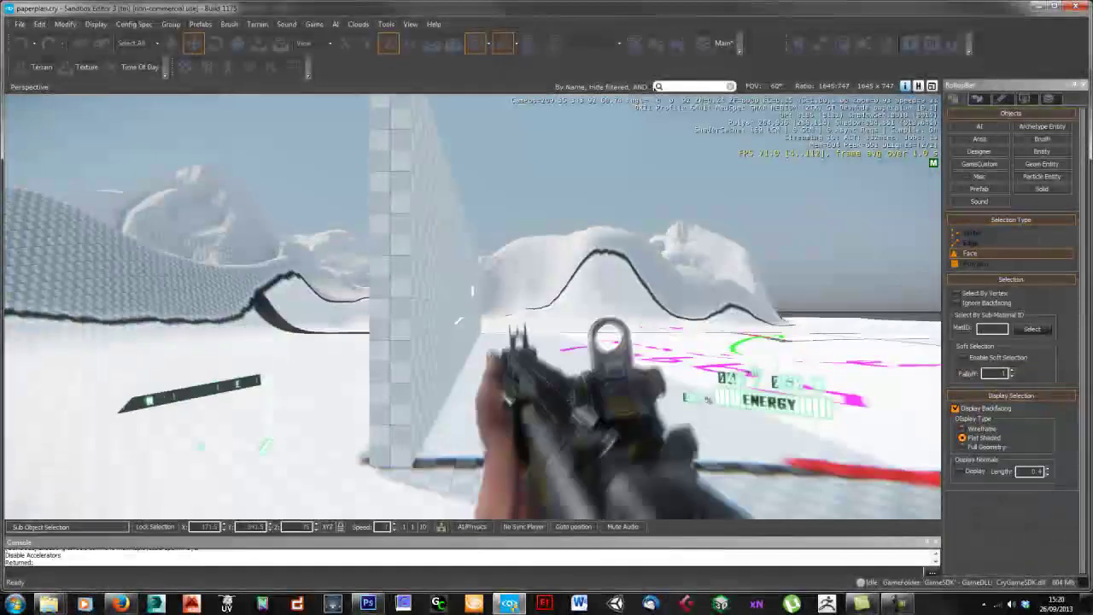
{"action": "key", "text": "w"}
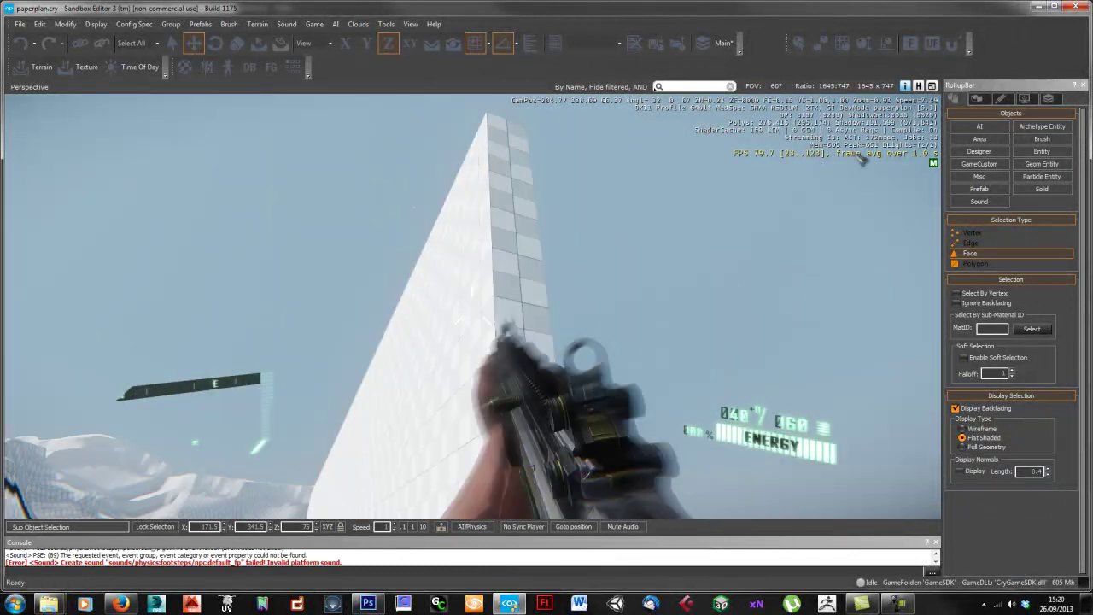
{"action": "key", "text": "d"}
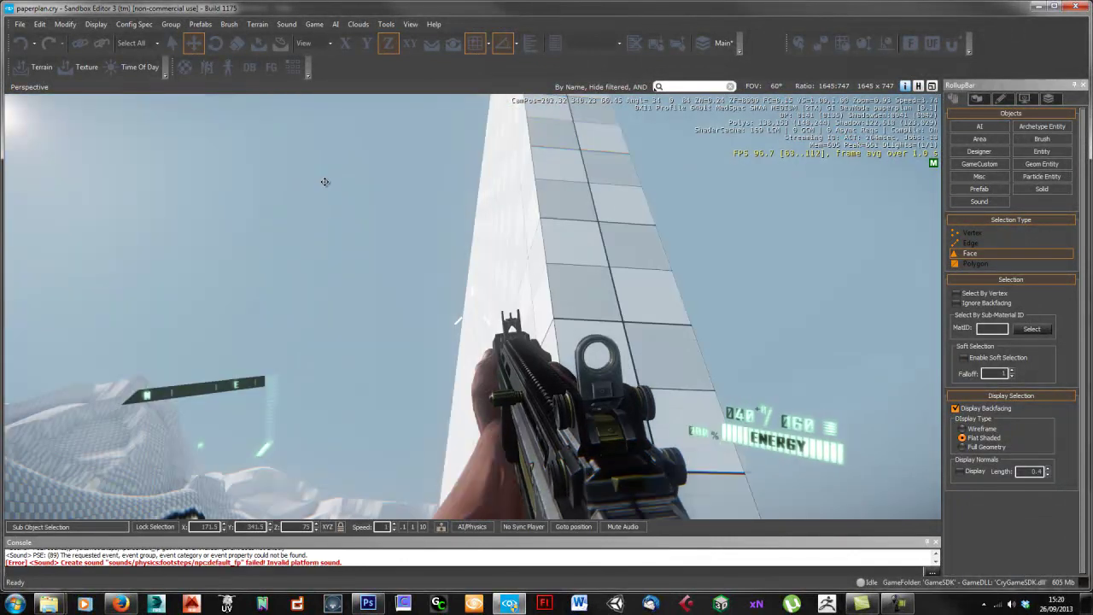
{"action": "key", "text": "s"}
{"action": "key", "text": "d"}
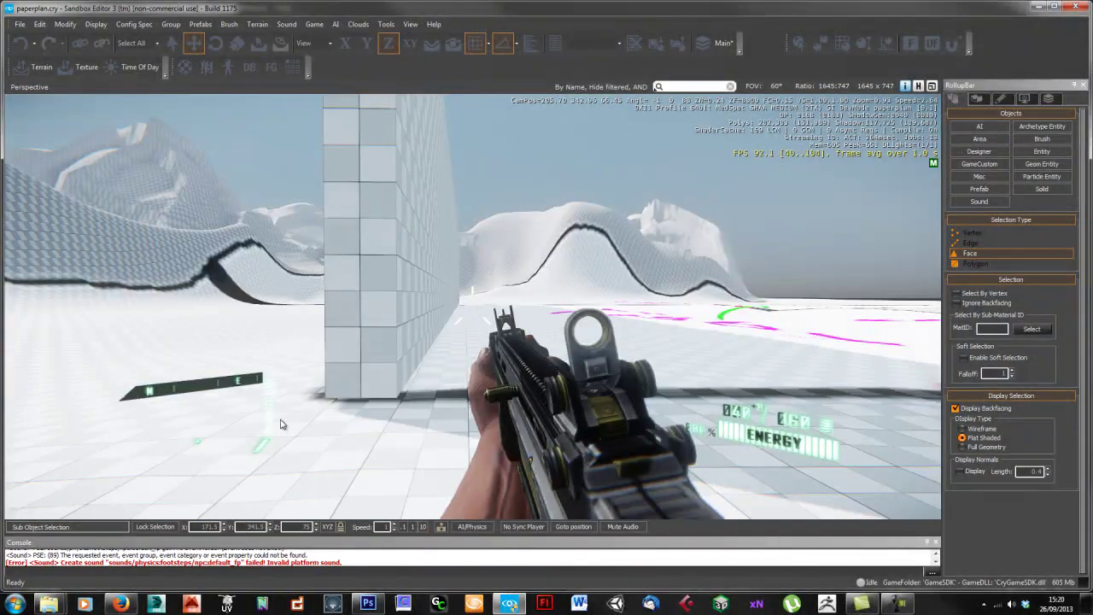
{"action": "key", "text": "Escape"}
Step: Duplicate the lobby wall and move the copy to the opposite side of the lobby outline at Y 393.5
{"action": "scroll", "coordinate": [520, 365], "scroll_direction": "down", "scroll_amount": 10}
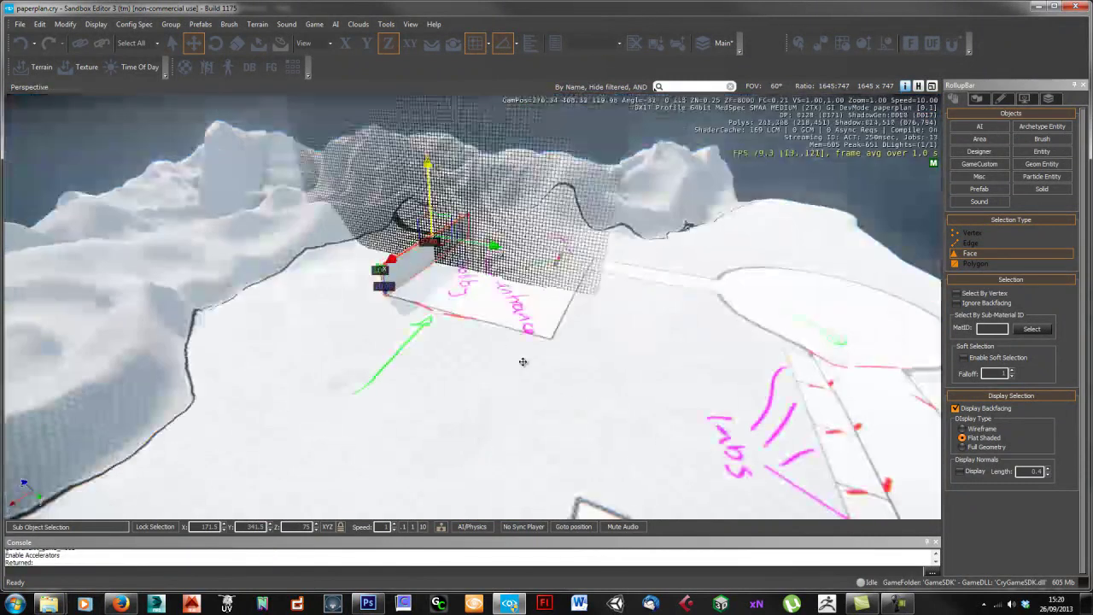
{"action": "right_click_drag", "start_coordinate": [522, 362], "coordinate": [522, 366]}
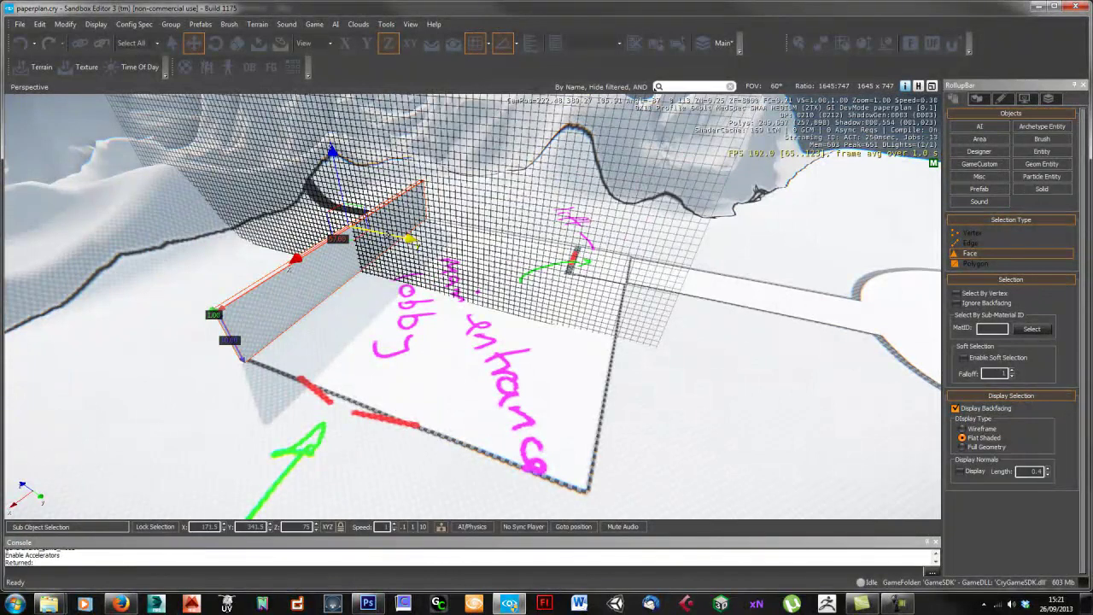
{"action": "left_click_drag", "start_coordinate": [389, 237], "coordinate": [592, 353]}
{"action": "left_click", "coordinate": [397, 261]}
{"action": "right_click_drag", "start_coordinate": [592, 354], "coordinate": [674, 317]}
{"action": "key", "text": "s"}
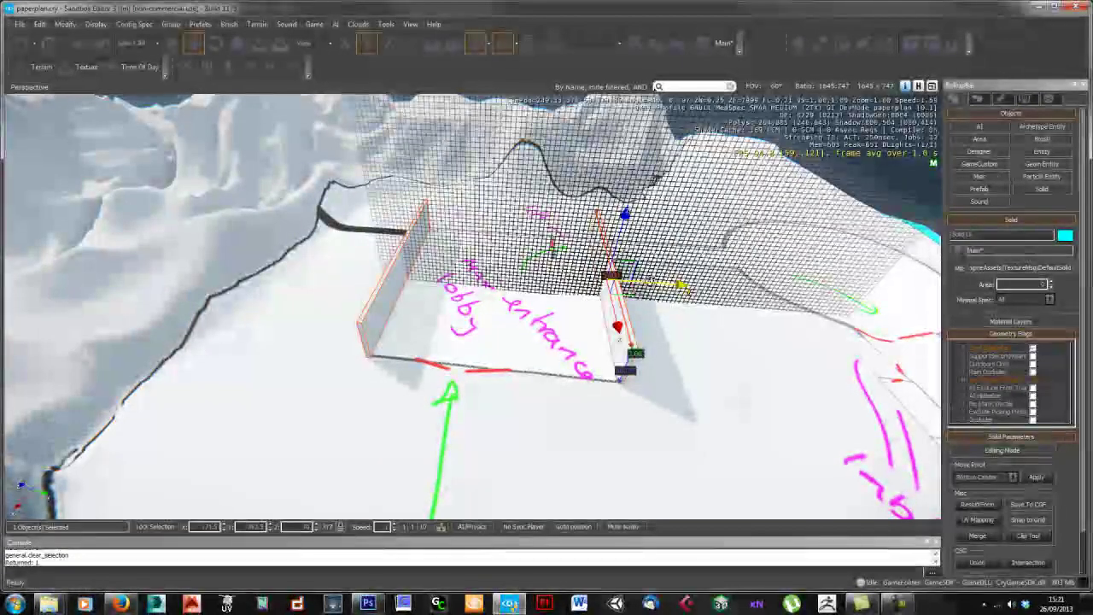
Step: Duplicate the second side wall into the middle of the lobby at Y 366.5 and rotate the copy -90° about Z
{"action": "key", "text": "ctrl+c"}
{"action": "left_click", "coordinate": [542, 339]}
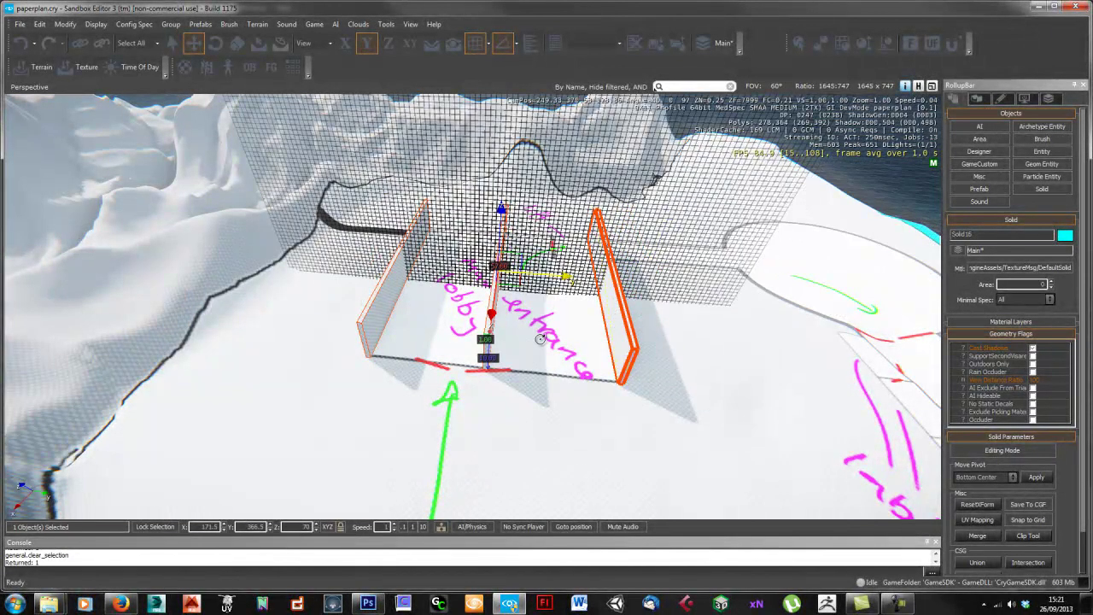
{"action": "key", "text": "2"}
{"action": "left_click_drag", "start_coordinate": [500, 215], "coordinate": [507, 265]}
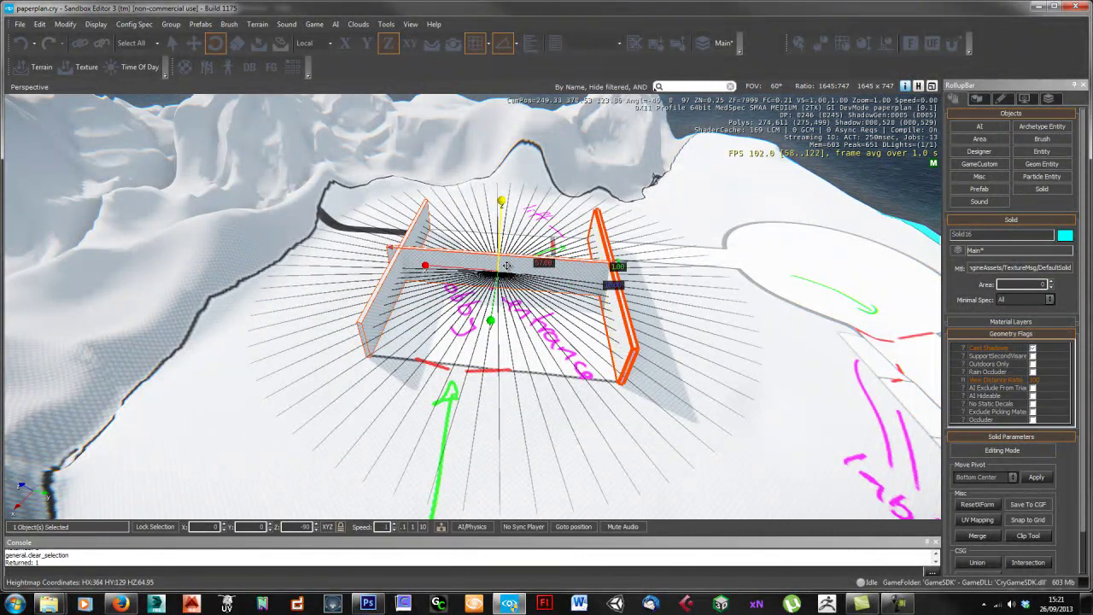
Step: Move the rotated wall onto the lobby's lift-side edge at X 143.5 so that it joins the two side walls
{"action": "right_click_drag", "start_coordinate": [507, 265], "coordinate": [726, 303]}
{"action": "key", "text": "a"}
{"action": "key", "text": "1"}
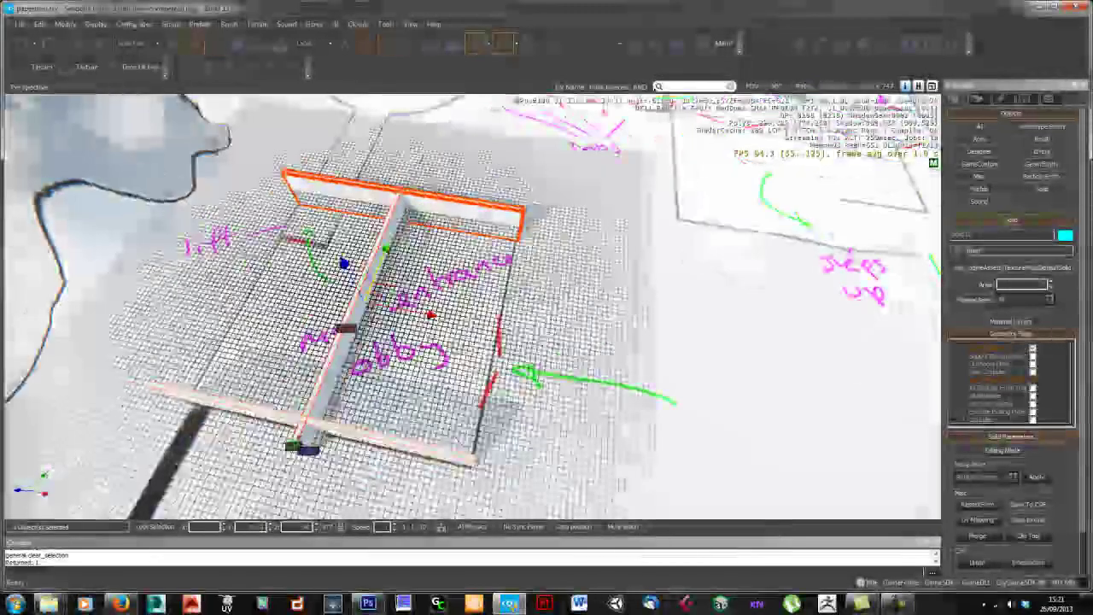
{"action": "left_click_drag", "start_coordinate": [429, 315], "coordinate": [311, 292]}
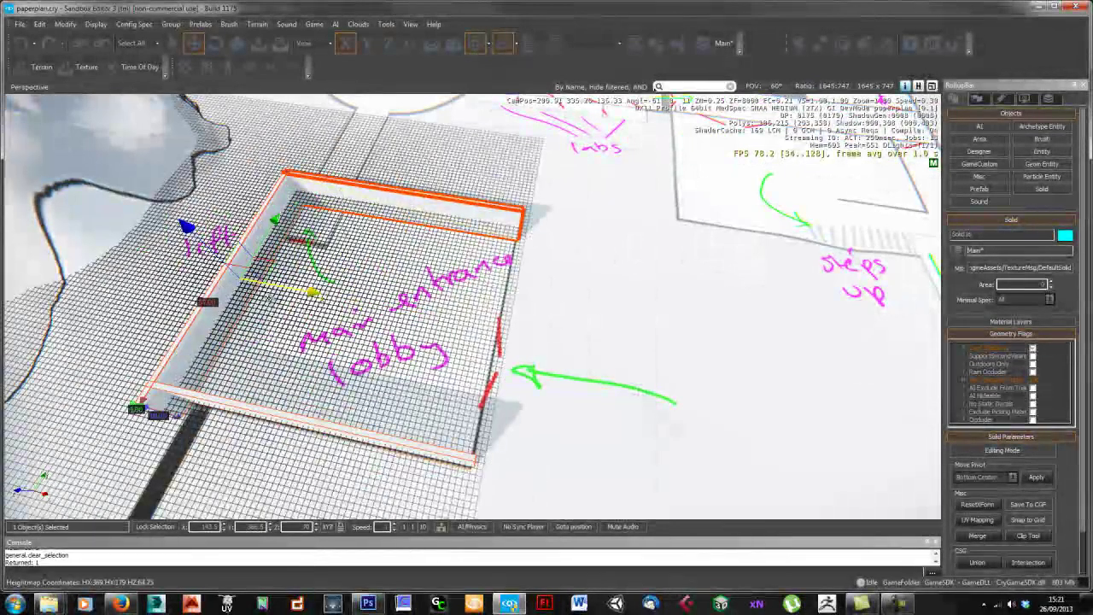
Step: Examine the corners where the lobby walls meet, with helpers hidden, and check their fit against the plan and corridor
{"action": "right_click_drag", "start_coordinate": [478, 266], "coordinate": [480, 270]}
{"action": "key", "text": "w"}
{"action": "key", "text": "d"}
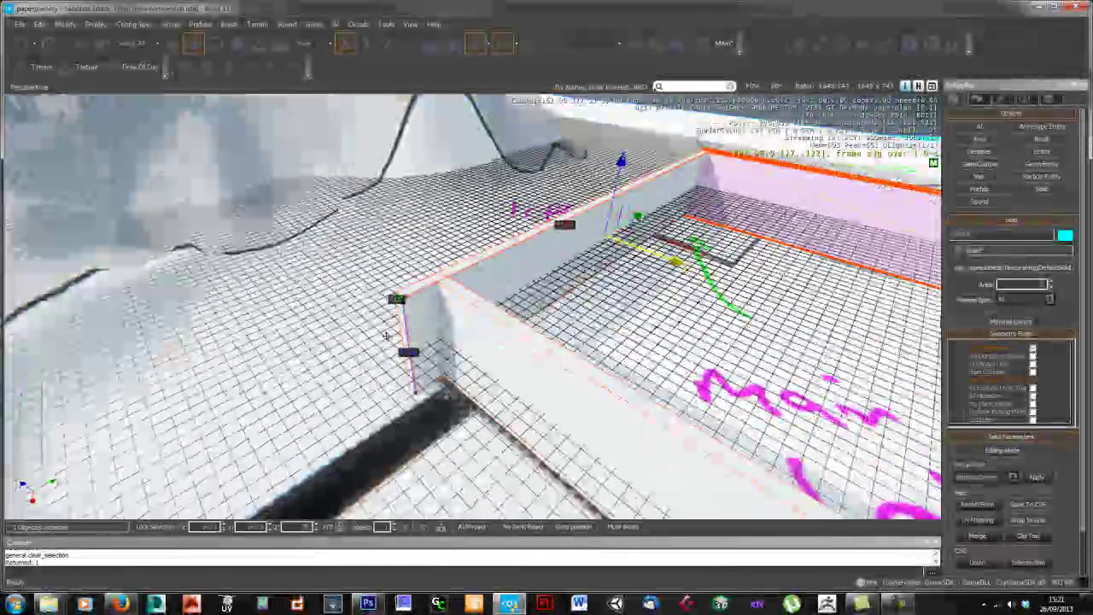
{"action": "key", "text": "shift+space"}
{"action": "right_click_drag", "start_coordinate": [441, 315], "coordinate": [457, 306]}
{"action": "key", "text": "a"}
{"action": "key", "text": "d"}
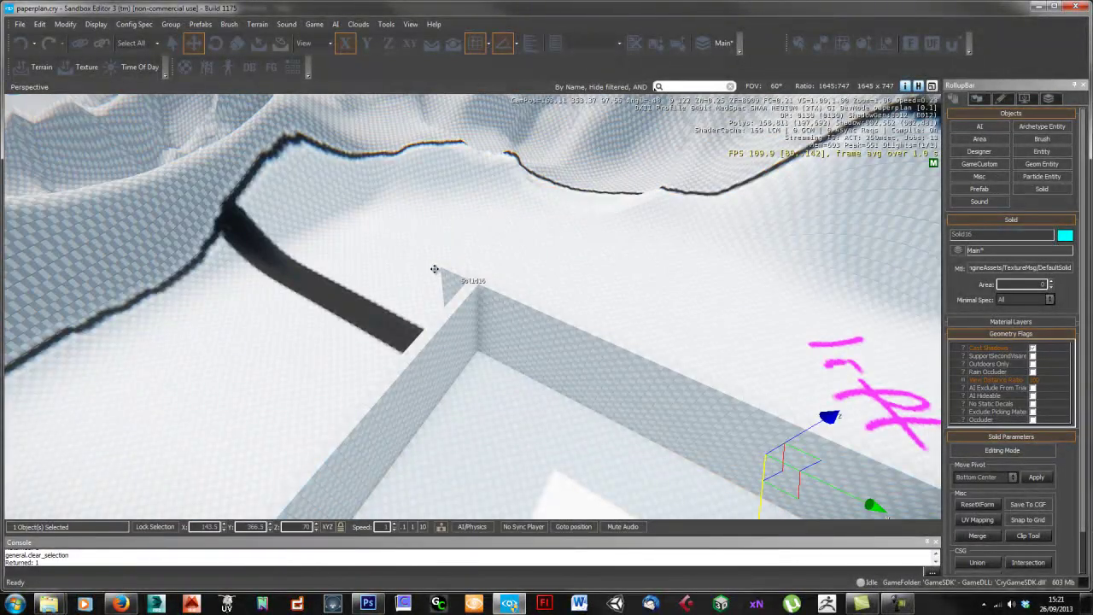
{"action": "key", "text": "a"}
{"action": "key", "text": "s"}
{"action": "right_click_drag", "start_coordinate": [559, 255], "coordinate": [530, 346]}
{"action": "key", "text": "w"}
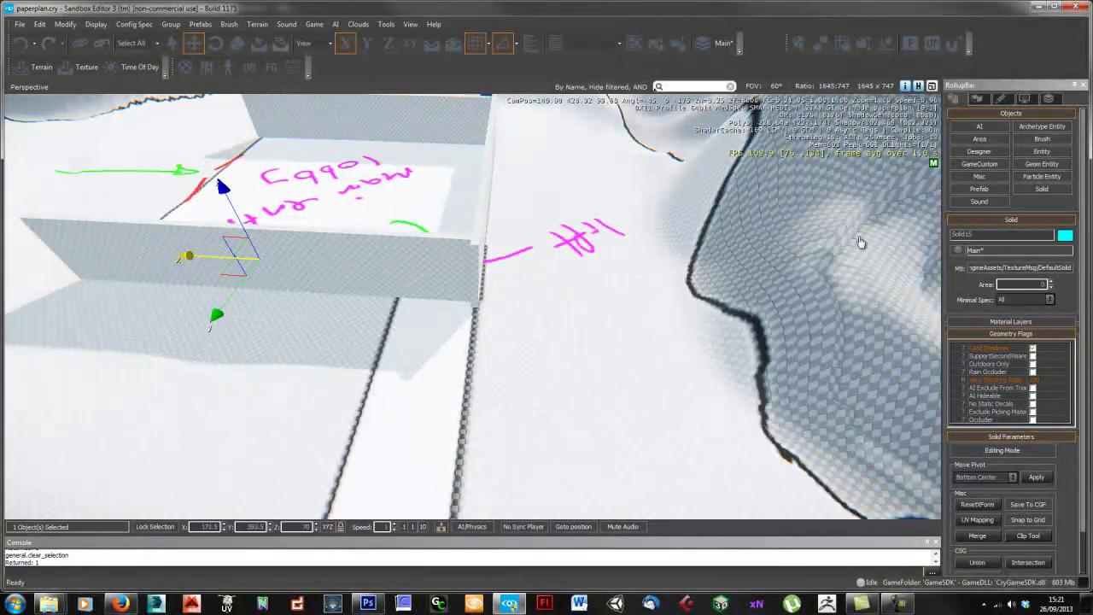
Step: Shorten the side wall nearest the corridor by pulling its lift-end face back to the corridor's near edge
{"action": "left_click", "coordinate": [1010, 450]}
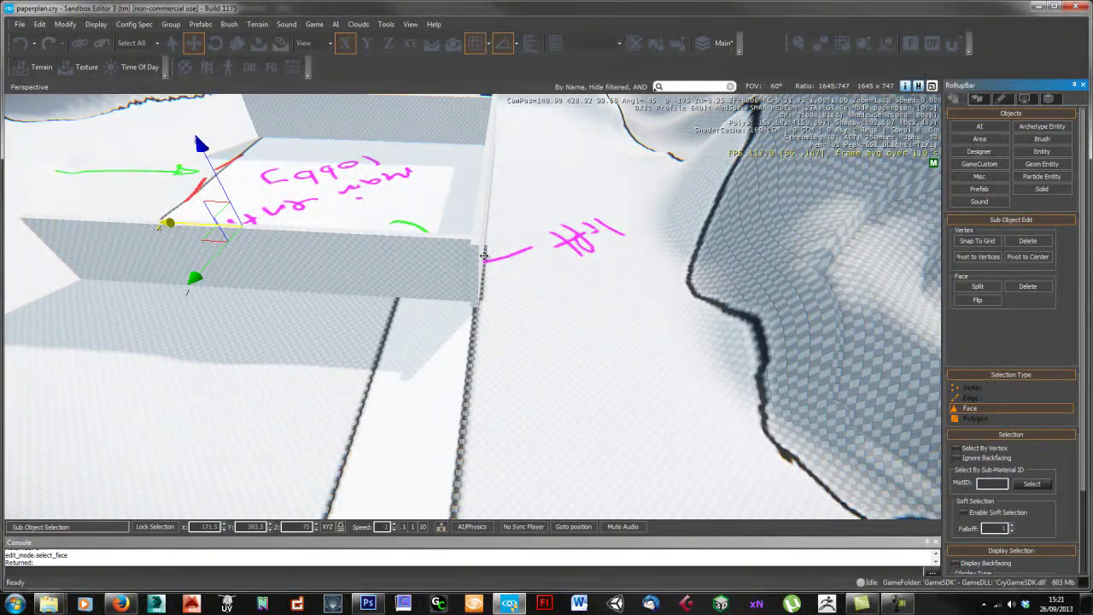
{"action": "right_click_drag", "start_coordinate": [514, 258], "coordinate": [547, 259]}
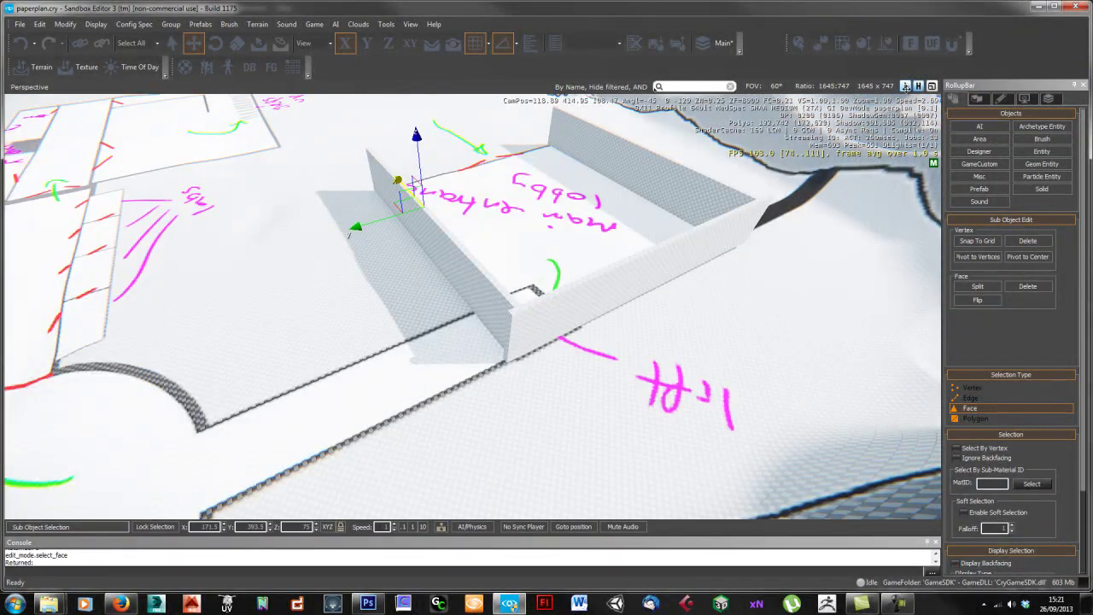
{"action": "left_click", "coordinate": [516, 326]}
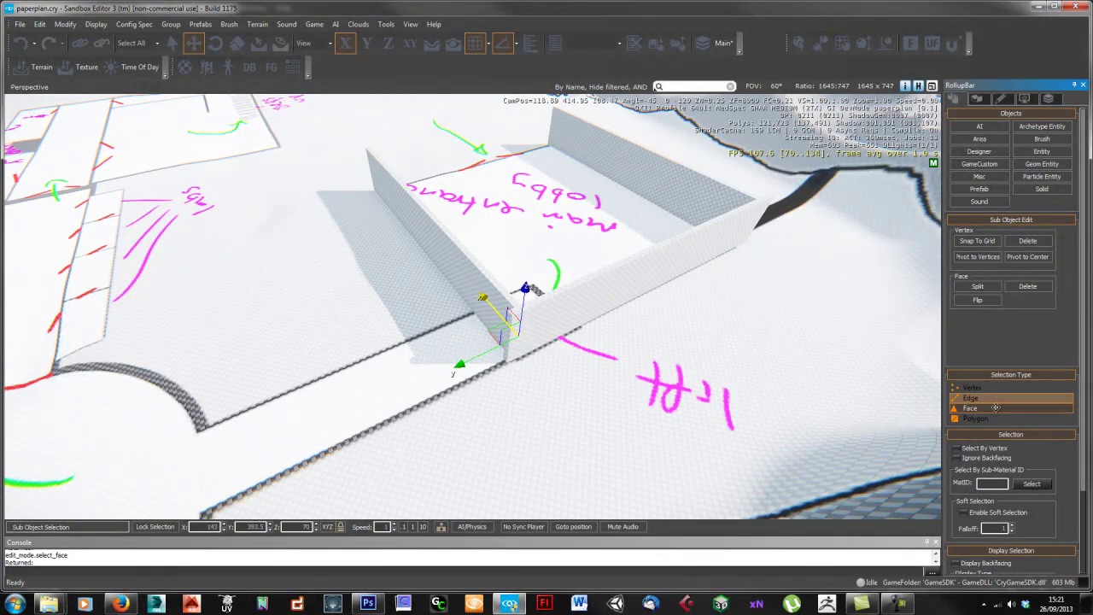
{"action": "right_click_drag", "start_coordinate": [575, 340], "coordinate": [478, 359]}
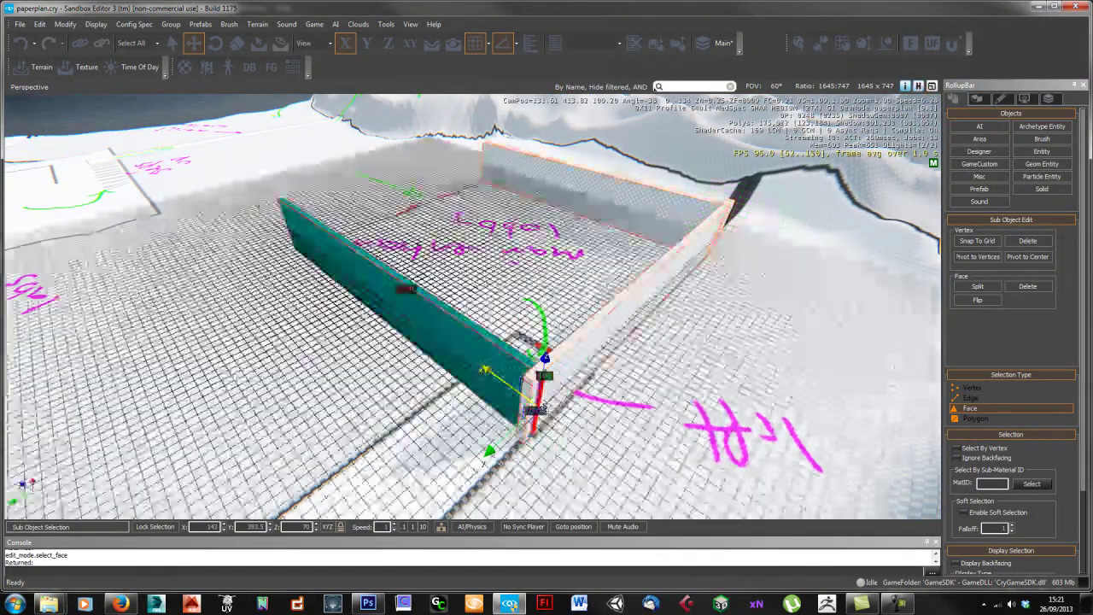
{"action": "left_click", "coordinate": [461, 362]}
{"action": "left_click", "coordinate": [512, 376]}
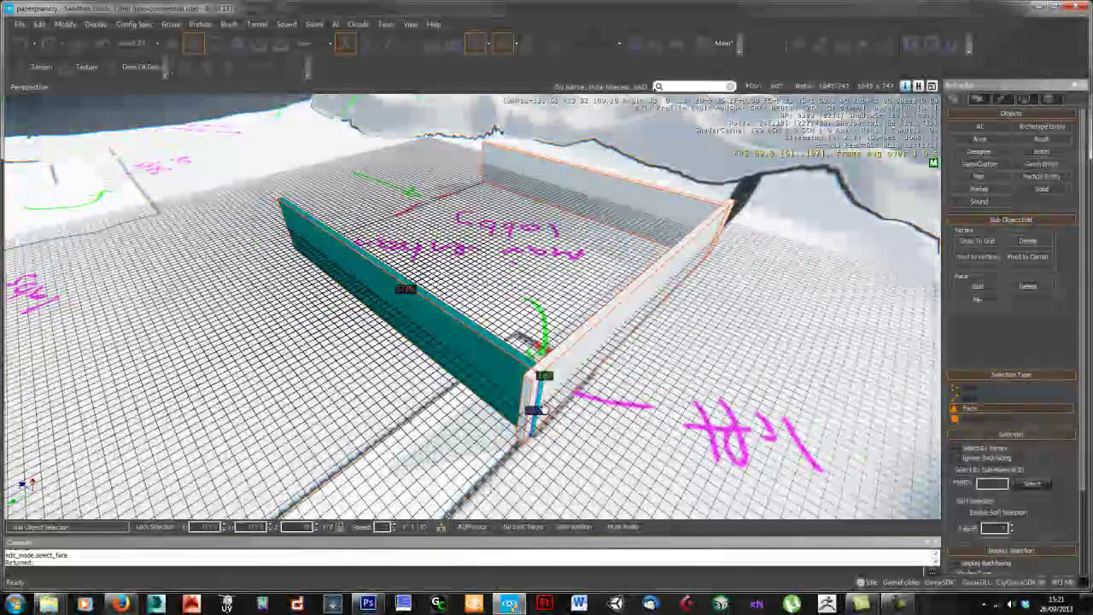
{"action": "left_click_drag", "start_coordinate": [515, 385], "coordinate": [435, 346]}
{"action": "right_click_drag", "start_coordinate": [431, 345], "coordinate": [342, 369]}
Step: Extend the lift-side wall along the corridor's outer edge towards the circular room by moving its end face to Y 434
{"action": "left_click", "coordinate": [1042, 188]}
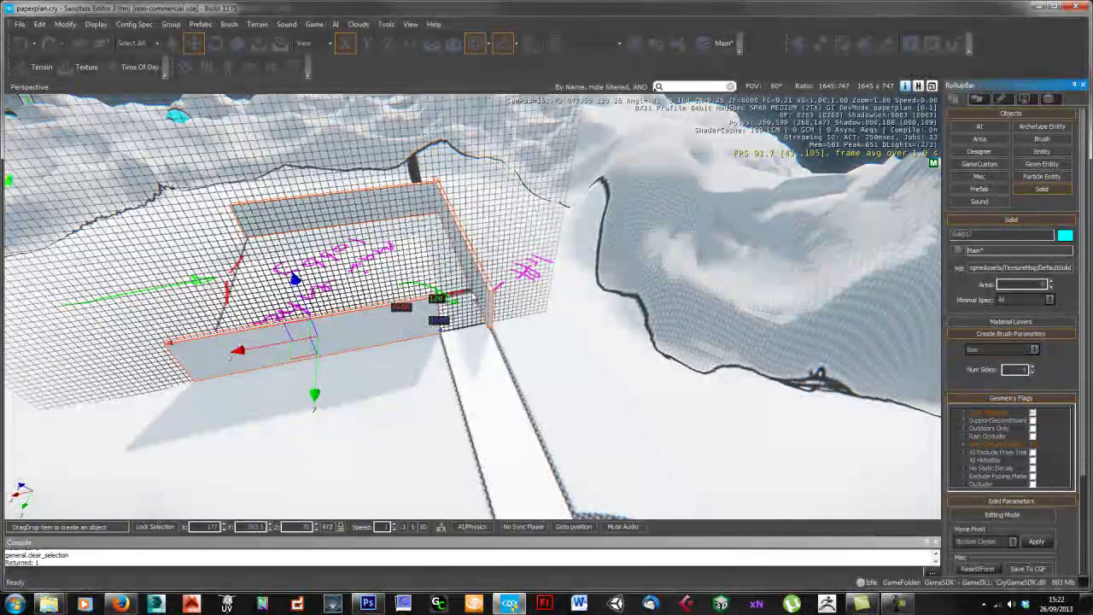
{"action": "key", "text": "Escape"}
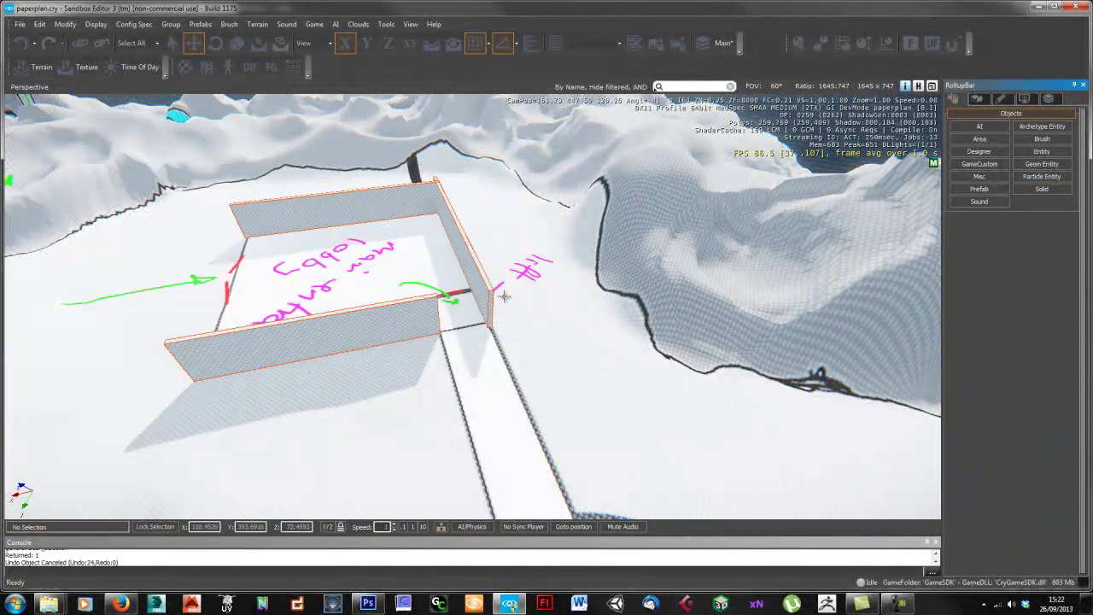
{"action": "left_click", "coordinate": [1042, 188]}
{"action": "left_click", "coordinate": [488, 297]}
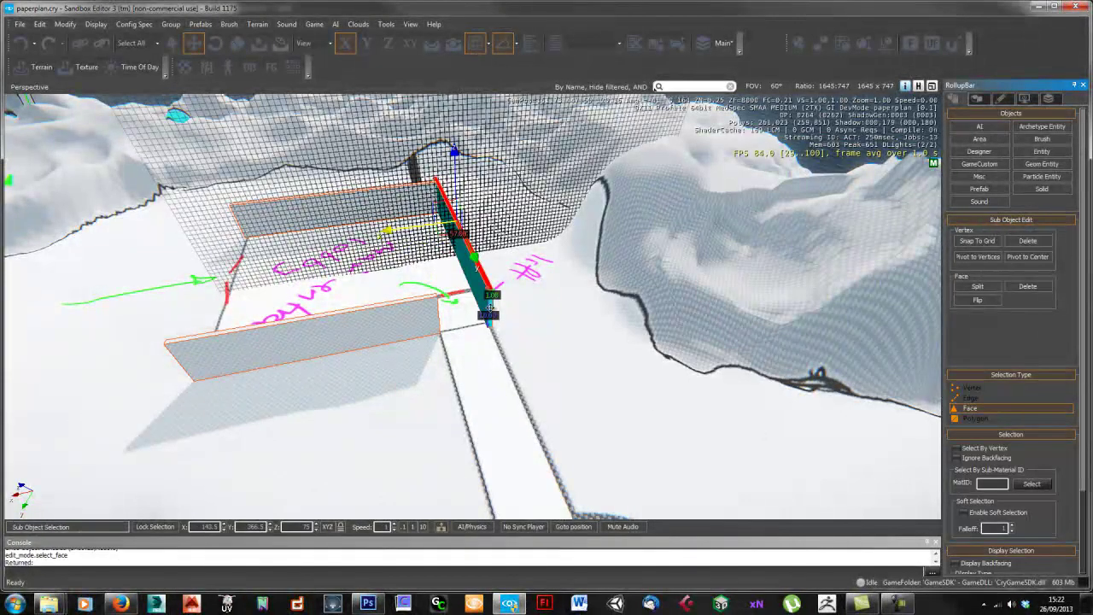
{"action": "right_click_drag", "start_coordinate": [488, 340], "coordinate": [486, 336]}
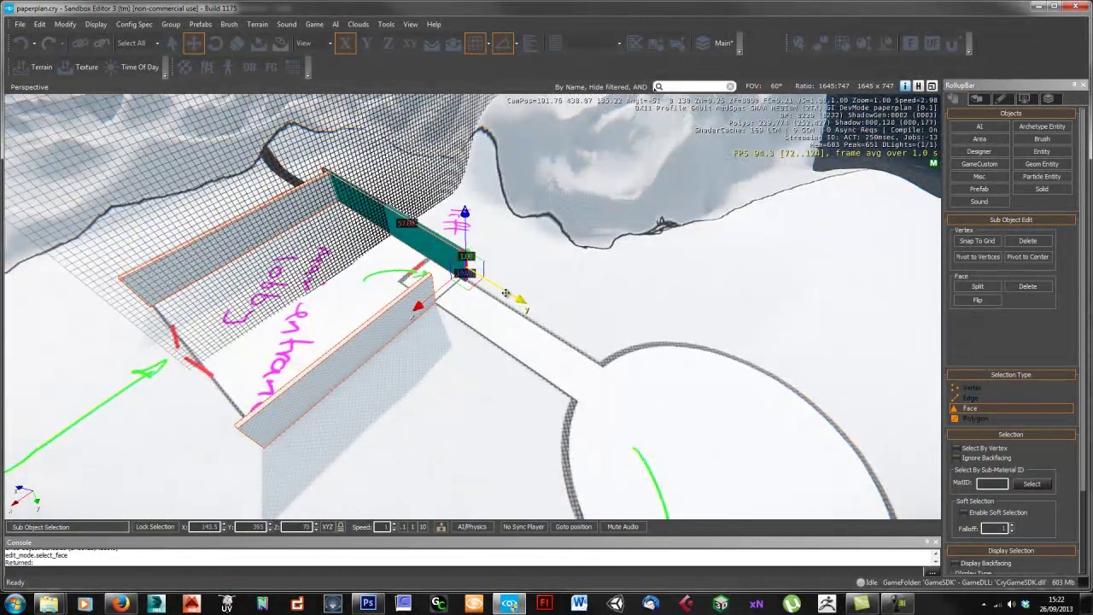
{"action": "left_click_drag", "start_coordinate": [651, 386], "coordinate": [652, 388]}
{"action": "right_click_drag", "start_coordinate": [652, 387], "coordinate": [504, 357]}
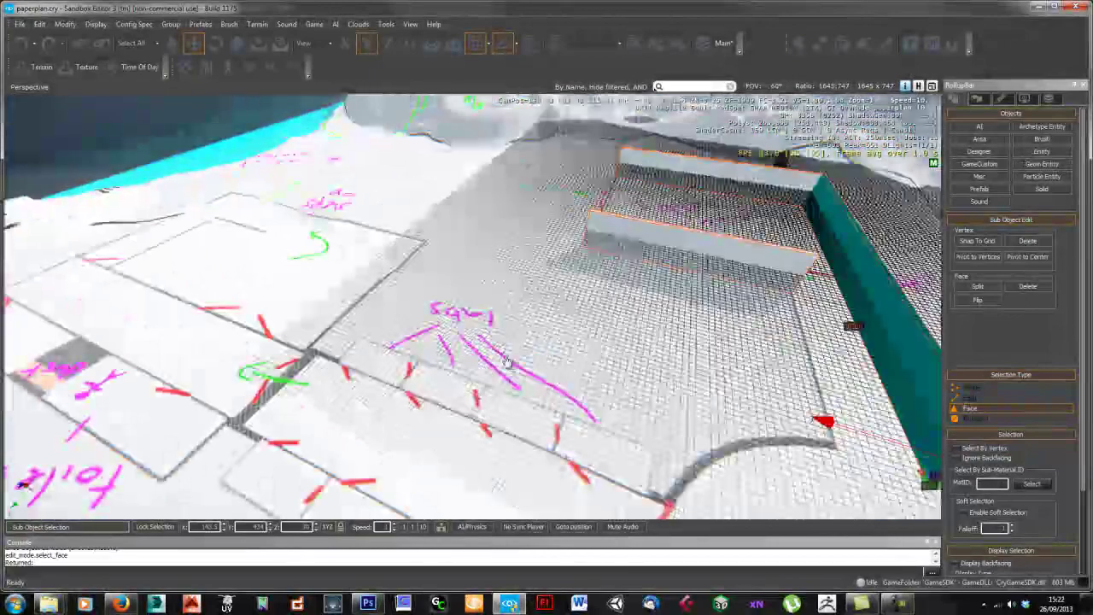
{"action": "right_click_drag", "start_coordinate": [505, 361], "coordinate": [508, 362]}
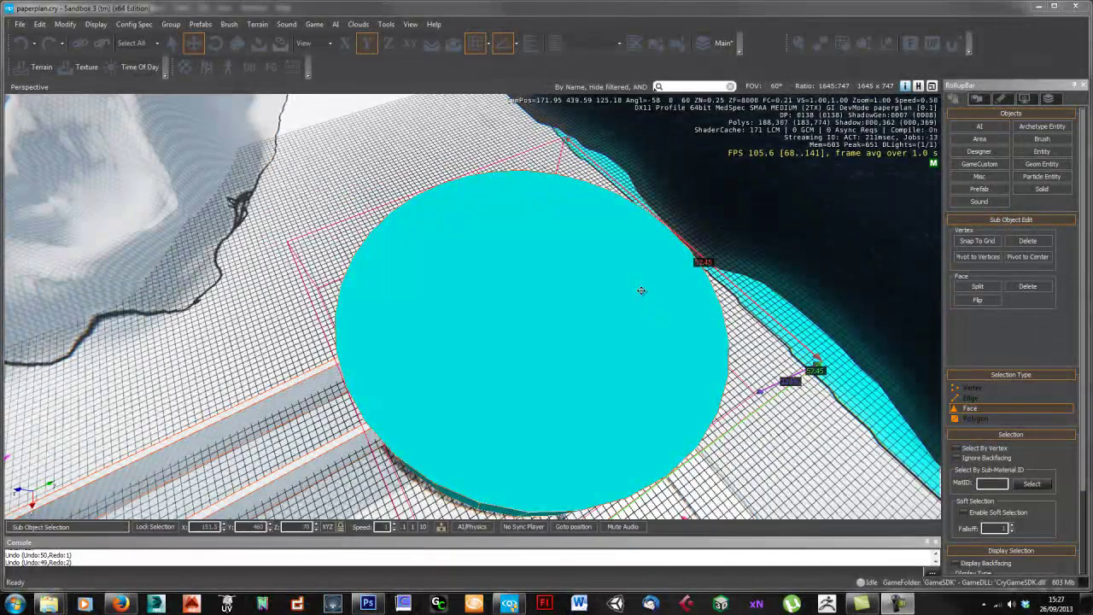
Step: Select the top face of the circular room's cylinder
{"action": "right_click_drag", "start_coordinate": [644, 282], "coordinate": [601, 345]}
{"action": "key", "text": "a"}
{"action": "right_click_drag", "start_coordinate": [523, 296], "coordinate": [525, 297]}
{"action": "left_click", "coordinate": [456, 310]}
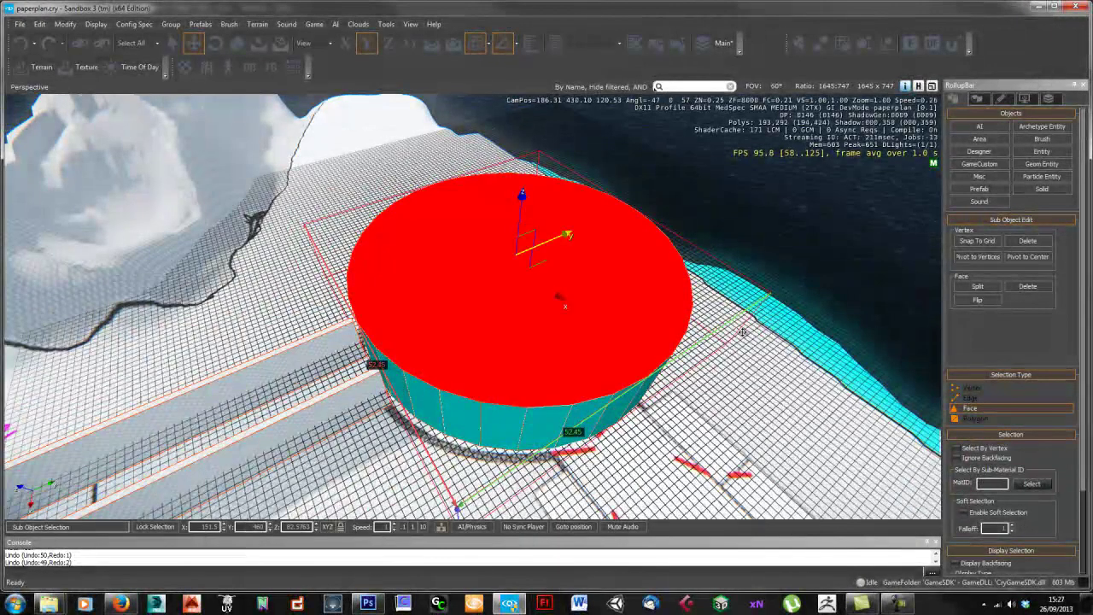
{"action": "right_click_drag", "start_coordinate": [576, 320], "coordinate": [468, 349]}
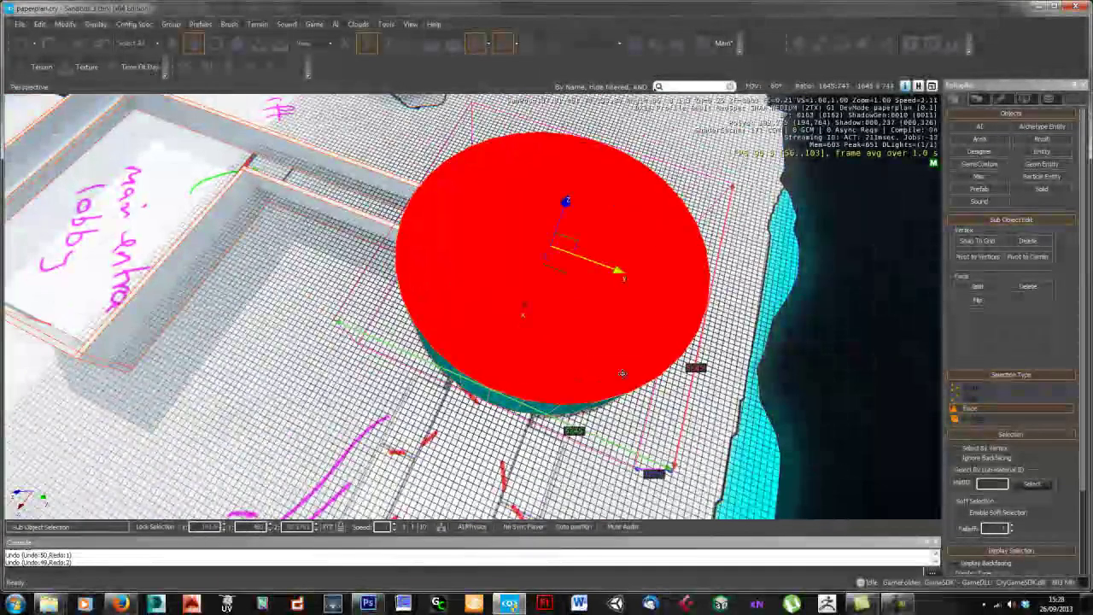
{"action": "middle_click_drag", "start_coordinate": [588, 299], "coordinate": [815, 191], "text": "alt"}
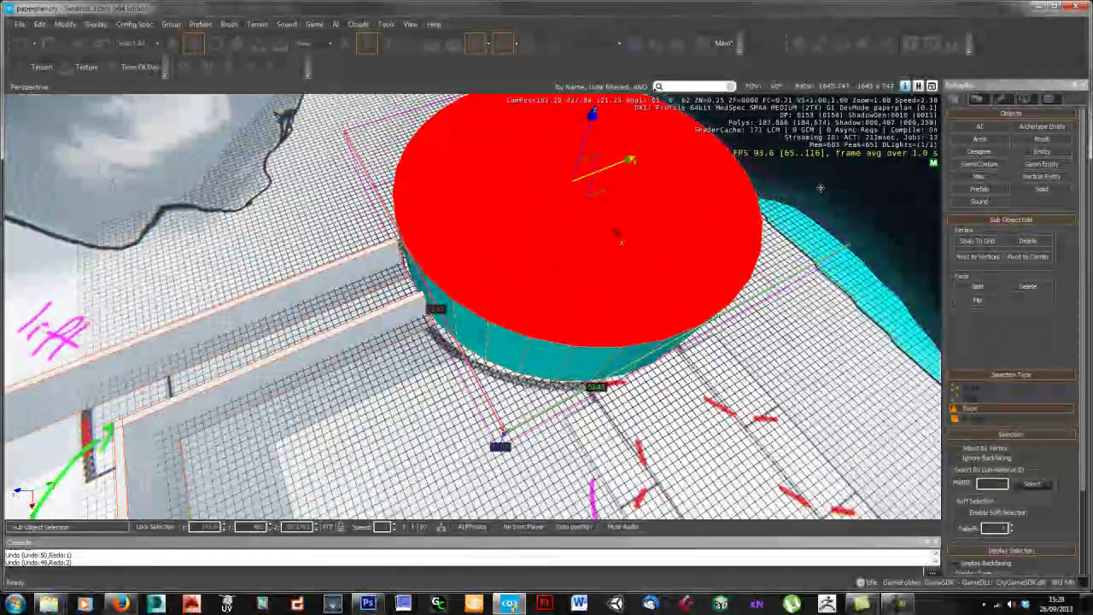
{"action": "left_click", "coordinate": [581, 374]}
{"action": "left_click", "coordinate": [618, 258]}
{"action": "right_click_drag", "start_coordinate": [618, 260], "coordinate": [580, 291]}
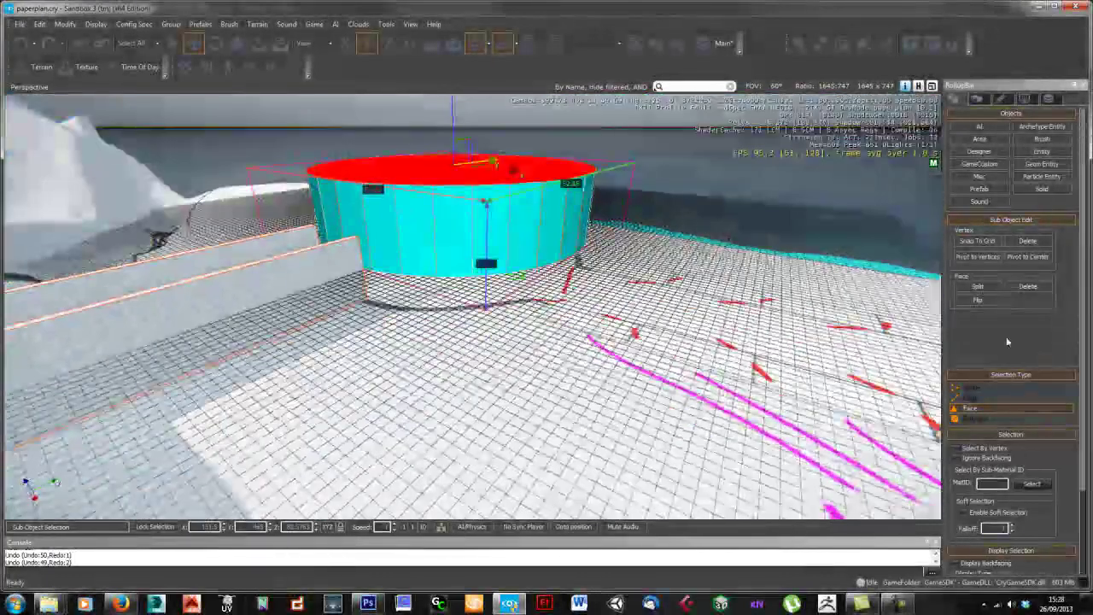
{"action": "left_click", "coordinate": [1045, 192]}
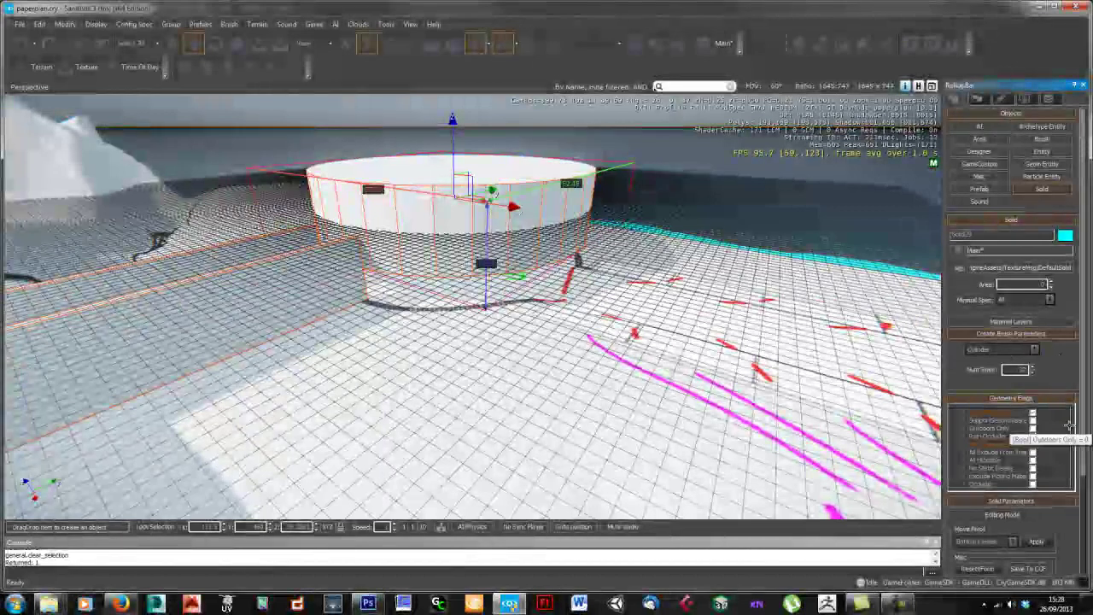
{"action": "left_click_drag", "start_coordinate": [1085, 414], "coordinate": [1058, 330]}
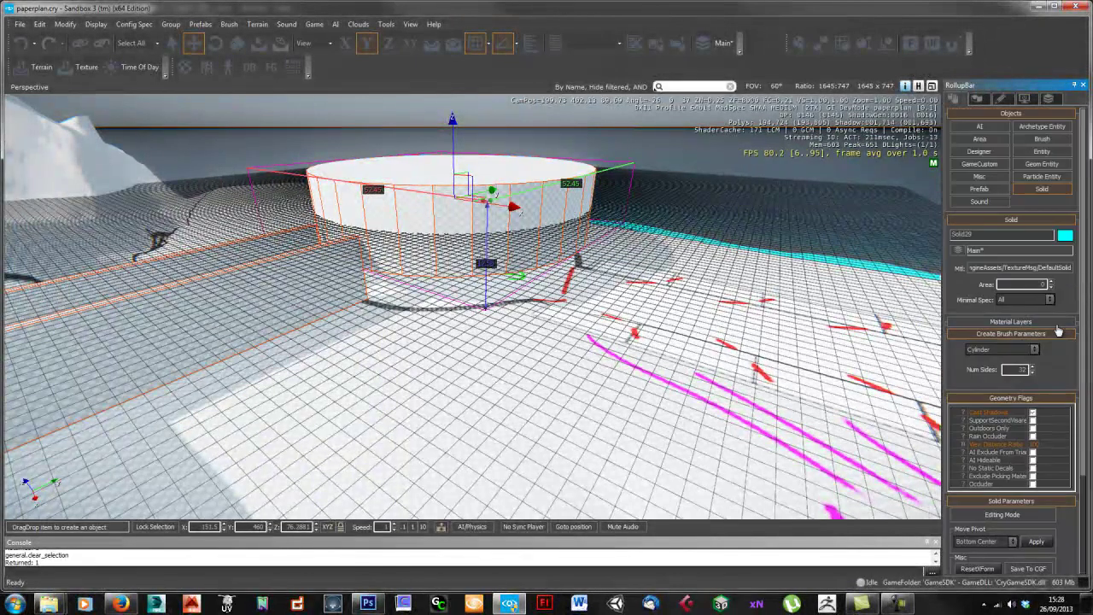
{"action": "left_click", "coordinate": [1040, 192]}
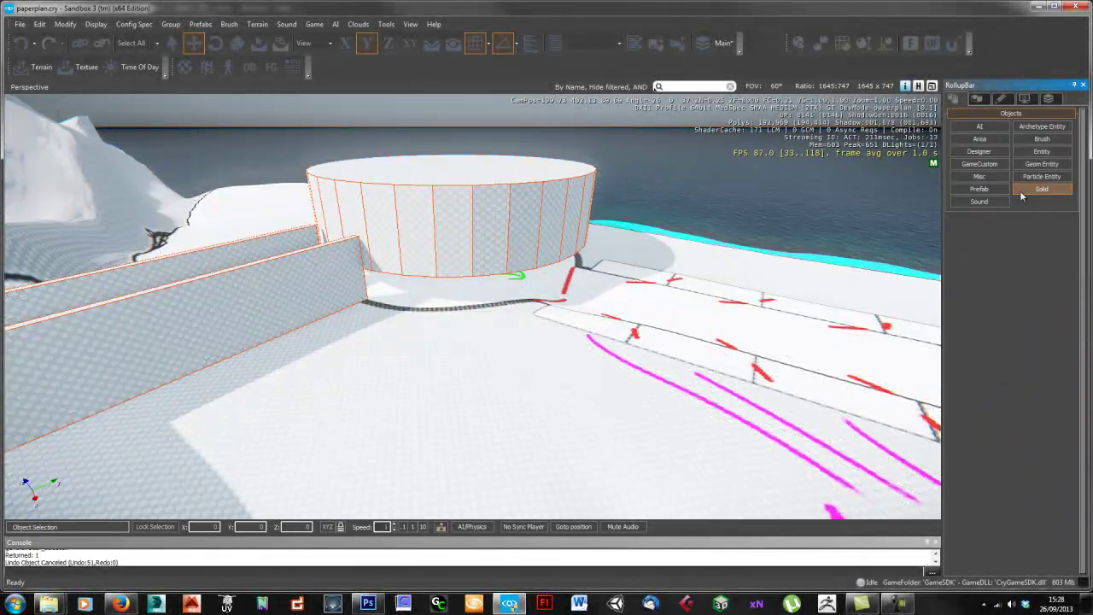
Step: Open the circular room's cylinder for face editing and delete its top face
{"action": "left_click", "coordinate": [495, 233]}
{"action": "right_click_drag", "start_coordinate": [531, 292], "coordinate": [535, 298]}
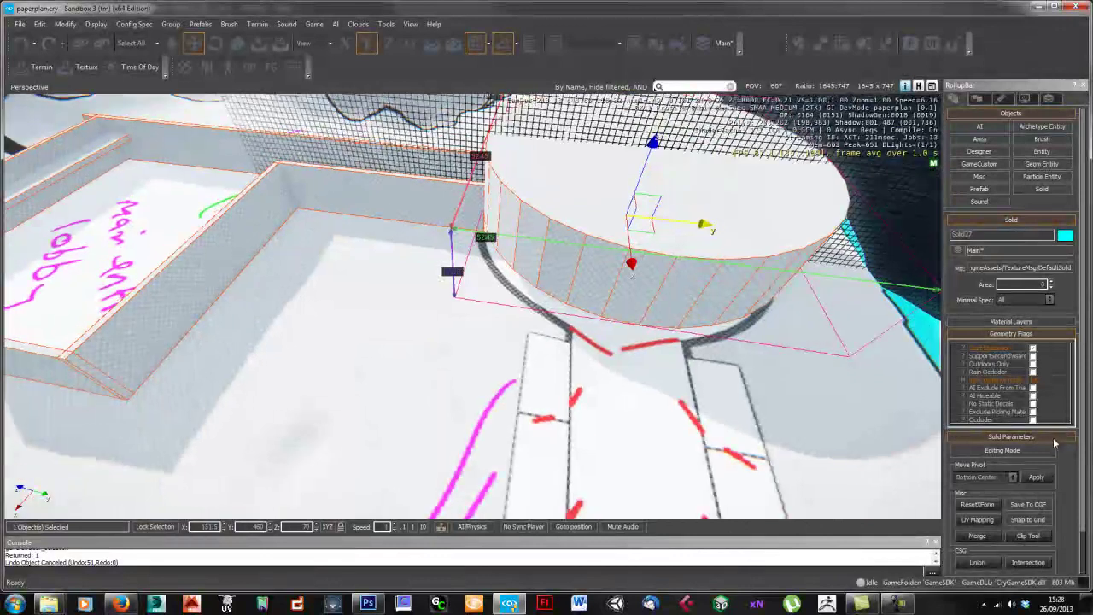
{"action": "left_click", "coordinate": [1024, 451]}
{"action": "left_click", "coordinate": [992, 409]}
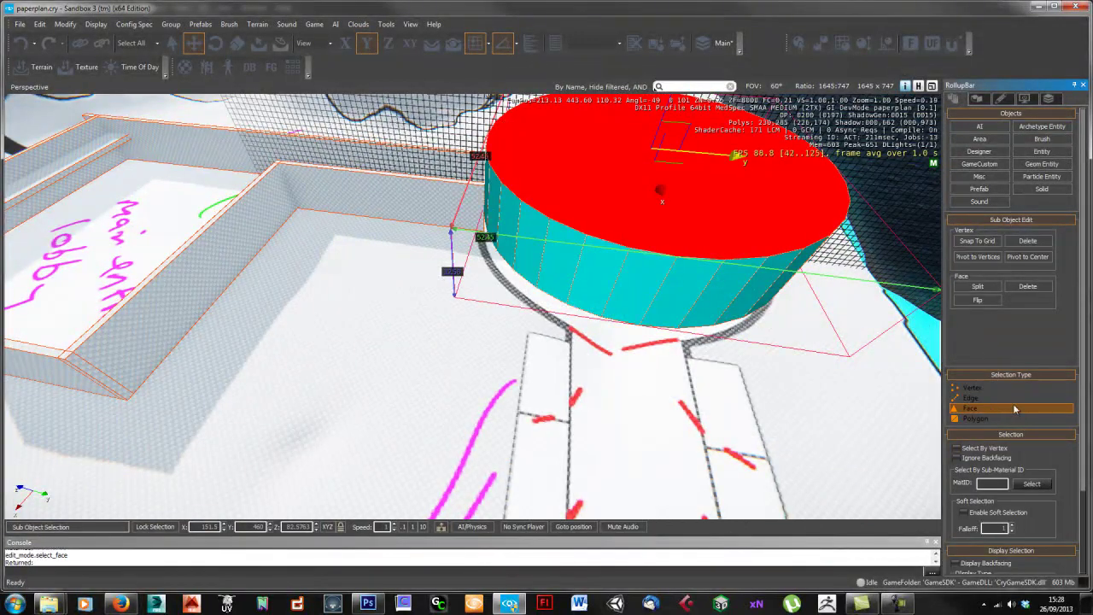
{"action": "left_click", "coordinate": [704, 308]}
{"action": "left_click", "coordinate": [665, 205]}
{"action": "right_click_drag", "start_coordinate": [665, 205], "coordinate": [668, 208]}
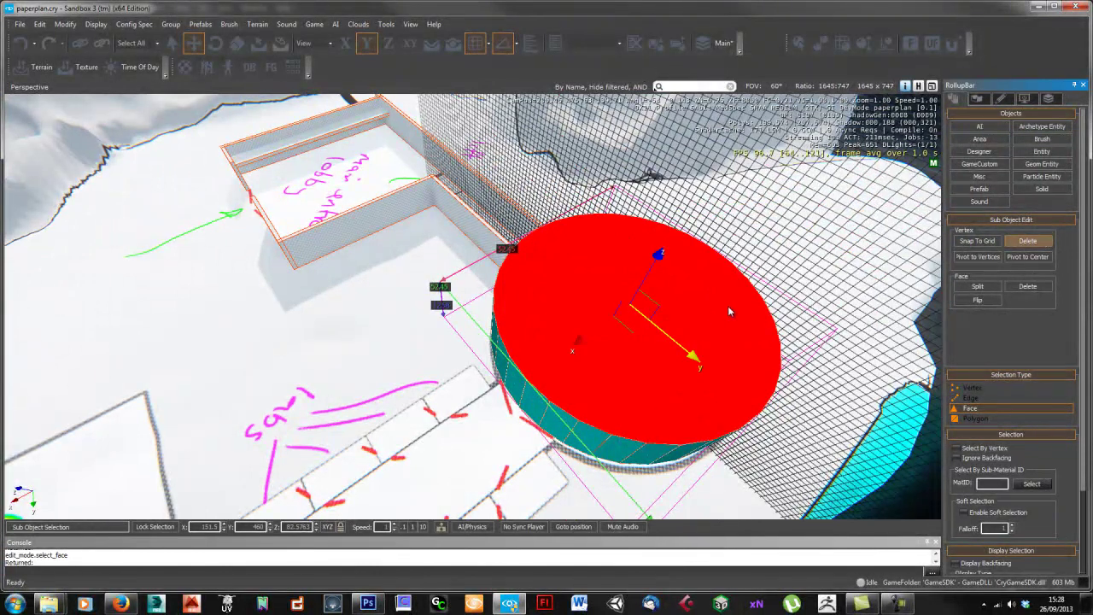
{"action": "right_click_drag", "start_coordinate": [655, 323], "coordinate": [652, 334]}
{"action": "left_click", "coordinate": [580, 464]}
{"action": "left_click", "coordinate": [683, 367]}
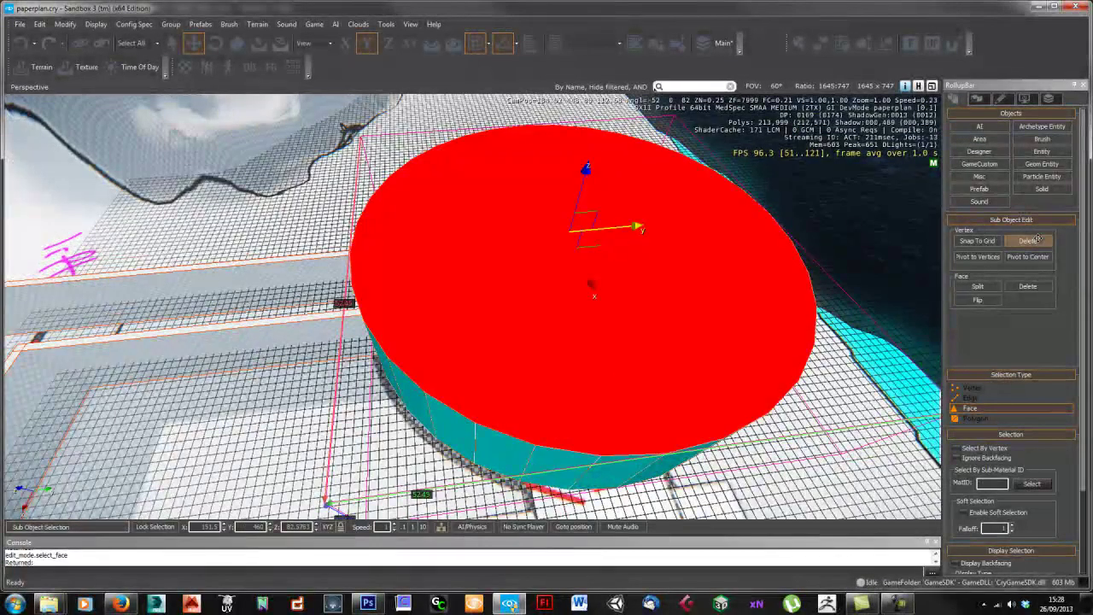
{"action": "left_click", "coordinate": [1027, 287]}
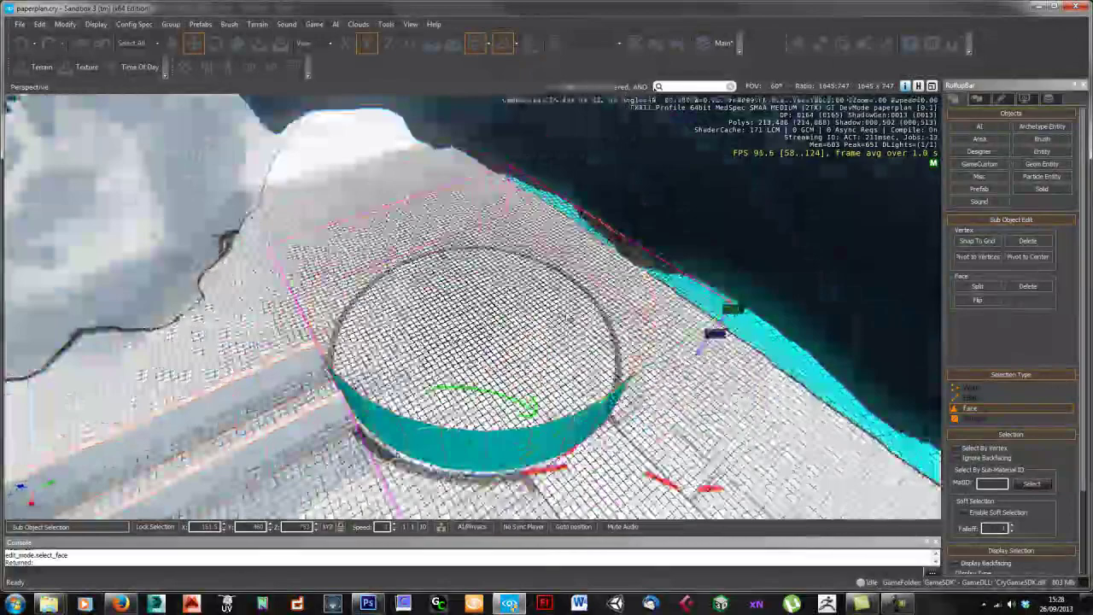
{"action": "right_click_drag", "start_coordinate": [570, 319], "coordinate": [816, 305]}
{"action": "left_click", "coordinate": [982, 410]}
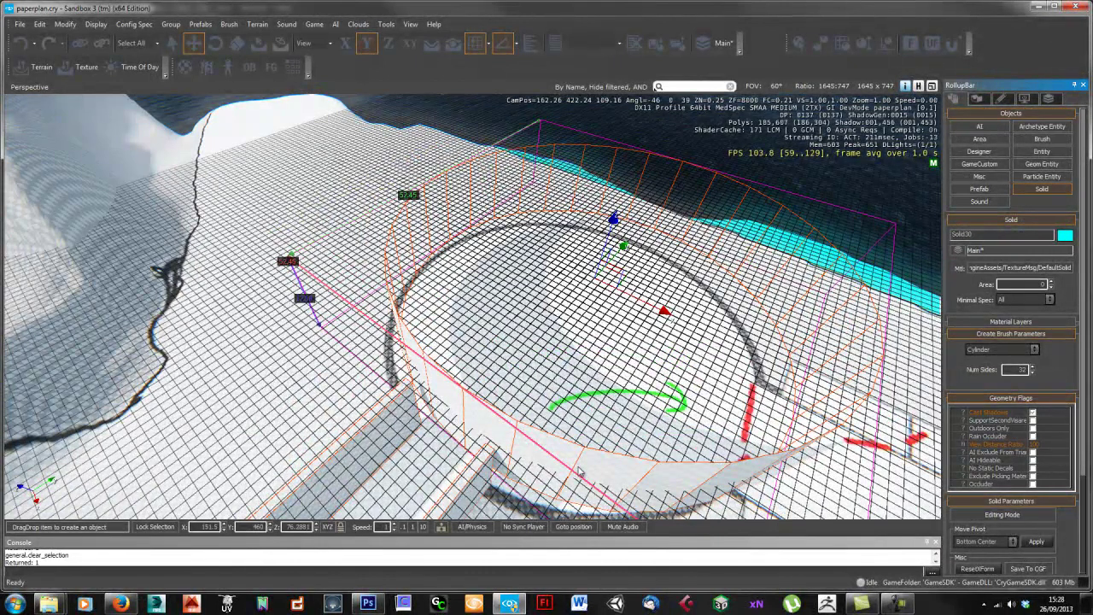
{"action": "key", "text": "Escape"}
Step: Select the open-topped cylinder of the circular room and clone it in place
{"action": "right_click_drag", "start_coordinate": [586, 422], "coordinate": [510, 419]}
{"action": "key", "text": "s"}
{"action": "left_click", "coordinate": [513, 420]}
{"action": "key", "text": "d"}
{"action": "right_click_drag", "start_coordinate": [577, 368], "coordinate": [545, 374]}
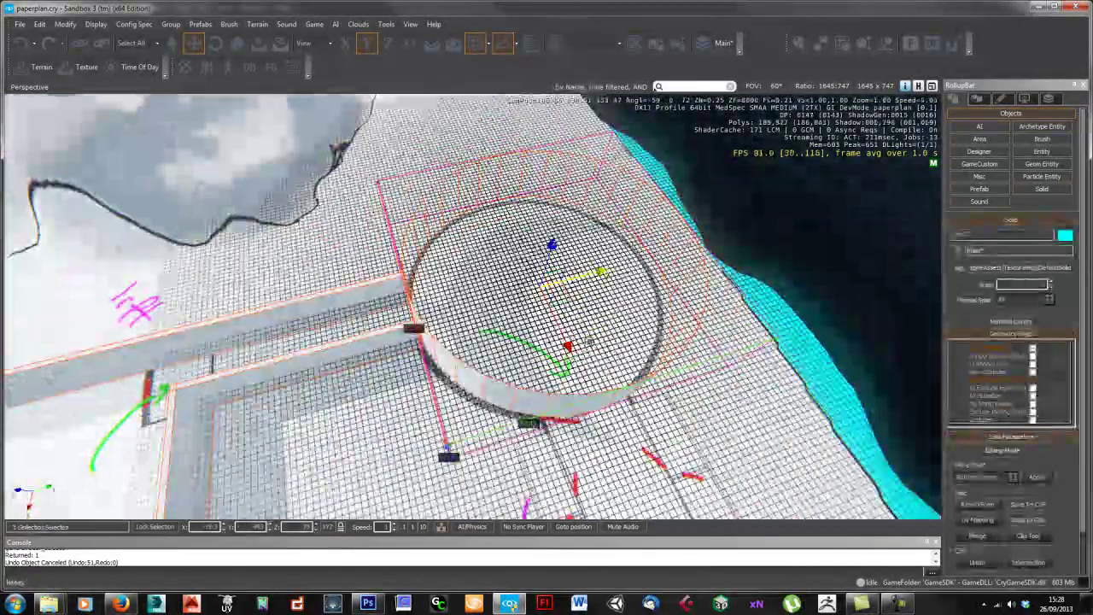
{"action": "key", "text": "ctrl+c"}
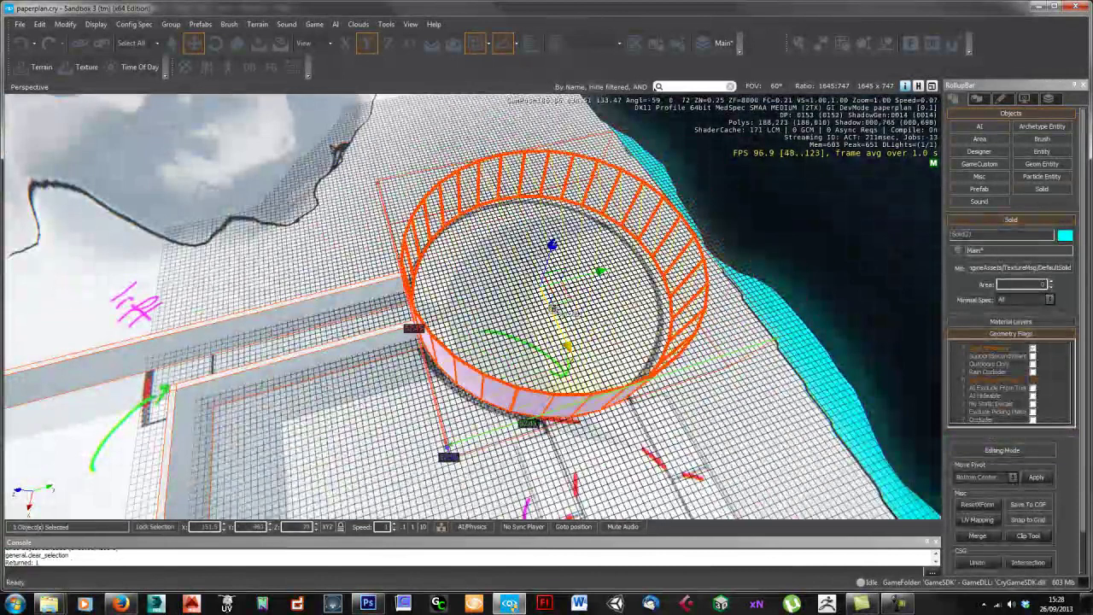
Step: Scale the cloned cylinder uniformly to 1.109 so that it forms a second ring around the circular room
{"action": "right_click_drag", "start_coordinate": [544, 335], "coordinate": [541, 333]}
{"action": "key", "text": "w"}
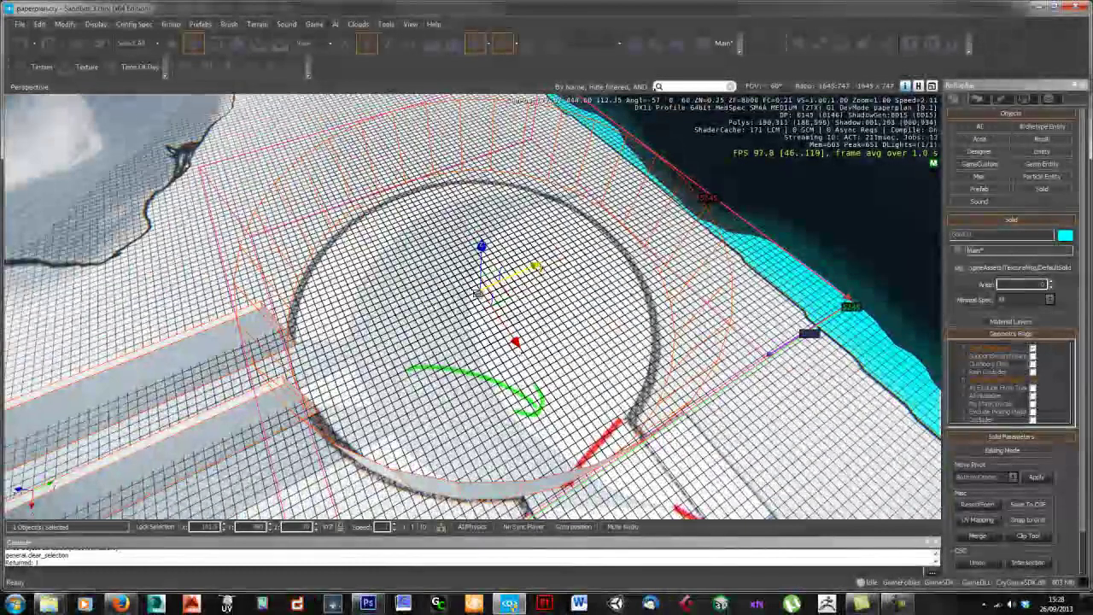
{"action": "key", "text": "4"}
{"action": "left_click_drag", "start_coordinate": [479, 293], "coordinate": [477, 293]}
{"action": "key", "text": "w"}
{"action": "right_click_drag", "start_coordinate": [446, 305], "coordinate": [441, 304]}
{"action": "key", "text": "a"}
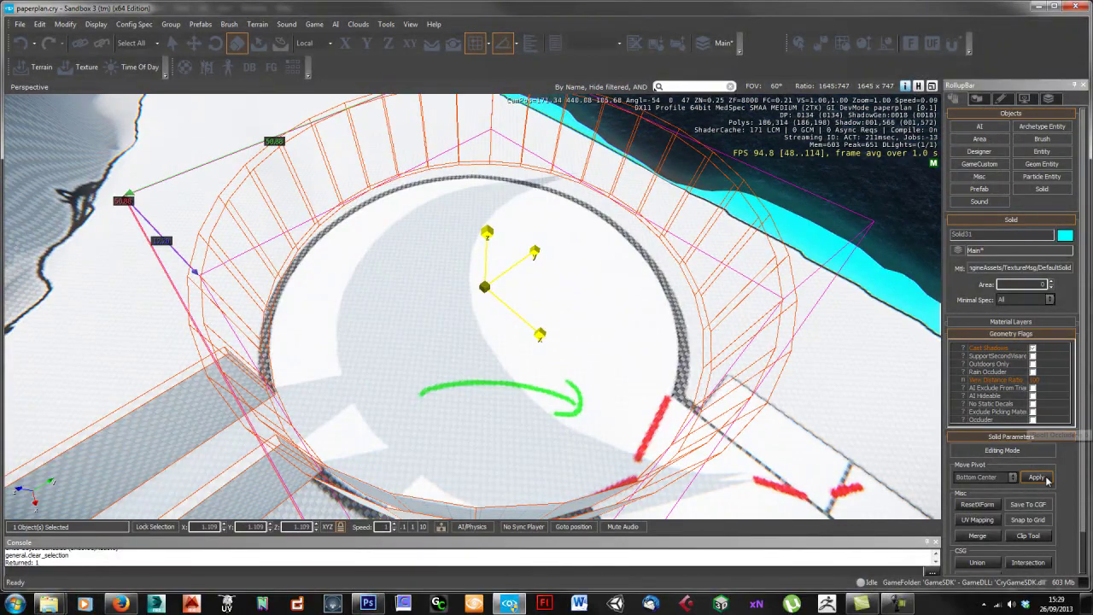
Step: Select every side face around the enlarged cylinder in face editing and flip them all
{"action": "left_click", "coordinate": [1001, 450]}
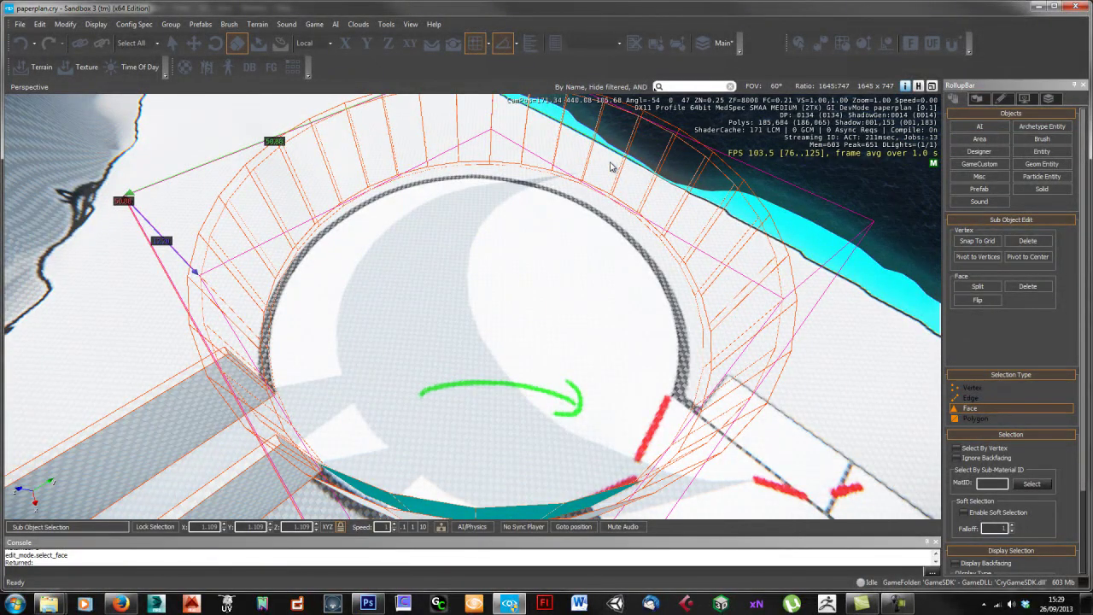
{"action": "right_click_drag", "start_coordinate": [633, 203], "coordinate": [632, 205]}
{"action": "left_click", "coordinate": [513, 293], "text": "ctrl"}
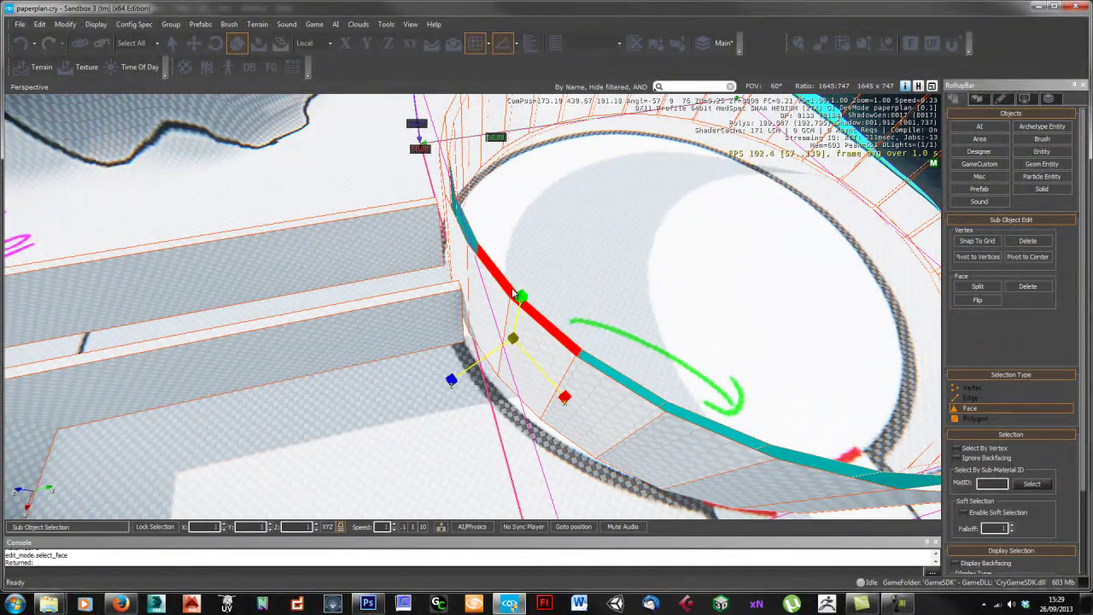
{"action": "left_click", "coordinate": [470, 241], "text": "ctrl"}
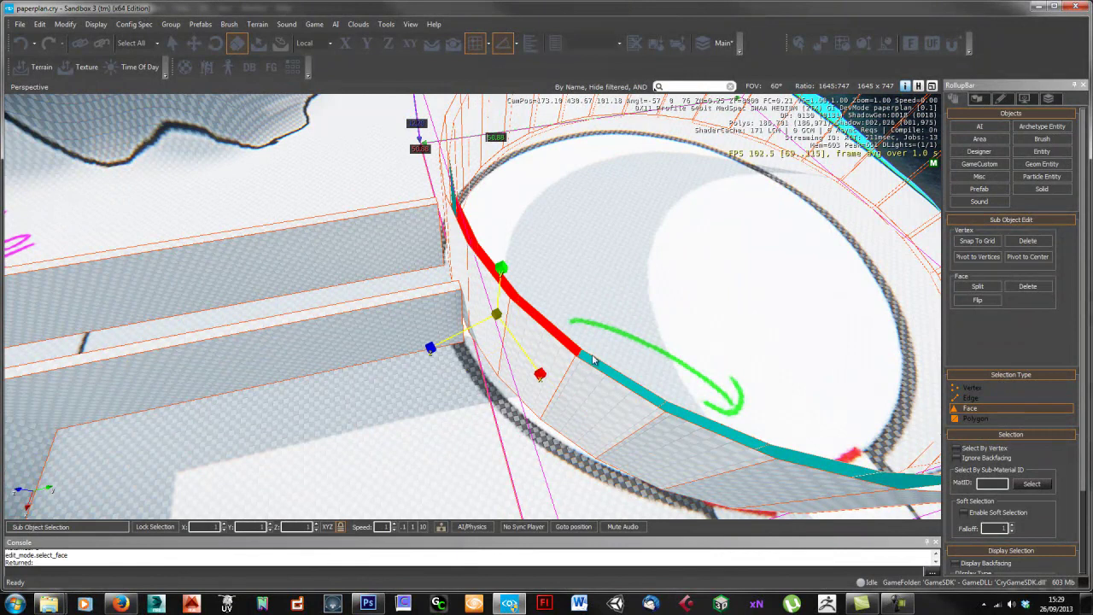
{"action": "left_click", "coordinate": [634, 389], "text": "ctrl"}
{"action": "left_click", "coordinate": [719, 429], "text": "ctrl"}
{"action": "left_click", "coordinate": [833, 470], "text": "ctrl"}
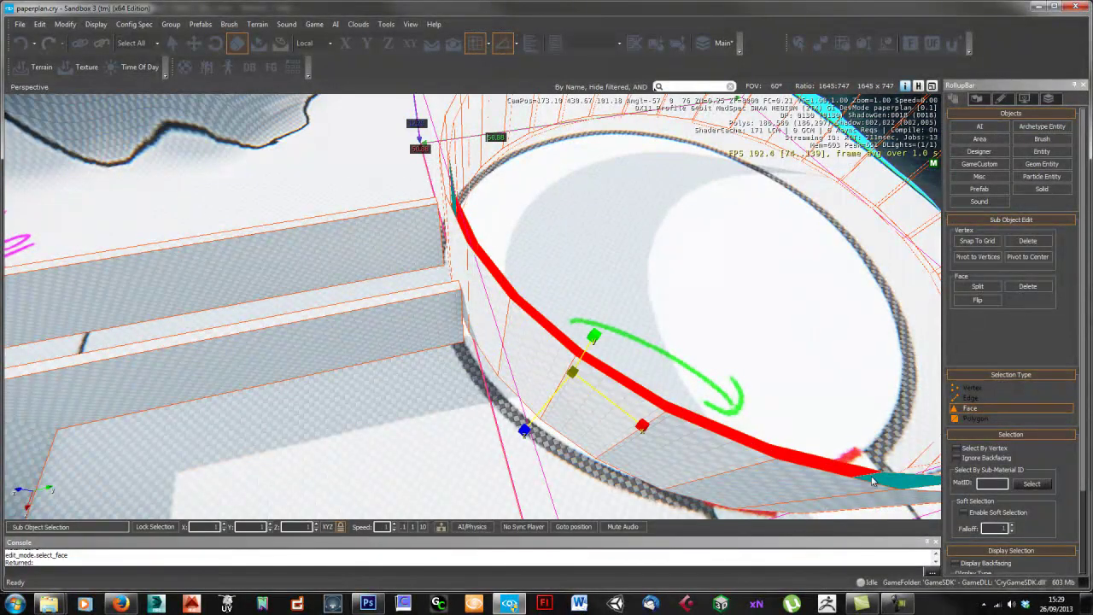
{"action": "left_click", "coordinate": [903, 483], "text": "ctrl"}
{"action": "right_click_drag", "start_coordinate": [754, 419], "coordinate": [737, 419]}
{"action": "key", "text": "d"}
{"action": "key", "text": "s"}
{"action": "left_click", "coordinate": [439, 385], "text": "ctrl"}
{"action": "left_click", "coordinate": [491, 380], "text": "ctrl"}
{"action": "left_click", "coordinate": [537, 352], "text": "ctrl"}
{"action": "left_click", "coordinate": [588, 331], "text": "ctrl"}
{"action": "left_click", "coordinate": [600, 301], "text": "ctrl"}
{"action": "right_click_drag", "start_coordinate": [702, 275], "coordinate": [448, 357]}
{"action": "right_click_drag", "start_coordinate": [336, 306], "coordinate": [556, 371]}
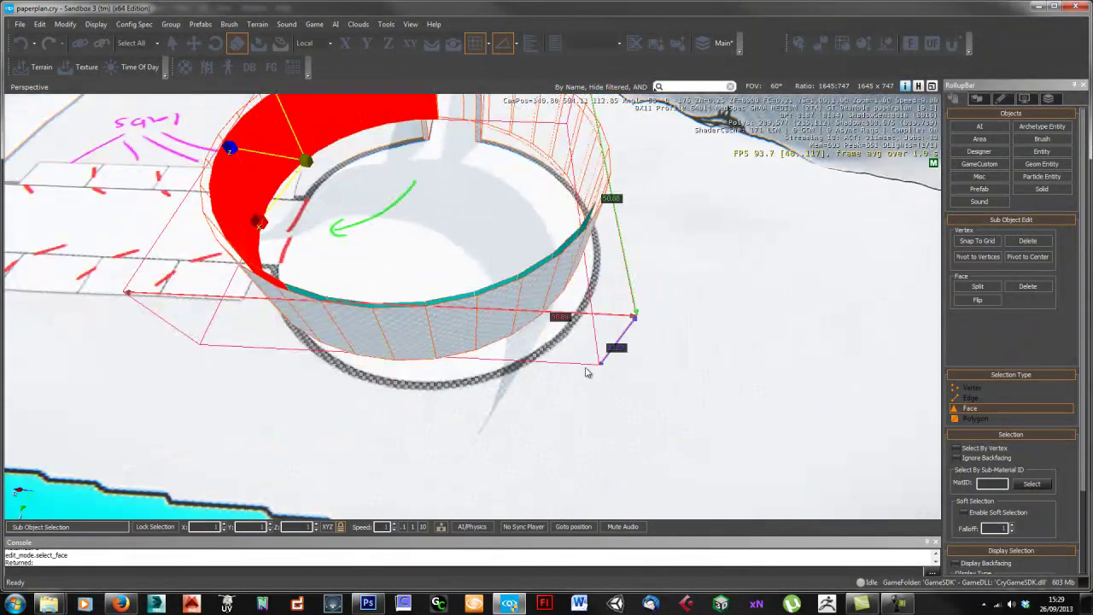
{"action": "left_click", "coordinate": [309, 296], "text": "ctrl"}
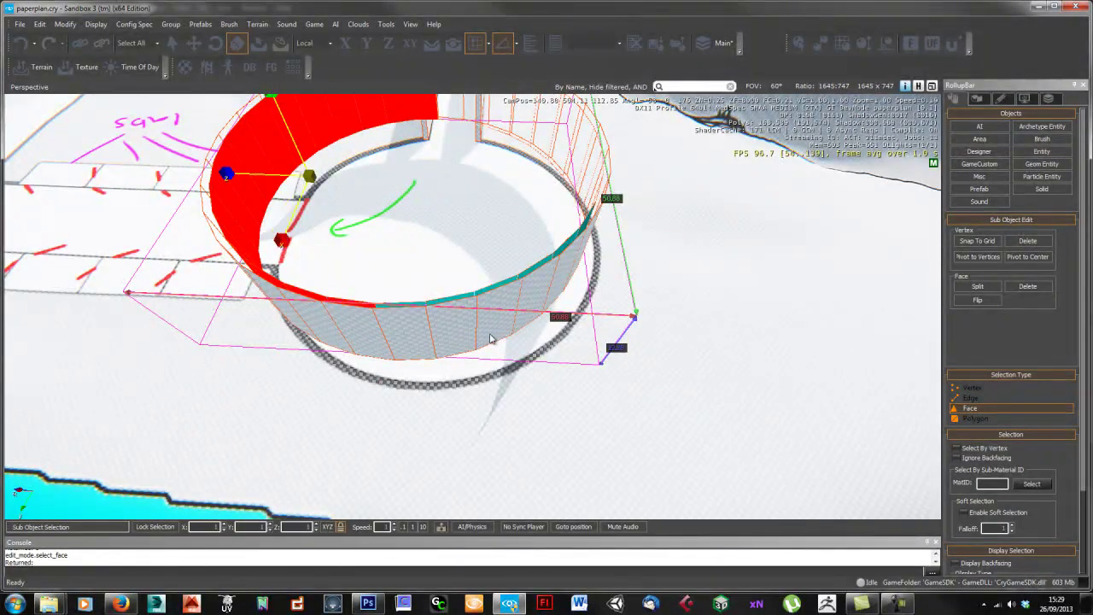
{"action": "right_click_drag", "start_coordinate": [705, 266], "coordinate": [319, 345]}
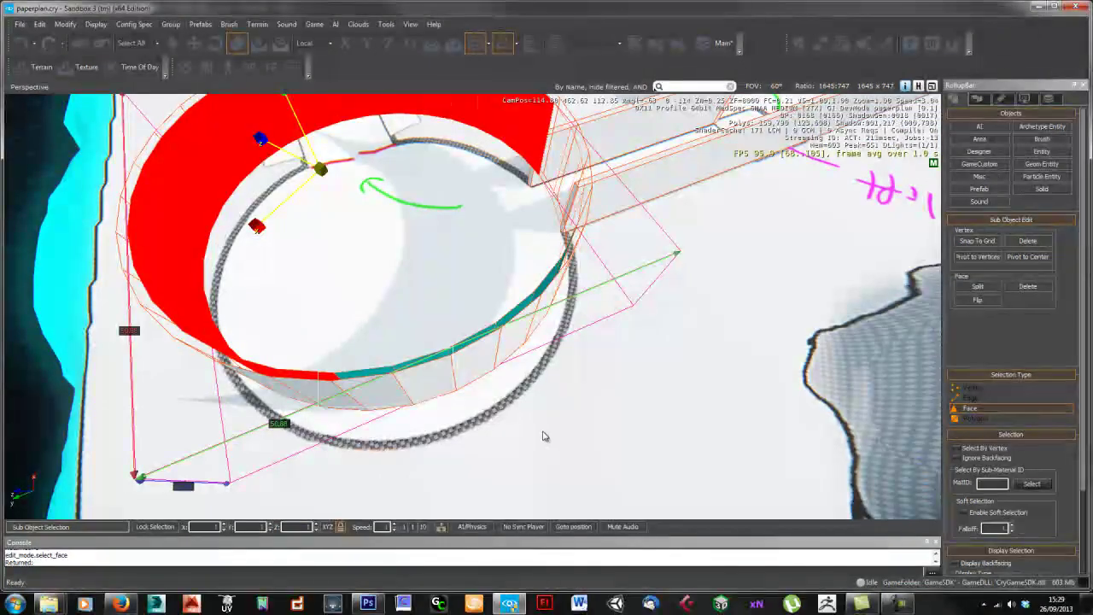
{"action": "key", "text": "2"}
{"action": "left_click", "coordinate": [475, 340], "text": "ctrl"}
{"action": "right_click_drag", "start_coordinate": [636, 370], "coordinate": [453, 371]}
{"action": "left_click", "coordinate": [466, 365], "text": "ctrl"}
{"action": "right_click_drag", "start_coordinate": [679, 405], "coordinate": [465, 414]}
{"action": "left_click", "coordinate": [453, 442], "text": "ctrl"}
{"action": "left_click", "coordinate": [508, 453], "text": "ctrl"}
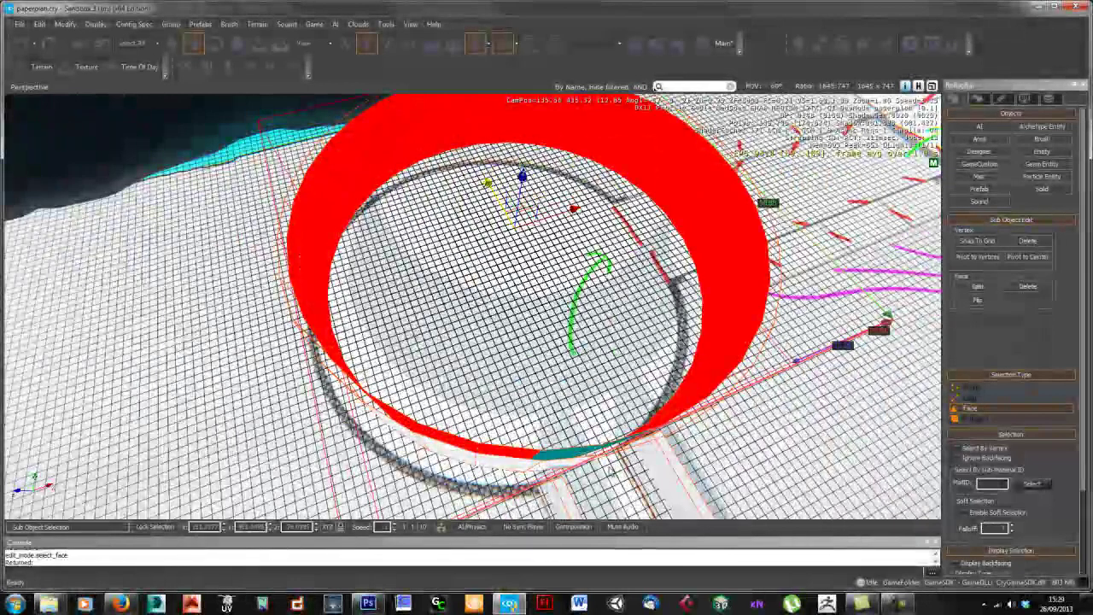
{"action": "right_click_drag", "start_coordinate": [768, 487], "coordinate": [769, 488]}
{"action": "key", "text": "s"}
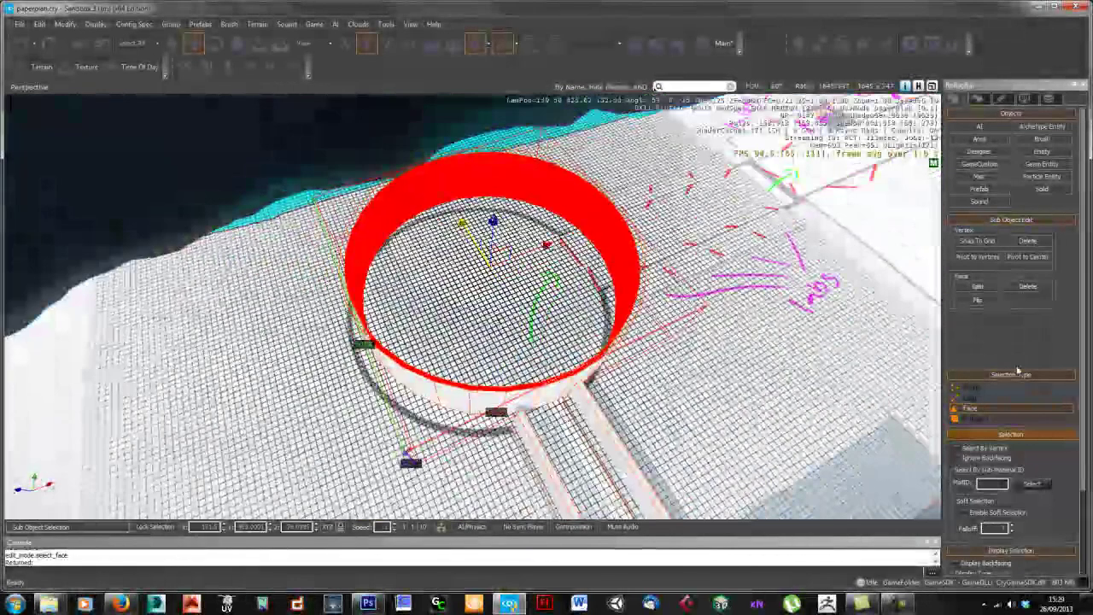
{"action": "left_click", "coordinate": [989, 303]}
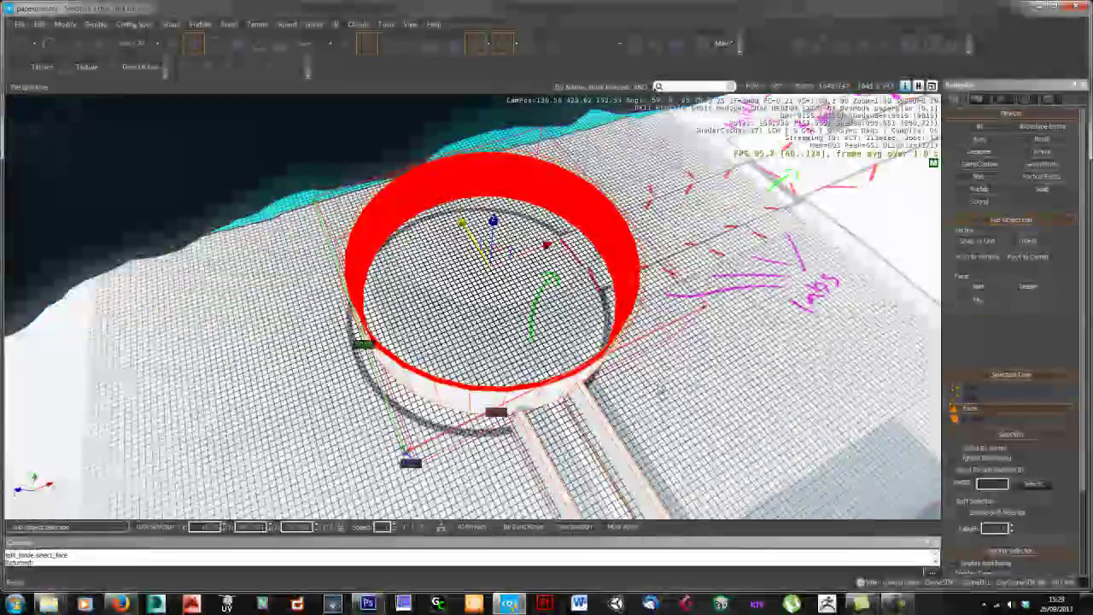
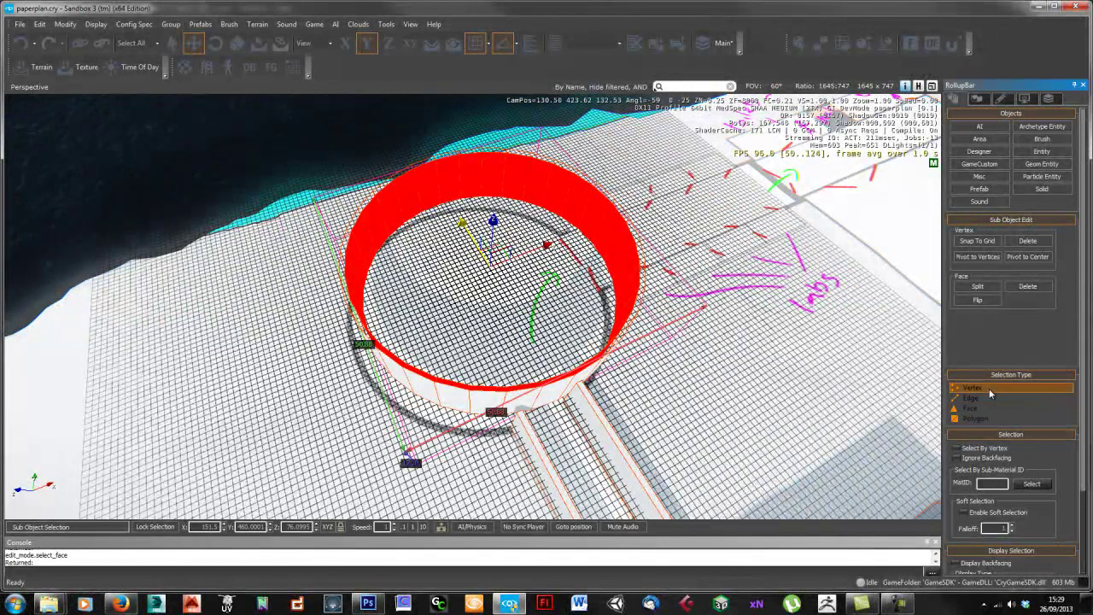
Step: Flip the bottom face of the circular room's solid and raise it to Z 71 as the floor
{"action": "key", "text": "w"}
{"action": "right_click_drag", "start_coordinate": [719, 359], "coordinate": [722, 355]}
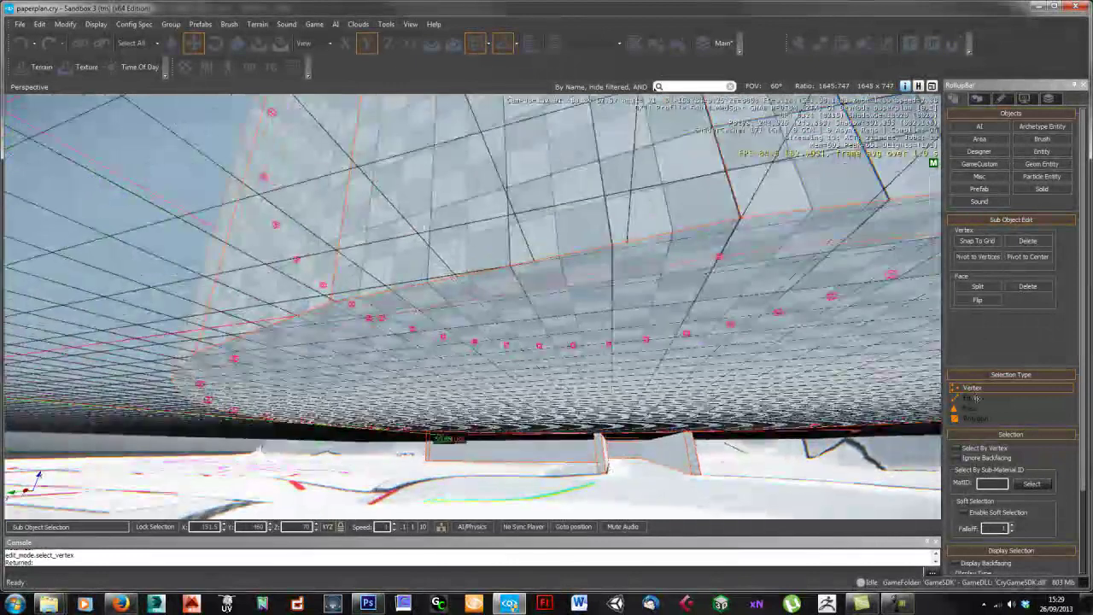
{"action": "left_click", "coordinate": [970, 408]}
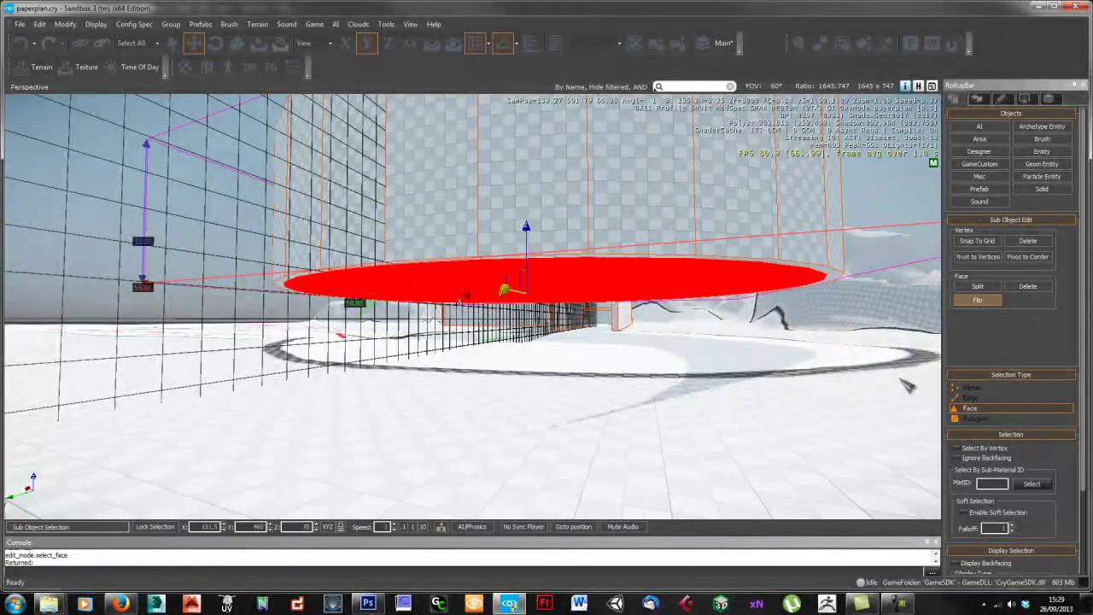
{"action": "left_click", "coordinate": [978, 300]}
{"action": "right_click_drag", "start_coordinate": [532, 258], "coordinate": [595, 309]}
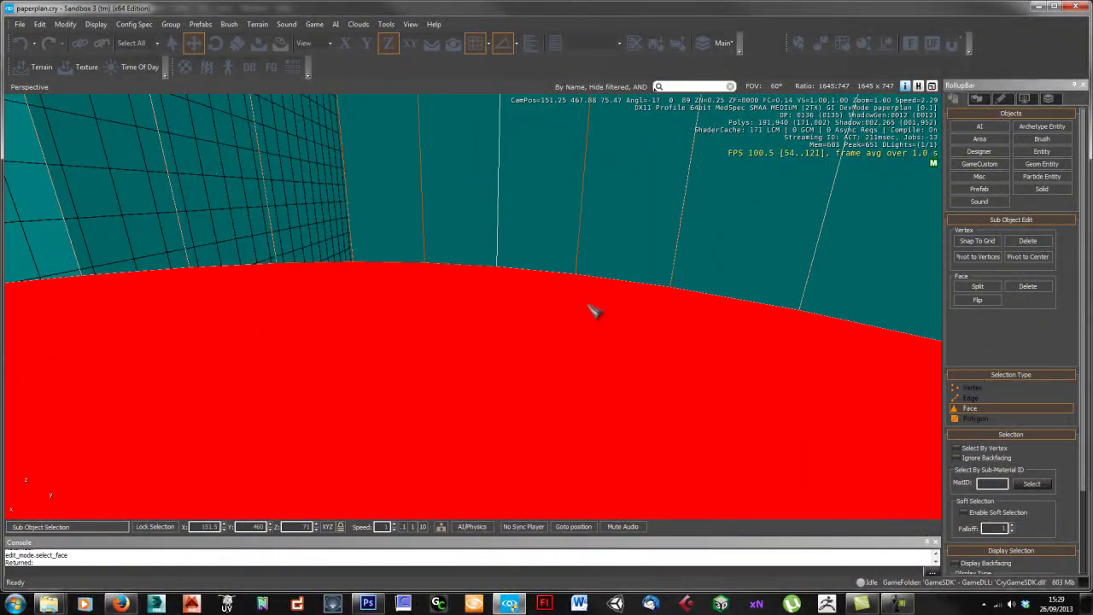
Step: Walk around inside the circular room in game mode to check its floor, walls and scale
{"action": "key", "text": "ctrl+g"}
{"action": "key", "text": "w"}
{"action": "key", "text": "s"}
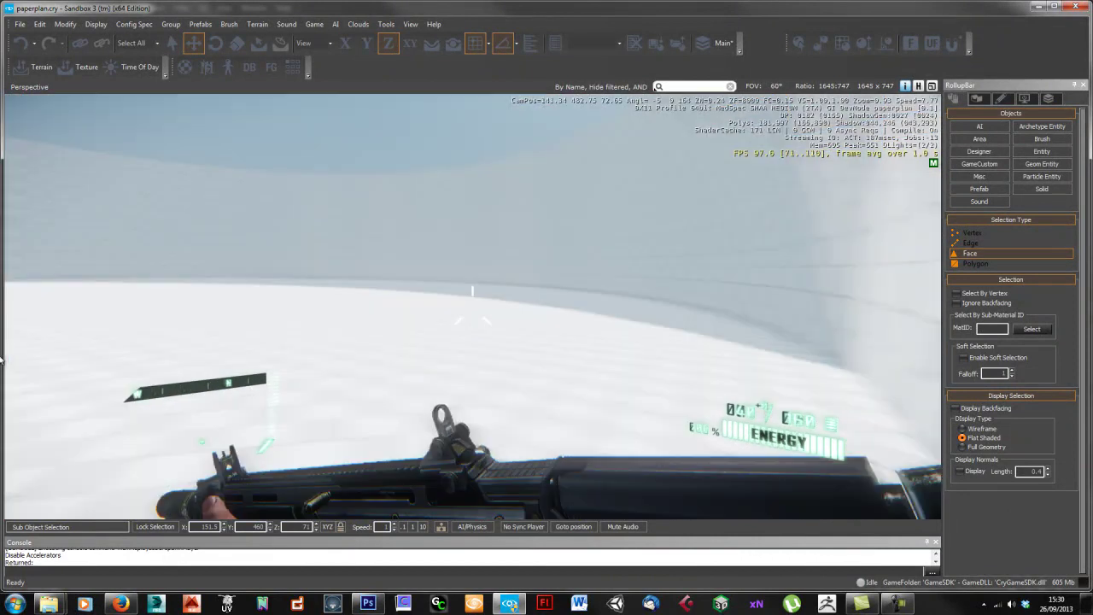
{"action": "key", "text": "Escape"}
{"action": "right_click_drag", "start_coordinate": [527, 290], "coordinate": [528, 324]}
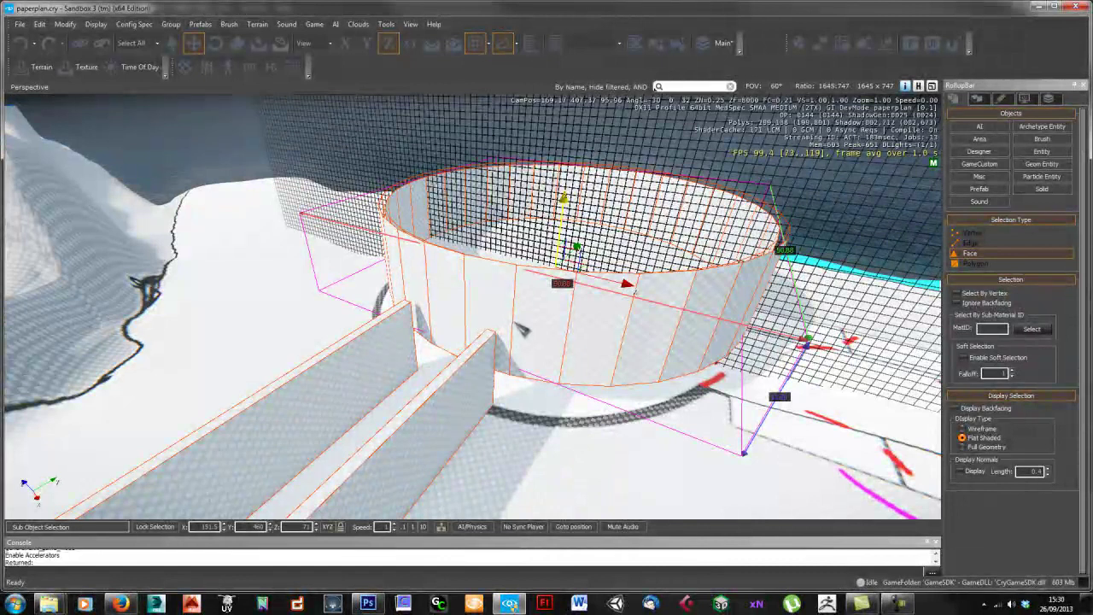
{"action": "mouse_move", "coordinate": [578, 353]}
{"action": "right_mouse_down"}
{"action": "mouse_move", "coordinate": [565, 353]}
{"action": "mouse_move", "coordinate": [584, 360]}
{"action": "right_mouse_up"}
{"action": "key", "text": "ctrl+g"}
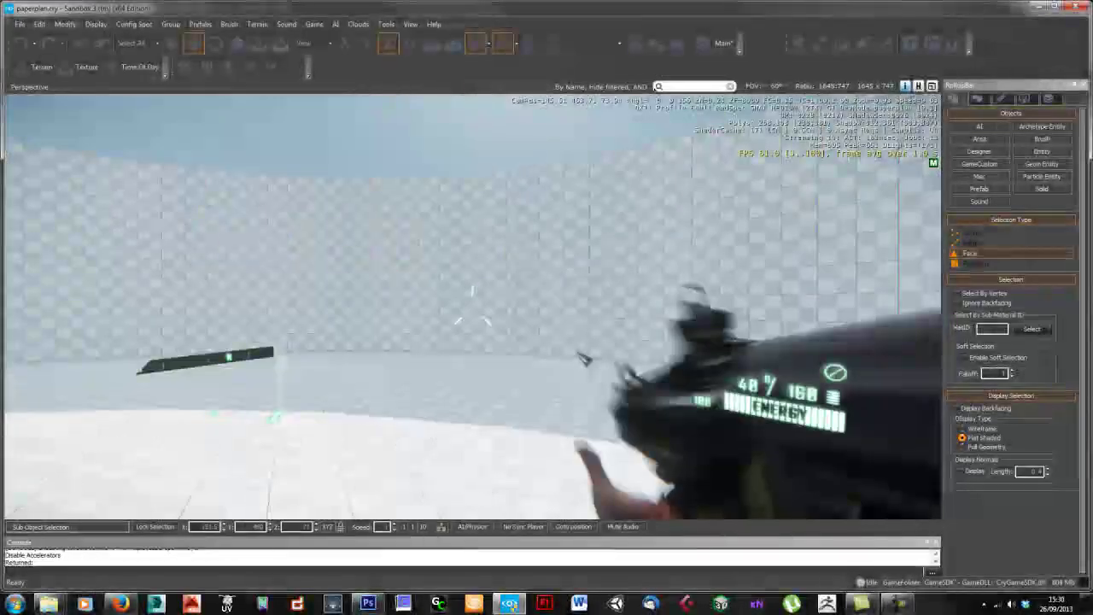
{"action": "key", "text": "w"}
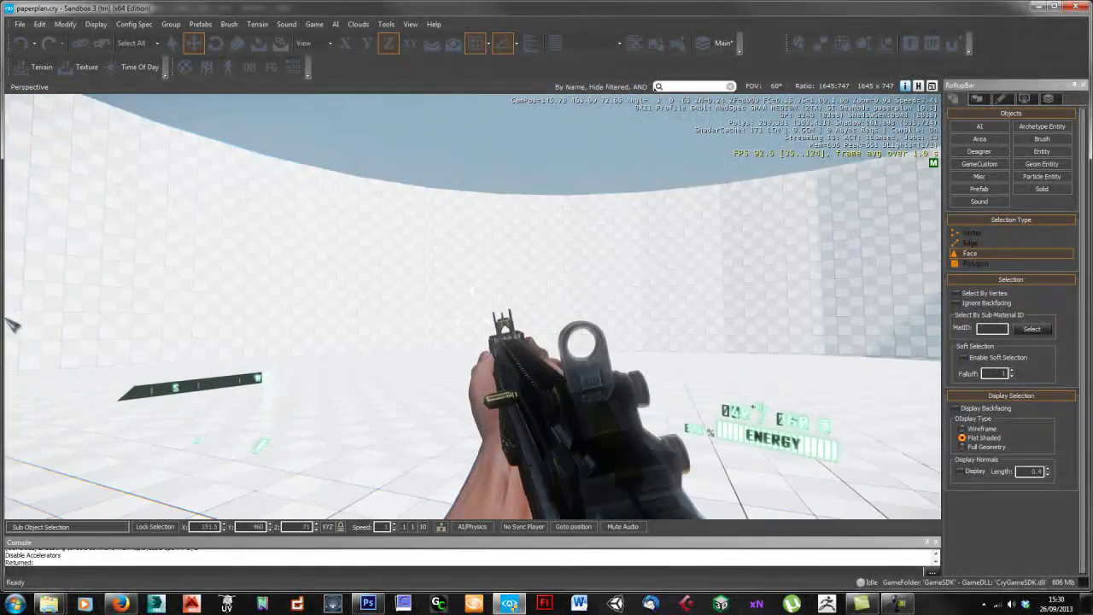
Step: Run along the circular room's wall and across its floor in game mode to judge its size, and return to editing
{"action": "key", "text": "w"}
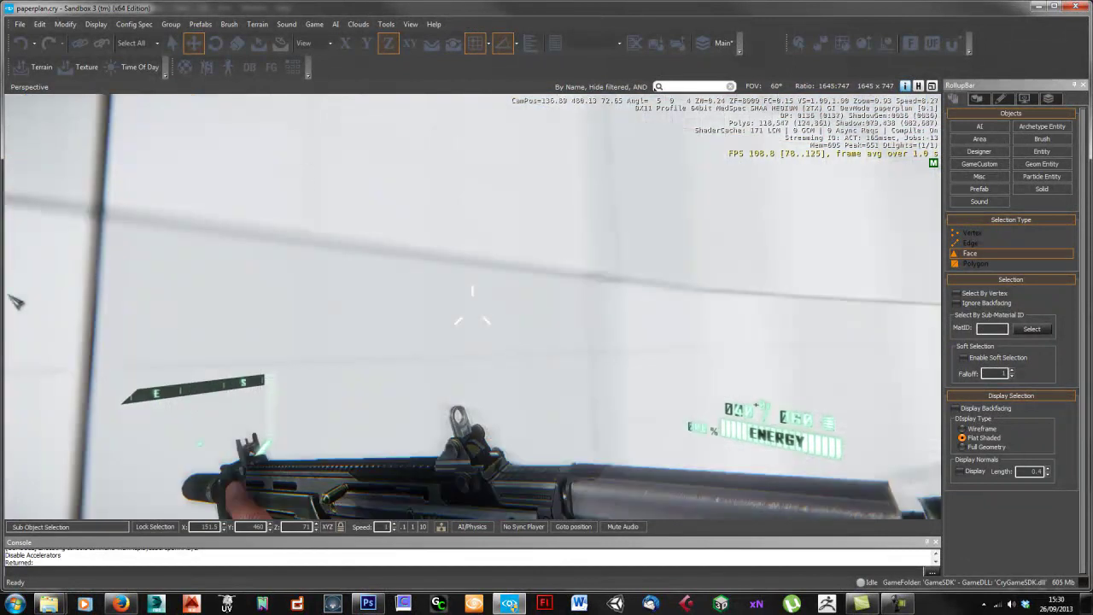
{"action": "key", "text": "s"}
{"action": "left_click", "coordinate": [355, 392]}
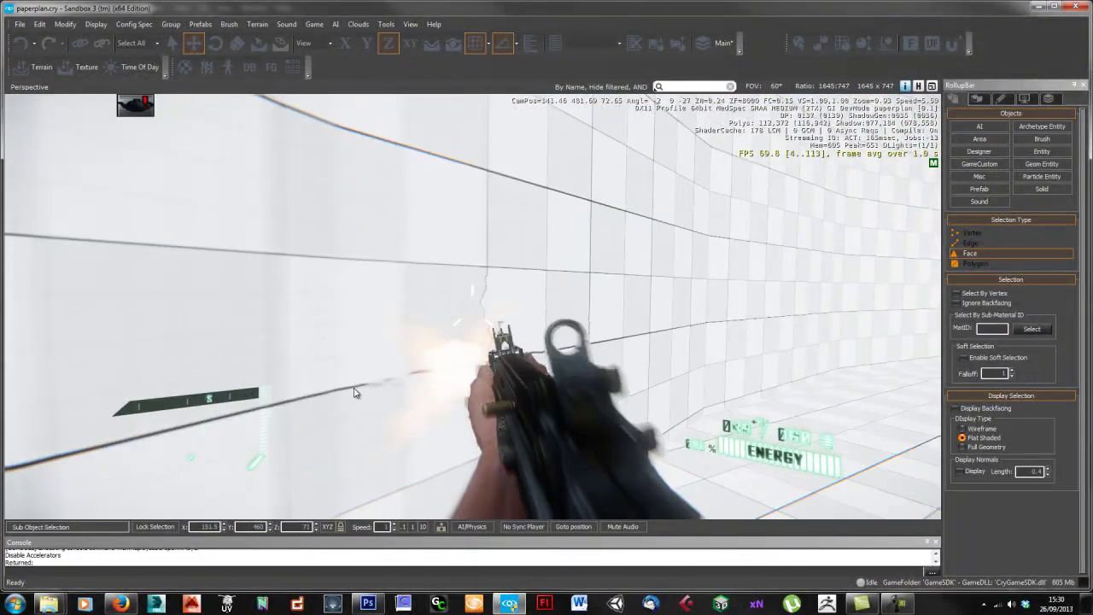
{"action": "key", "text": "shift+w"}
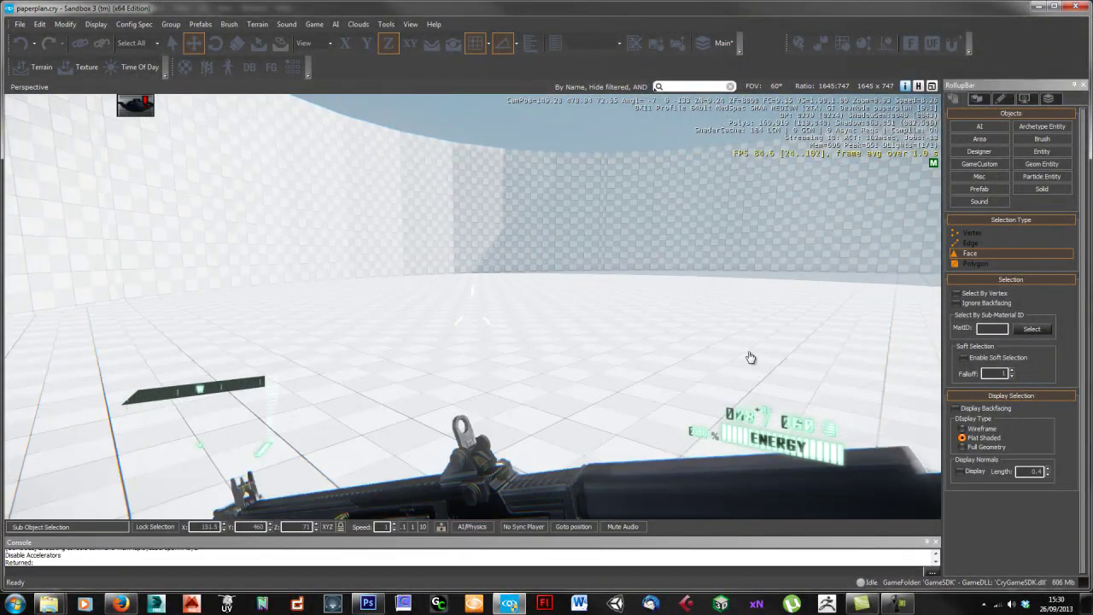
{"action": "key", "text": "shift+w"}
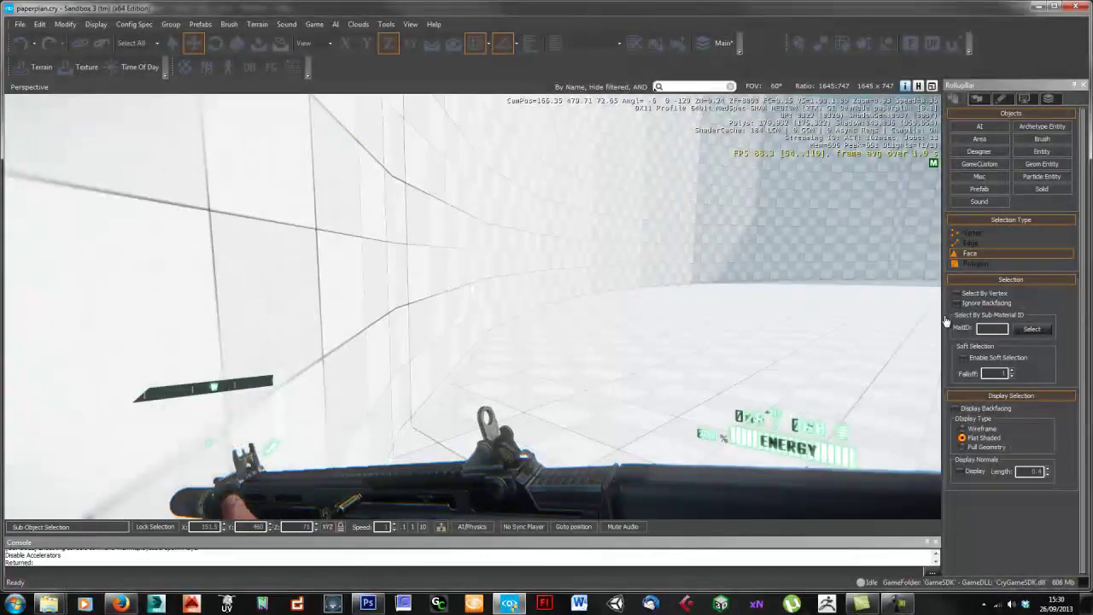
{"action": "key", "text": "w"}
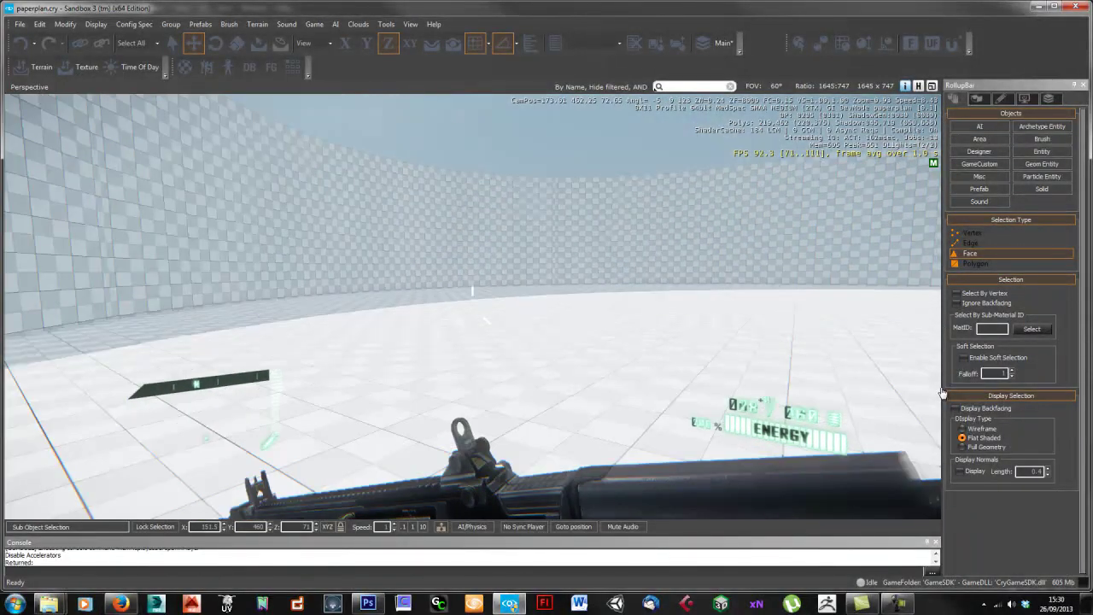
{"action": "key", "text": "Escape"}
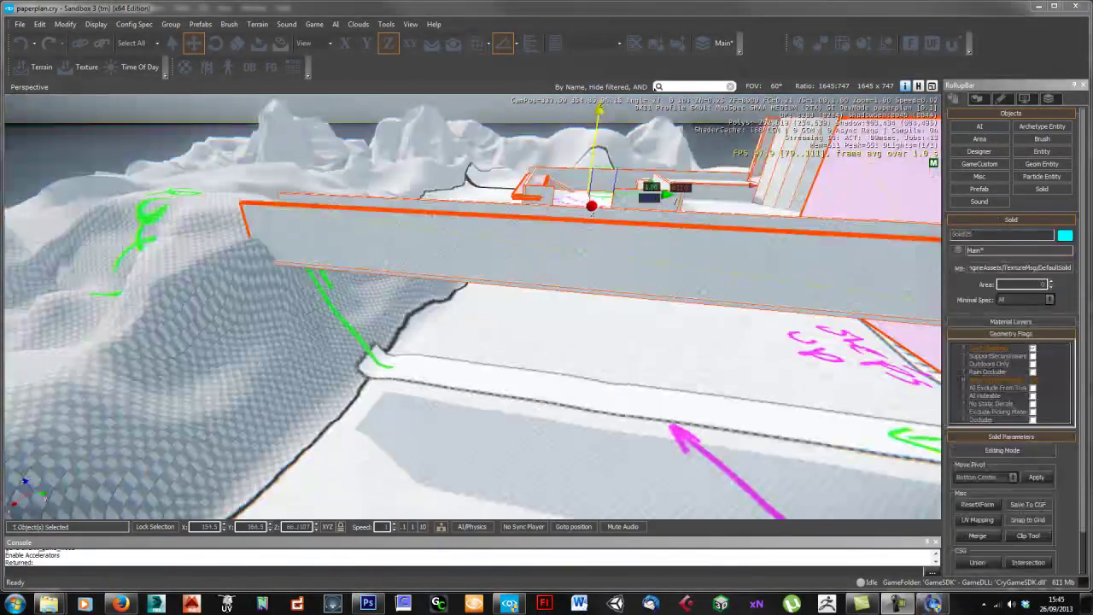
Step: Survey the extended blockout from outside and above, from the main entry lobby to the aerial walkway
{"action": "right_click_drag", "start_coordinate": [695, 336], "coordinate": [696, 341]}
{"action": "key", "text": "s"}
{"action": "key", "text": "w"}
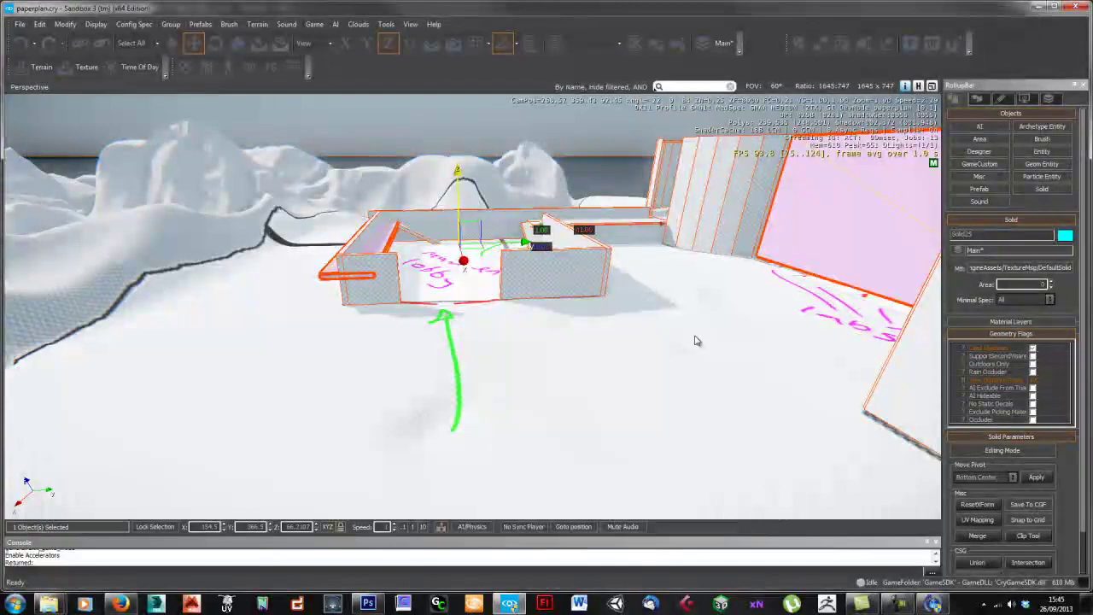
{"action": "scroll", "coordinate": [697, 340], "scroll_direction": "down", "scroll_amount": 5}
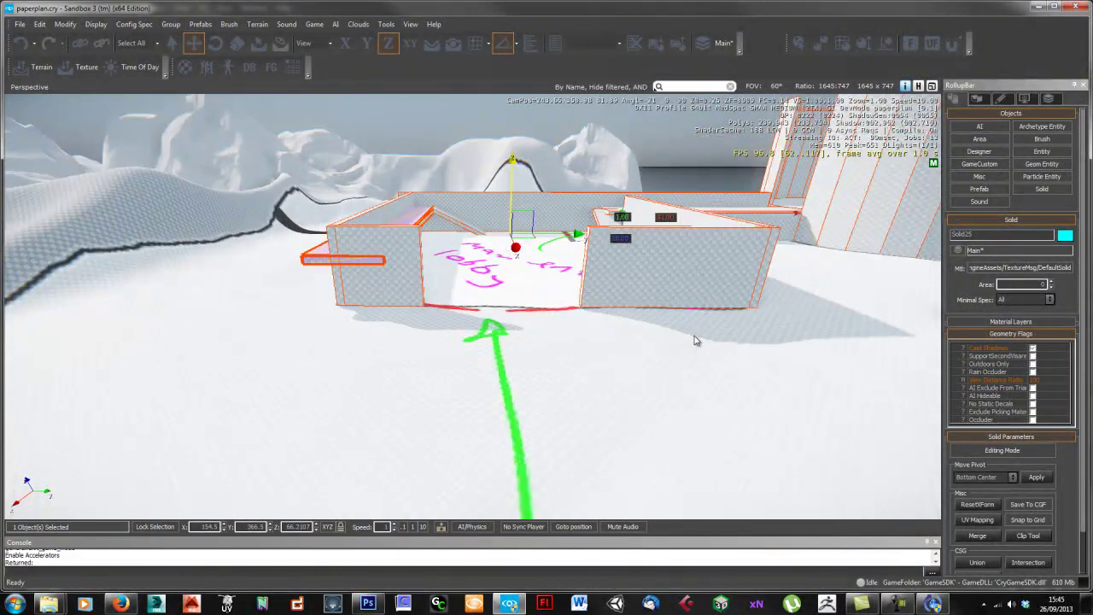
{"action": "right_click_drag", "start_coordinate": [700, 342], "coordinate": [694, 337]}
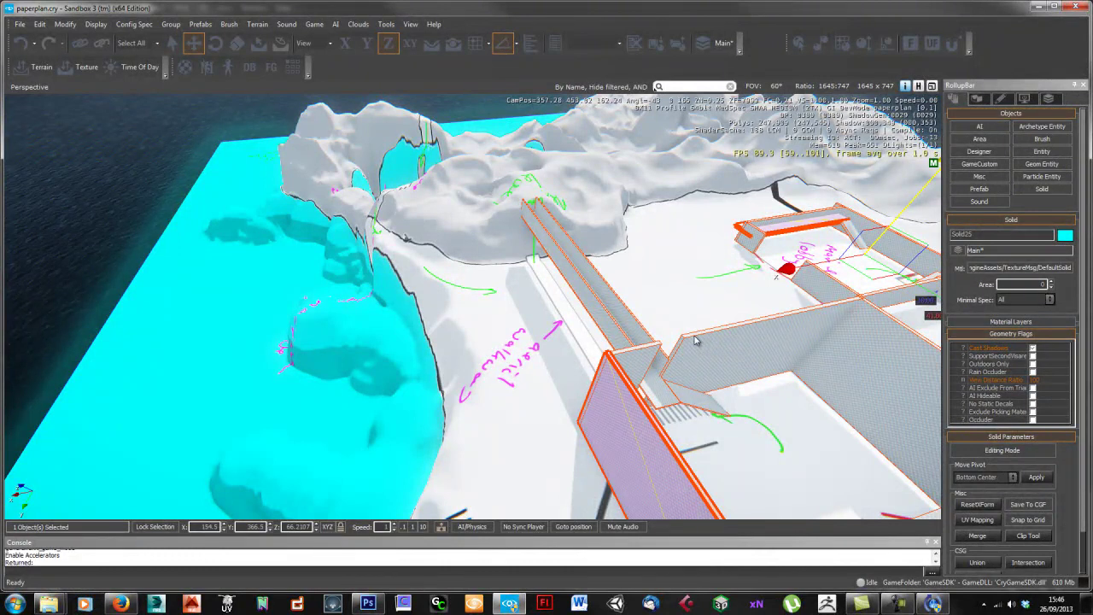
Step: Start game mode at the main entry lobby and walk through it and up the ramp to check the scale
{"action": "right_click_drag", "start_coordinate": [623, 303], "coordinate": [629, 307]}
{"action": "key", "text": "w"}
{"action": "key", "text": "w"}
{"action": "key", "text": "w"}
{"action": "key", "text": "ctrl+g"}
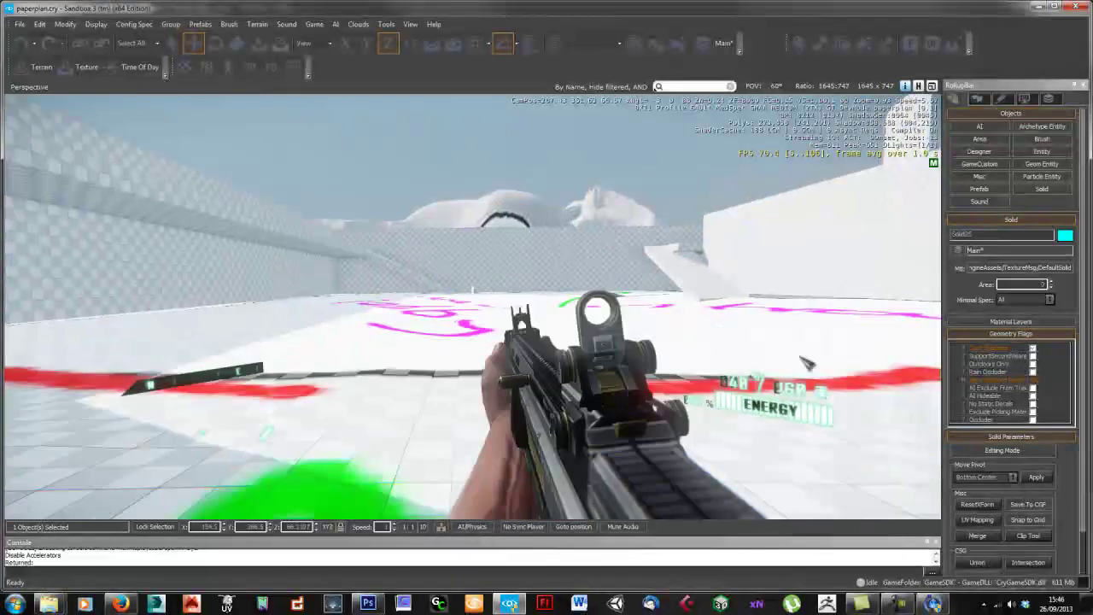
{"action": "key", "text": "w"}
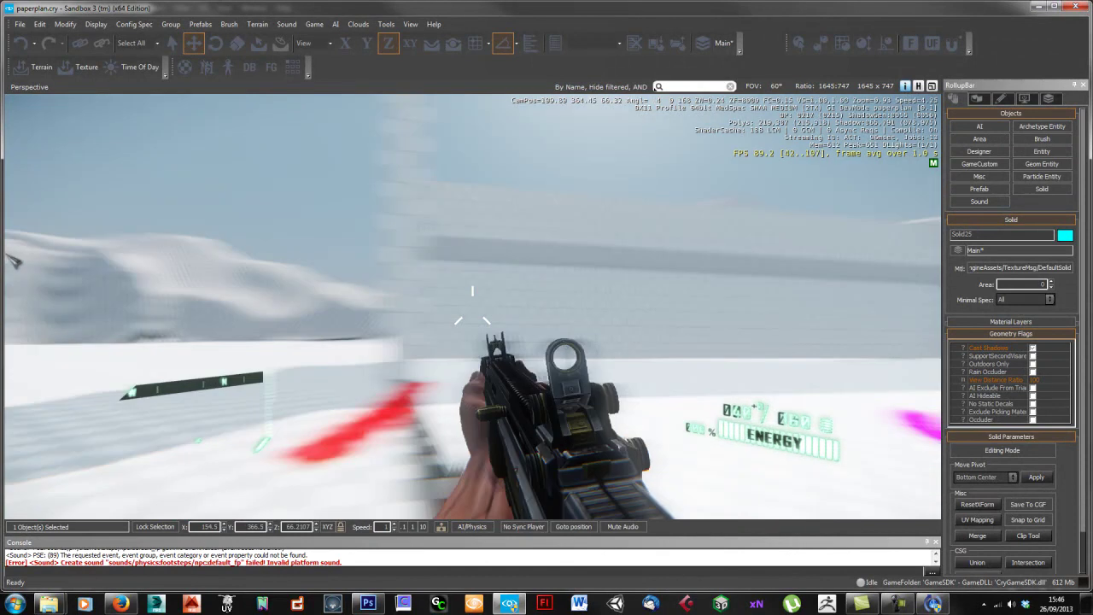
{"action": "key", "text": "w"}
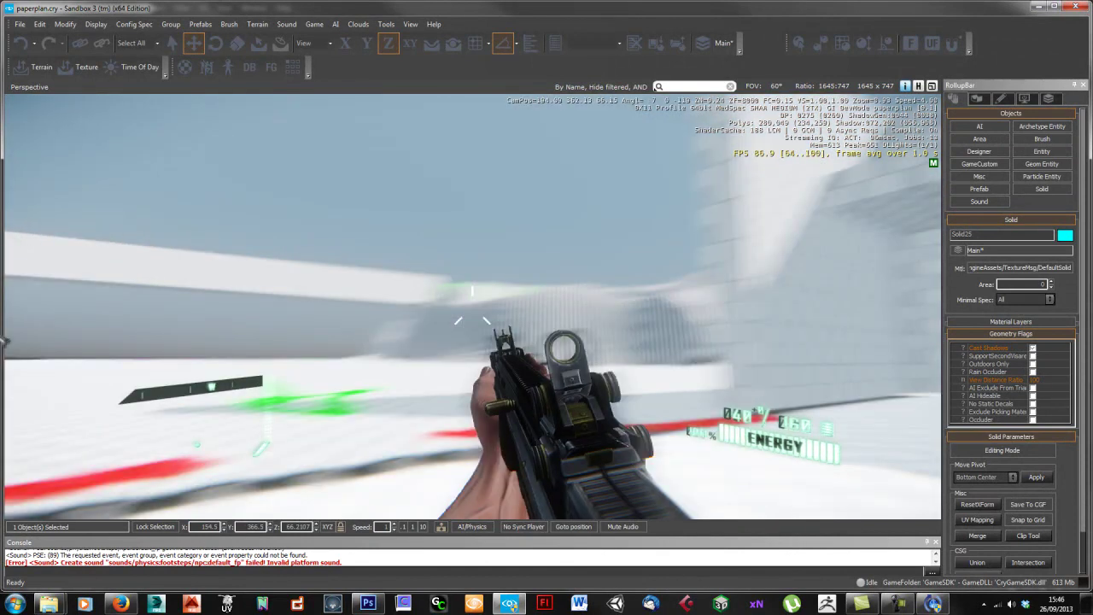
{"action": "key", "text": "shift+w"}
{"action": "key", "text": "w"}
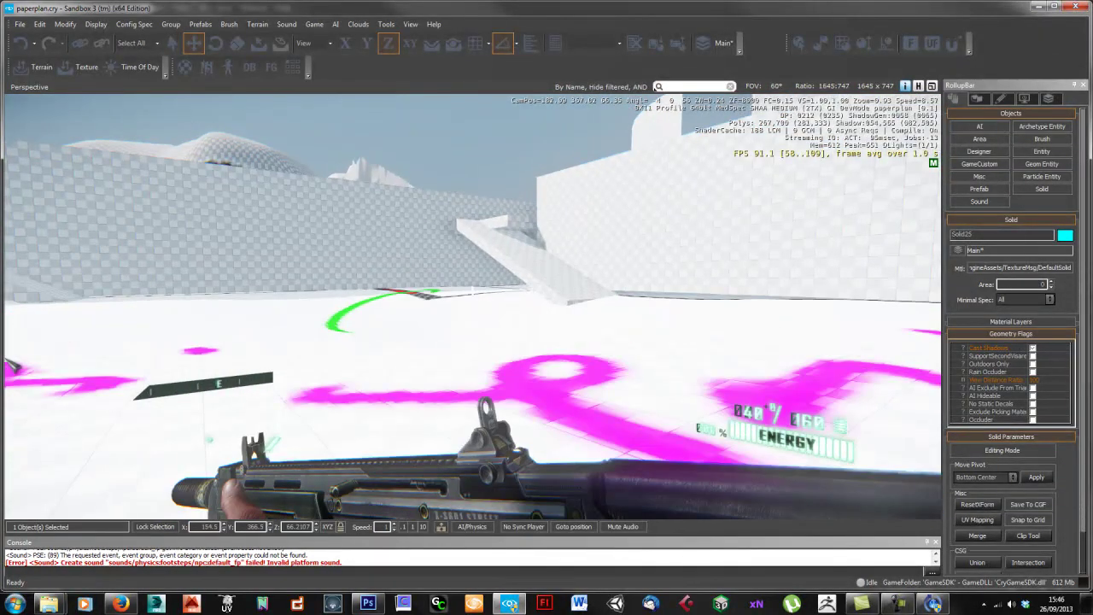
{"action": "key", "text": "w"}
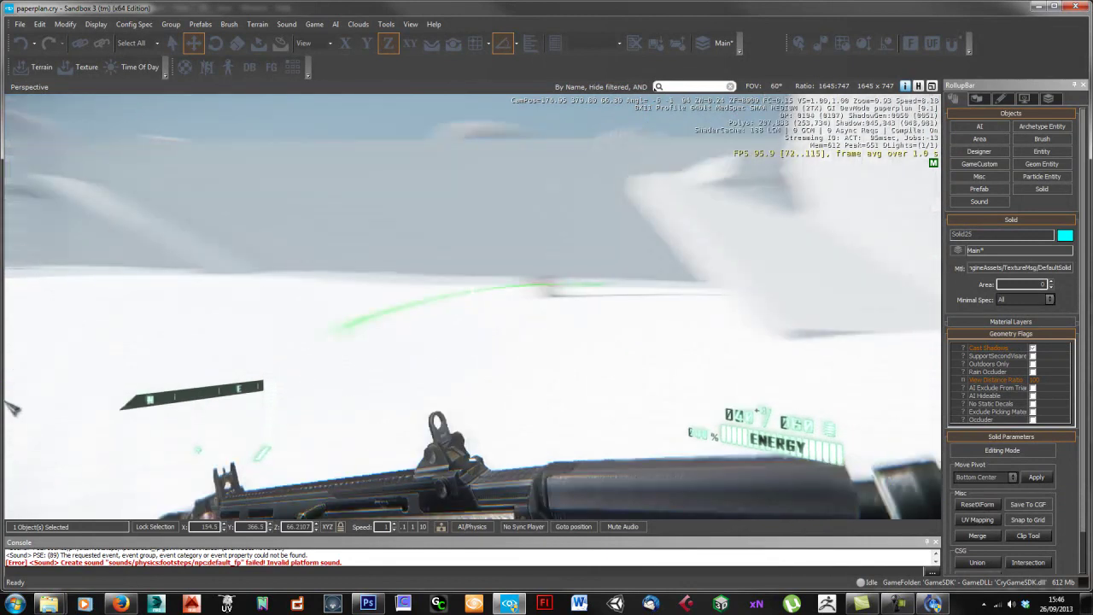
{"action": "key", "text": "w"}
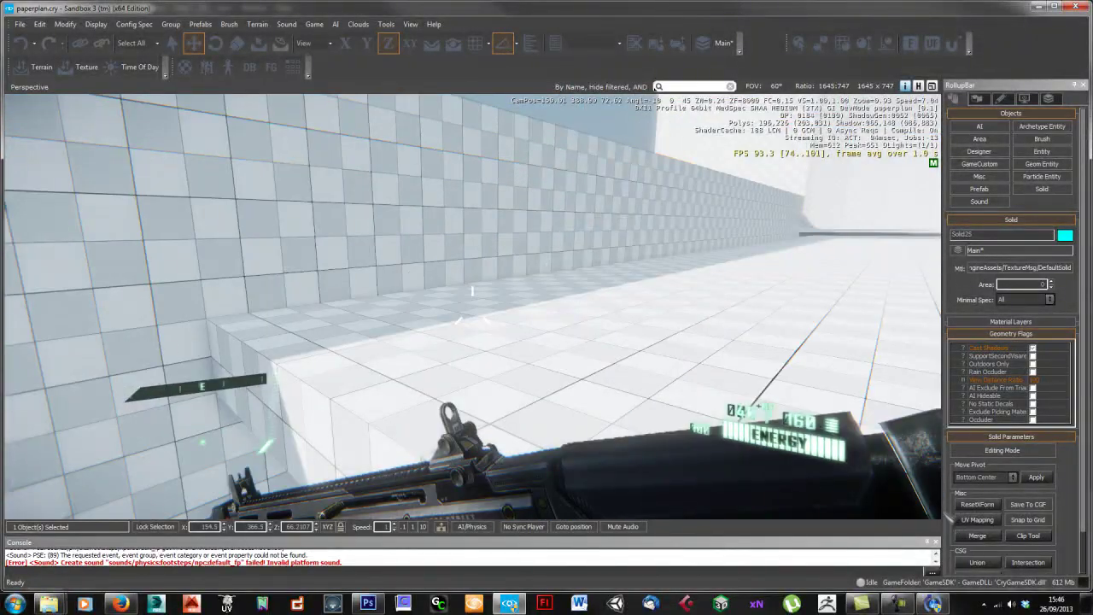
Step: Walk along the raised corridor towards the circular room in game mode, checking the sightlines over the lower area and walkway
{"action": "key", "text": "w"}
{"action": "key", "text": "w"}
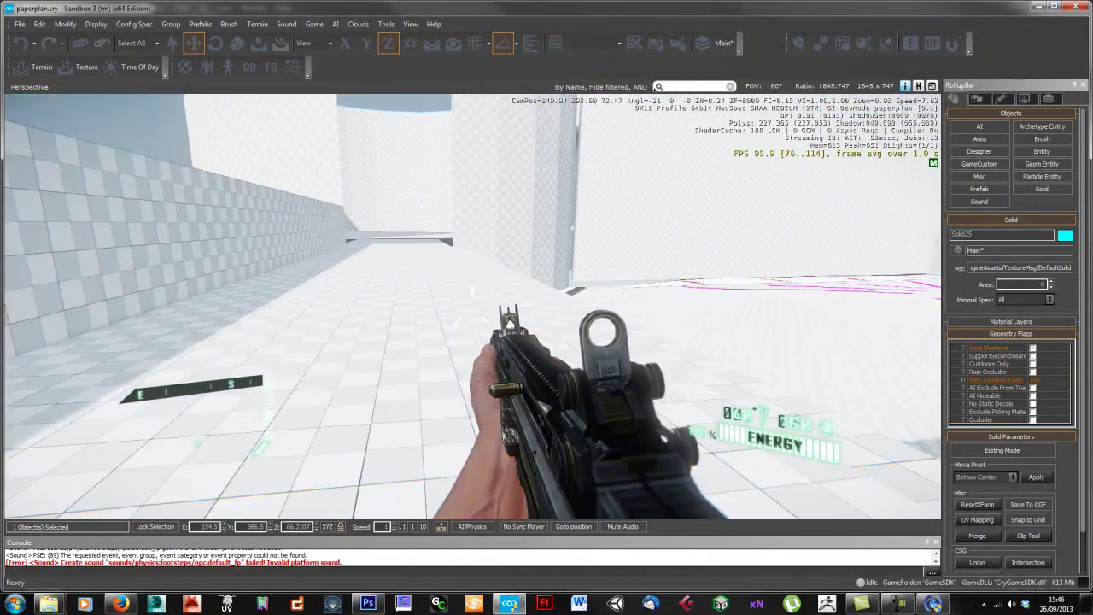
{"action": "key", "text": "w"}
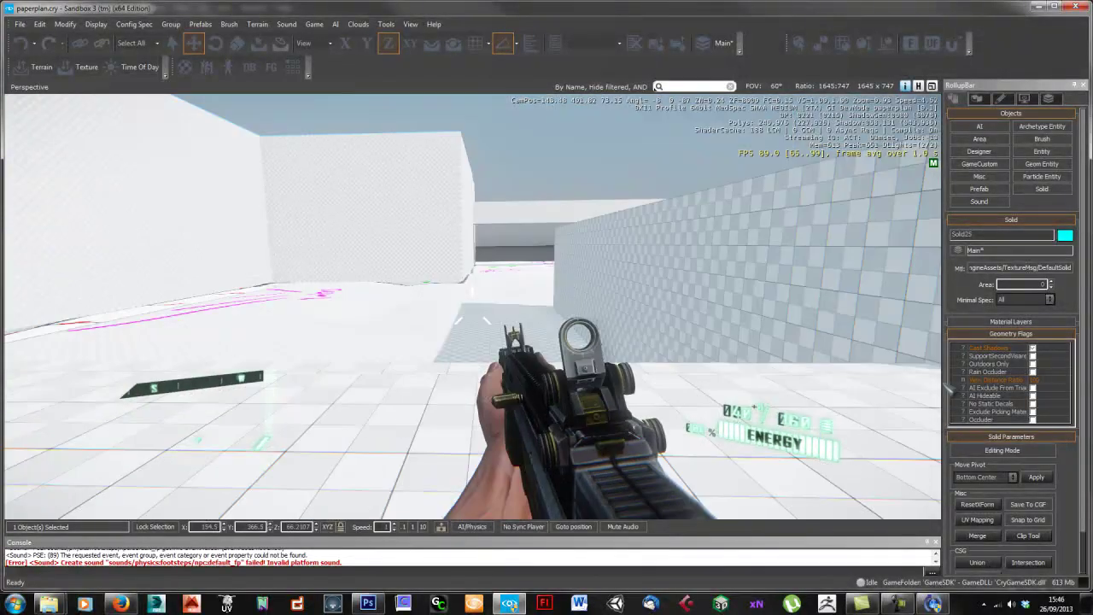
{"action": "key", "text": "w"}
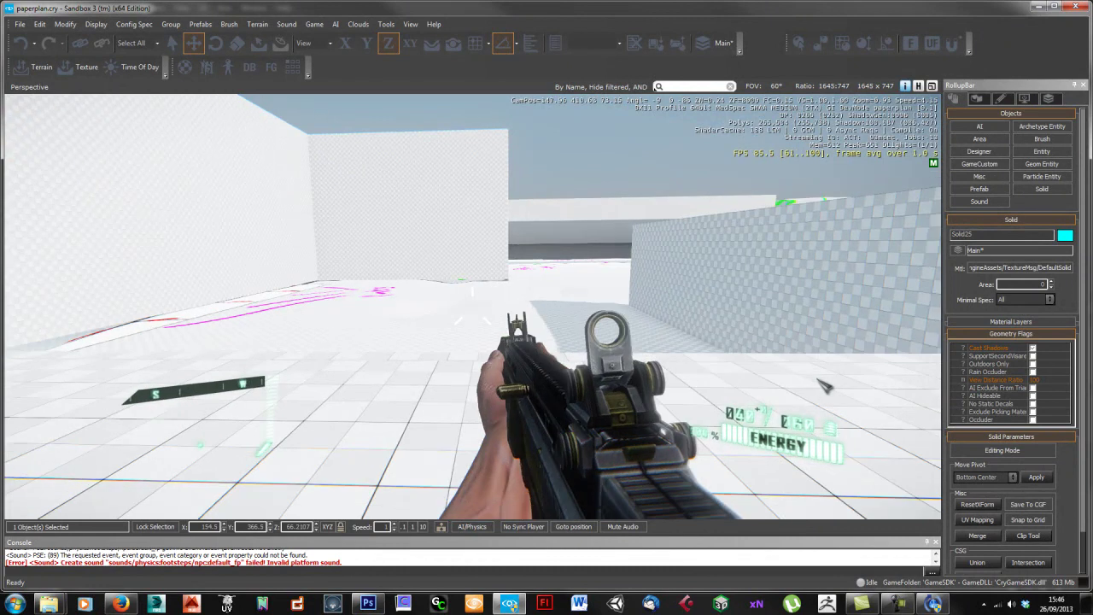
{"action": "key", "text": "w"}
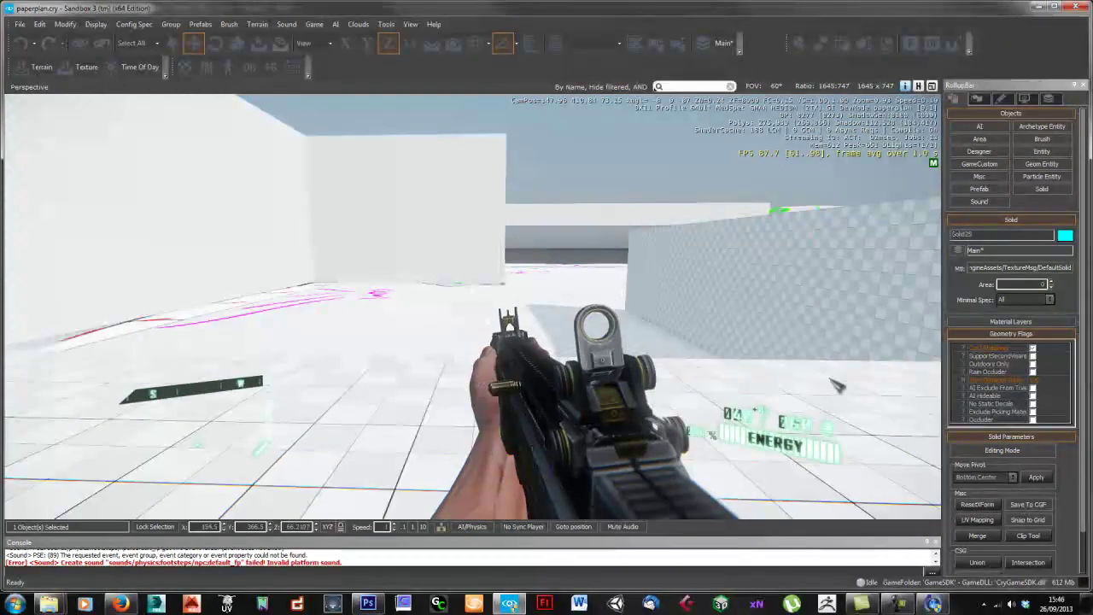
{"action": "key", "text": "w"}
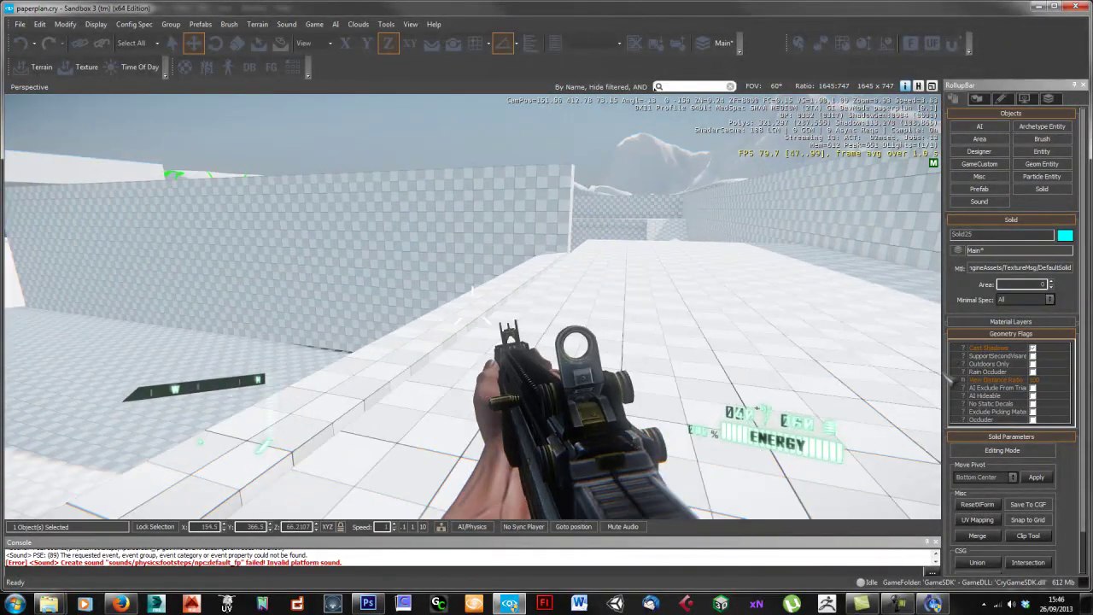
{"action": "key", "text": "w"}
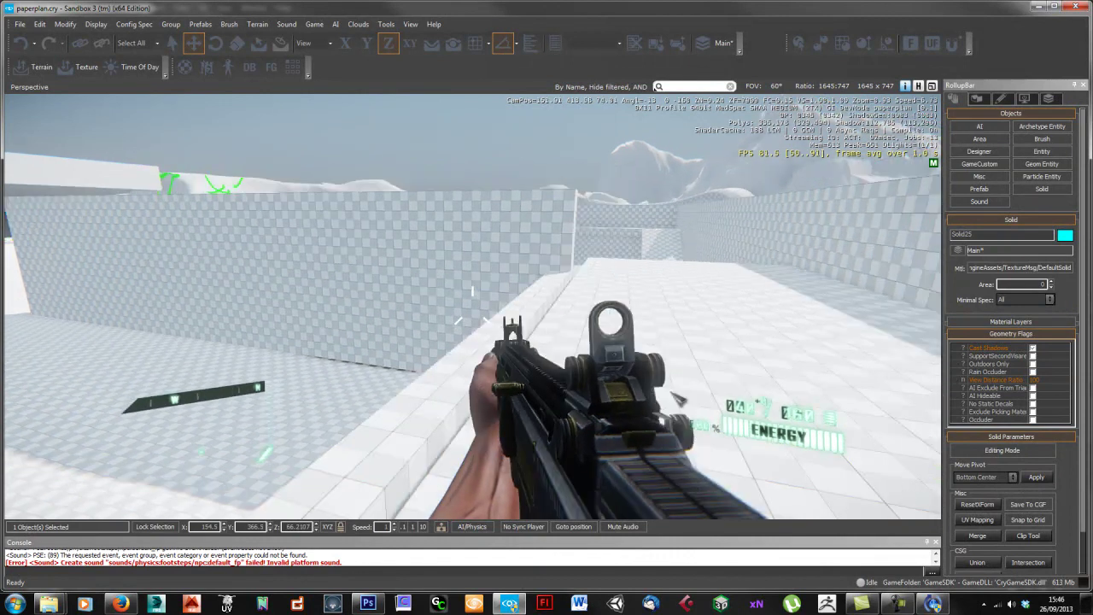
{"action": "key", "text": "w"}
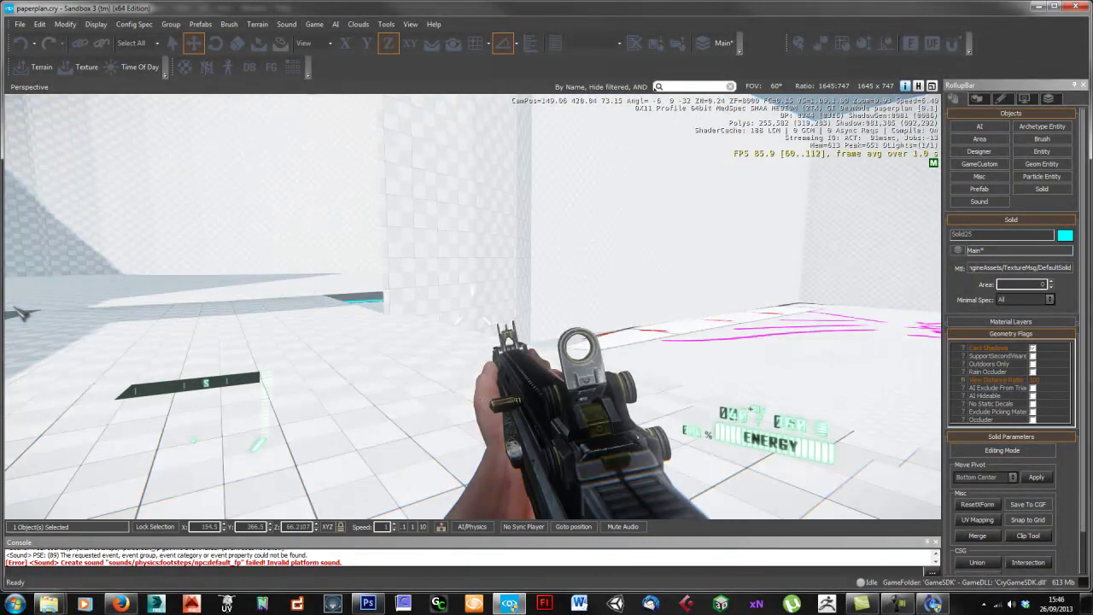
{"action": "key", "text": "w"}
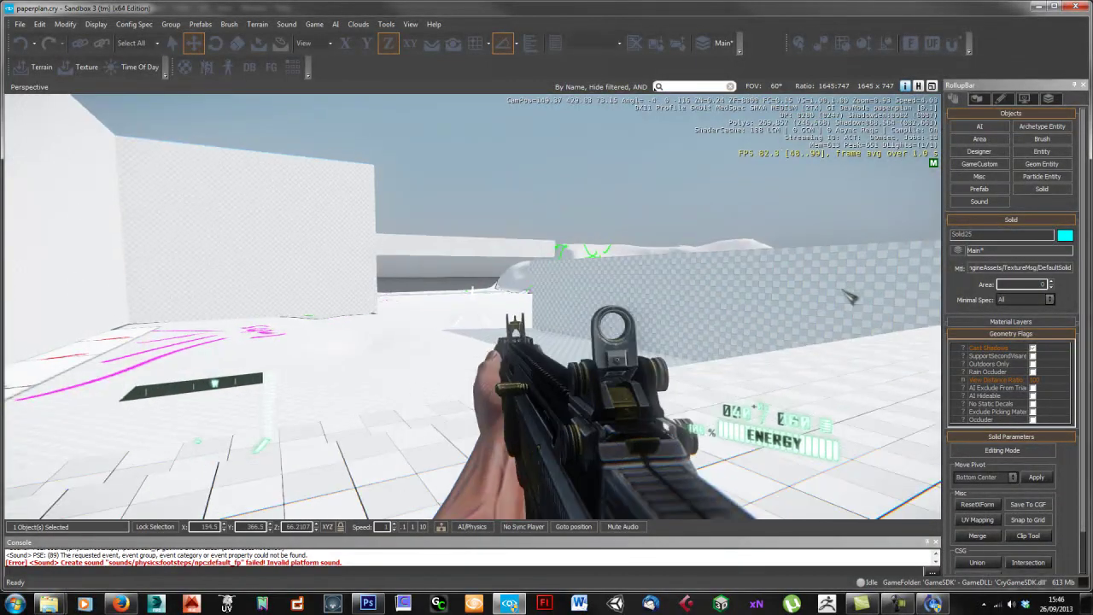
{"action": "key", "text": "w"}
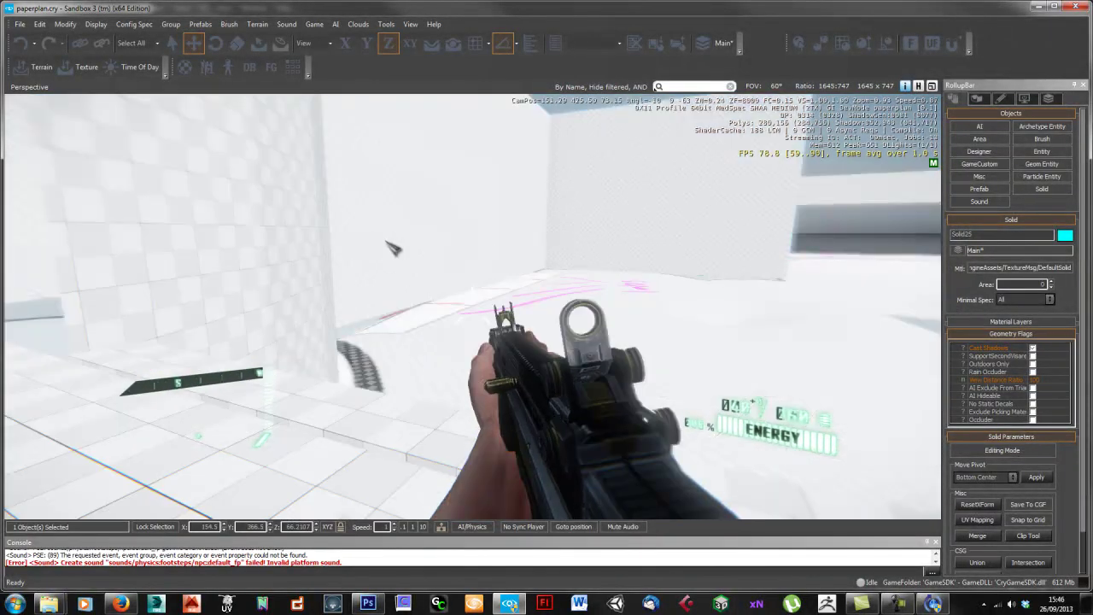
{"action": "left_click", "coordinate": [927, 331]}
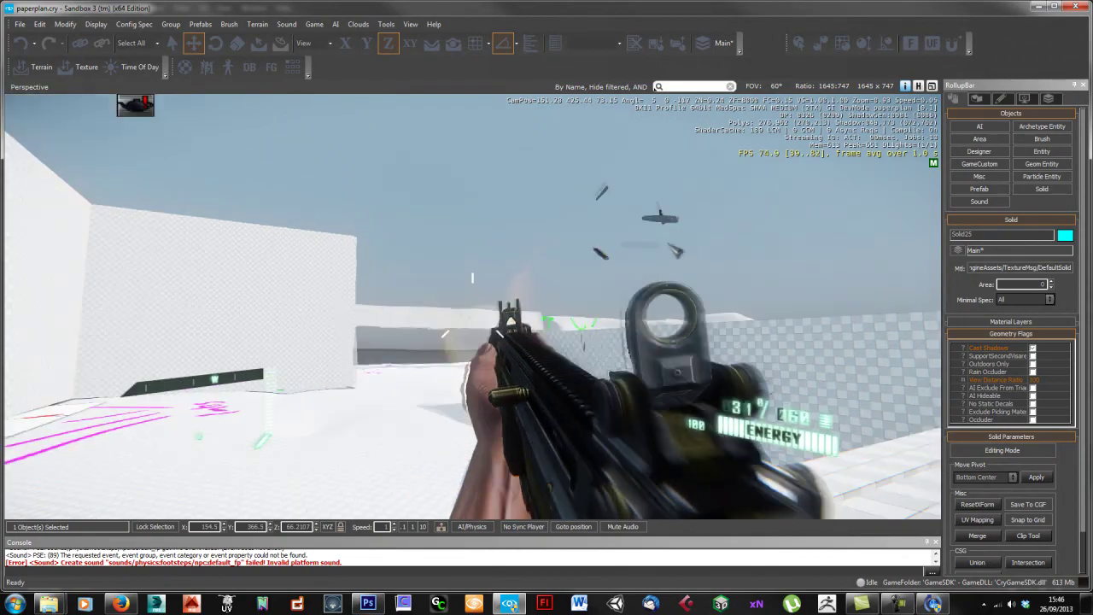
{"action": "right_click", "coordinate": [472, 286]}
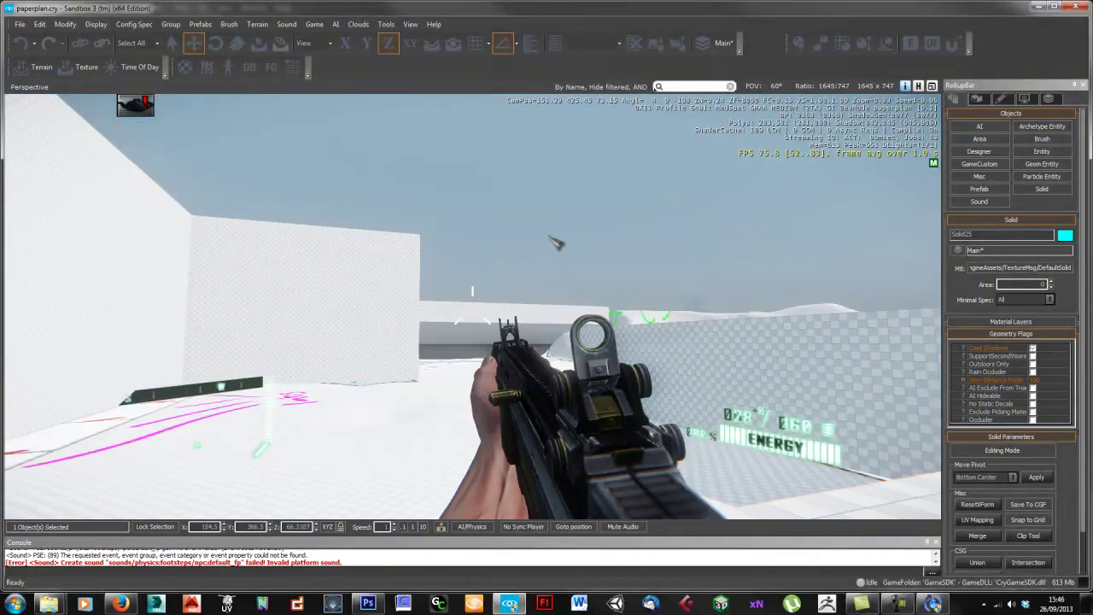
{"action": "key", "text": "a"}
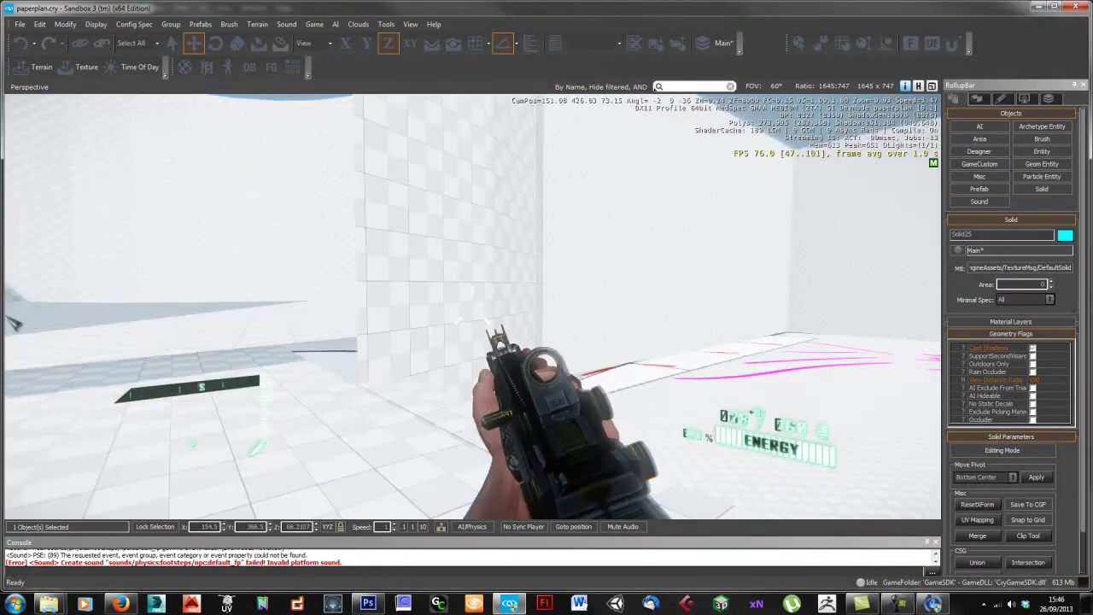
Step: Run into the circular room in game mode and examine its walls, openings and connecting passage
{"action": "key", "text": "shift+w"}
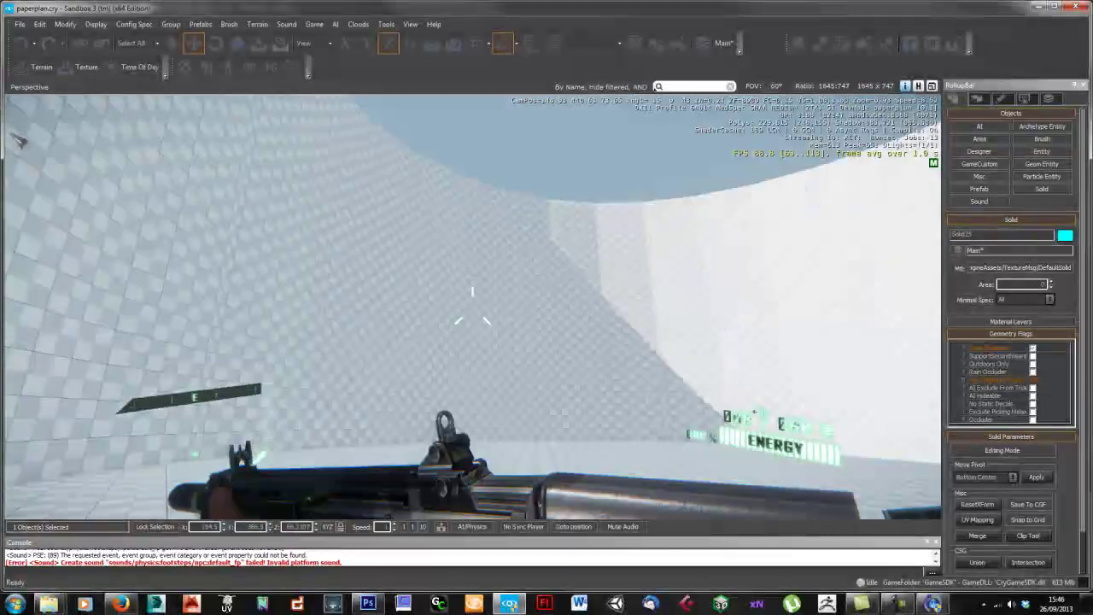
{"action": "key", "text": "shift+w"}
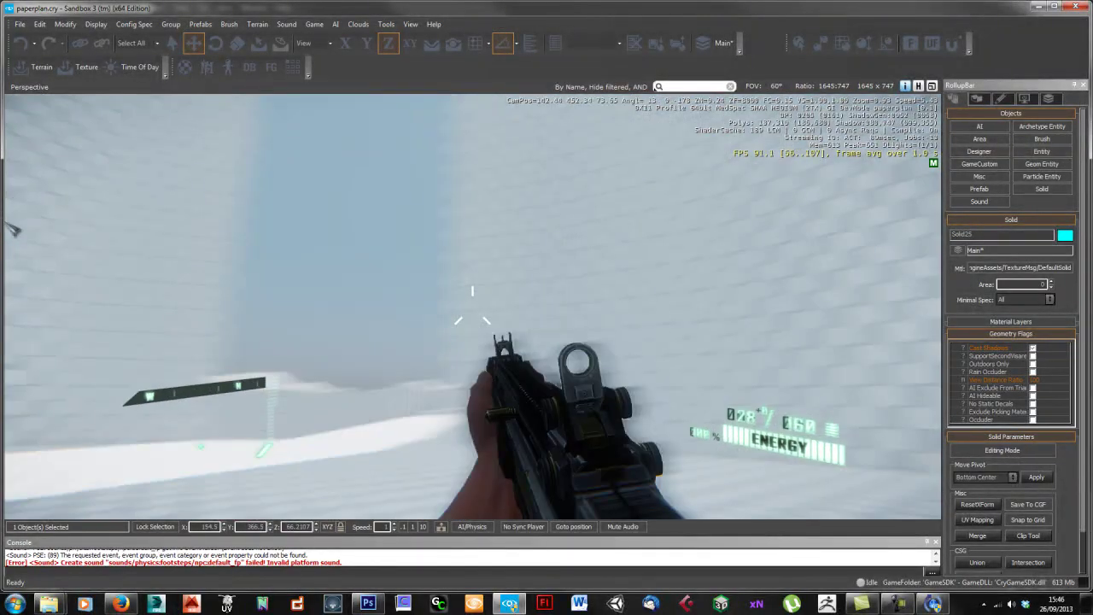
{"action": "key", "text": "shift+w"}
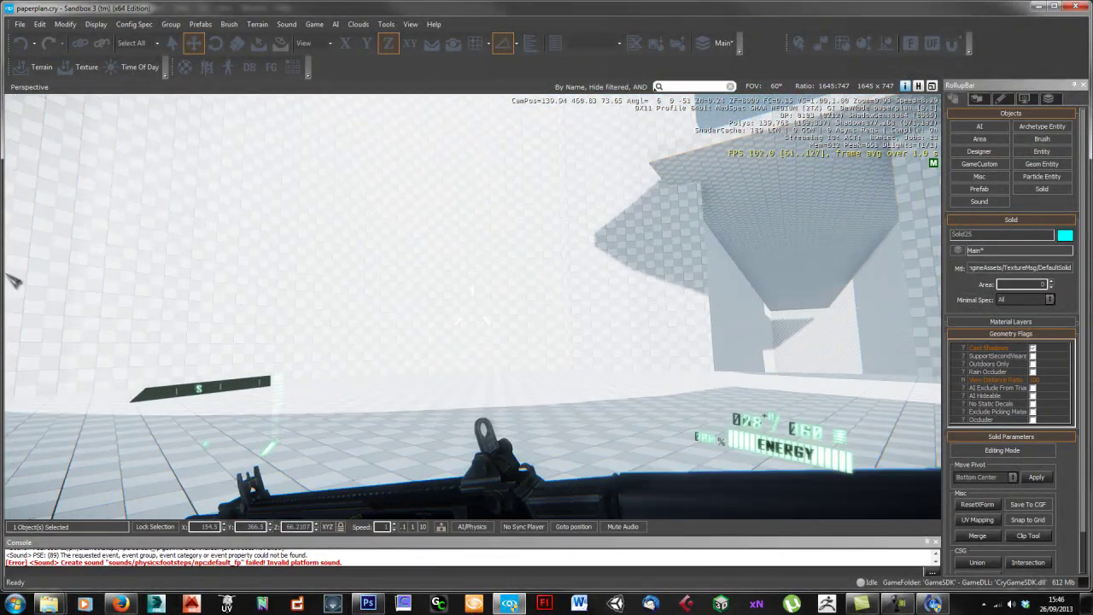
Step: Walk through the tall room with the overhanging blocks in game mode to check its scale, and return to the editor
{"action": "key", "text": "shift+w"}
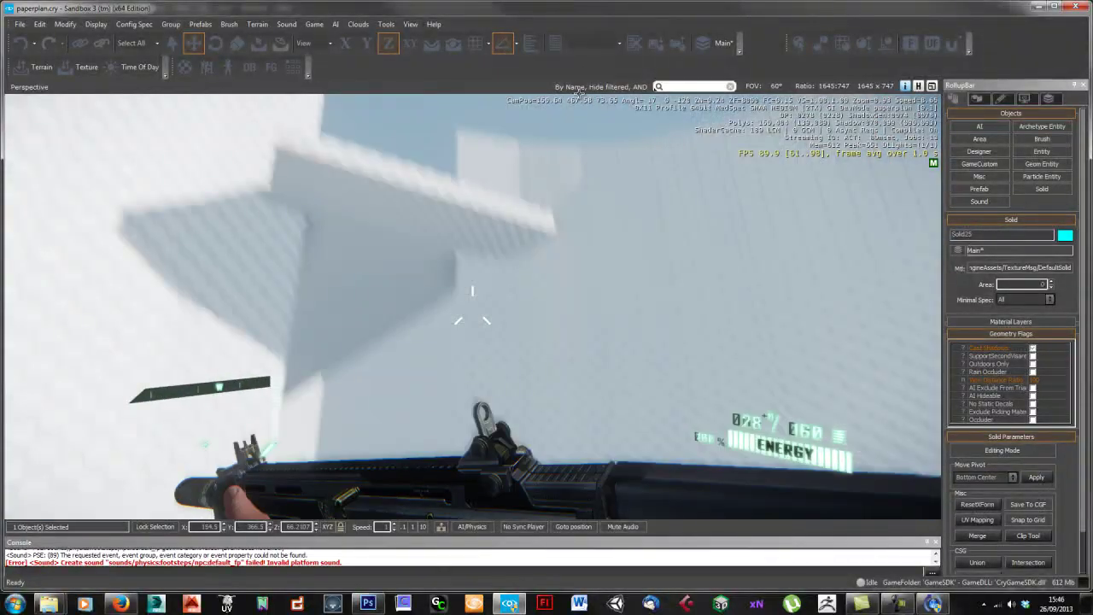
{"action": "key", "text": "shift+w"}
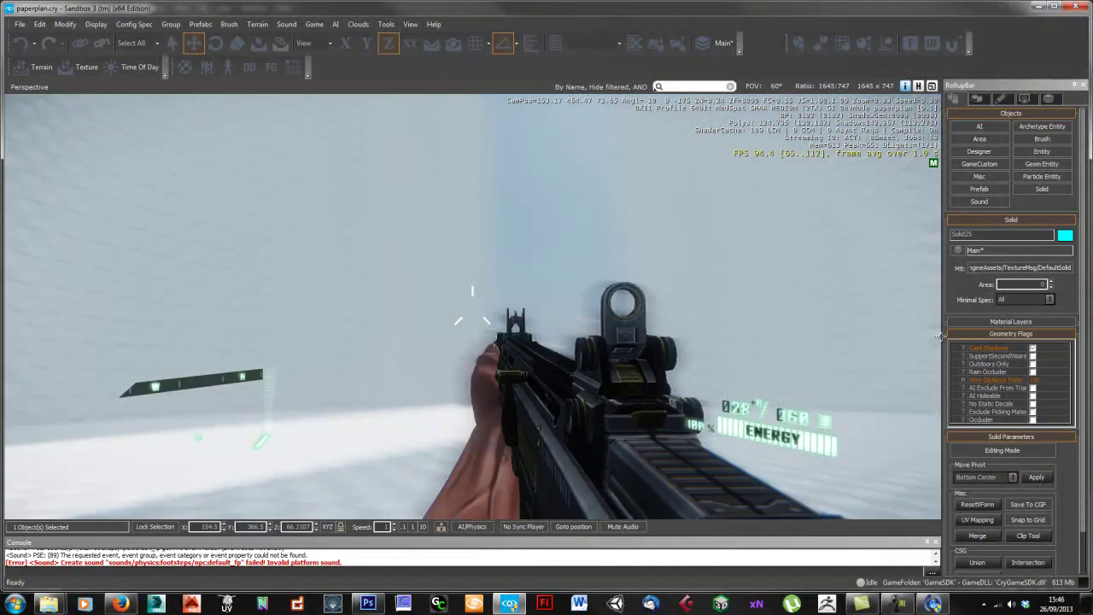
{"action": "key", "text": "w"}
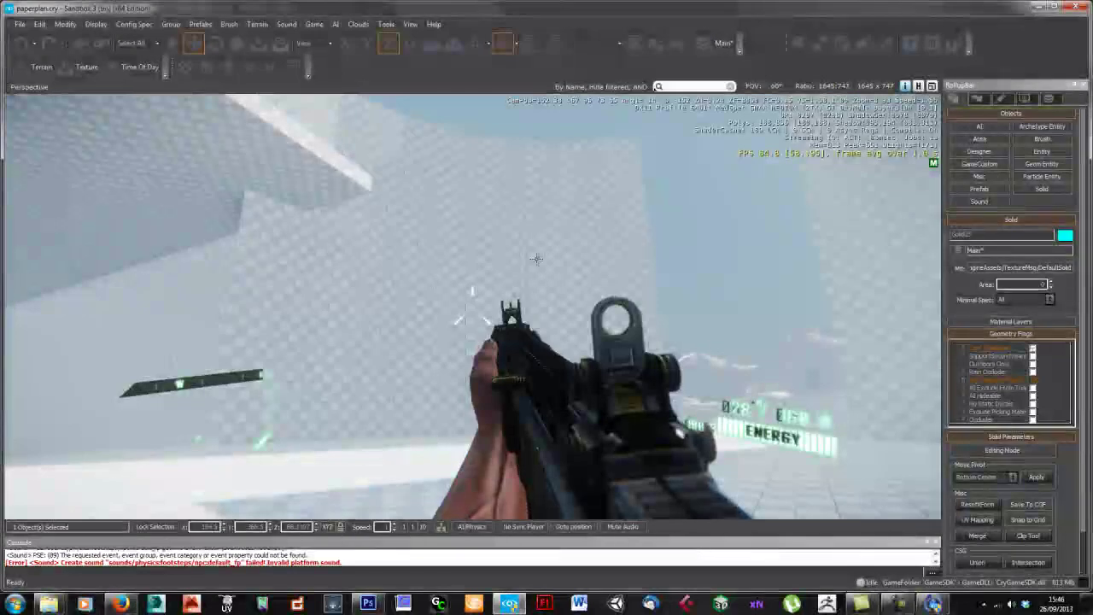
{"action": "key", "text": "d"}
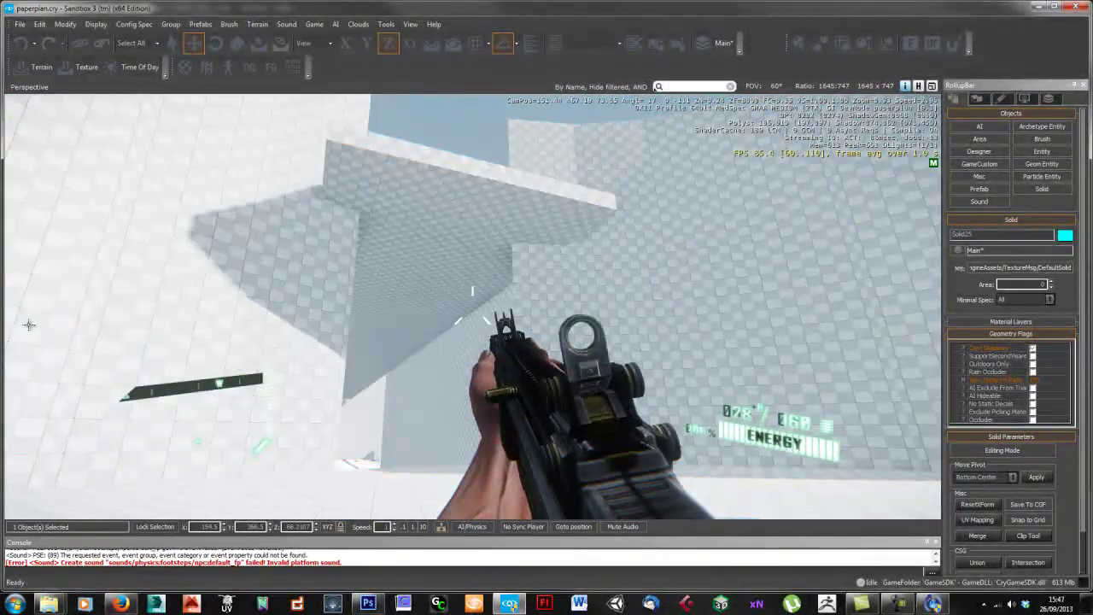
{"action": "key", "text": "Escape"}
Step: Playtest the long high-walled upper passage in game mode as far as the openings overlooking the lower floor, and return to the editor
{"action": "key", "text": "s"}
{"action": "mouse_move", "coordinate": [551, 400]}
{"action": "right_mouse_down"}
{"action": "mouse_move", "coordinate": [542, 398]}
{"action": "mouse_move", "coordinate": [554, 396]}
{"action": "right_mouse_up"}
{"action": "key", "text": "ctrl+g"}
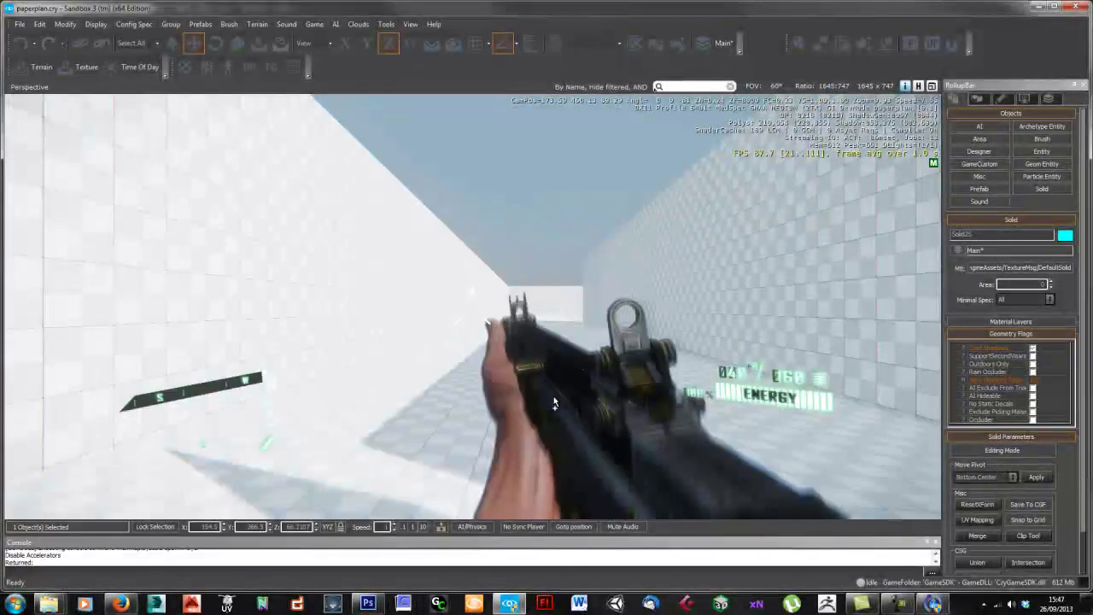
{"action": "key", "text": "w"}
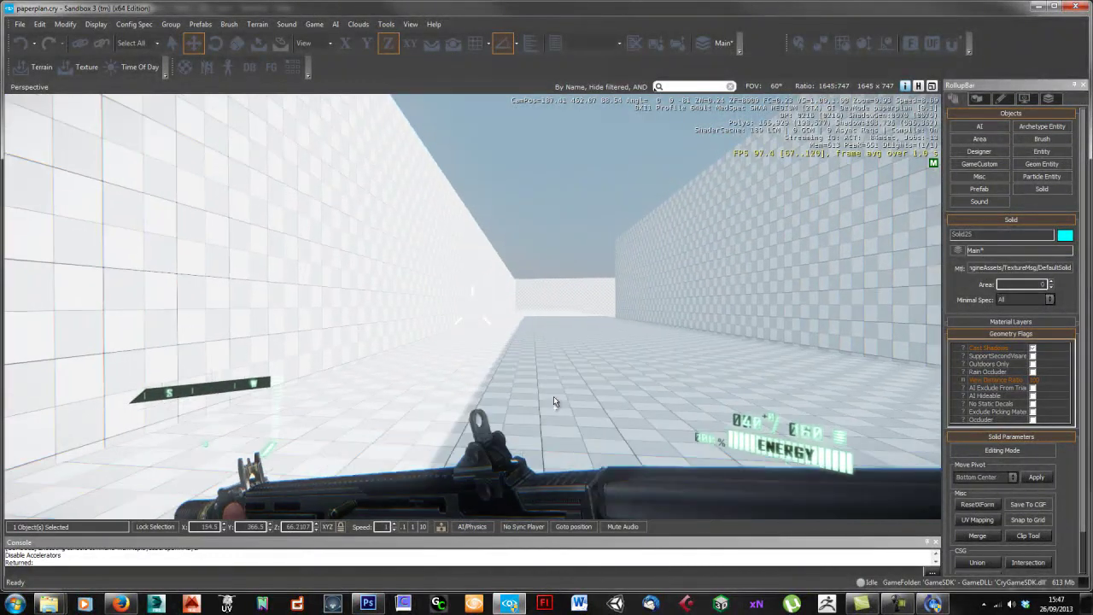
{"action": "key", "text": "w"}
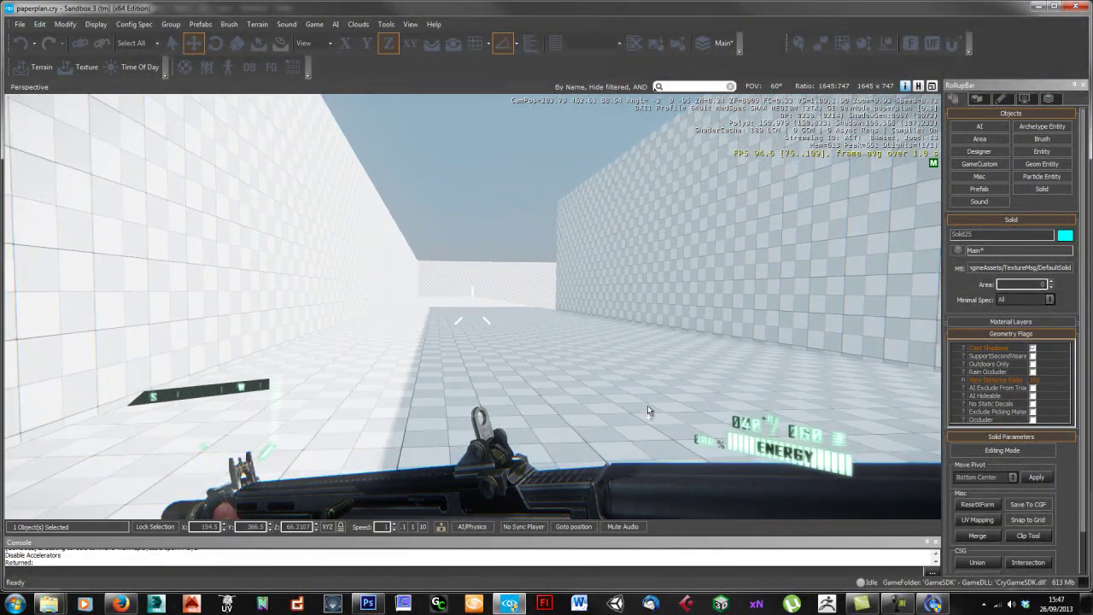
{"action": "key", "text": "w"}
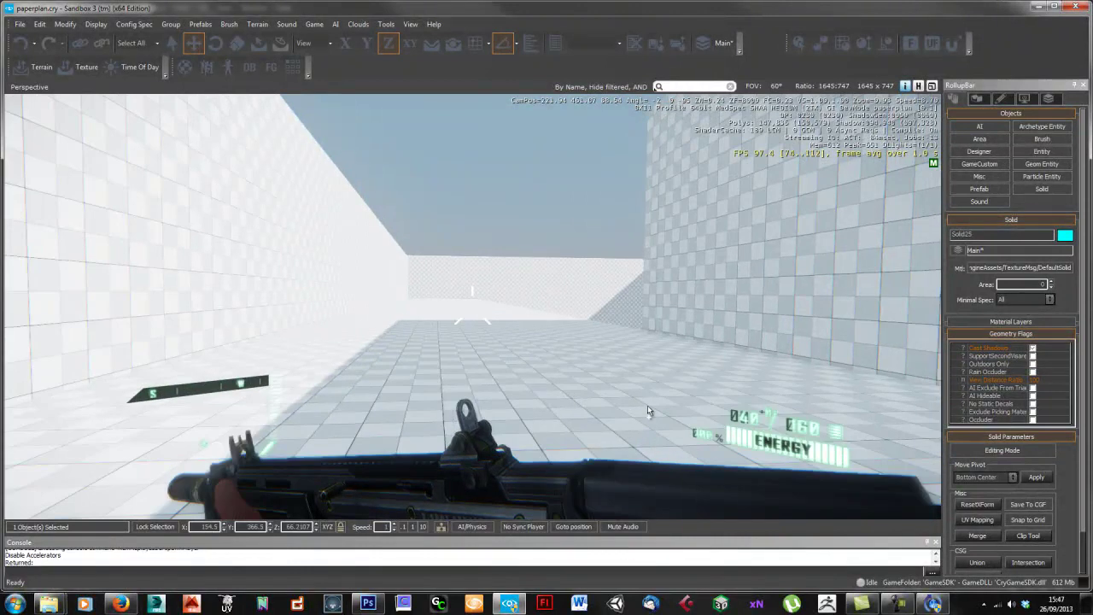
{"action": "key", "text": "w"}
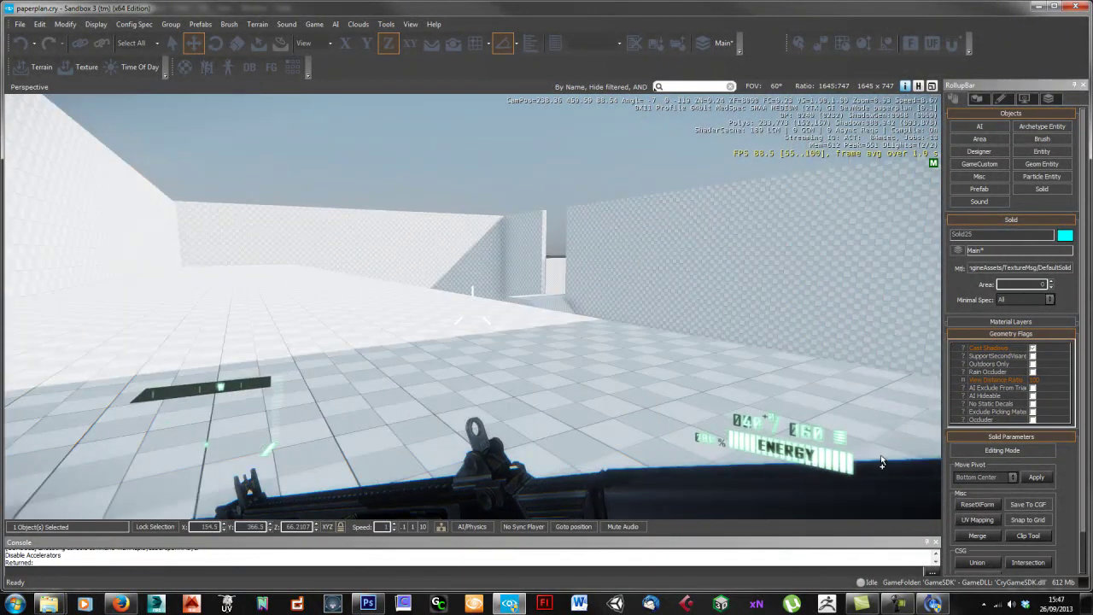
{"action": "key", "text": "w"}
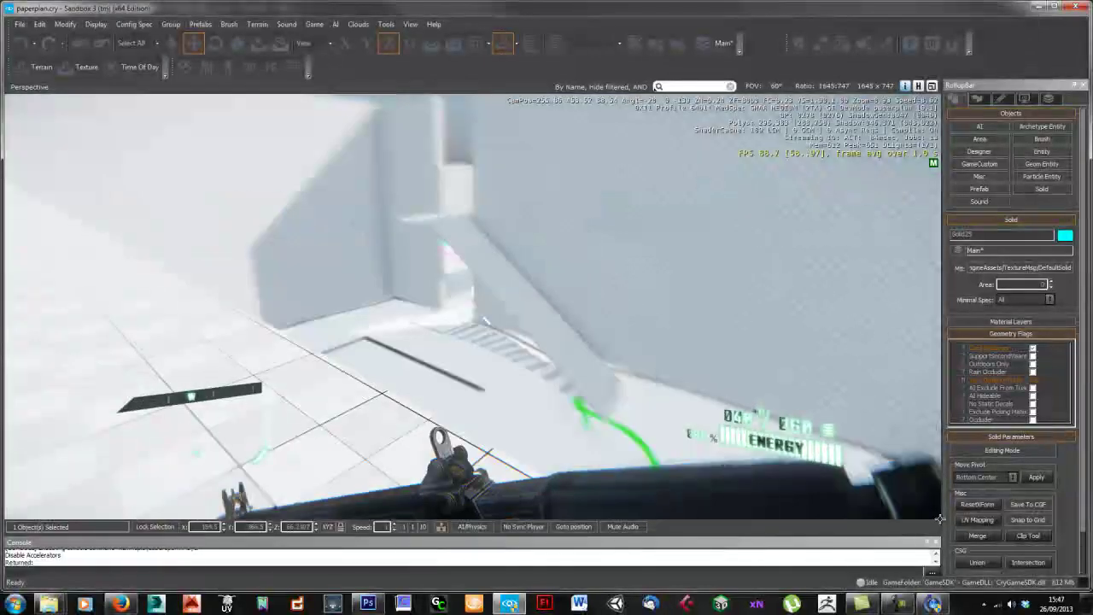
{"action": "key", "text": "w"}
{"action": "key", "text": "w"}
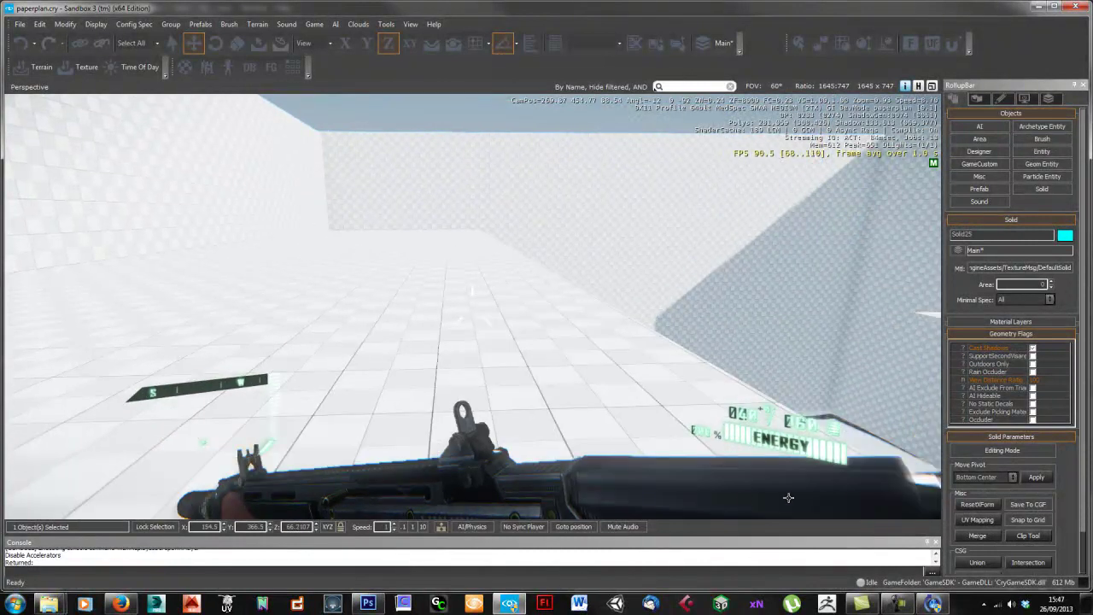
{"action": "key", "text": "w"}
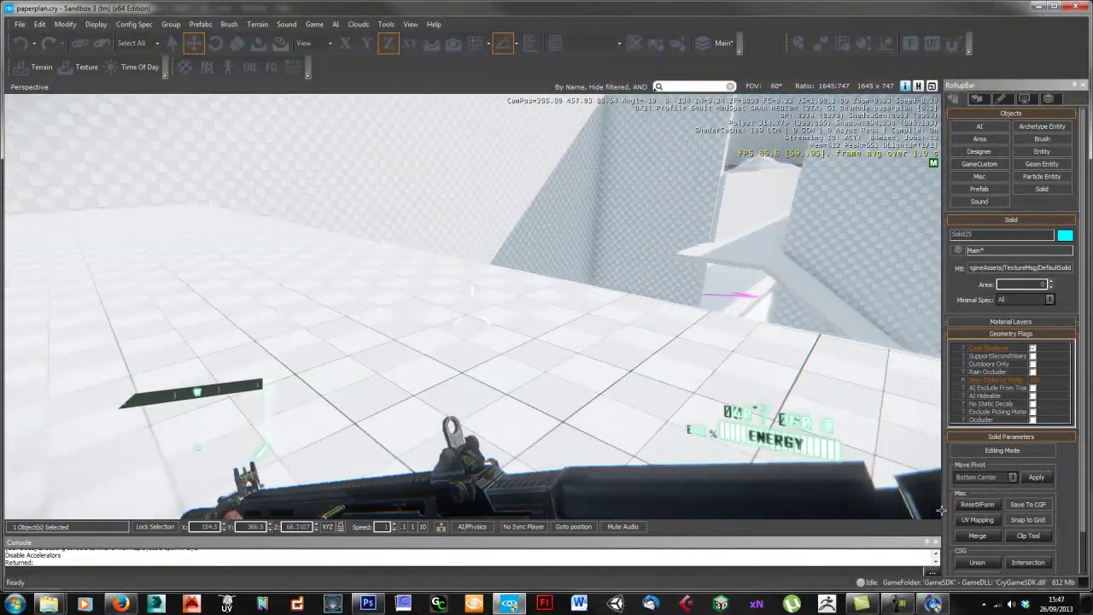
{"action": "key", "text": "w"}
{"action": "key", "text": "w"}
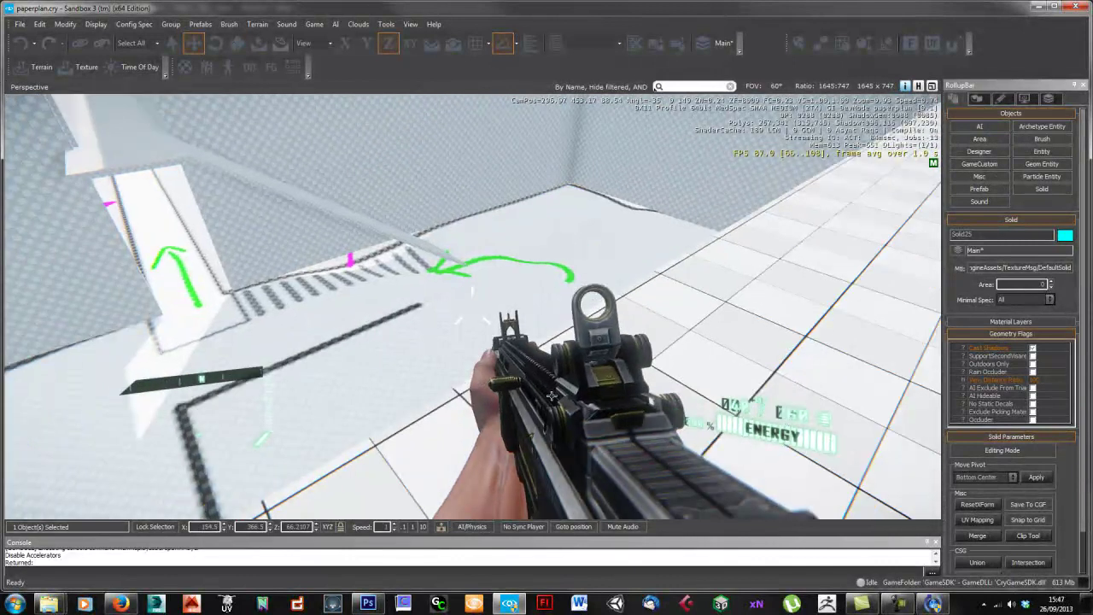
{"action": "key", "text": "Escape"}
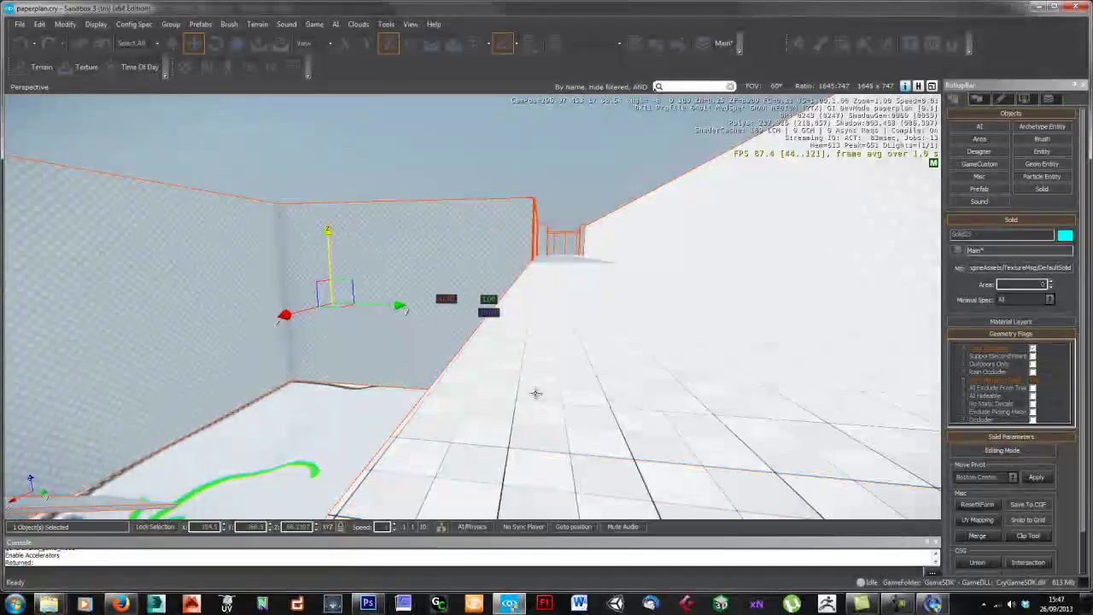
Step: Playtest the route from the lower hall up the ramp and along the walled aerial walkway in game mode, and return to the editor
{"action": "right_click_drag", "start_coordinate": [535, 392], "coordinate": [537, 401]}
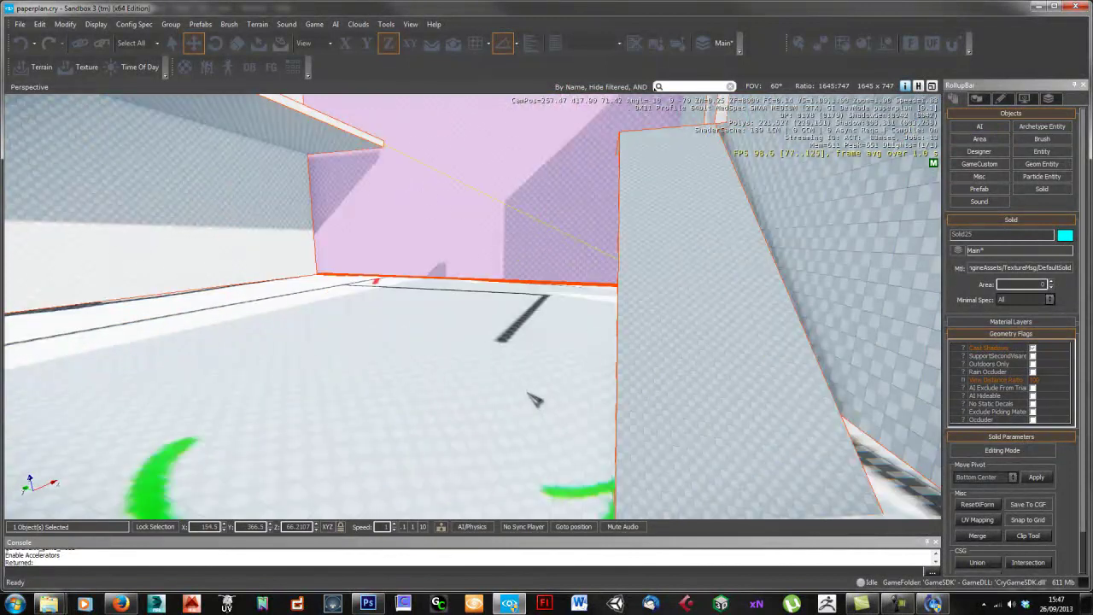
{"action": "key", "text": "ctrl+g"}
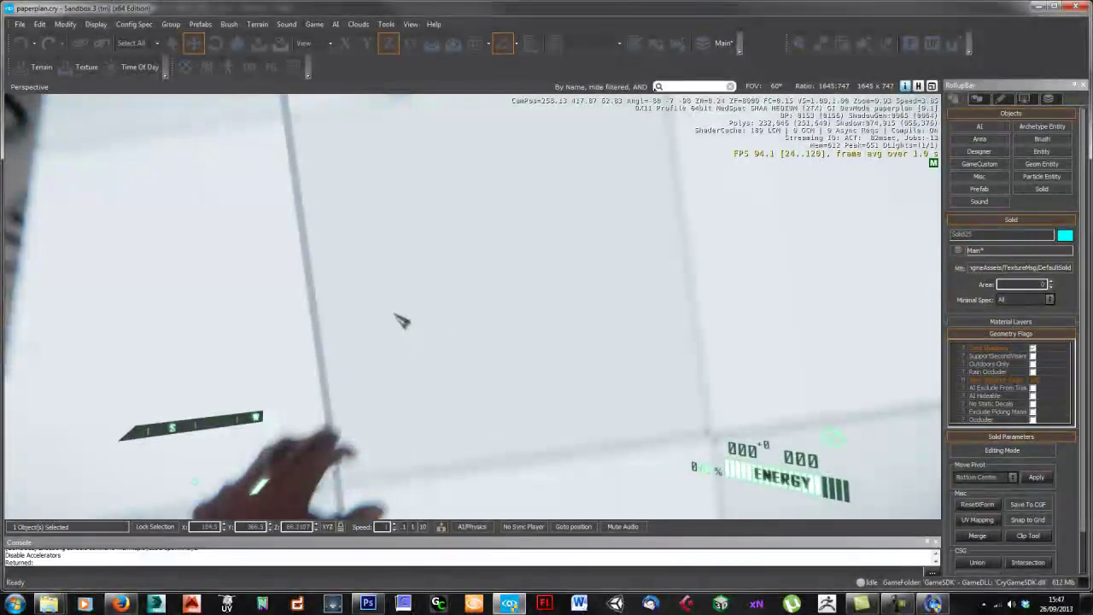
{"action": "key", "text": "w"}
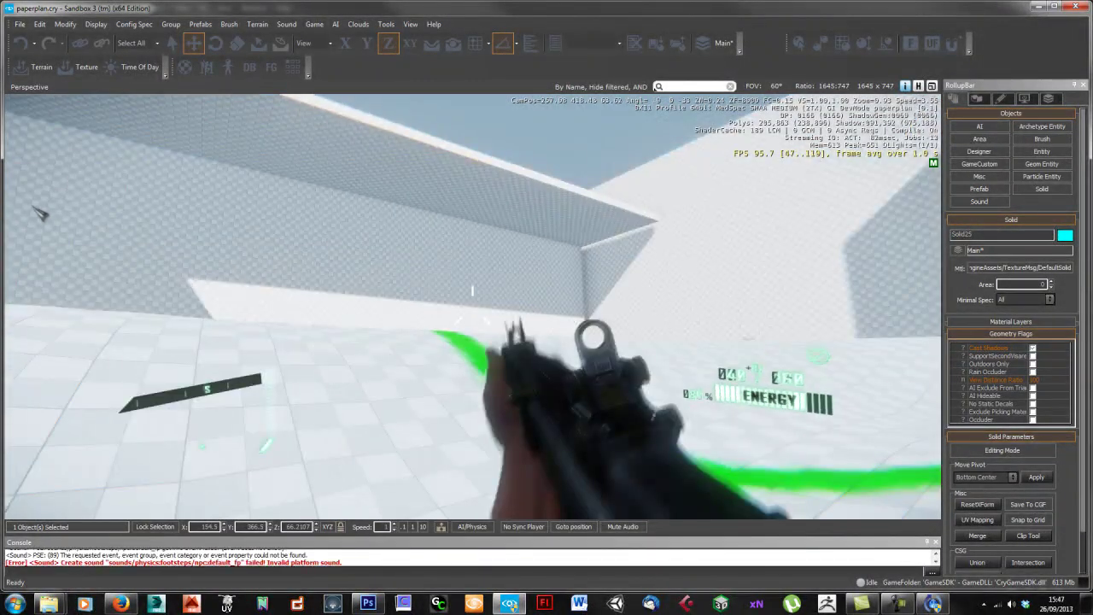
{"action": "key", "text": "w"}
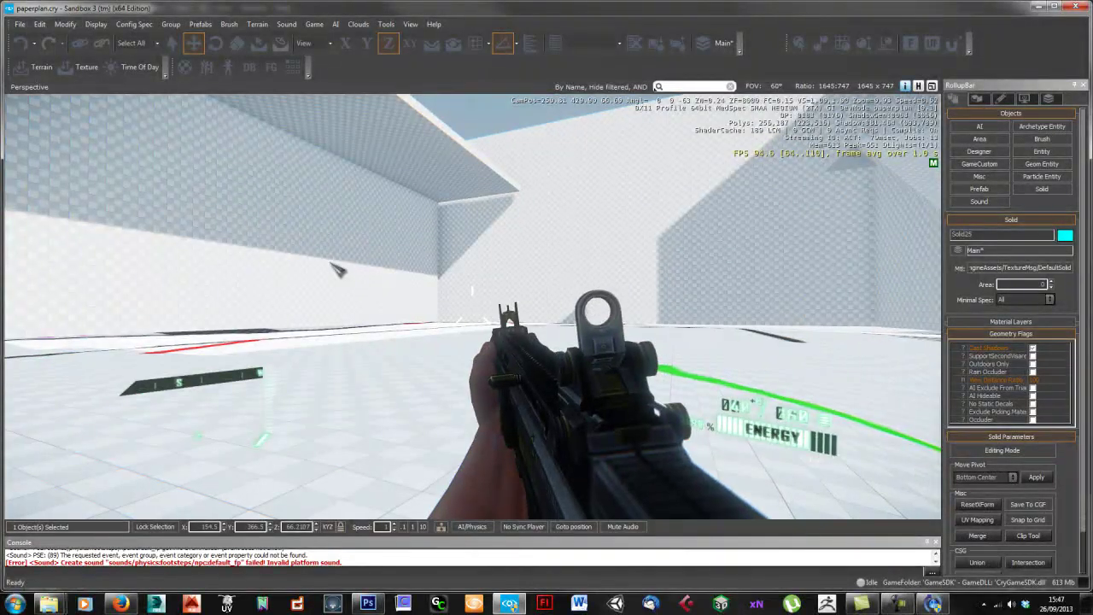
{"action": "key", "text": "w"}
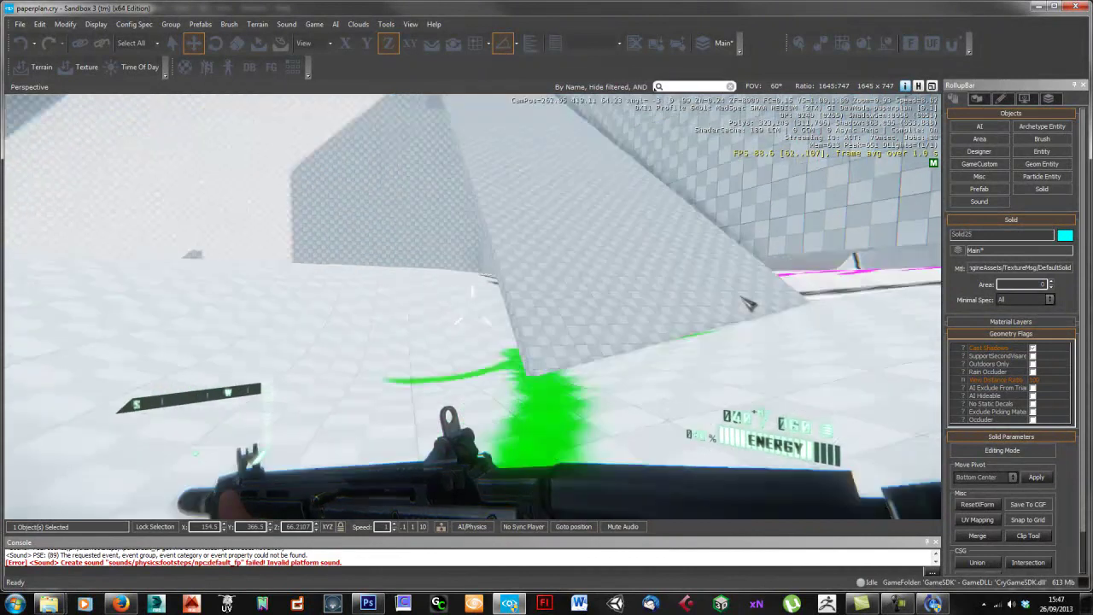
{"action": "key", "text": "w"}
{"action": "key", "text": "w"}
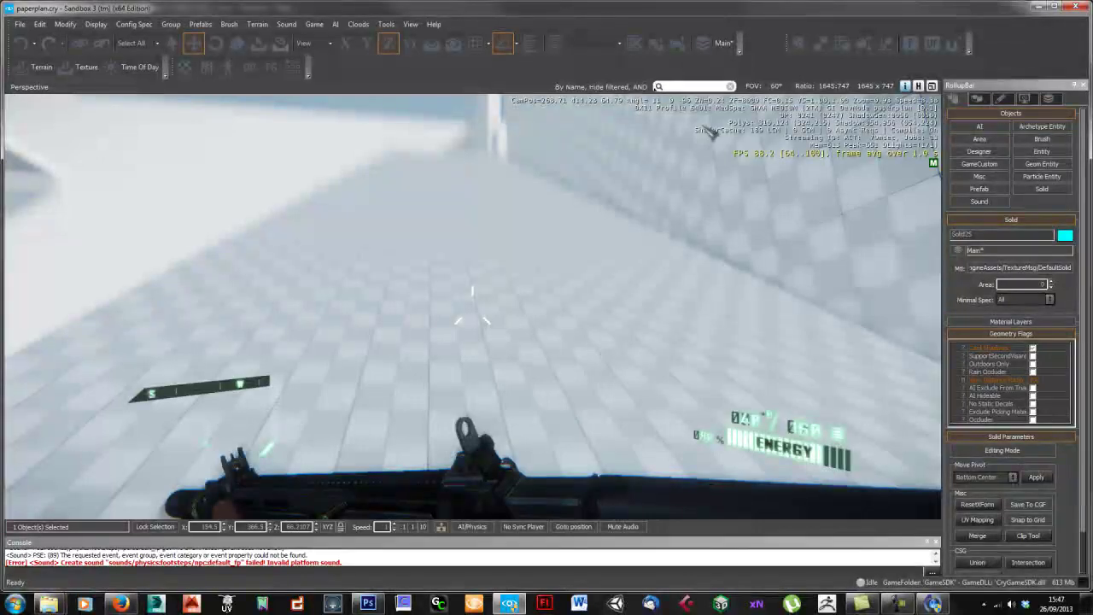
{"action": "key", "text": "w"}
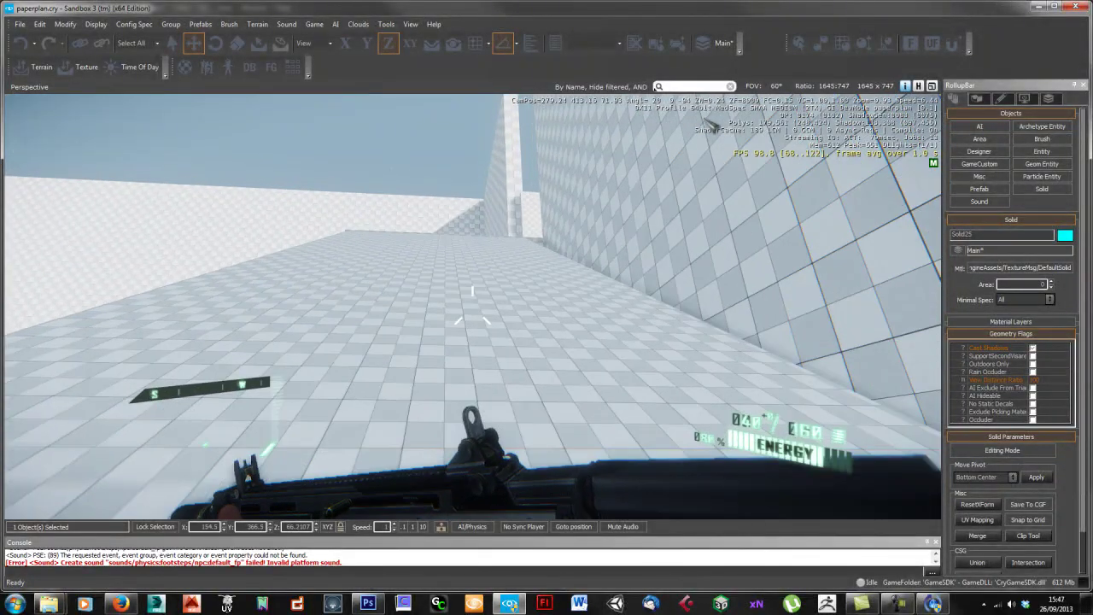
{"action": "key", "text": "w"}
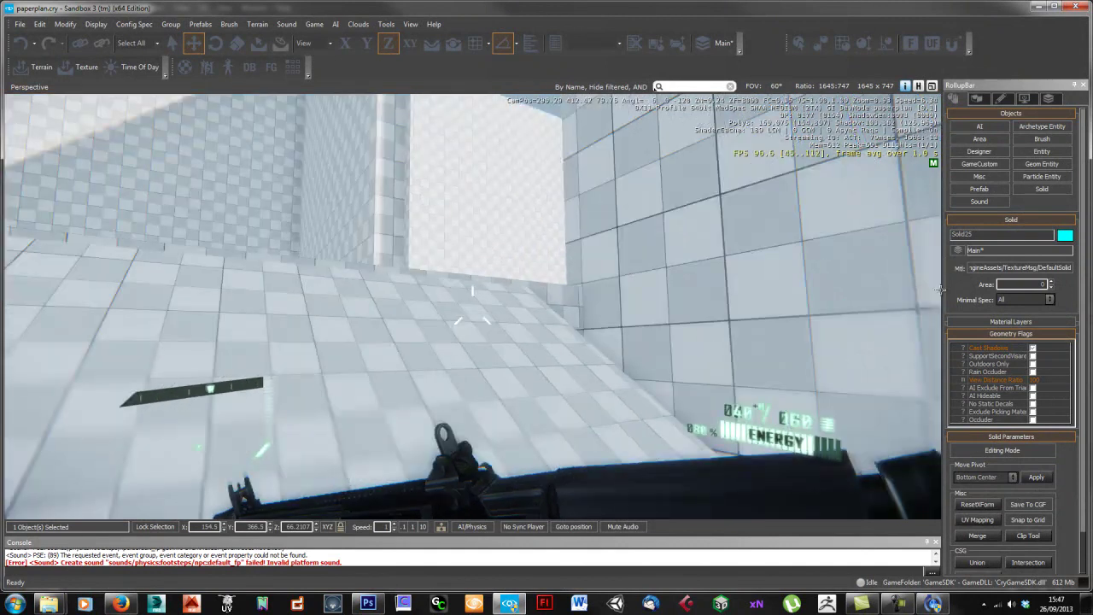
{"action": "key", "text": "w"}
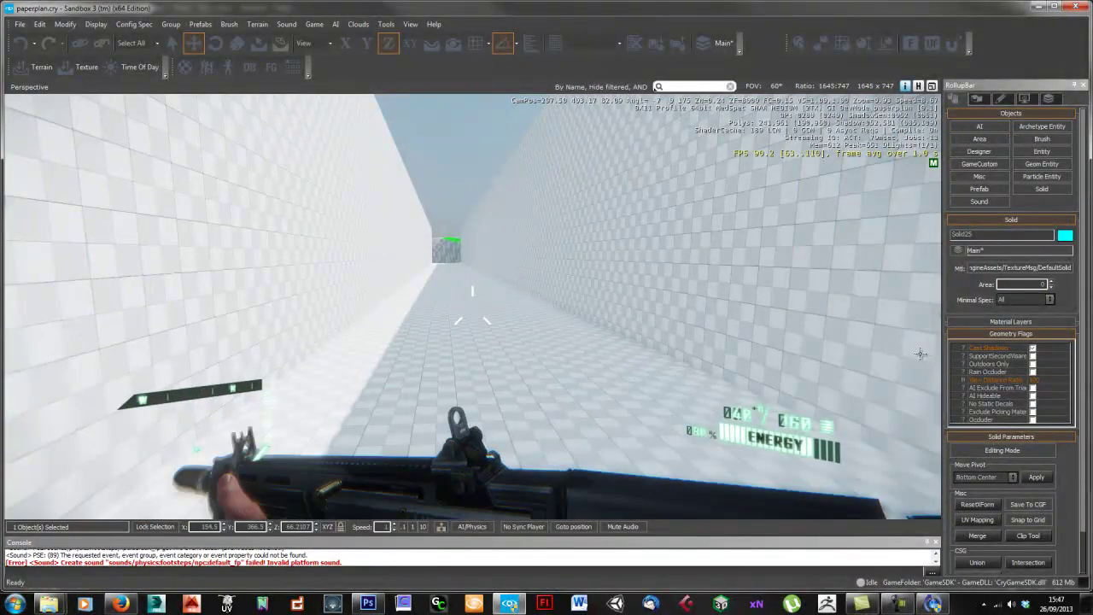
{"action": "key", "text": "w"}
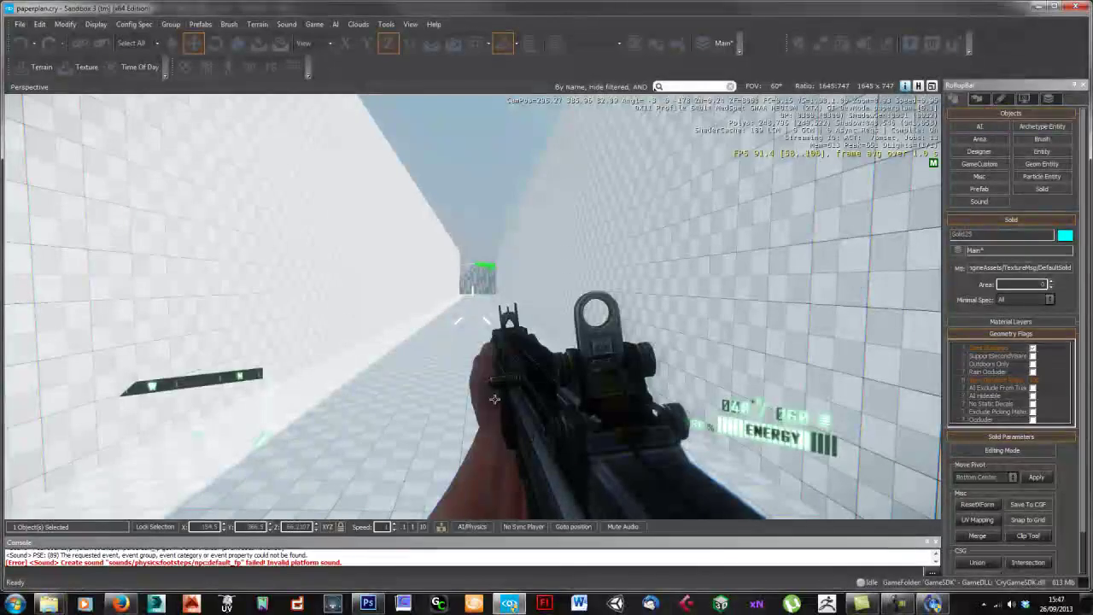
{"action": "key", "text": "Escape"}
Step: Survey the terrain hill at the far end of the aerial walkway from several sides
{"action": "right_click_drag", "start_coordinate": [498, 376], "coordinate": [489, 371]}
{"action": "key", "text": "s"}
{"action": "key", "text": "s"}
{"action": "right_click_drag", "start_coordinate": [577, 343], "coordinate": [577, 339]}
{"action": "key", "text": "d"}
{"action": "key", "text": "w"}
{"action": "key", "text": "w"}
{"action": "key", "text": "w"}
{"action": "key", "text": "s"}
{"action": "right_click_drag", "start_coordinate": [377, 282], "coordinate": [373, 279]}
{"action": "key", "text": "s"}
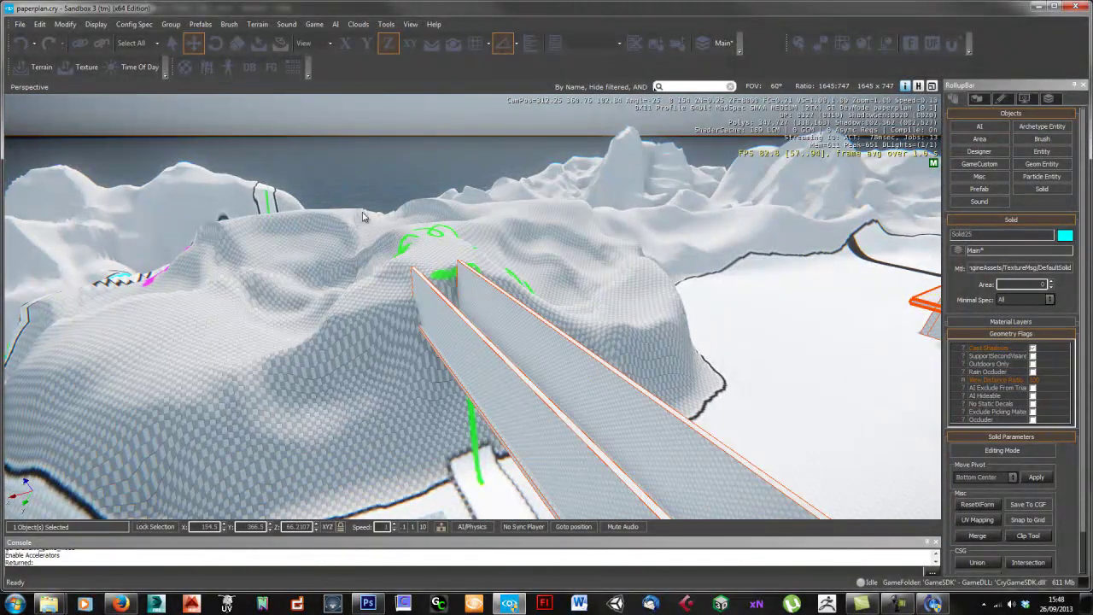
{"action": "right_click_drag", "start_coordinate": [210, 250], "coordinate": [275, 357]}
{"action": "key", "text": "a"}
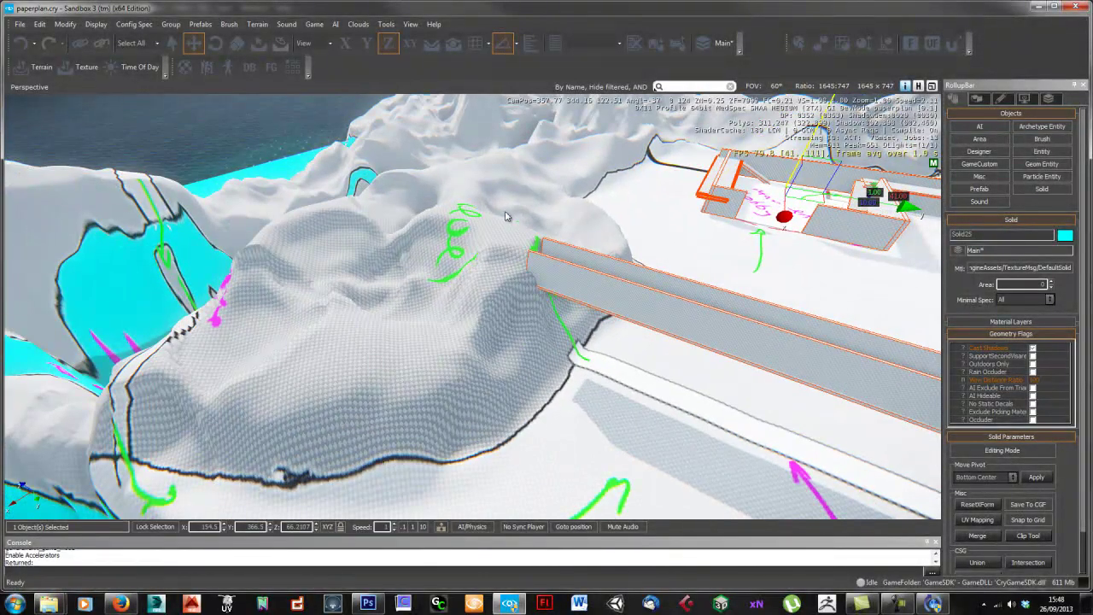
{"action": "right_click_drag", "start_coordinate": [513, 276], "coordinate": [898, 250]}
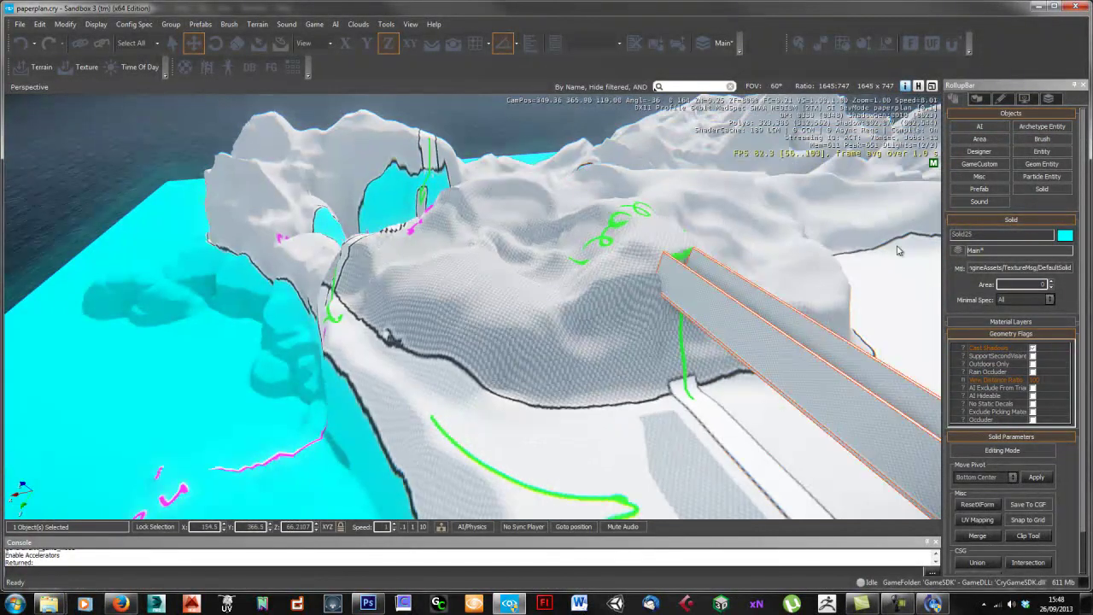
Step: Raise the hill around the aerial walkway's end with the terrain Flatten brush at a height of 102
{"action": "left_click", "coordinate": [1001, 99]}
{"action": "left_click", "coordinate": [980, 127]}
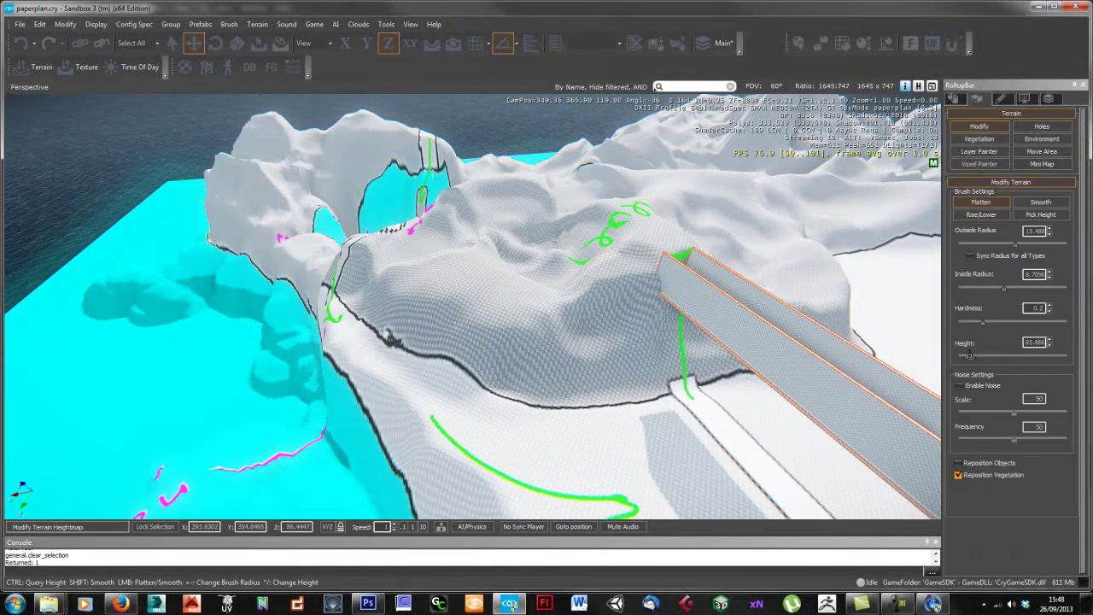
{"action": "left_click_drag", "start_coordinate": [643, 223], "coordinate": [472, 251]}
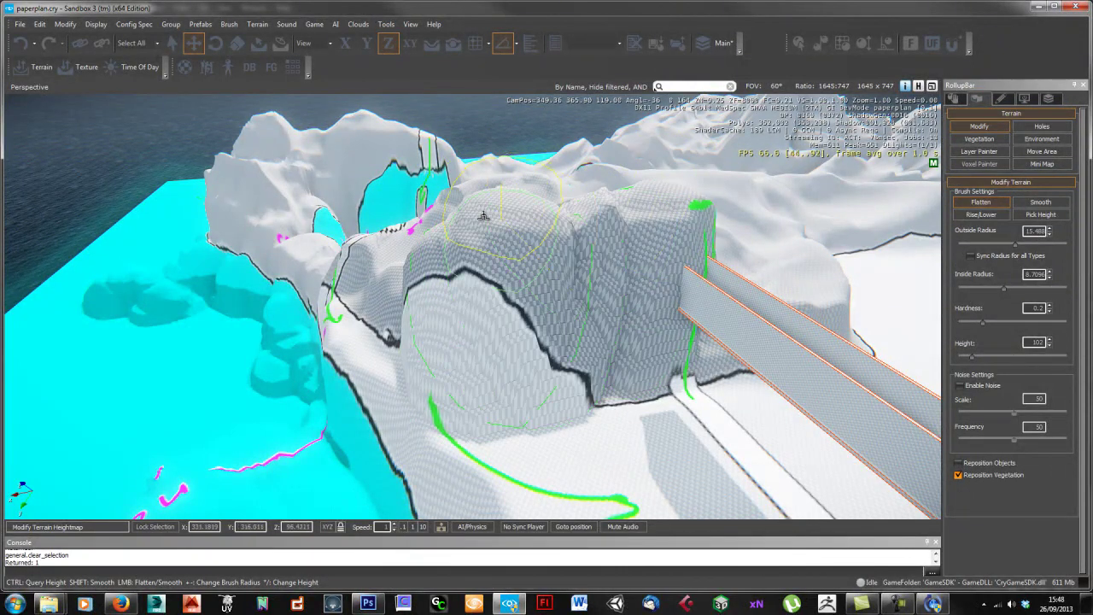
Step: Extend the raised terrain across the hilltop and its far slope with further Flatten strokes at height 102
{"action": "key", "text": "d"}
{"action": "mouse_move", "coordinate": [555, 212]}
{"action": "right_mouse_down"}
{"action": "mouse_move", "coordinate": [605, 212]}
{"action": "mouse_move", "coordinate": [647, 241]}
{"action": "right_mouse_up"}
{"action": "left_click_drag", "start_coordinate": [646, 242], "coordinate": [738, 298]}
{"action": "right_click_drag", "start_coordinate": [692, 252], "coordinate": [581, 256]}
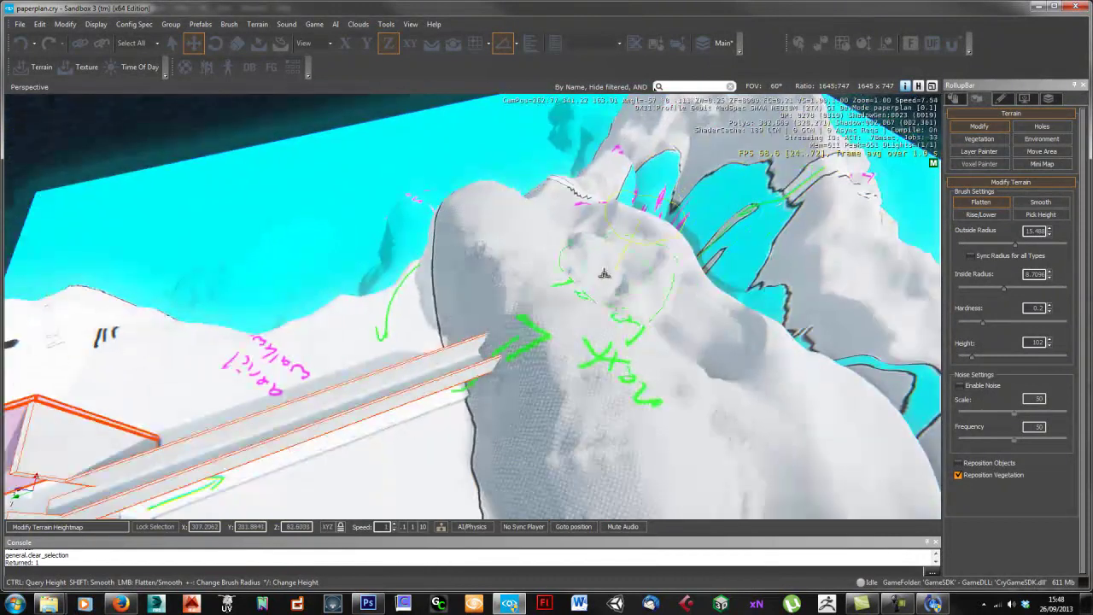
{"action": "left_click_drag", "start_coordinate": [745, 367], "coordinate": [778, 399]}
{"action": "right_click_drag", "start_coordinate": [778, 398], "coordinate": [756, 405]}
{"action": "key", "text": "s"}
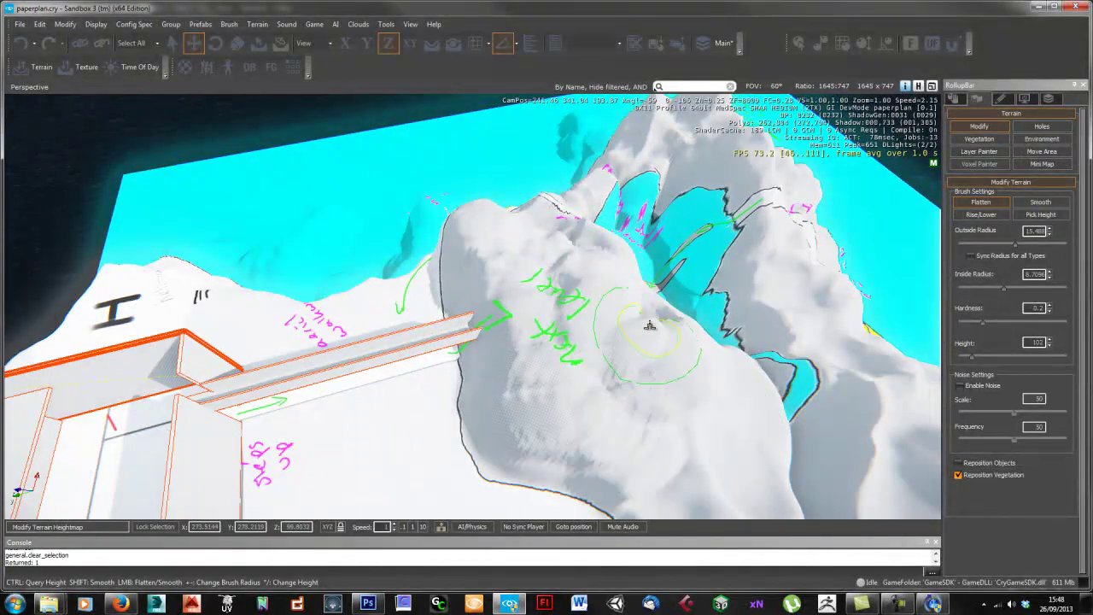
Step: Examine how the reshaped hill meets the aerial walkway and the surrounding walled buildings
{"action": "right_click_drag", "start_coordinate": [581, 246], "coordinate": [608, 249]}
{"action": "key", "text": "w"}
{"action": "scroll", "coordinate": [483, 278], "scroll_direction": "down", "scroll_amount": 3}
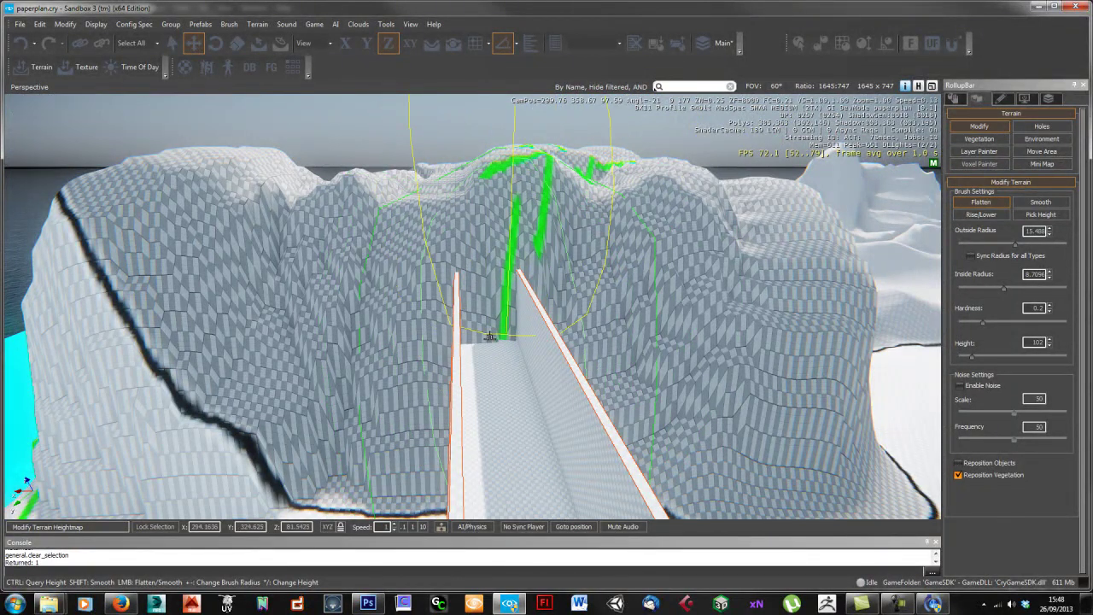
{"action": "right_click_drag", "start_coordinate": [490, 337], "coordinate": [510, 268]}
{"action": "key", "text": "s"}
{"action": "key", "text": "a"}
{"action": "right_click_drag", "start_coordinate": [436, 358], "coordinate": [373, 282]}
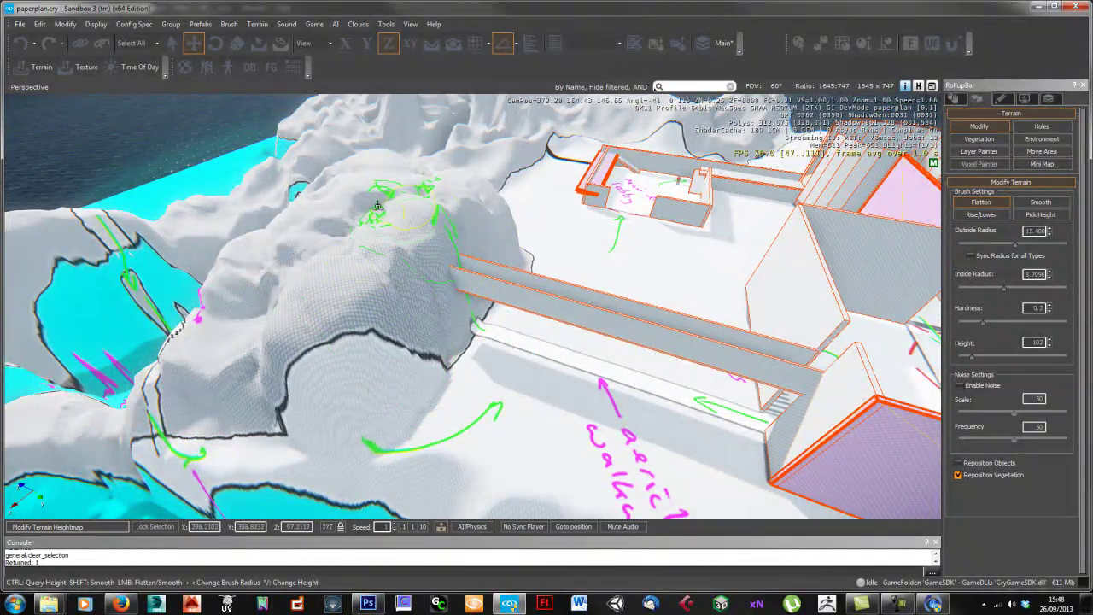
{"action": "mouse_move", "coordinate": [488, 269]}
{"action": "right_mouse_down"}
{"action": "mouse_move", "coordinate": [495, 264]}
{"action": "mouse_move", "coordinate": [483, 315]}
{"action": "mouse_move", "coordinate": [473, 297]}
{"action": "mouse_move", "coordinate": [502, 282]}
{"action": "right_mouse_up"}
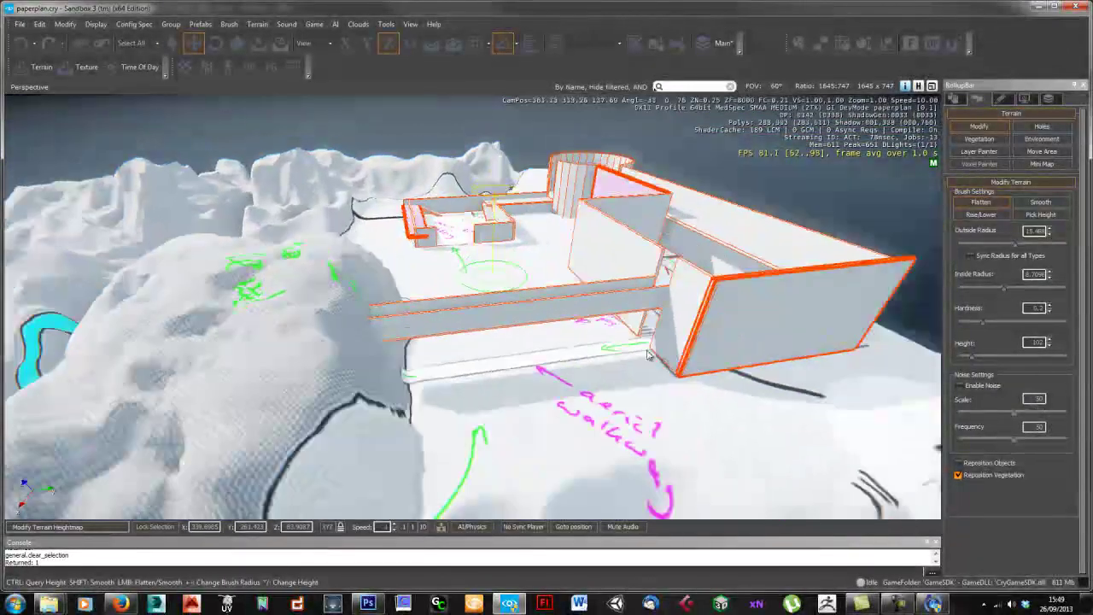
{"action": "left_click", "coordinate": [978, 202]}
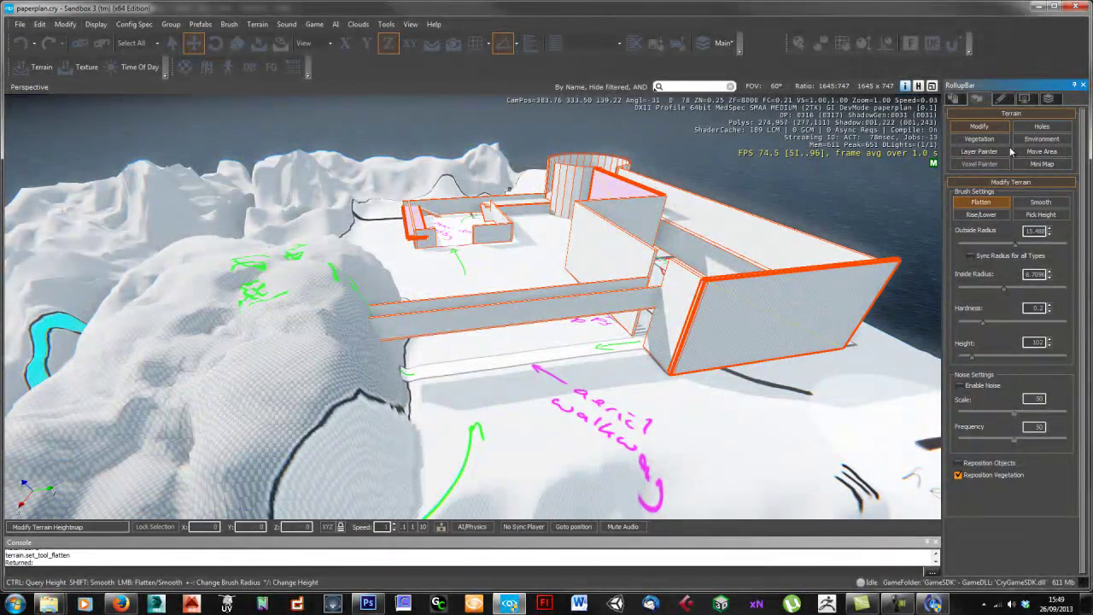
Step: Leave the terrain brush and survey the main entrance lobby, round tower, labs and walled buildings from above
{"action": "left_click", "coordinate": [976, 128]}
{"action": "scroll", "coordinate": [513, 312], "scroll_direction": "down", "scroll_amount": 5}
{"action": "right_click_drag", "start_coordinate": [512, 311], "coordinate": [515, 311]}
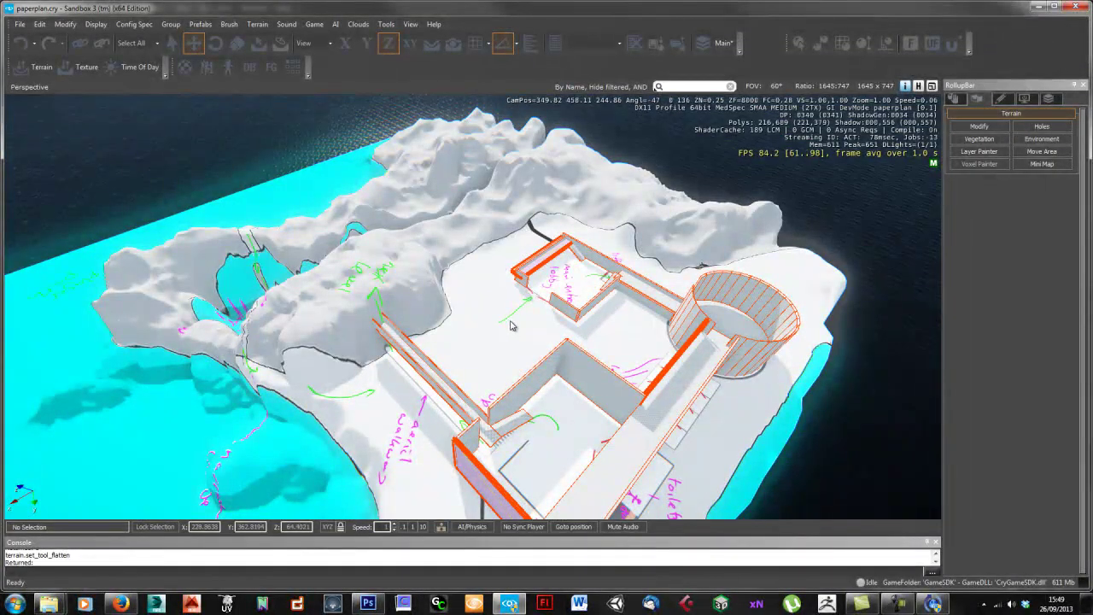
{"action": "key", "text": "w"}
{"action": "mouse_move", "coordinate": [501, 323]}
{"action": "right_mouse_down"}
{"action": "mouse_move", "coordinate": [493, 319]}
{"action": "mouse_move", "coordinate": [504, 318]}
{"action": "right_mouse_up"}
{"action": "key", "text": "w"}
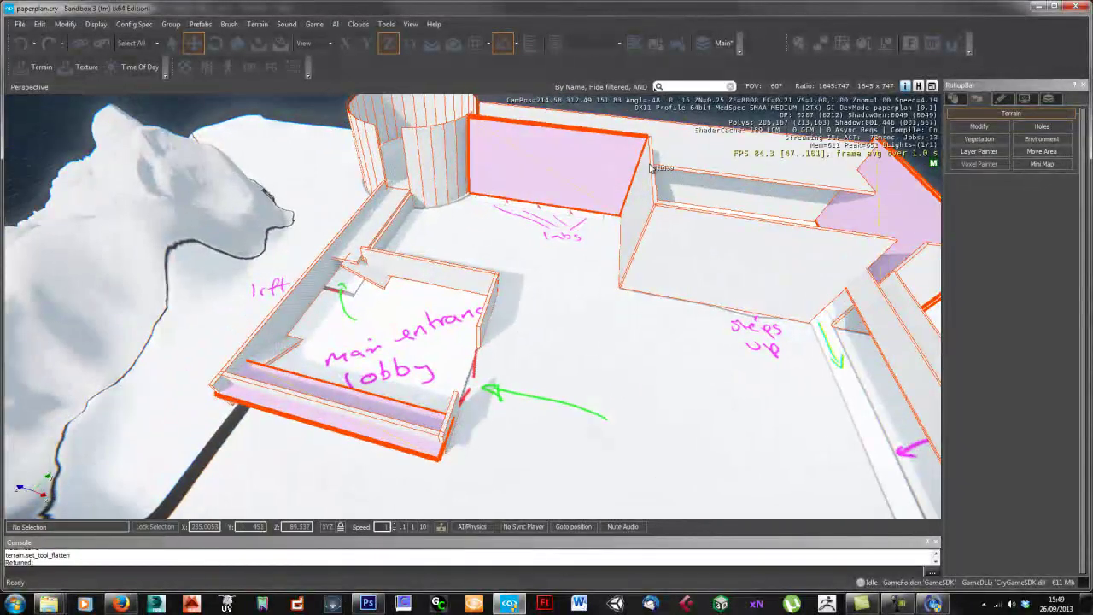
{"action": "key", "text": "s"}
{"action": "right_click_drag", "start_coordinate": [539, 254], "coordinate": [554, 274]}
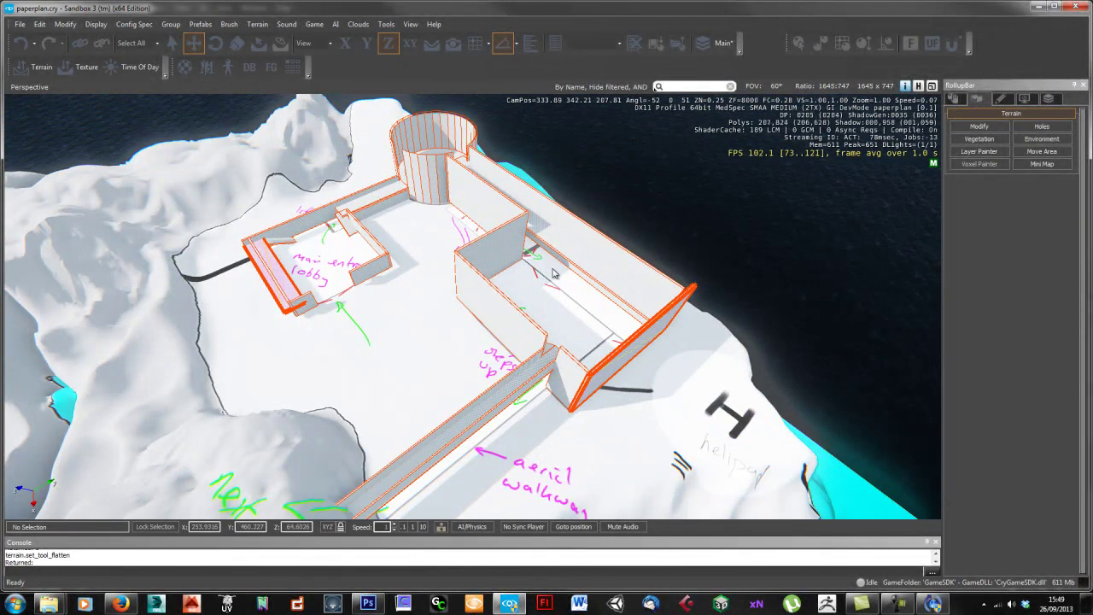
{"action": "right_click_drag", "start_coordinate": [573, 273], "coordinate": [572, 268]}
{"action": "key", "text": "w"}
{"action": "key", "text": "s"}
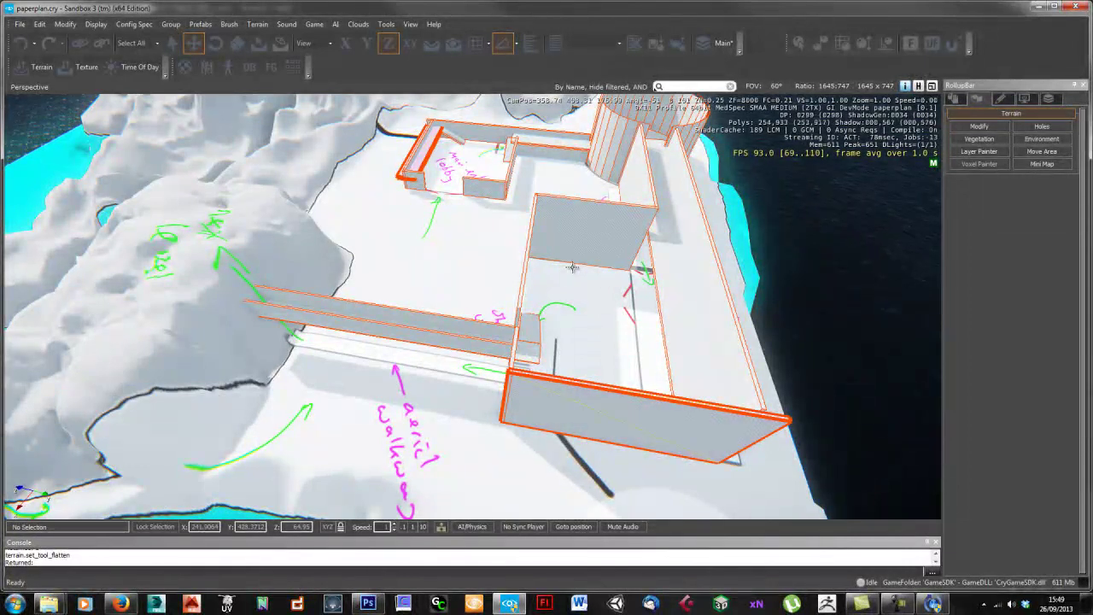
Step: Examine the building blockout from both ends, following the painted routes between the lobby, labs, steps and aerial walkway
{"action": "key", "text": "w"}
{"action": "right_click_drag", "start_coordinate": [579, 239], "coordinate": [580, 244]}
{"action": "key", "text": "w"}
{"action": "key", "text": "w"}
{"action": "key", "text": "w"}
{"action": "key", "text": "s"}
{"action": "key", "text": "s"}
{"action": "key", "text": "s"}
{"action": "key", "text": "a"}
{"action": "key", "text": "s"}
{"action": "key", "text": "w"}
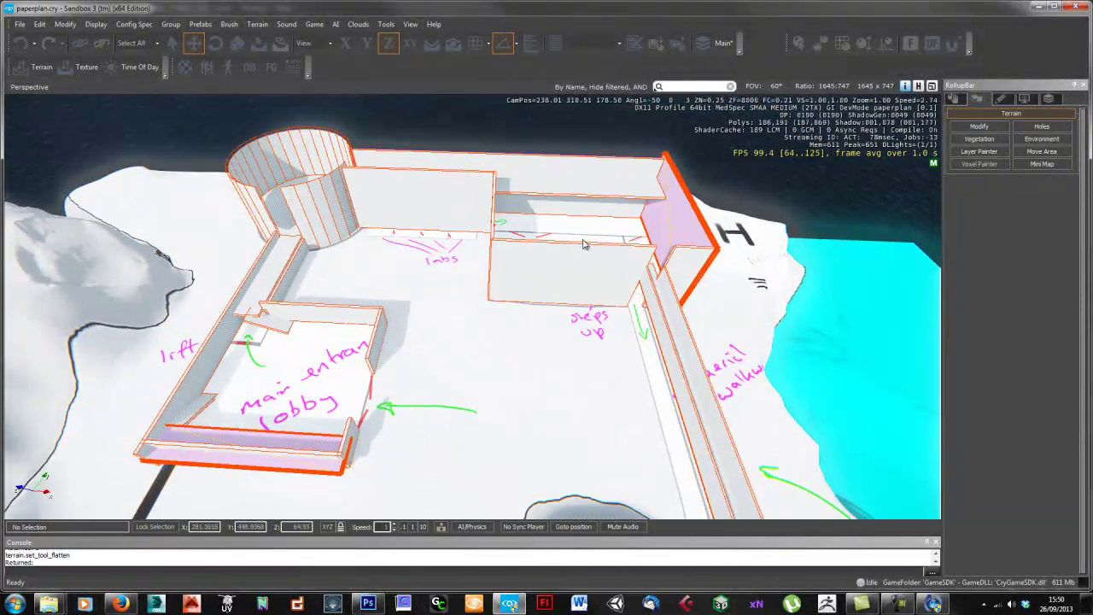
{"action": "key", "text": "s"}
{"action": "right_click_drag", "start_coordinate": [527, 295], "coordinate": [549, 332]}
Step: Save the paperplan level
{"action": "key", "text": "s"}
{"action": "key", "text": "d"}
{"action": "key", "text": "ctrl+s"}
{"action": "key", "text": "s"}
{"action": "key", "text": "w"}
{"action": "key", "text": "s"}
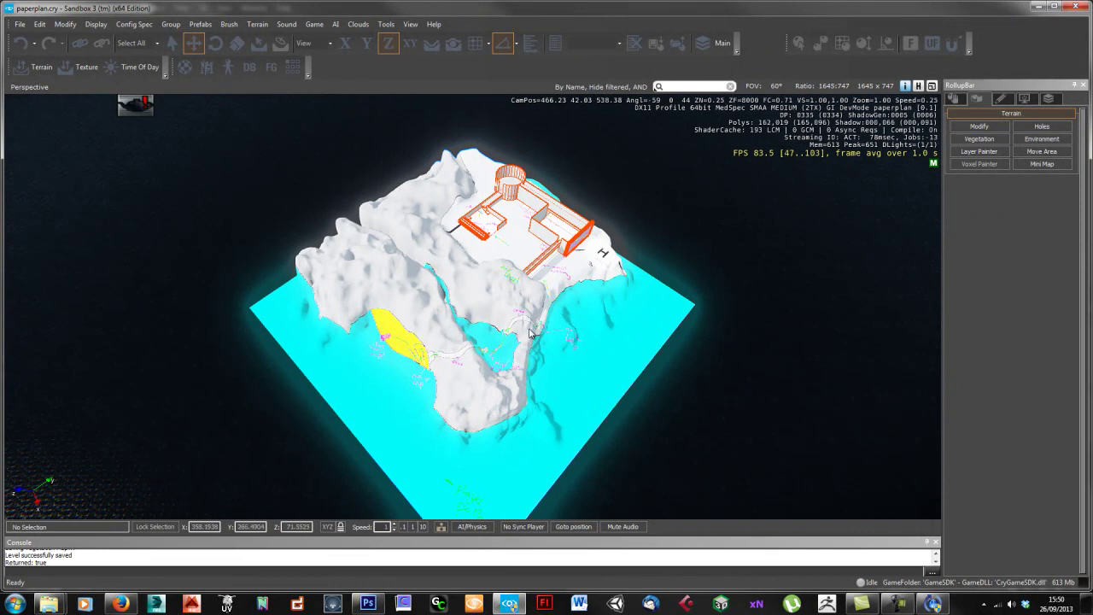
{"action": "right_click_drag", "start_coordinate": [534, 326], "coordinate": [536, 329]}
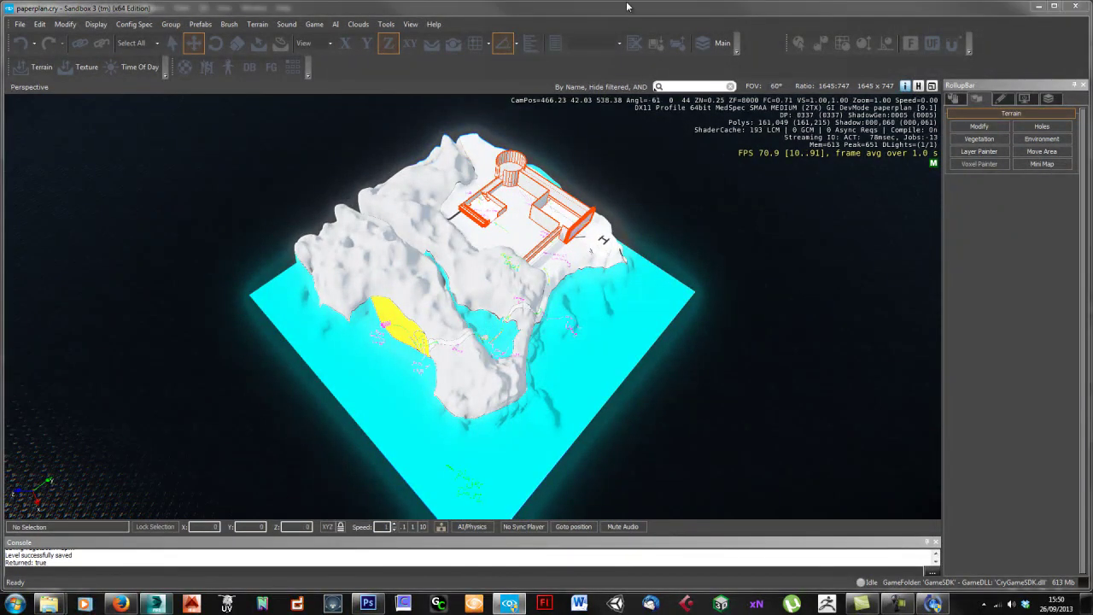
Step: Select an area covering the entire island terrain together with the building blockout
{"action": "right_click_drag", "start_coordinate": [480, 341], "coordinate": [486, 338]}
{"action": "key", "text": "s"}
{"action": "key", "text": "d"}
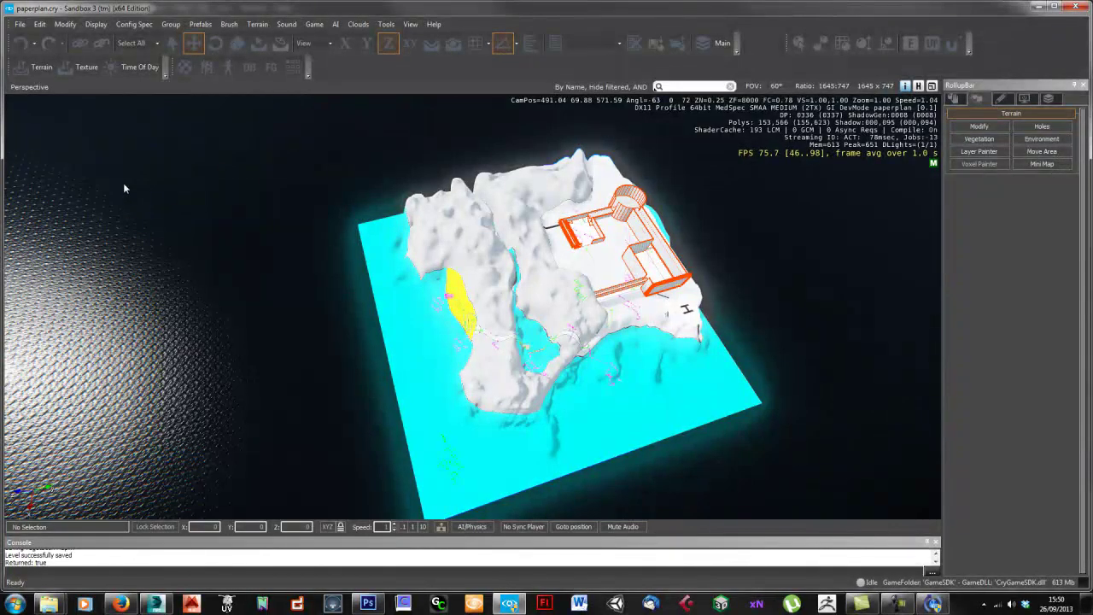
{"action": "left_click", "coordinate": [265, 49]}
{"action": "right_click_drag", "start_coordinate": [386, 286], "coordinate": [434, 281]}
{"action": "left_click_drag", "start_coordinate": [365, 174], "coordinate": [378, 411]}
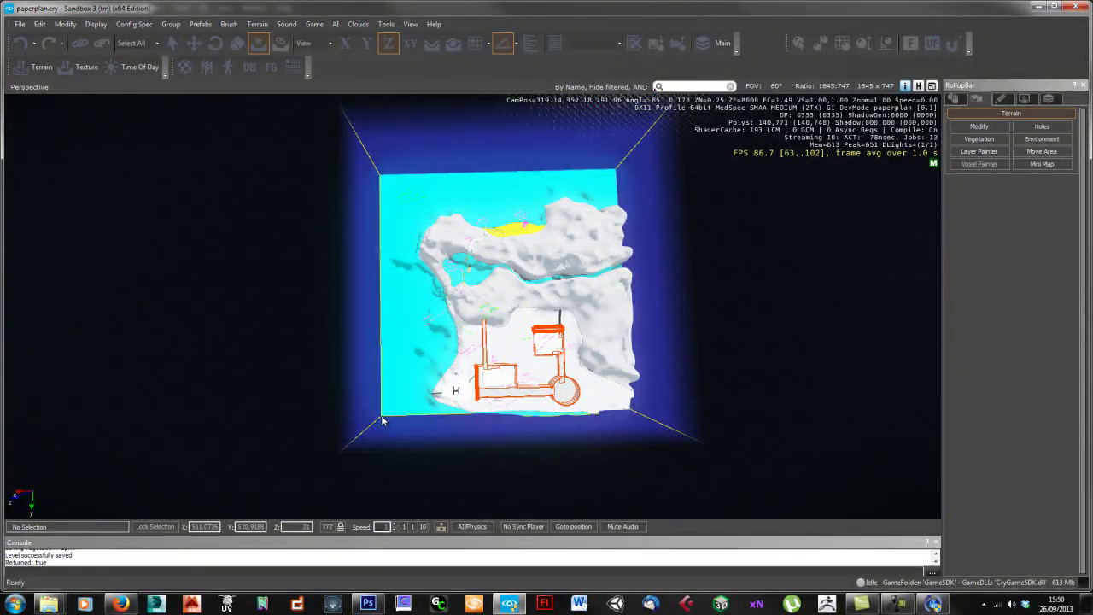
{"action": "key", "text": "w"}
{"action": "key", "text": "a"}
{"action": "mouse_move", "coordinate": [508, 302]}
{"action": "right_mouse_down"}
{"action": "mouse_move", "coordinate": [522, 298]}
{"action": "mouse_move", "coordinate": [505, 298]}
{"action": "right_mouse_up"}
{"action": "key", "text": "w"}
{"action": "key", "text": "s"}
{"action": "key", "text": "d"}
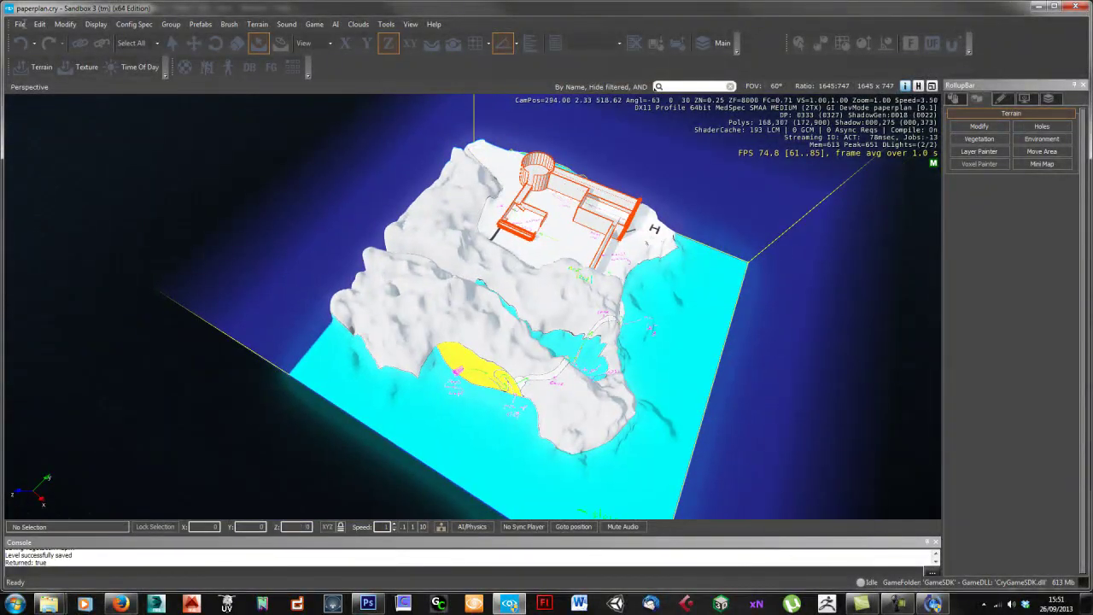
Step: Export the selected terrain area with its objects as an OBJ file named blockout in the Tut2_BlockingOut folder
{"action": "left_click", "coordinate": [21, 24]}
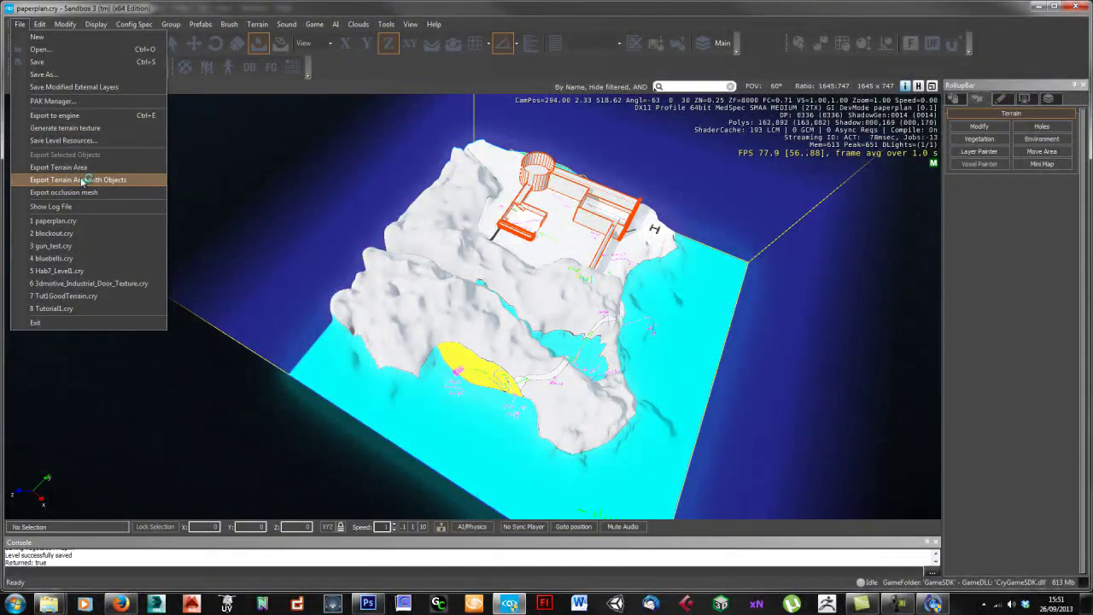
{"action": "left_click", "coordinate": [79, 180]}
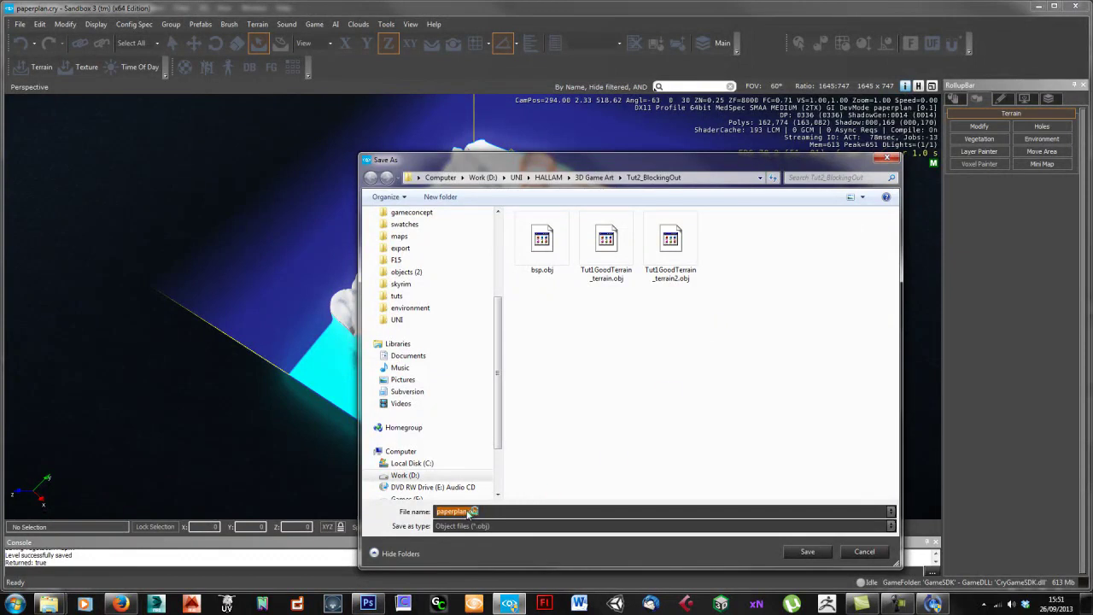
{"action": "left_click", "coordinate": [557, 527]}
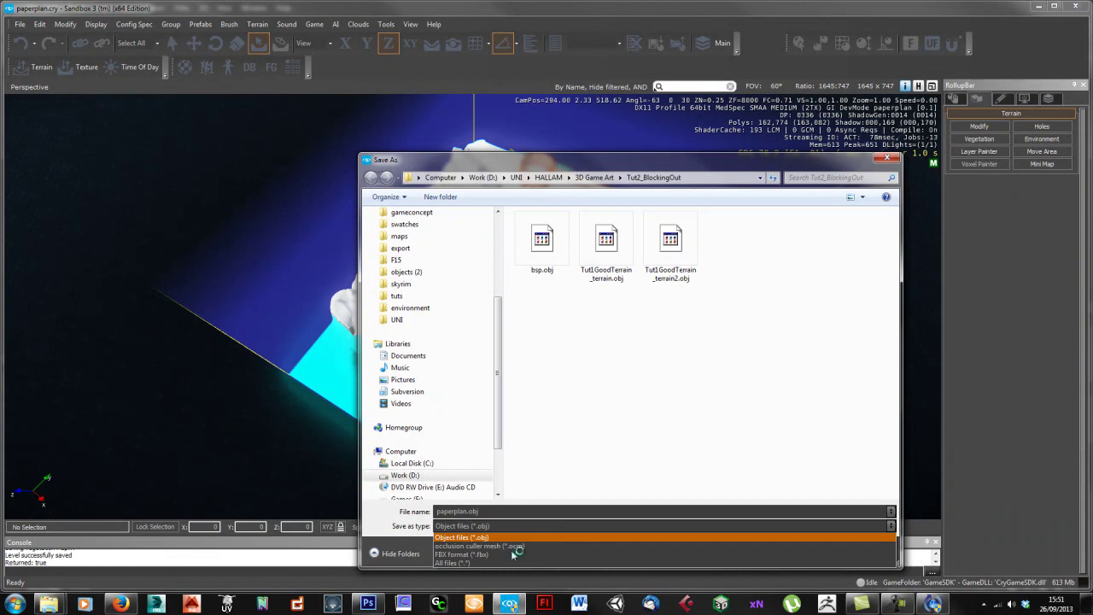
{"action": "left_click", "coordinate": [530, 526]}
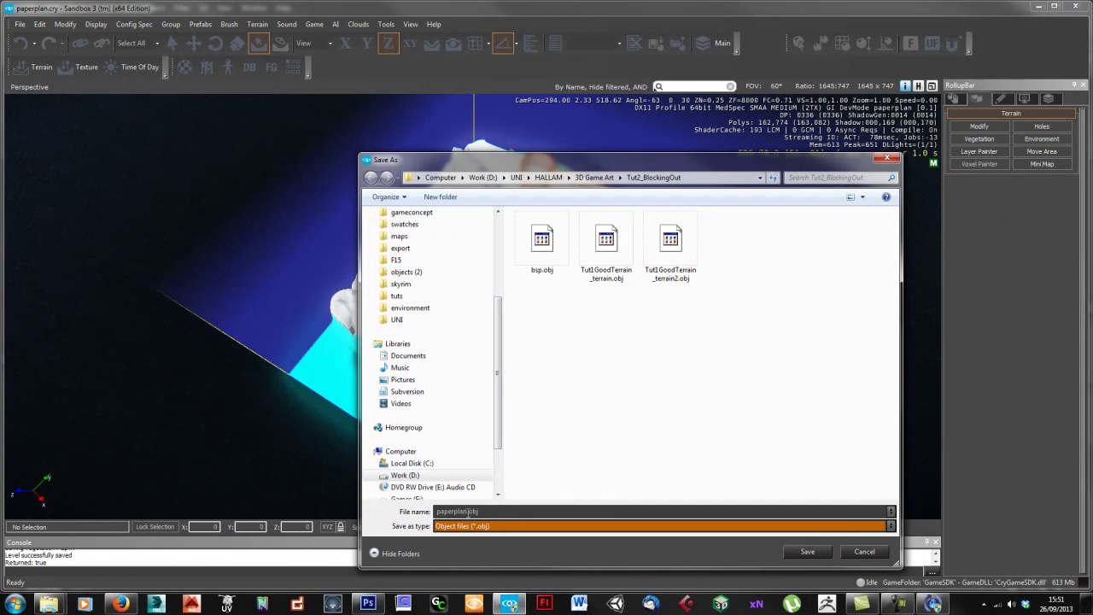
{"action": "left_click", "coordinate": [466, 511]}
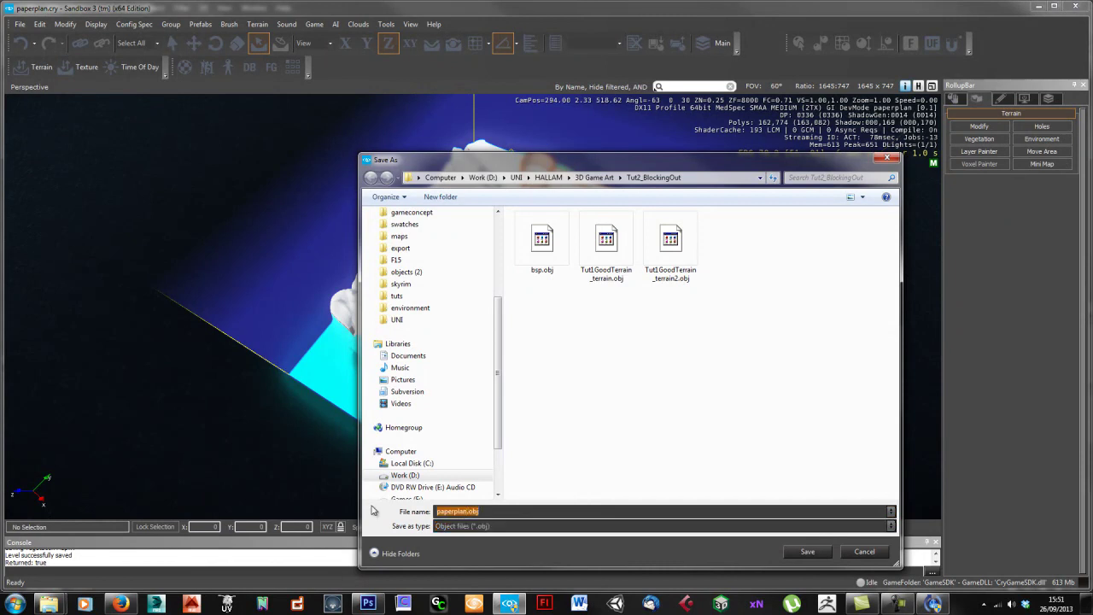
{"action": "type", "text": "blockout"}
{"action": "left_click", "coordinate": [807, 552]}
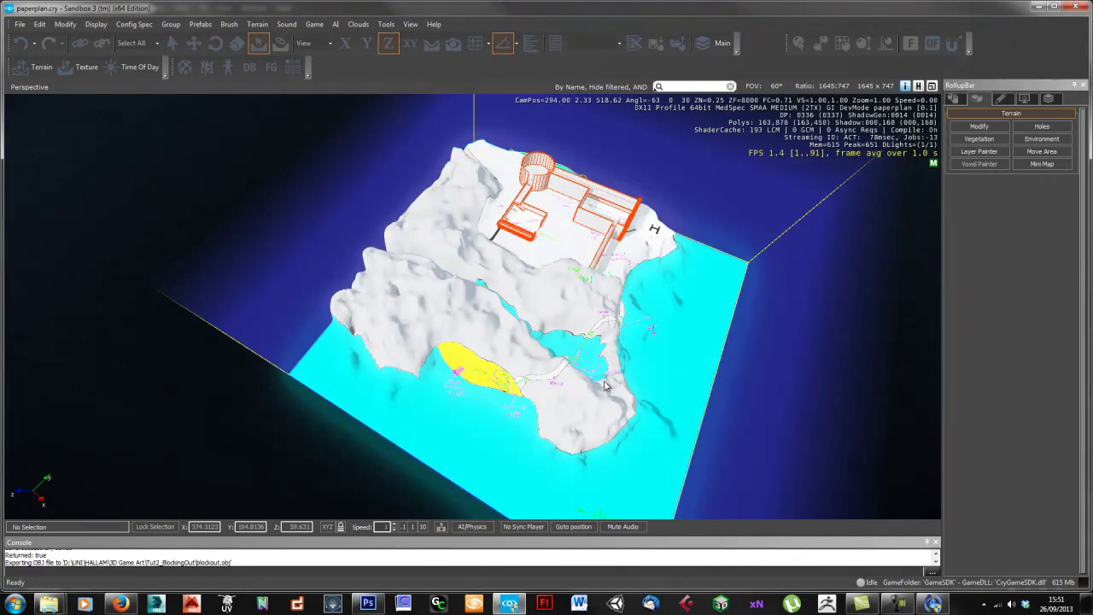
{"action": "right_click_drag", "start_coordinate": [597, 381], "coordinate": [591, 393]}
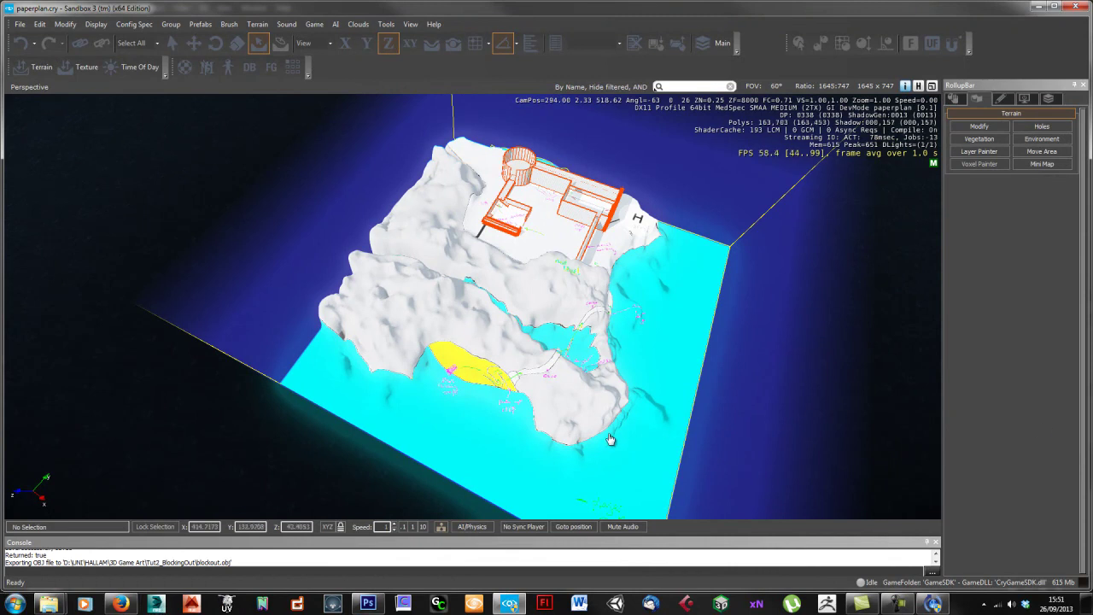
Step: Switch to 3ds Max, maximize the Perspective viewport and start importing a file
{"action": "key", "text": "alt+Tab"}
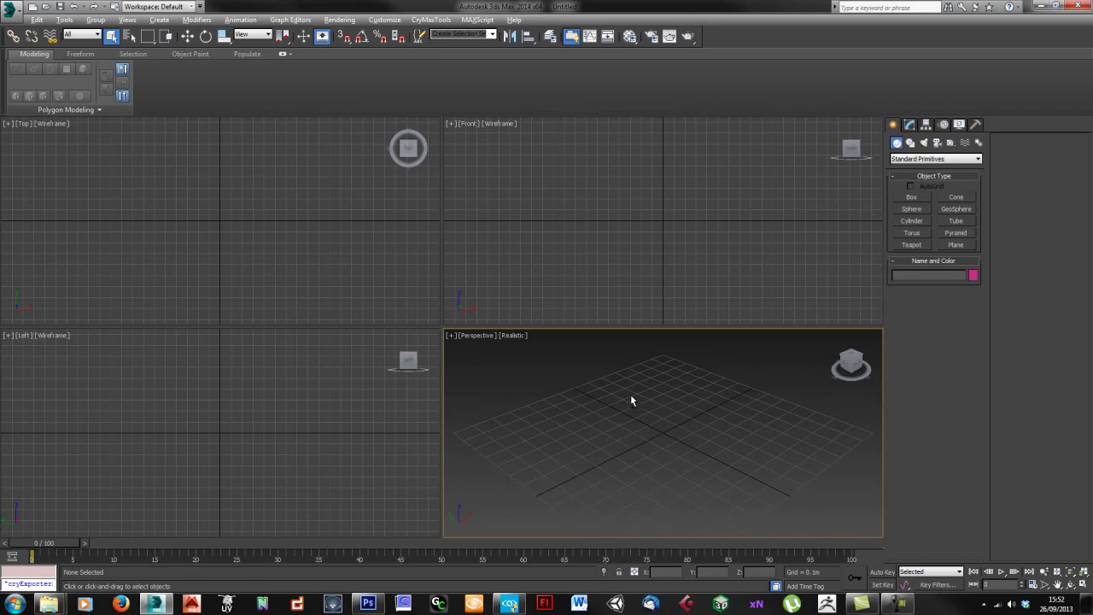
{"action": "key", "text": "alt+w"}
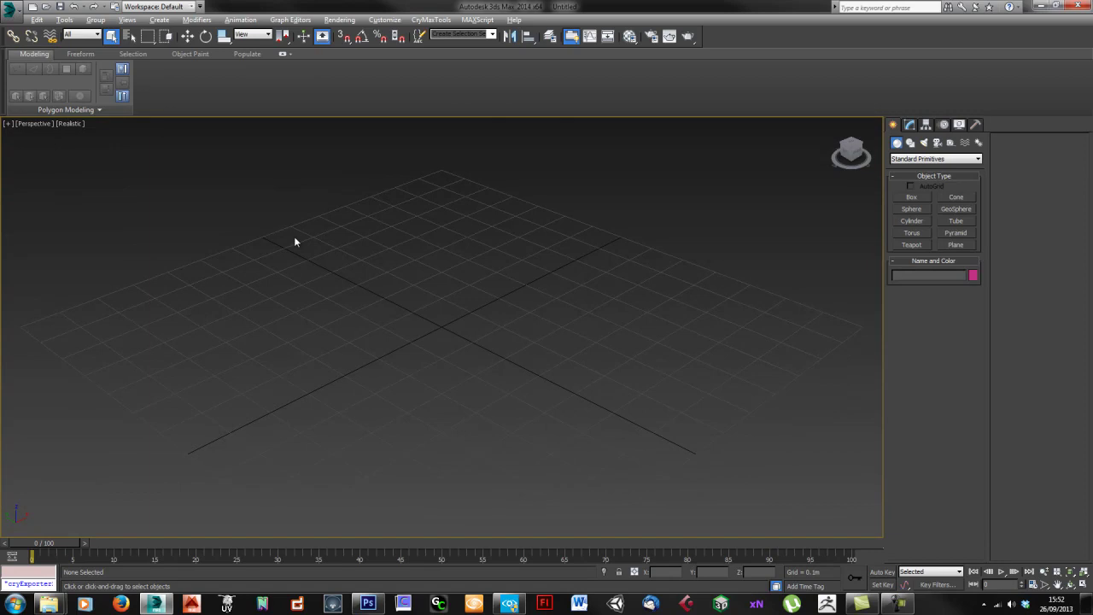
{"action": "key", "text": "alt+f"}
{"action": "left_click", "coordinate": [312, 249]}
{"action": "left_click", "coordinate": [17, 11]}
{"action": "left_click", "coordinate": [51, 163]}
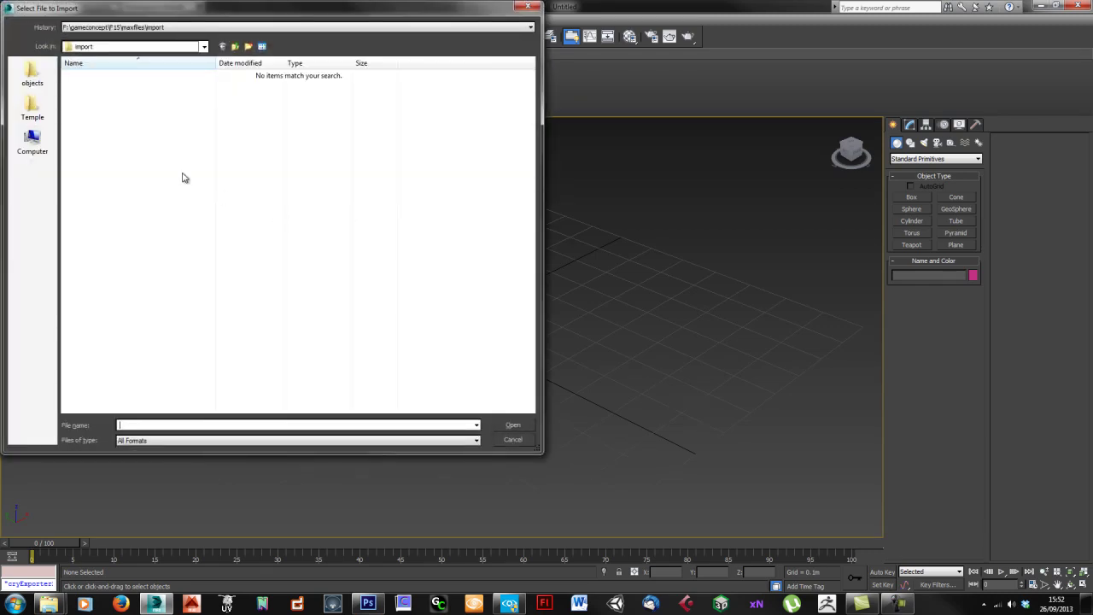
Step: Browse on the Work (D:) drive to the Tut2_BlockingOut folder inside UNI for the import
{"action": "left_click", "coordinate": [33, 75]}
{"action": "left_click", "coordinate": [236, 46]}
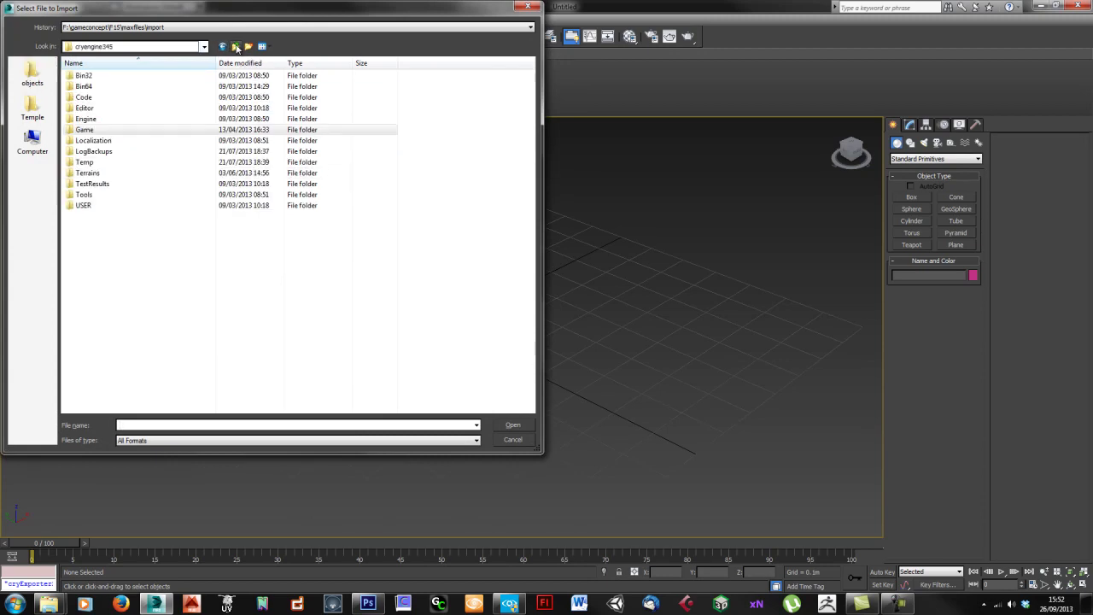
{"action": "left_click", "coordinate": [235, 46]}
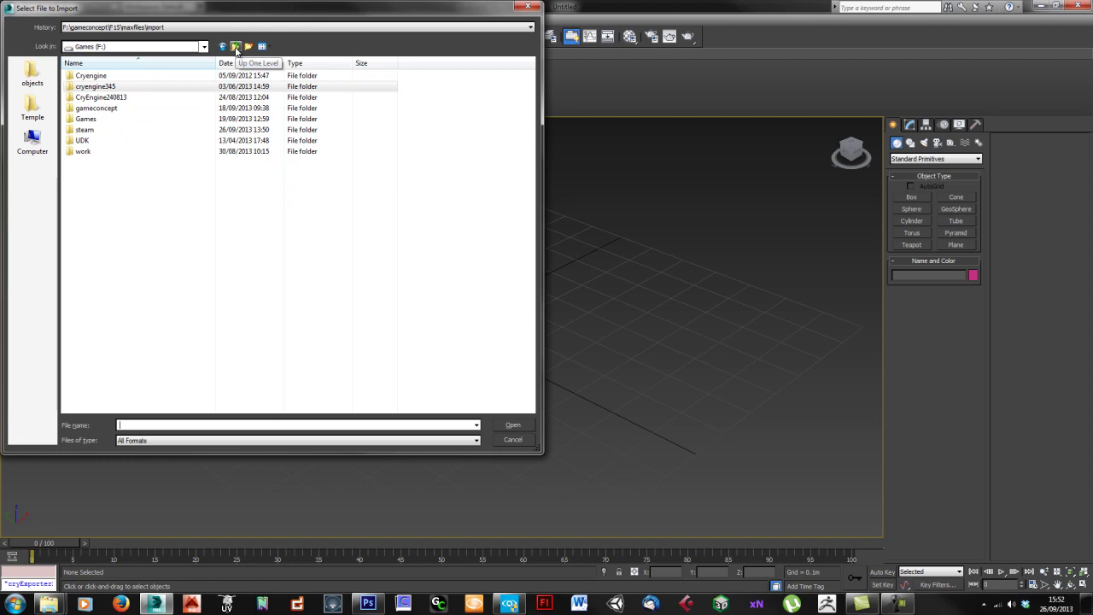
{"action": "left_click", "coordinate": [236, 48]}
{"action": "double_click", "coordinate": [247, 89]}
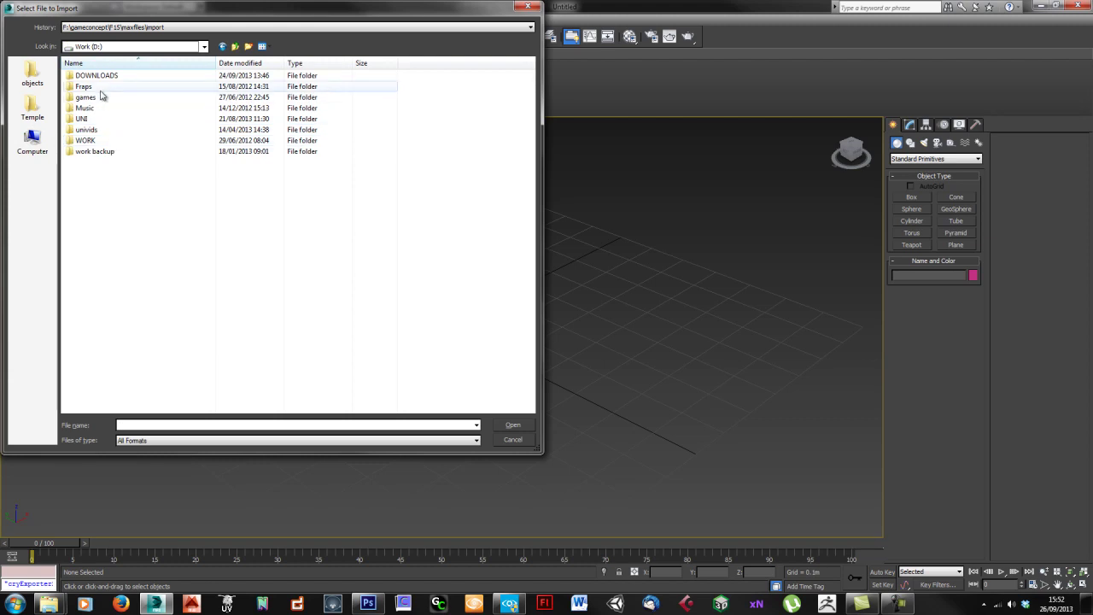
{"action": "double_click", "coordinate": [100, 118]}
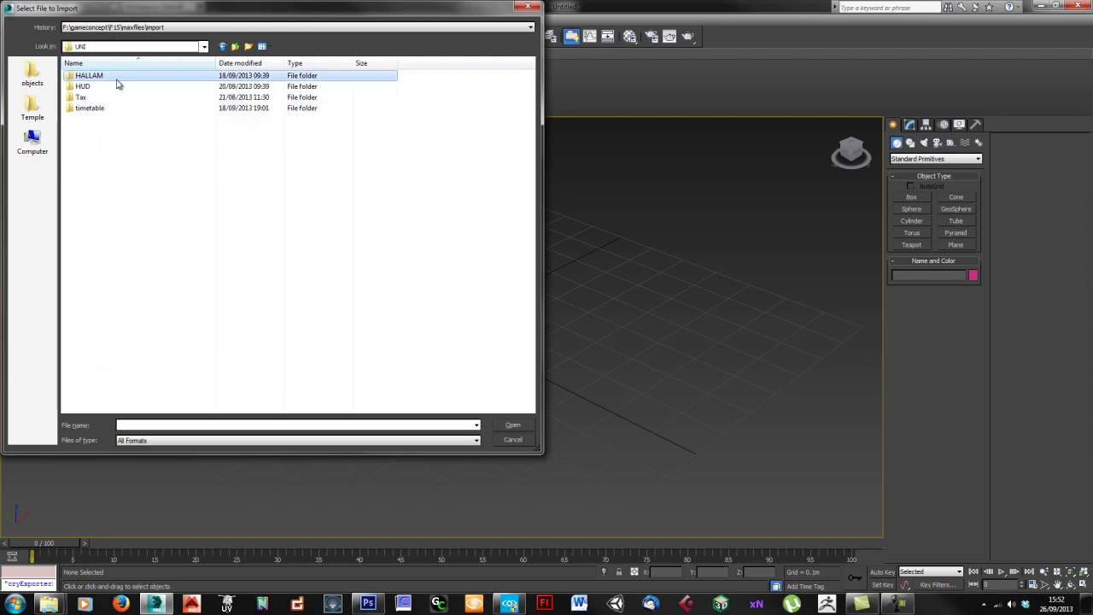
{"action": "double_click", "coordinate": [106, 87]}
{"action": "double_click", "coordinate": [114, 108]}
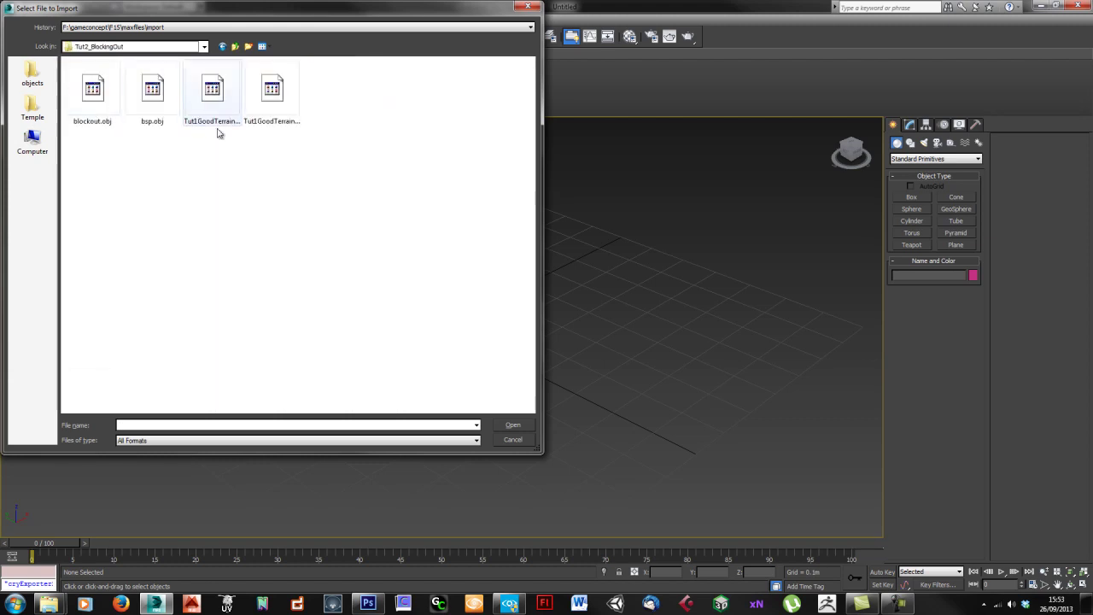
Step: Import blockout.obj with the Sandbox_Terrain and all Solid objects, skipping the missing texture maps and closing the import summary
{"action": "left_click", "coordinate": [95, 106]}
{"action": "left_click", "coordinate": [519, 425]}
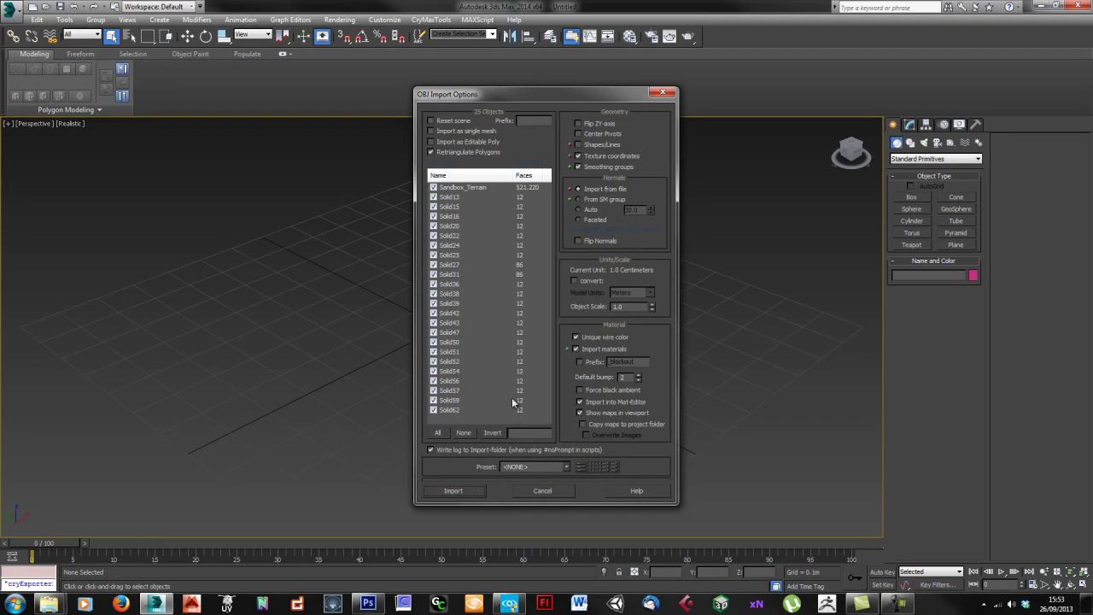
{"action": "left_click", "coordinate": [465, 190]}
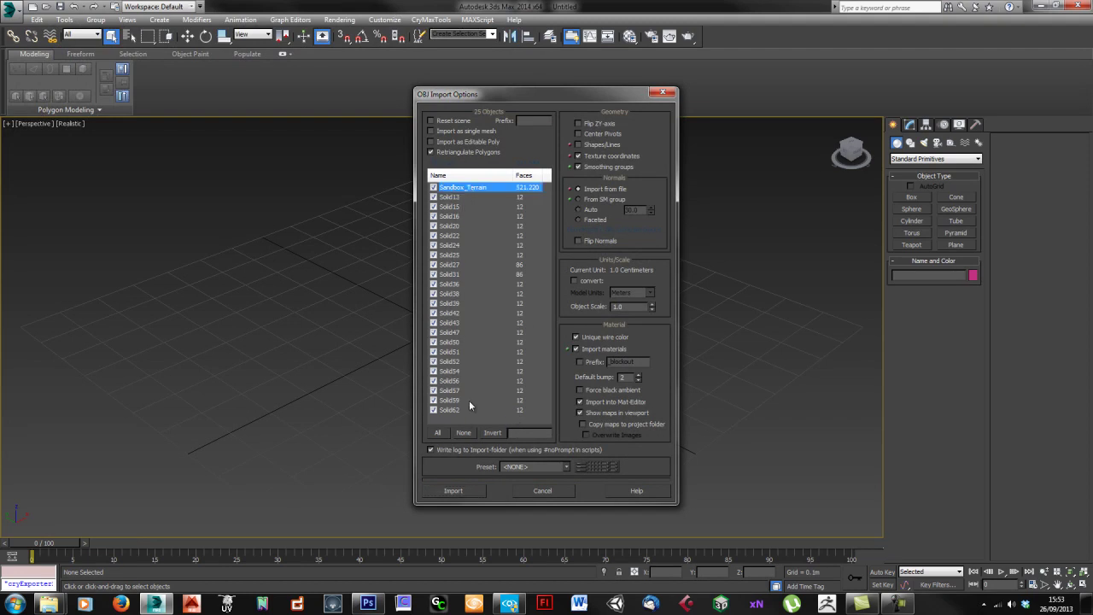
{"action": "left_click", "coordinate": [454, 488]}
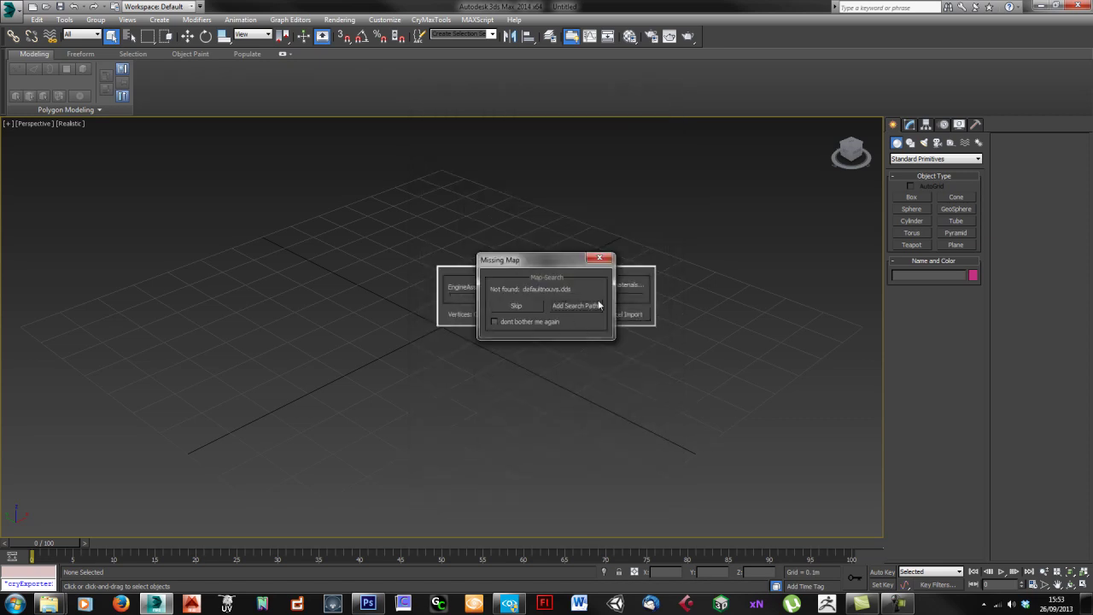
{"action": "left_click_drag", "start_coordinate": [543, 268], "coordinate": [523, 339]}
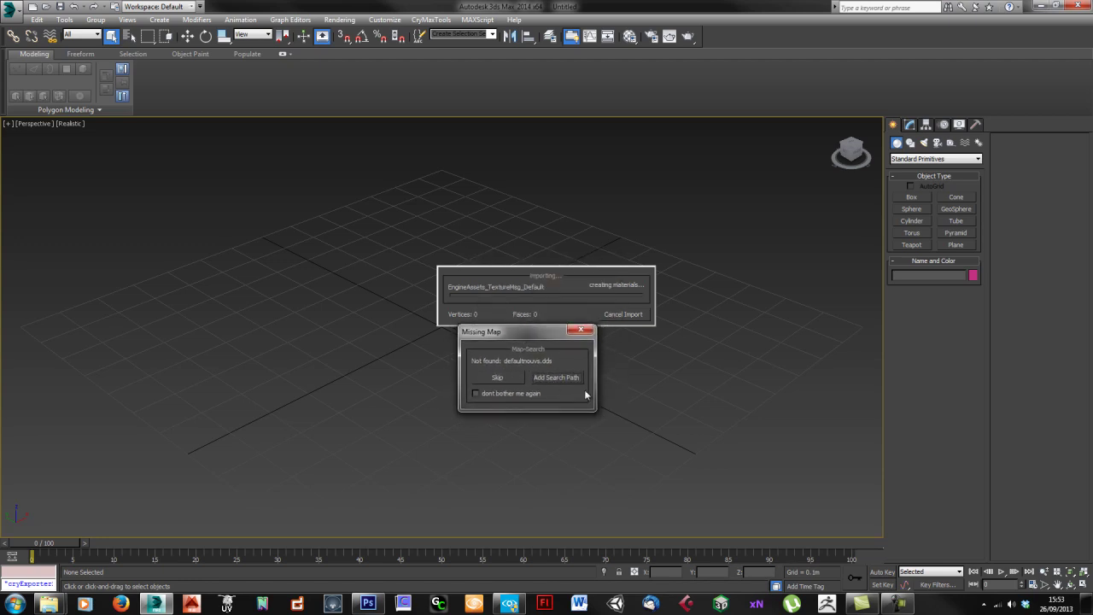
{"action": "left_click", "coordinate": [503, 380]}
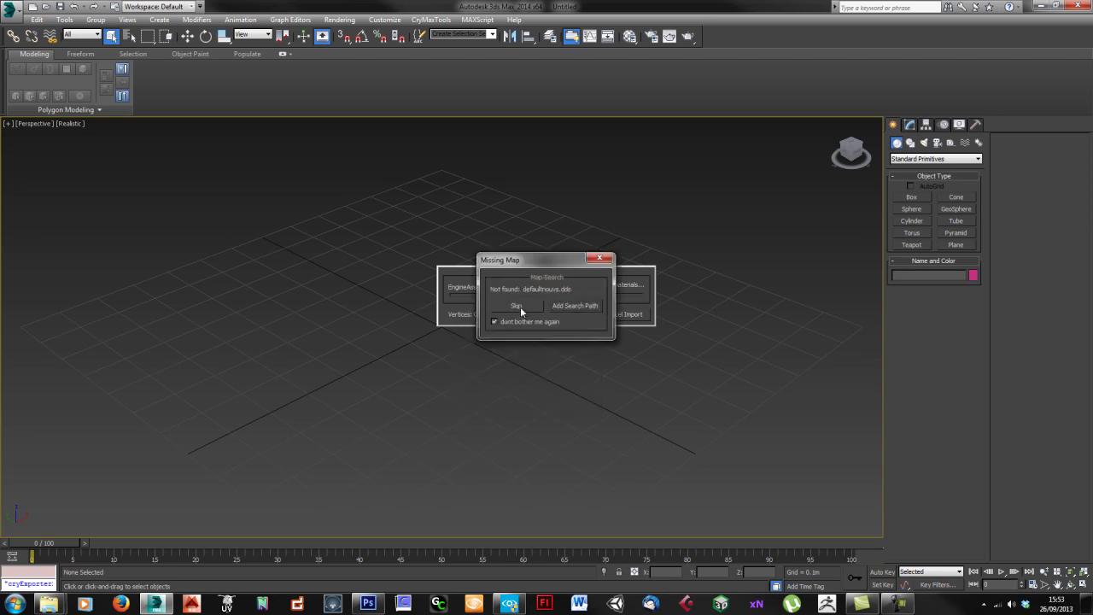
{"action": "left_click", "coordinate": [520, 309]}
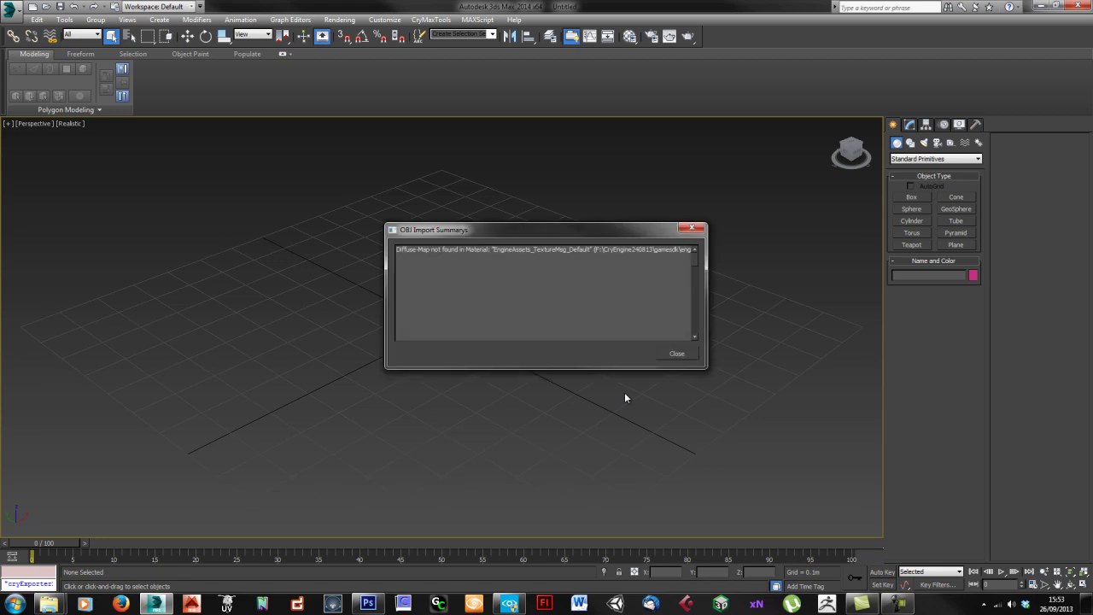
{"action": "left_click", "coordinate": [683, 355]}
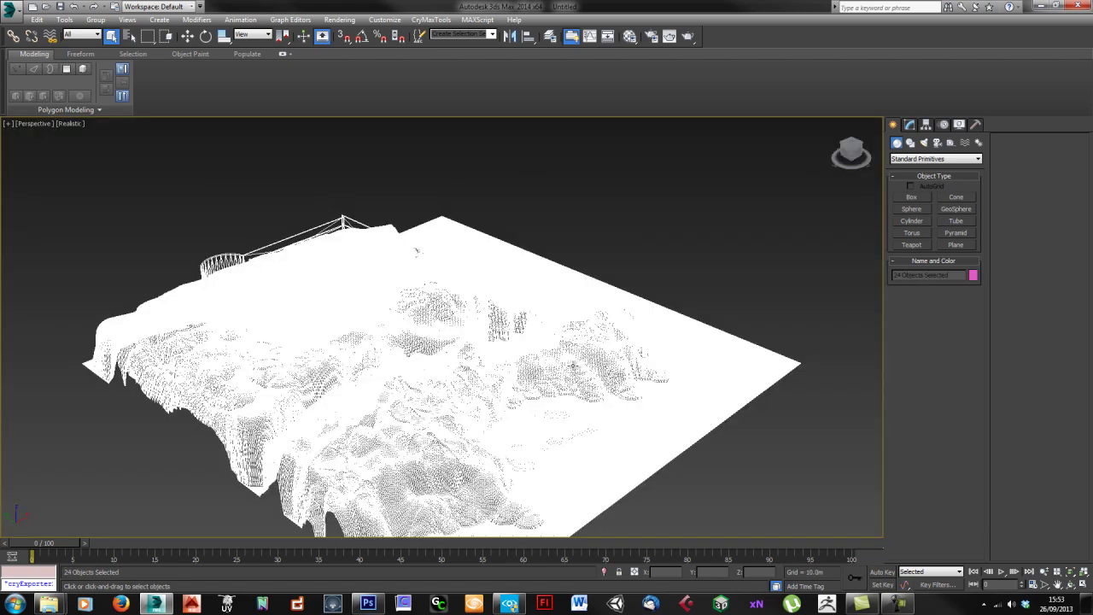
Step: Delete the imported terrain and building objects and undo the deletion
{"action": "middle_click_drag", "start_coordinate": [568, 366], "coordinate": [562, 330], "text": "alt"}
{"action": "scroll", "coordinate": [557, 336], "scroll_direction": "down", "scroll_amount": 5}
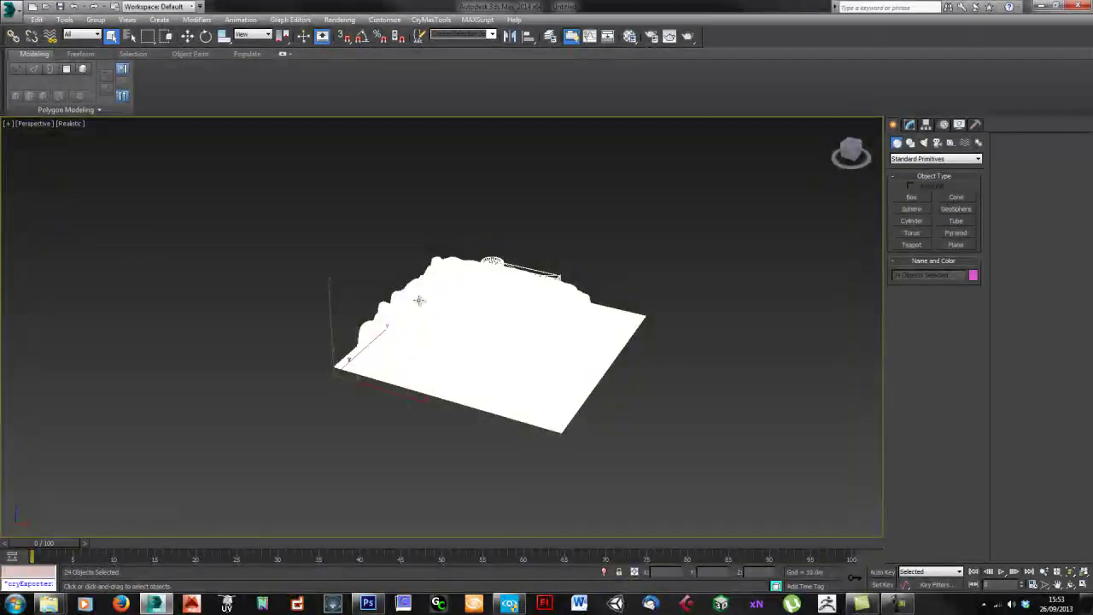
{"action": "key", "text": "Delete"}
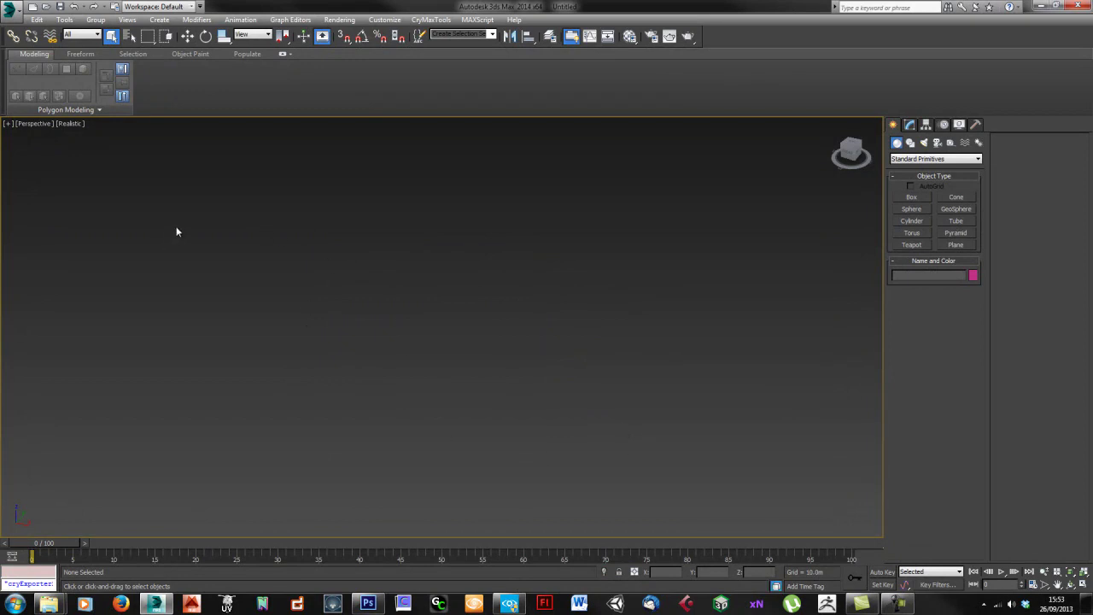
{"action": "left_click_drag", "start_coordinate": [813, 511], "coordinate": [808, 509]}
{"action": "key", "text": "ctrl+z"}
{"action": "middle_click_drag", "start_coordinate": [515, 366], "coordinate": [511, 386]}
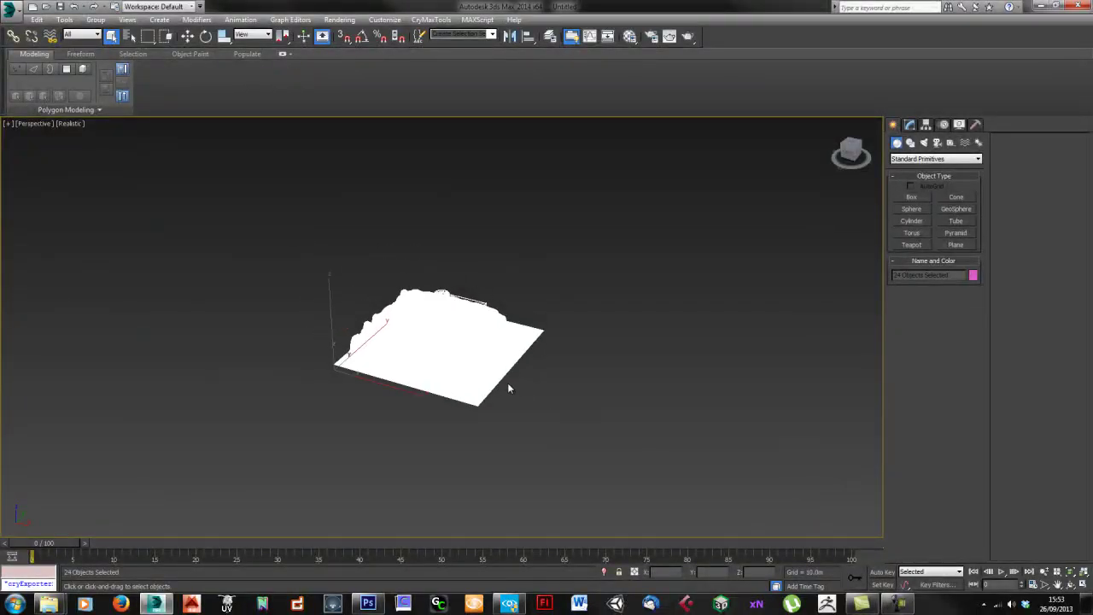
Step: Assign the grey 03 - Default material to the whole selection of imported terrain and building objects and clear the selection
{"action": "scroll", "coordinate": [511, 383], "scroll_direction": "up", "scroll_amount": 8}
{"action": "key", "text": "m"}
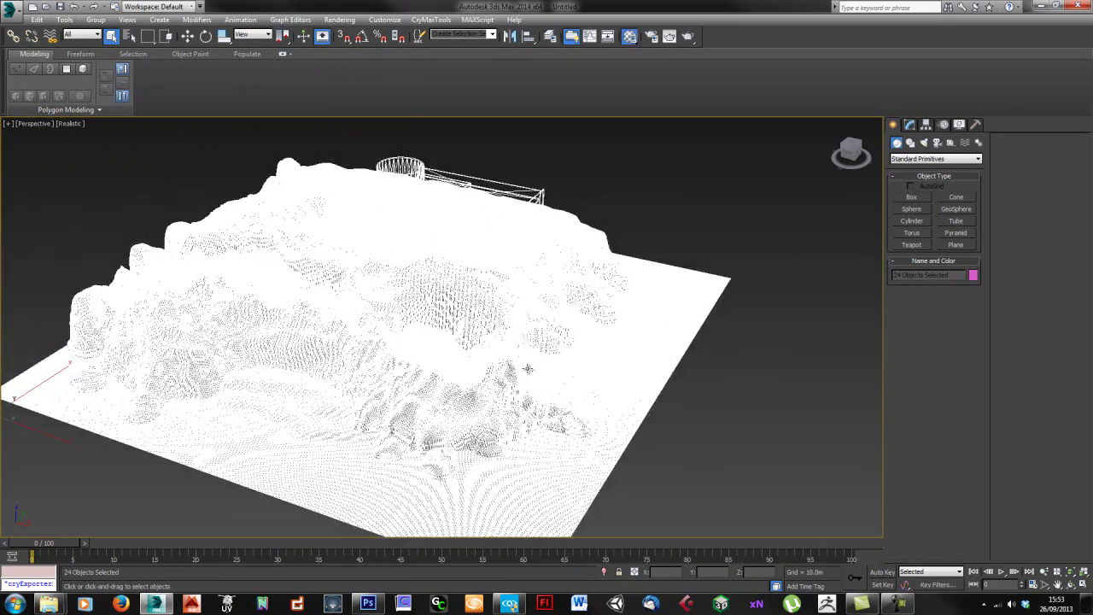
{"action": "left_click_drag", "start_coordinate": [195, 235], "coordinate": [478, 331]}
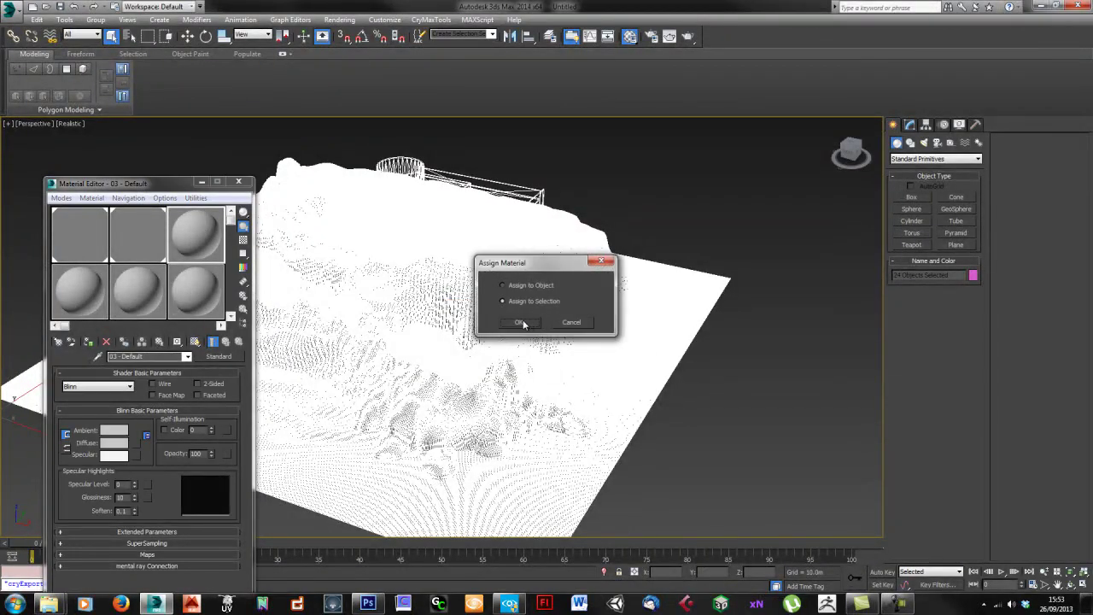
{"action": "left_click", "coordinate": [573, 323]}
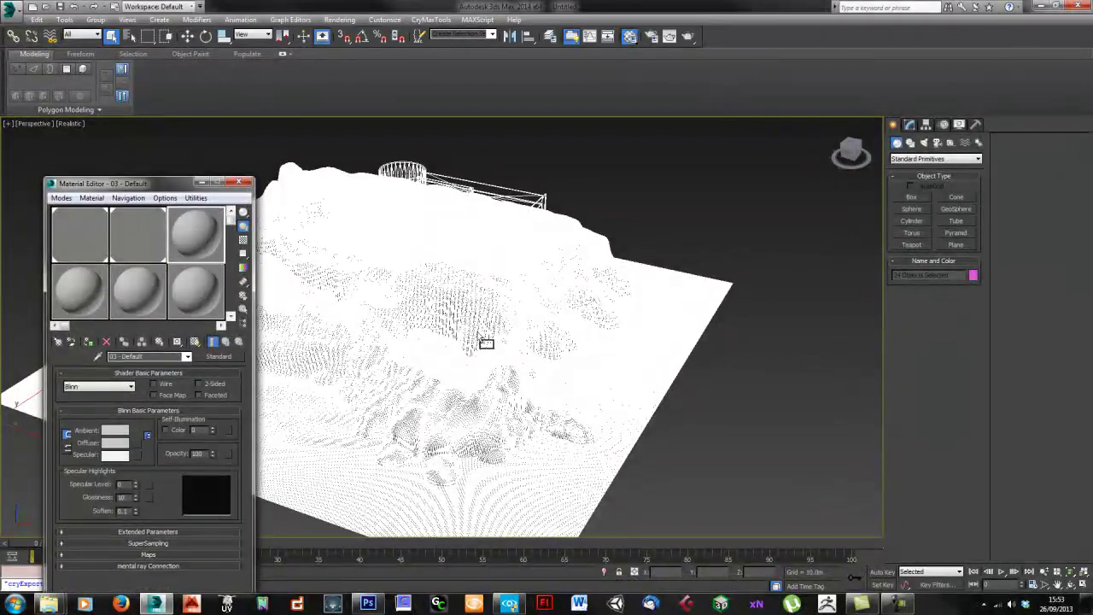
{"action": "left_click_drag", "start_coordinate": [421, 325], "coordinate": [428, 325]}
{"action": "left_click", "coordinate": [516, 308]}
{"action": "left_click", "coordinate": [505, 344]}
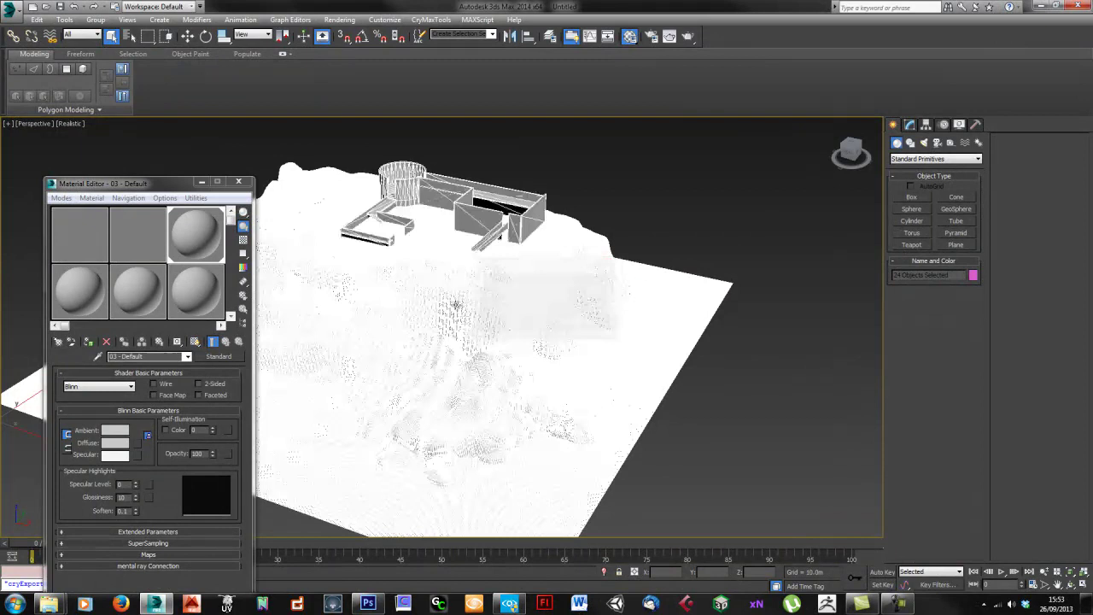
{"action": "left_click", "coordinate": [238, 182]}
{"action": "left_click", "coordinate": [715, 437]}
Step: Examine the imported terrain and buildings from all sides, both close up at the walls and cliffs and from farther away
{"action": "middle_click_drag", "start_coordinate": [489, 368], "coordinate": [468, 374], "text": "alt"}
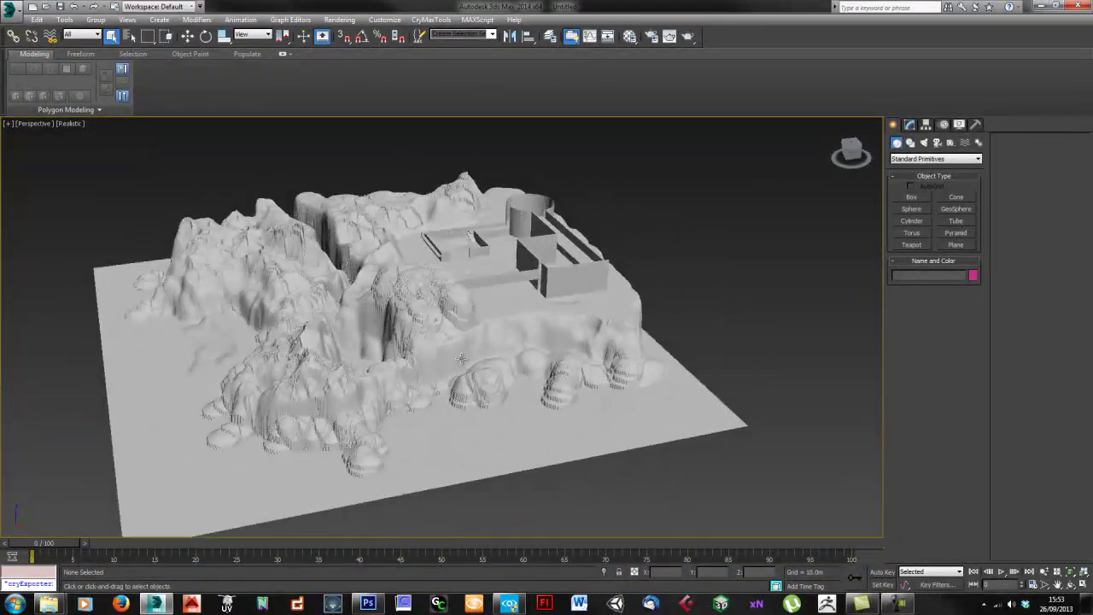
{"action": "scroll", "coordinate": [466, 339], "scroll_direction": "up", "scroll_amount": 10}
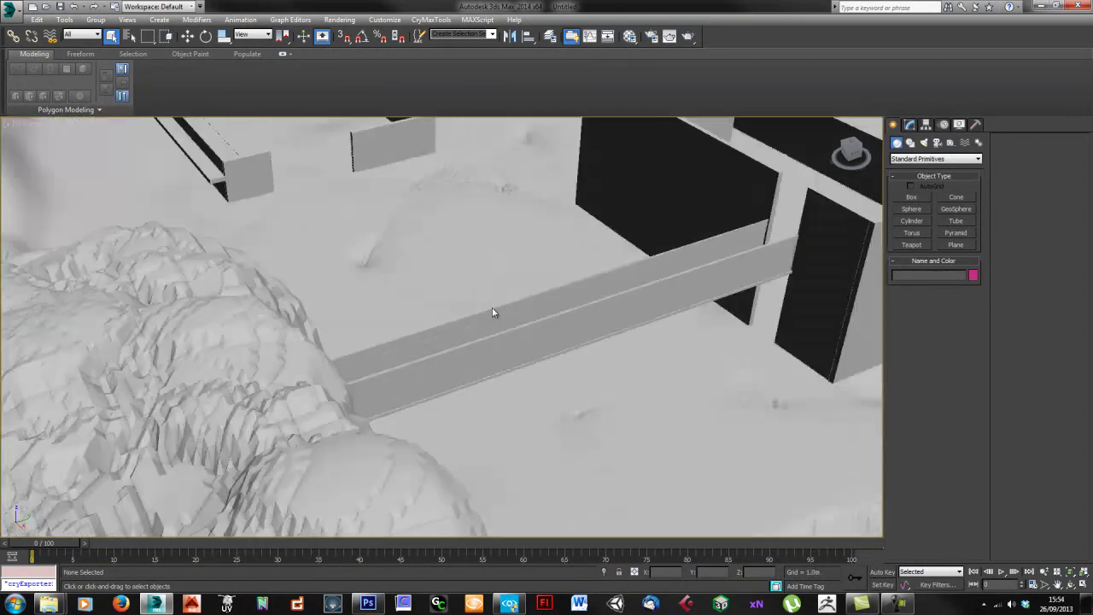
{"action": "scroll", "coordinate": [483, 338], "scroll_direction": "down", "scroll_amount": 8}
{"action": "scroll", "coordinate": [415, 324], "scroll_direction": "down", "scroll_amount": 10}
{"action": "middle_click_drag", "start_coordinate": [656, 405], "coordinate": [385, 417], "text": "alt"}
{"action": "scroll", "coordinate": [476, 403], "scroll_direction": "down", "scroll_amount": 5}
{"action": "middle_click_drag", "start_coordinate": [476, 403], "coordinate": [386, 402], "text": "alt"}
{"action": "scroll", "coordinate": [481, 466], "scroll_direction": "up", "scroll_amount": 10}
{"action": "scroll", "coordinate": [528, 389], "scroll_direction": "down", "scroll_amount": 5}
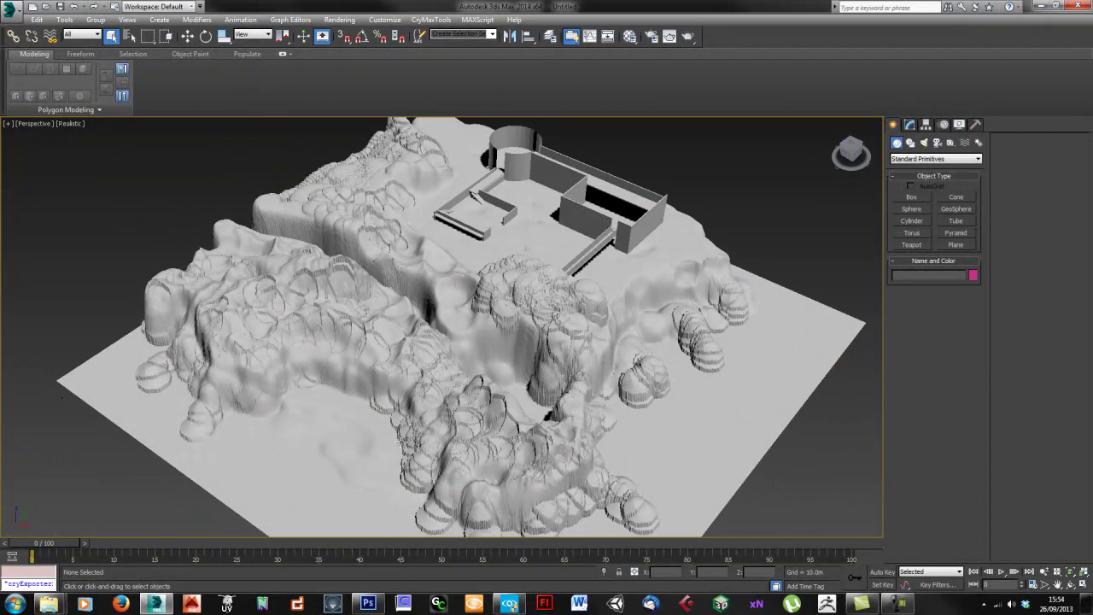
{"action": "middle_click_drag", "start_coordinate": [377, 410], "coordinate": [608, 362], "text": "alt"}
{"action": "scroll", "coordinate": [473, 399], "scroll_direction": "up", "scroll_amount": 5}
{"action": "scroll", "coordinate": [612, 363], "scroll_direction": "up", "scroll_amount": 3}
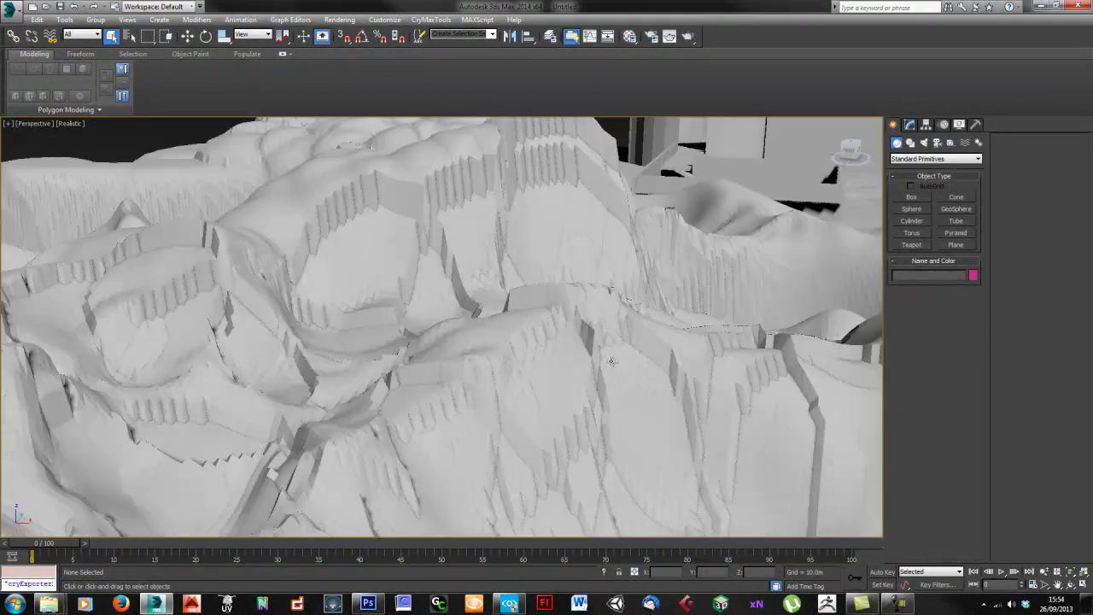
{"action": "scroll", "coordinate": [616, 363], "scroll_direction": "down", "scroll_amount": 8}
{"action": "middle_click_drag", "start_coordinate": [695, 386], "coordinate": [510, 371], "text": "alt"}
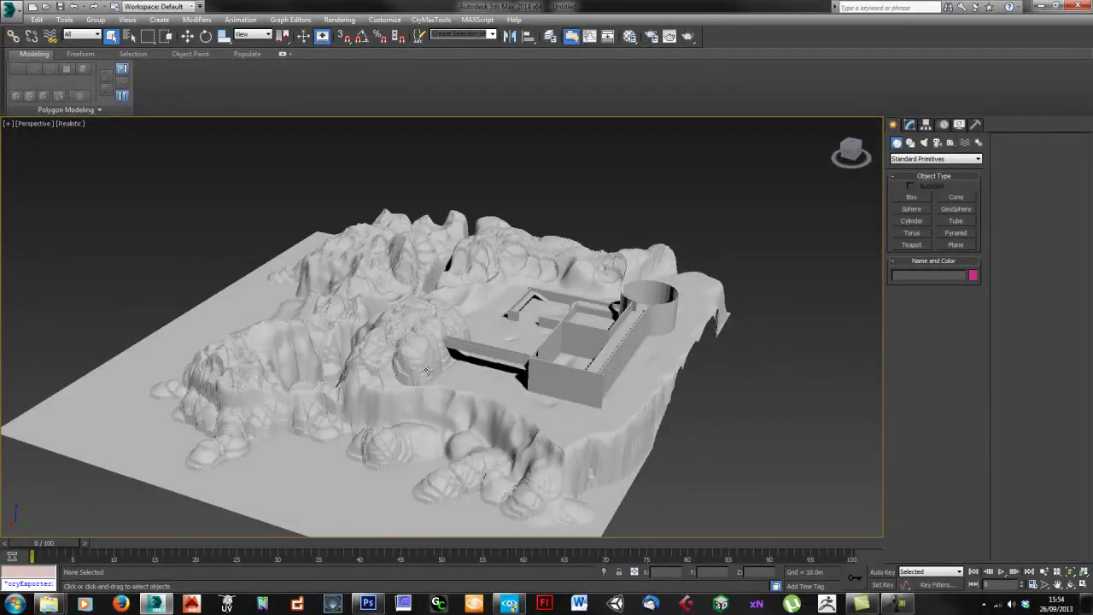
{"action": "scroll", "coordinate": [426, 369], "scroll_direction": "up", "scroll_amount": 8}
{"action": "scroll", "coordinate": [373, 367], "scroll_direction": "down", "scroll_amount": 8}
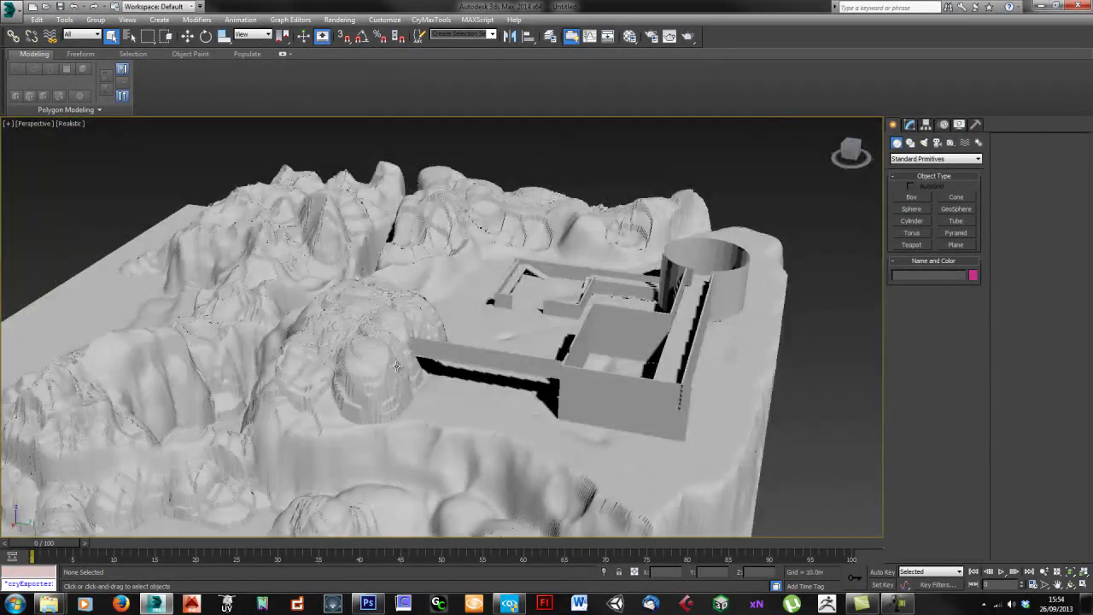
{"action": "middle_click_drag", "start_coordinate": [496, 381], "coordinate": [357, 348], "text": "alt"}
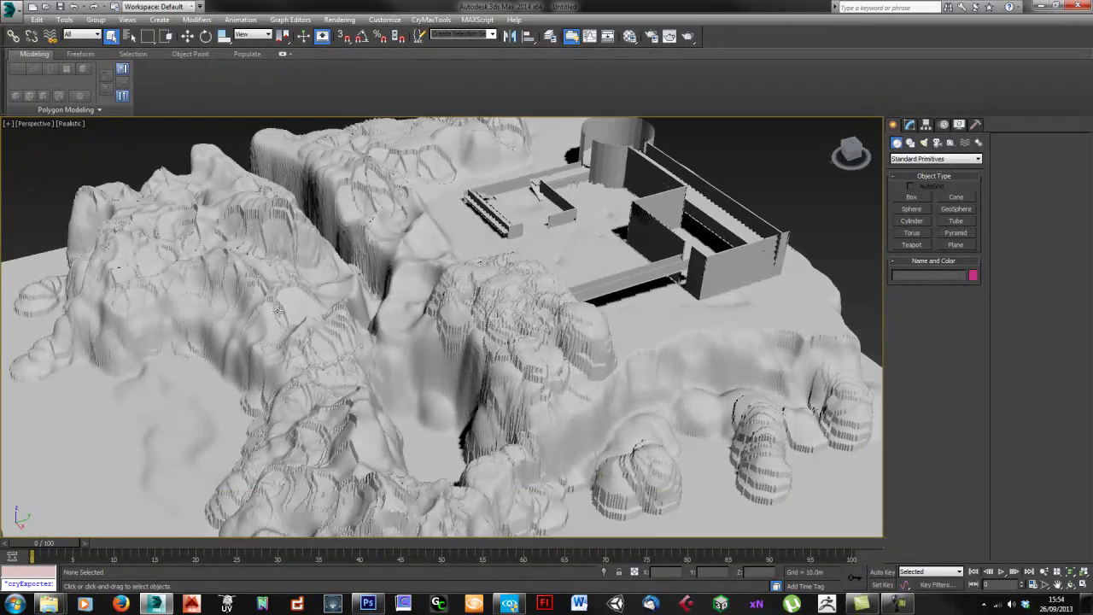
{"action": "scroll", "coordinate": [303, 288], "scroll_direction": "down", "scroll_amount": 6}
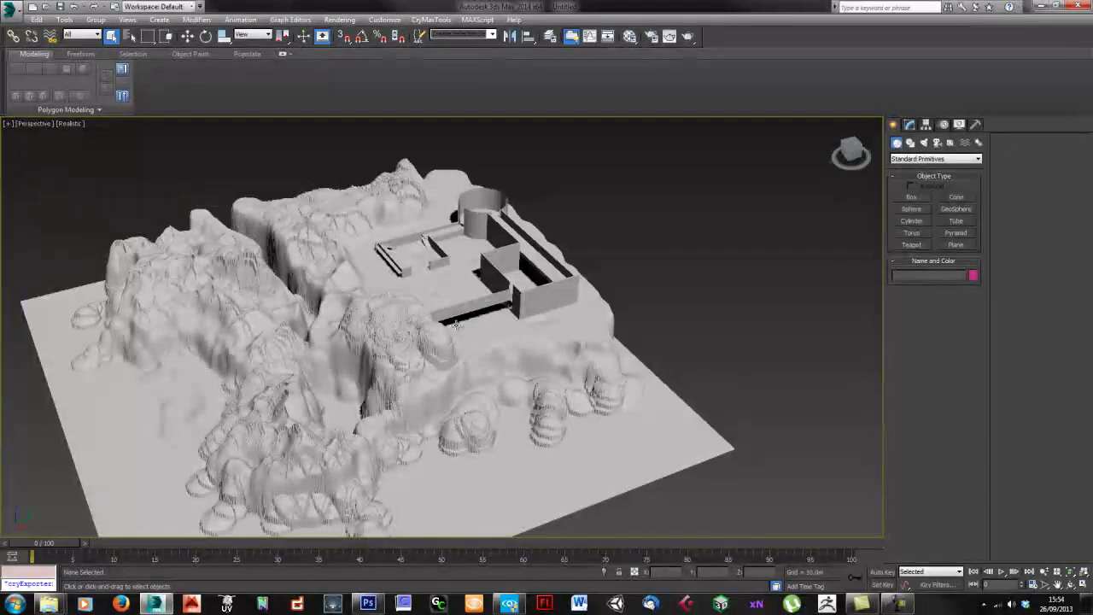
{"action": "middle_click_drag", "start_coordinate": [458, 330], "coordinate": [447, 333], "text": "alt"}
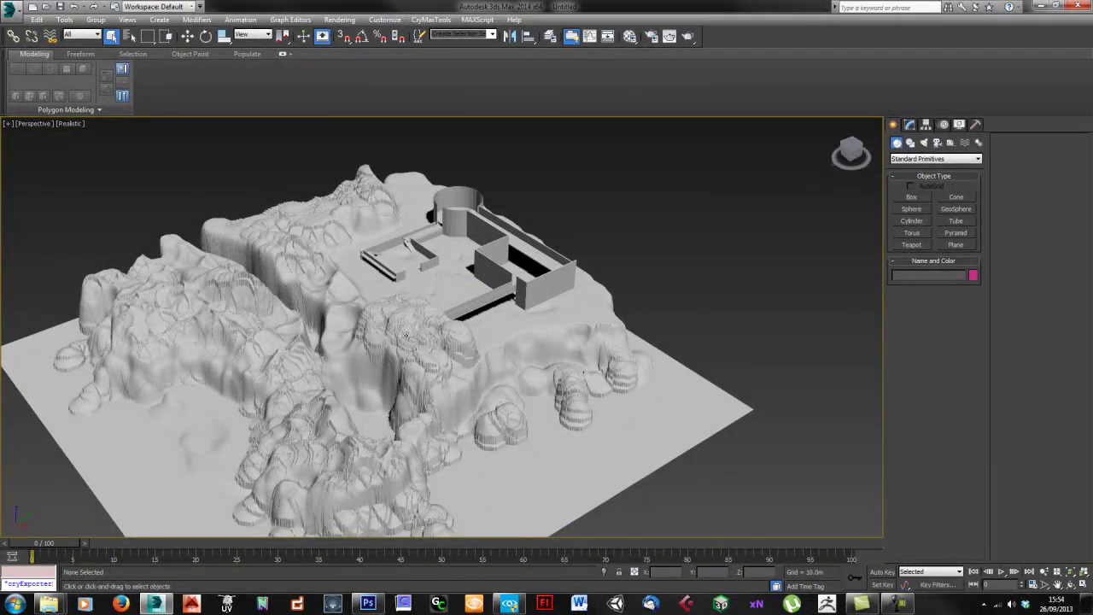
{"action": "middle_click_drag", "start_coordinate": [446, 357], "coordinate": [412, 356], "text": "alt"}
{"action": "middle_click_drag", "start_coordinate": [351, 297], "coordinate": [409, 318], "text": "alt"}
{"action": "middle_click_drag", "start_coordinate": [311, 406], "coordinate": [569, 415], "text": "alt"}
{"action": "scroll", "coordinate": [414, 406], "scroll_direction": "down", "scroll_amount": 4}
Step: Create a new layer named terrain with the Sandbox_Terrain mesh selected, and clear the selection
{"action": "scroll", "coordinate": [414, 425], "scroll_direction": "up", "scroll_amount": 10}
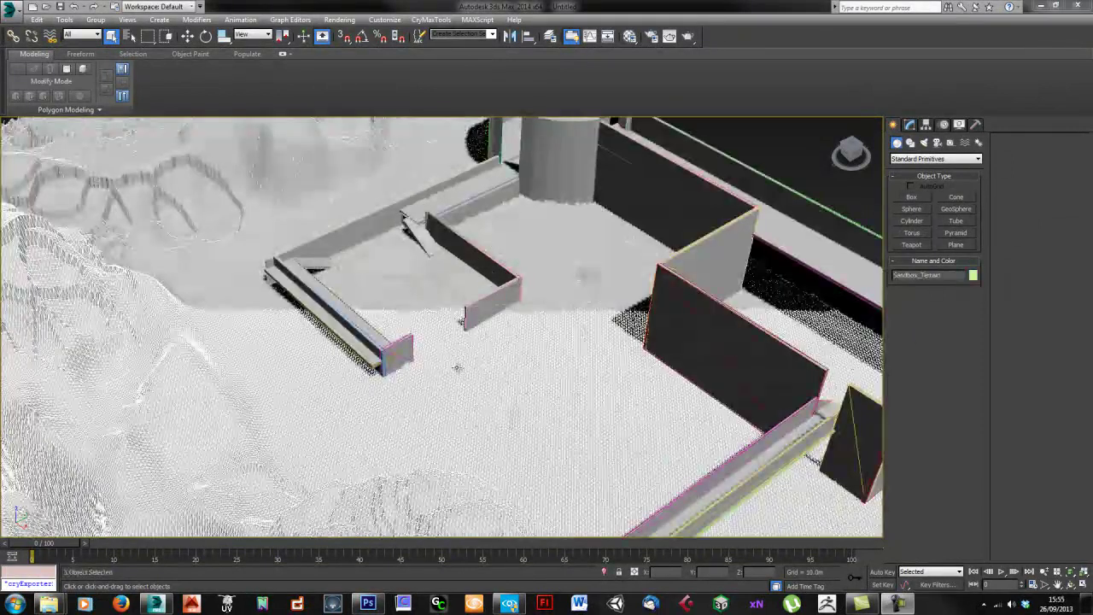
{"action": "middle_click_drag", "start_coordinate": [457, 369], "coordinate": [518, 350], "text": "alt"}
{"action": "left_click", "coordinate": [758, 174]}
{"action": "left_click", "coordinate": [540, 365]}
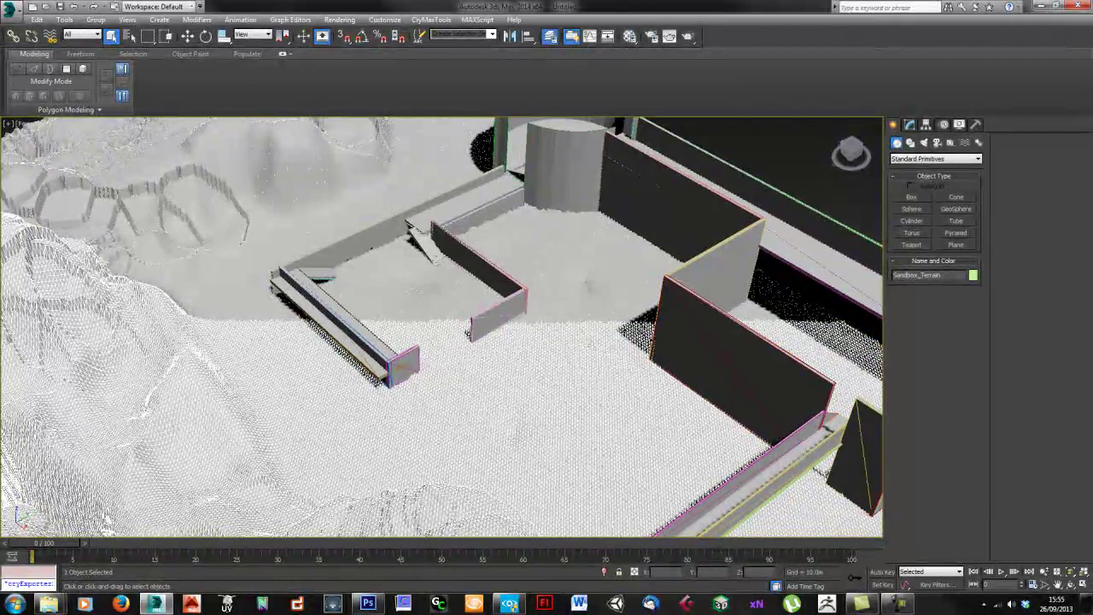
{"action": "left_click_drag", "start_coordinate": [685, 206], "coordinate": [677, 207]}
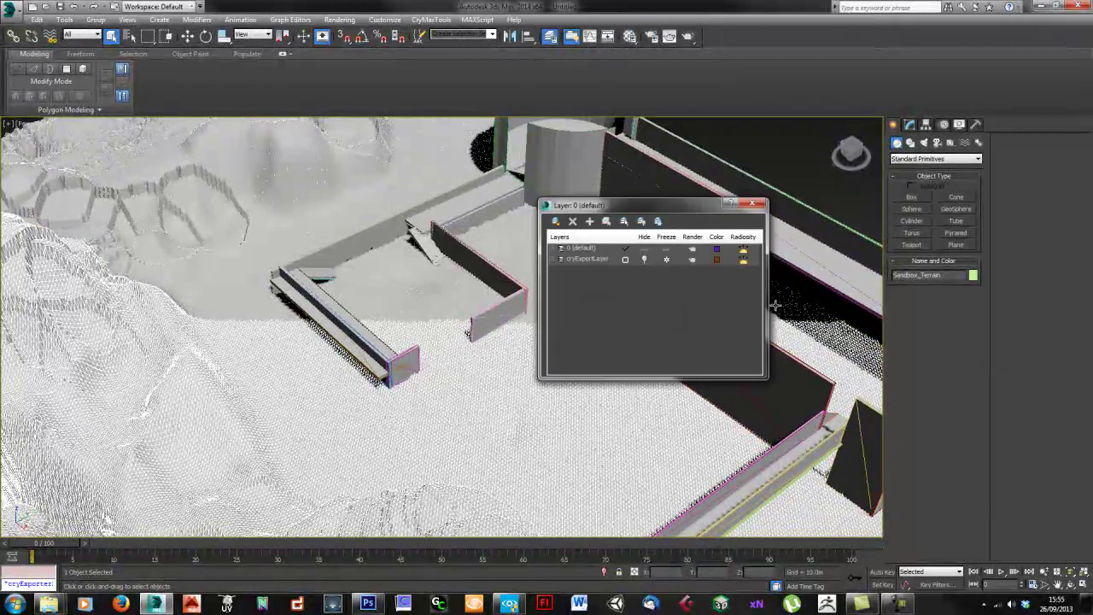
{"action": "left_click", "coordinate": [555, 221]}
{"action": "left_click", "coordinate": [589, 259]}
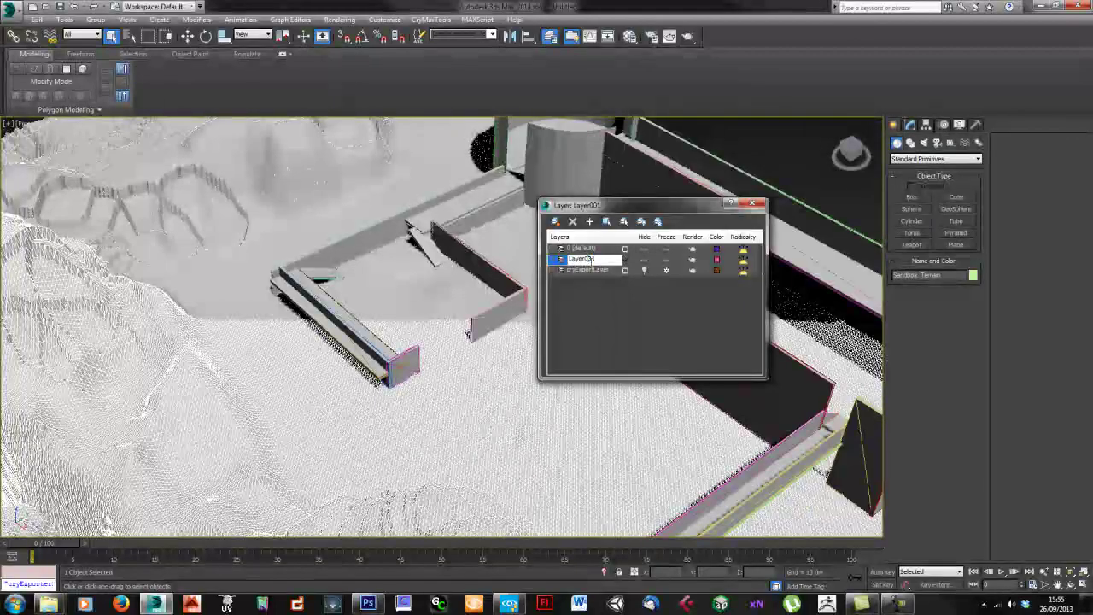
{"action": "type", "text": "ter"}
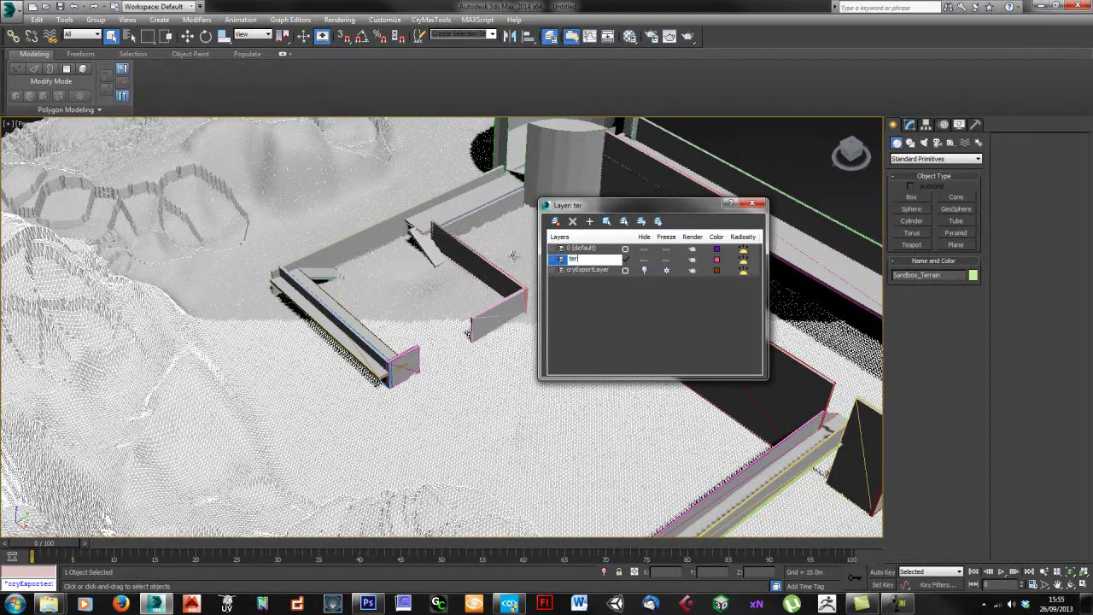
{"action": "type", "text": "rain"}
{"action": "key", "text": "Return"}
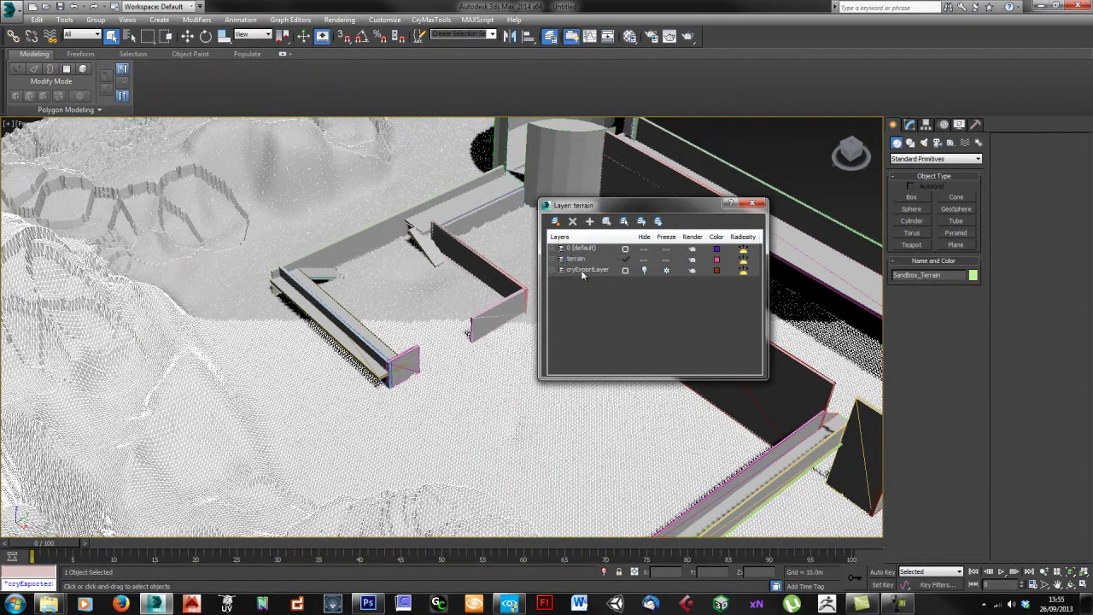
{"action": "left_click", "coordinate": [752, 202]}
{"action": "left_click", "coordinate": [772, 172]}
{"action": "mouse_move", "coordinate": [519, 395]}
{"action": "middle_mouse_down"}
{"action": "mouse_move", "coordinate": [524, 376]}
{"action": "mouse_move", "coordinate": [478, 401]}
{"action": "mouse_move", "coordinate": [507, 350]}
{"action": "mouse_move", "coordinate": [589, 337]}
{"action": "middle_mouse_up"}
{"action": "scroll", "coordinate": [524, 376], "scroll_direction": "down", "scroll_amount": 5}
{"action": "scroll", "coordinate": [578, 342], "scroll_direction": "up", "scroll_amount": 7}
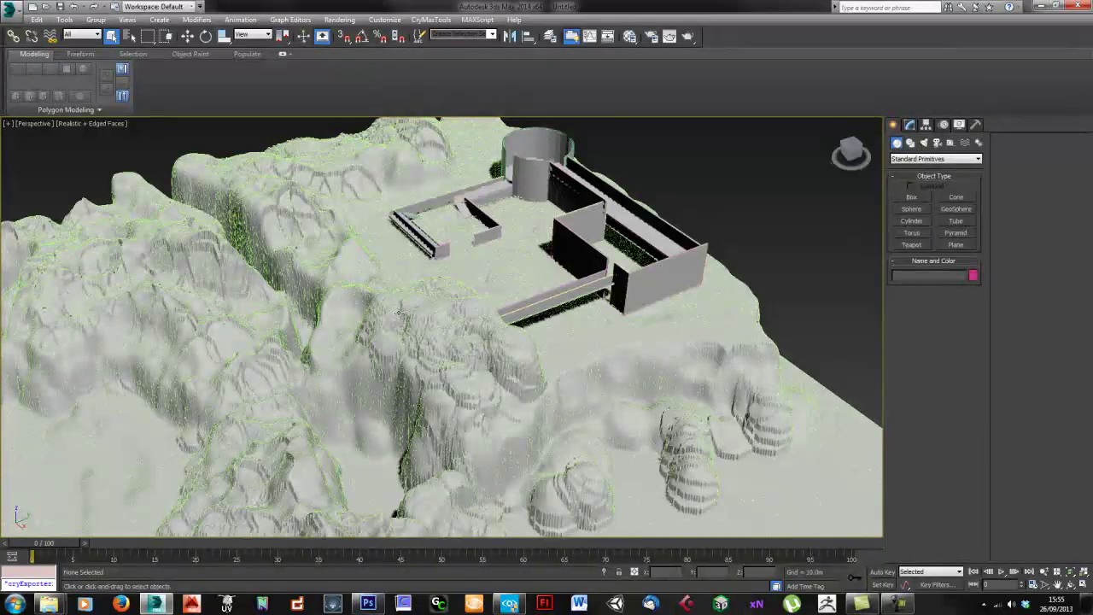
{"action": "middle_click_drag", "start_coordinate": [415, 329], "coordinate": [390, 342], "text": "alt"}
{"action": "scroll", "coordinate": [390, 341], "scroll_direction": "down", "scroll_amount": 4}
{"action": "scroll", "coordinate": [389, 342], "scroll_direction": "up", "scroll_amount": 5}
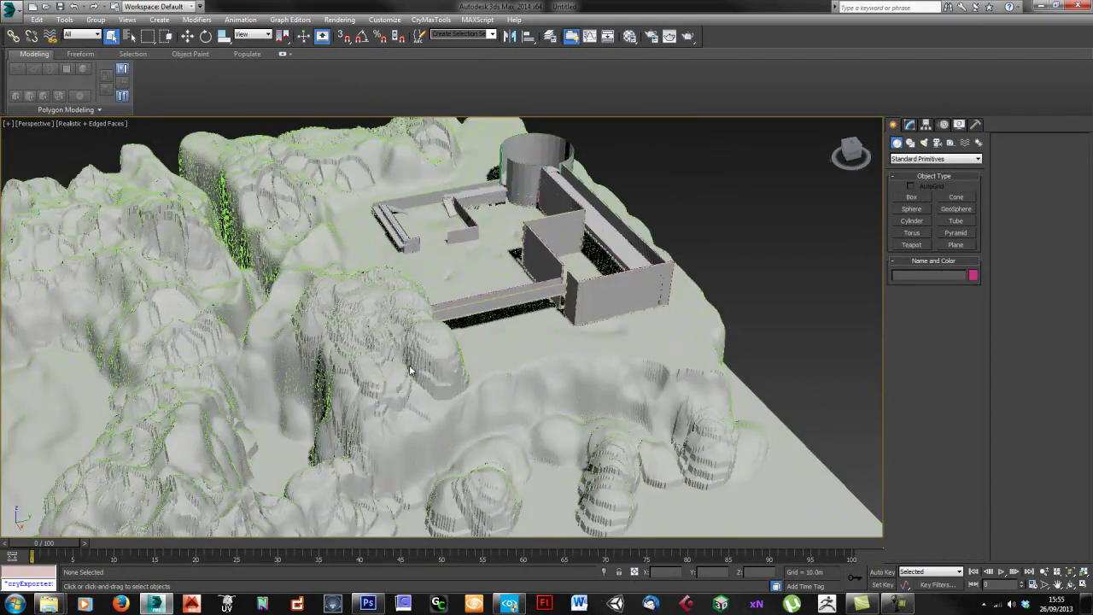
Step: Switch to the CryEngine Sandbox level and view the outer corner of the painted terrain
{"action": "left_click", "coordinate": [509, 604]}
{"action": "right_click_drag", "start_coordinate": [554, 254], "coordinate": [547, 259]}
{"action": "right_click_drag", "start_coordinate": [643, 201], "coordinate": [613, 261]}
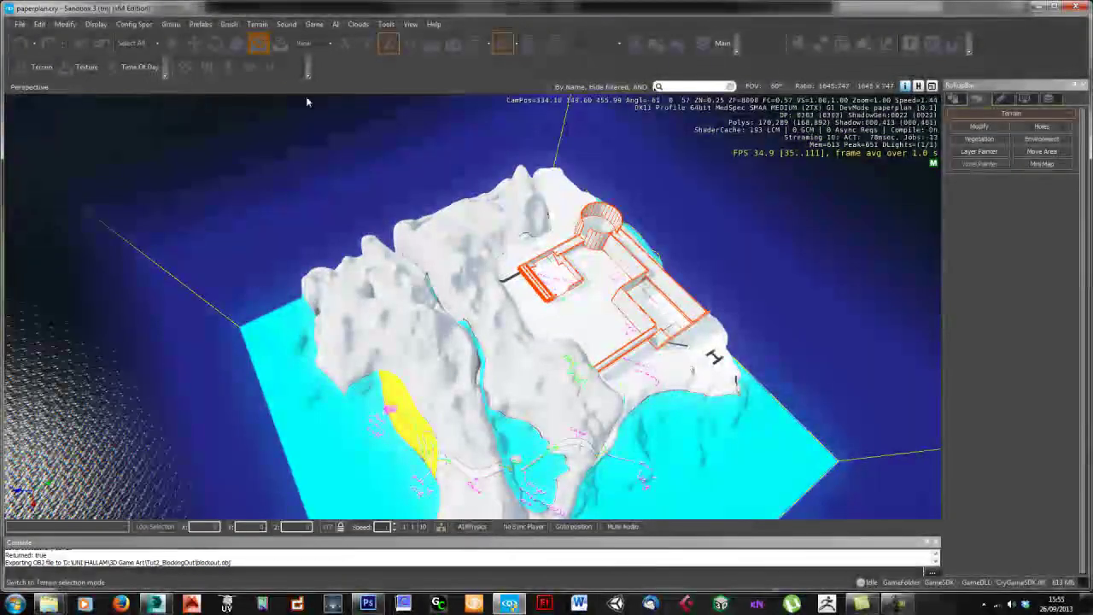
{"action": "left_click_drag", "start_coordinate": [530, 267], "coordinate": [740, 366]}
{"action": "right_click_drag", "start_coordinate": [737, 367], "coordinate": [468, 382]}
Step: Place the BentTree brush object near the outer corner of the terrain
{"action": "left_click", "coordinate": [954, 98]}
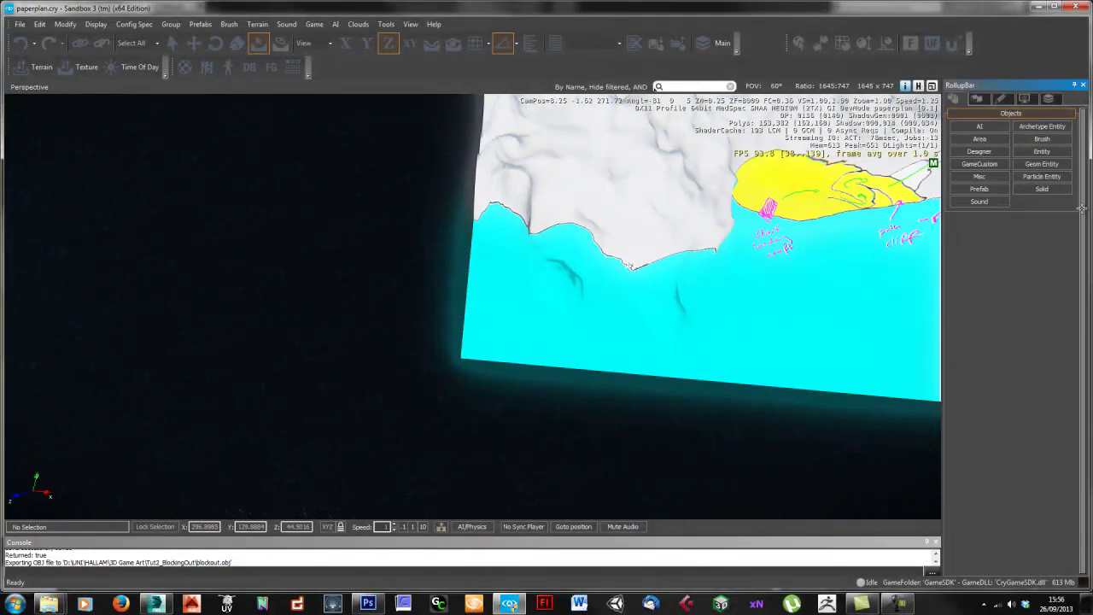
{"action": "left_click", "coordinate": [1041, 138]}
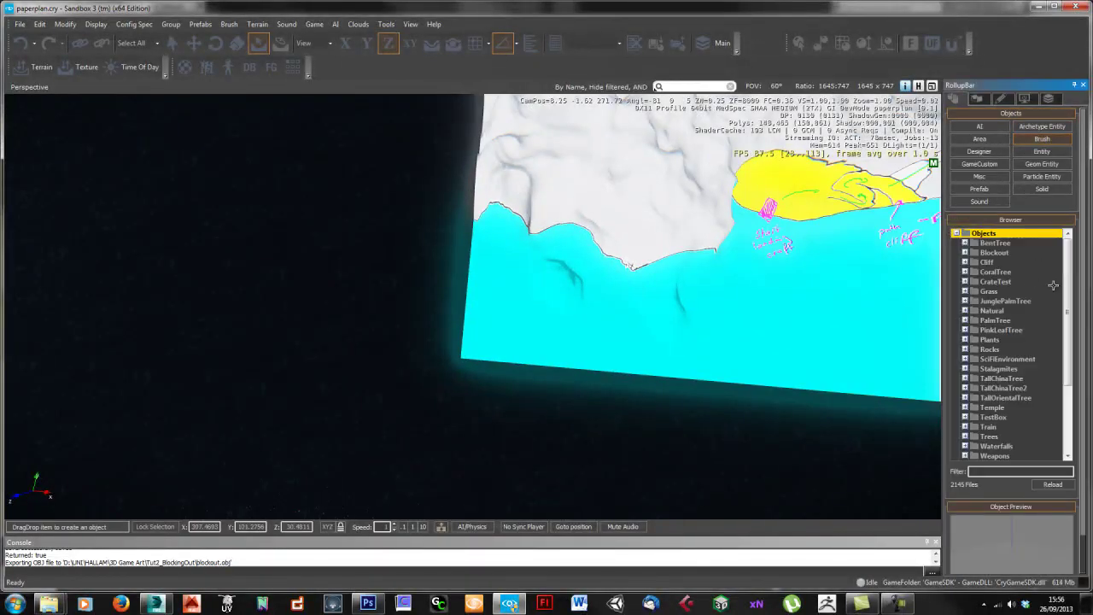
{"action": "left_click", "coordinate": [966, 244]}
{"action": "key", "text": "Down"}
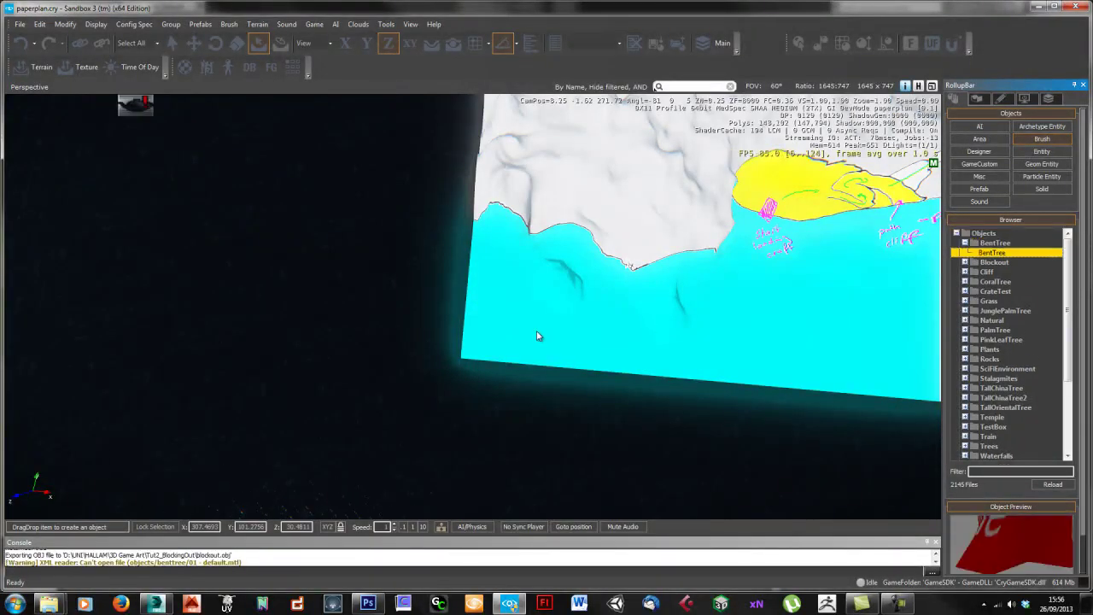
{"action": "left_click_drag", "start_coordinate": [499, 337], "coordinate": [503, 272]}
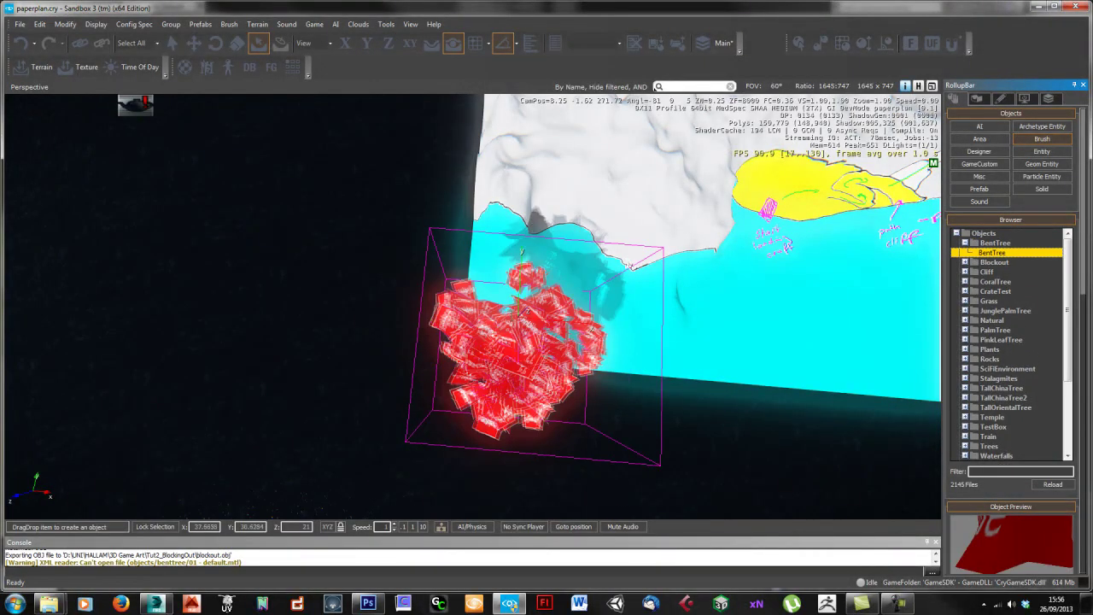
{"action": "left_click", "coordinate": [534, 312]}
Step: Move the placed tree to the world origin by setting its X, Y and Z positions to 0
{"action": "mouse_move", "coordinate": [534, 312]}
{"action": "right_mouse_down"}
{"action": "mouse_move", "coordinate": [561, 330]}
{"action": "mouse_move", "coordinate": [551, 334]}
{"action": "right_mouse_up"}
{"action": "key", "text": "w"}
{"action": "key", "text": "a"}
{"action": "key", "text": "w"}
{"action": "key", "text": "a"}
{"action": "key", "text": "w"}
{"action": "key", "text": "w"}
{"action": "key", "text": "1"}
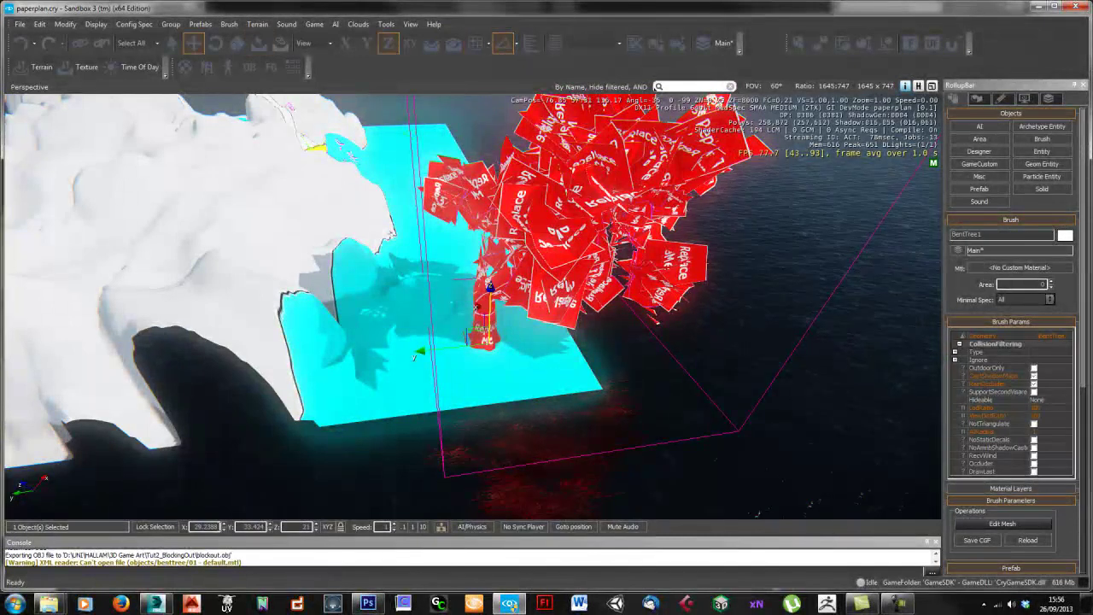
{"action": "type", "text": "0"}
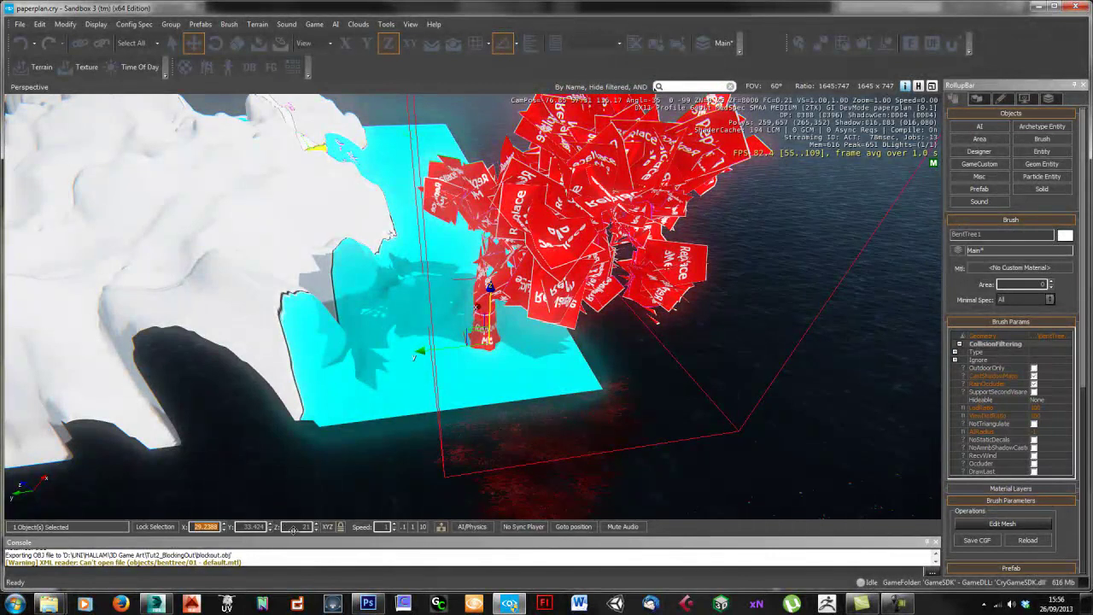
{"action": "type", "text": "0"}
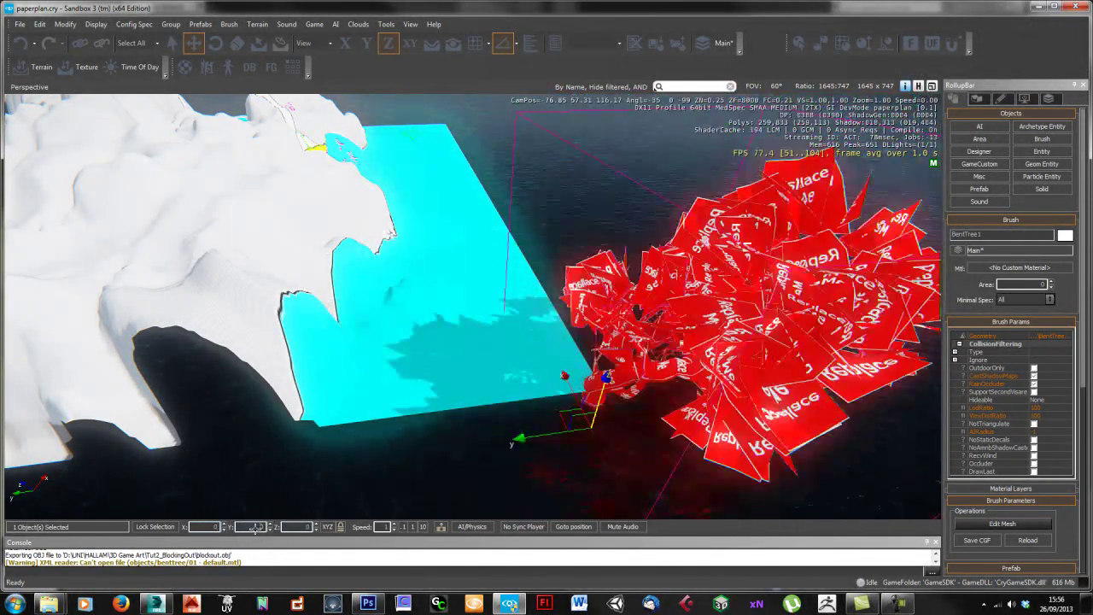
{"action": "mouse_move", "coordinate": [506, 432]}
{"action": "right_mouse_down"}
{"action": "mouse_move", "coordinate": [493, 433]}
{"action": "mouse_move", "coordinate": [505, 432]}
{"action": "right_mouse_up"}
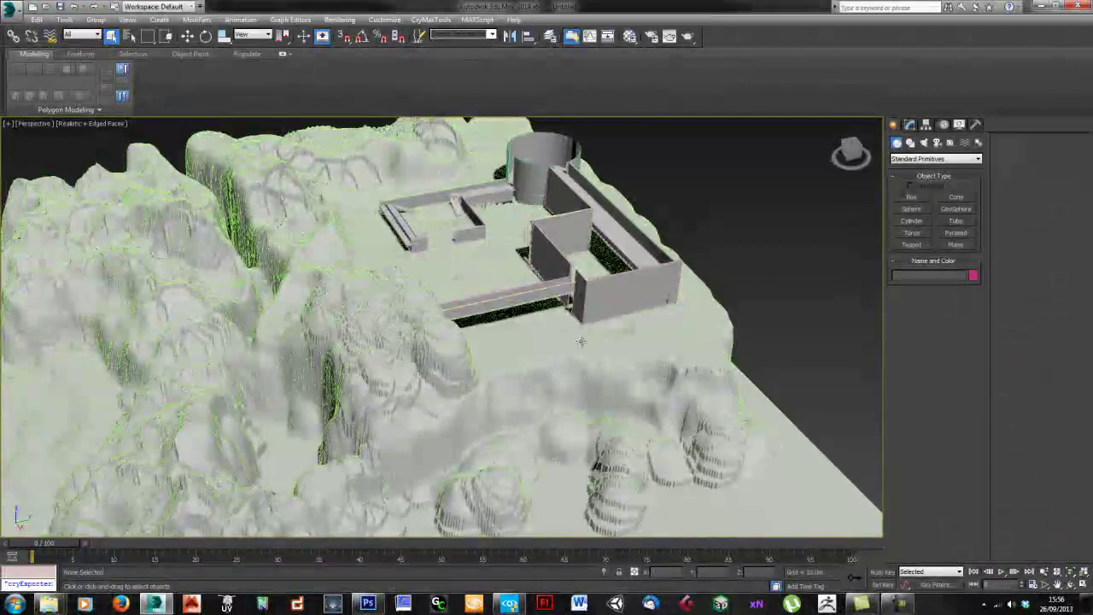
Step: Switch back to 3ds Max, select Sandbox_Terrain with the Move tool and examine its pivot at the terrain's corner
{"action": "right_click", "coordinate": [561, 349]}
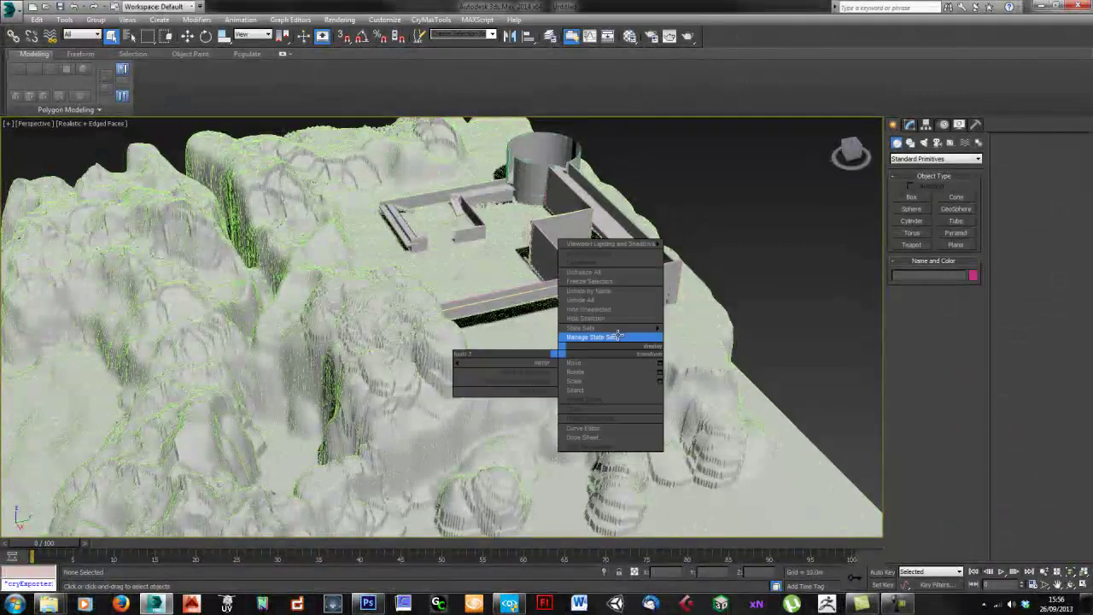
{"action": "middle_click_drag", "start_coordinate": [419, 357], "coordinate": [273, 316], "text": "alt"}
{"action": "scroll", "coordinate": [534, 388], "scroll_direction": "down", "scroll_amount": 5}
{"action": "scroll", "coordinate": [521, 400], "scroll_direction": "up", "scroll_amount": 3}
{"action": "left_click", "coordinate": [487, 410]}
{"action": "key", "text": "w"}
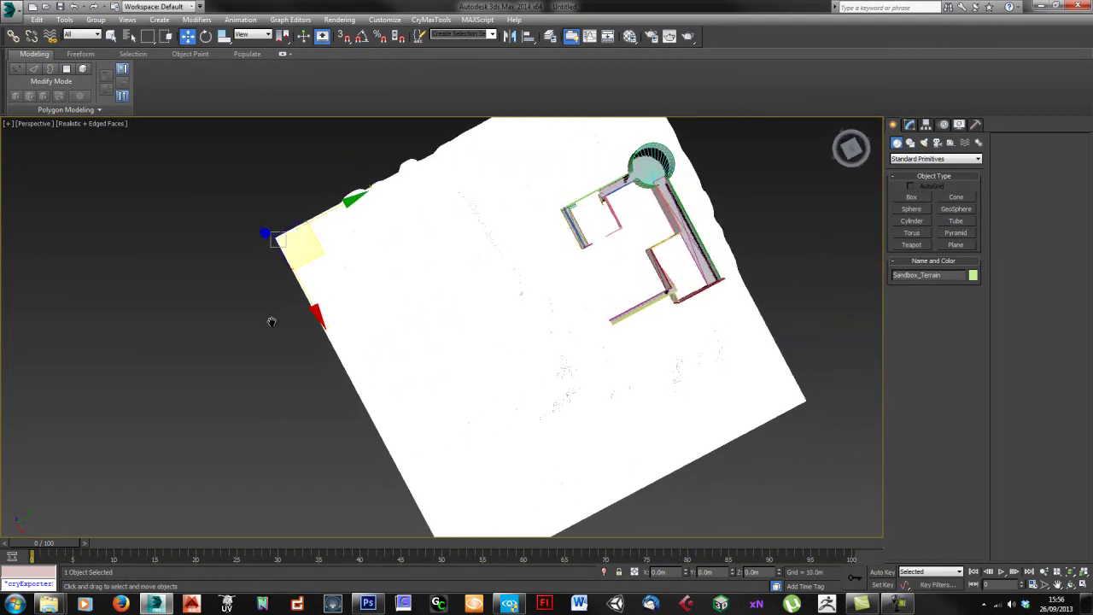
{"action": "scroll", "coordinate": [271, 322], "scroll_direction": "up", "scroll_amount": 5}
{"action": "middle_click_drag", "start_coordinate": [370, 373], "coordinate": [401, 415]}
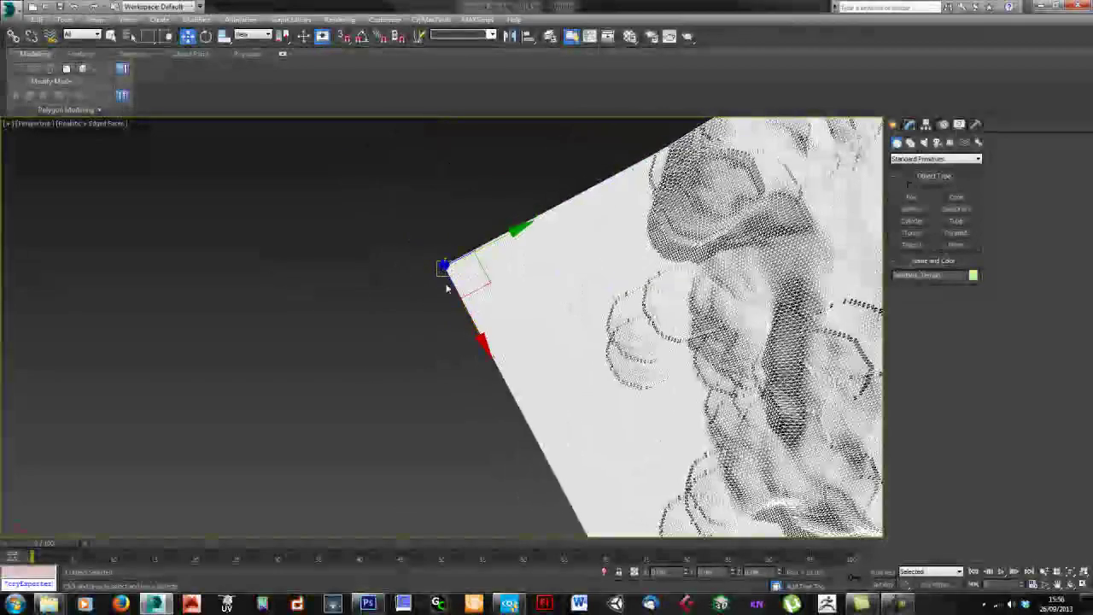
Step: Select the building object Solid15 and examine where its pivot lies relative to the terrain's corner
{"action": "scroll", "coordinate": [520, 300], "scroll_direction": "down", "scroll_amount": 8}
{"action": "mouse_move", "coordinate": [779, 359]}
{"action": "middle_mouse_down"}
{"action": "mouse_move", "coordinate": [505, 338]}
{"action": "mouse_move", "coordinate": [383, 384]}
{"action": "mouse_move", "coordinate": [421, 341]}
{"action": "middle_mouse_up"}
{"action": "scroll", "coordinate": [505, 337], "scroll_direction": "up", "scroll_amount": 5}
{"action": "middle_click_drag", "start_coordinate": [390, 434], "coordinate": [599, 348]}
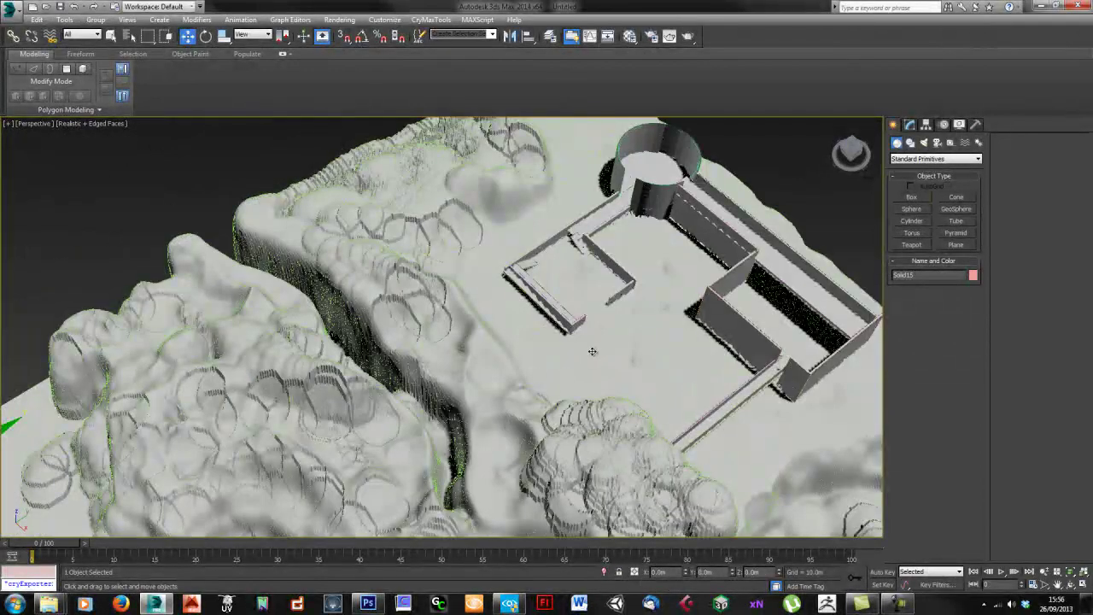
{"action": "scroll", "coordinate": [592, 351], "scroll_direction": "down", "scroll_amount": 6}
{"action": "scroll", "coordinate": [415, 378], "scroll_direction": "up", "scroll_amount": 7}
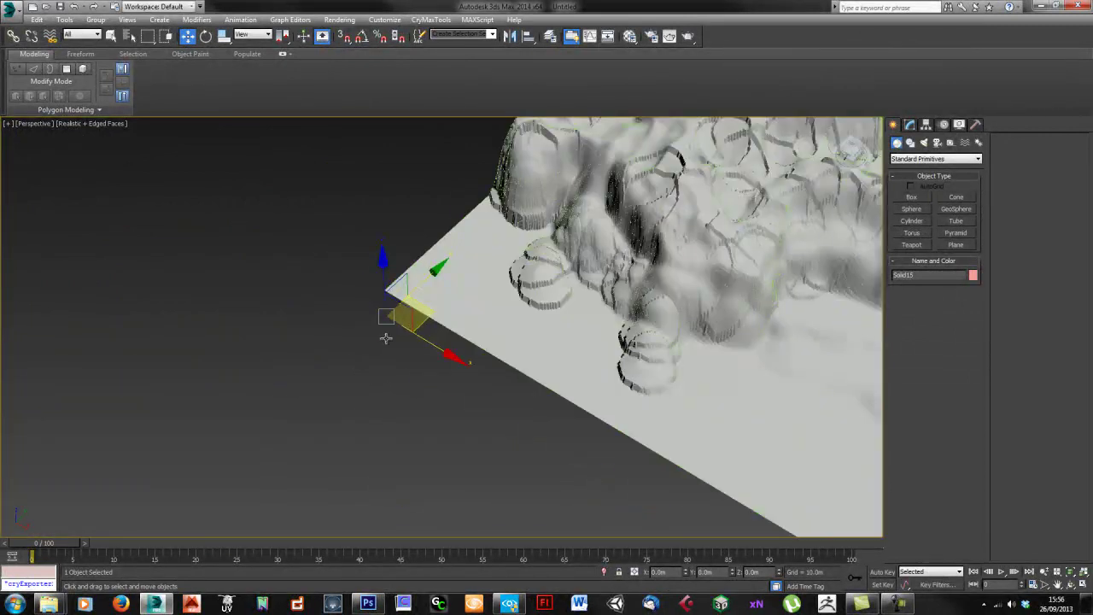
Step: Examine the whole terrain and building layout against Solid15's pivot at the terrain's corner
{"action": "middle_click_drag", "start_coordinate": [697, 279], "coordinate": [444, 408]}
{"action": "scroll", "coordinate": [448, 406], "scroll_direction": "down", "scroll_amount": 5}
{"action": "middle_click_drag", "start_coordinate": [591, 361], "coordinate": [568, 347], "text": "alt"}
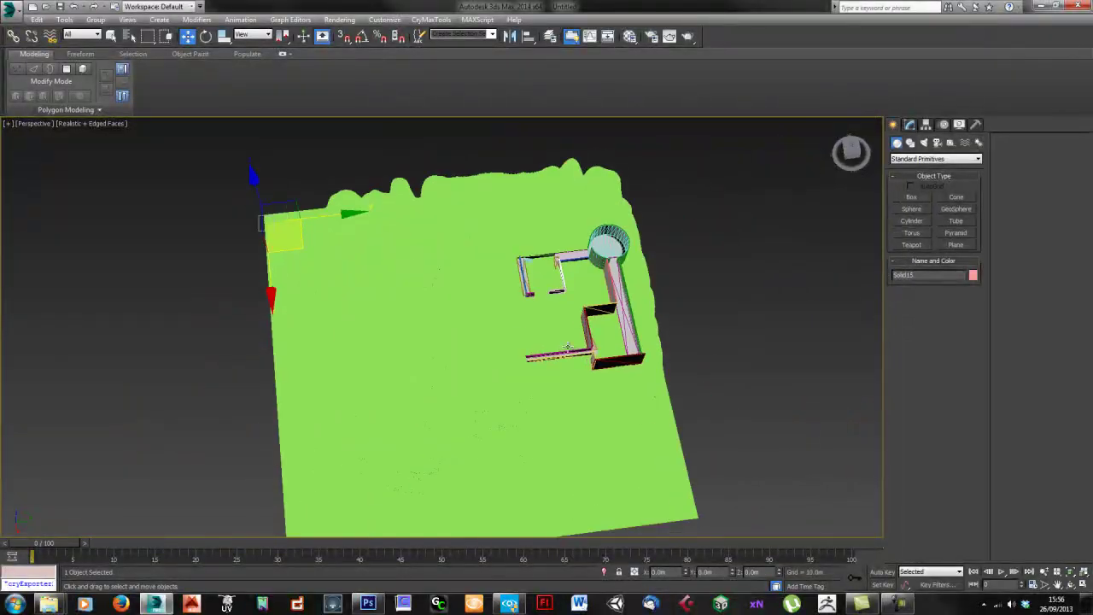
{"action": "middle_click_drag", "start_coordinate": [330, 306], "coordinate": [453, 364], "text": "alt"}
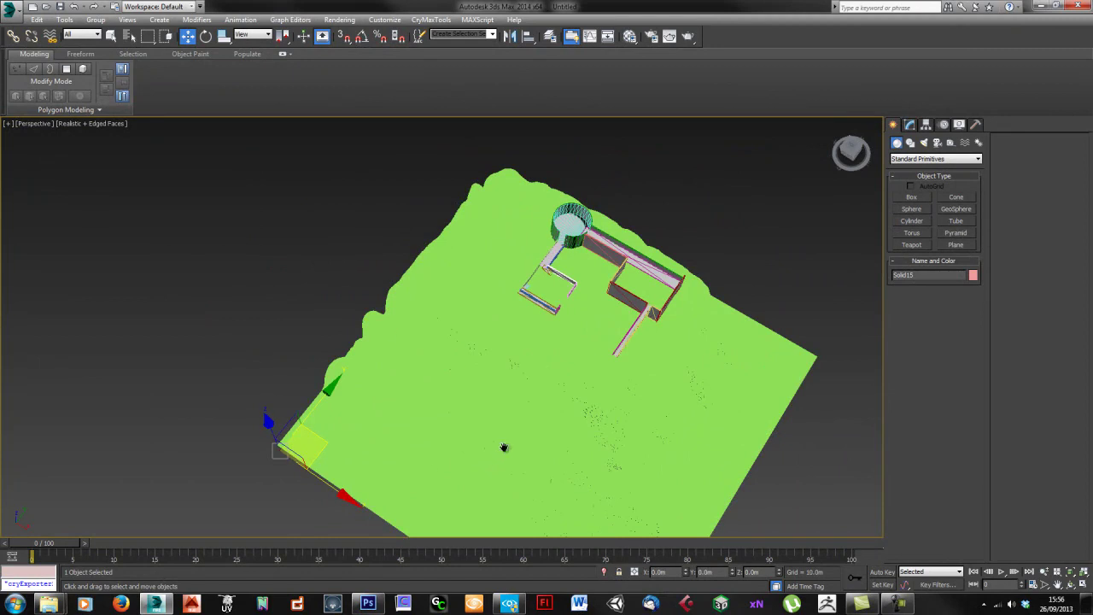
{"action": "middle_click_drag", "start_coordinate": [494, 458], "coordinate": [409, 399]}
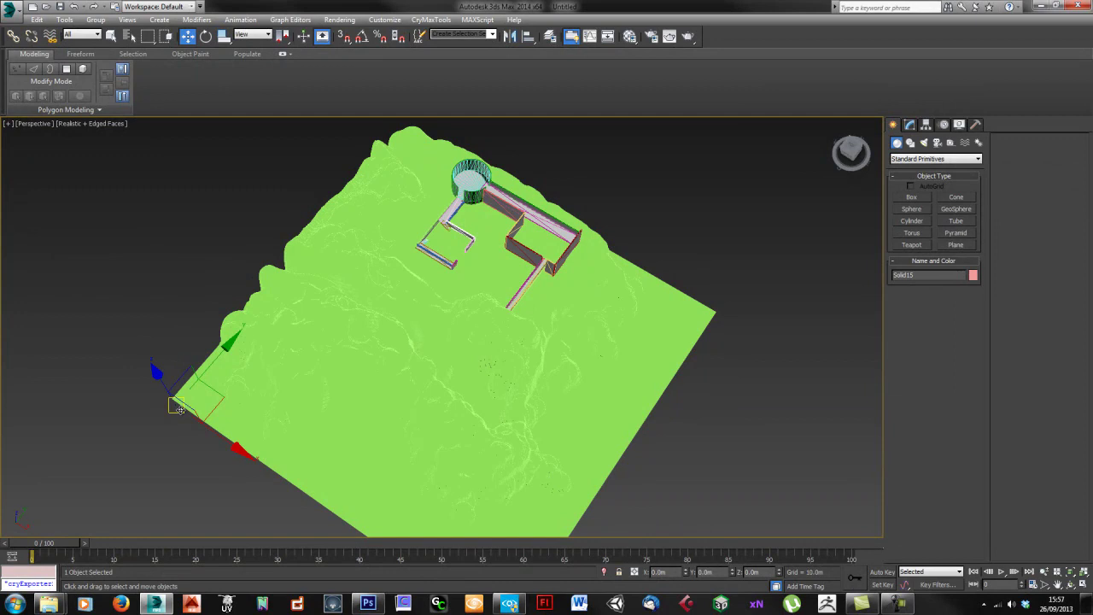
{"action": "middle_click_drag", "start_coordinate": [405, 378], "coordinate": [447, 330], "text": "alt"}
{"action": "scroll", "coordinate": [447, 326], "scroll_direction": "down", "scroll_amount": 4}
{"action": "scroll", "coordinate": [388, 351], "scroll_direction": "up", "scroll_amount": 10}
{"action": "scroll", "coordinate": [445, 390], "scroll_direction": "up", "scroll_amount": 5}
Step: Select the short wall piece Solid22 and hide the terrain layer so only the buildings remain in view
{"action": "left_click", "coordinate": [483, 360]}
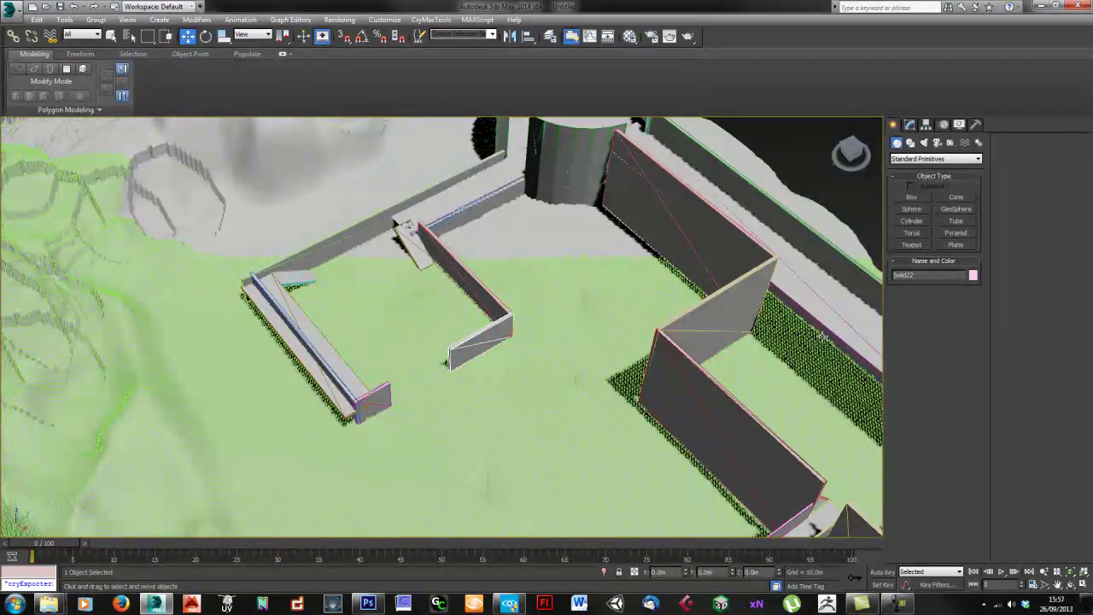
{"action": "key", "text": "l"}
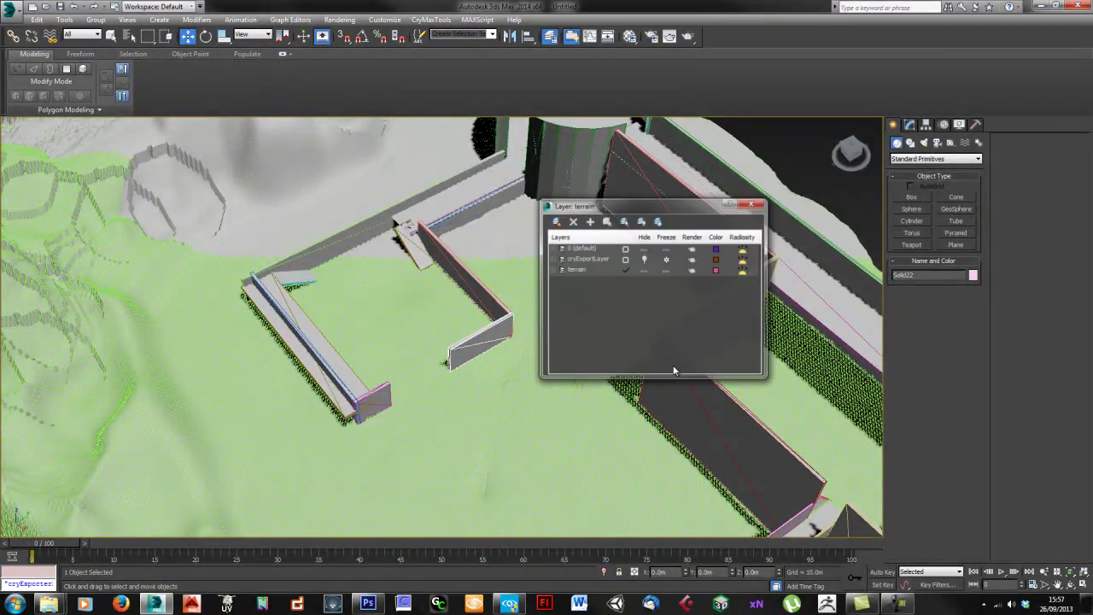
{"action": "left_click", "coordinate": [644, 260]}
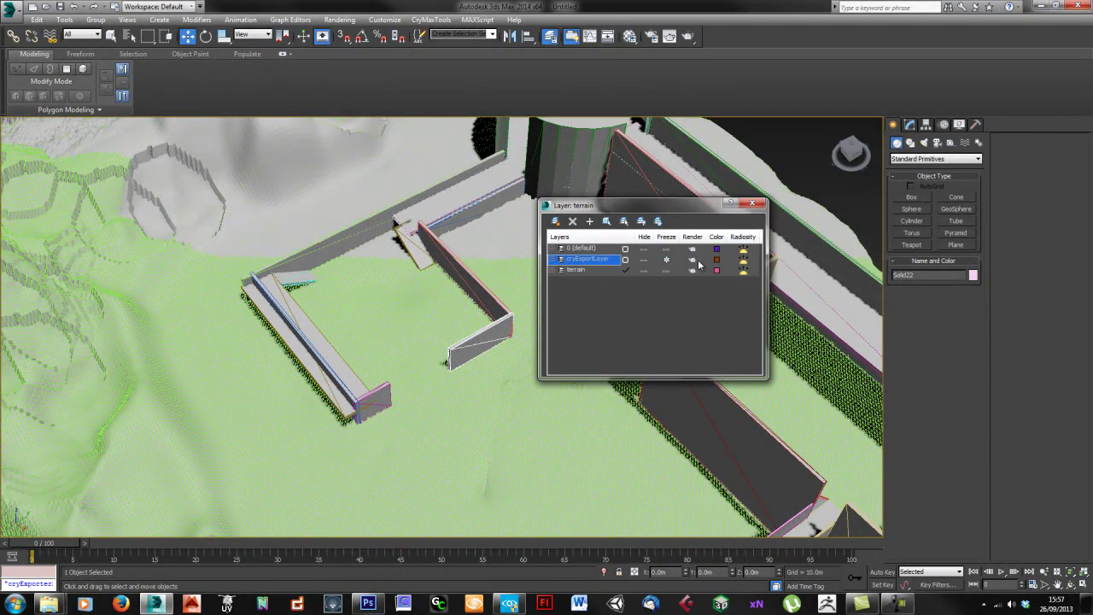
{"action": "left_click", "coordinate": [644, 270]}
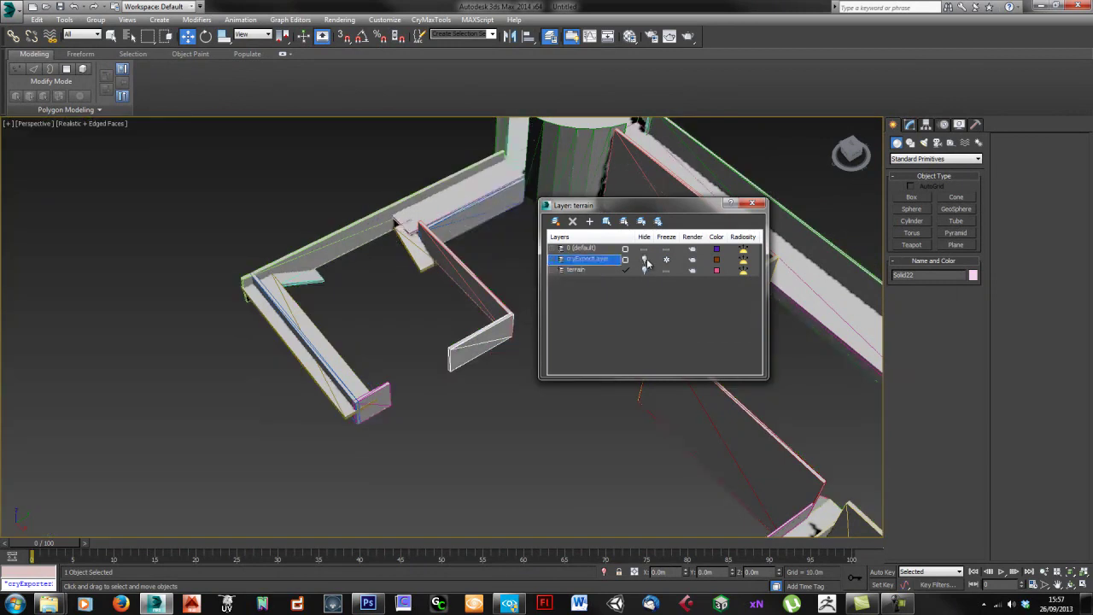
{"action": "left_click", "coordinate": [753, 206]}
Step: Examine how far Solid22's pivot sits from the building geometry
{"action": "middle_click_drag", "start_coordinate": [484, 382], "coordinate": [476, 402], "text": "alt"}
{"action": "scroll", "coordinate": [472, 395], "scroll_direction": "down", "scroll_amount": 10}
{"action": "left_click", "coordinate": [475, 450]}
{"action": "left_click", "coordinate": [494, 363]}
{"action": "middle_click_drag", "start_coordinate": [370, 441], "coordinate": [440, 413], "text": "alt"}
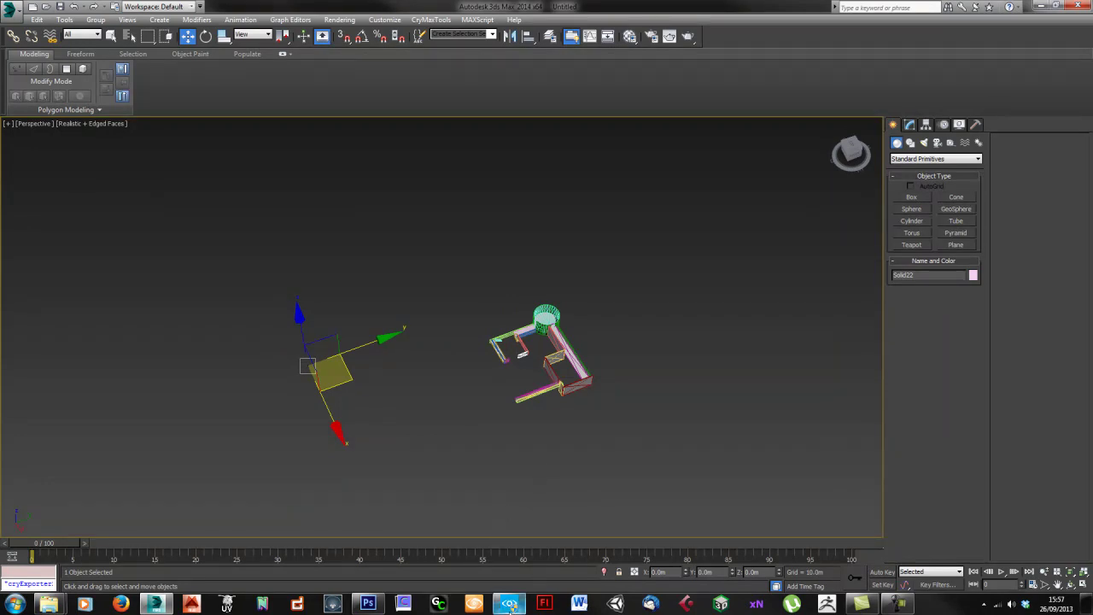
Step: Switch to Sandbox, delete the BentTree brush, and return to 3ds Max
{"action": "mouse_move", "coordinate": [510, 604]}
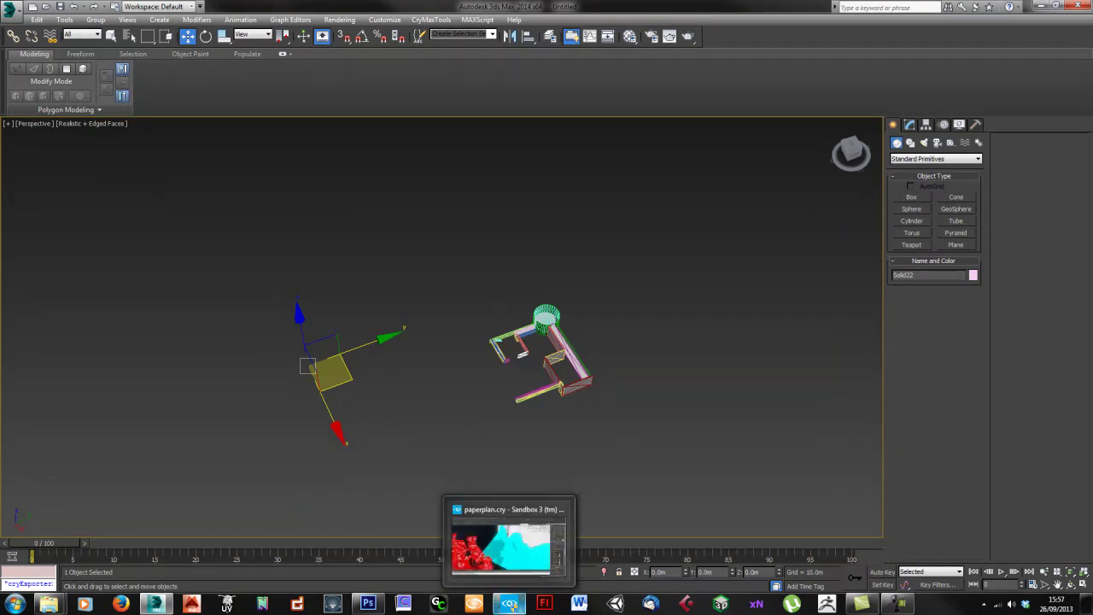
{"action": "left_click", "coordinate": [501, 506]}
{"action": "key", "text": "Delete"}
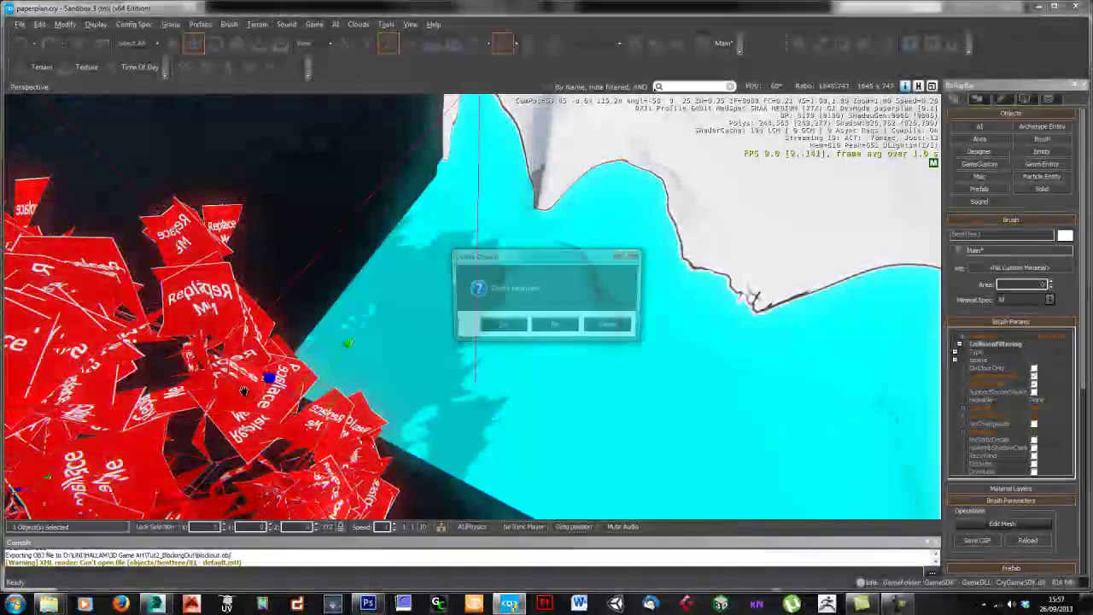
{"action": "left_click", "coordinate": [500, 326]}
{"action": "key", "text": "alt+Tab"}
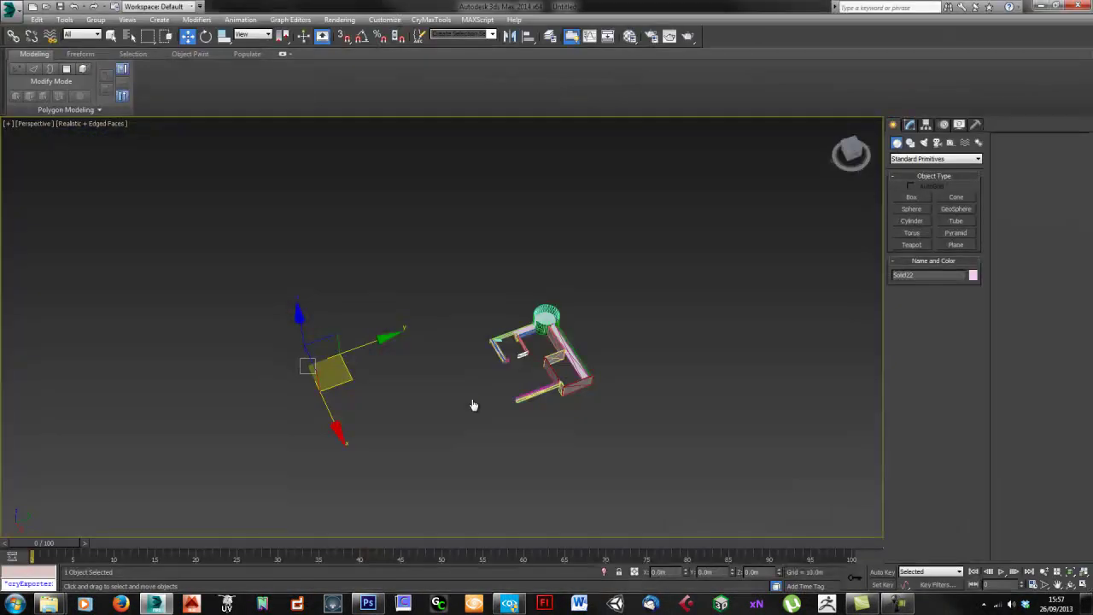
Step: Deselect Solid22 and create a box about 29 m long, 10 m wide and 15 m high near the building walls
{"action": "middle_click_drag", "start_coordinate": [442, 411], "coordinate": [495, 398], "text": "alt"}
{"action": "scroll", "coordinate": [362, 386], "scroll_direction": "up", "scroll_amount": 5}
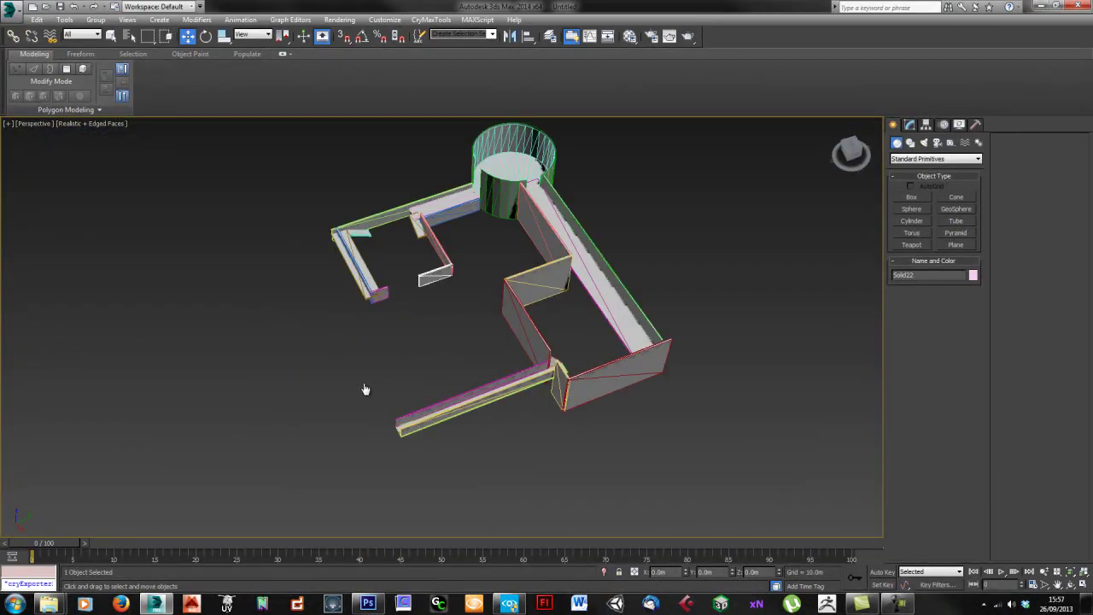
{"action": "middle_click_drag", "start_coordinate": [361, 386], "coordinate": [468, 408]}
{"action": "left_click", "coordinate": [467, 409]}
{"action": "middle_click_drag", "start_coordinate": [600, 370], "coordinate": [792, 382], "text": "alt"}
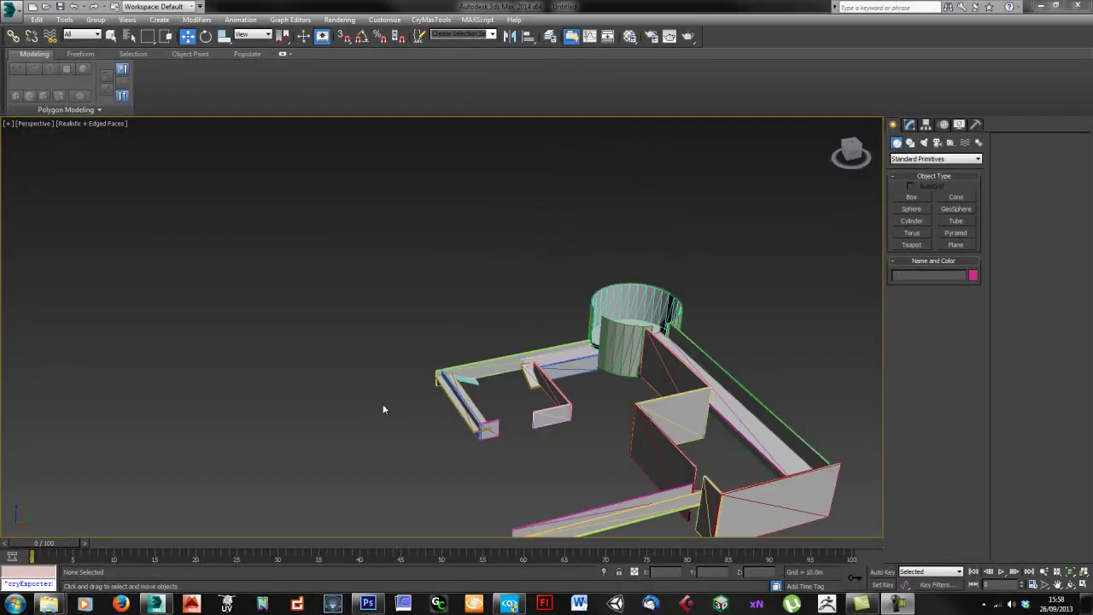
{"action": "middle_click_drag", "start_coordinate": [416, 409], "coordinate": [454, 376], "text": "alt"}
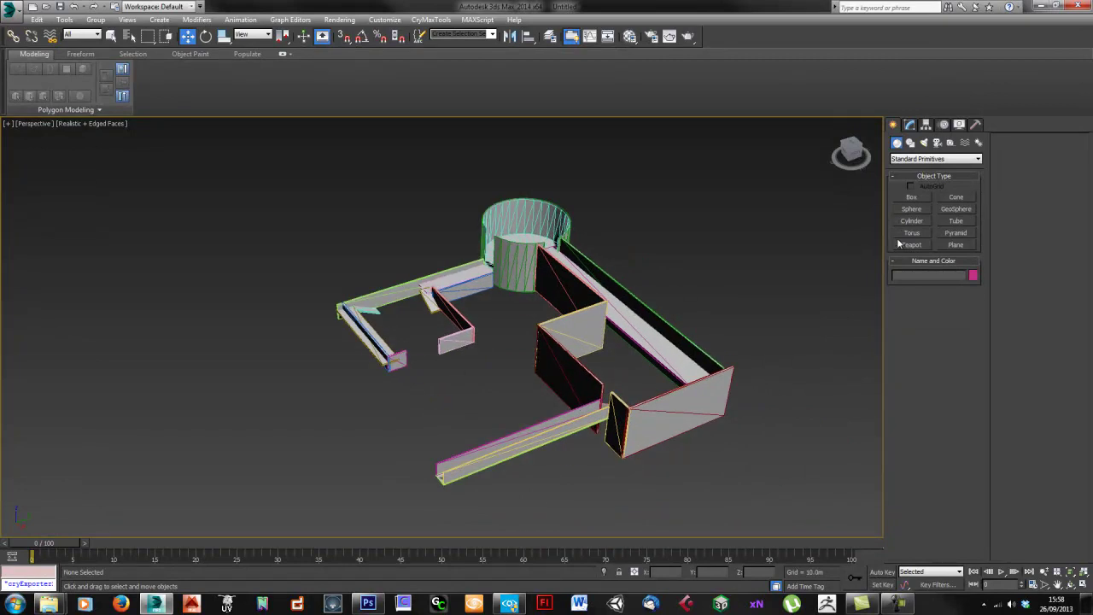
{"action": "left_click", "coordinate": [912, 197]}
{"action": "left_click_drag", "start_coordinate": [455, 386], "coordinate": [507, 380]}
{"action": "left_click", "coordinate": [506, 357]}
Step: Move the new box up beside the short end wall and set the viewport to Shaded display
{"action": "middle_click_drag", "start_coordinate": [505, 356], "coordinate": [484, 365], "text": "alt"}
{"action": "key", "text": "w"}
{"action": "left_click_drag", "start_coordinate": [481, 316], "coordinate": [474, 272]}
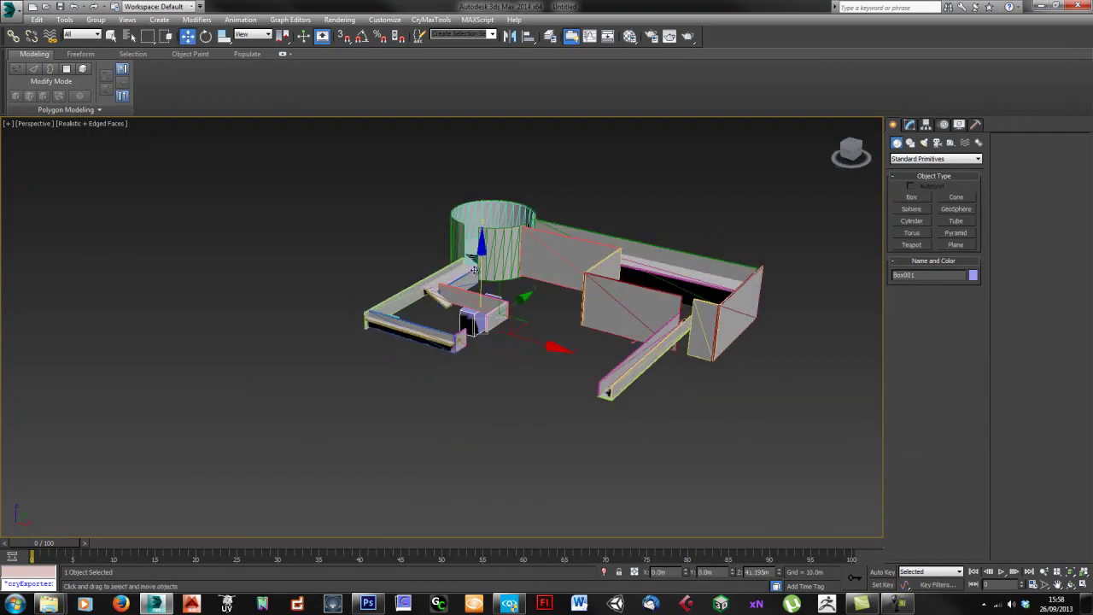
{"action": "left_click_drag", "start_coordinate": [521, 323], "coordinate": [540, 339]}
{"action": "key", "text": "shift+F3"}
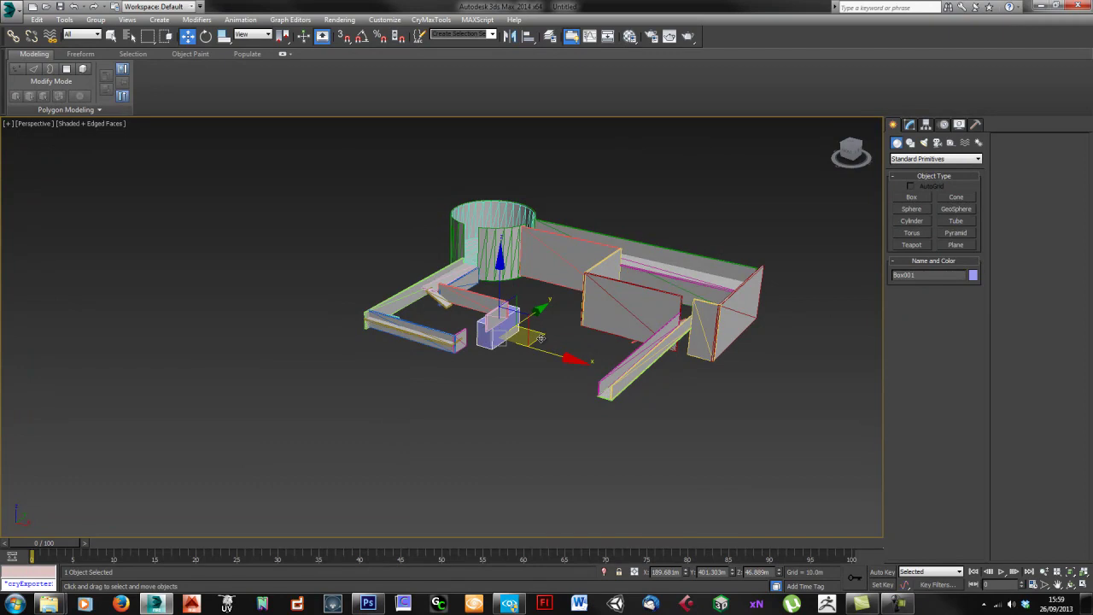
Step: Move the box over the short end wall, to about X 194.9 m and Y 385.6 m
{"action": "scroll", "coordinate": [512, 353], "scroll_direction": "up", "scroll_amount": 5}
{"action": "middle_click_drag", "start_coordinate": [540, 343], "coordinate": [520, 373]}
{"action": "scroll", "coordinate": [463, 358], "scroll_direction": "down", "scroll_amount": 3}
{"action": "left_click_drag", "start_coordinate": [523, 392], "coordinate": [400, 277]}
{"action": "middle_click_drag", "start_coordinate": [400, 278], "coordinate": [478, 296], "text": "alt"}
{"action": "left_click_drag", "start_coordinate": [444, 316], "coordinate": [476, 331]}
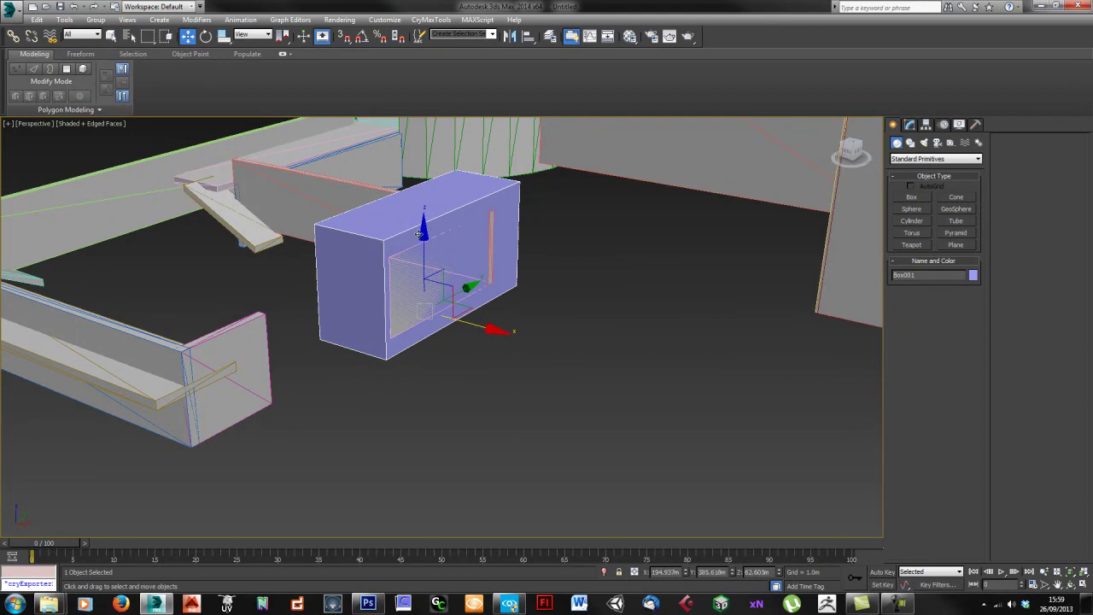
Step: Align the box with the end wall's base and outer face, at about Y 386.7 m and Z 65 m
{"action": "mouse_move", "coordinate": [422, 256]}
{"action": "middle_mouse_down", "text": "alt"}
{"action": "mouse_move", "coordinate": [430, 317]}
{"action": "mouse_move", "coordinate": [457, 369]}
{"action": "middle_mouse_up", "text": "alt"}
{"action": "scroll", "coordinate": [463, 348], "scroll_direction": "up", "scroll_amount": 3}
{"action": "scroll", "coordinate": [463, 347], "scroll_direction": "down", "scroll_amount": 2}
{"action": "mouse_move", "coordinate": [503, 350]}
{"action": "left_mouse_down"}
{"action": "mouse_move", "coordinate": [524, 345]}
{"action": "mouse_move", "coordinate": [512, 342]}
{"action": "left_mouse_up"}
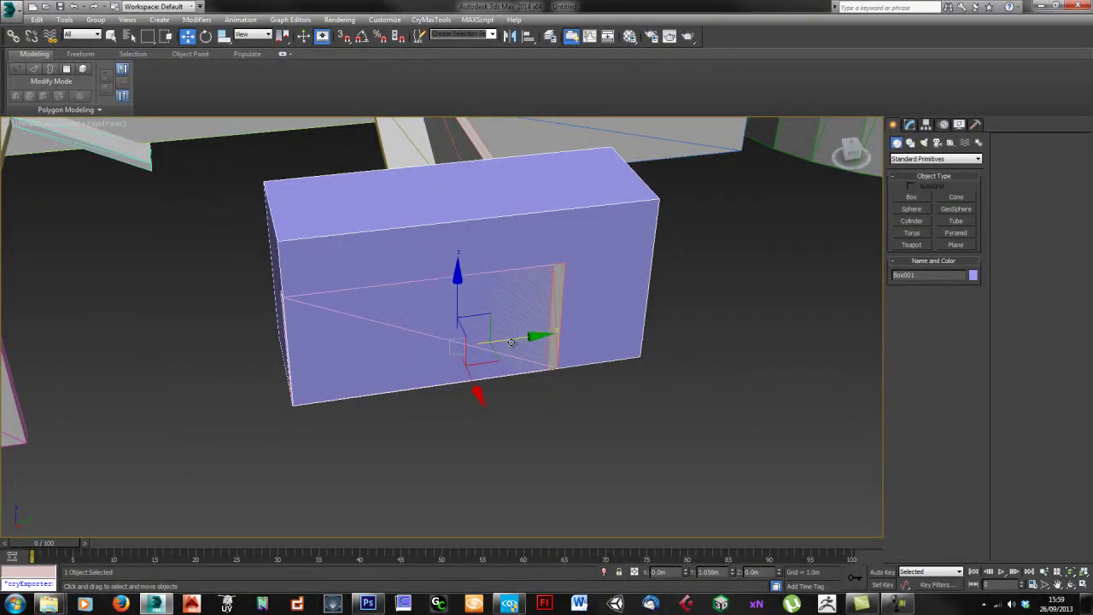
{"action": "middle_click_drag", "start_coordinate": [511, 343], "coordinate": [436, 288], "text": "alt"}
{"action": "middle_click_drag", "start_coordinate": [278, 295], "coordinate": [468, 323], "text": "alt"}
Step: Convert the box to an Editable Poly
{"action": "key", "text": "4"}
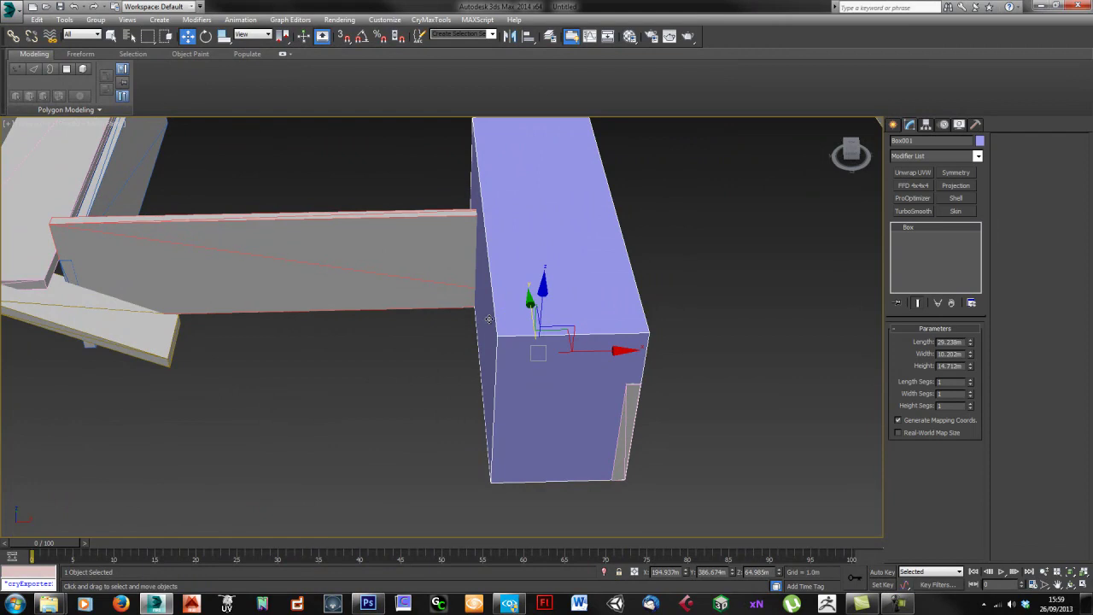
{"action": "right_click", "coordinate": [921, 232]}
{"action": "left_click", "coordinate": [976, 337]}
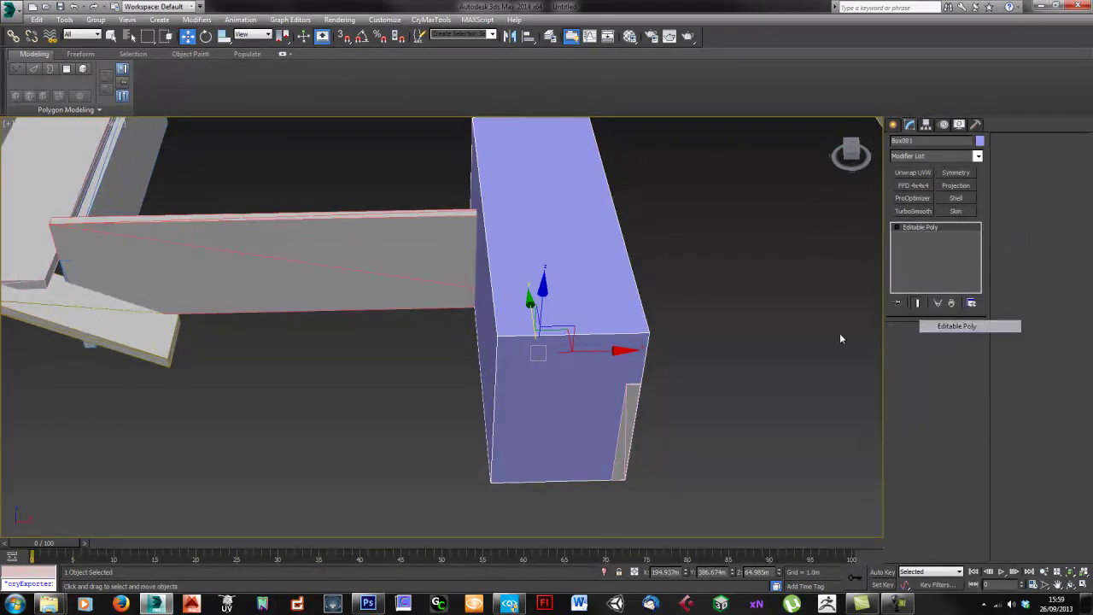
{"action": "middle_click_drag", "start_coordinate": [483, 332], "coordinate": [521, 340], "text": "alt"}
Step: Switch to Sandbox, check the end wall's thickness in game mode, and return to 3ds Max
{"action": "left_click", "coordinate": [511, 604]}
{"action": "right_click_drag", "start_coordinate": [509, 359], "coordinate": [512, 355]}
{"action": "key", "text": "w"}
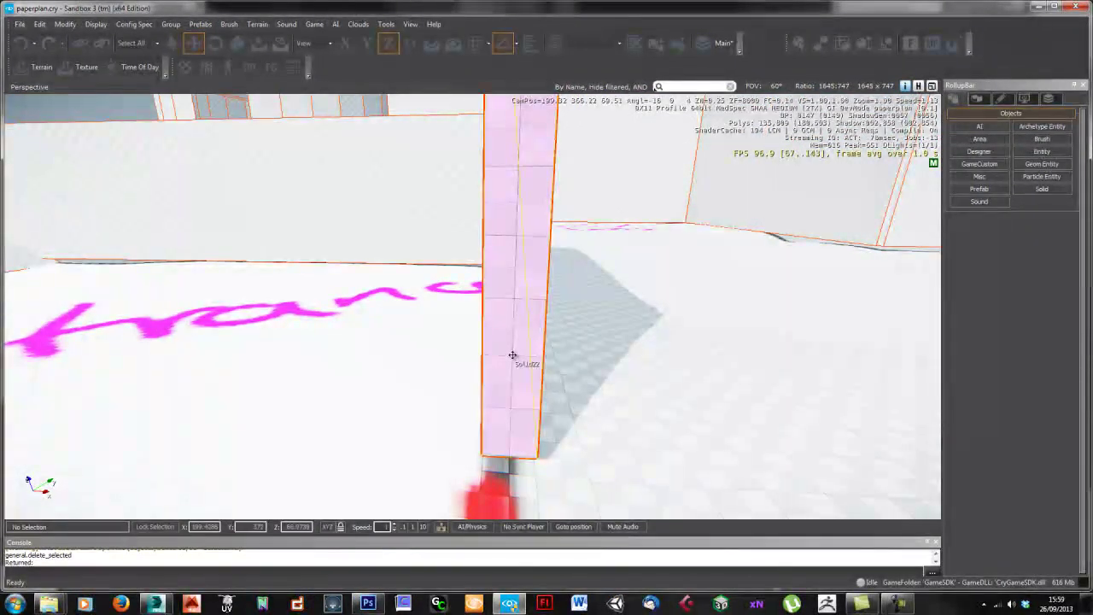
{"action": "key", "text": "ctrl+g"}
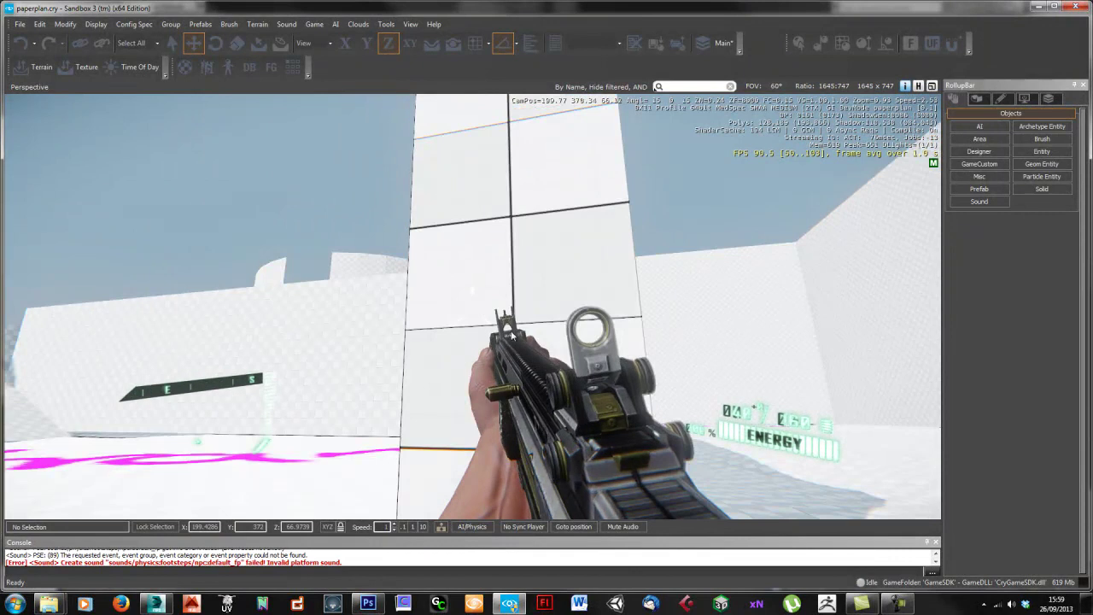
{"action": "key", "text": "Escape"}
{"action": "key", "text": "alt+Tab"}
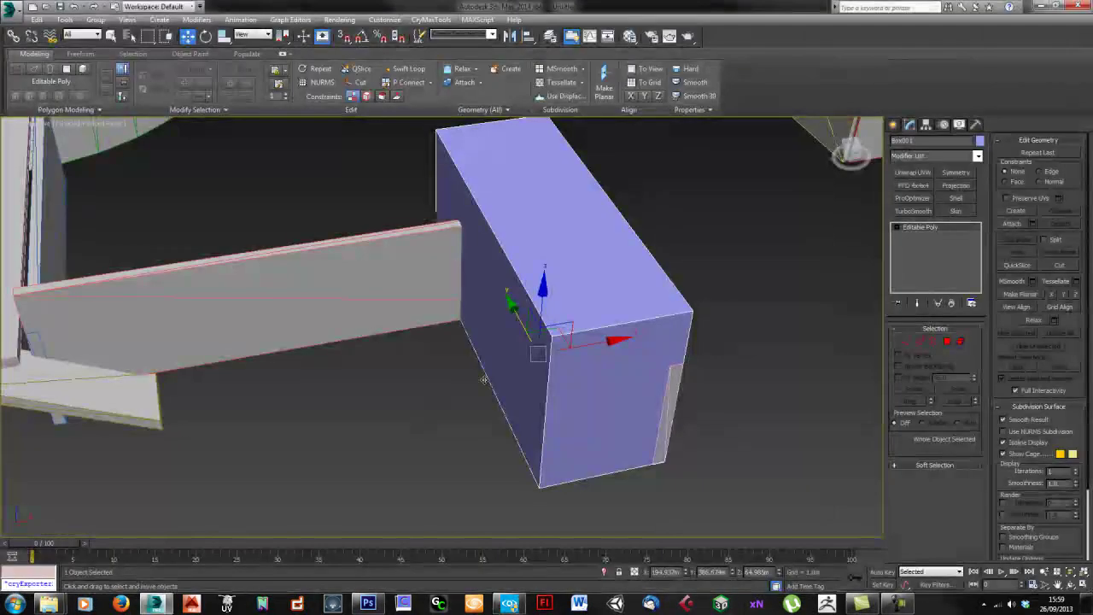
Step: Move the box's long side polygon about 9 m along X to thin the box to the wall's thickness
{"action": "key", "text": "q"}
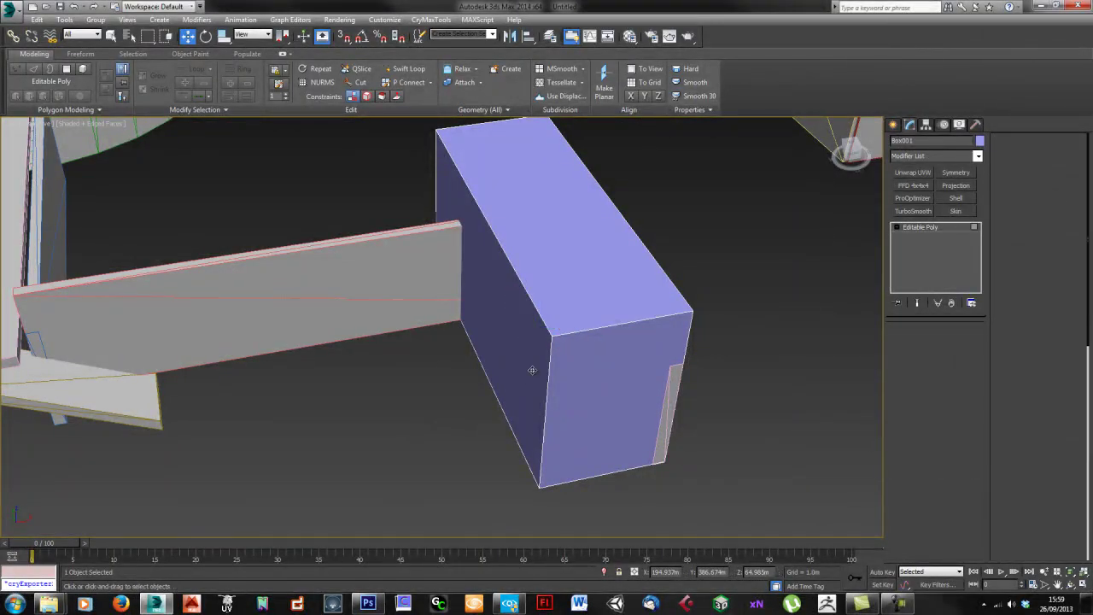
{"action": "key", "text": "4"}
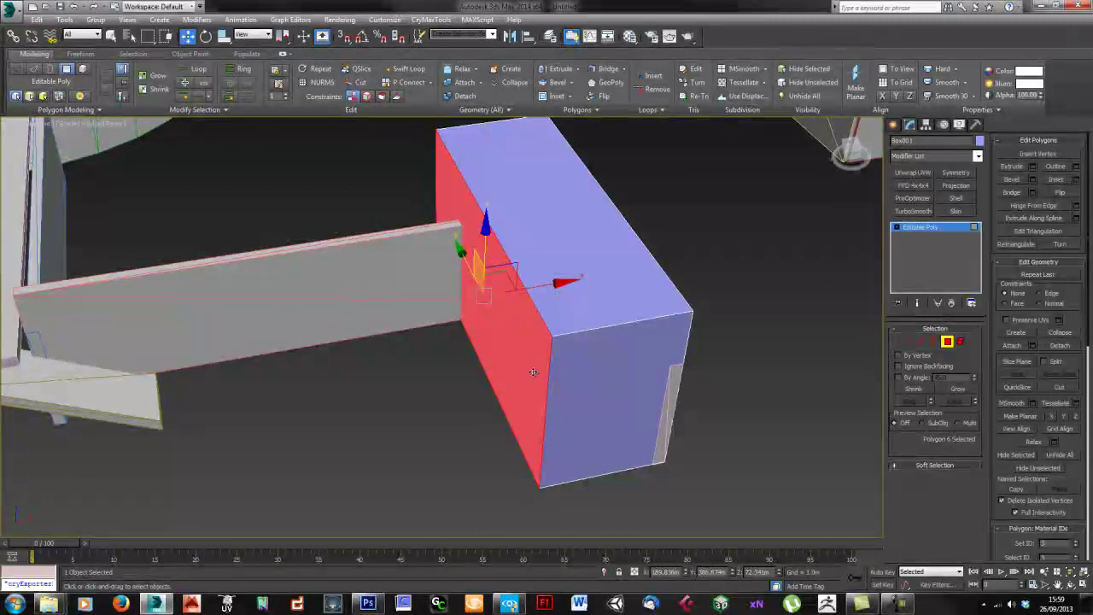
{"action": "right_click", "coordinate": [623, 365]}
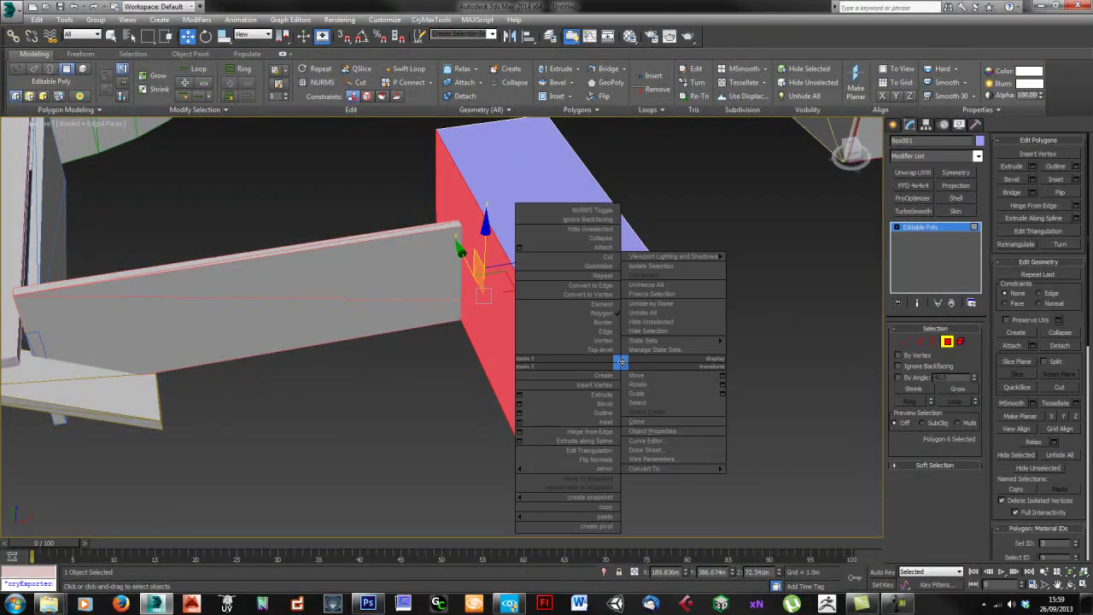
{"action": "right_click", "coordinate": [615, 359]}
{"action": "left_click_drag", "start_coordinate": [553, 287], "coordinate": [647, 278]}
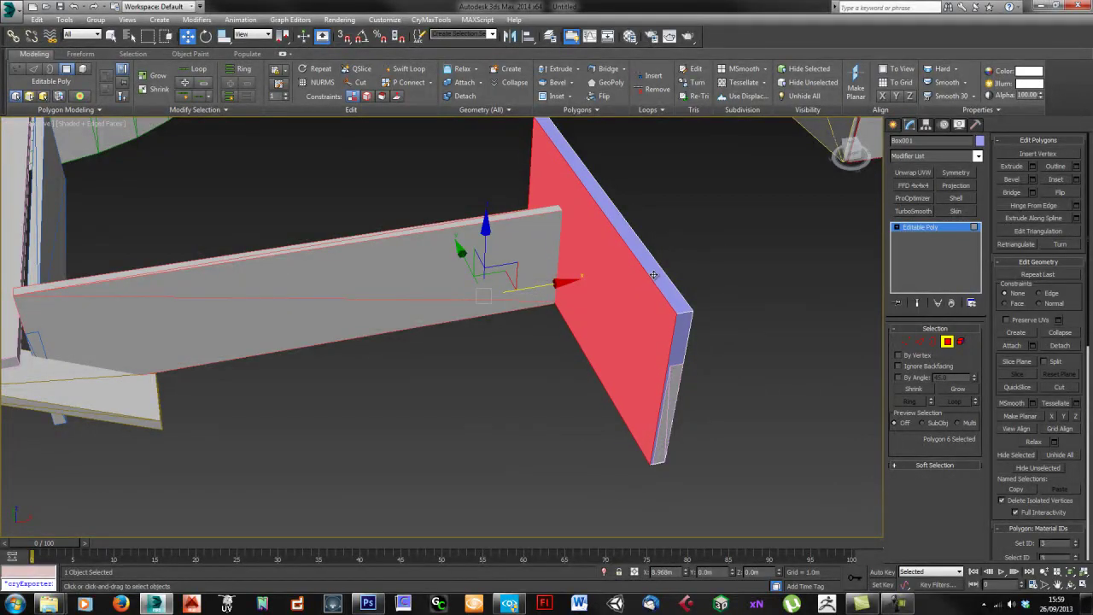
Step: Move the box's end polygon back about 7.6 m along Y to meet the outer face of the adjoining wall
{"action": "left_click", "coordinate": [662, 283]}
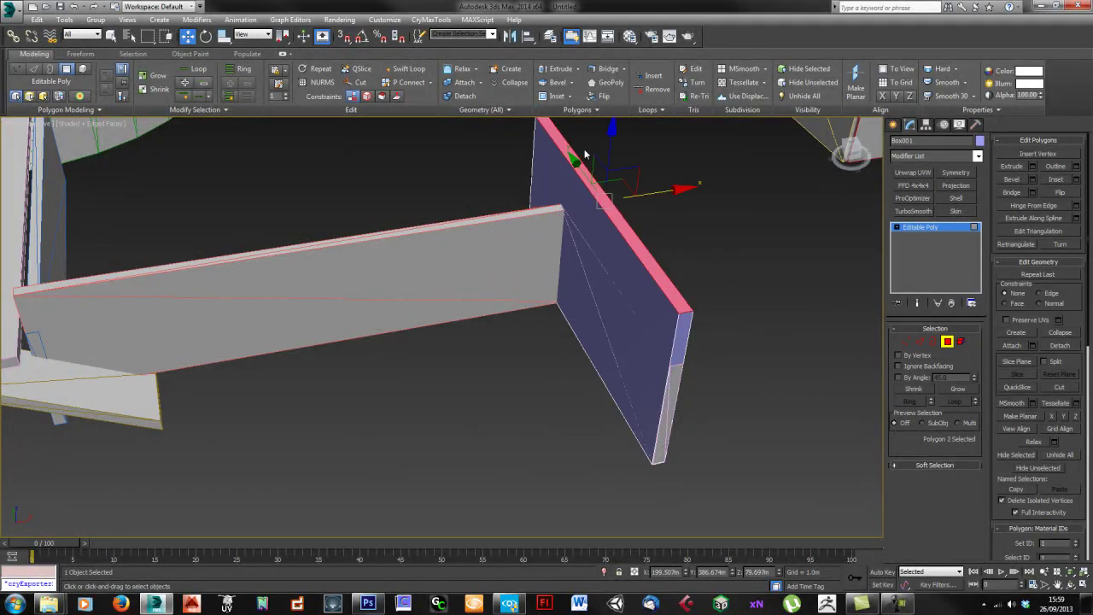
{"action": "middle_click_drag", "start_coordinate": [600, 198], "coordinate": [578, 322], "text": "alt"}
{"action": "left_click", "coordinate": [765, 331]}
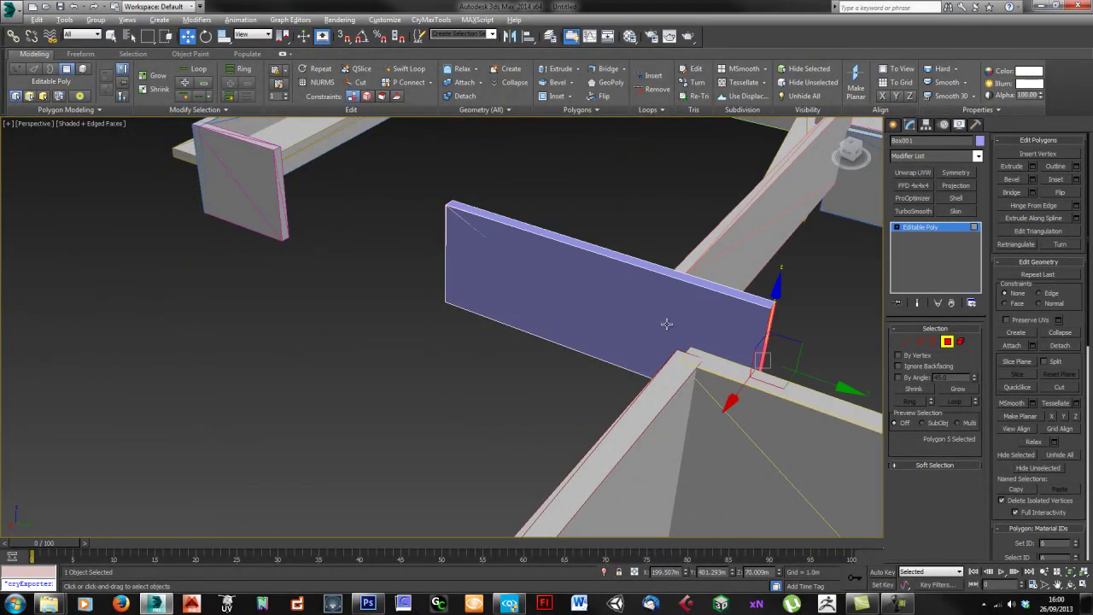
{"action": "middle_click_drag", "start_coordinate": [740, 329], "coordinate": [775, 362], "text": "alt"}
{"action": "left_click_drag", "start_coordinate": [816, 374], "coordinate": [720, 363]}
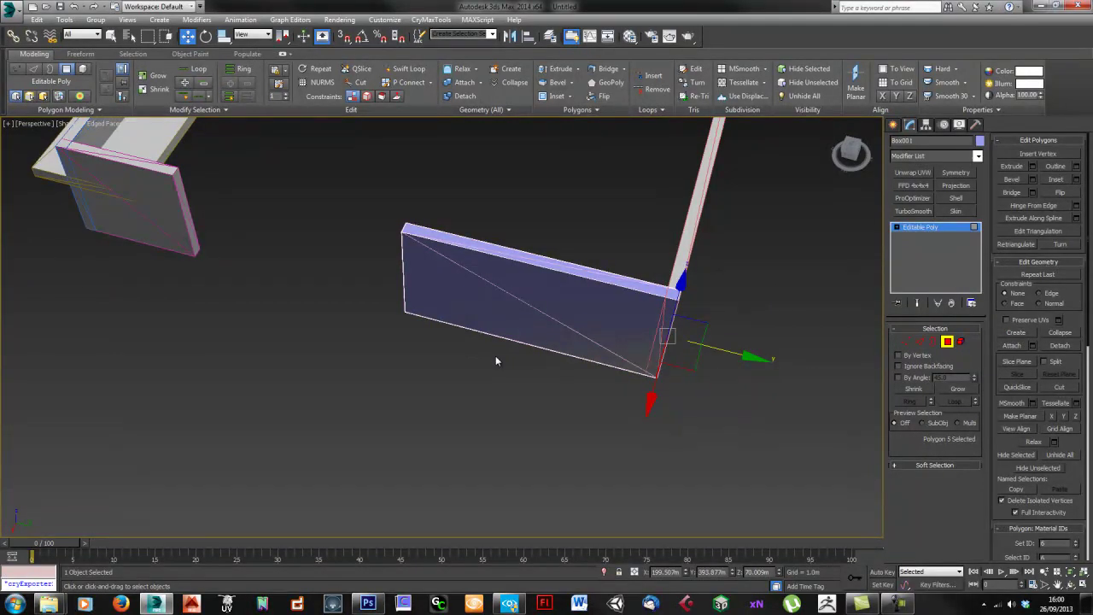
Step: Add a Swift Loop edge loop near the box's corner end, in line with the adjoining wall's thickness
{"action": "middle_click_drag", "start_coordinate": [503, 361], "coordinate": [545, 381], "text": "alt"}
{"action": "scroll", "coordinate": [412, 349], "scroll_direction": "down", "scroll_amount": 5}
{"action": "scroll", "coordinate": [462, 381], "scroll_direction": "up", "scroll_amount": 3}
{"action": "left_click", "coordinate": [945, 344]}
{"action": "key", "text": "alt+1"}
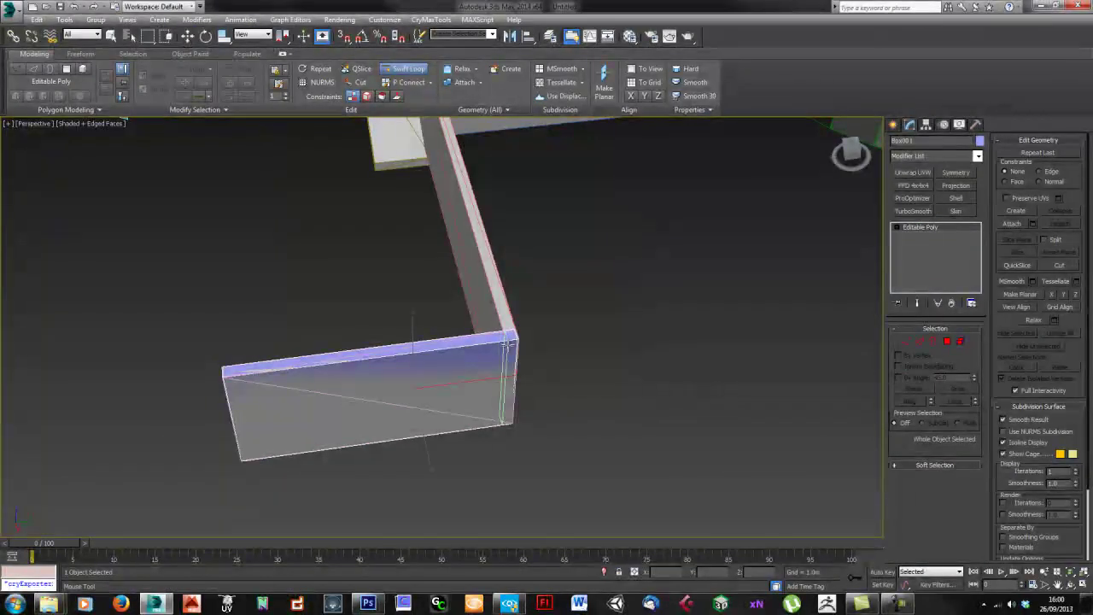
{"action": "middle_click_drag", "start_coordinate": [506, 341], "coordinate": [432, 354], "text": "alt"}
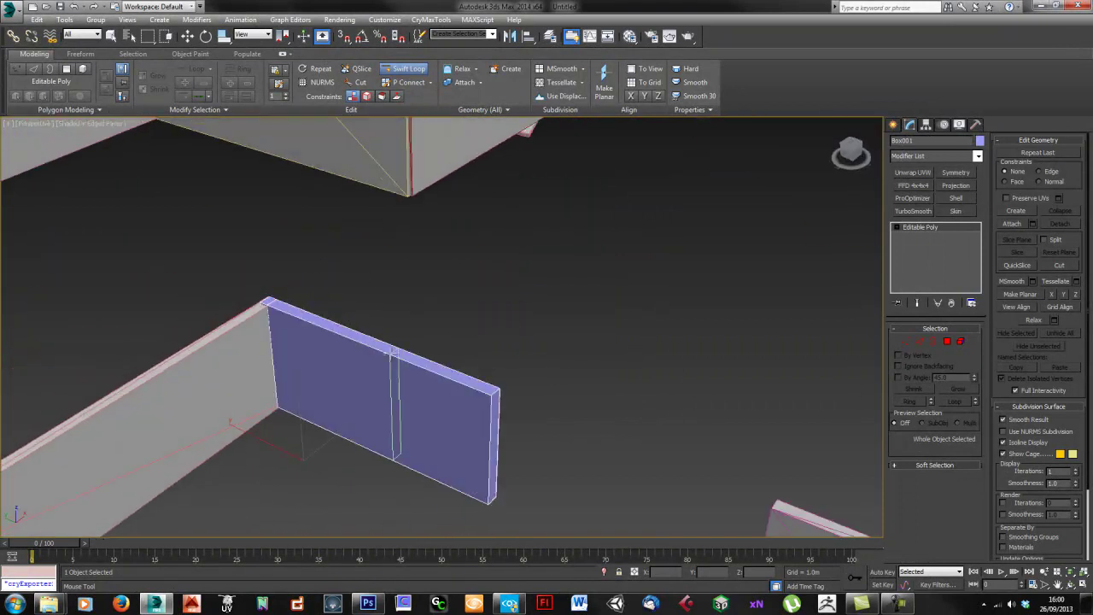
Step: Extrude the narrow side polygon beside the new edge loop toward the adjoining wall
{"action": "key", "text": "w"}
{"action": "key", "text": "4"}
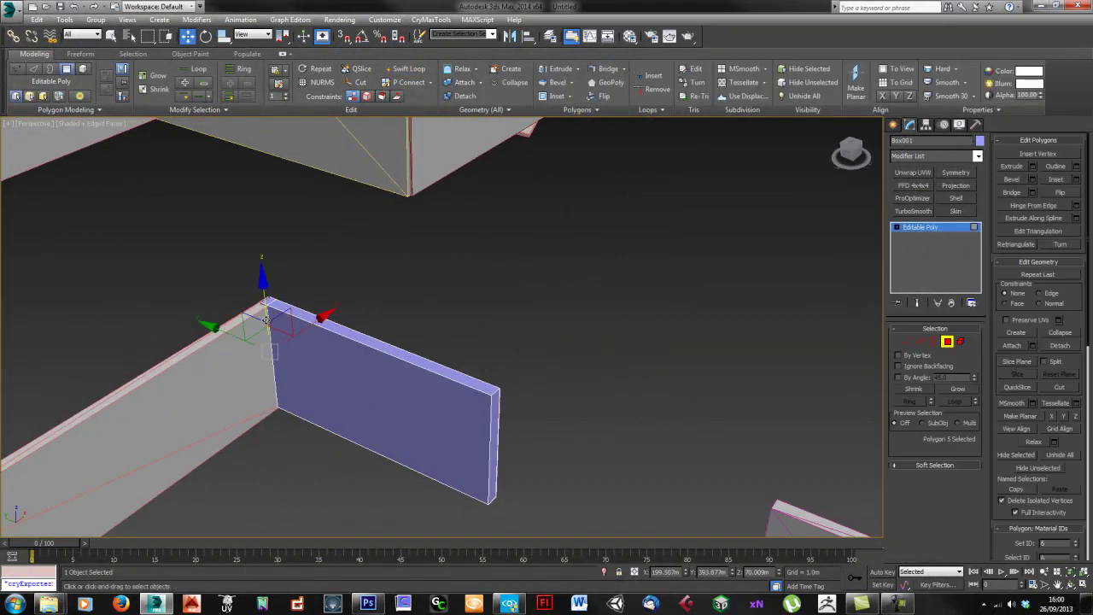
{"action": "left_click", "coordinate": [248, 341]}
{"action": "mouse_move", "coordinate": [248, 340]}
{"action": "middle_mouse_down", "text": "alt"}
{"action": "mouse_move", "coordinate": [466, 308]}
{"action": "mouse_move", "coordinate": [317, 396]}
{"action": "middle_mouse_up", "text": "alt"}
{"action": "key", "text": "Delete"}
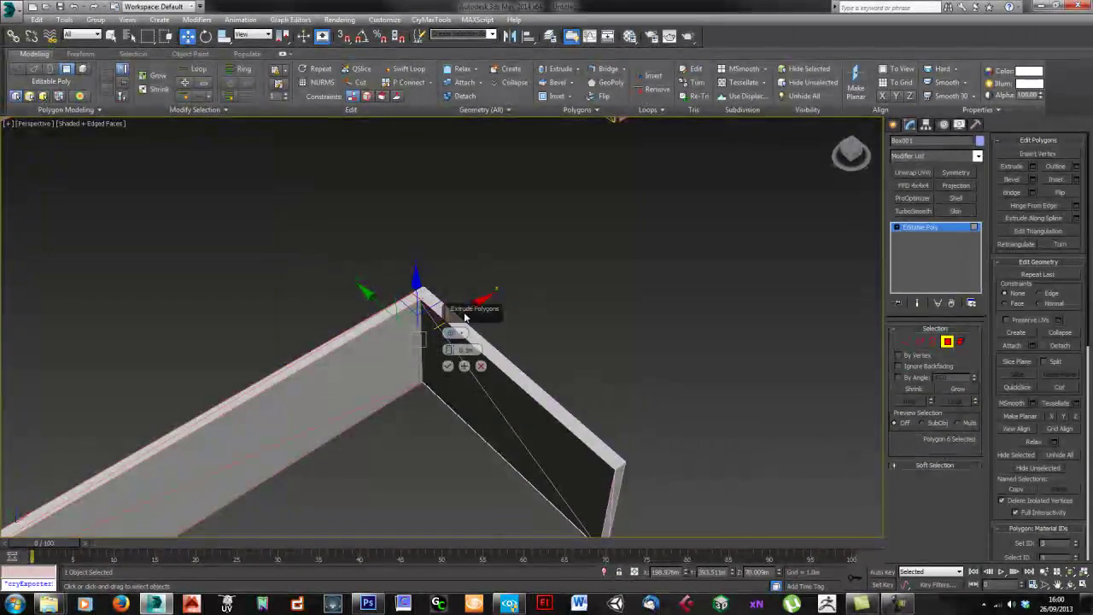
{"action": "left_click", "coordinate": [447, 365]}
Step: Move the extruded polygon about 25 m along negative X to the far end of the adjoining wall
{"action": "left_click_drag", "start_coordinate": [456, 316], "coordinate": [252, 452]}
{"action": "middle_click_drag", "start_coordinate": [251, 452], "coordinate": [508, 322], "text": "alt"}
{"action": "left_click_drag", "start_coordinate": [510, 317], "coordinate": [331, 433]}
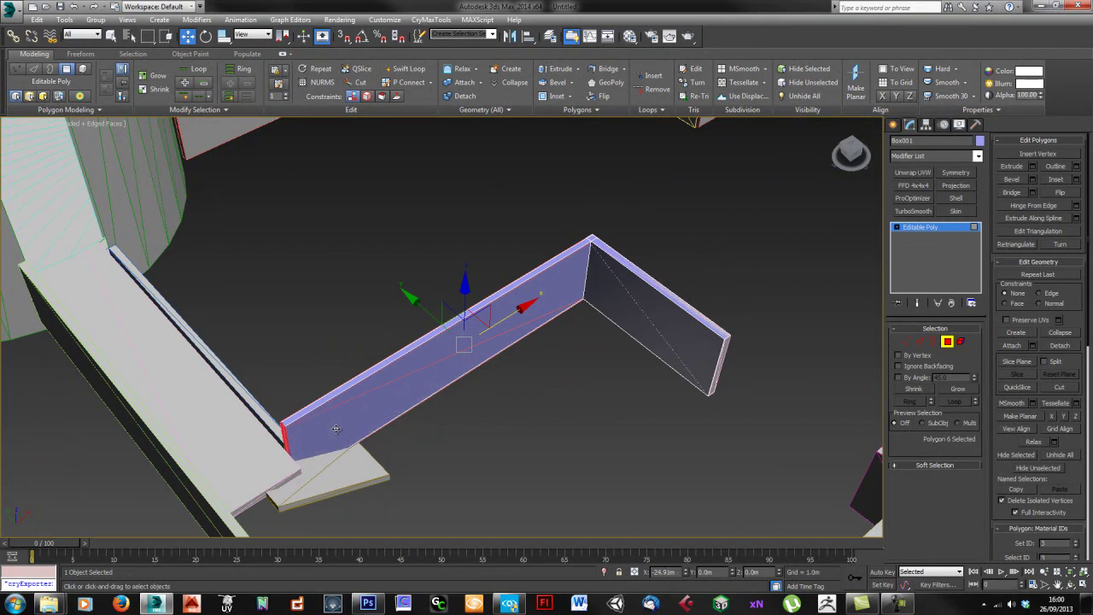
Step: Leave polygon editing and draw a flat box about 73 m by 87 m and 2.7 m high for the walled room's floor
{"action": "middle_click_drag", "start_coordinate": [544, 407], "coordinate": [603, 379], "text": "alt"}
{"action": "middle_click_drag", "start_coordinate": [510, 347], "coordinate": [474, 316], "text": "alt"}
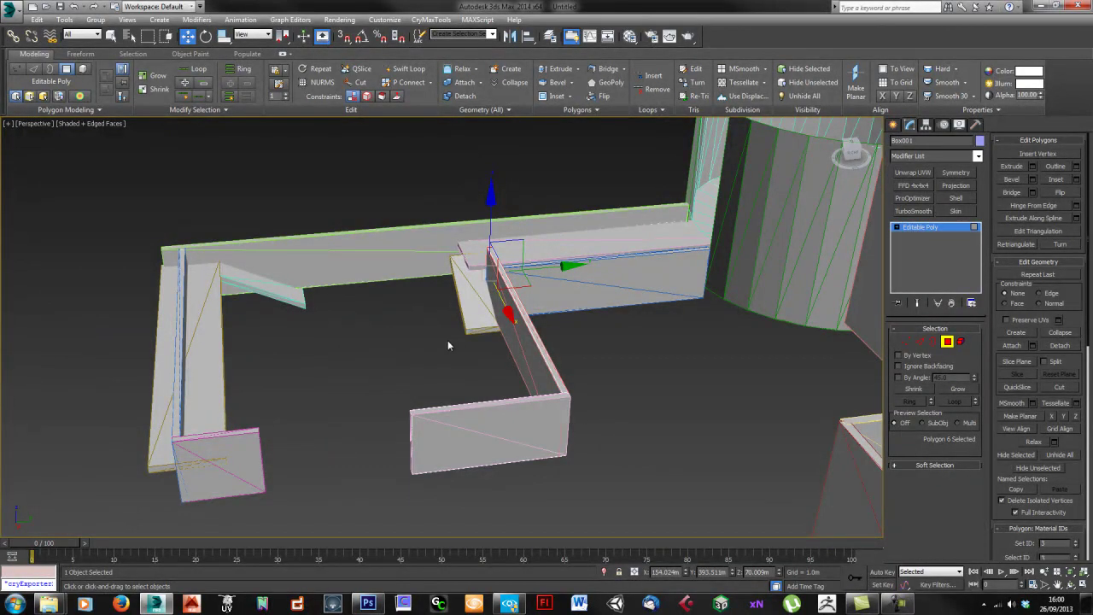
{"action": "middle_click_drag", "start_coordinate": [546, 365], "coordinate": [524, 325], "text": "alt"}
{"action": "left_click", "coordinate": [948, 342]}
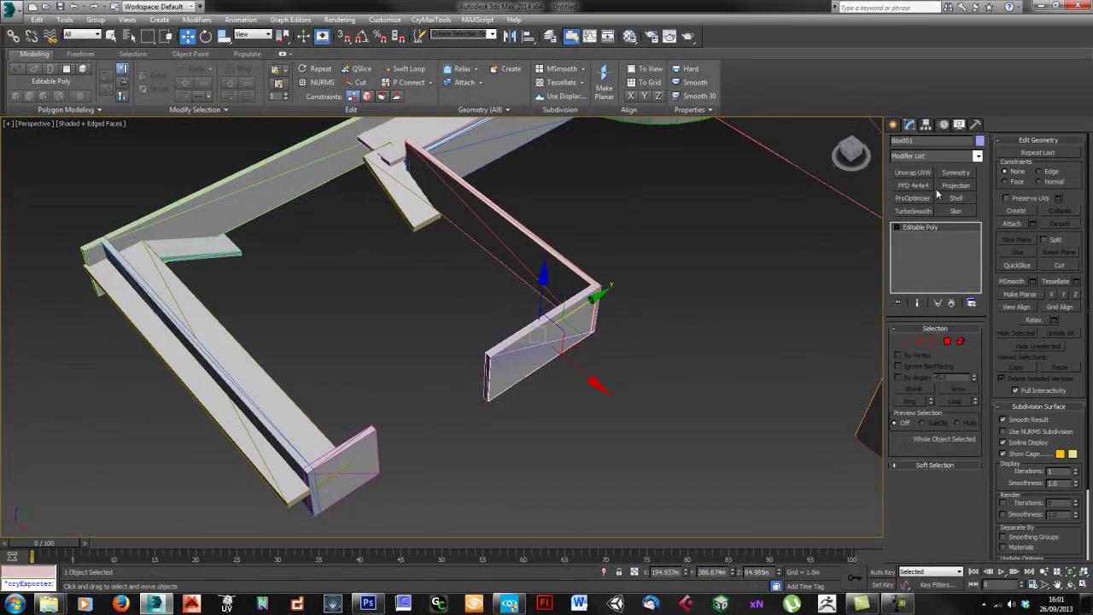
{"action": "left_click", "coordinate": [893, 125]}
{"action": "left_click", "coordinate": [912, 198]}
{"action": "left_click_drag", "start_coordinate": [596, 374], "coordinate": [133, 303]}
{"action": "middle_click_drag", "start_coordinate": [332, 347], "coordinate": [398, 249], "text": "alt"}
Step: Move the flat box beneath the walled room, raise it to Z about 62.1 m, and shift it about 9 m along negative Y
{"action": "key", "text": "w"}
{"action": "left_click_drag", "start_coordinate": [380, 210], "coordinate": [469, 364]}
{"action": "middle_click_drag", "start_coordinate": [469, 364], "coordinate": [436, 329], "text": "alt"}
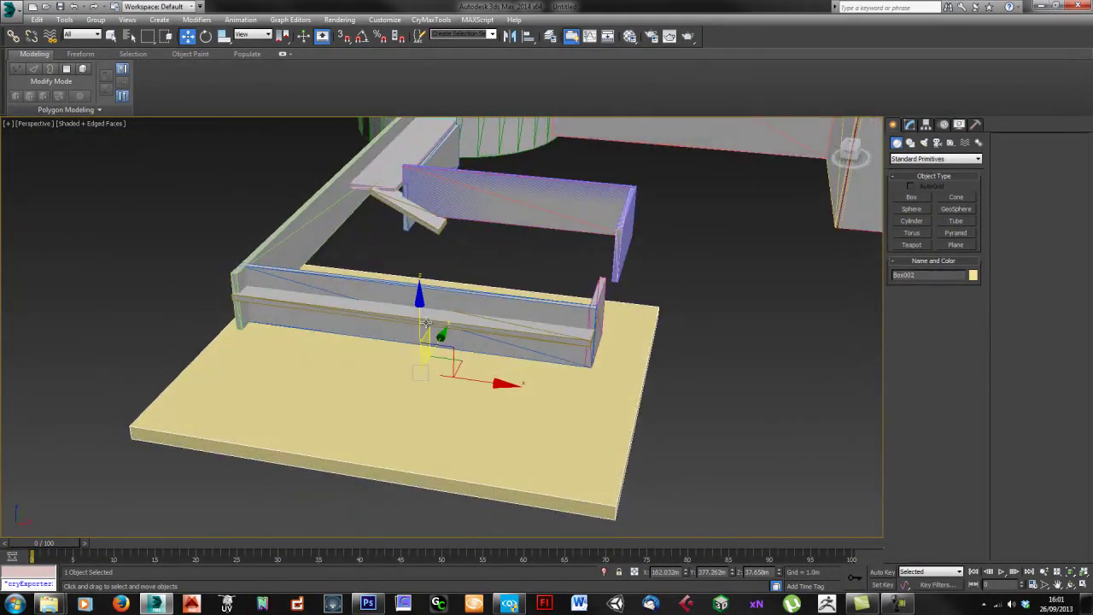
{"action": "left_click_drag", "start_coordinate": [420, 318], "coordinate": [417, 209]}
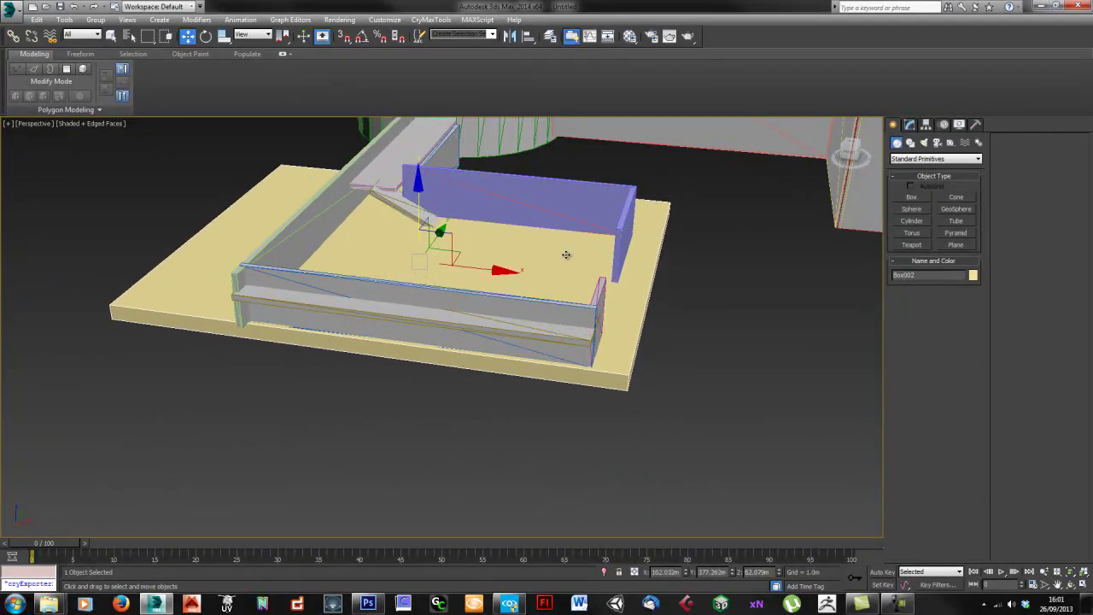
{"action": "middle_click_drag", "start_coordinate": [576, 249], "coordinate": [490, 270], "text": "alt"}
{"action": "left_click_drag", "start_coordinate": [490, 259], "coordinate": [439, 260]}
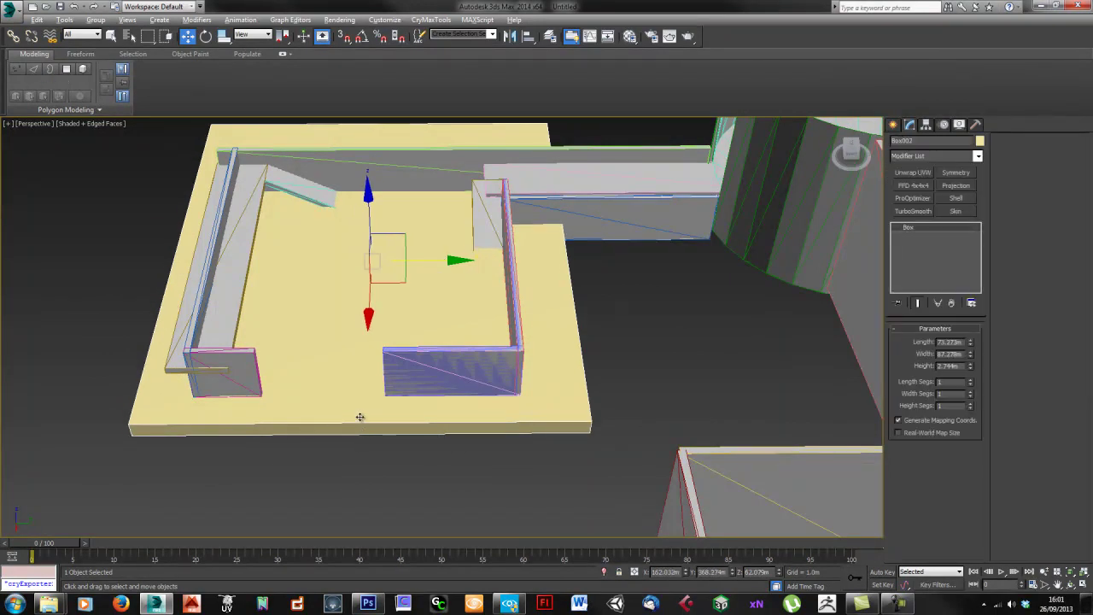
Step: Convert the floor box to an Editable Poly and move its front side polygon back to the front walls' outer faces
{"action": "right_click", "coordinate": [930, 227]}
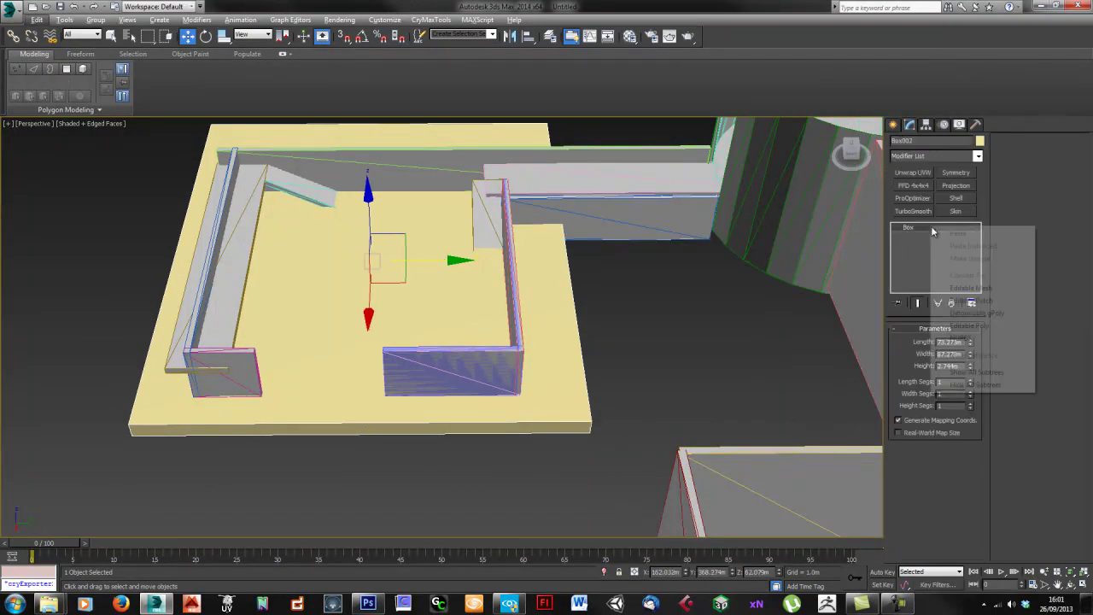
{"action": "left_click", "coordinate": [978, 326]}
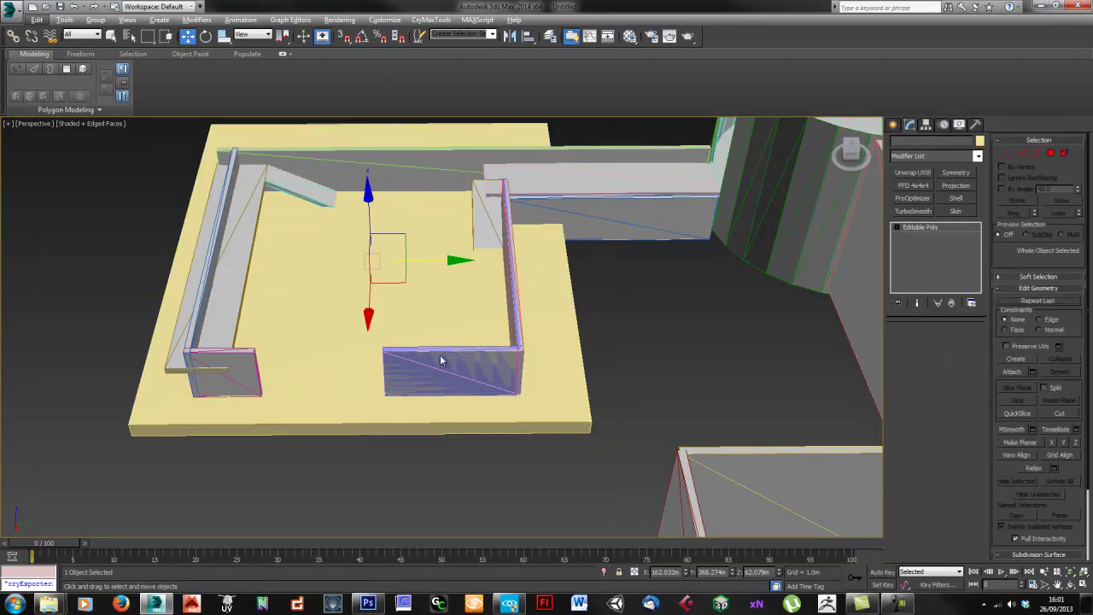
{"action": "key", "text": "4"}
{"action": "left_click", "coordinate": [407, 425]}
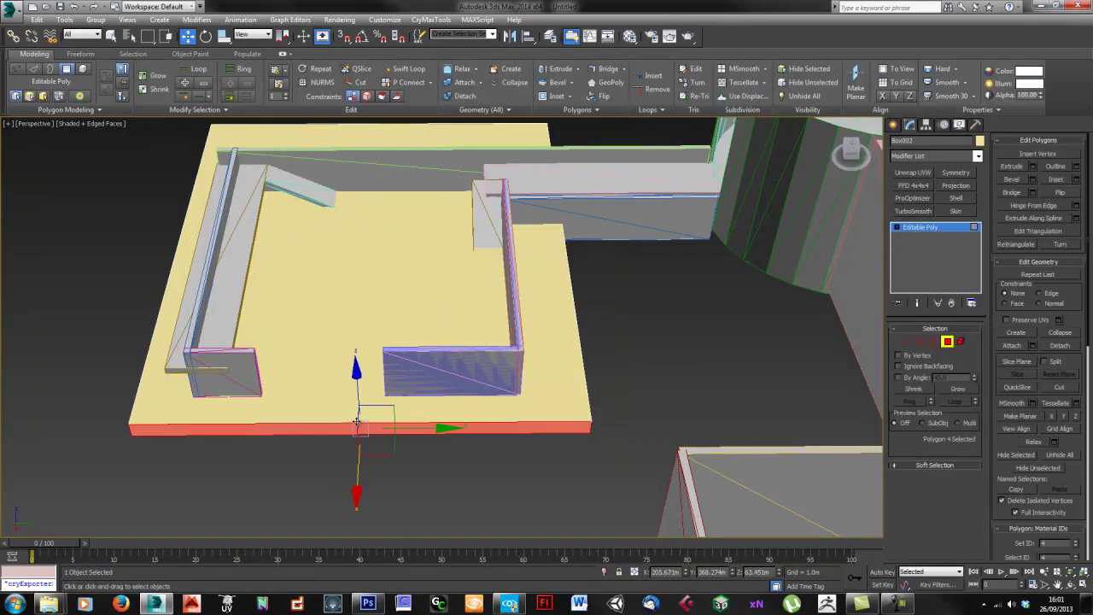
{"action": "middle_click_drag", "start_coordinate": [407, 426], "coordinate": [412, 418], "text": "alt"}
{"action": "left_click_drag", "start_coordinate": [409, 457], "coordinate": [371, 445]}
Step: Move the floor's remaining side polygons inward so its edges meet the surrounding walls
{"action": "scroll", "coordinate": [371, 445], "scroll_direction": "down", "scroll_amount": 5}
{"action": "middle_click_drag", "start_coordinate": [371, 445], "coordinate": [293, 407], "text": "alt"}
{"action": "left_click", "coordinate": [295, 383]}
{"action": "left_click_drag", "start_coordinate": [244, 273], "coordinate": [272, 261]}
{"action": "scroll", "coordinate": [149, 283], "scroll_direction": "up", "scroll_amount": 3}
{"action": "middle_click_drag", "start_coordinate": [149, 283], "coordinate": [292, 361], "text": "alt"}
{"action": "left_click", "coordinate": [260, 417]}
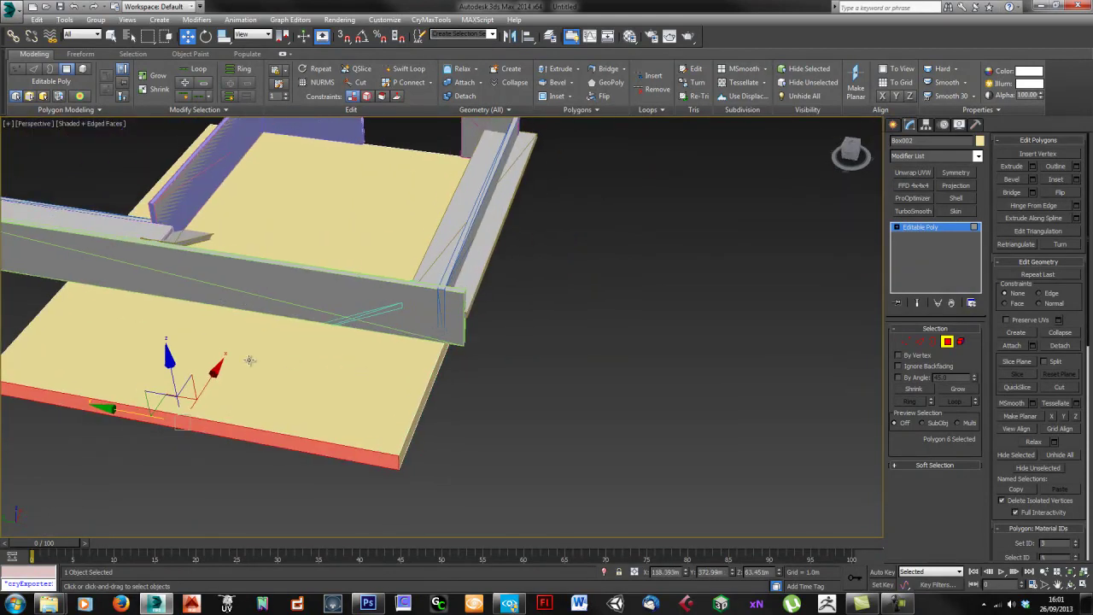
{"action": "left_click_drag", "start_coordinate": [212, 380], "coordinate": [269, 275]}
{"action": "left_click", "coordinate": [270, 276]}
{"action": "middle_click_drag", "start_coordinate": [270, 275], "coordinate": [398, 384], "text": "alt"}
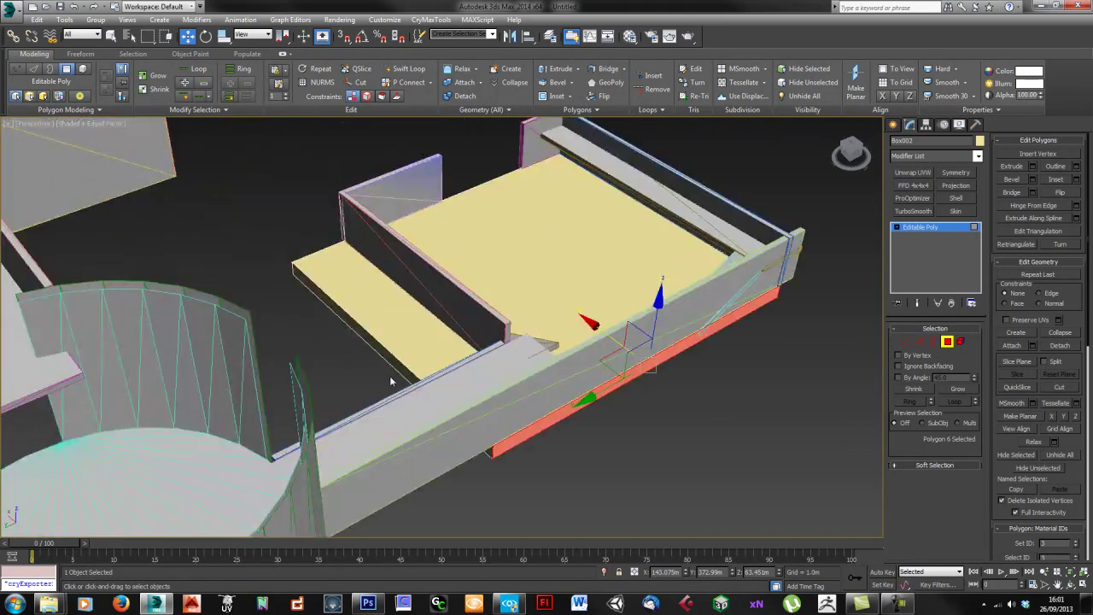
{"action": "left_click_drag", "start_coordinate": [325, 379], "coordinate": [394, 365]}
{"action": "middle_click_drag", "start_coordinate": [395, 365], "coordinate": [327, 339], "text": "alt"}
Step: Raise the floor's underside polygon to make the slab thinner, and leave polygon editing
{"action": "left_click", "coordinate": [356, 327]}
{"action": "left_click_drag", "start_coordinate": [291, 274], "coordinate": [291, 255]}
{"action": "middle_click_drag", "start_coordinate": [295, 256], "coordinate": [435, 335], "text": "alt"}
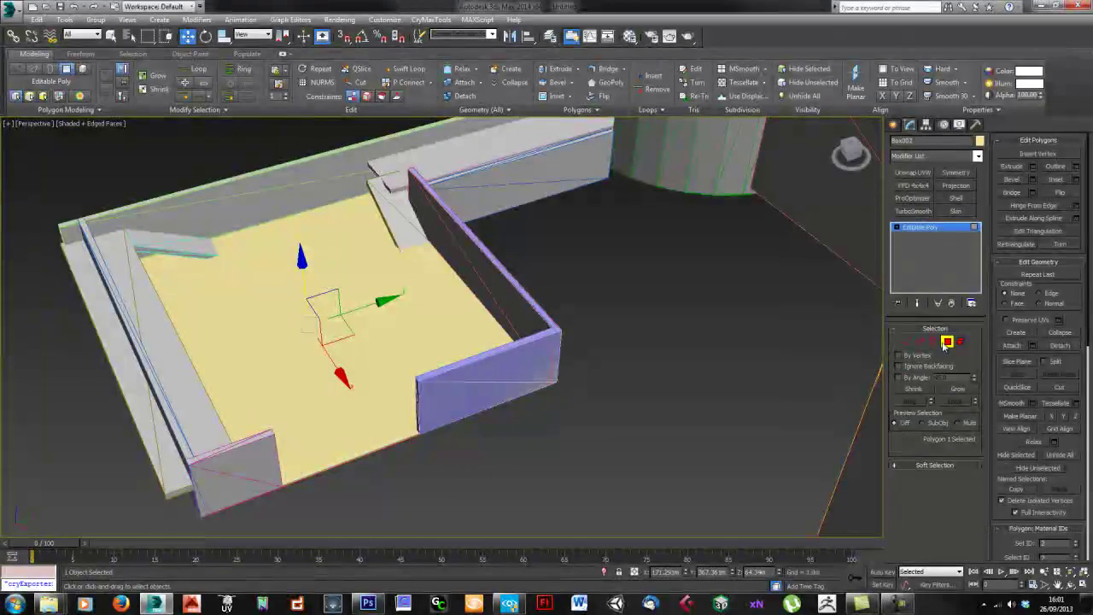
{"action": "left_click", "coordinate": [947, 341]}
Step: Draw a cylinder outside the front wall and move it up and into the room, onto the floor
{"action": "left_click", "coordinate": [894, 126]}
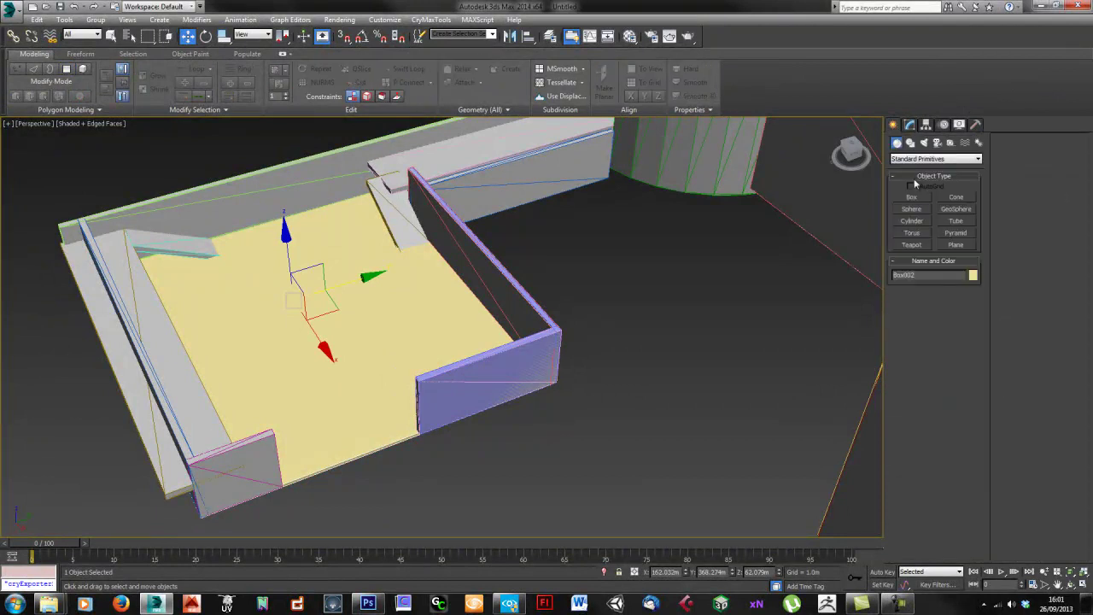
{"action": "left_click", "coordinate": [913, 224]}
{"action": "left_click_drag", "start_coordinate": [479, 470], "coordinate": [507, 471]}
{"action": "key", "text": "w"}
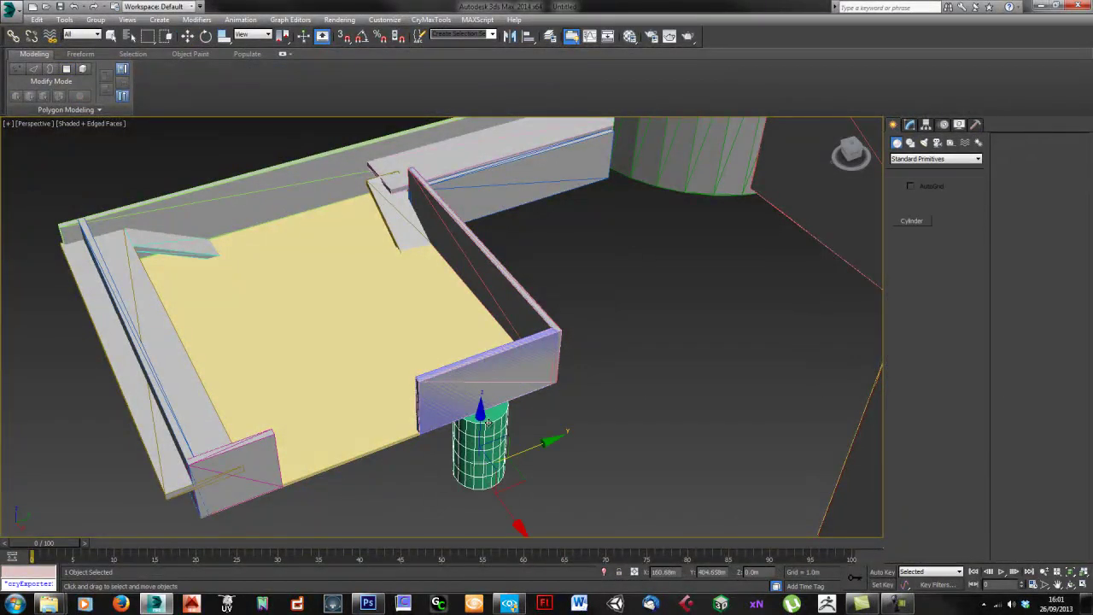
{"action": "left_click_drag", "start_coordinate": [482, 428], "coordinate": [480, 263]}
{"action": "left_click_drag", "start_coordinate": [527, 317], "coordinate": [278, 224]}
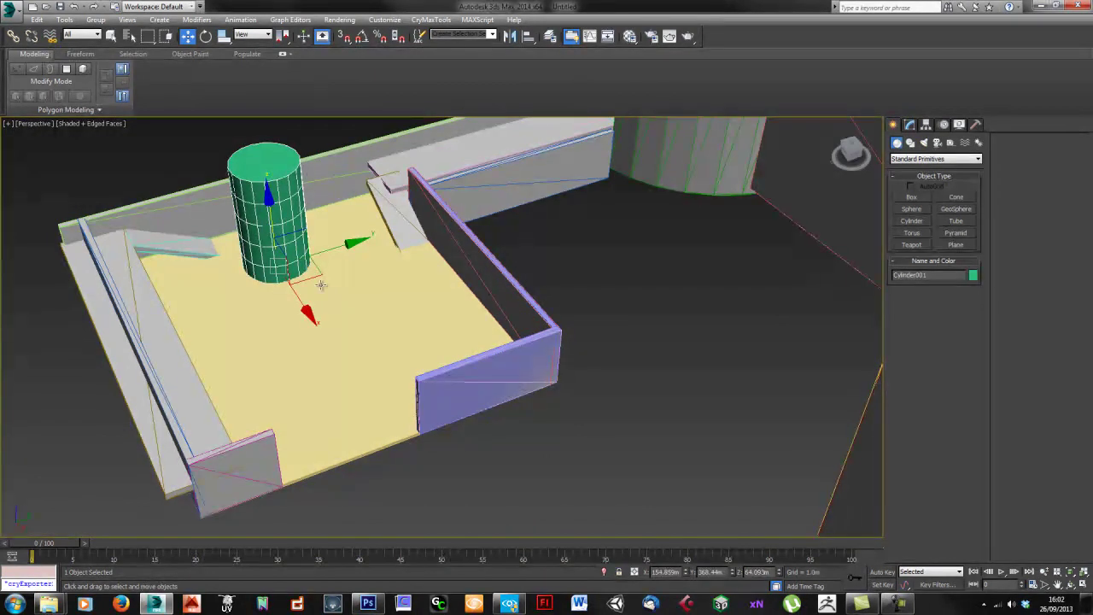
{"action": "left_click_drag", "start_coordinate": [315, 275], "coordinate": [422, 350]}
Step: Scale the cylinder down into a slender column, stretch it vertically, and adjust its height on the floor
{"action": "key", "text": "r"}
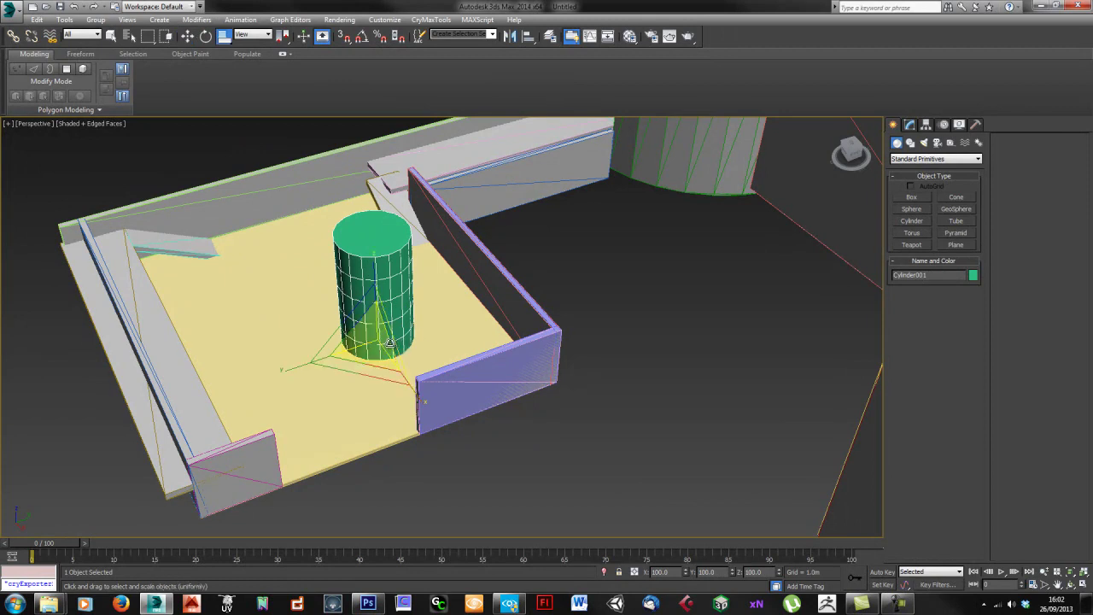
{"action": "left_click_drag", "start_coordinate": [378, 342], "coordinate": [404, 439]}
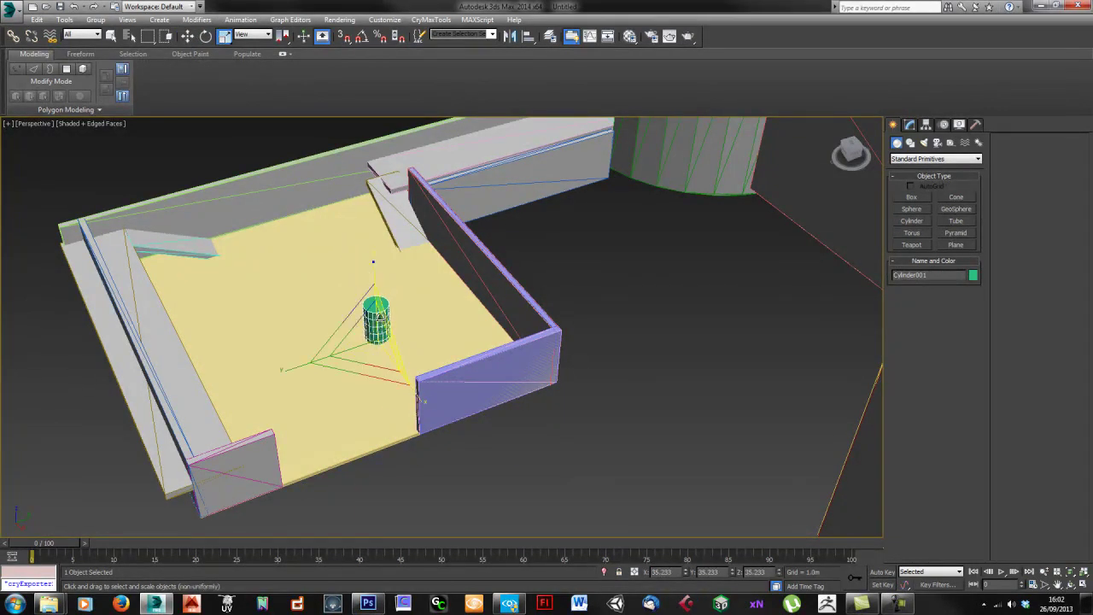
{"action": "left_click_drag", "start_coordinate": [376, 282], "coordinate": [371, 231]}
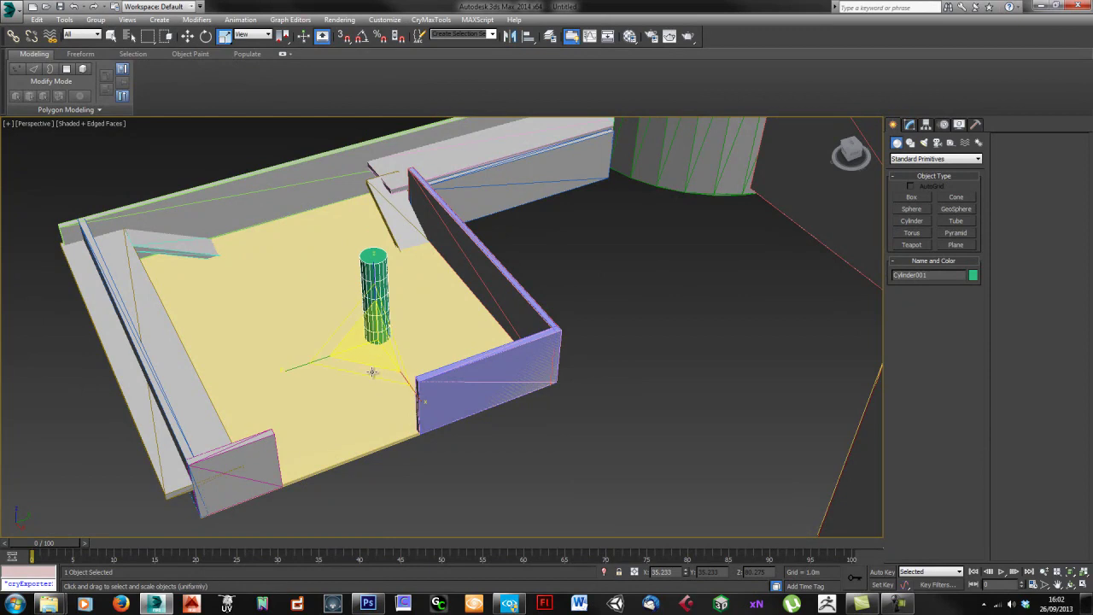
{"action": "left_click_drag", "start_coordinate": [372, 374], "coordinate": [376, 333]}
{"action": "key", "text": "w"}
{"action": "mouse_move", "coordinate": [374, 282]}
{"action": "left_mouse_down"}
{"action": "mouse_move", "coordinate": [373, 261]}
{"action": "mouse_move", "coordinate": [373, 295]}
{"action": "mouse_move", "coordinate": [373, 275]}
{"action": "left_mouse_up"}
Step: Move the column near the room's front corner and copy it once along Y to the opposite side
{"action": "middle_click_drag", "start_coordinate": [353, 314], "coordinate": [388, 332], "text": "alt"}
{"action": "left_click_drag", "start_coordinate": [392, 338], "coordinate": [442, 361]}
{"action": "middle_click_drag", "start_coordinate": [442, 360], "coordinate": [491, 340], "text": "alt"}
{"action": "left_click_drag", "start_coordinate": [491, 339], "coordinate": [306, 349], "text": "shift"}
{"action": "left_click", "coordinate": [543, 353]}
Step: Select both front columns and copy them once along negative X toward the rear of the room
{"action": "middle_click_drag", "start_coordinate": [445, 359], "coordinate": [386, 353], "text": "alt"}
{"action": "left_click", "coordinate": [406, 248], "text": "ctrl"}
{"action": "middle_click_drag", "start_coordinate": [406, 247], "coordinate": [490, 368], "text": "alt"}
{"action": "left_click_drag", "start_coordinate": [521, 368], "coordinate": [337, 365], "text": "shift"}
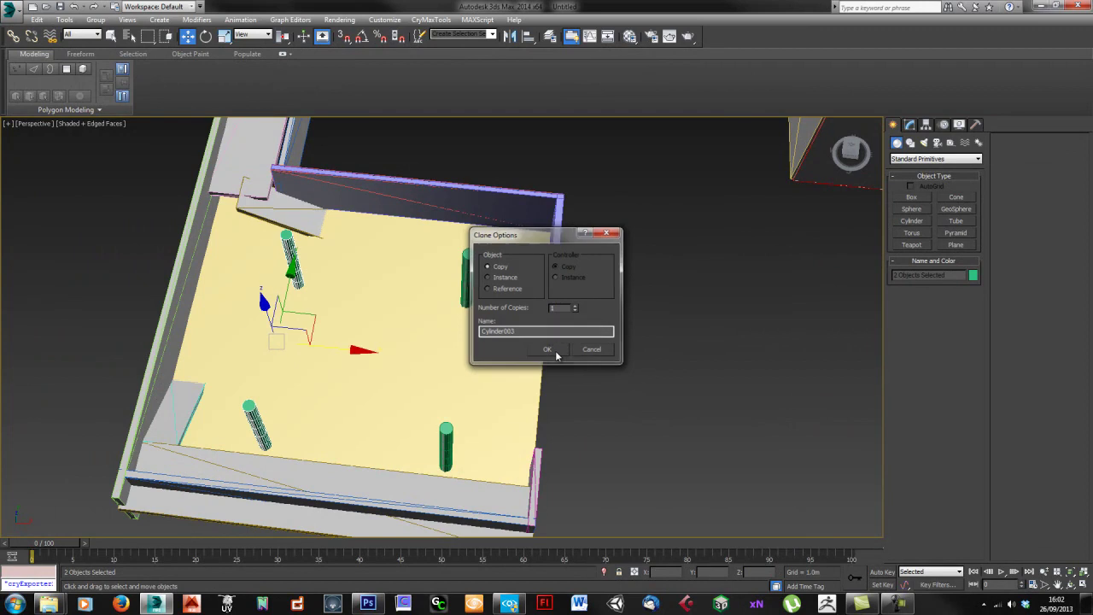
{"action": "left_click", "coordinate": [547, 350]}
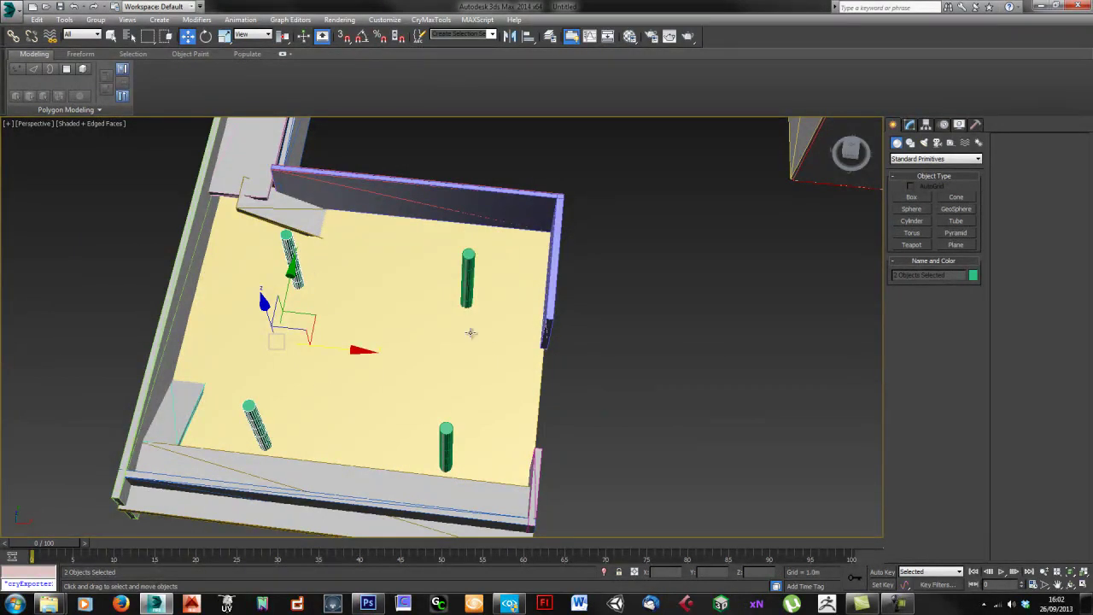
Step: Copy the floor slab once, placing the copy above the original
{"action": "left_click", "coordinate": [418, 374]}
{"action": "middle_click_drag", "start_coordinate": [415, 378], "coordinate": [322, 352], "text": "alt"}
{"action": "mouse_move", "coordinate": [308, 300]}
{"action": "left_mouse_down", "text": "shift"}
{"action": "mouse_move", "coordinate": [301, 245]}
{"action": "mouse_move", "coordinate": [299, 257]}
{"action": "left_mouse_up", "text": "shift"}
{"action": "left_click", "coordinate": [548, 350]}
Step: Scale the copied slab down to a small rectangle between the four columns and lower it onto the floor
{"action": "key", "text": "r"}
{"action": "left_click_drag", "start_coordinate": [334, 319], "coordinate": [339, 368]}
{"action": "left_click_drag", "start_coordinate": [396, 466], "coordinate": [410, 489]}
{"action": "key", "text": "r"}
{"action": "left_click_drag", "start_coordinate": [391, 339], "coordinate": [362, 354]}
{"action": "key", "text": "w"}
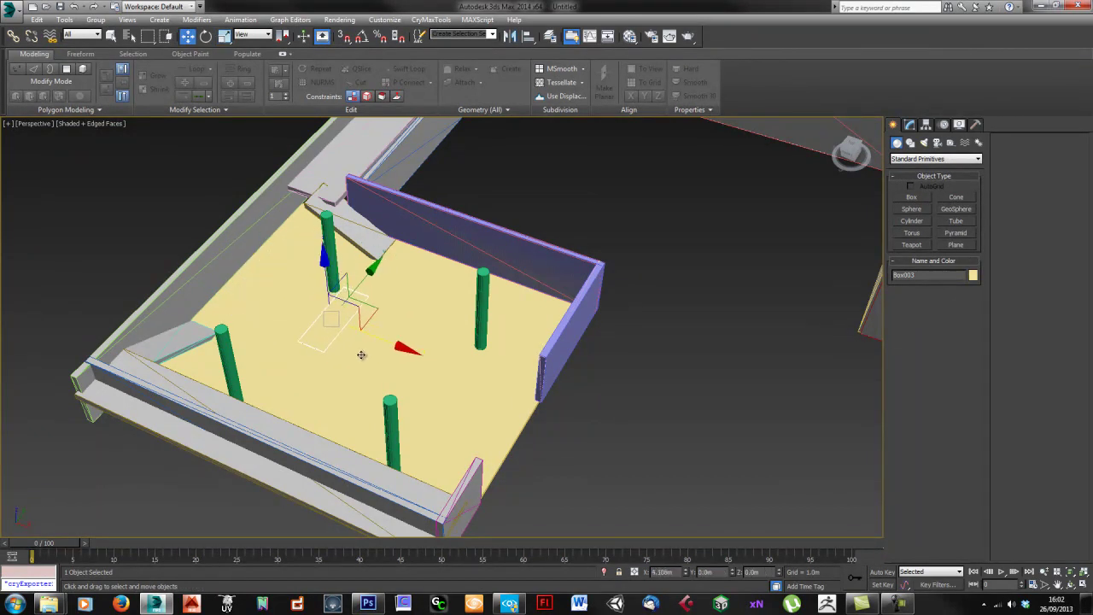
{"action": "middle_click_drag", "start_coordinate": [362, 355], "coordinate": [380, 319], "text": "alt"}
{"action": "left_click_drag", "start_coordinate": [365, 340], "coordinate": [365, 376]}
{"action": "key", "text": "z"}
{"action": "middle_click_drag", "start_coordinate": [361, 371], "coordinate": [498, 369], "text": "alt"}
Step: Draw a small box outside the room's entrance and set it to 0.5 m long, 0.5 m wide and 1.8 m high
{"action": "left_click", "coordinate": [586, 357]}
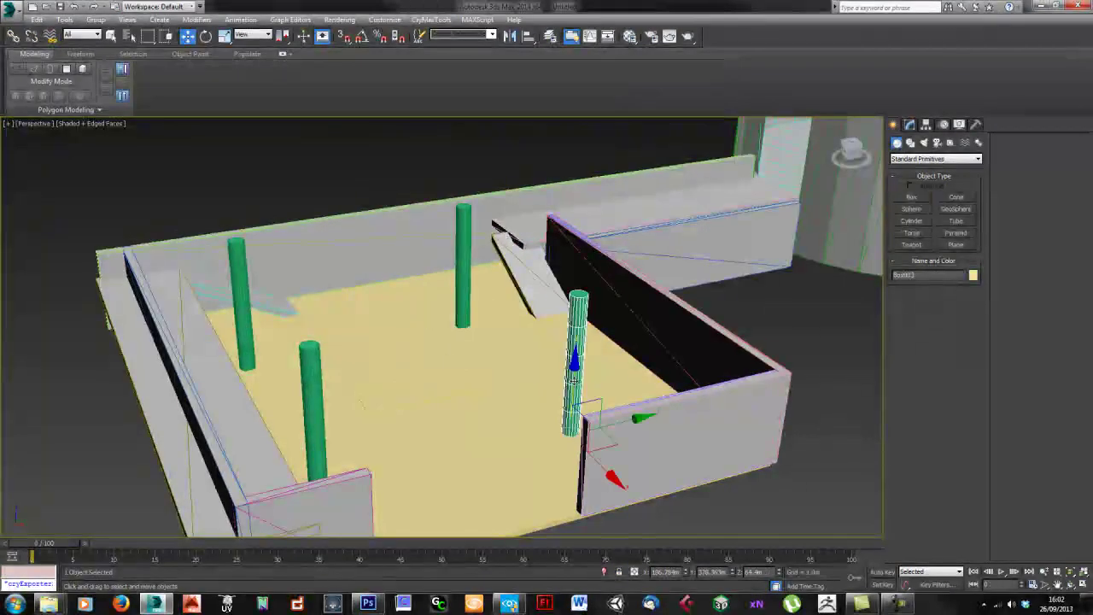
{"action": "left_click", "coordinate": [911, 197]}
{"action": "scroll", "coordinate": [653, 442], "scroll_direction": "down", "scroll_amount": 5}
{"action": "left_click_drag", "start_coordinate": [565, 452], "coordinate": [578, 454]}
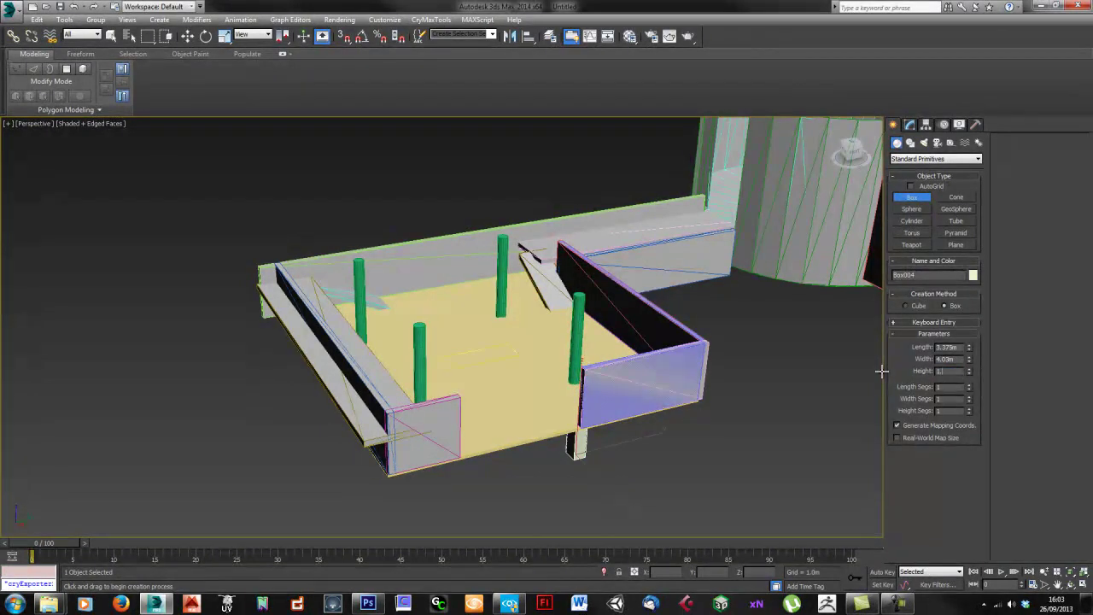
{"action": "key", "text": "Return"}
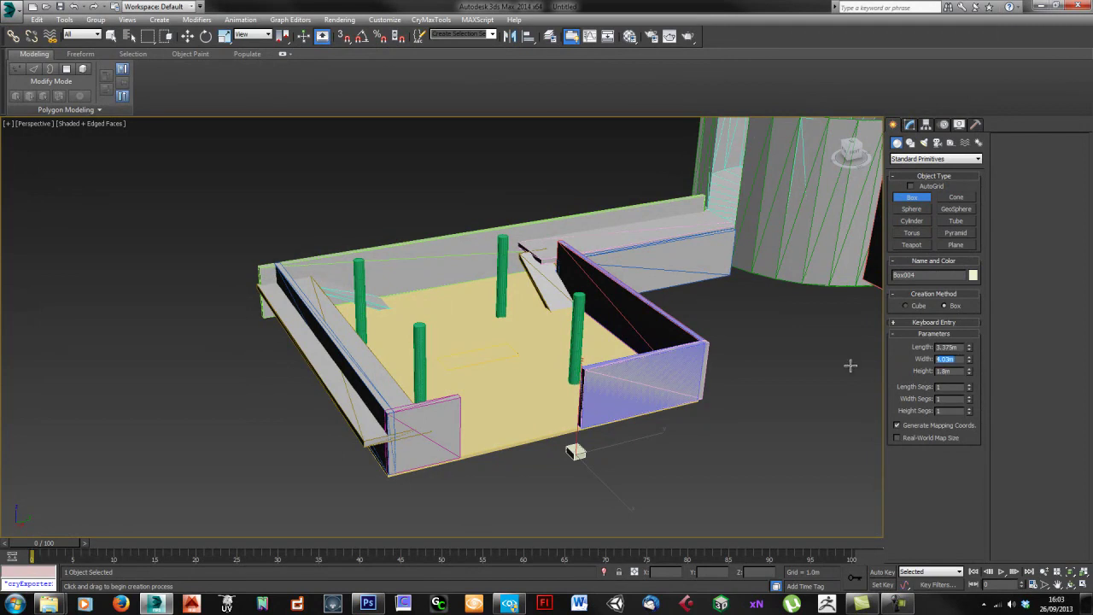
{"action": "left_click_drag", "start_coordinate": [963, 347], "coordinate": [824, 346]}
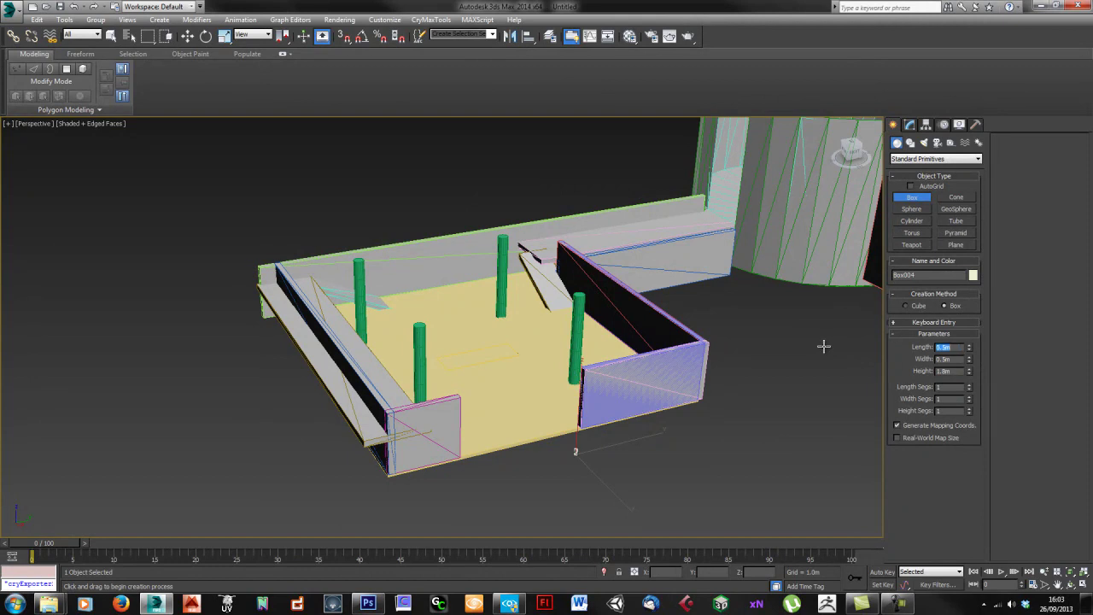
Step: Move the 1.8 m box into the room's entrance and stand it on the floor at Z about 64.6 m
{"action": "middle_click_drag", "start_coordinate": [527, 413], "coordinate": [546, 412]}
{"action": "key", "text": "w"}
{"action": "left_click_drag", "start_coordinate": [588, 416], "coordinate": [591, 311]}
{"action": "left_click_drag", "start_coordinate": [633, 356], "coordinate": [590, 457]}
{"action": "left_click_drag", "start_coordinate": [555, 400], "coordinate": [528, 390]}
{"action": "right_click", "coordinate": [530, 401]}
{"action": "middle_click_drag", "start_coordinate": [542, 418], "coordinate": [509, 385], "text": "alt"}
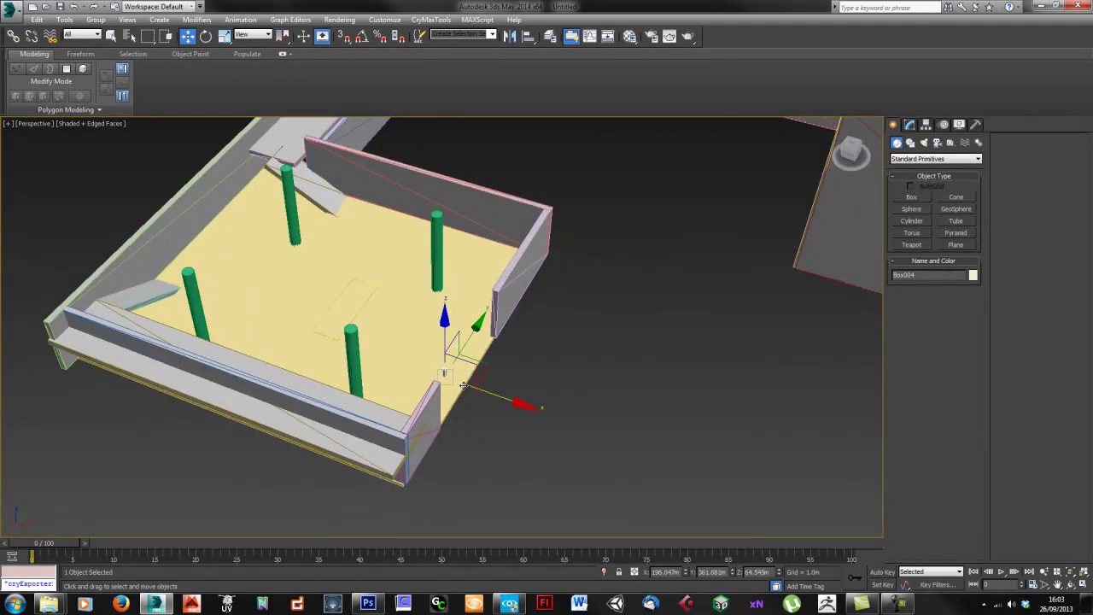
{"action": "scroll", "coordinate": [420, 386], "scroll_direction": "up", "scroll_amount": 8}
{"action": "middle_click_drag", "start_coordinate": [419, 385], "coordinate": [480, 358], "text": "alt"}
{"action": "middle_click_drag", "start_coordinate": [434, 359], "coordinate": [499, 367]}
{"action": "middle_click_drag", "start_coordinate": [499, 367], "coordinate": [471, 328], "text": "alt"}
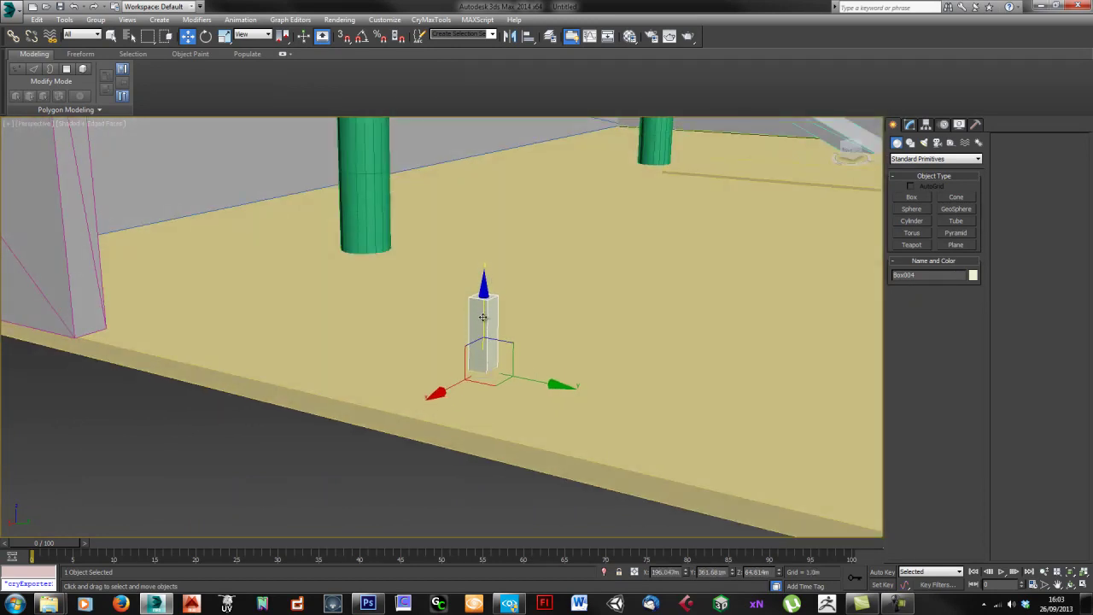
Step: Check the scene's display units and system unit scale in Units Setup
{"action": "scroll", "coordinate": [492, 385], "scroll_direction": "down", "scroll_amount": 6}
{"action": "middle_click_drag", "start_coordinate": [492, 384], "coordinate": [536, 294], "text": "alt"}
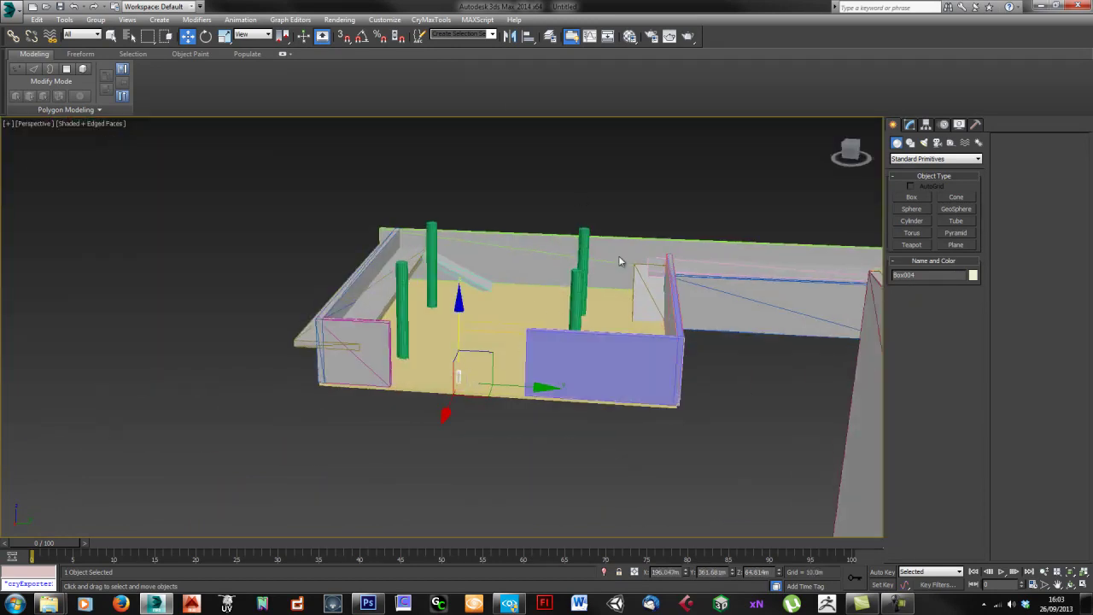
{"action": "left_click", "coordinate": [384, 19]}
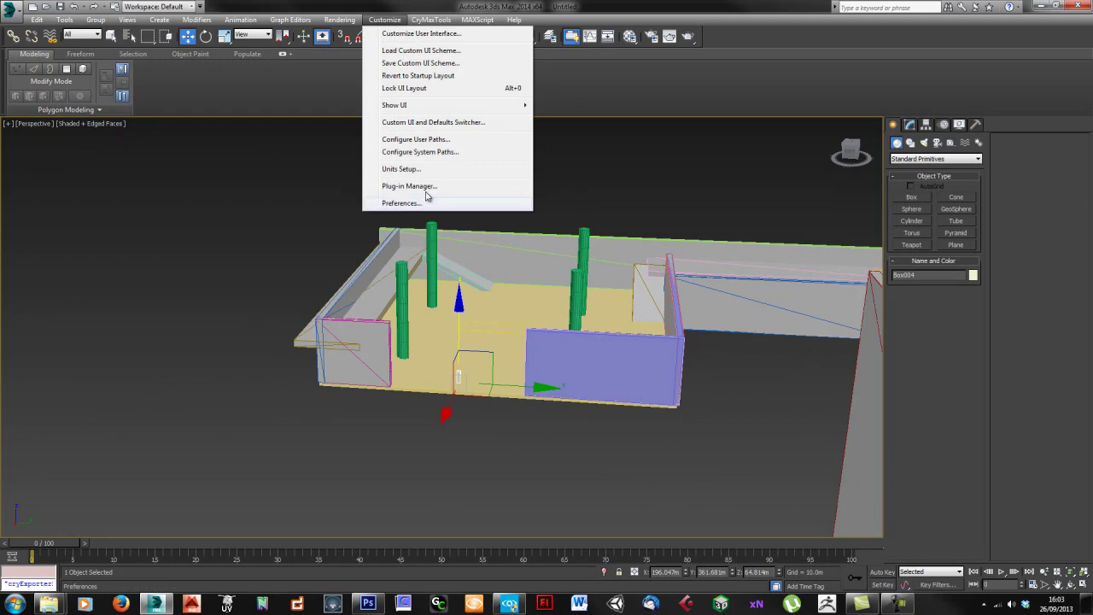
{"action": "left_click", "coordinate": [431, 169]}
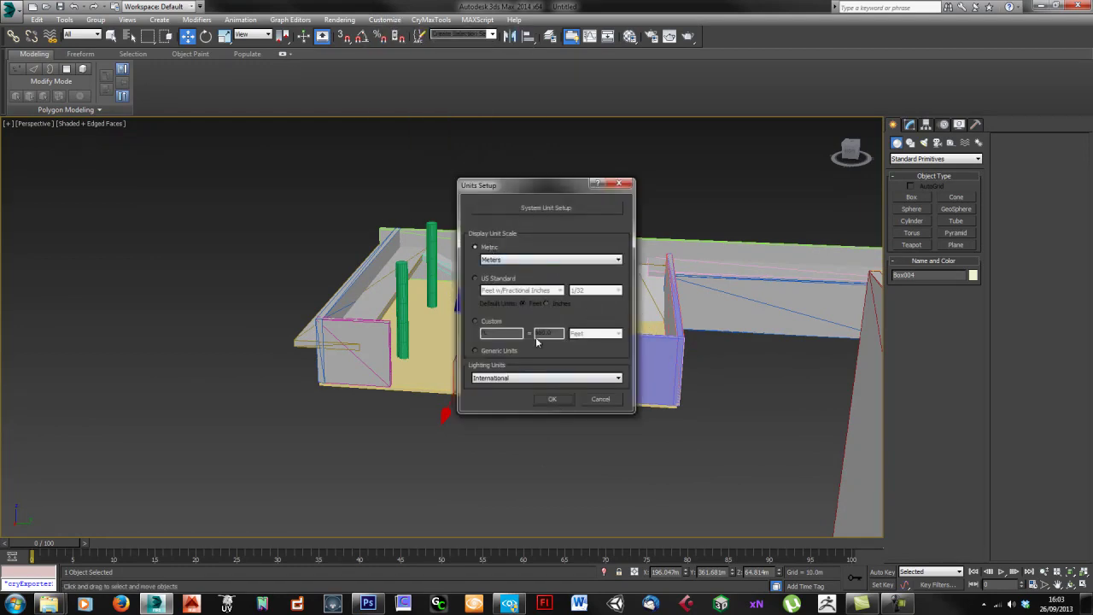
{"action": "left_click", "coordinate": [515, 207]}
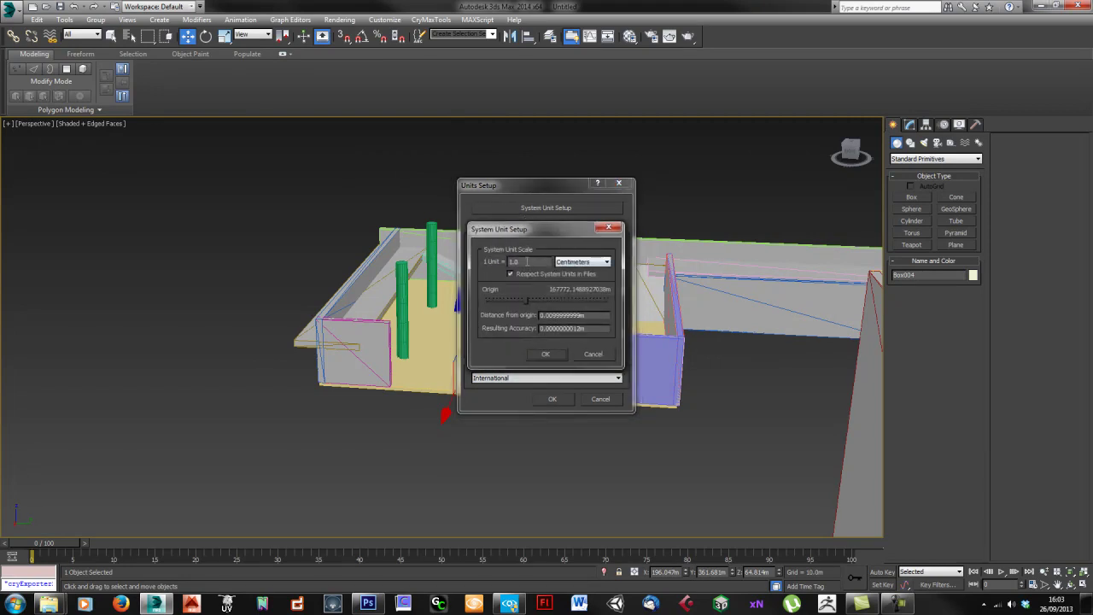
{"action": "left_click", "coordinate": [546, 355]}
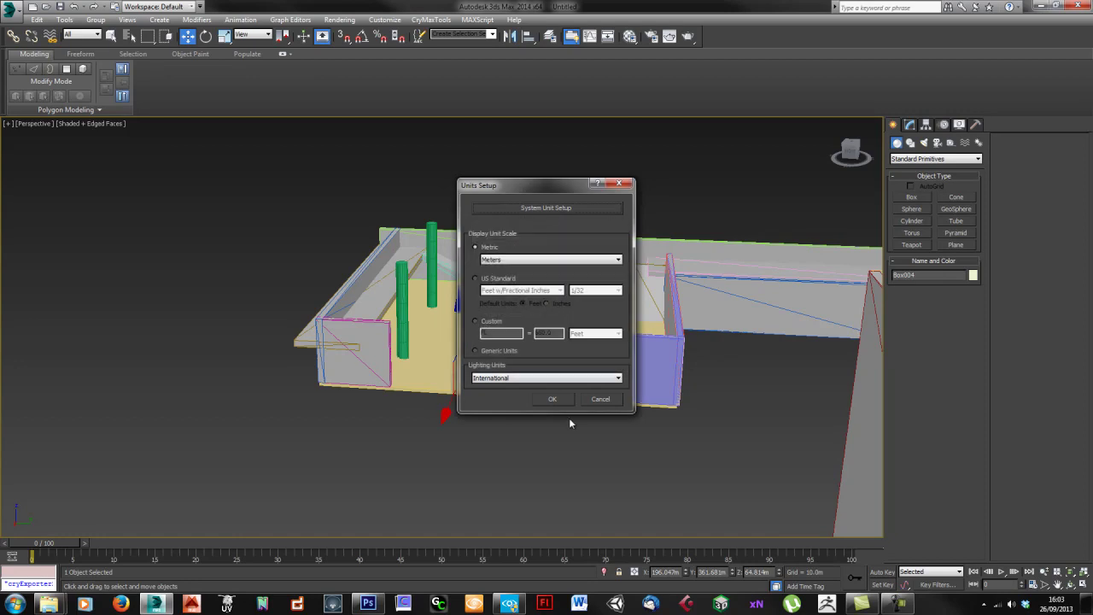
{"action": "left_click", "coordinate": [553, 398]}
Step: Save the scene as blockout1.max
{"action": "middle_click_drag", "start_coordinate": [581, 486], "coordinate": [582, 412], "text": "alt"}
{"action": "key", "text": "ctrl+s"}
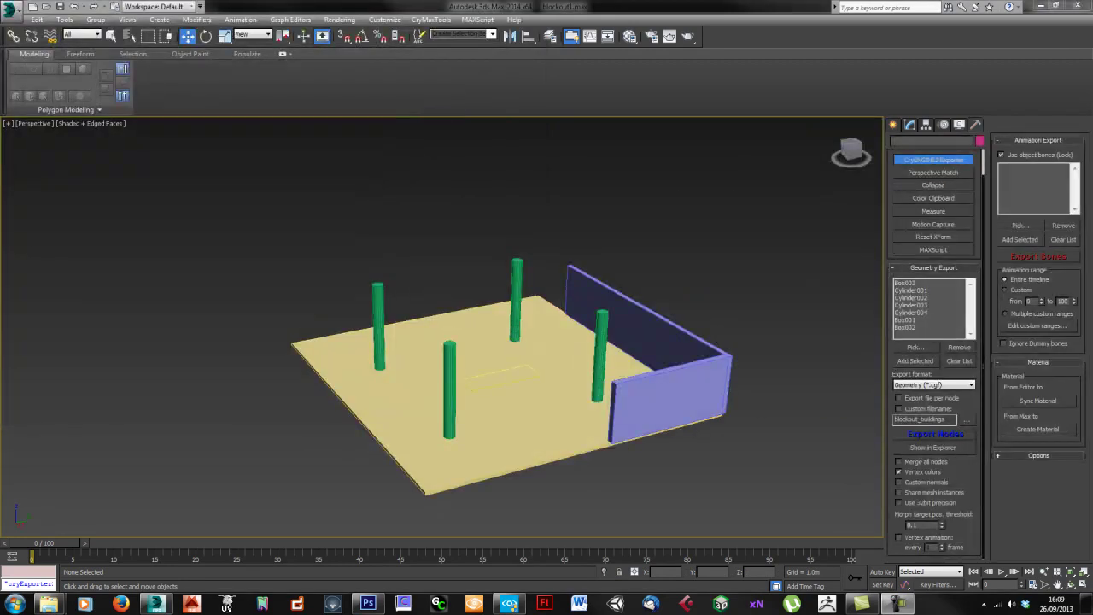
Step: Unhide the cryExportLayer, solids and terrain layers in the layer manager
{"action": "scroll", "coordinate": [518, 389], "scroll_direction": "down", "scroll_amount": 10}
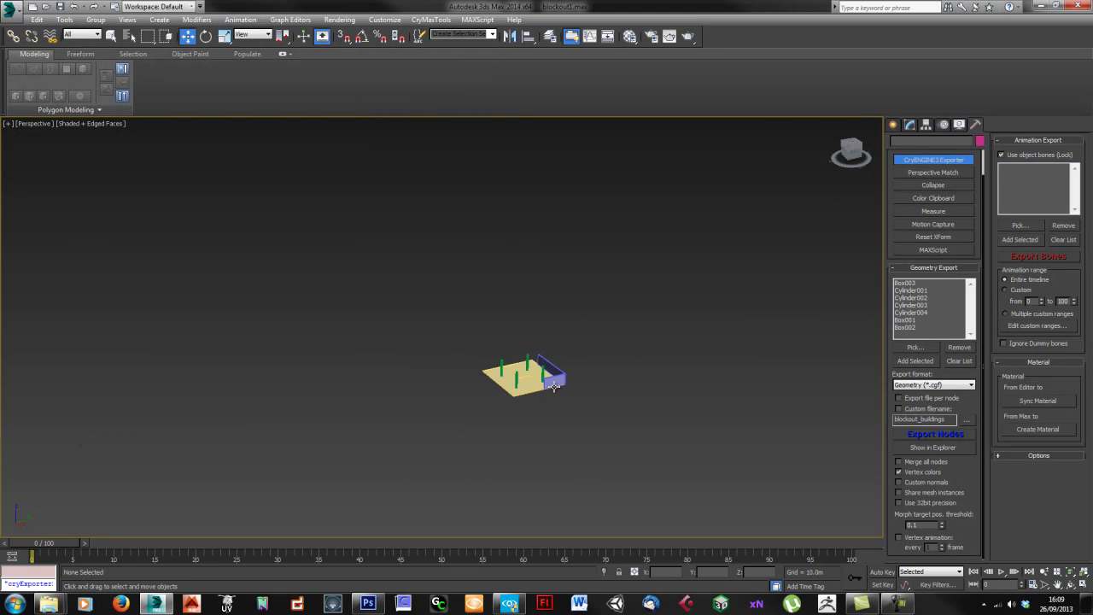
{"action": "scroll", "coordinate": [553, 402], "scroll_direction": "up", "scroll_amount": 10}
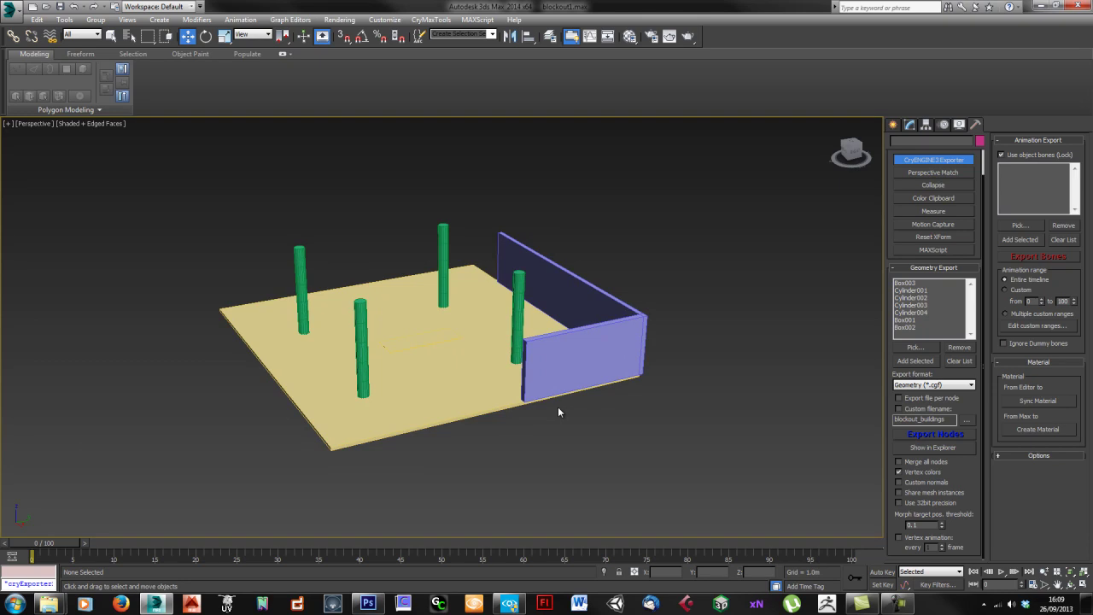
{"action": "key", "text": "l"}
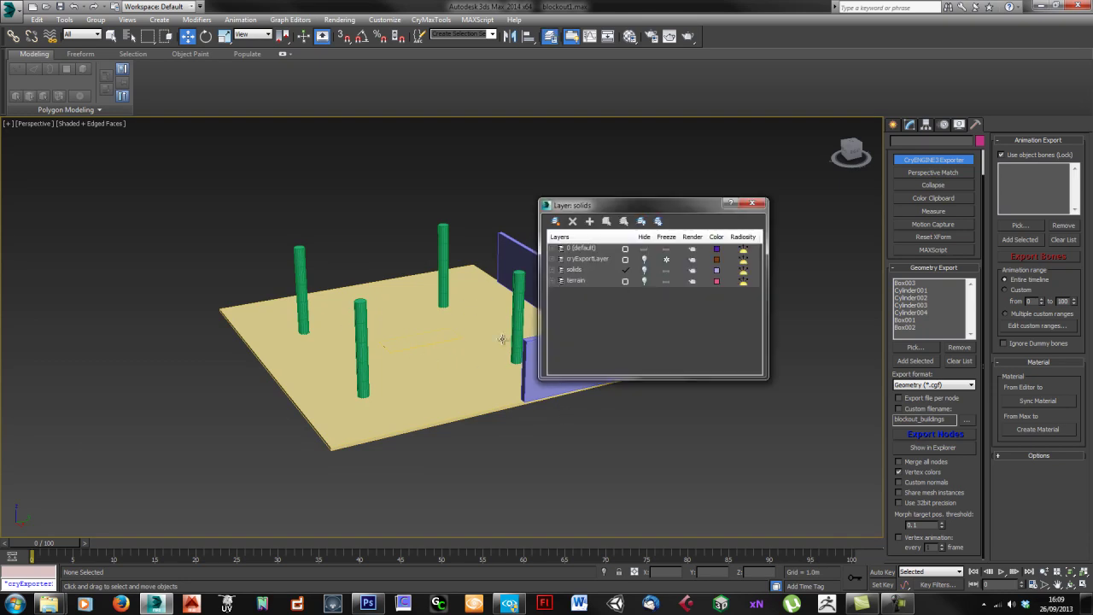
{"action": "left_click", "coordinate": [644, 260]}
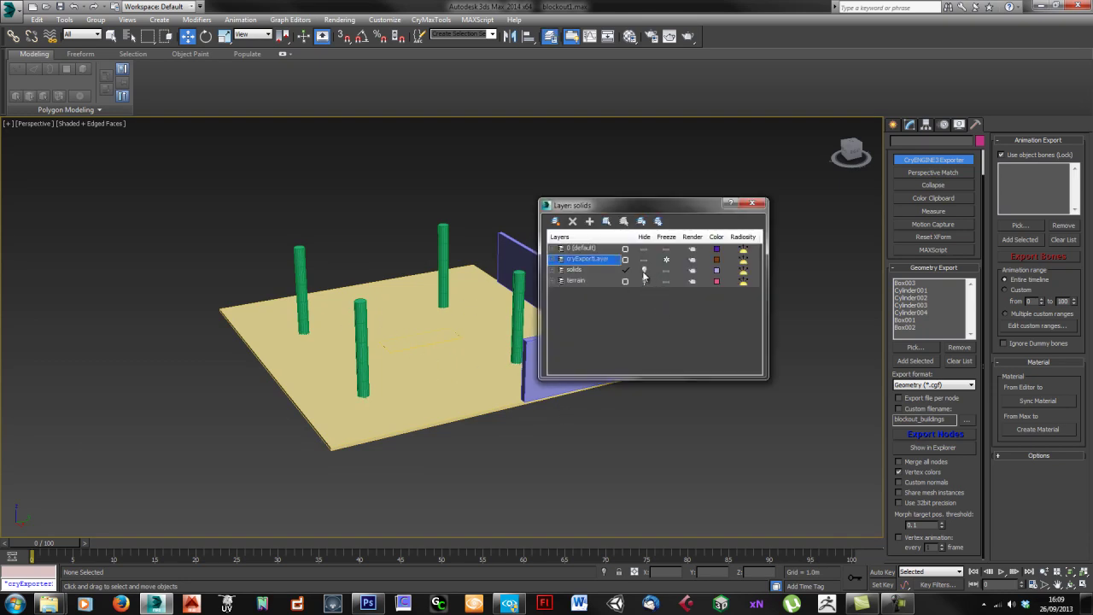
{"action": "left_click", "coordinate": [644, 281]}
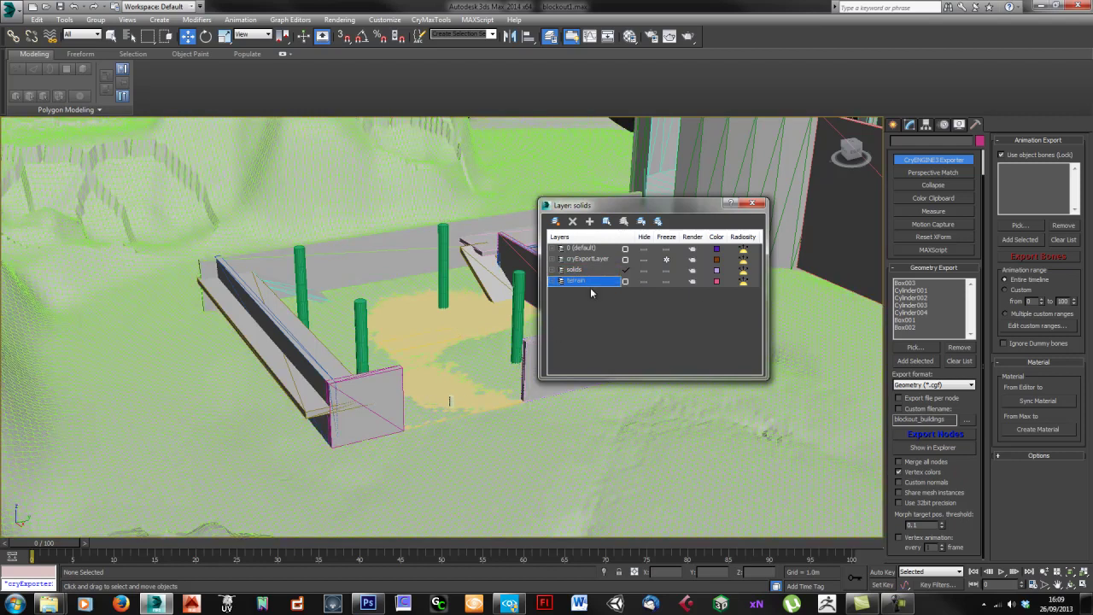
{"action": "left_click_drag", "start_coordinate": [673, 206], "coordinate": [851, 224]}
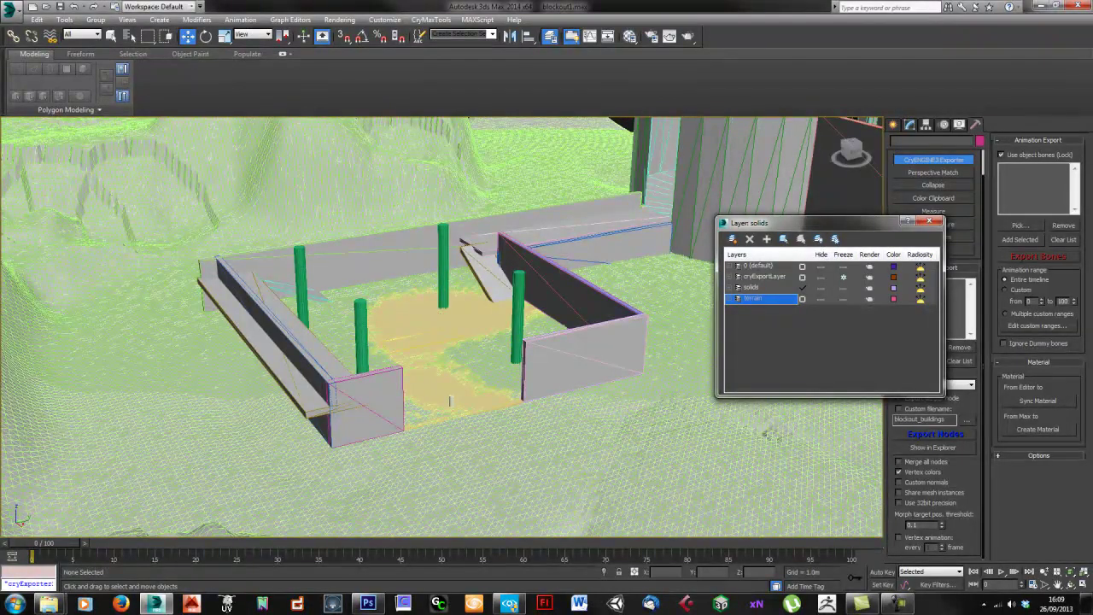
Step: Hide the terrain and solids layers
{"action": "left_click", "coordinate": [751, 287]}
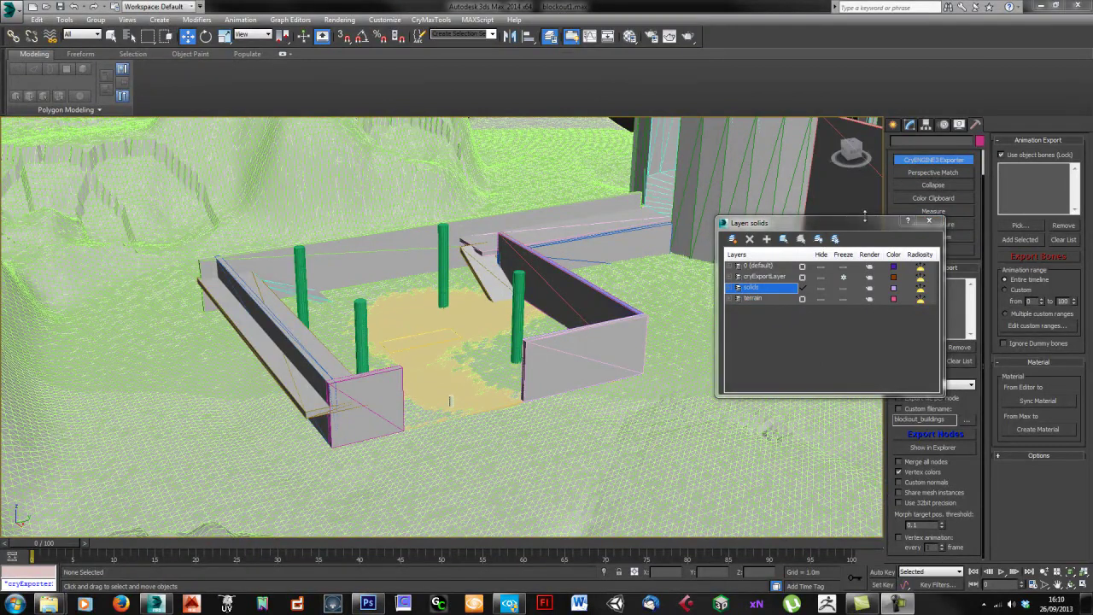
{"action": "left_click_drag", "start_coordinate": [849, 225], "coordinate": [765, 216]}
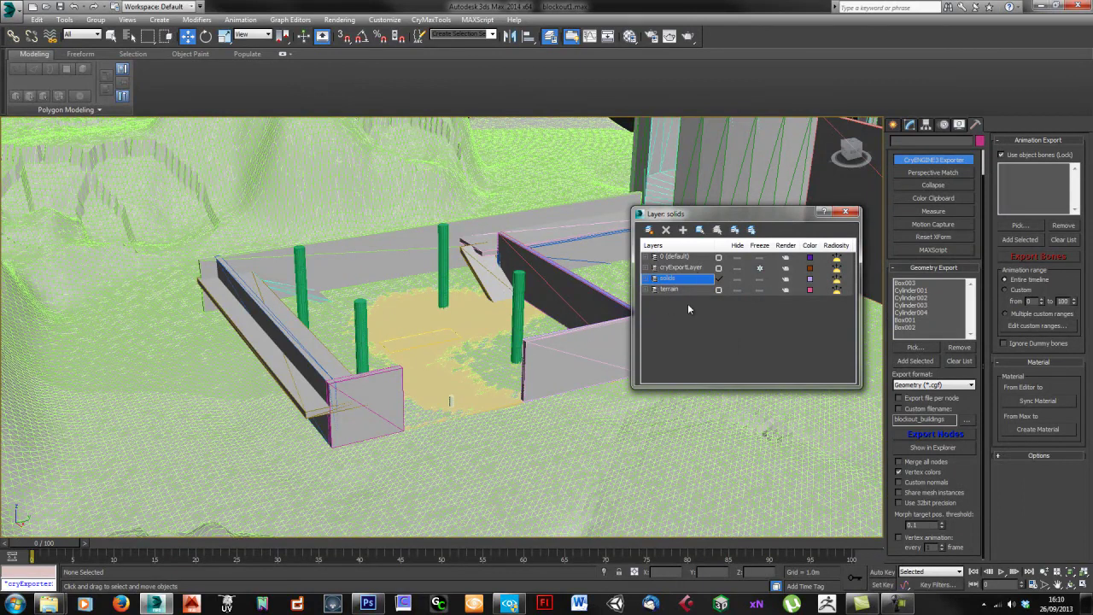
{"action": "left_click", "coordinate": [713, 290]}
{"action": "left_click", "coordinate": [736, 289]}
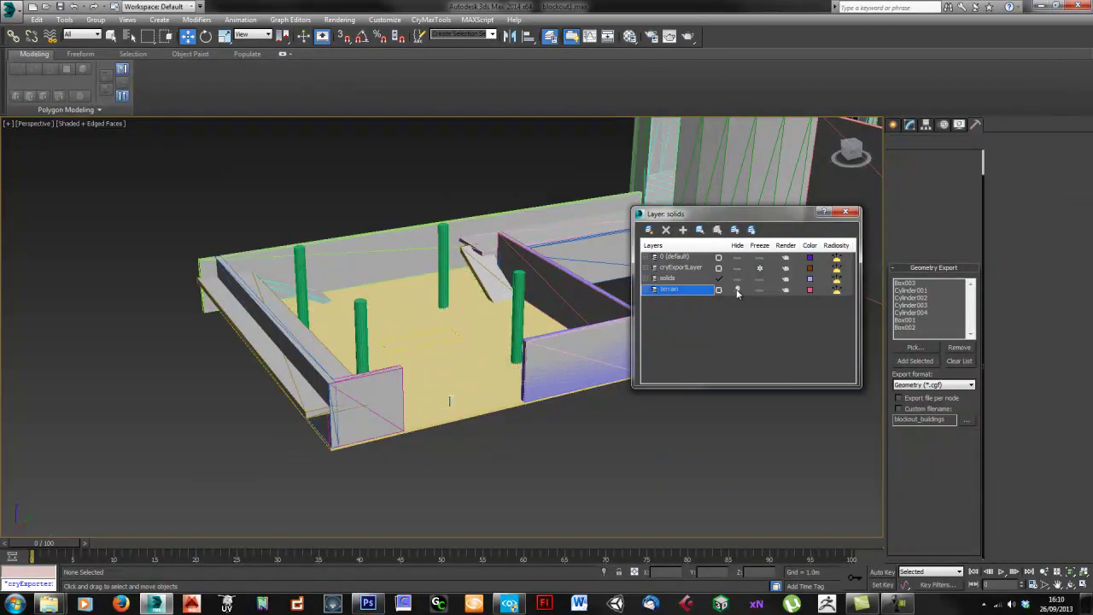
{"action": "left_click", "coordinate": [738, 279]}
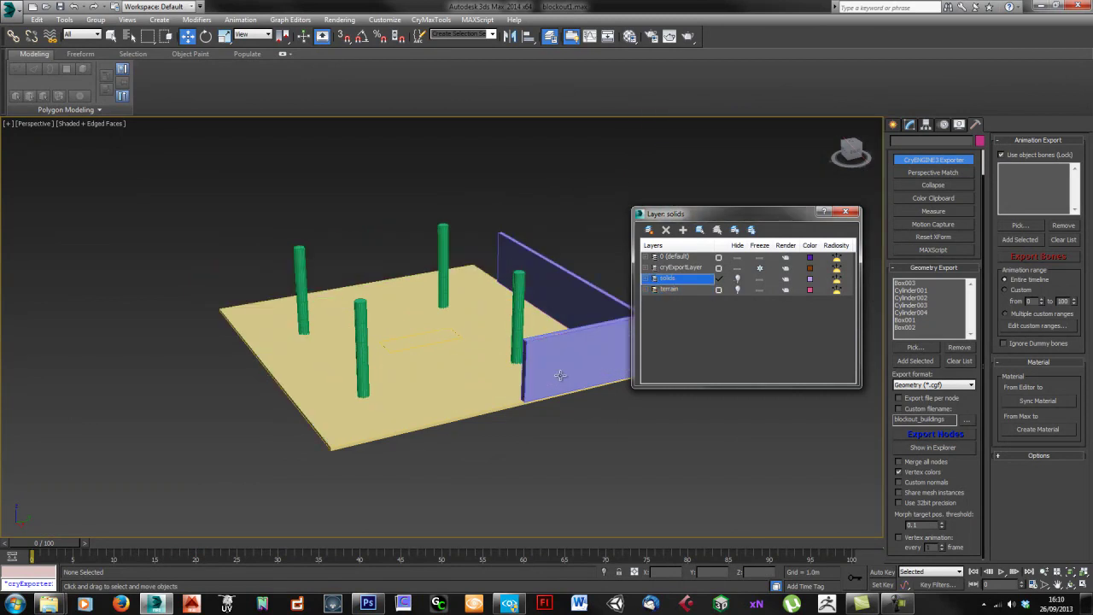
Step: Clear all objects from the CryENGINE exporter's geometry export list
{"action": "right_click", "coordinate": [487, 433]}
{"action": "middle_click_drag", "start_coordinate": [500, 390], "coordinate": [500, 393], "text": "alt"}
{"action": "scroll", "coordinate": [499, 392], "scroll_direction": "down", "scroll_amount": 10}
{"action": "scroll", "coordinate": [410, 406], "scroll_direction": "up", "scroll_amount": 6}
{"action": "middle_click_drag", "start_coordinate": [340, 258], "coordinate": [461, 357]}
{"action": "scroll", "coordinate": [462, 358], "scroll_direction": "up", "scroll_amount": 5}
{"action": "middle_click_drag", "start_coordinate": [572, 385], "coordinate": [512, 393], "text": "alt"}
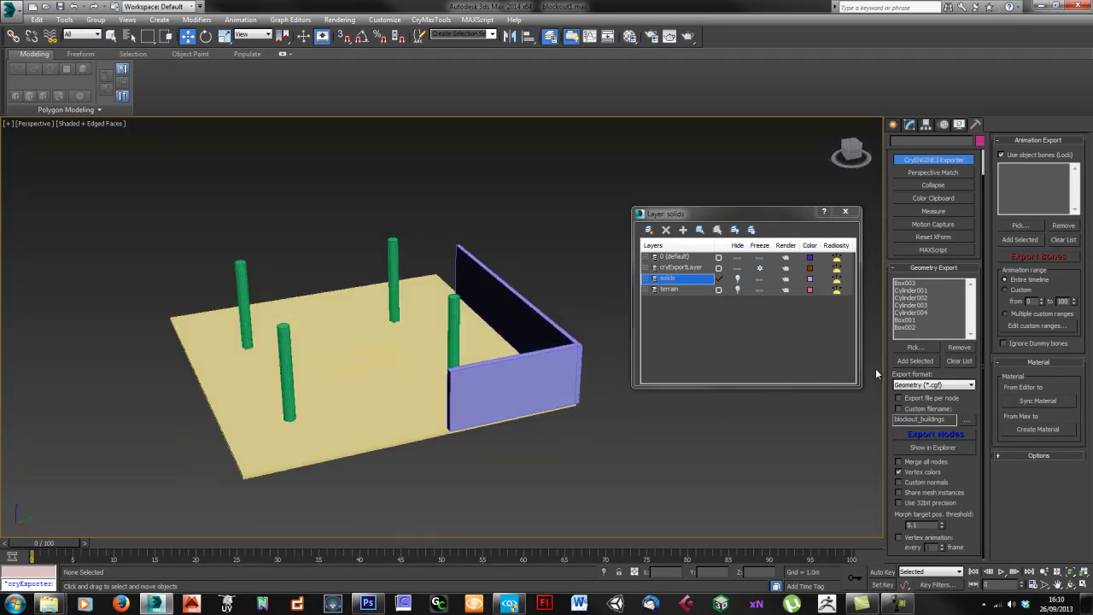
{"action": "left_click", "coordinate": [965, 361]}
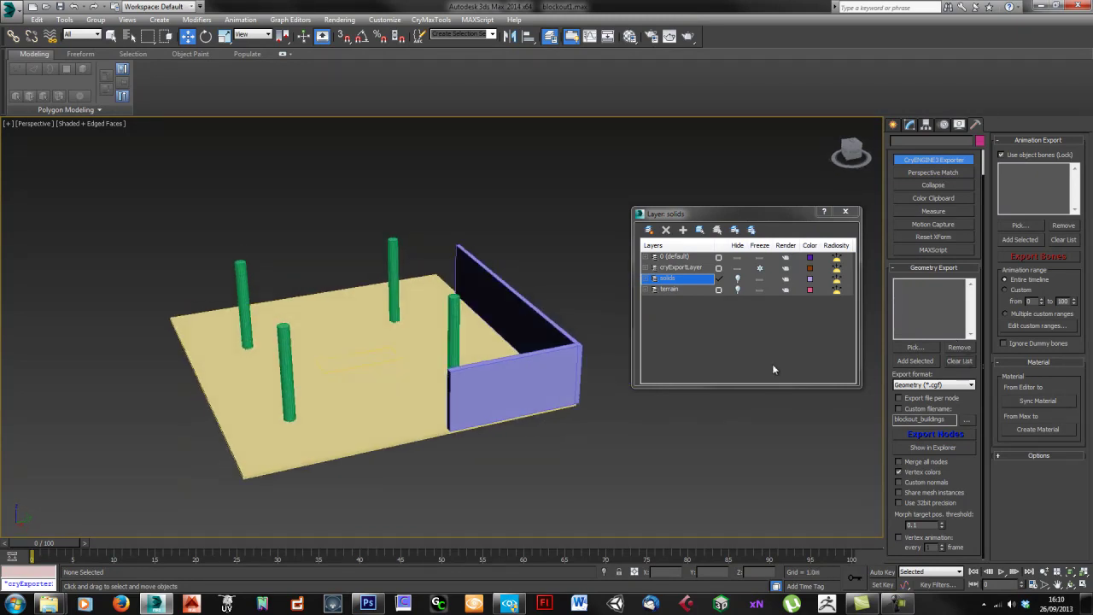
Step: Select the room's floor and examine where its pivot sits in relation to the walls and columns
{"action": "left_click", "coordinate": [911, 127]}
{"action": "middle_click_drag", "start_coordinate": [435, 384], "coordinate": [395, 369], "text": "alt"}
{"action": "scroll", "coordinate": [453, 383], "scroll_direction": "down", "scroll_amount": 5}
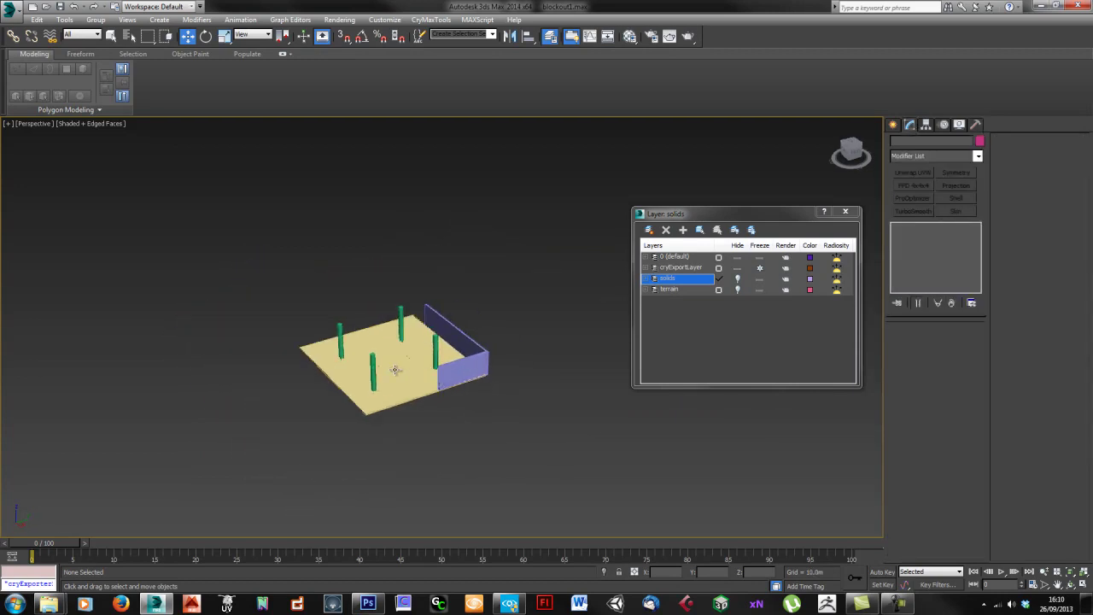
{"action": "scroll", "coordinate": [396, 369], "scroll_direction": "up", "scroll_amount": 3}
{"action": "left_click", "coordinate": [422, 373]}
{"action": "mouse_move", "coordinate": [508, 403]}
{"action": "middle_mouse_down", "text": "alt"}
{"action": "mouse_move", "coordinate": [399, 390]}
{"action": "mouse_move", "coordinate": [493, 391]}
{"action": "middle_mouse_up", "text": "alt"}
{"action": "scroll", "coordinate": [399, 389], "scroll_direction": "down", "scroll_amount": 4}
{"action": "scroll", "coordinate": [450, 386], "scroll_direction": "up", "scroll_amount": 8}
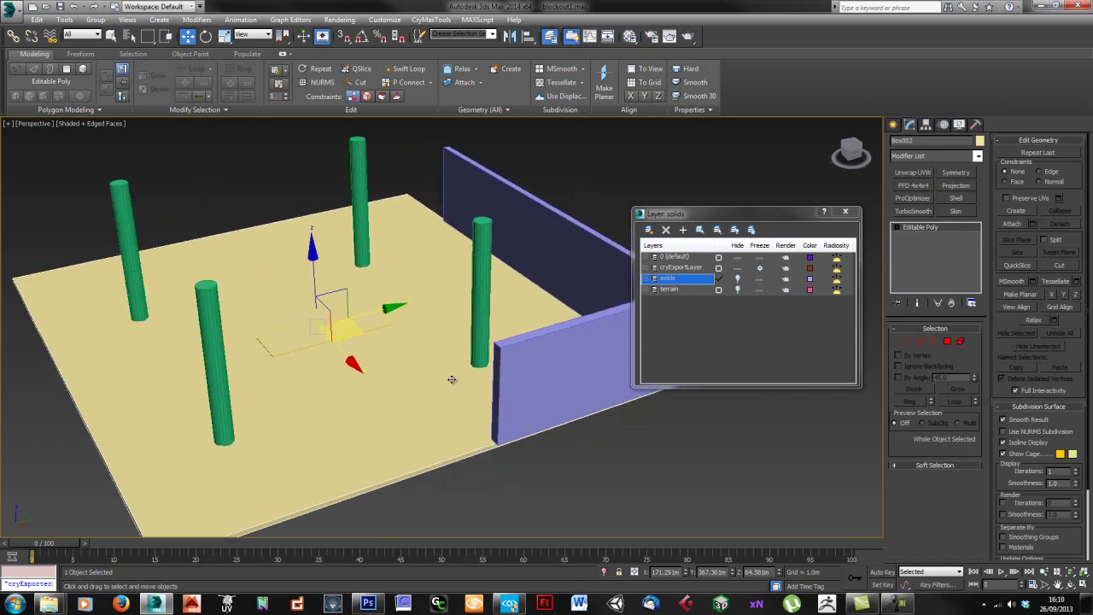
{"action": "middle_click_drag", "start_coordinate": [422, 370], "coordinate": [487, 363], "text": "alt"}
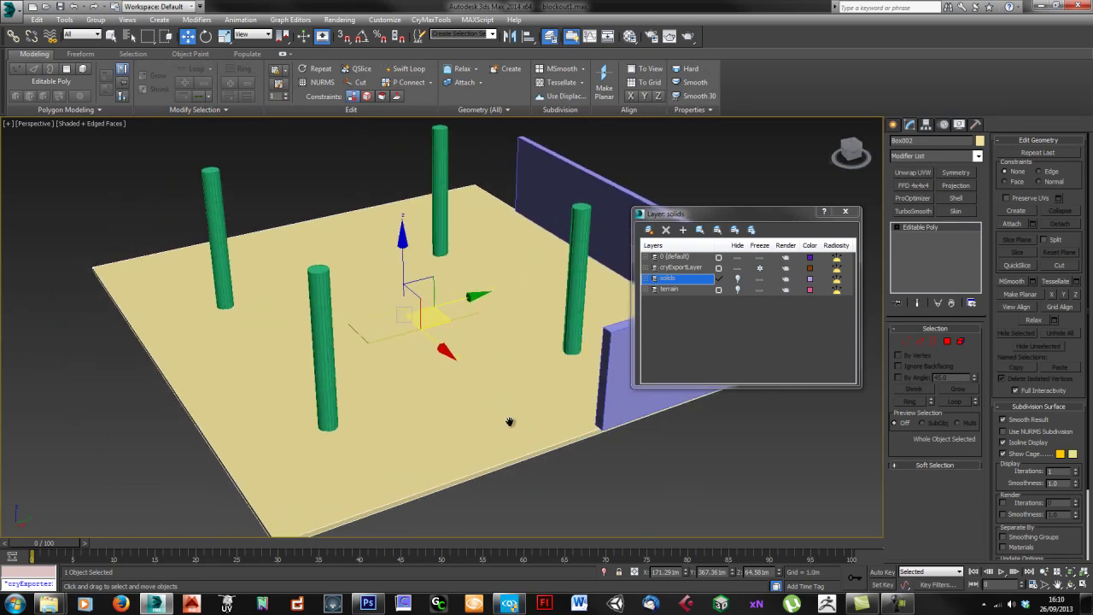
{"action": "middle_click_drag", "start_coordinate": [522, 426], "coordinate": [492, 398]}
{"action": "scroll", "coordinate": [493, 398], "scroll_direction": "down", "scroll_amount": 6}
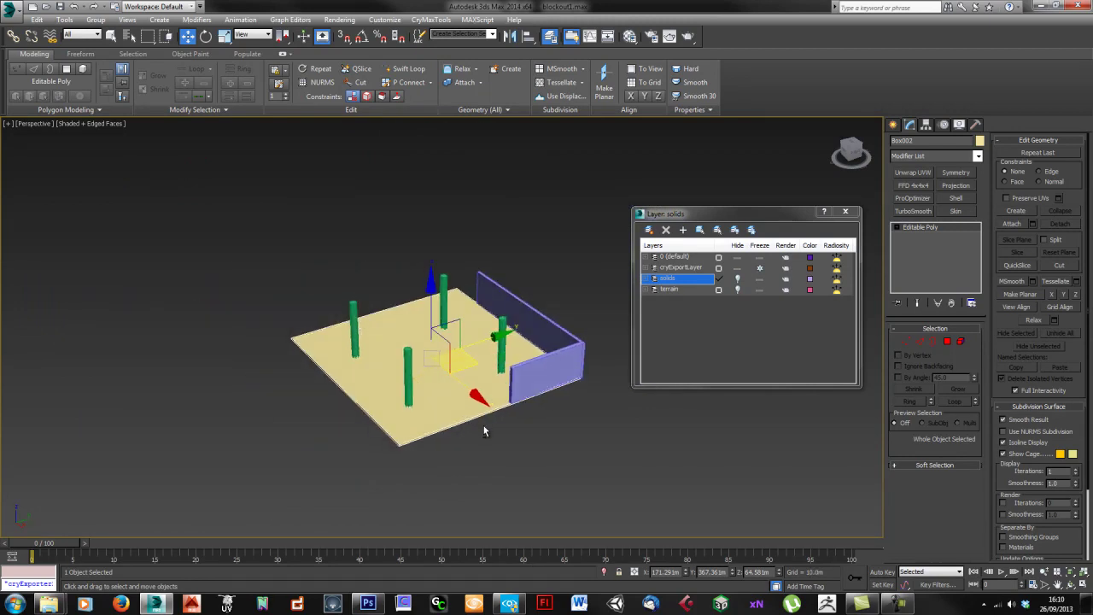
{"action": "scroll", "coordinate": [484, 431], "scroll_direction": "up", "scroll_amount": 5}
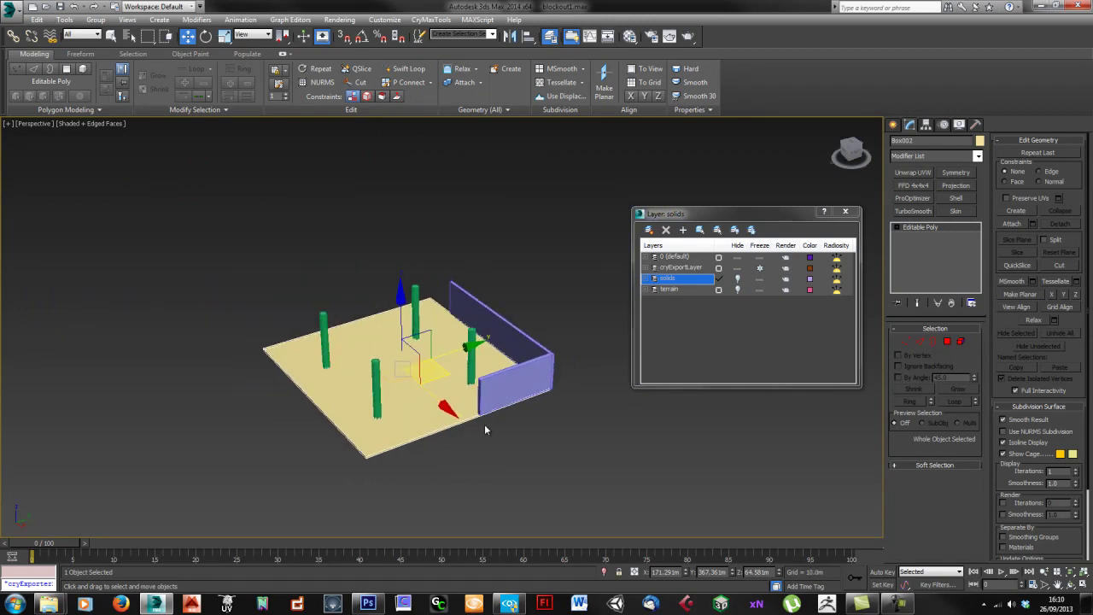
{"action": "left_click", "coordinate": [509, 513]}
{"action": "middle_click_drag", "start_coordinate": [535, 423], "coordinate": [513, 423], "text": "alt"}
{"action": "scroll", "coordinate": [500, 425], "scroll_direction": "down", "scroll_amount": 5}
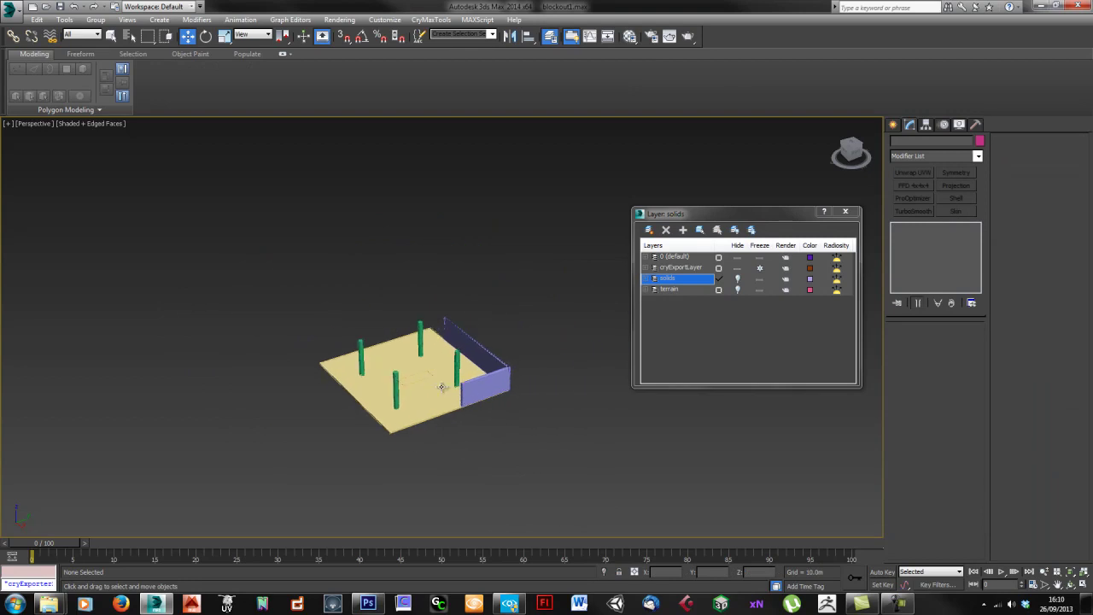
Step: Move only the pivots of all seven floor, wall and column objects to the world origin at X 0, Y 0, Z 0
{"action": "left_click_drag", "start_coordinate": [568, 477], "coordinate": [567, 476]}
{"action": "middle_click_drag", "start_coordinate": [551, 463], "coordinate": [544, 432], "text": "alt"}
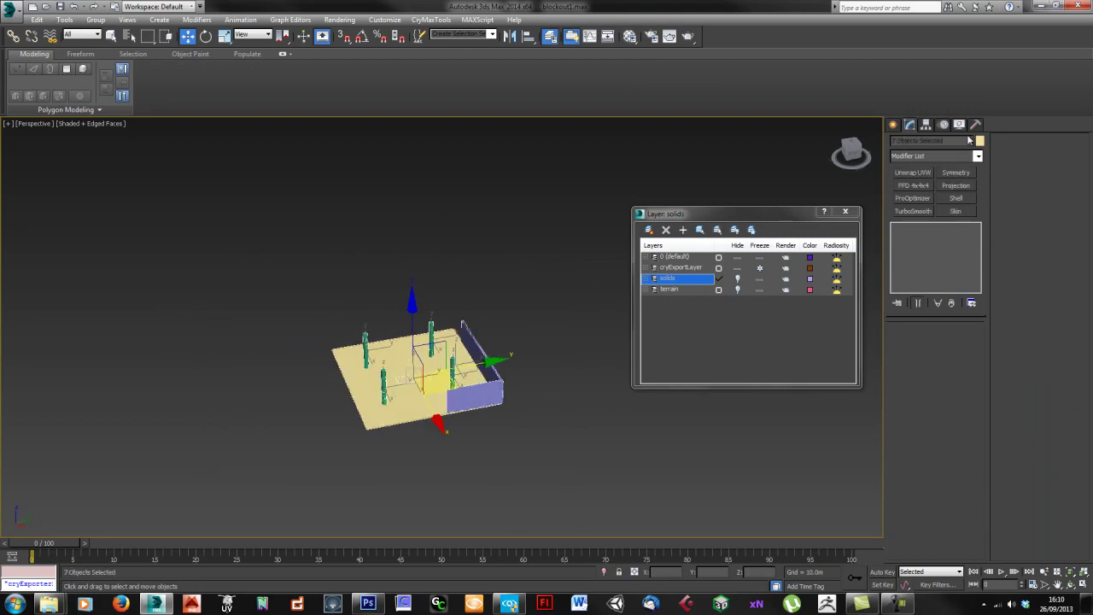
{"action": "left_click", "coordinate": [926, 126]}
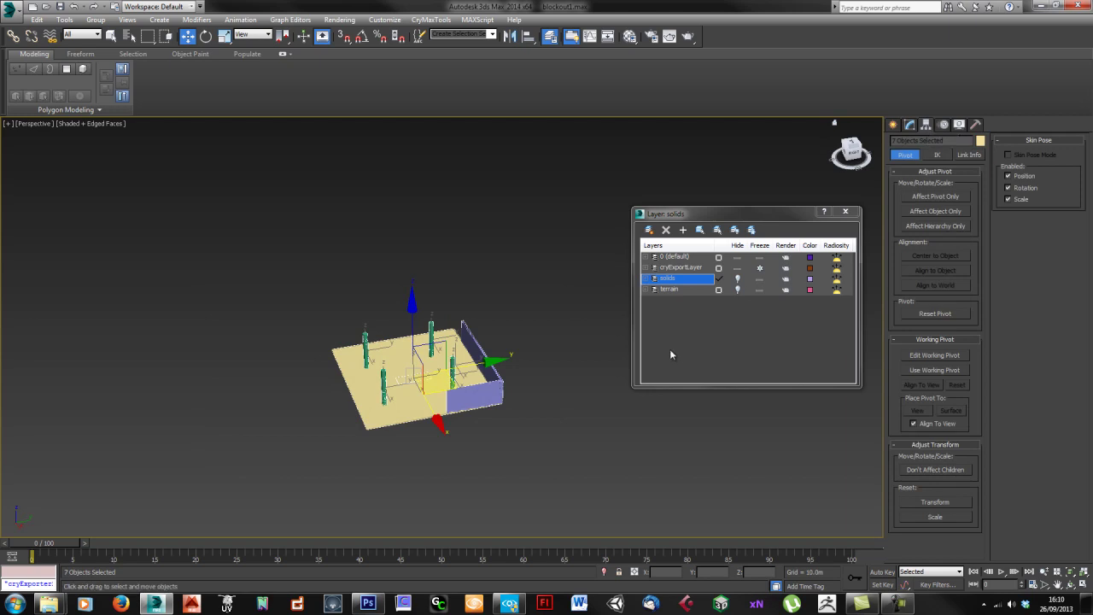
{"action": "left_click", "coordinate": [938, 195]}
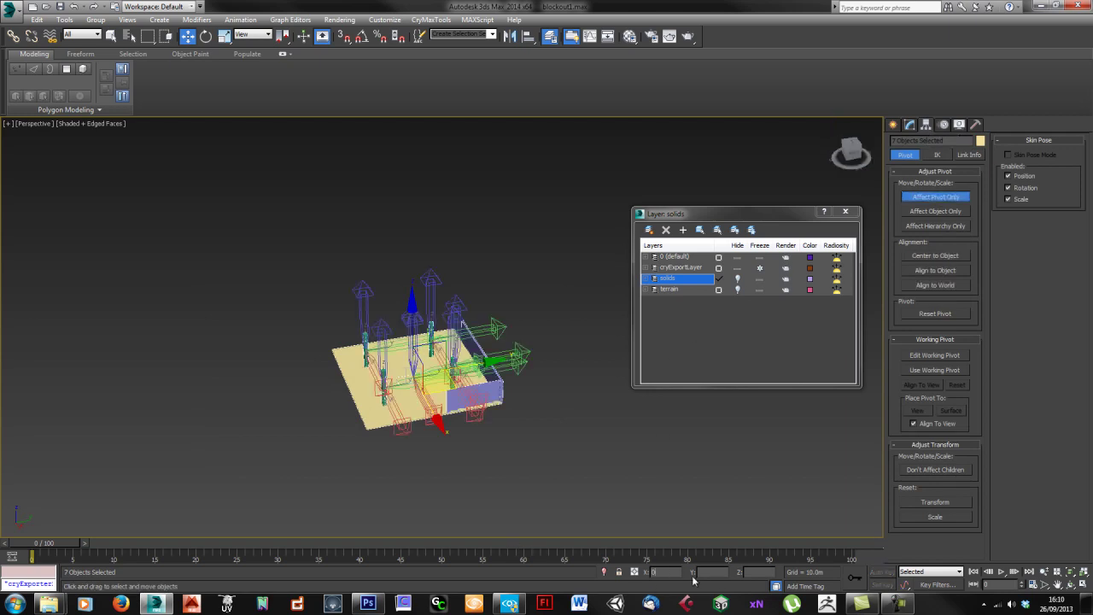
{"action": "key", "text": "Return"}
{"action": "key", "text": "Return"}
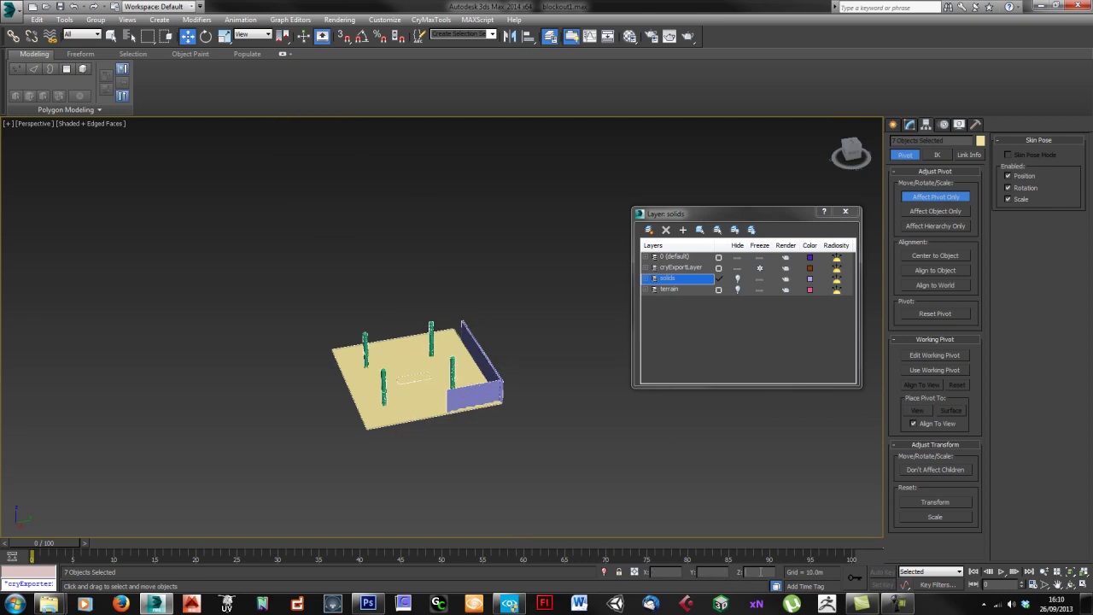
{"action": "key", "text": "Return"}
{"action": "middle_click_drag", "start_coordinate": [472, 489], "coordinate": [536, 484]}
{"action": "scroll", "coordinate": [491, 485], "scroll_direction": "down", "scroll_amount": 6}
{"action": "middle_click_drag", "start_coordinate": [339, 489], "coordinate": [459, 401]}
{"action": "left_click", "coordinate": [933, 197]}
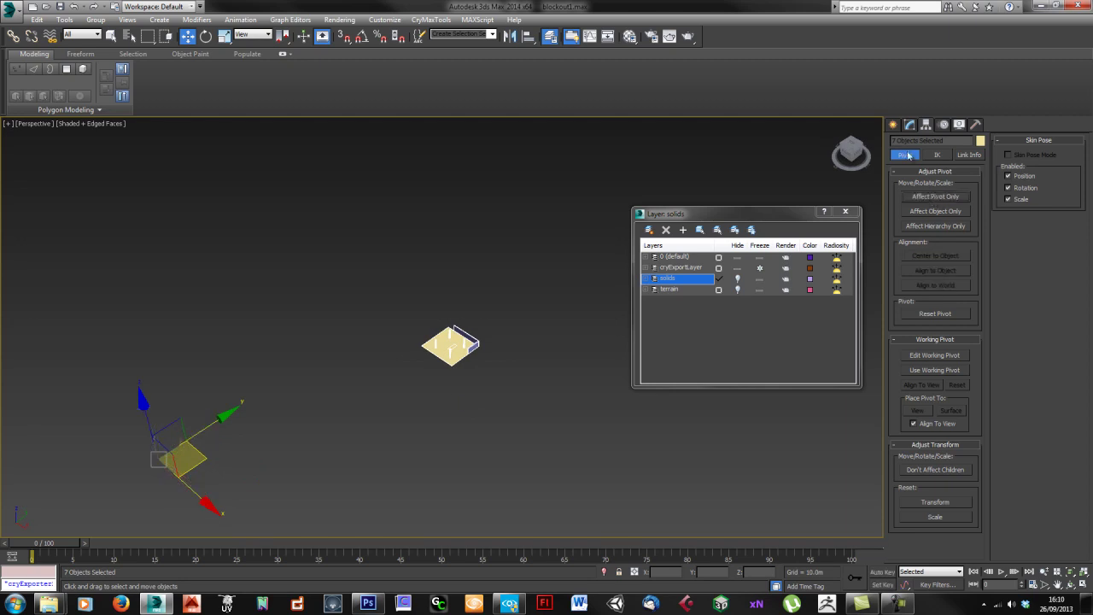
Step: Select the floor in the Modify panel and check its pivot coordinates, viewing the room up close
{"action": "left_click", "coordinate": [910, 124]}
{"action": "left_click", "coordinate": [469, 355]}
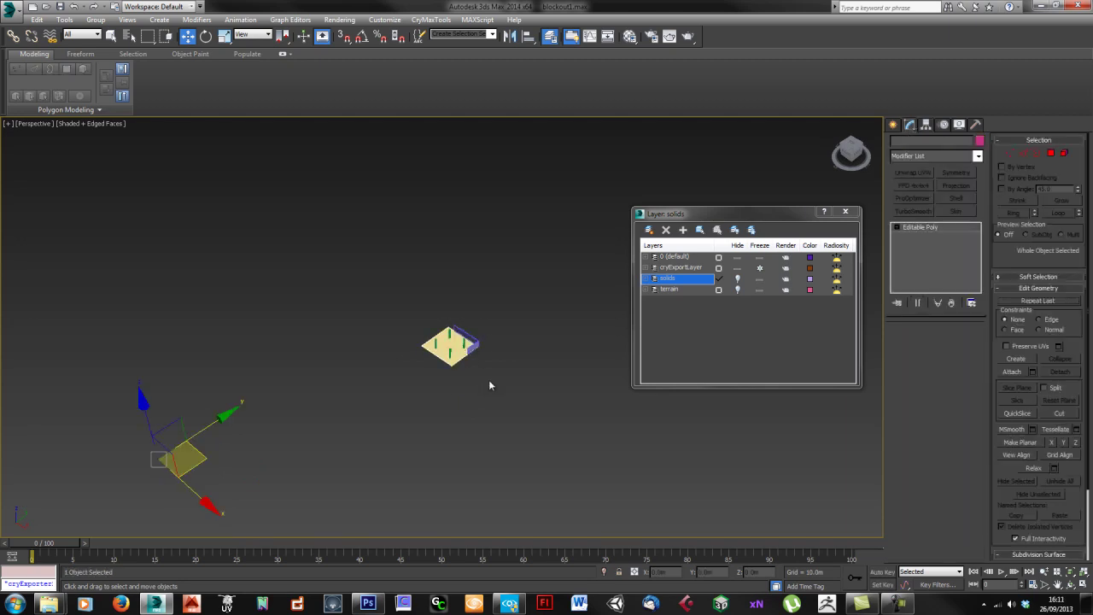
{"action": "mouse_move", "coordinate": [470, 392]}
{"action": "middle_mouse_down", "text": "alt"}
{"action": "mouse_move", "coordinate": [451, 398]}
{"action": "mouse_move", "coordinate": [373, 370]}
{"action": "mouse_move", "coordinate": [547, 386]}
{"action": "mouse_move", "coordinate": [452, 398]}
{"action": "middle_mouse_up", "text": "alt"}
{"action": "scroll", "coordinate": [453, 398], "scroll_direction": "up", "scroll_amount": 5}
{"action": "middle_click_drag", "start_coordinate": [467, 311], "coordinate": [420, 404]}
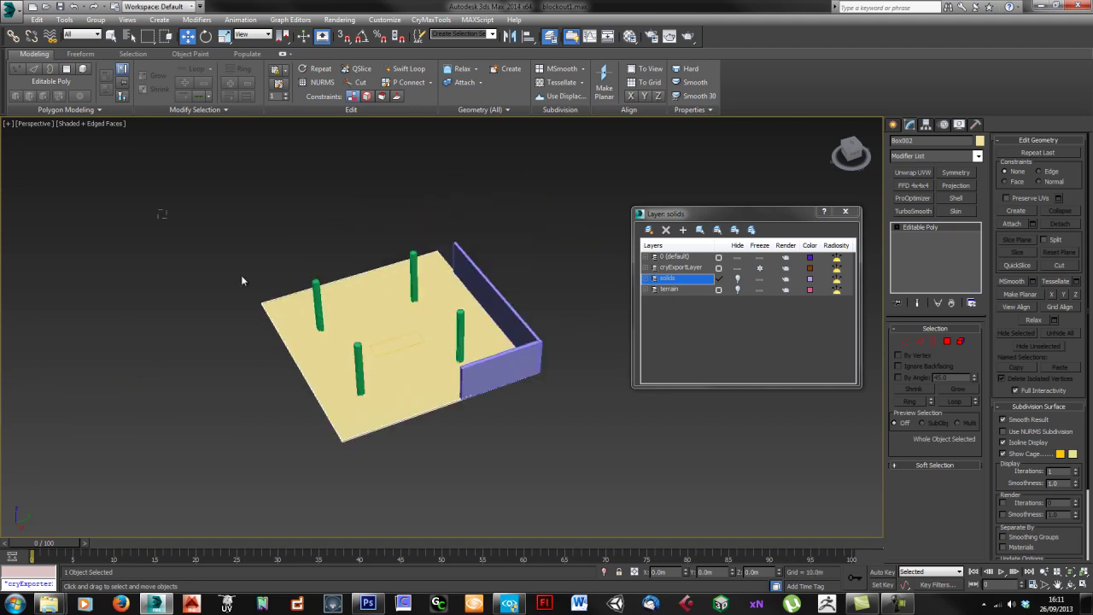
Step: Select all seven room objects and save the scene over the existing blockout1.max in the Blockout folder
{"action": "left_click_drag", "start_coordinate": [571, 489], "coordinate": [572, 489]}
{"action": "middle_click_drag", "start_coordinate": [564, 462], "coordinate": [547, 423], "text": "alt"}
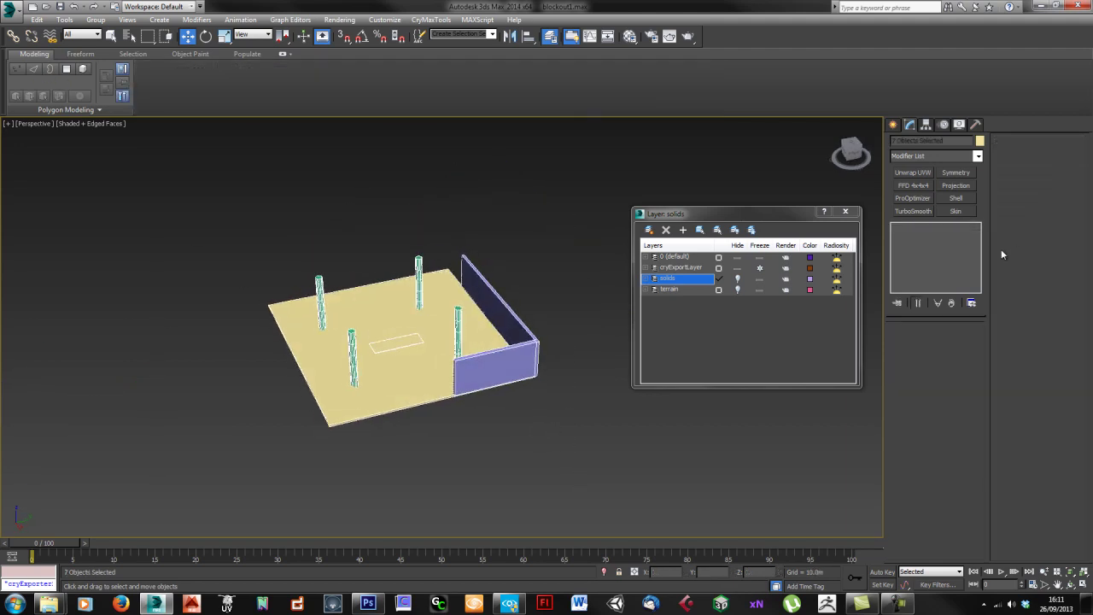
{"action": "middle_click_drag", "start_coordinate": [513, 342], "coordinate": [480, 356]}
{"action": "left_click", "coordinate": [10, 8]}
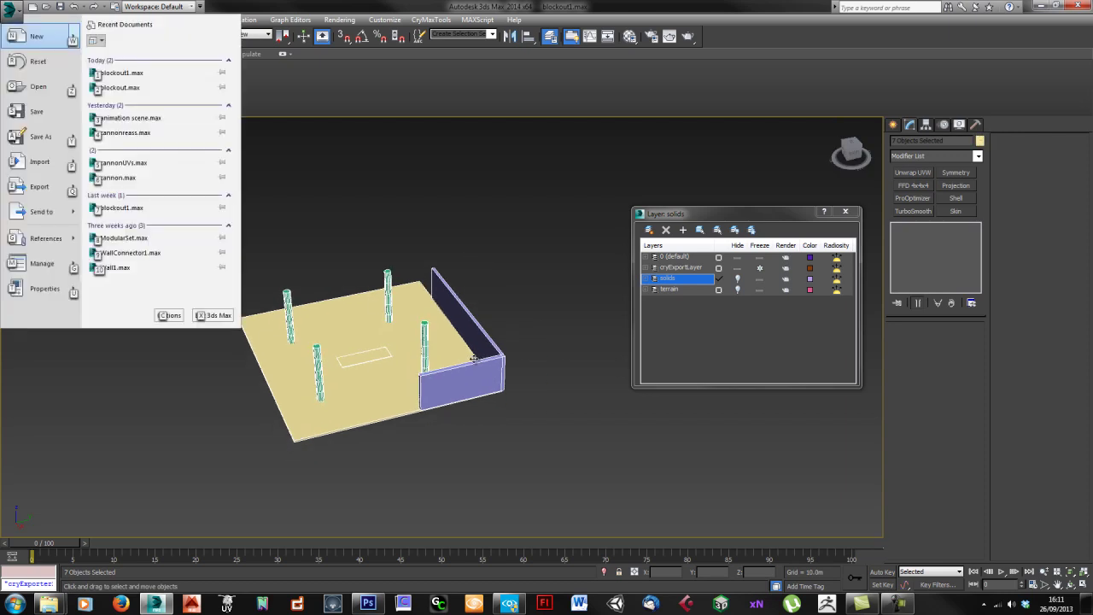
{"action": "left_click", "coordinate": [491, 422]}
{"action": "middle_click_drag", "start_coordinate": [491, 418], "coordinate": [465, 434]}
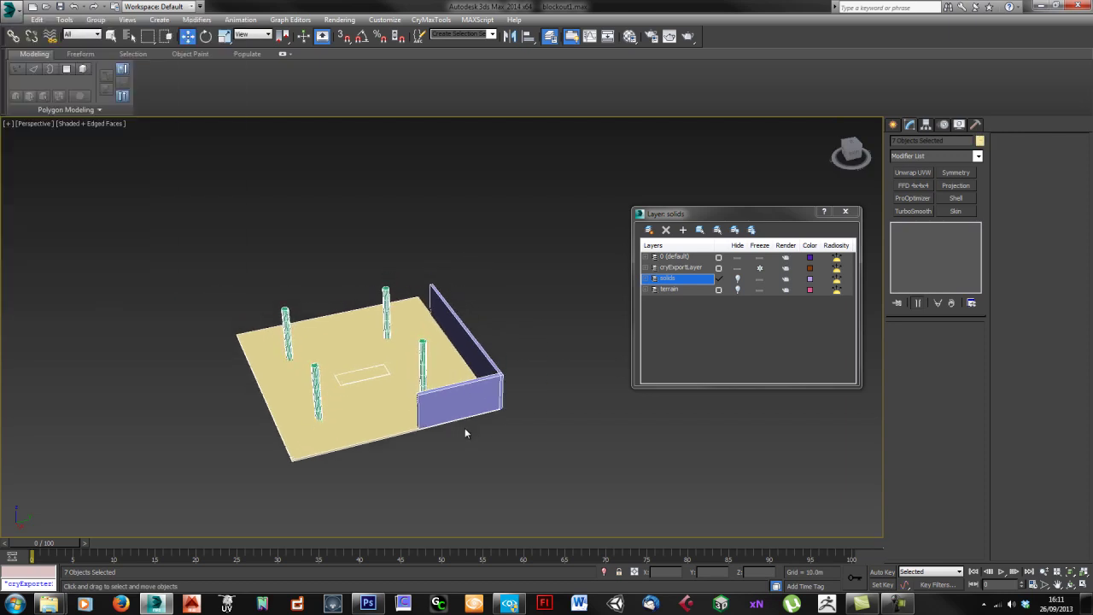
{"action": "key", "text": "ctrl+shift+s"}
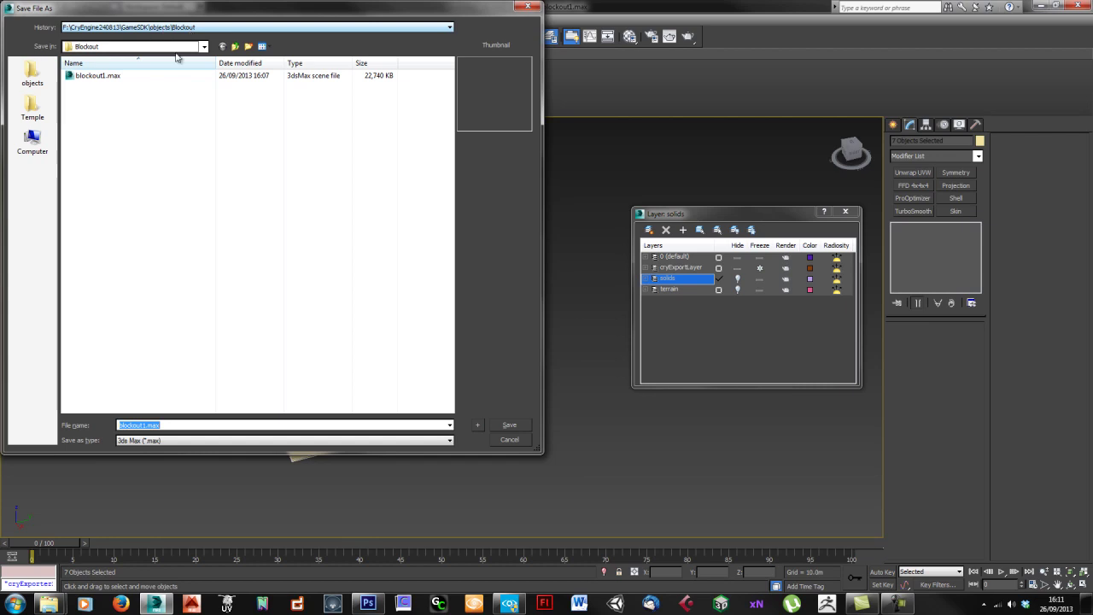
{"action": "double_click", "coordinate": [117, 77]}
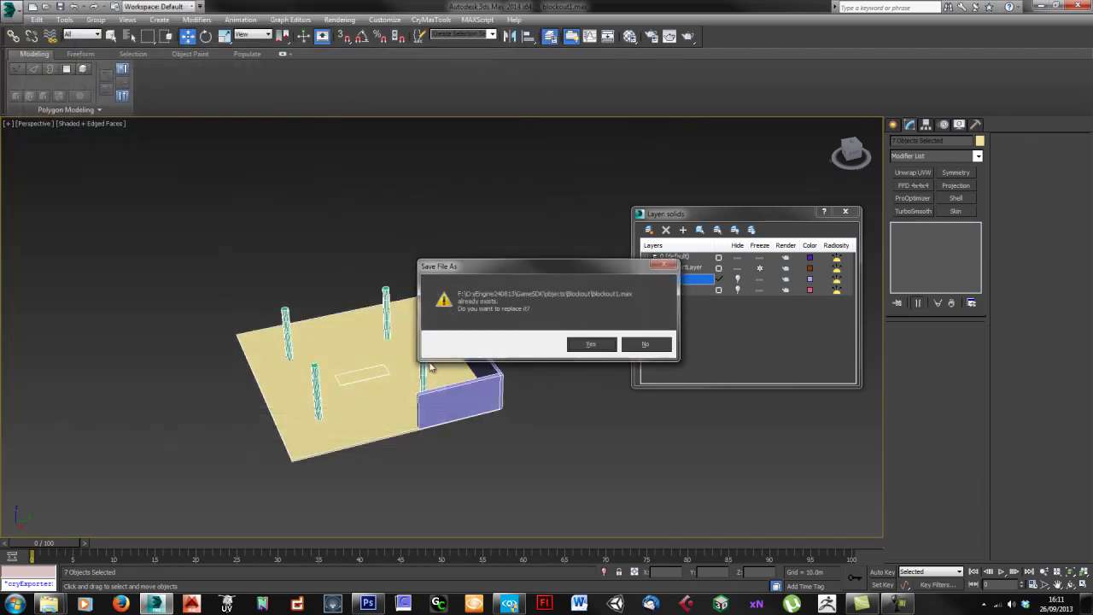
{"action": "left_click", "coordinate": [590, 345]}
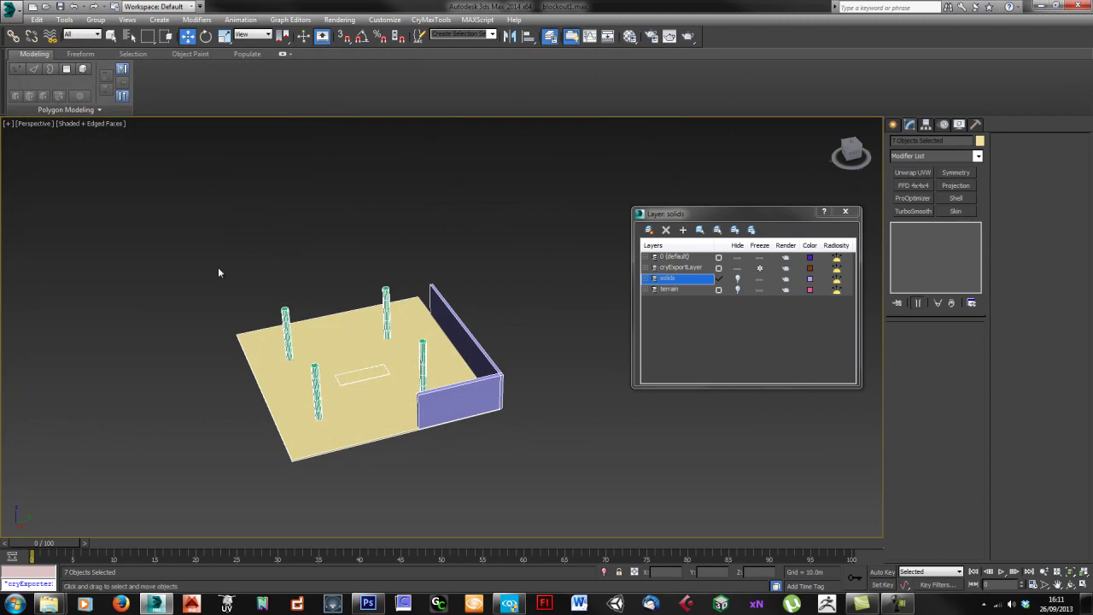
Step: Bring up the CryENGINE3 Exporter utility with an empty geometry export list and deselect the room objects
{"action": "middle_click_drag", "start_coordinate": [363, 404], "coordinate": [371, 403], "text": "alt"}
{"action": "left_click", "coordinate": [507, 444]}
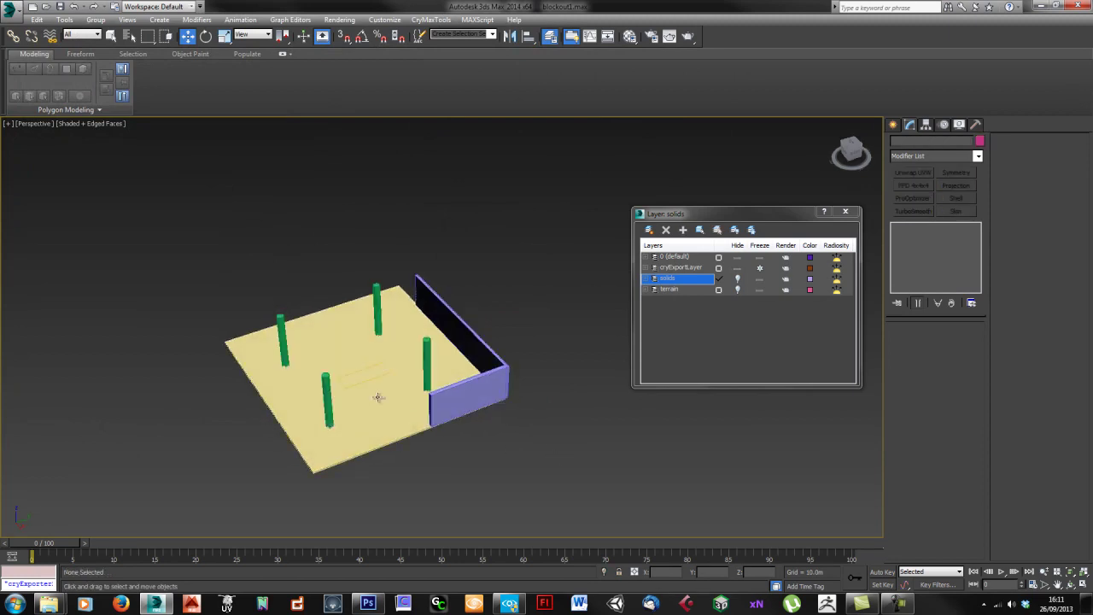
{"action": "key", "text": "ctrl+a"}
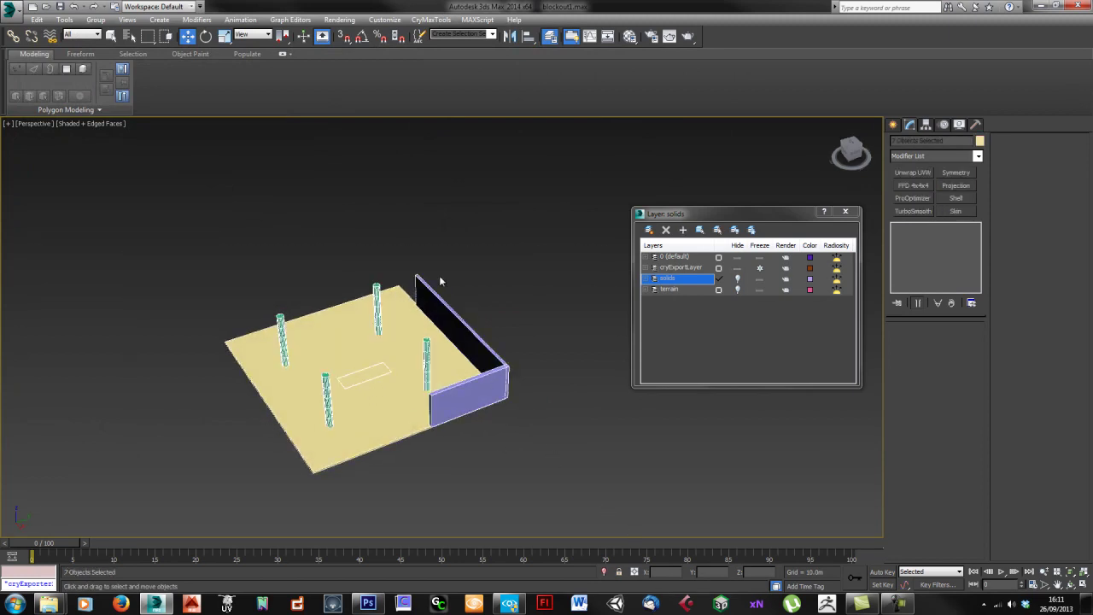
{"action": "left_click", "coordinate": [978, 125]}
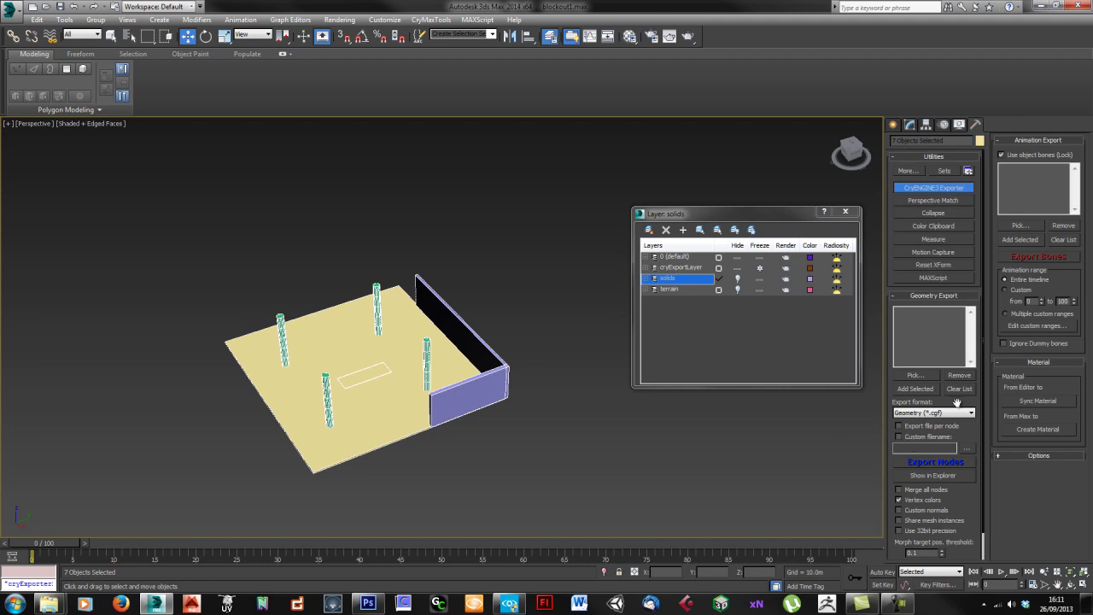
{"action": "left_click", "coordinate": [504, 495]}
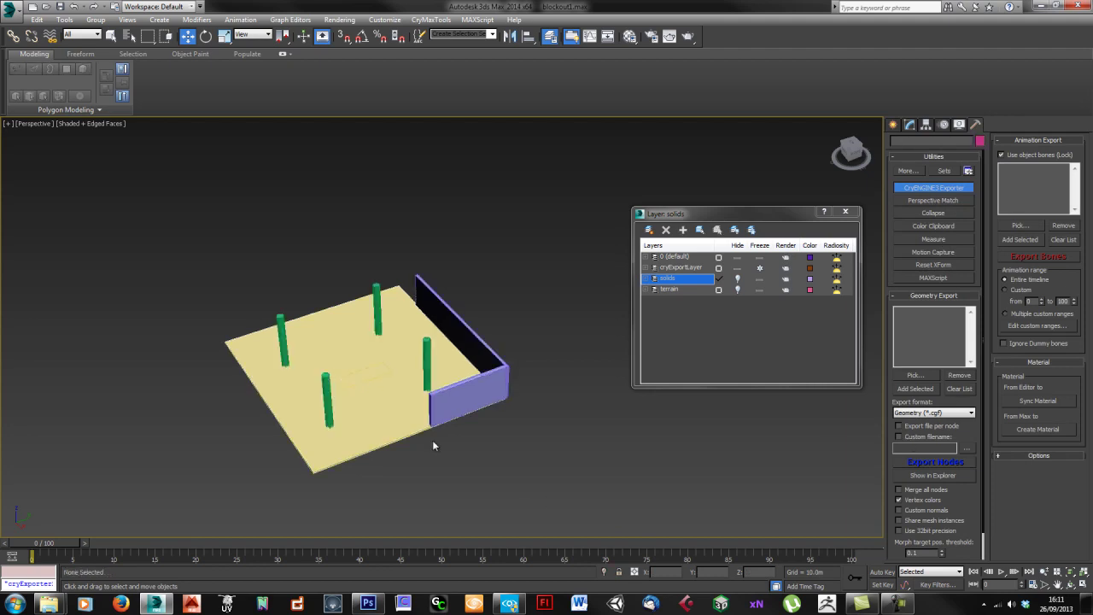
Step: Select all seven room objects and add them to the CryENGINE3 Exporter's geometry export list
{"action": "left_click_drag", "start_coordinate": [577, 509], "coordinate": [577, 509]}
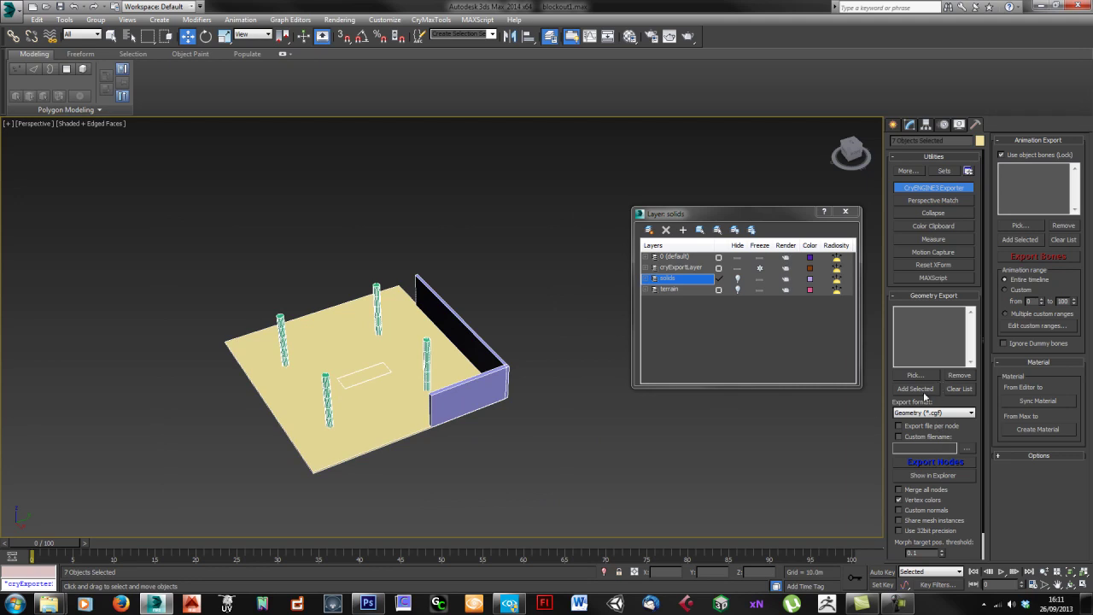
{"action": "left_click", "coordinate": [917, 390]}
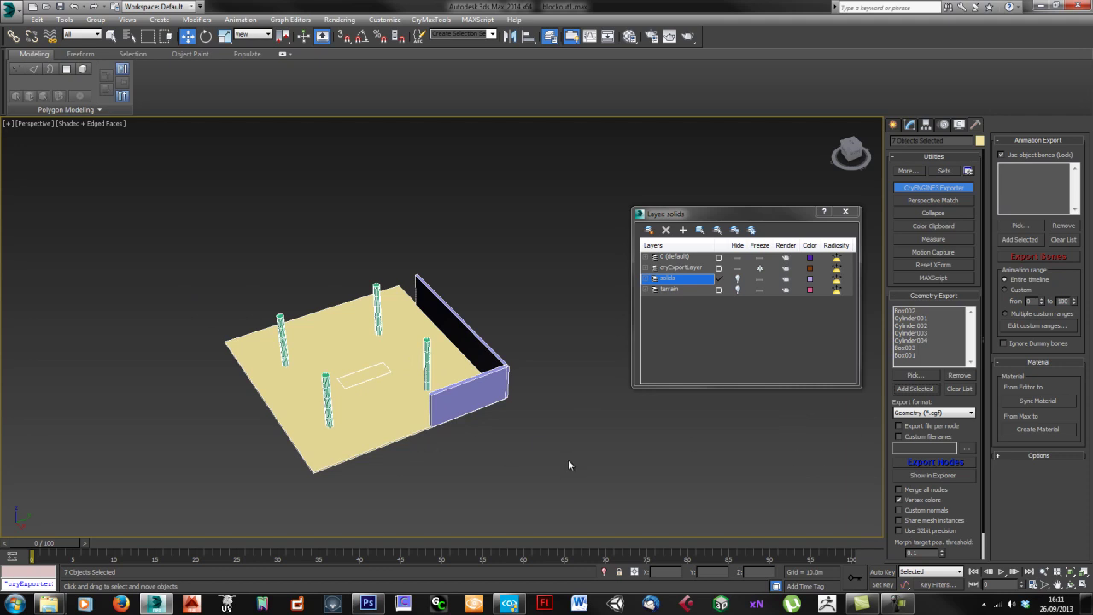
{"action": "left_click", "coordinate": [898, 426]}
{"action": "left_click", "coordinate": [546, 465]}
{"action": "left_click_drag", "start_coordinate": [161, 235], "coordinate": [567, 485]}
Step: Export the listed nodes under the custom filename blockout_buildings.cgf in the GameSDK objects Blockout folder
{"action": "left_click", "coordinate": [967, 449]}
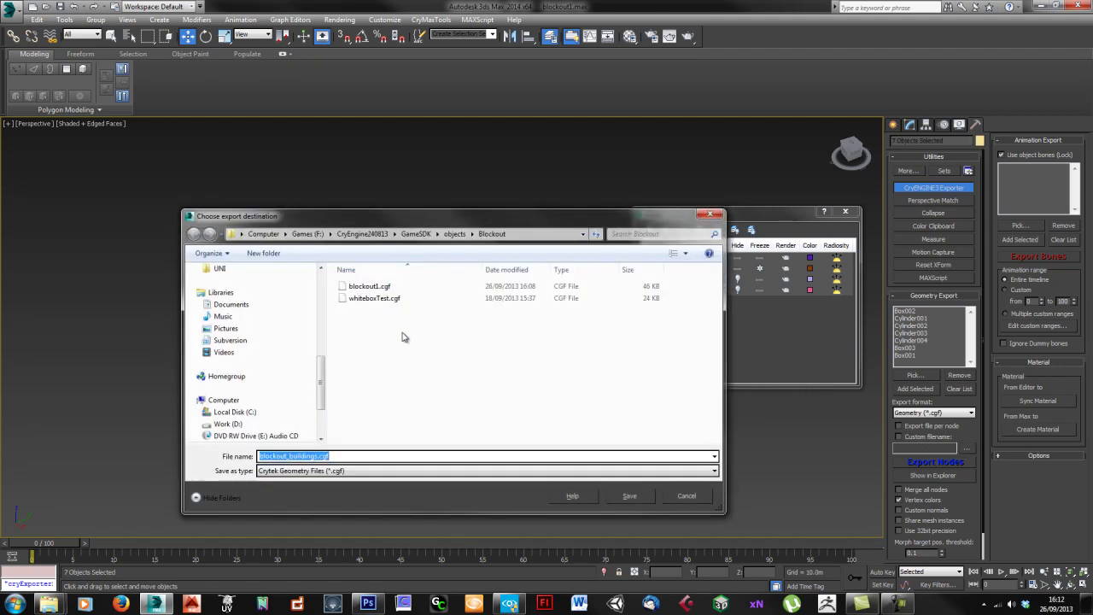
{"action": "left_click", "coordinate": [687, 495]}
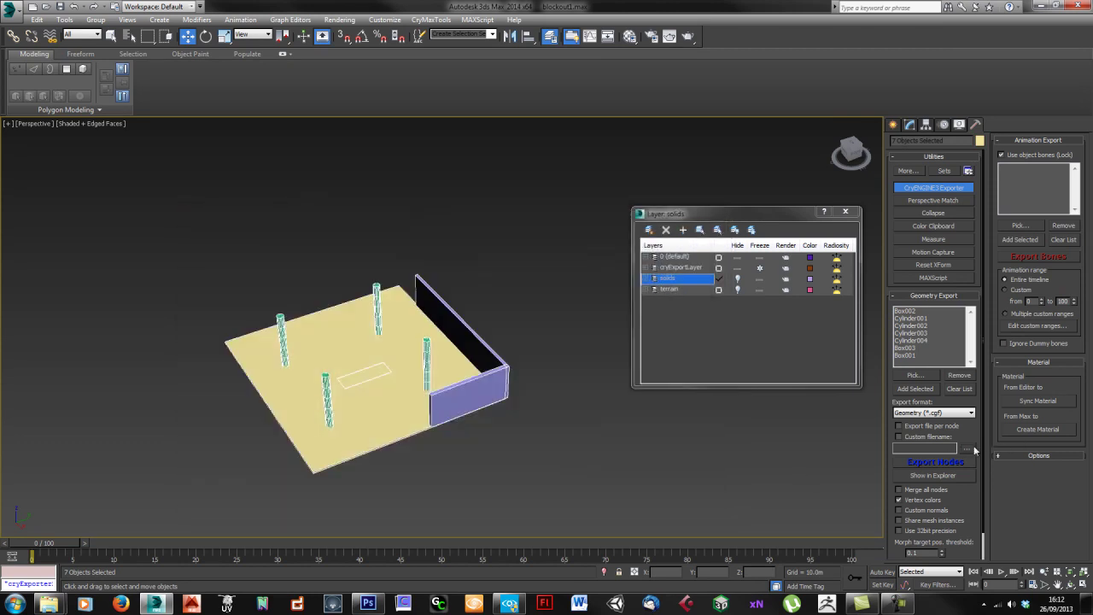
{"action": "left_click", "coordinate": [919, 438]}
{"action": "left_click", "coordinate": [968, 448]}
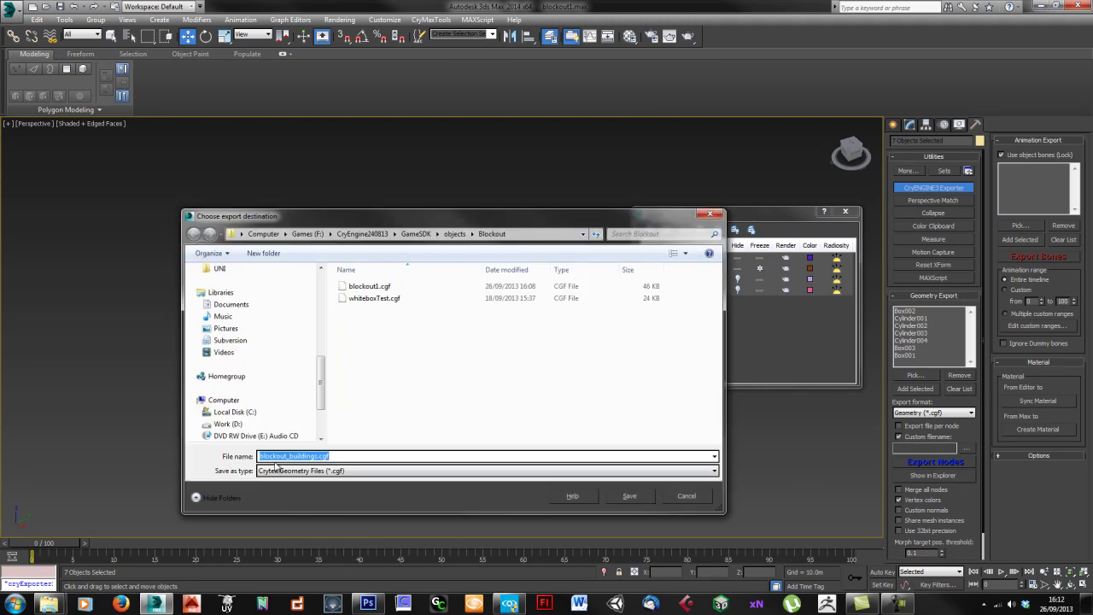
{"action": "left_click", "coordinate": [635, 499]}
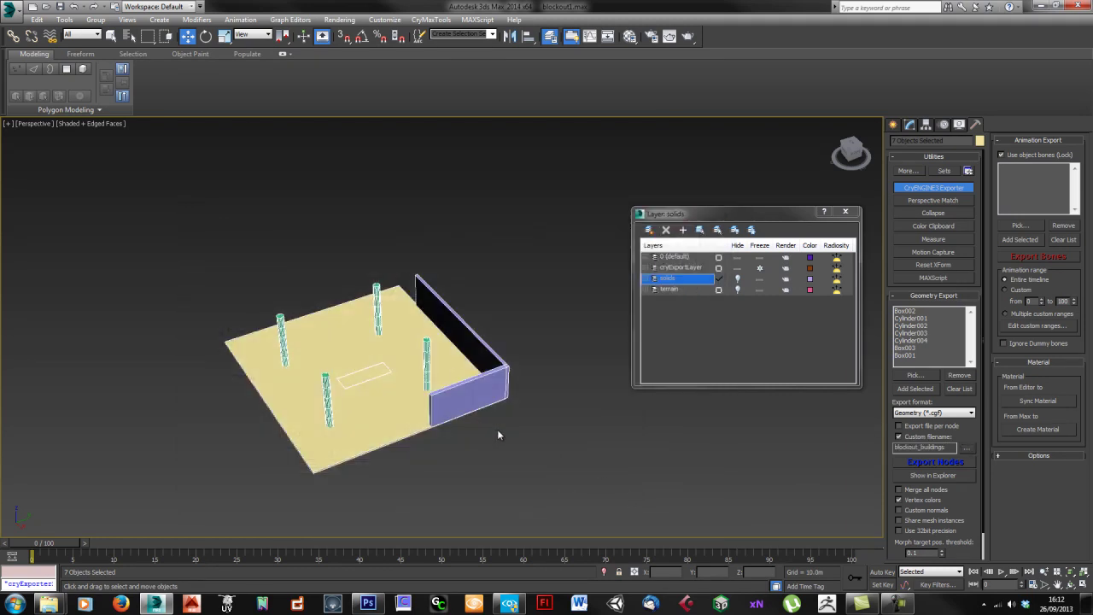
{"action": "left_click", "coordinate": [936, 462]}
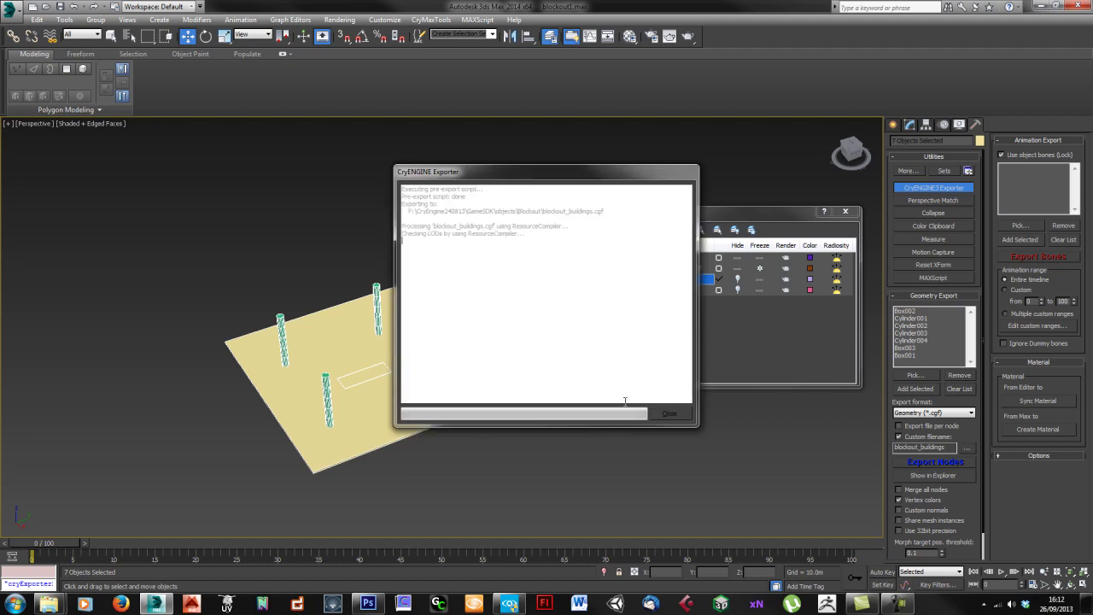
{"action": "left_click", "coordinate": [625, 406]}
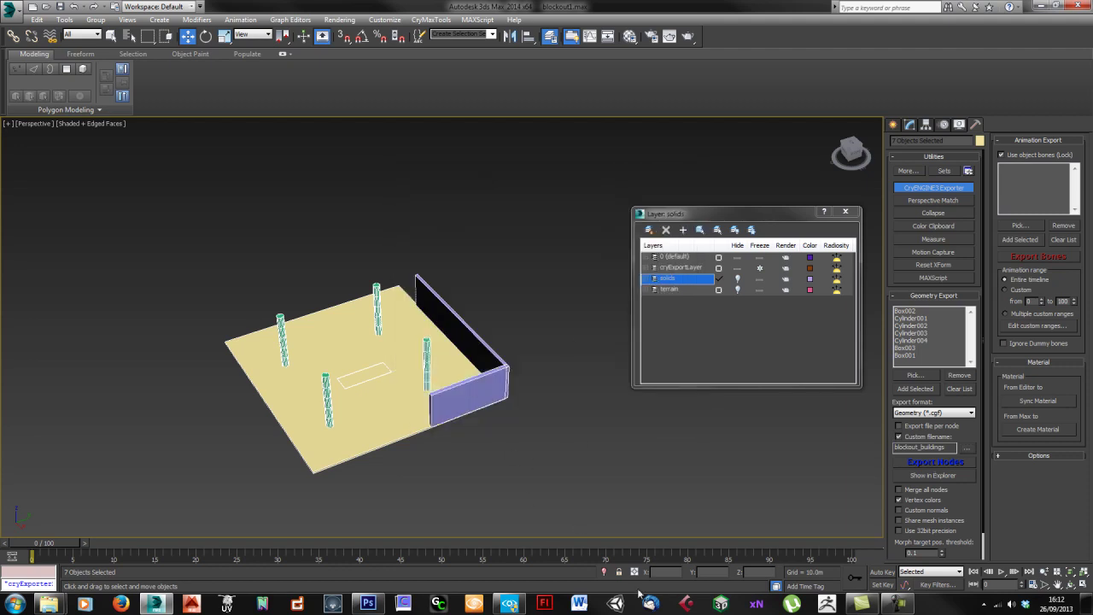
Step: Switch to the Sandbox editor, bring up the brush object browser and reload its file list
{"action": "left_click", "coordinate": [509, 603]}
{"action": "key", "text": "s"}
{"action": "right_click_drag", "start_coordinate": [578, 359], "coordinate": [579, 359]}
{"action": "left_click", "coordinate": [1042, 138]}
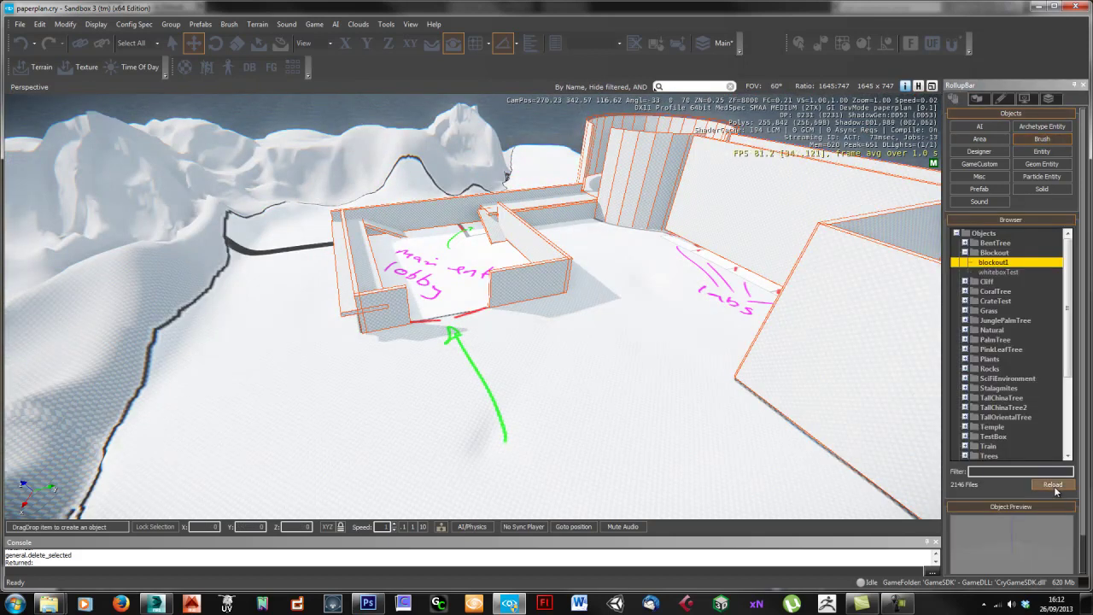
{"action": "left_click", "coordinate": [1054, 485]}
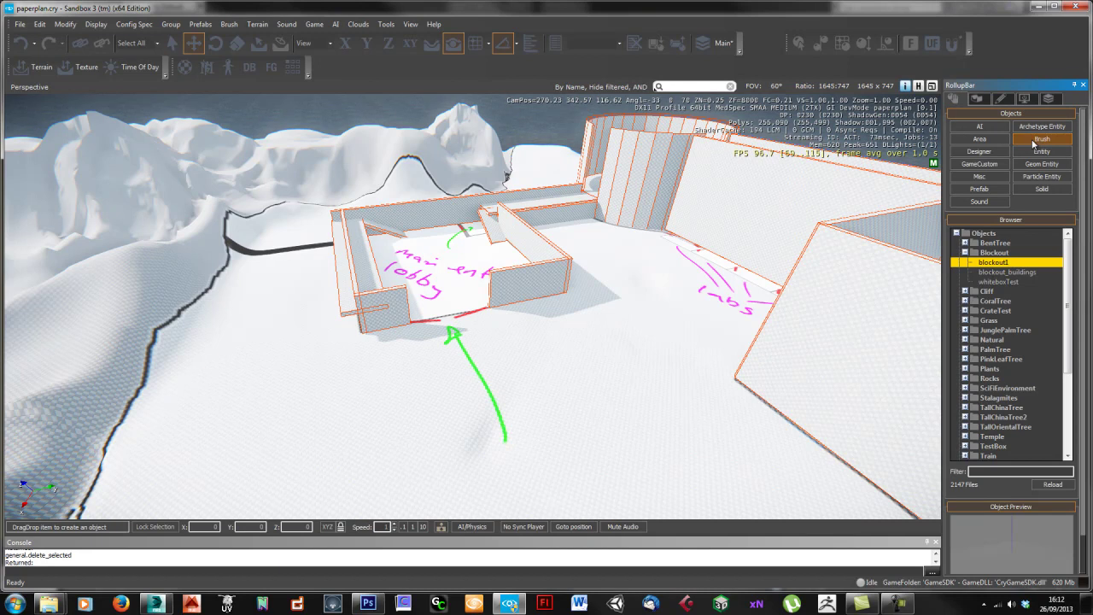
Step: Place the blockout_buildings brush from the Blockout folder into the level
{"action": "left_click", "coordinate": [991, 252]}
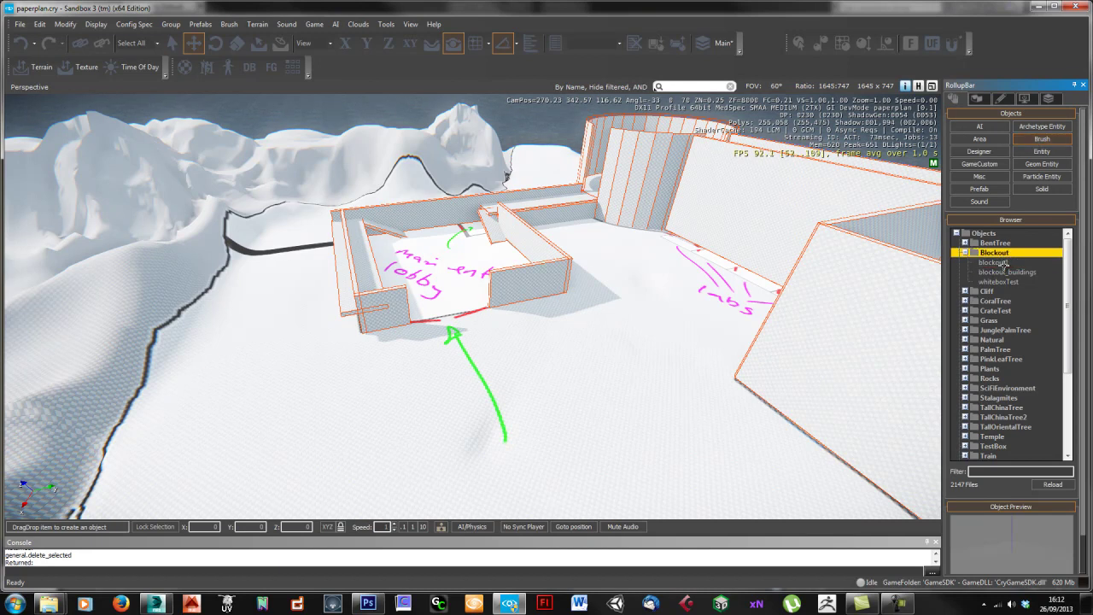
{"action": "left_click", "coordinate": [1003, 262]}
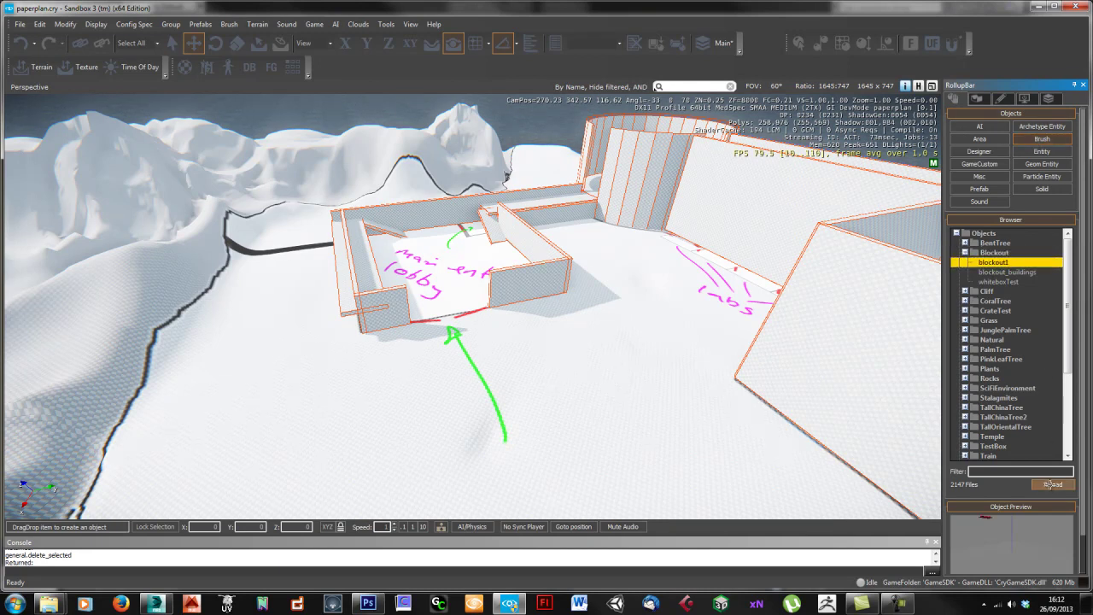
{"action": "left_click", "coordinate": [997, 272]}
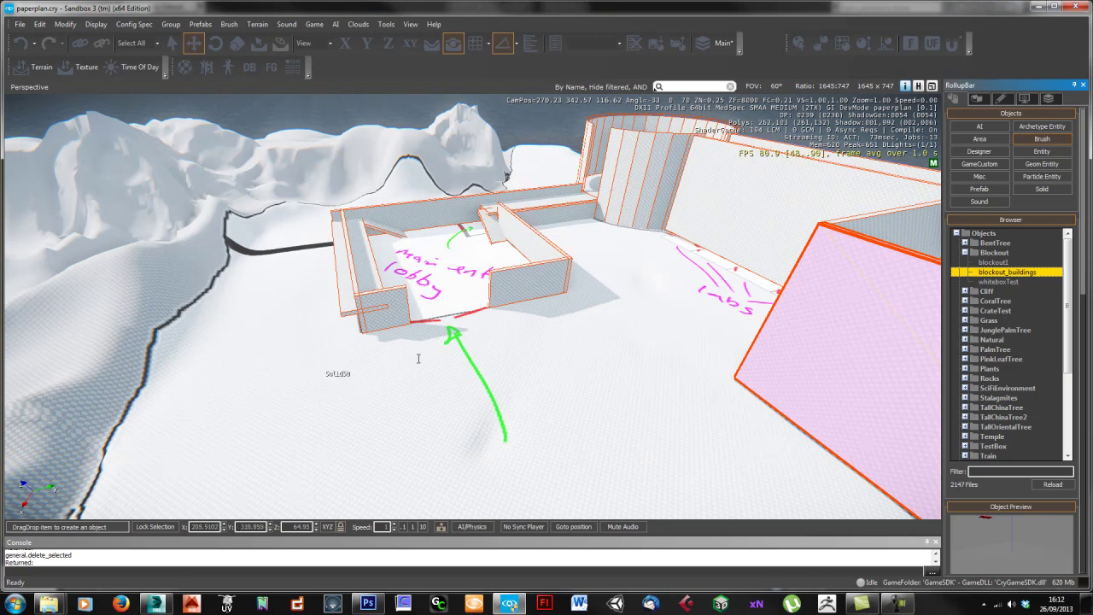
{"action": "left_click", "coordinate": [267, 383]}
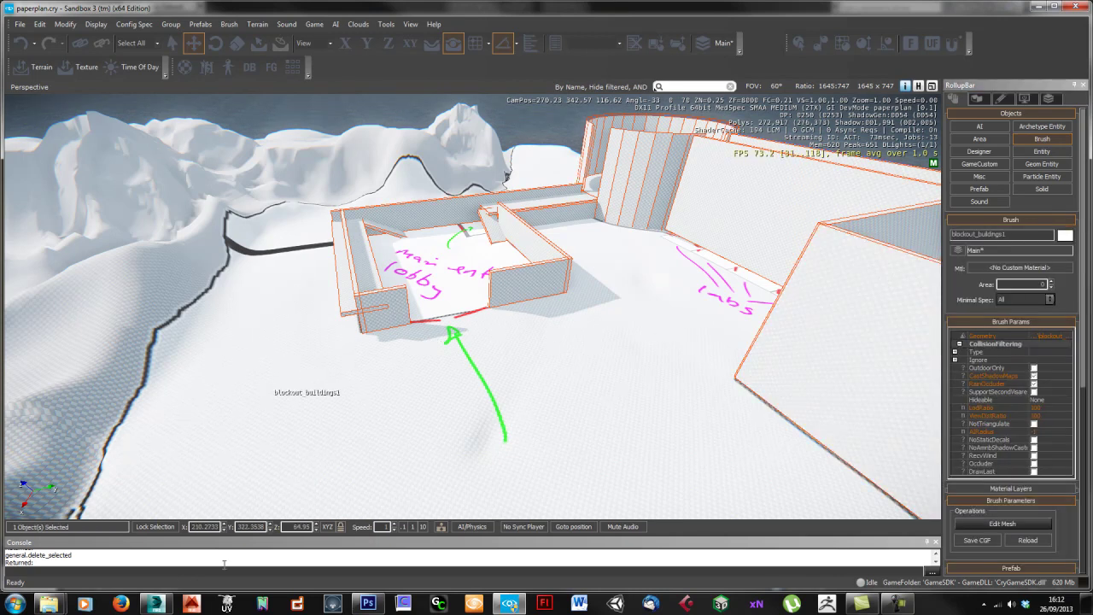
Step: Set the blockout_buildings brush position to X 0, Y 0, Z 0
{"action": "left_click", "coordinate": [193, 527]}
{"action": "type", "text": "0"}
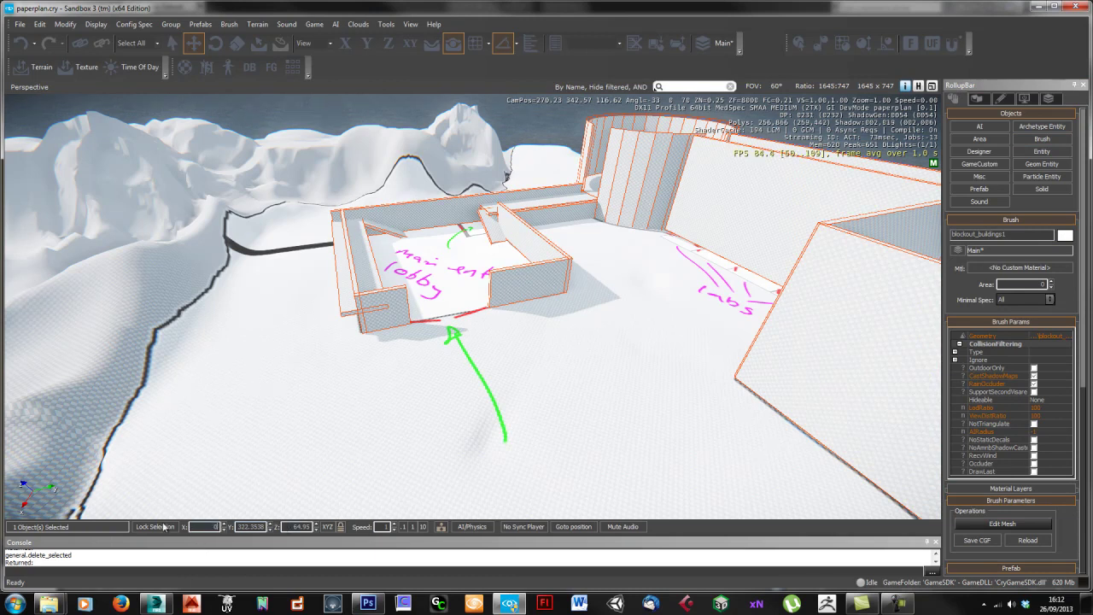
{"action": "left_click", "coordinate": [240, 527]}
{"action": "type", "text": "0"}
{"action": "key", "text": "Tab"}
{"action": "type", "text": "0"}
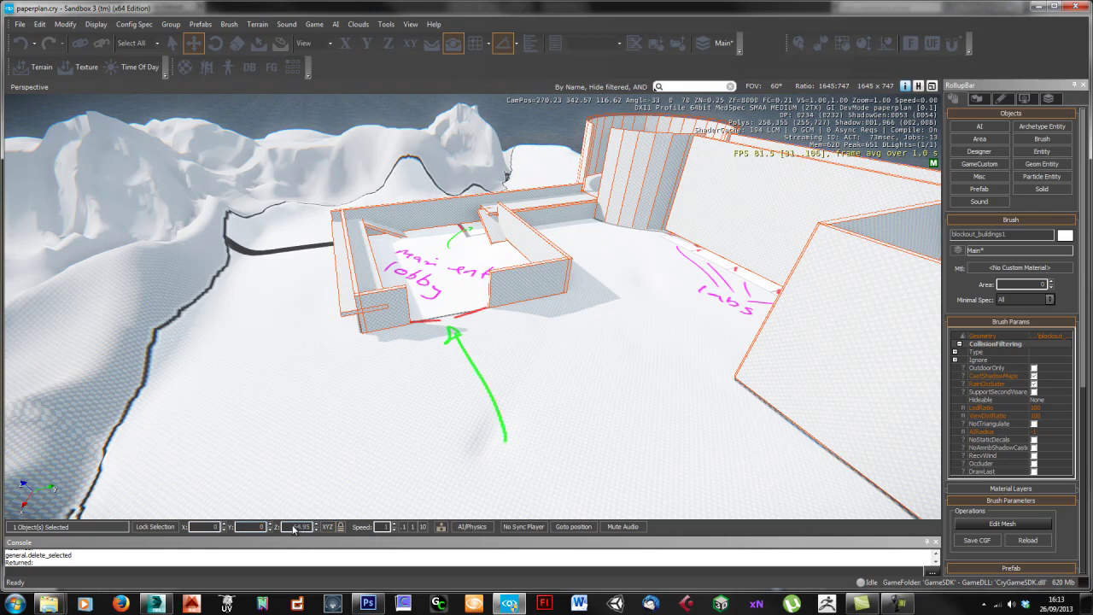
{"action": "key", "text": "Return"}
Step: Hide the Solids category so the old blockout walls do not cover the imported room
{"action": "right_click_drag", "start_coordinate": [502, 355], "coordinate": [504, 359]}
{"action": "key", "text": "w"}
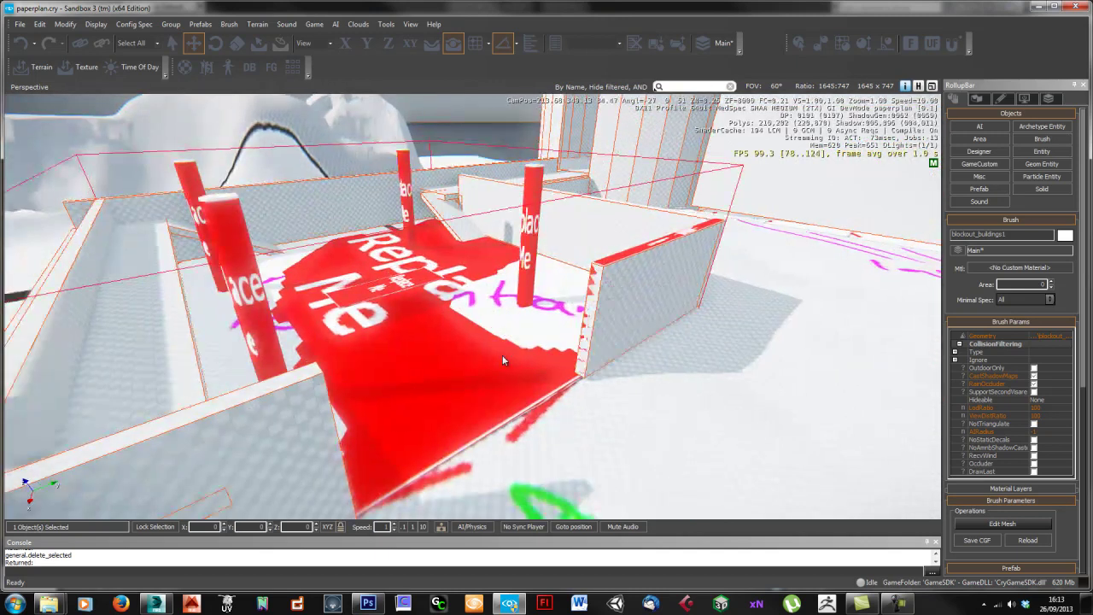
{"action": "key", "text": "s"}
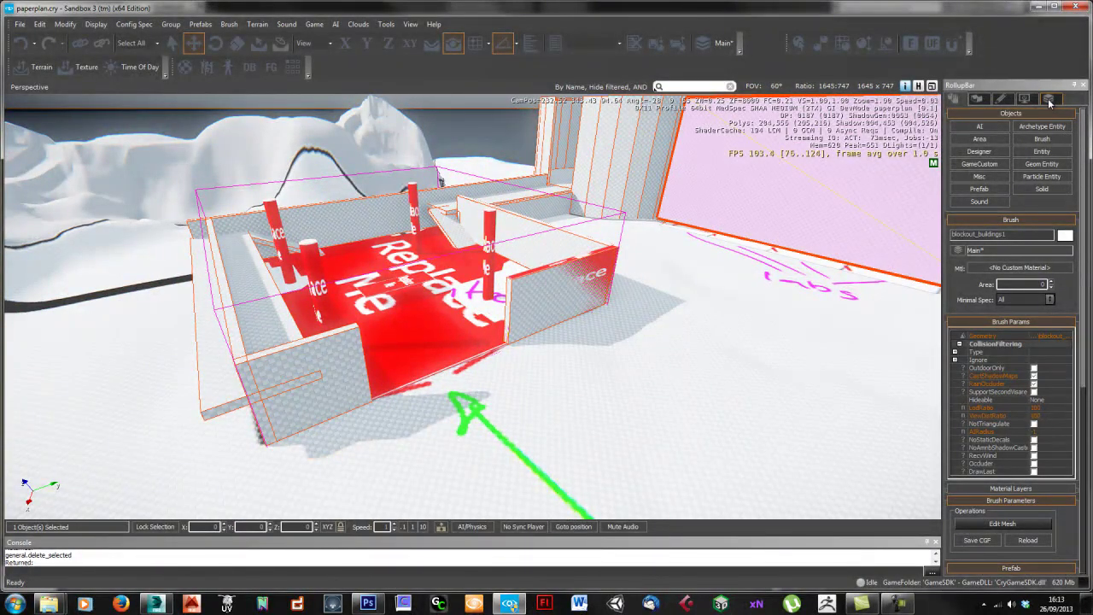
{"action": "left_click", "coordinate": [1051, 101]}
{"action": "left_click", "coordinate": [1030, 100]}
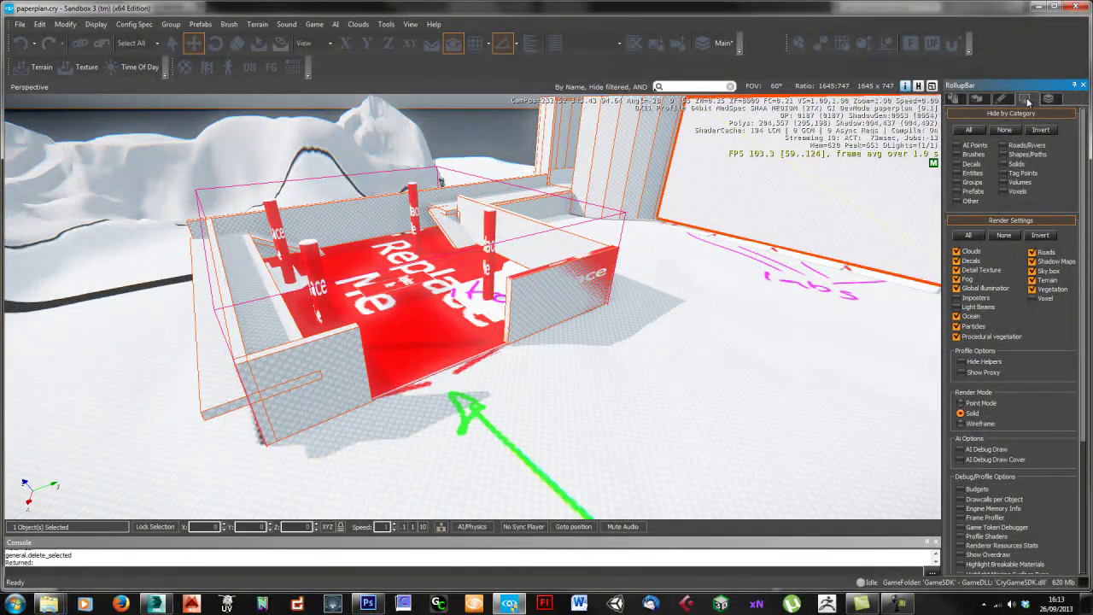
{"action": "left_click", "coordinate": [1004, 164]}
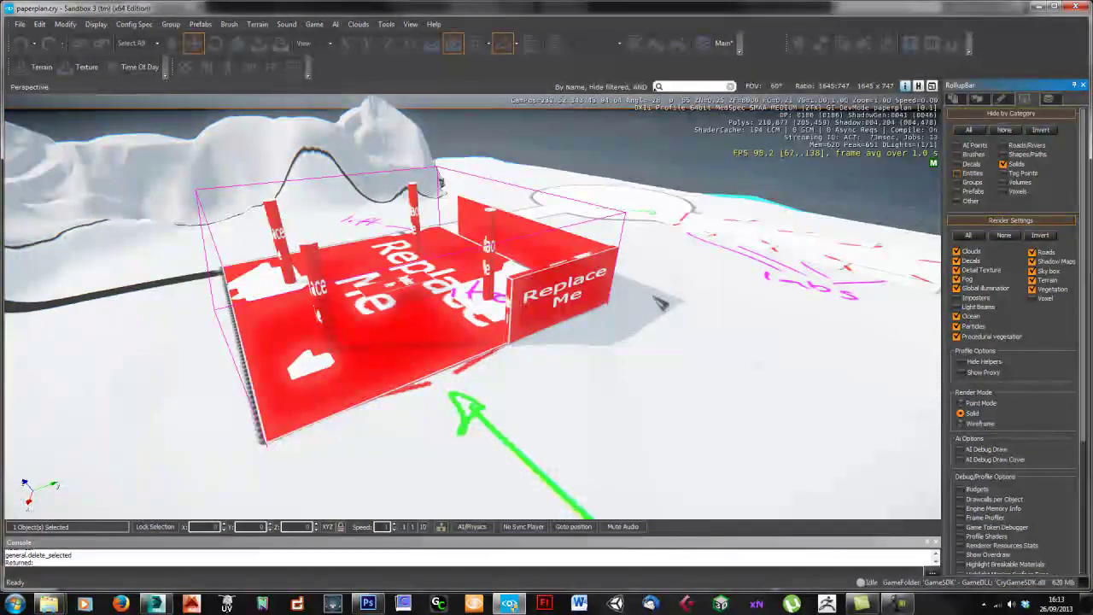
Step: Test the imported room in game mode from its entrance and return to editing
{"action": "scroll", "coordinate": [572, 322], "scroll_direction": "up", "scroll_amount": 5}
{"action": "right_click_drag", "start_coordinate": [566, 317], "coordinate": [570, 316]}
{"action": "key", "text": "w"}
{"action": "key", "text": "ctrl+g"}
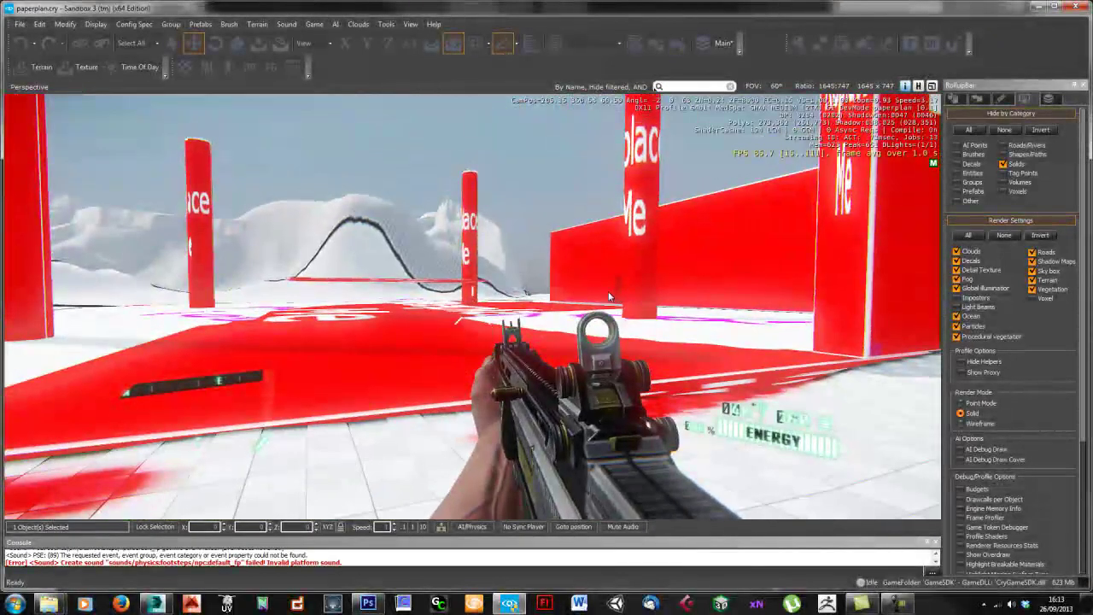
{"action": "key", "text": "Escape"}
Step: Search the Material Editor for white and assign the white_matte reference material to the blockout_buildings brush
{"action": "right_click_drag", "start_coordinate": [593, 289], "coordinate": [591, 285]}
{"action": "key", "text": "s"}
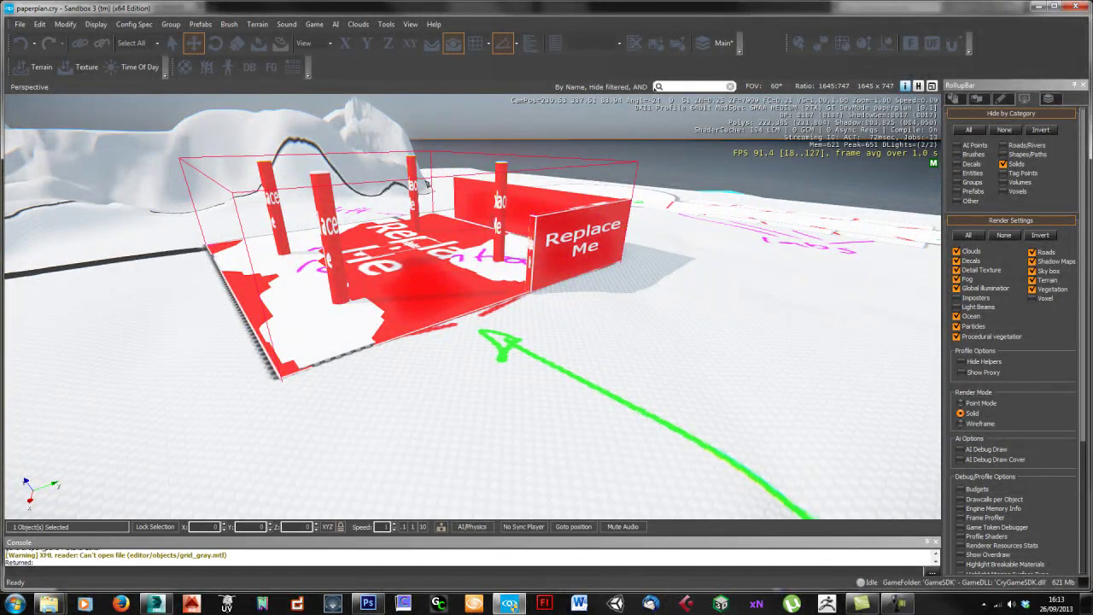
{"action": "key", "text": "m"}
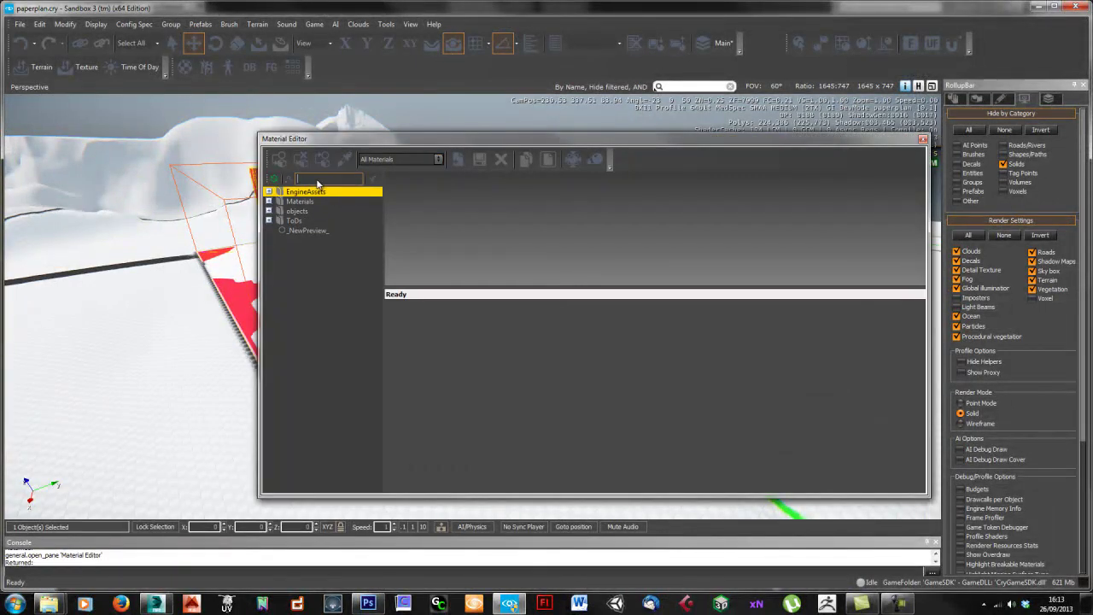
{"action": "key", "text": "Return"}
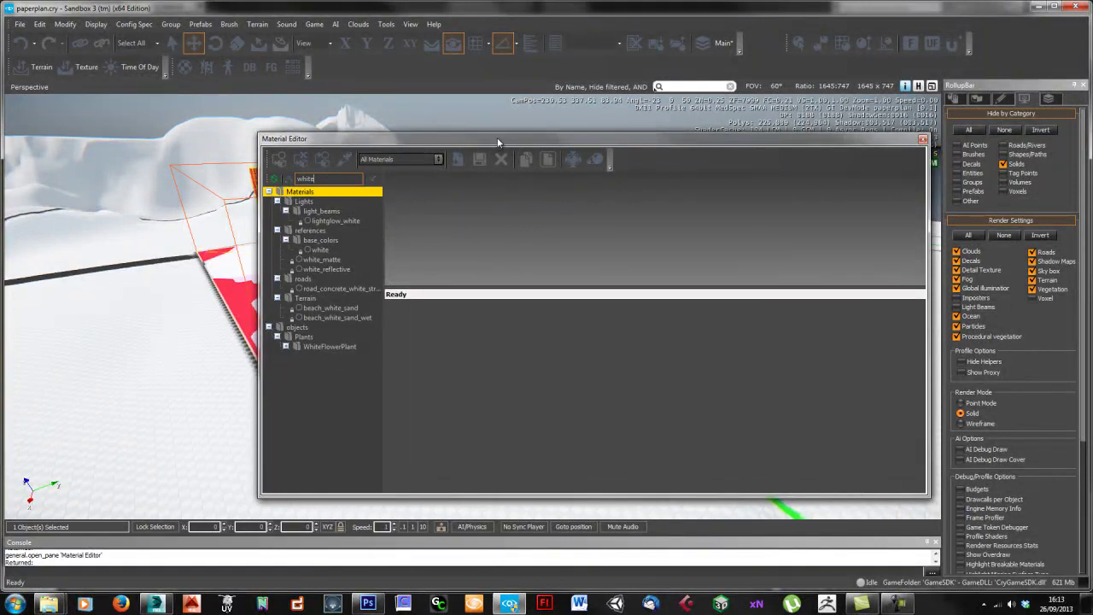
{"action": "left_click_drag", "start_coordinate": [493, 150], "coordinate": [832, 162]}
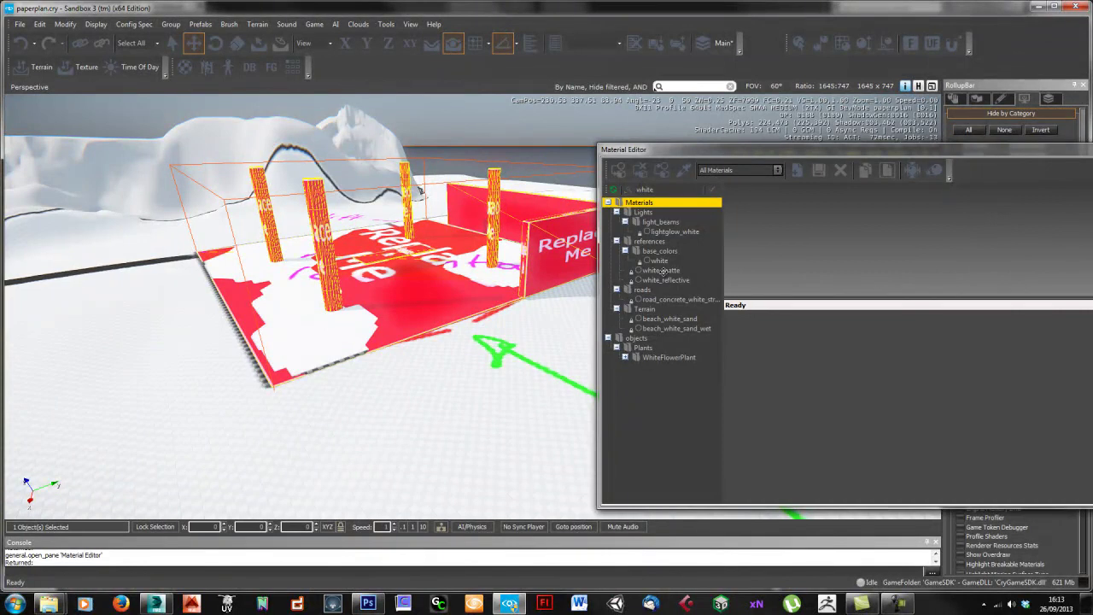
{"action": "left_click", "coordinate": [662, 270]}
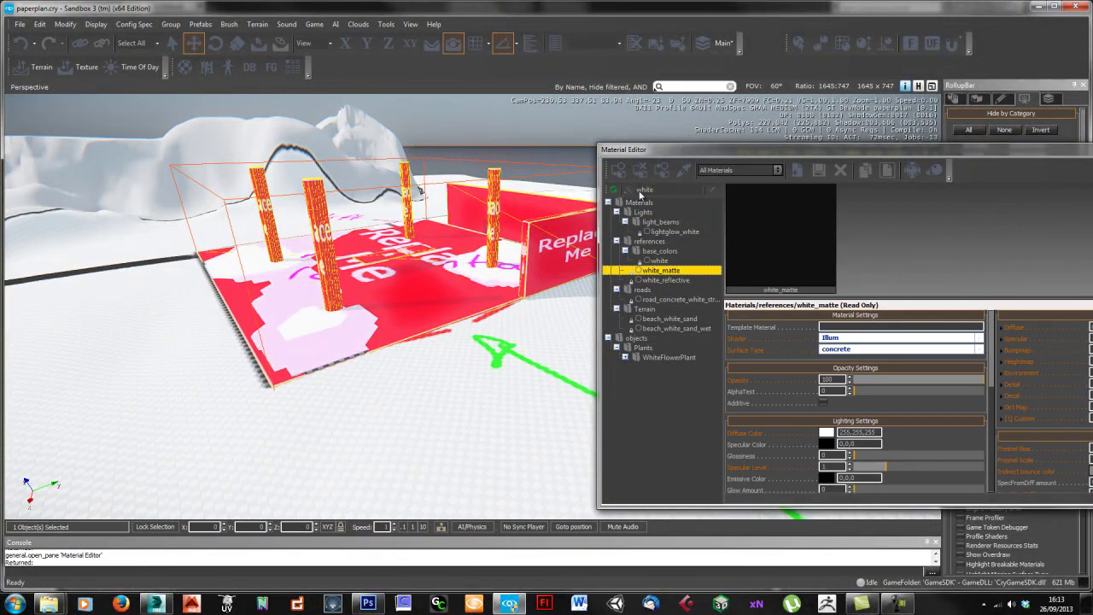
{"action": "left_click", "coordinate": [617, 174]}
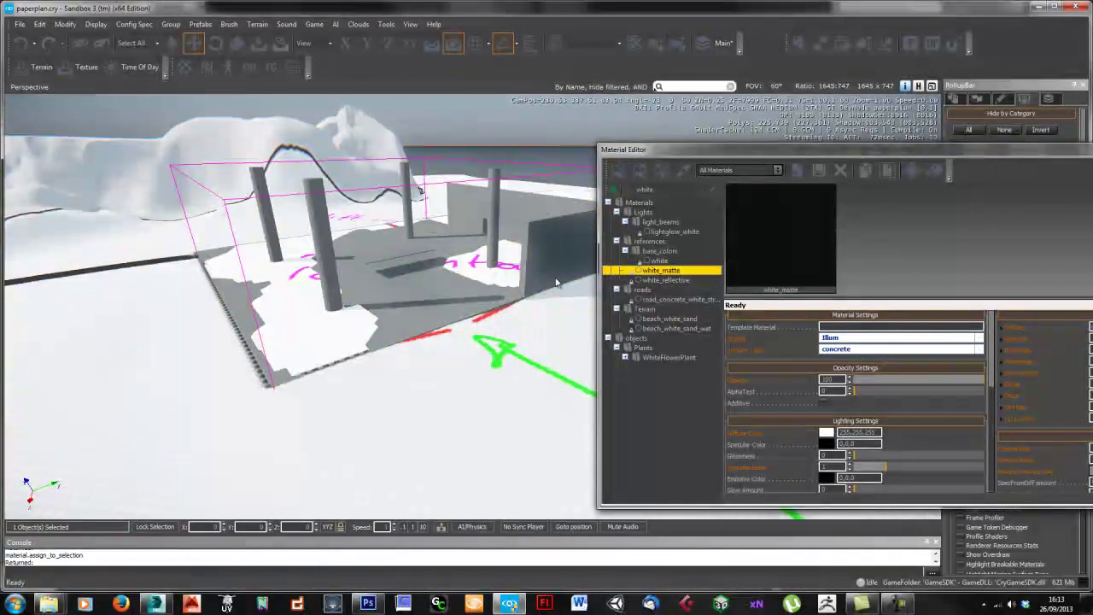
{"action": "left_click_drag", "start_coordinate": [947, 152], "coordinate": [632, 152]}
{"action": "left_click", "coordinate": [948, 152]}
Step: Enter game mode at the room entrance and run around the white_matte room past its pillars, walls and floating slab
{"action": "scroll", "coordinate": [579, 347], "scroll_direction": "up", "scroll_amount": 10}
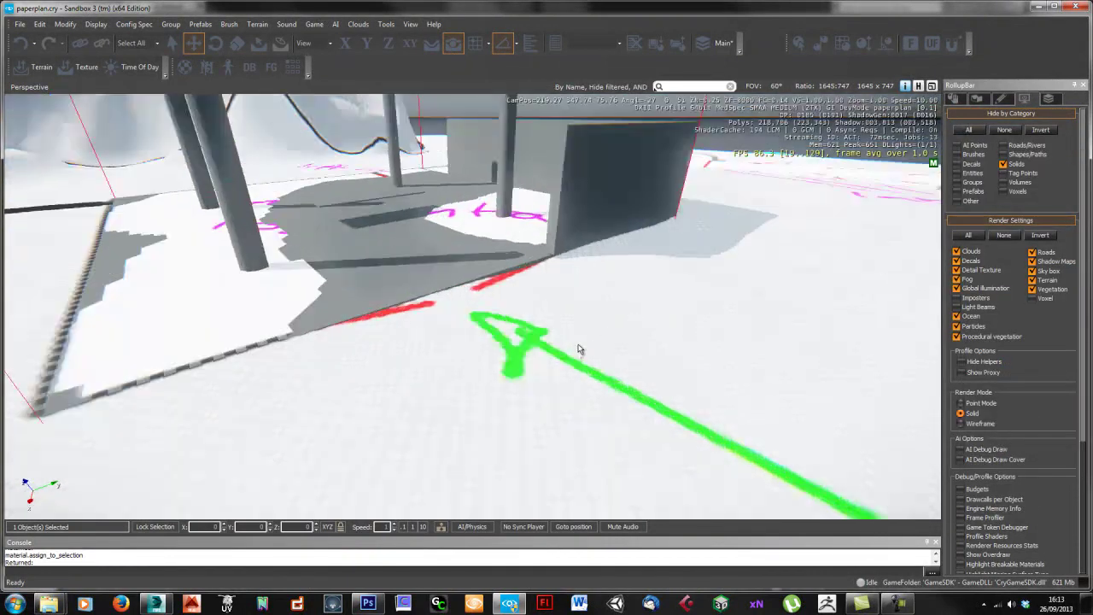
{"action": "scroll", "coordinate": [579, 352], "scroll_direction": "up", "scroll_amount": 3}
{"action": "key", "text": "ctrl+g"}
{"action": "key", "text": "shift+w"}
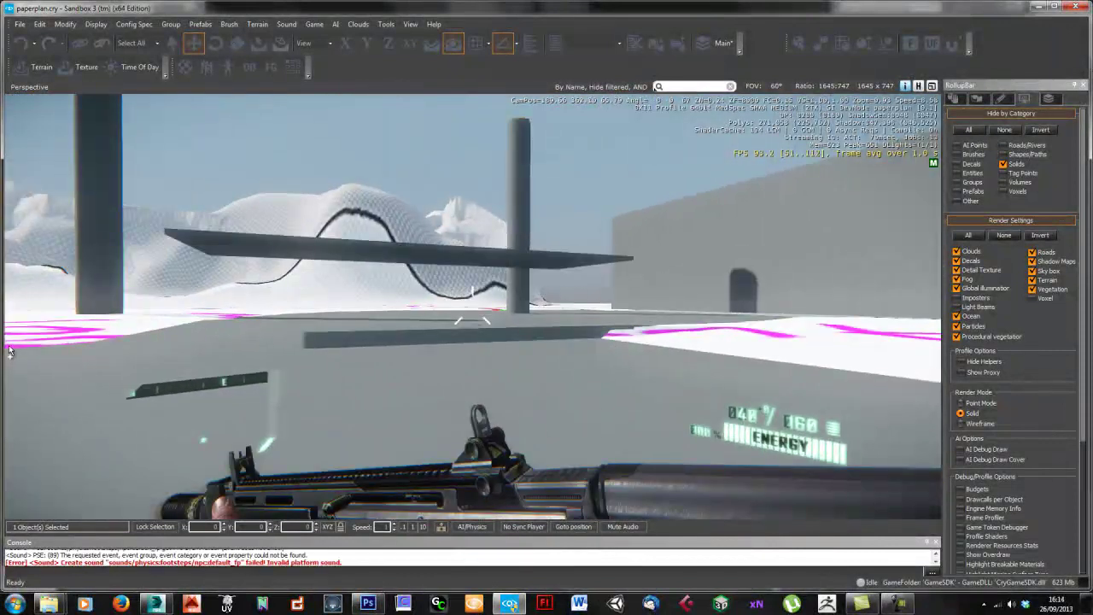
{"action": "key", "text": "shift+w"}
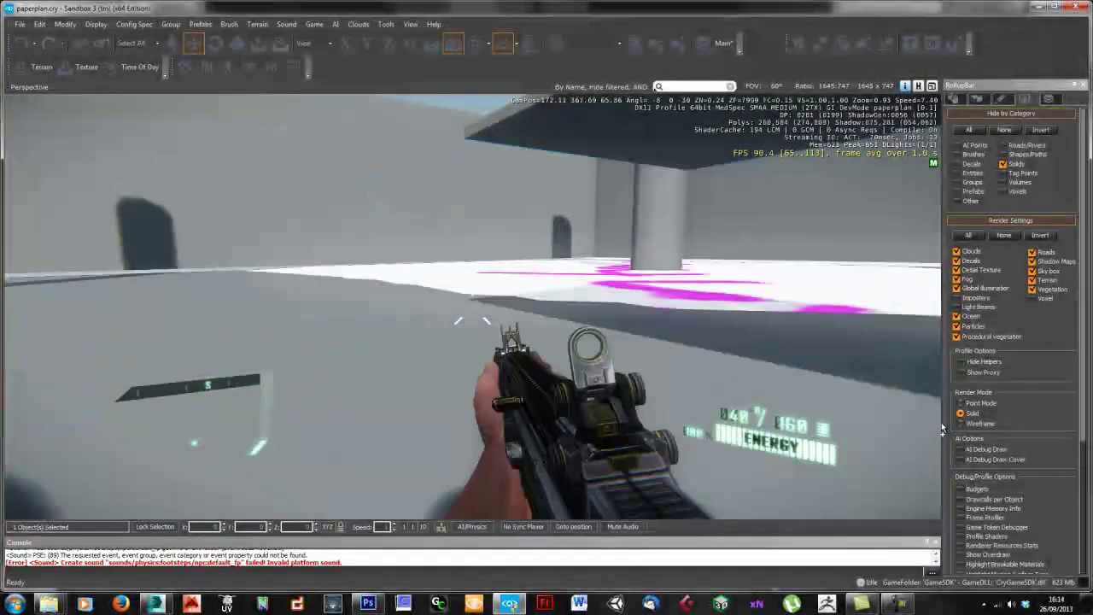
{"action": "key", "text": "shift+w"}
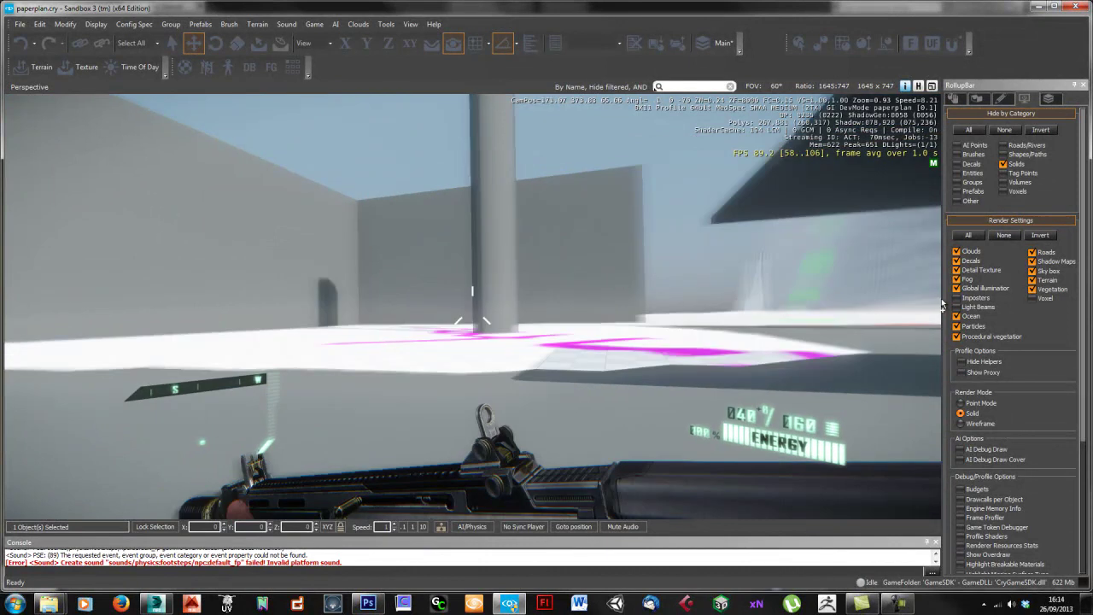
{"action": "key", "text": "shift+w"}
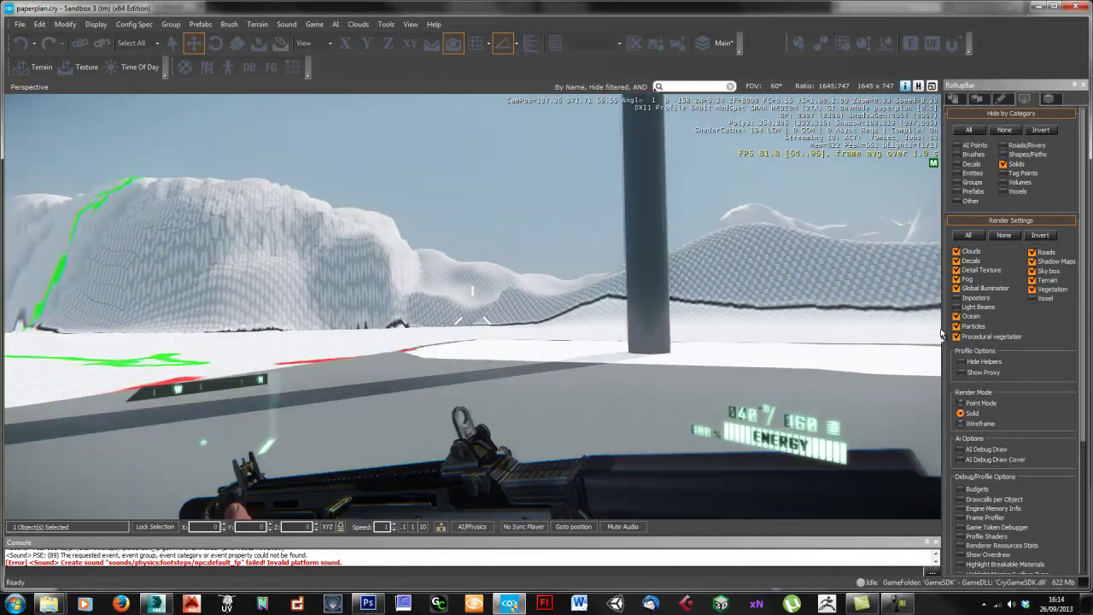
{"action": "key", "text": "shift+w"}
{"action": "key", "text": "w"}
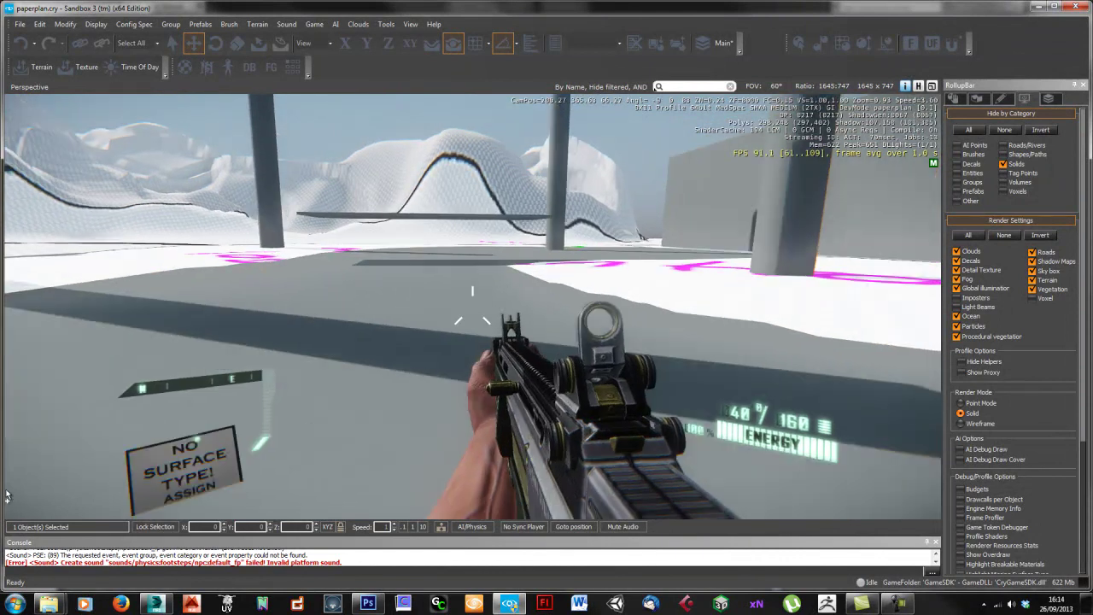
Step: Play-test the entrance by walking out over the red marks and back onto the room's floor
{"action": "key", "text": "w"}
{"action": "key", "text": "w"}
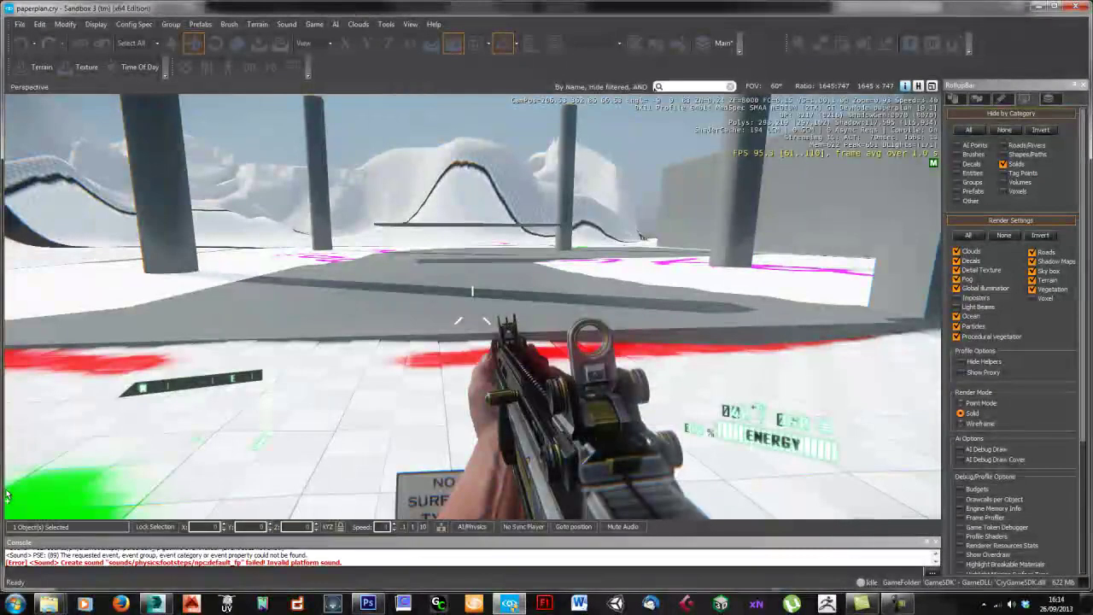
{"action": "key", "text": "w"}
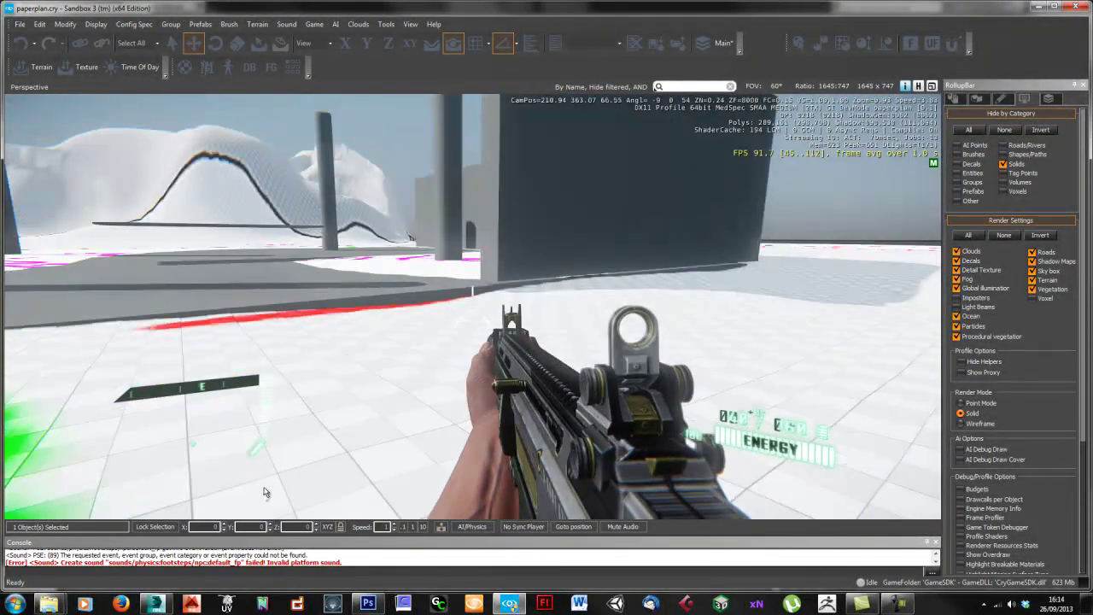
{"action": "key", "text": "w"}
{"action": "key", "text": "shift+w"}
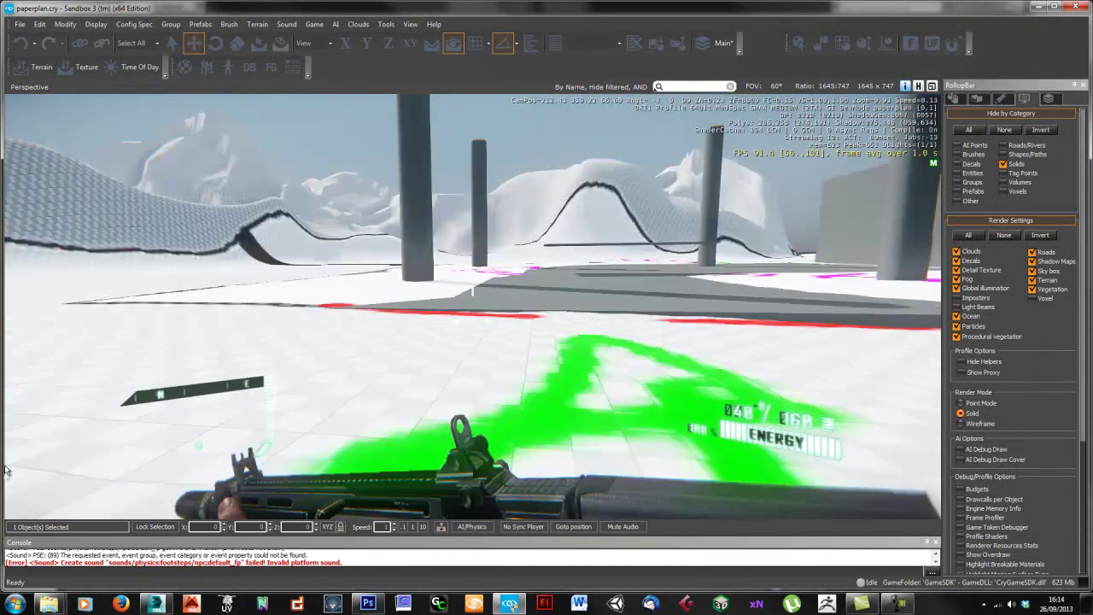
{"action": "key", "text": "w"}
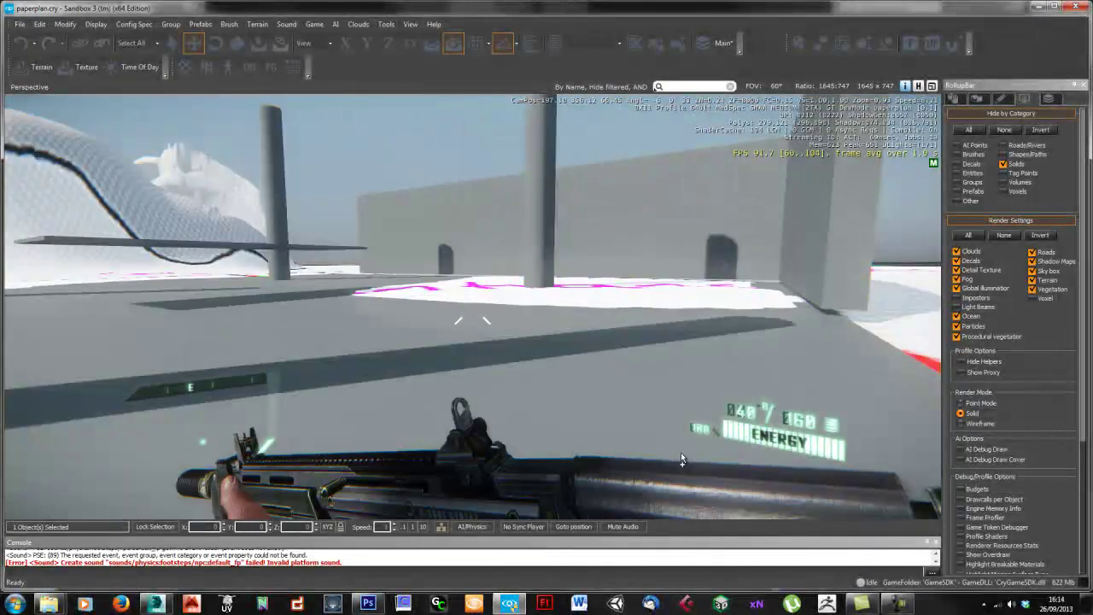
{"action": "key", "text": "w"}
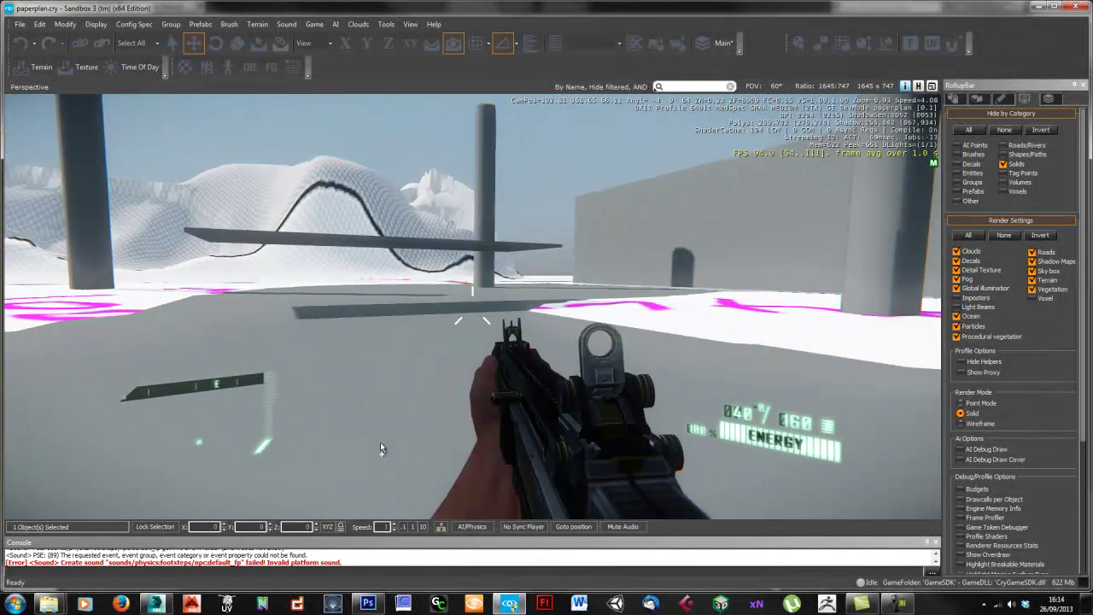
{"action": "key", "text": "w"}
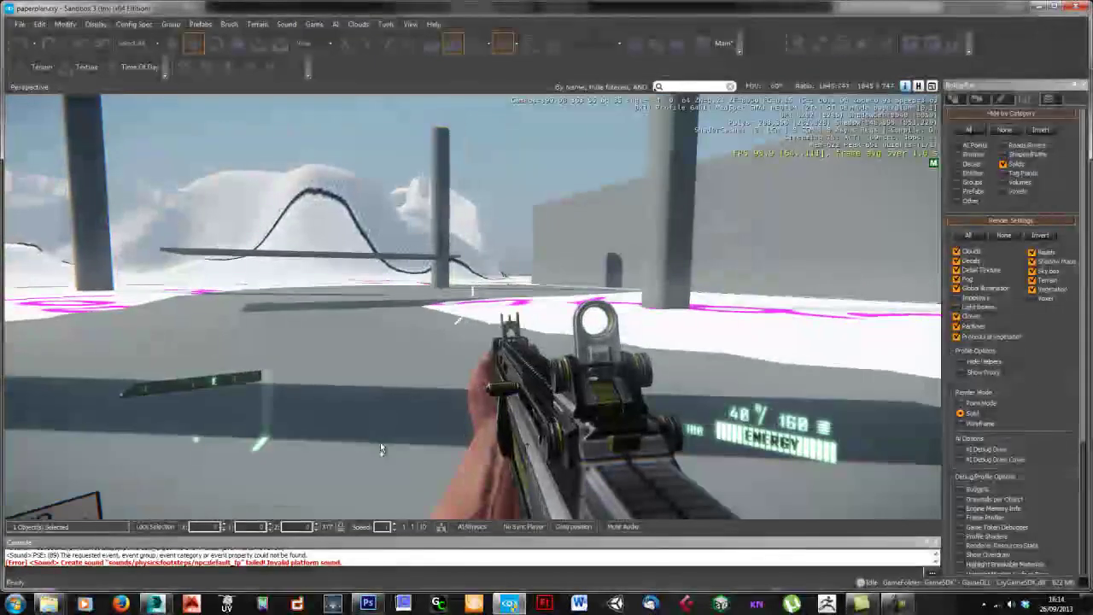
Step: Check the side wall and the floor's raised edge at the entrance in game mode, crossing the edge again
{"action": "key", "text": "a"}
{"action": "key", "text": "w"}
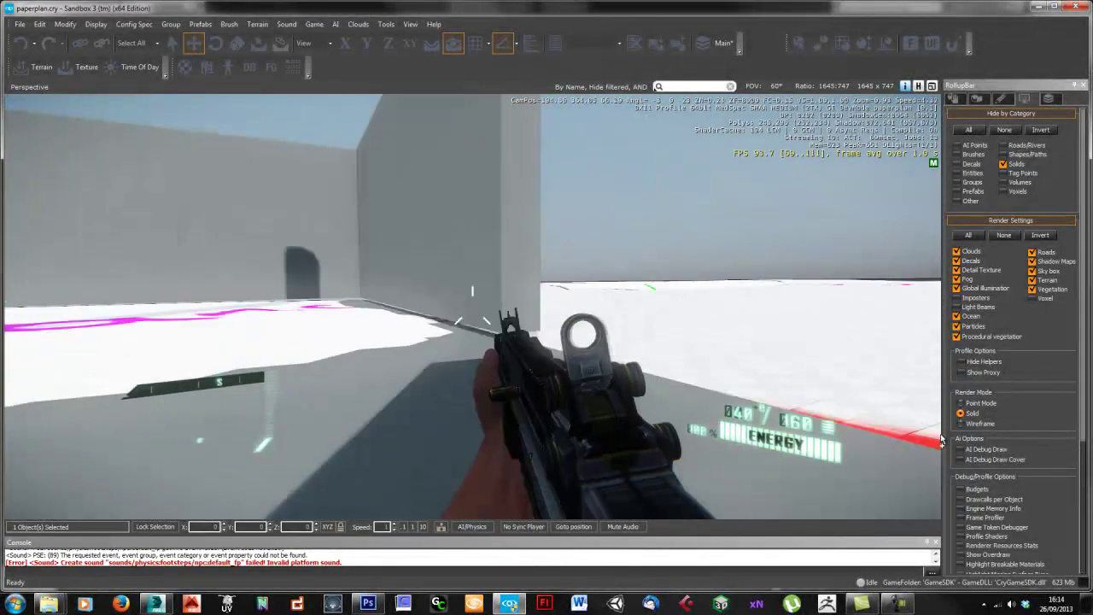
{"action": "left_click", "coordinate": [942, 398]}
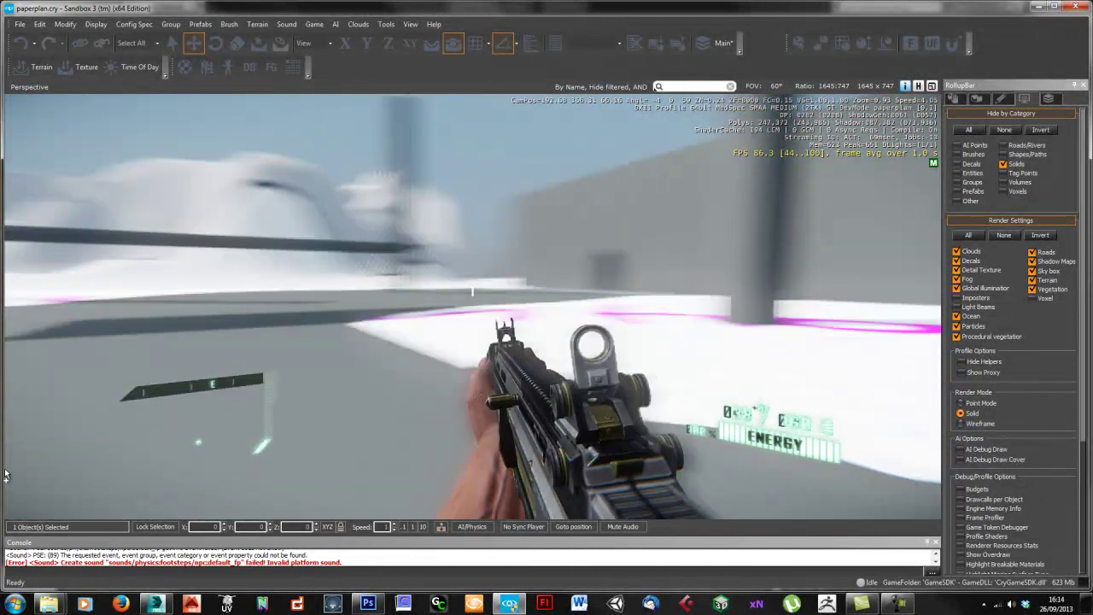
{"action": "key", "text": "w"}
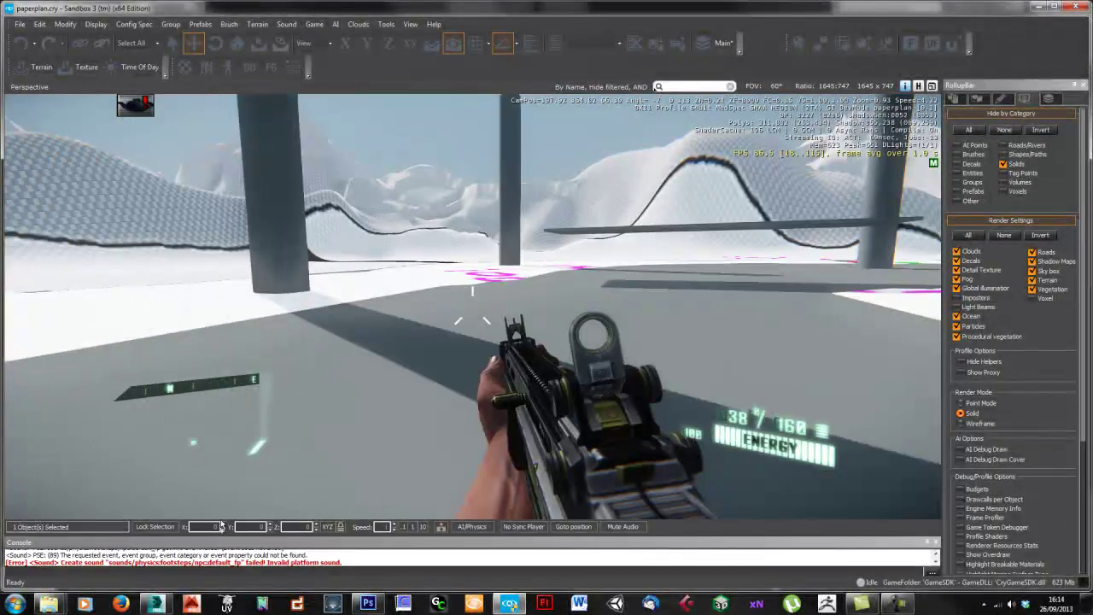
{"action": "key", "text": "w"}
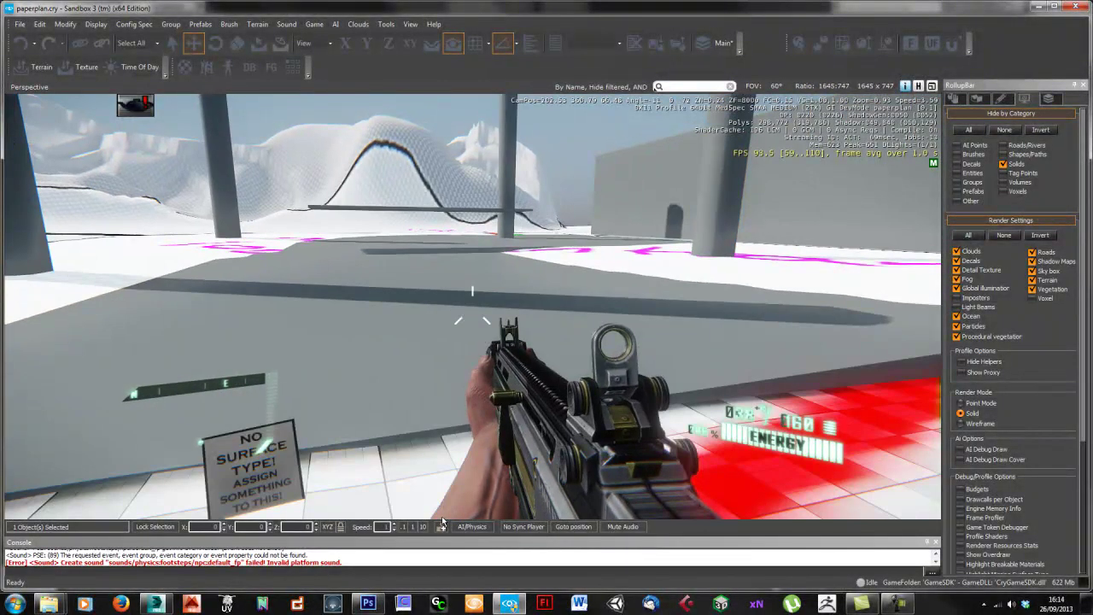
{"action": "key", "text": "w"}
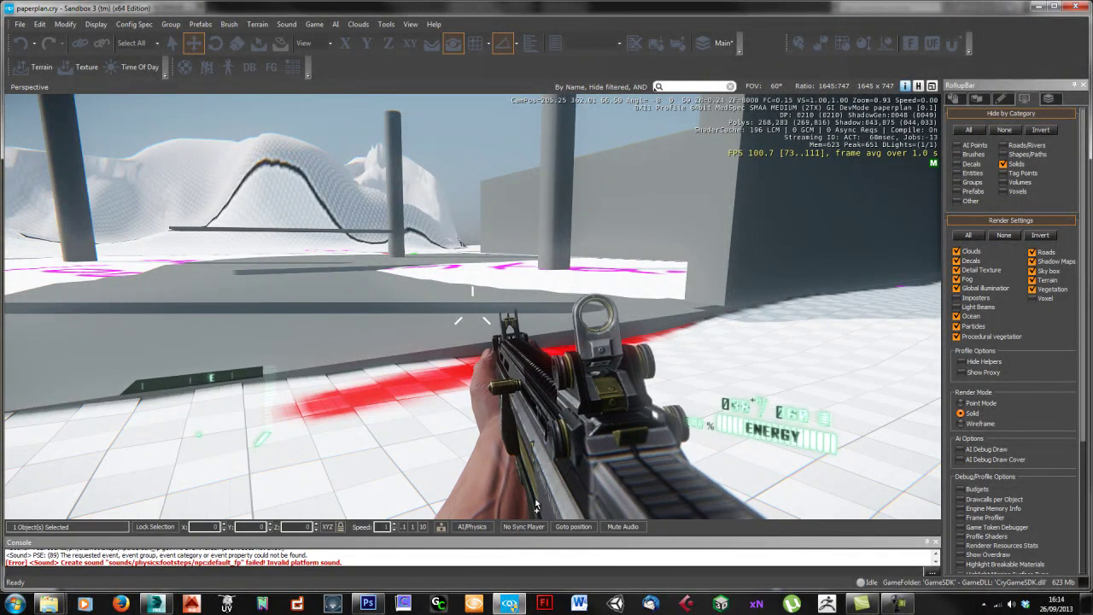
{"action": "key", "text": "w"}
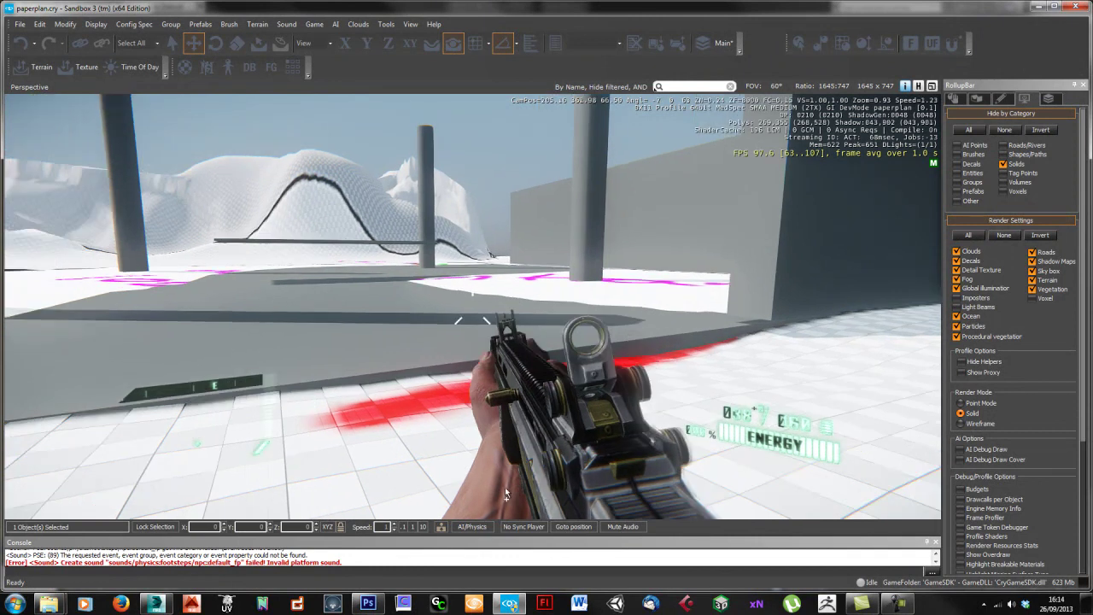
{"action": "key", "text": "w"}
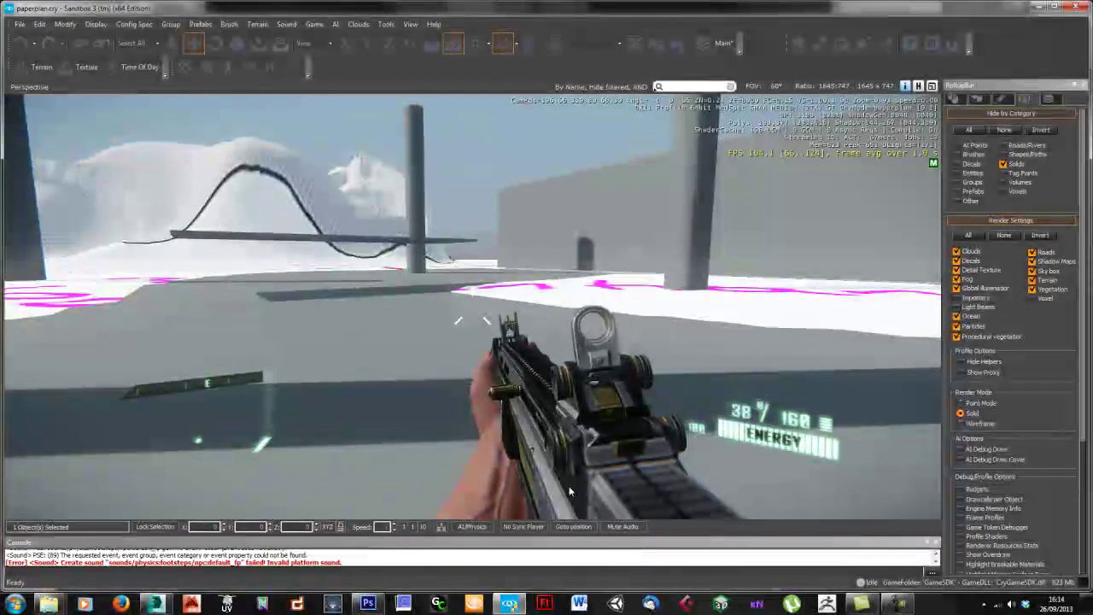
Step: Run to the floating slab, examine its underside and clearance, and leave game mode
{"action": "key", "text": "shift+w"}
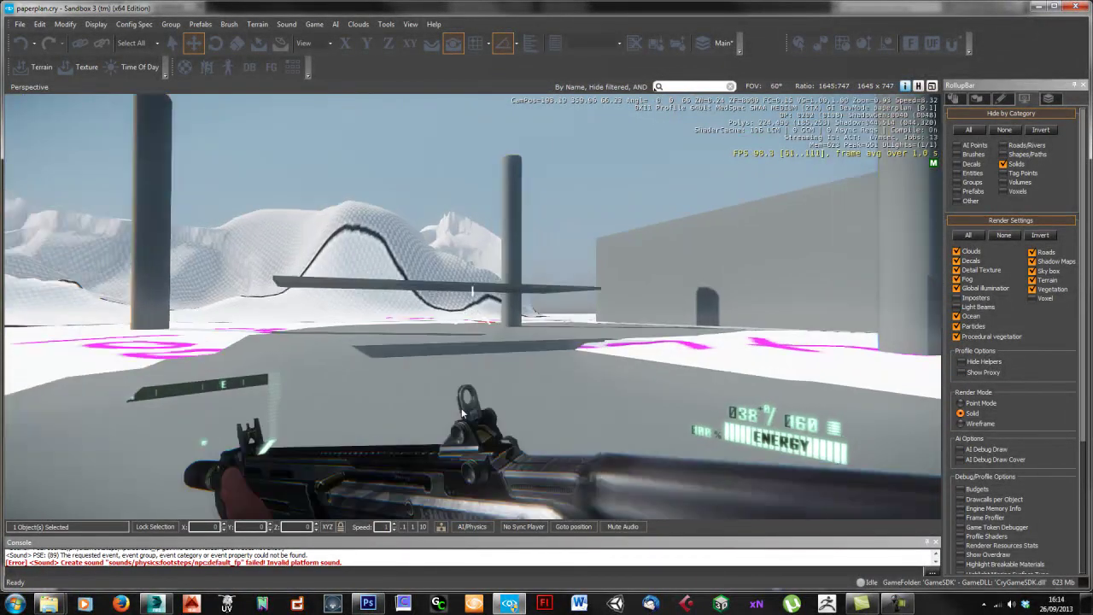
{"action": "key", "text": "shift+w"}
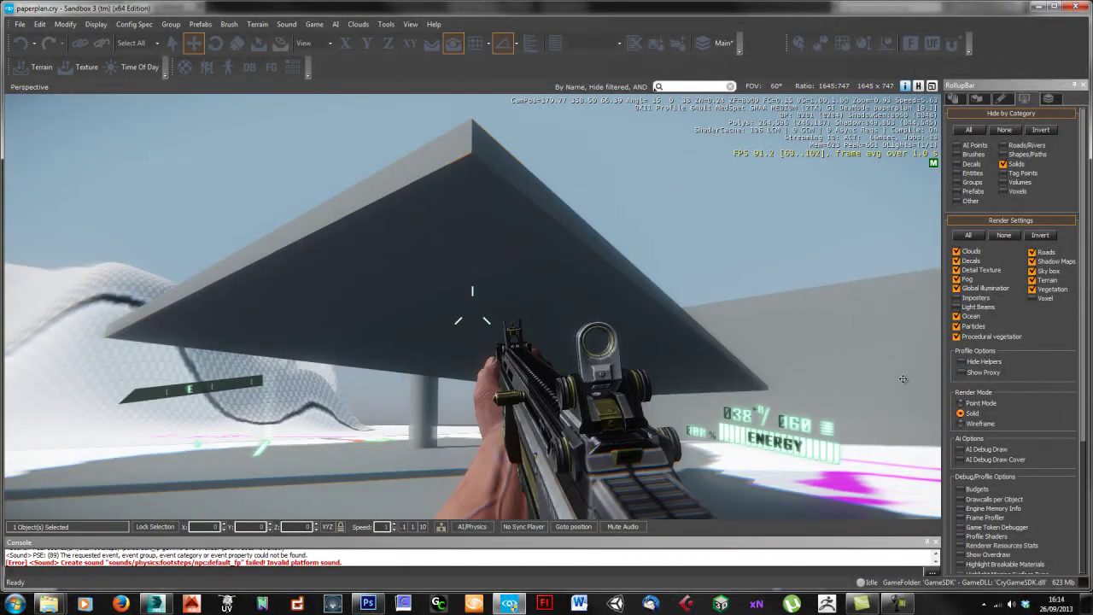
{"action": "key", "text": "w"}
{"action": "key", "text": "s"}
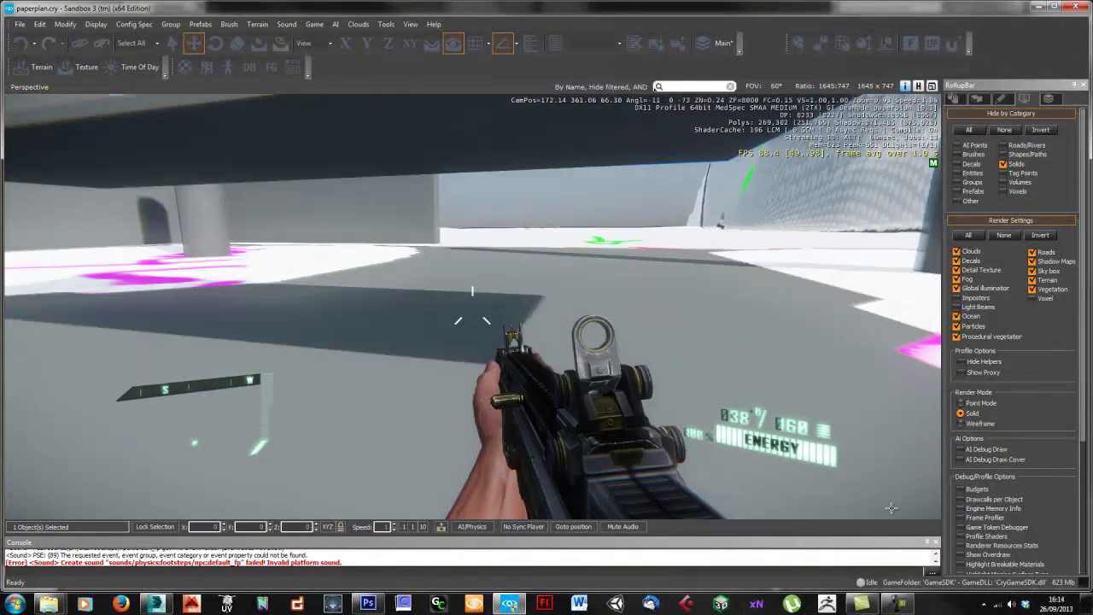
{"action": "key", "text": "ctrl+g"}
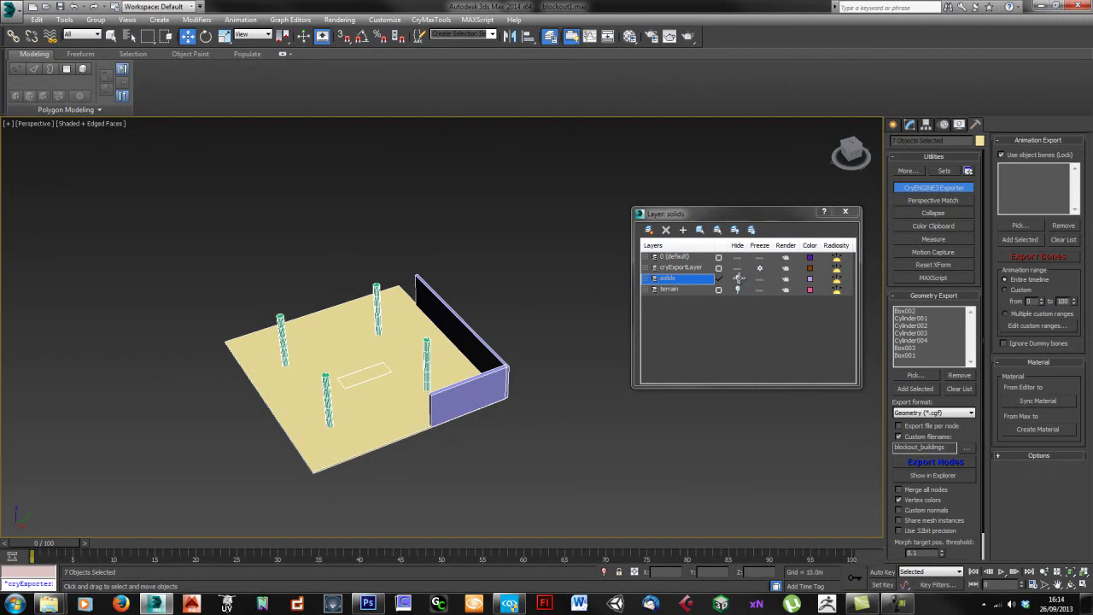
Step: In 3ds Max, unhide the solids layer and clear the current object selection
{"action": "left_click", "coordinate": [738, 278]}
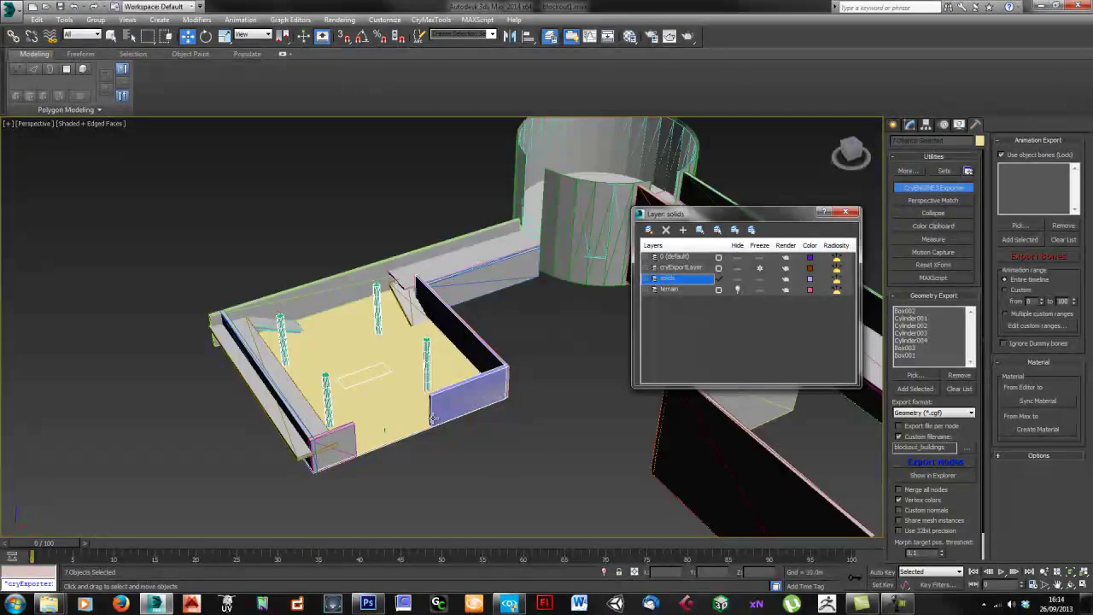
{"action": "right_click", "coordinate": [499, 376]}
{"action": "middle_click", "coordinate": [485, 395]}
{"action": "scroll", "coordinate": [474, 385], "scroll_direction": "up", "scroll_amount": 5}
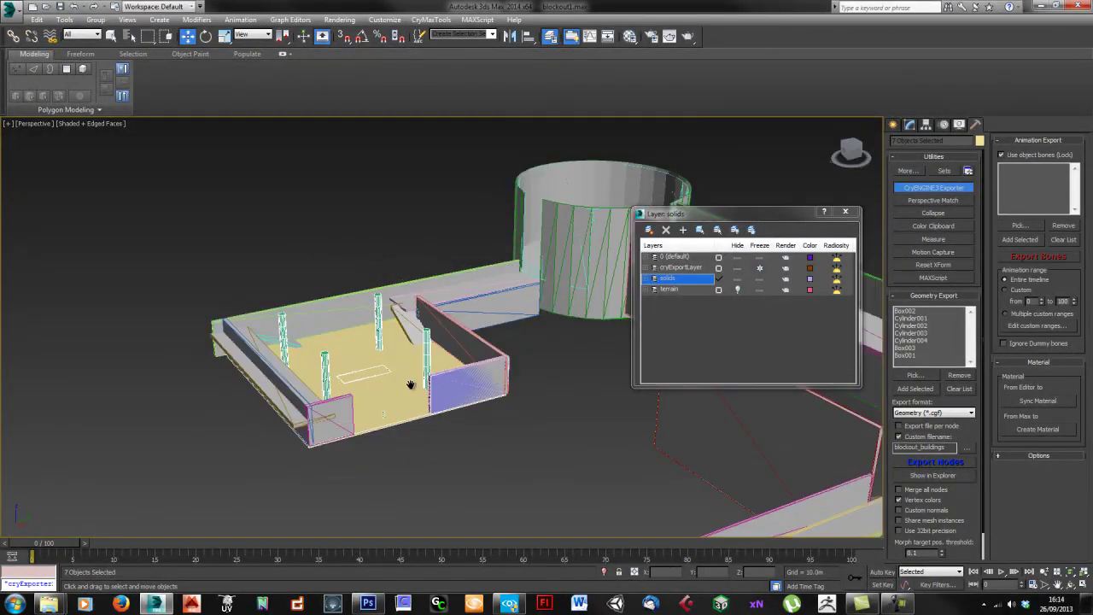
{"action": "left_click", "coordinate": [579, 494]}
Step: Move the small upright box from near the entrance to beside the floating slab for a height comparison
{"action": "middle_click_drag", "start_coordinate": [543, 449], "coordinate": [468, 368], "text": "alt"}
{"action": "scroll", "coordinate": [440, 425], "scroll_direction": "up", "scroll_amount": 5}
{"action": "left_click", "coordinate": [431, 427]}
{"action": "middle_click_drag", "start_coordinate": [432, 427], "coordinate": [539, 440], "text": "alt"}
{"action": "scroll", "coordinate": [521, 425], "scroll_direction": "down", "scroll_amount": 4}
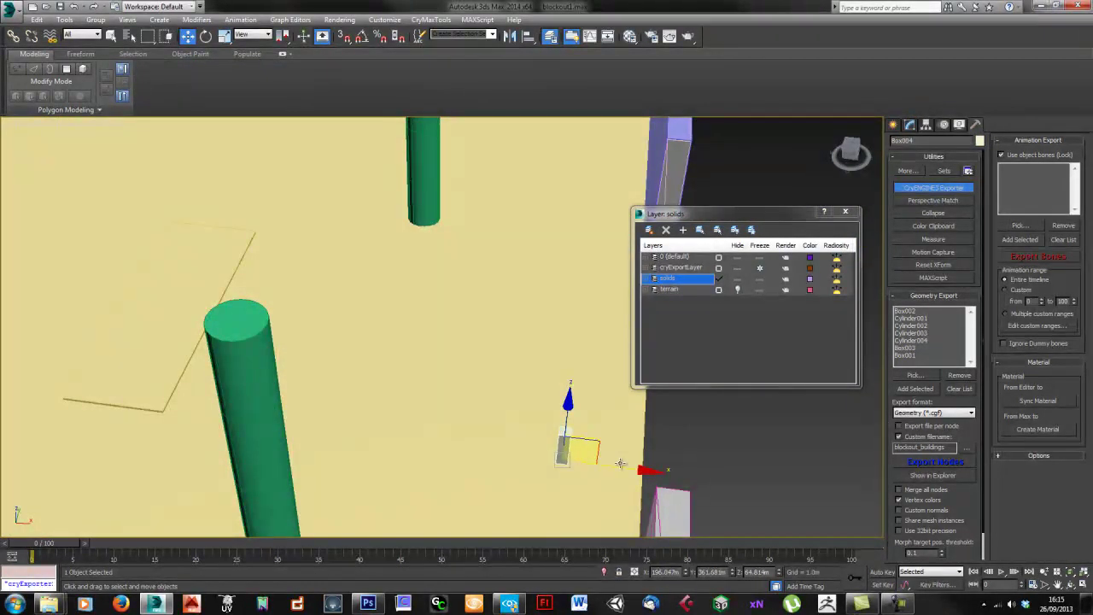
{"action": "left_click_drag", "start_coordinate": [610, 463], "coordinate": [214, 409]}
{"action": "middle_click_drag", "start_coordinate": [213, 410], "coordinate": [429, 310], "text": "alt"}
{"action": "mouse_move", "coordinate": [360, 305]}
{"action": "left_mouse_down"}
{"action": "mouse_move", "coordinate": [363, 287]}
{"action": "mouse_move", "coordinate": [363, 301]}
{"action": "left_mouse_up"}
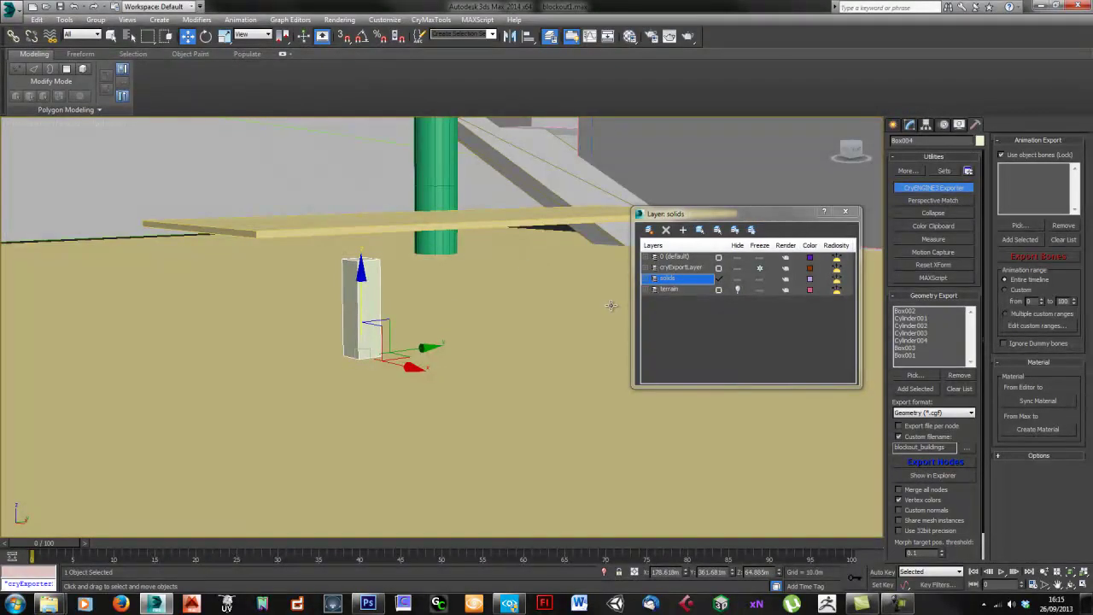
Step: Switch to Sandbox and inspect the imported room's entrance, wall and pillars from outside and inside
{"action": "left_click", "coordinate": [511, 604]}
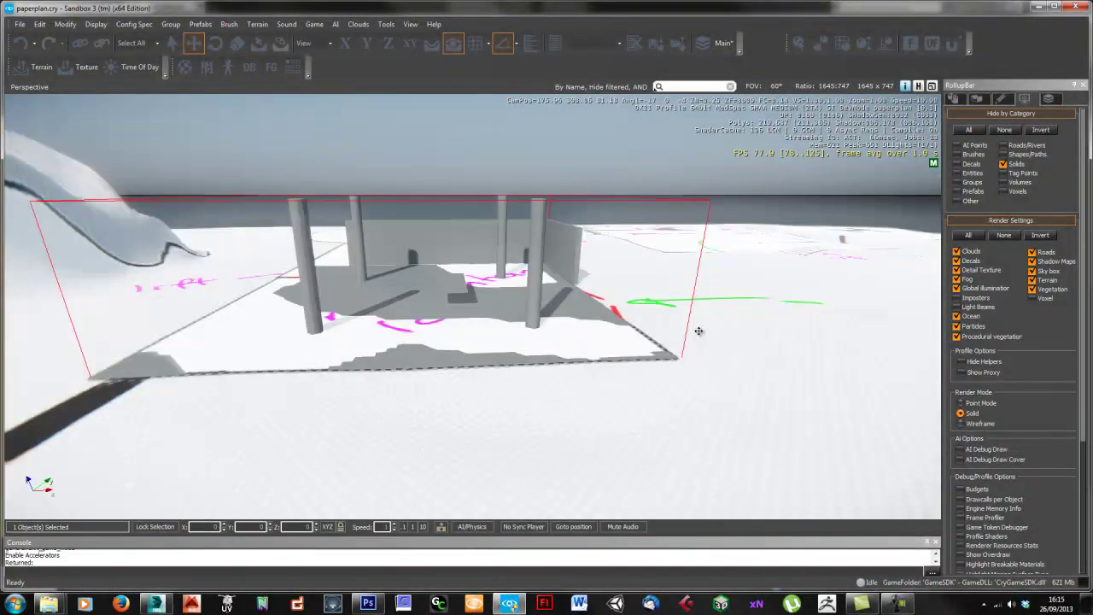
{"action": "scroll", "coordinate": [699, 331], "scroll_direction": "up", "scroll_amount": 5}
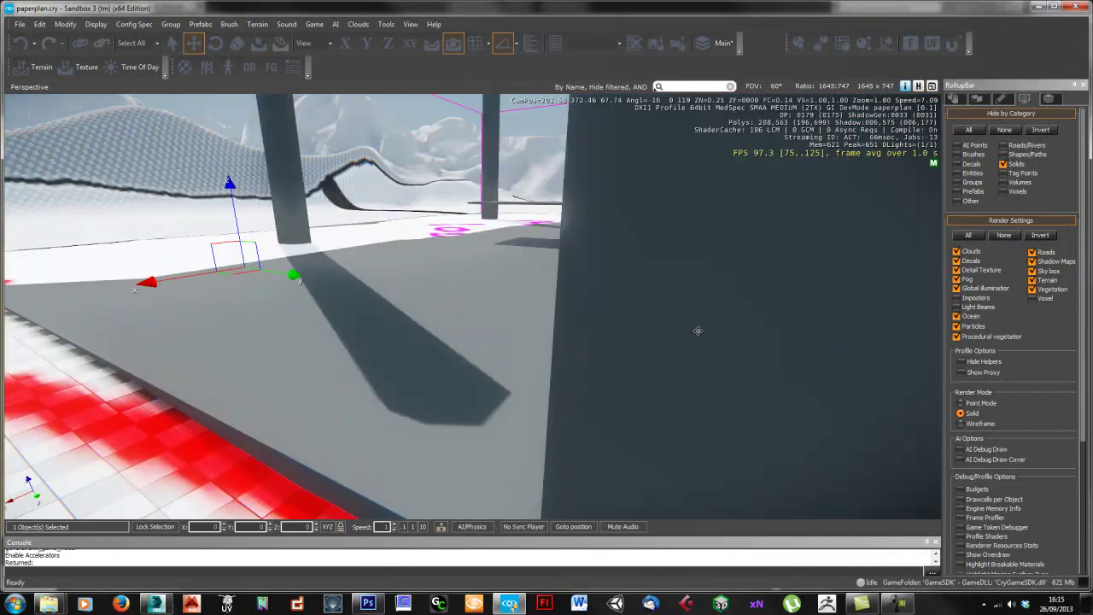
{"action": "scroll", "coordinate": [698, 331], "scroll_direction": "down", "scroll_amount": 5}
{"action": "key", "text": "d"}
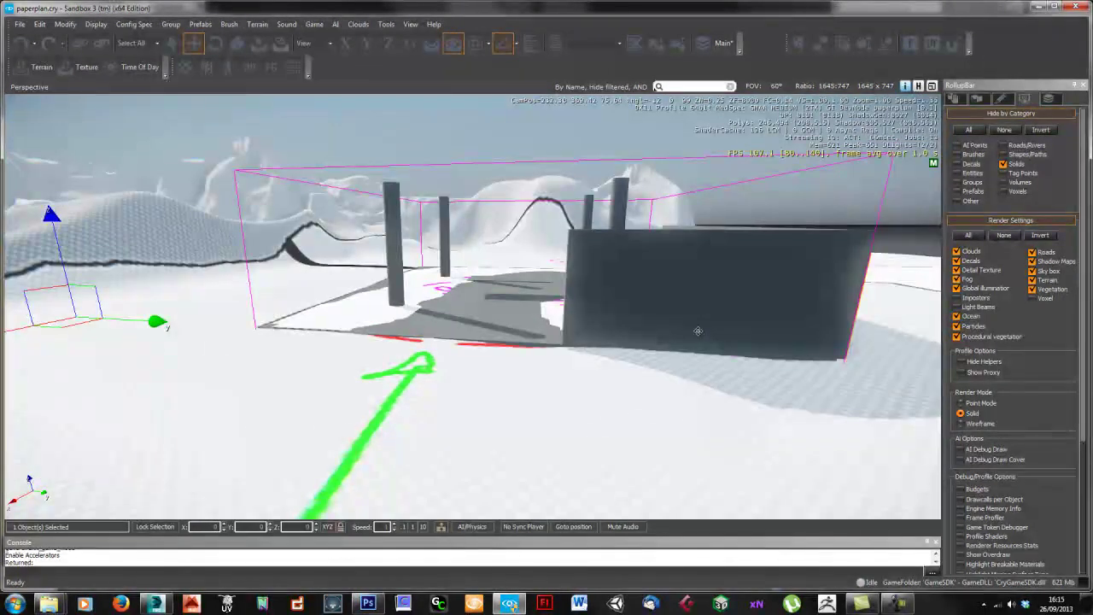
{"action": "scroll", "coordinate": [698, 330], "scroll_direction": "up", "scroll_amount": 4}
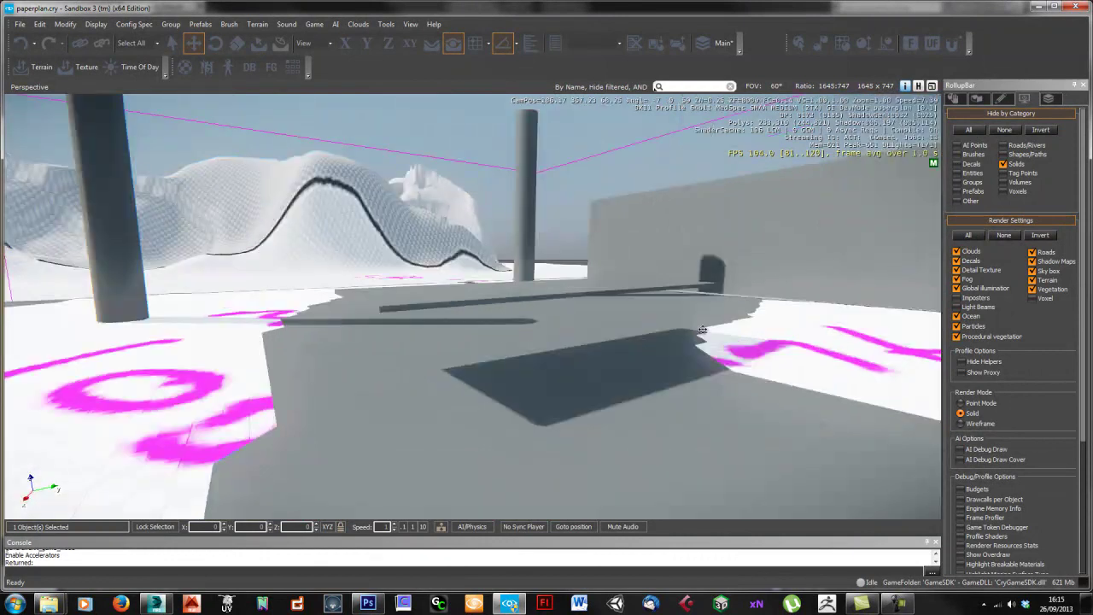
Step: Examine the floating slab's height above the floor and its shadow from above and at floor level
{"action": "left_click", "coordinate": [567, 245]}
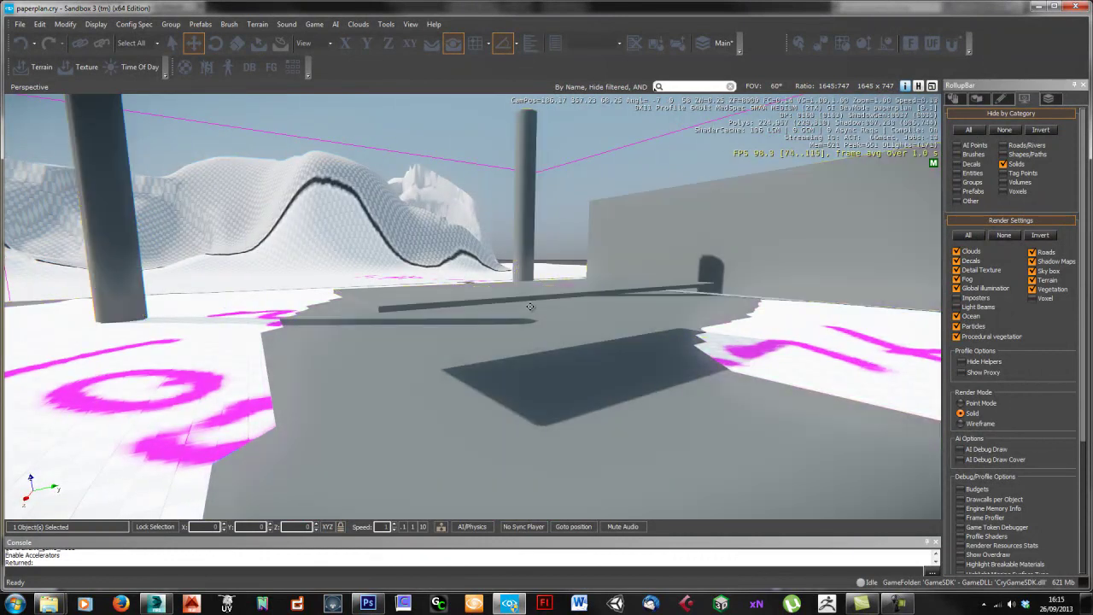
{"action": "right_click_drag", "start_coordinate": [654, 361], "coordinate": [665, 359]}
{"action": "key", "text": "d"}
{"action": "scroll", "coordinate": [666, 357], "scroll_direction": "down", "scroll_amount": 2}
{"action": "scroll", "coordinate": [667, 357], "scroll_direction": "up", "scroll_amount": 2}
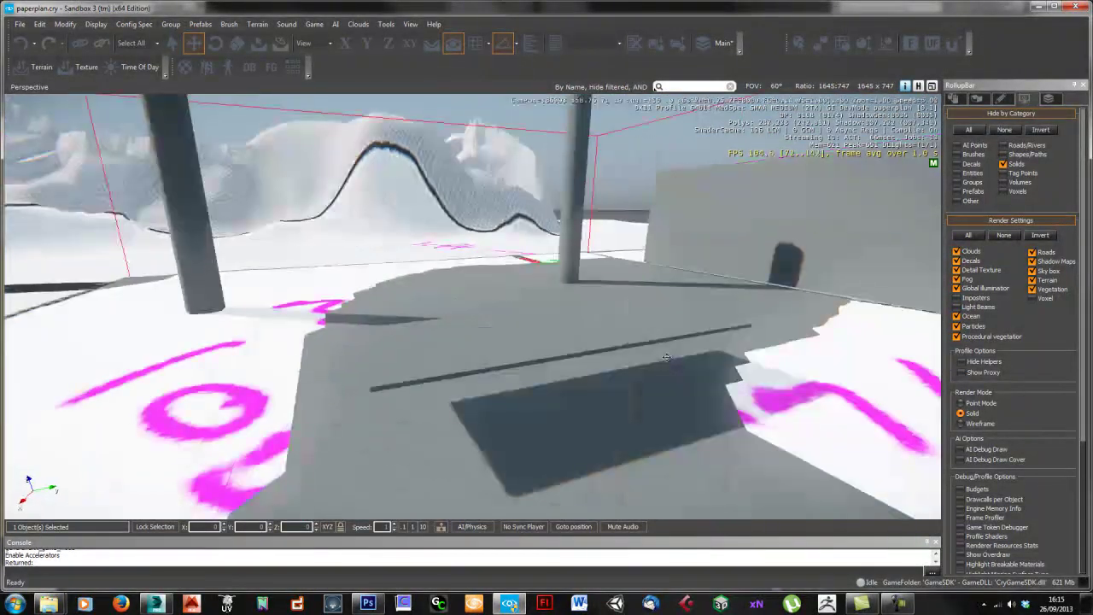
{"action": "left_click", "coordinate": [666, 357]}
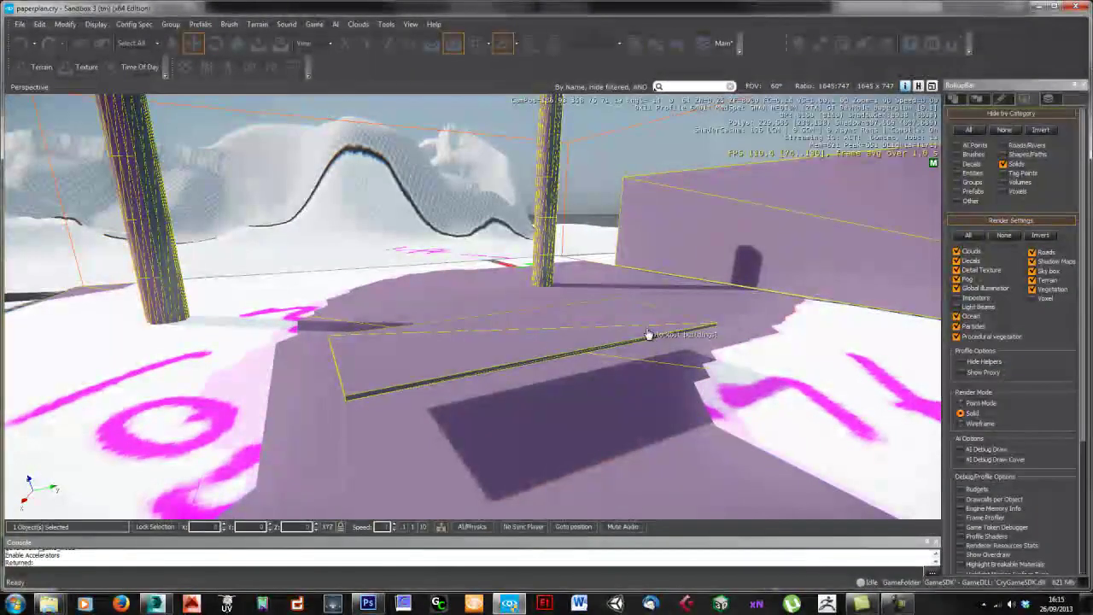
{"action": "key", "text": "s"}
{"action": "right_click_drag", "start_coordinate": [539, 370], "coordinate": [532, 368]}
{"action": "key", "text": "w"}
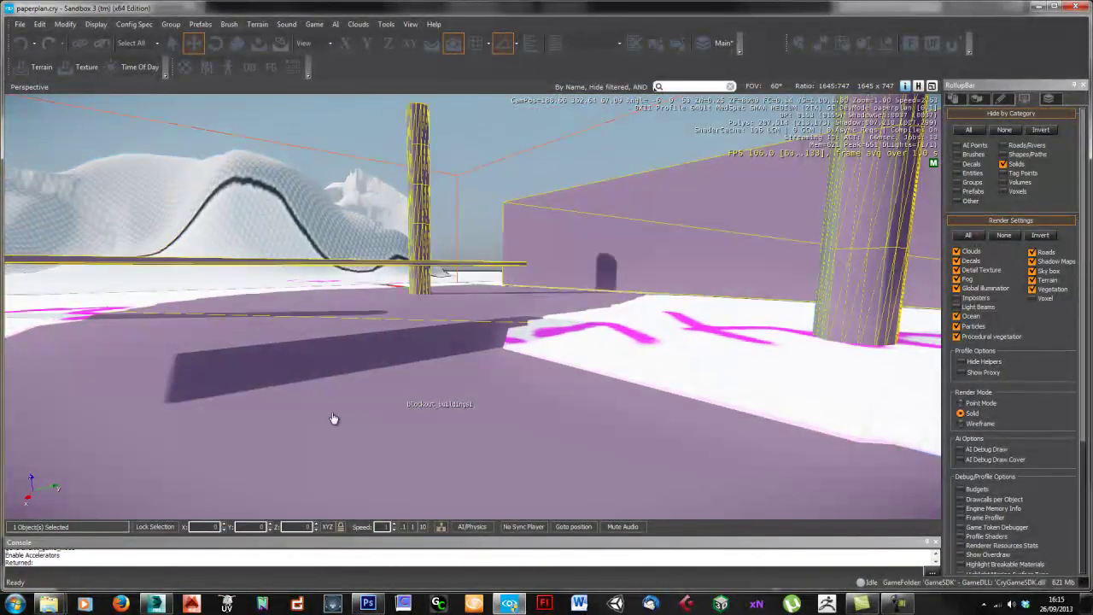